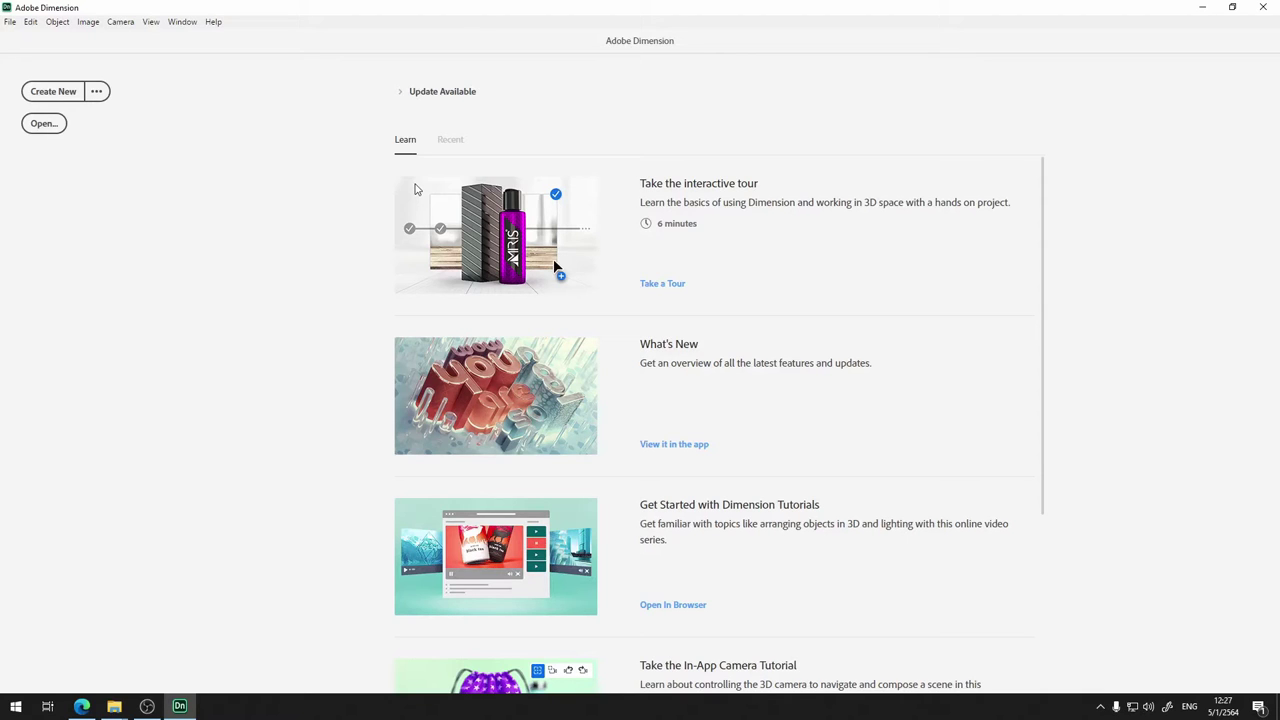
Create a new document named CGTEST with a 1,920 x 1,080 px canvas, 72 pixels/inch resolution and centimeters as scene units
click(62, 93)
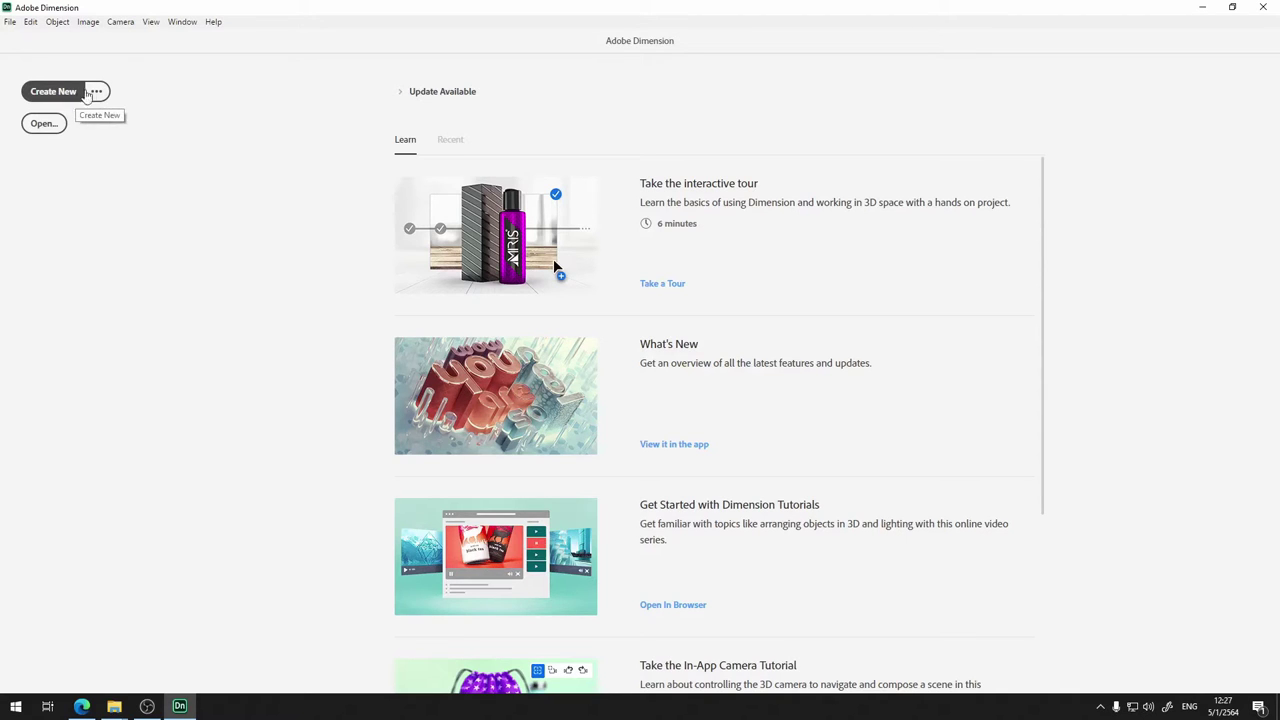
click(99, 94)
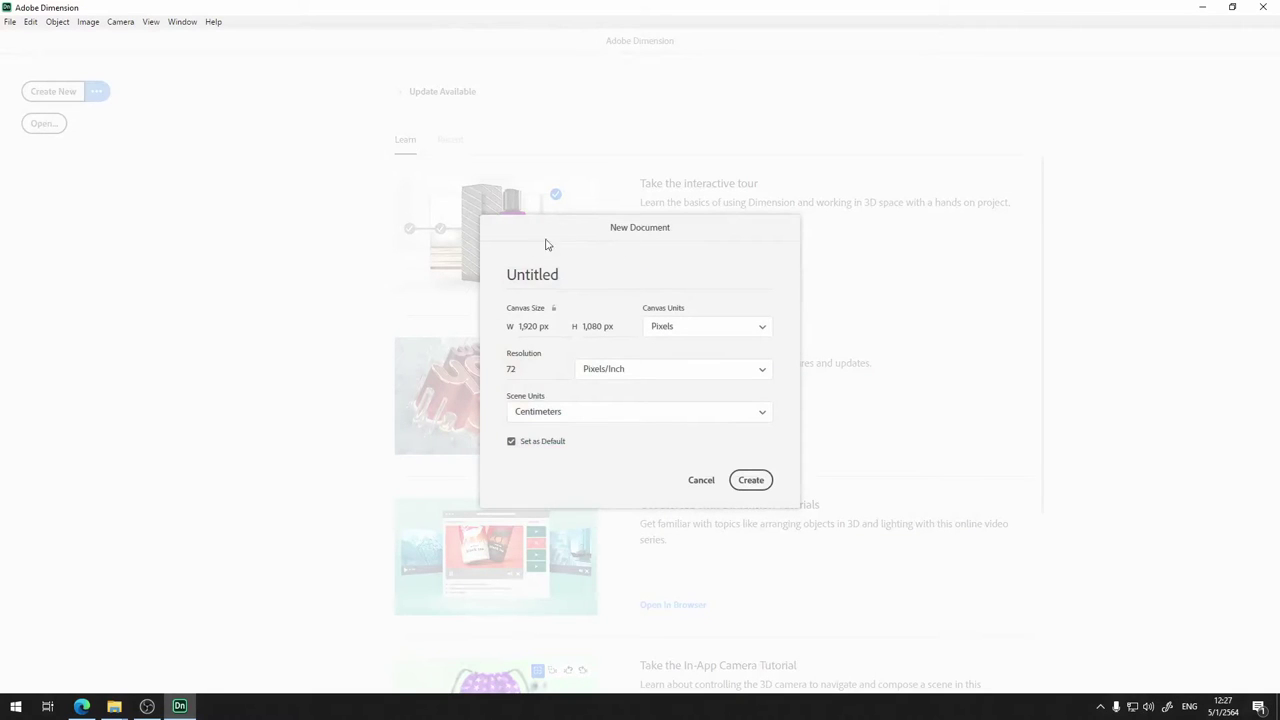
double_click(621, 281)
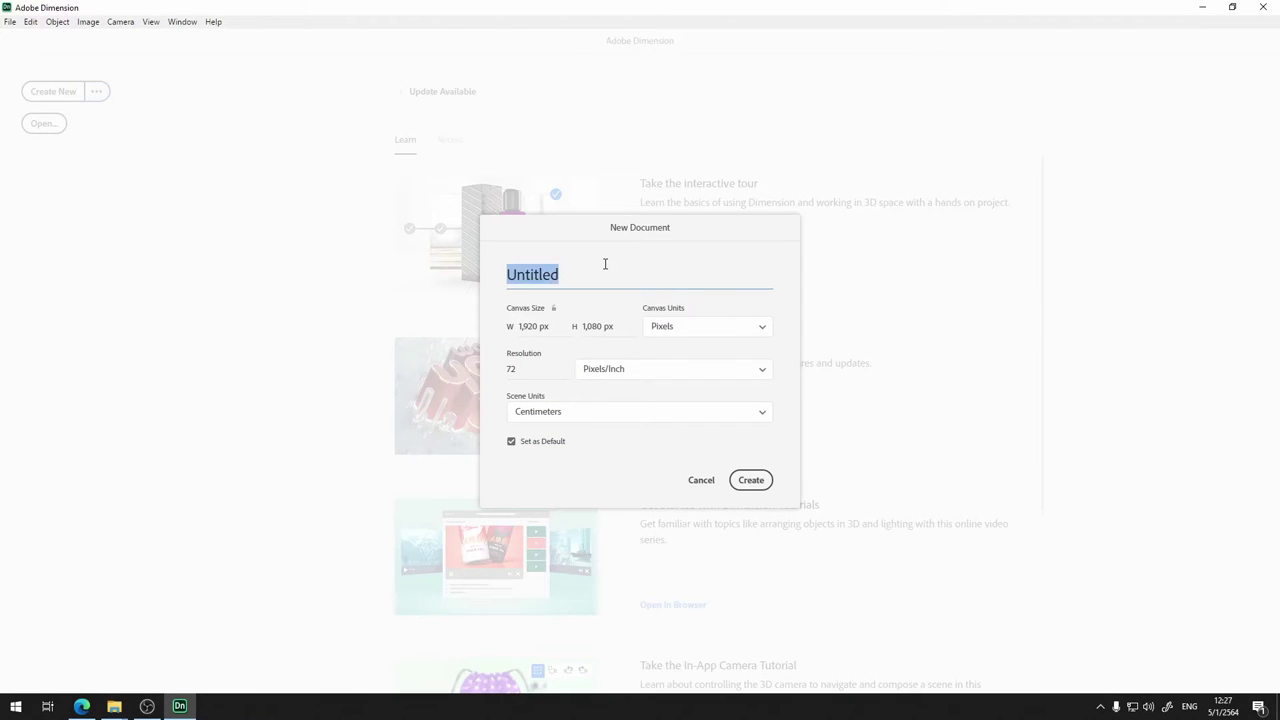
text(CG)
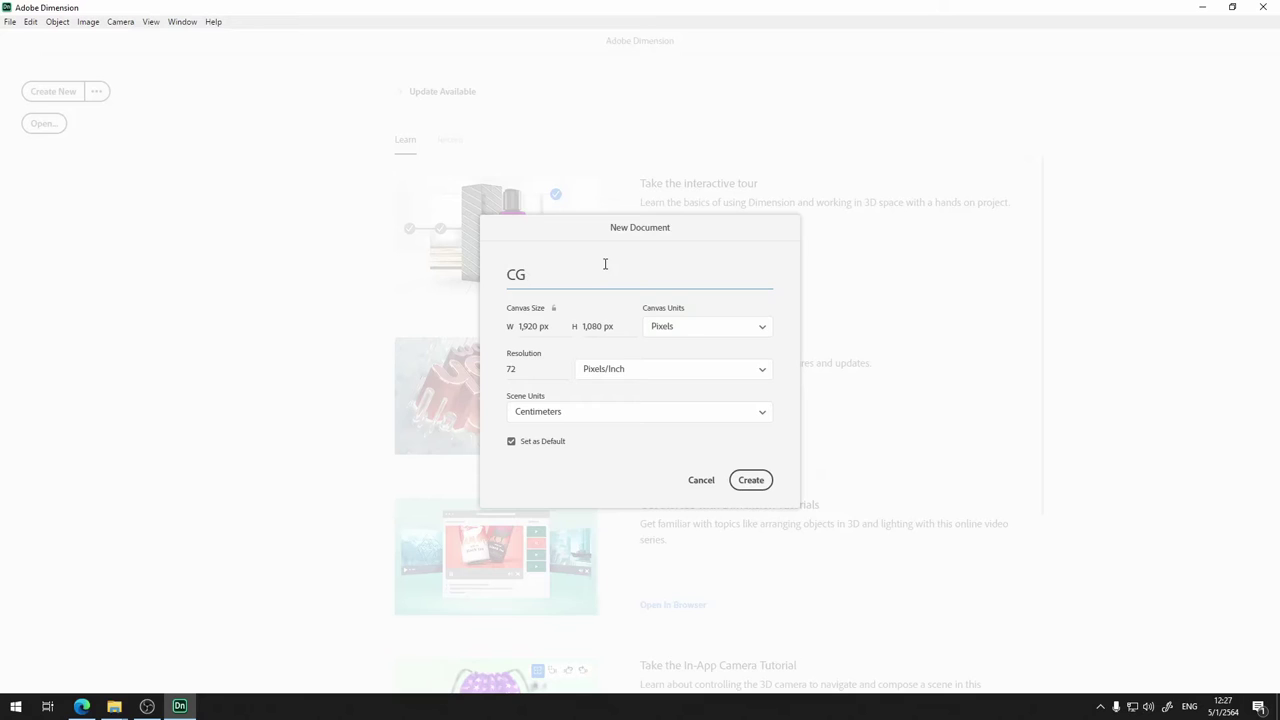
text(TEST)
click(765, 414)
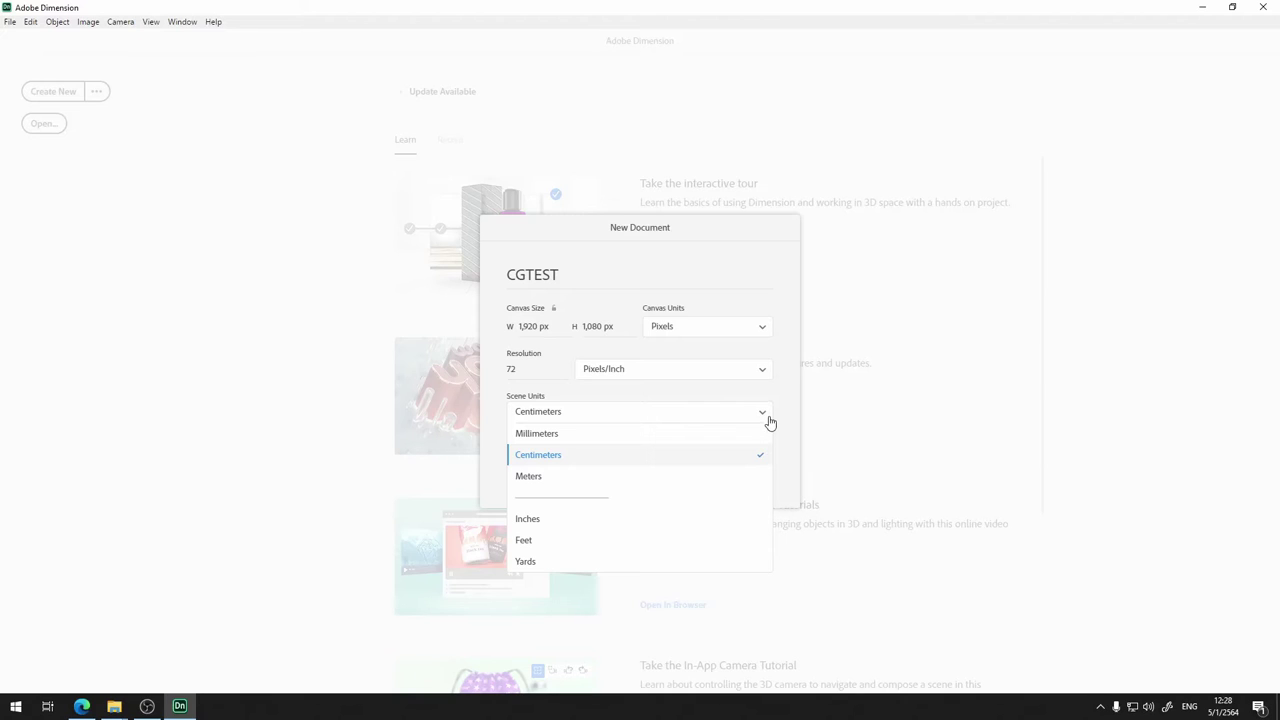
click(581, 461)
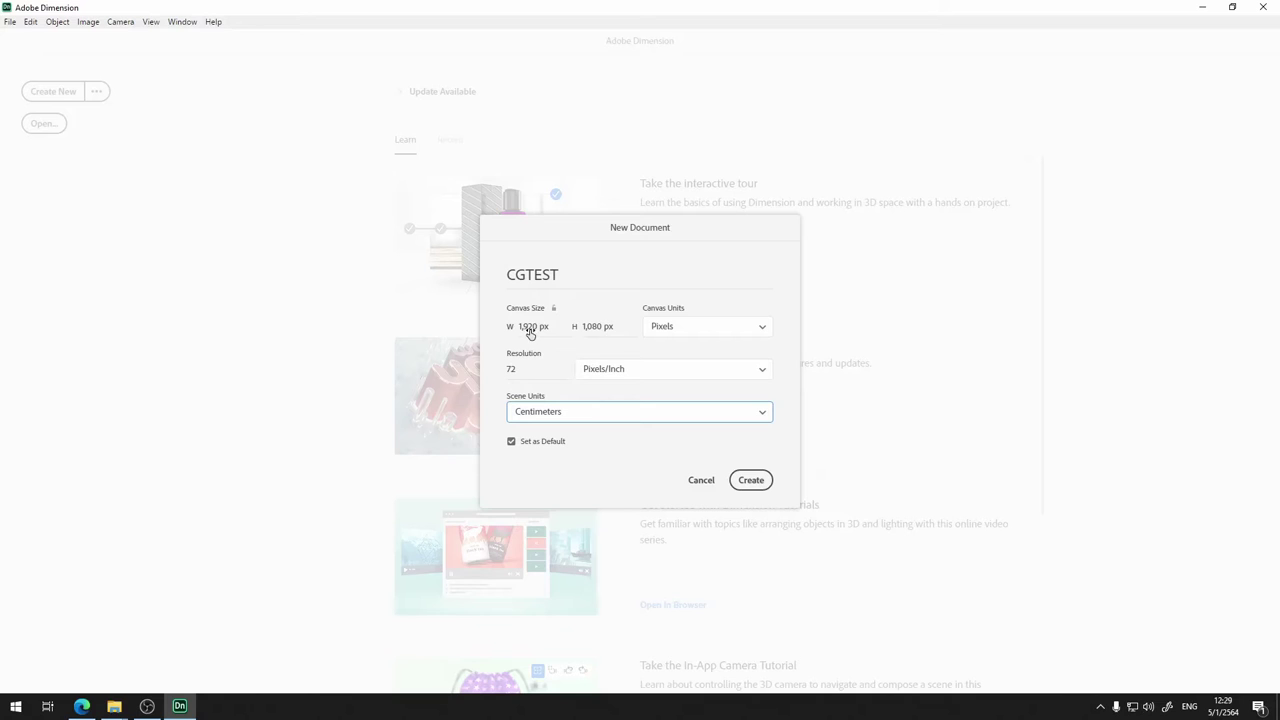
click(751, 482)
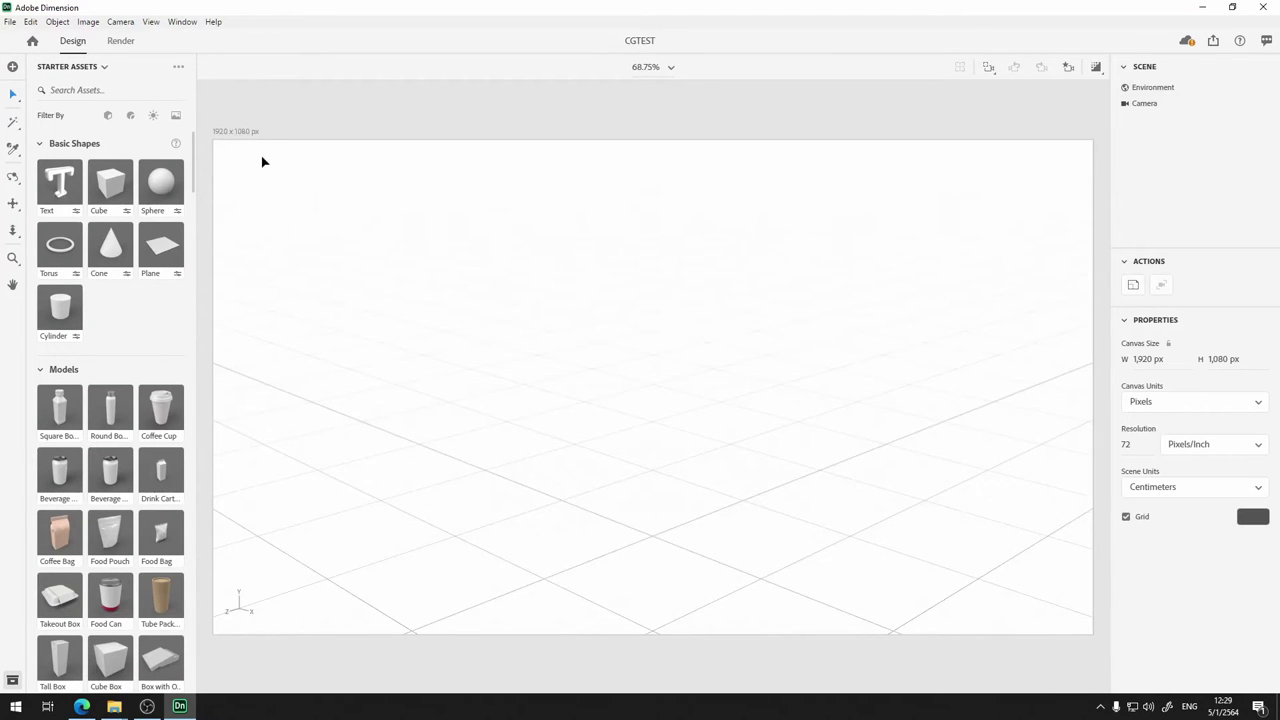
Check which file formats are supported for importing a 3D model, and close the import dialog without choosing a file
click(11, 22)
click(16, 22)
click(182, 22)
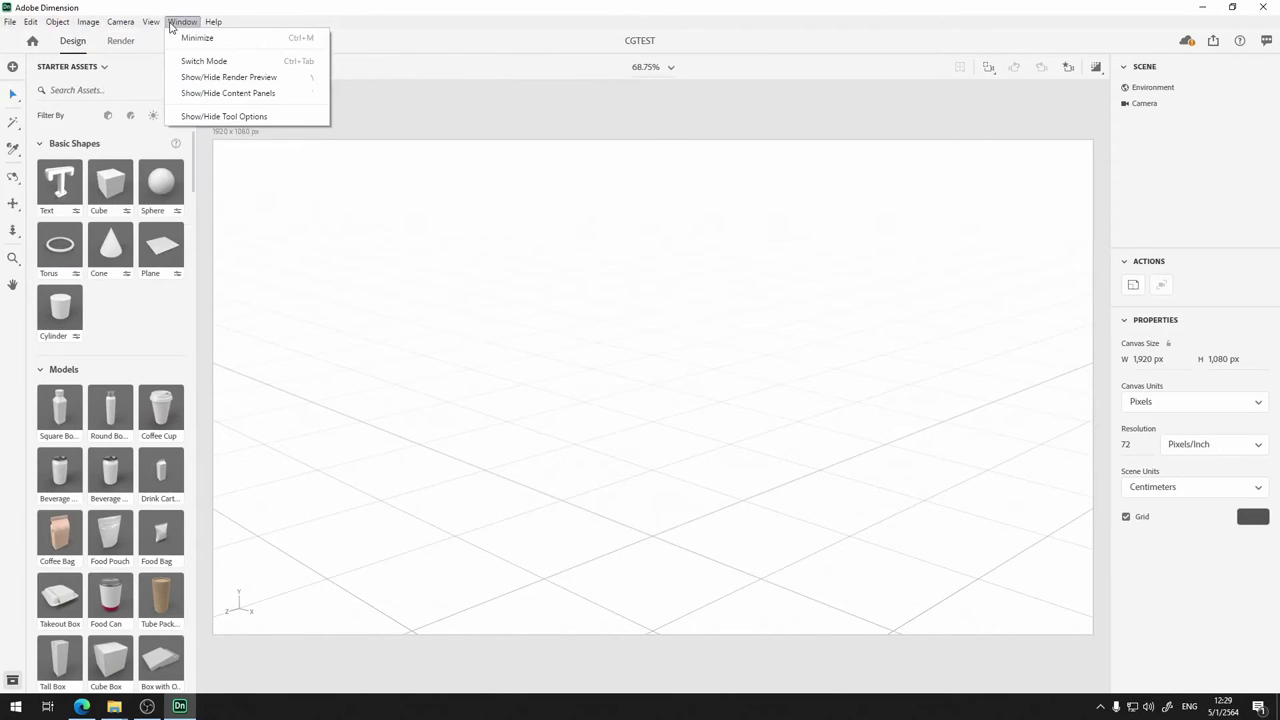
mouse_move(6, 24)
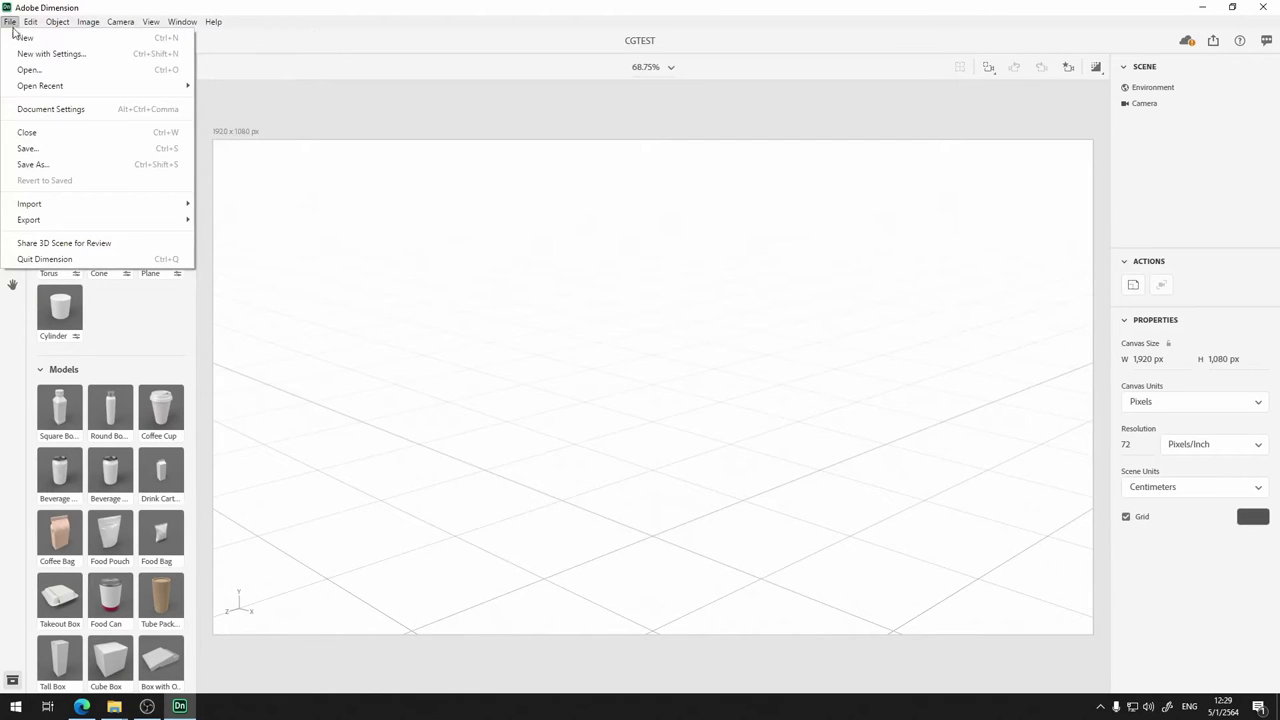
mouse_move(66, 205)
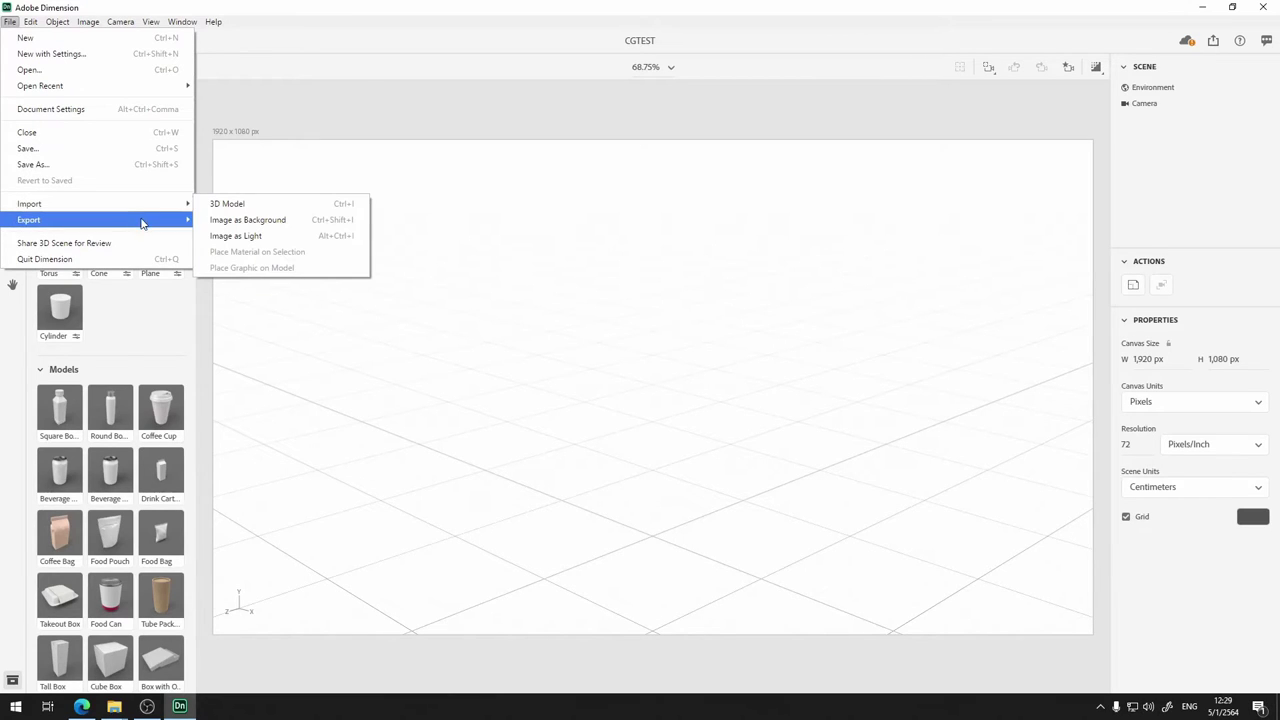
click(212, 206)
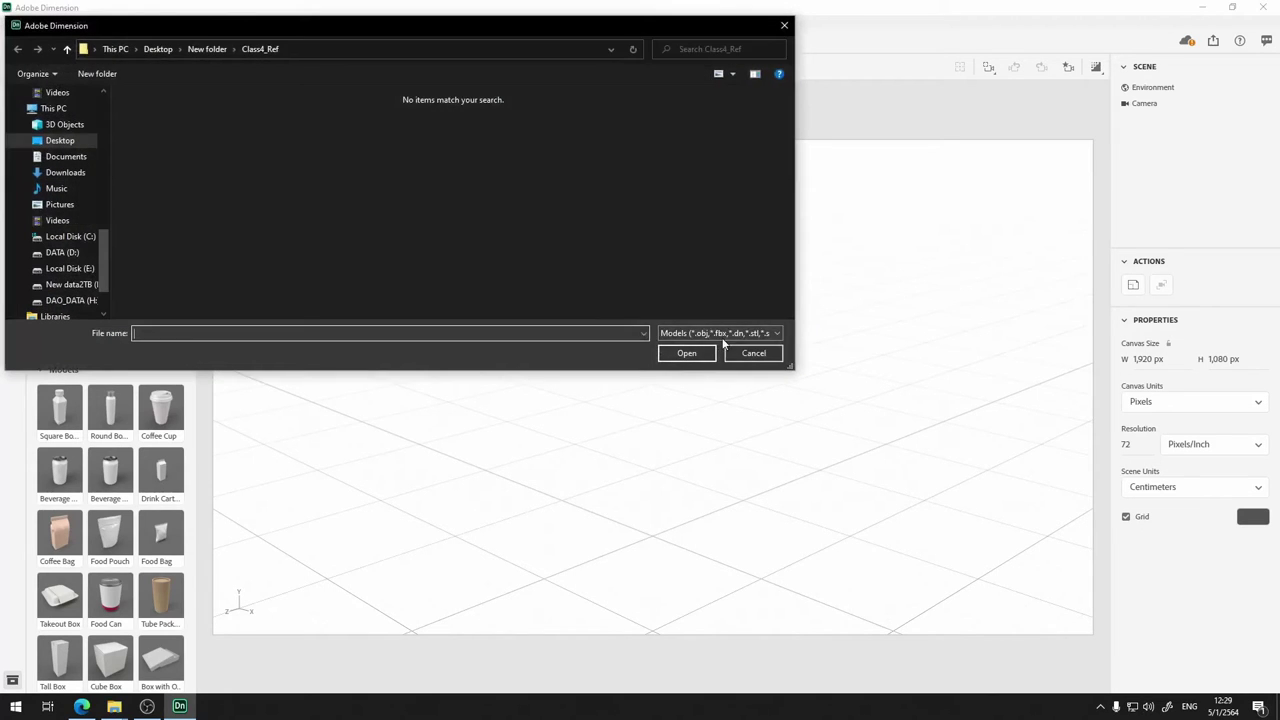
click(722, 336)
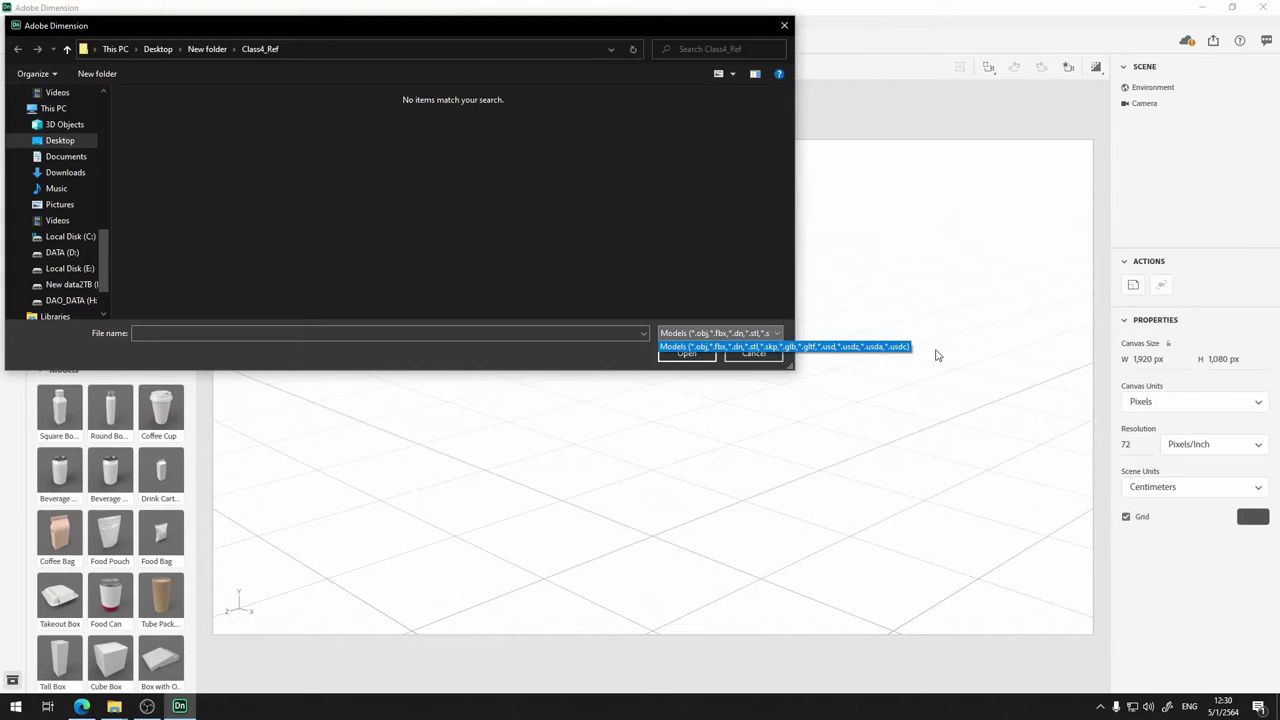
click(629, 370)
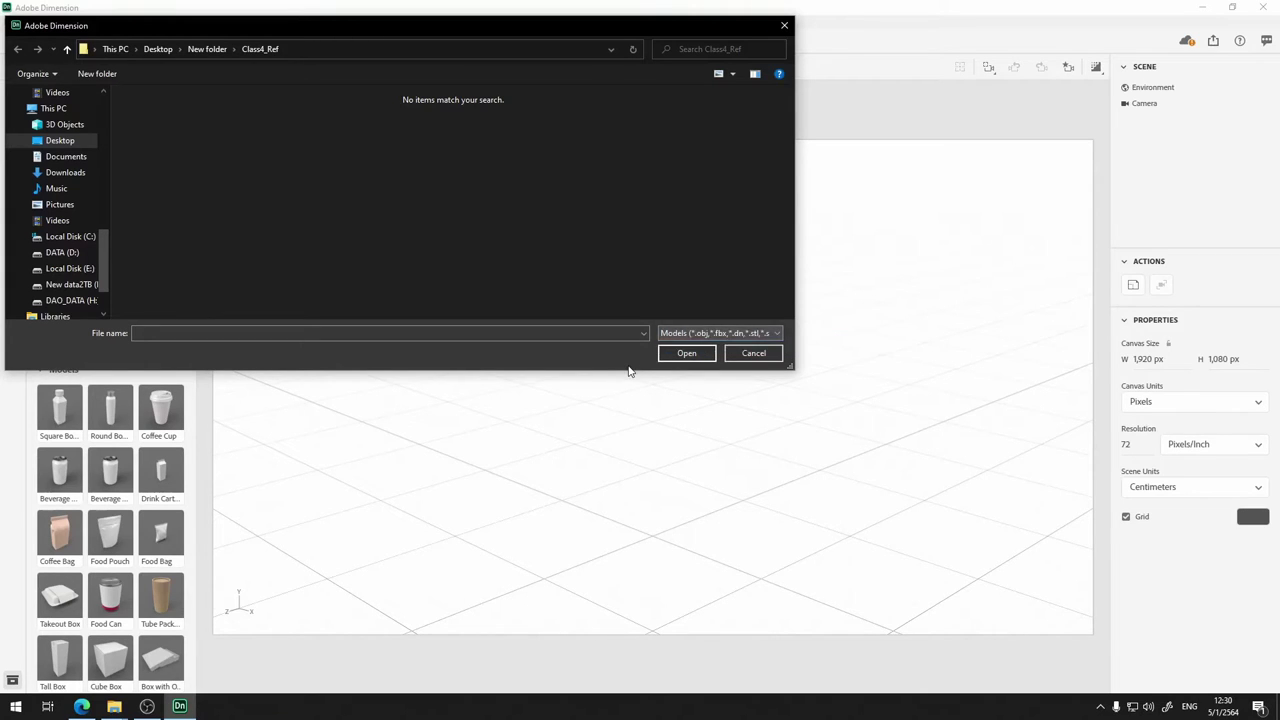
click(753, 353)
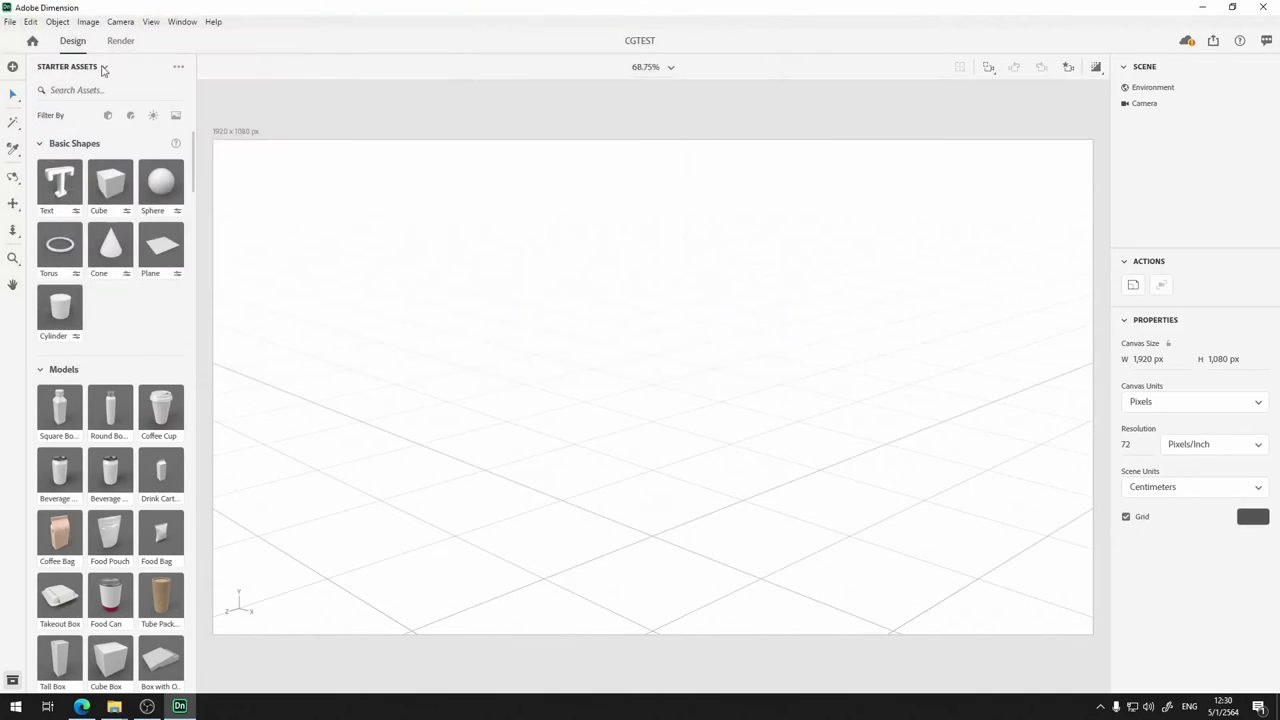
click(11, 22)
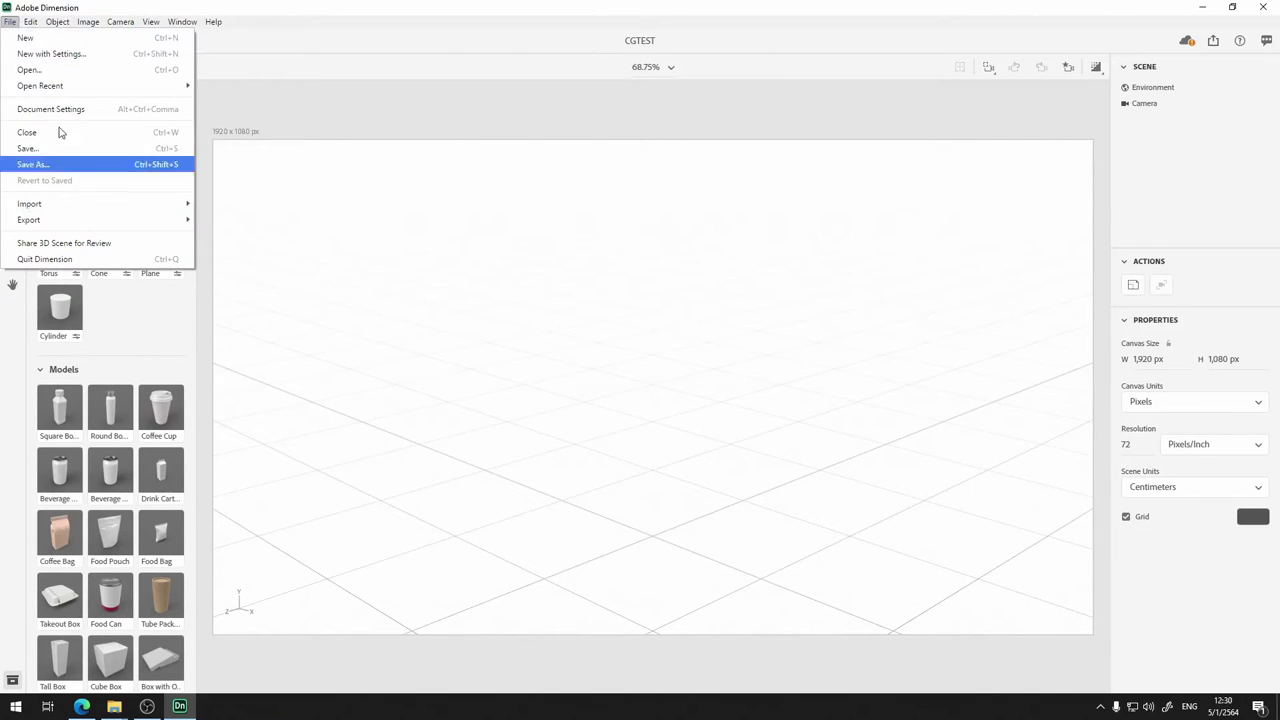
click(447, 54)
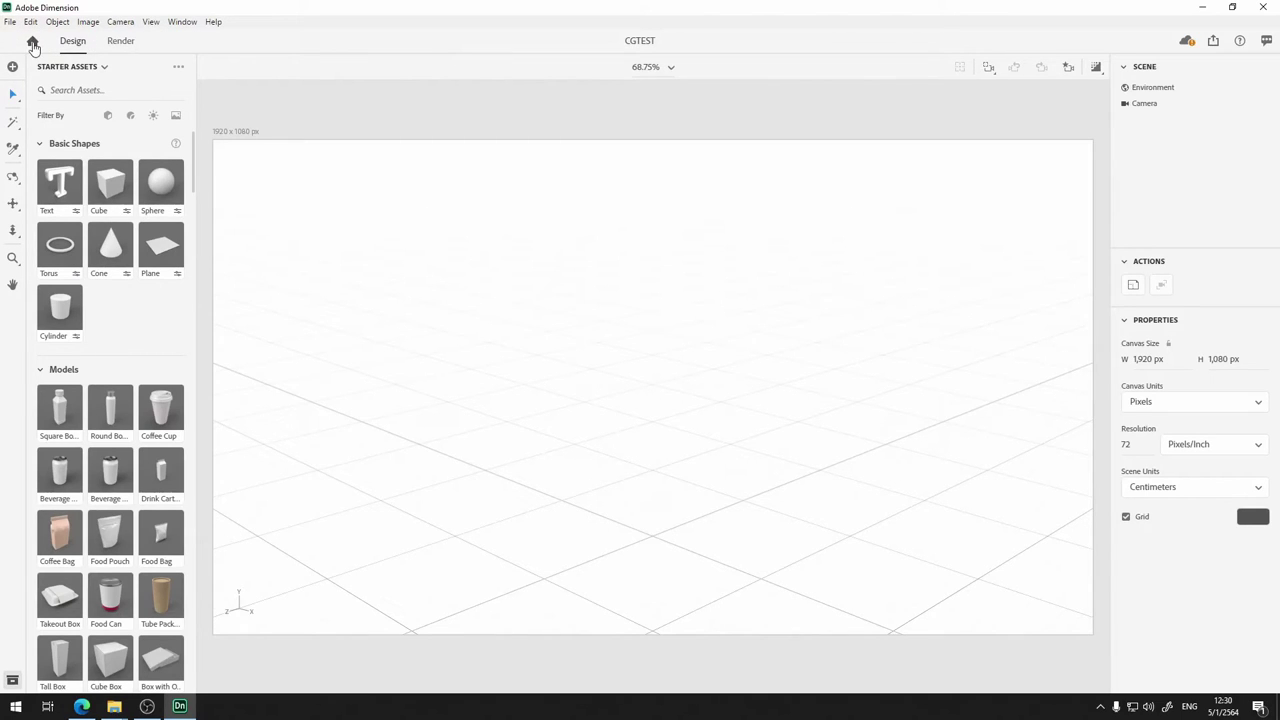
View the Home screen and the Render workspace with its export settings, and return to the Design workspace
click(33, 46)
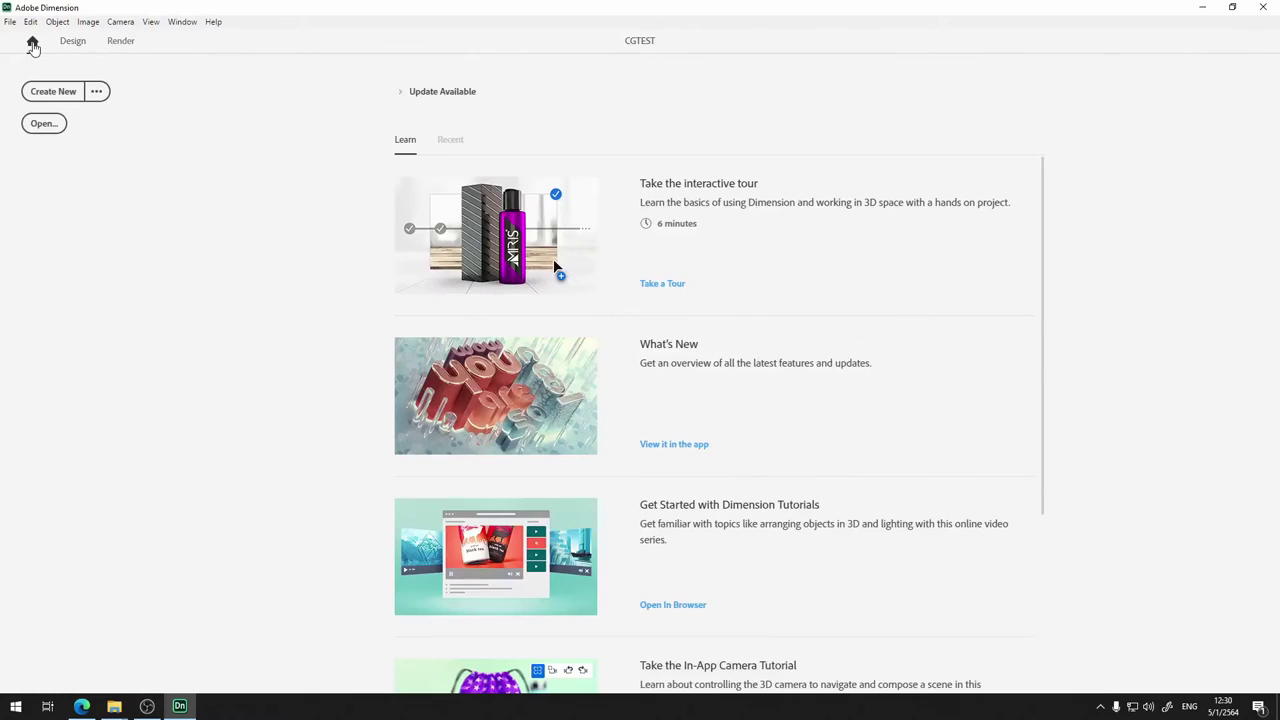
click(73, 43)
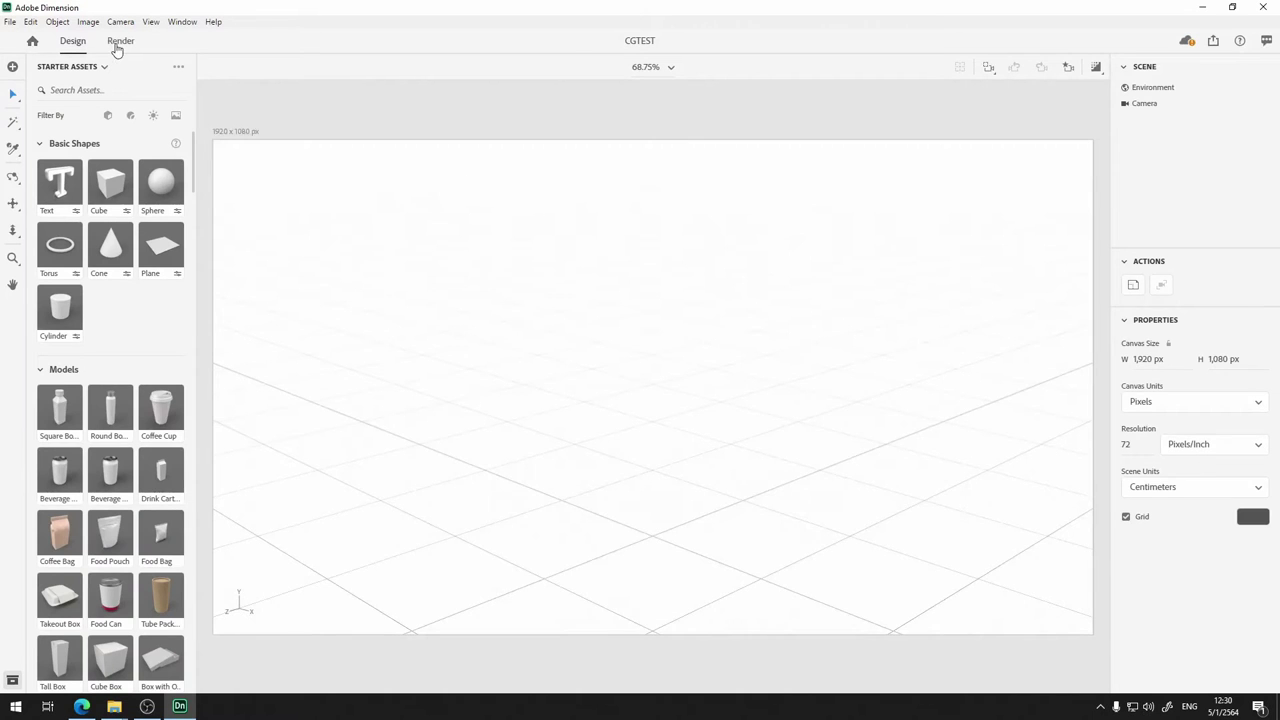
click(117, 46)
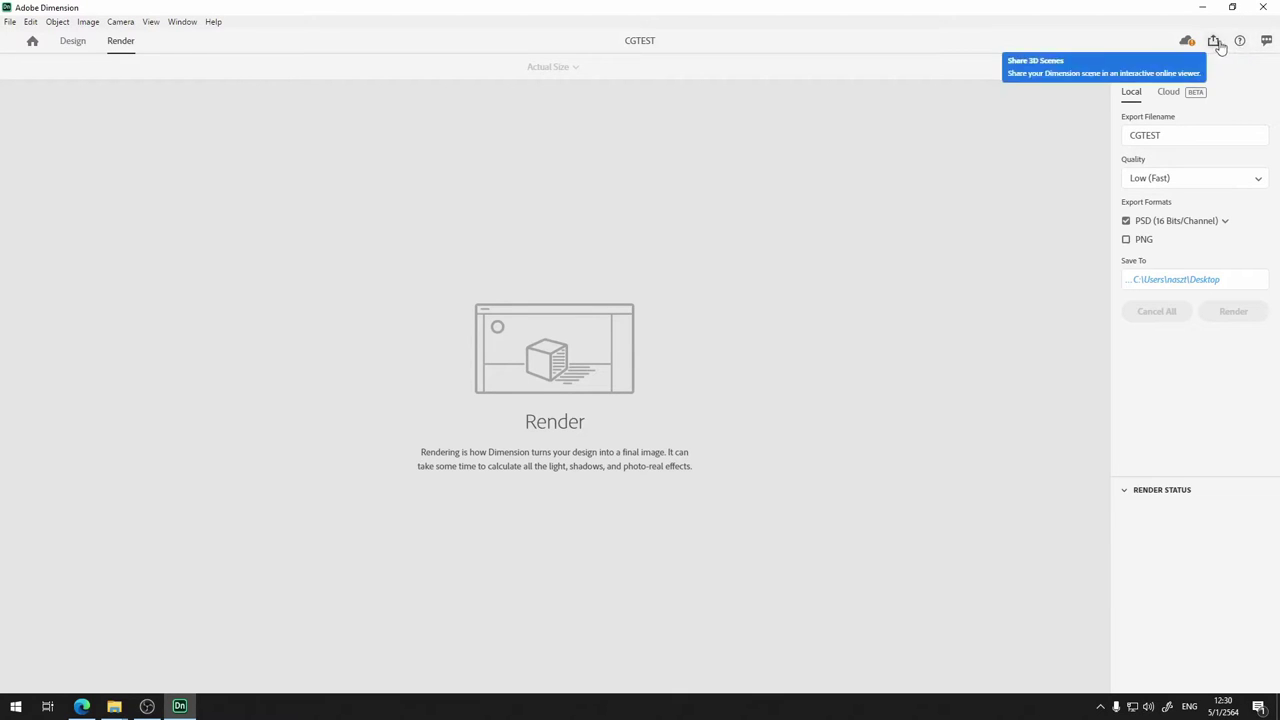
click(72, 41)
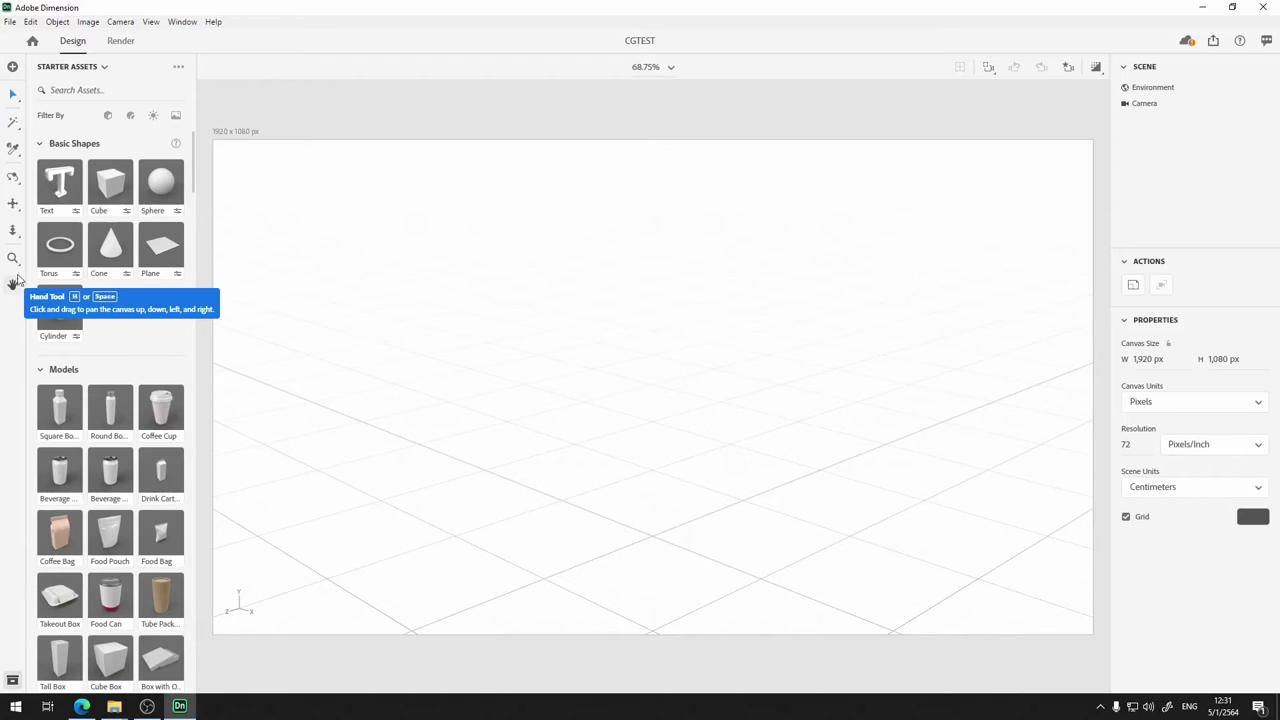
View the Creative Cloud Libraries in place of the asset list, and switch back to Starter Assets
click(105, 70)
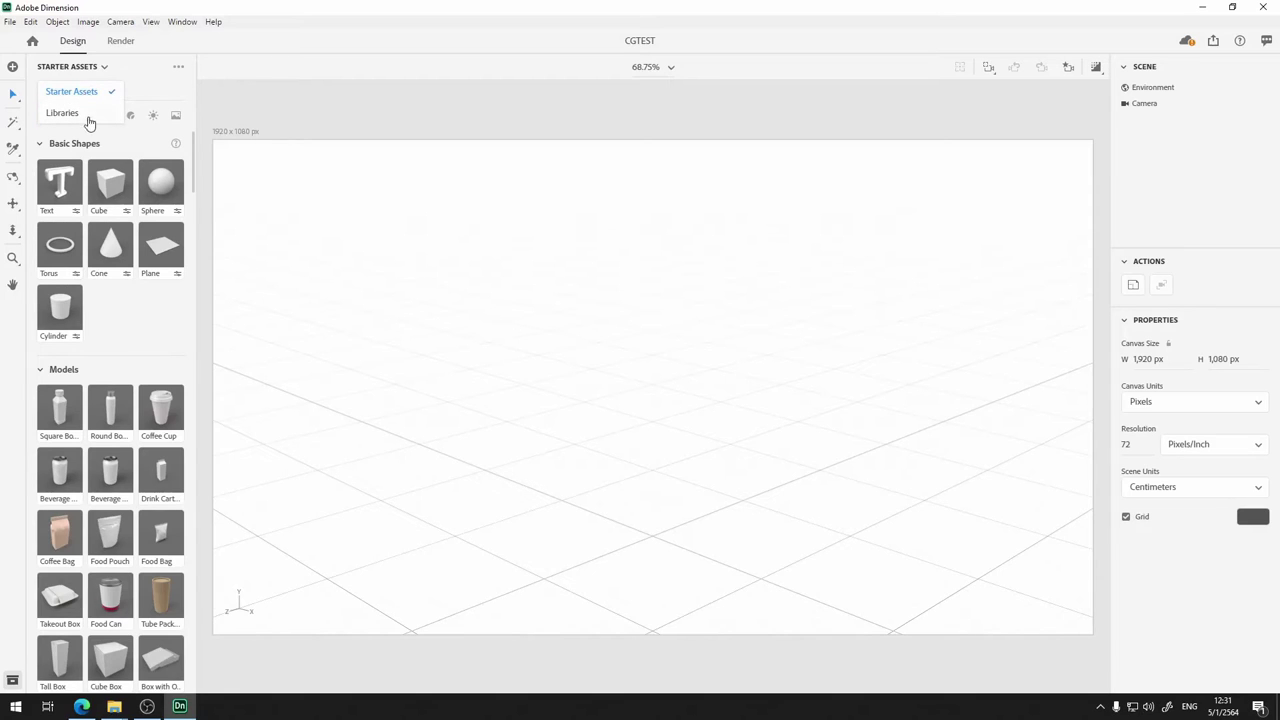
click(91, 119)
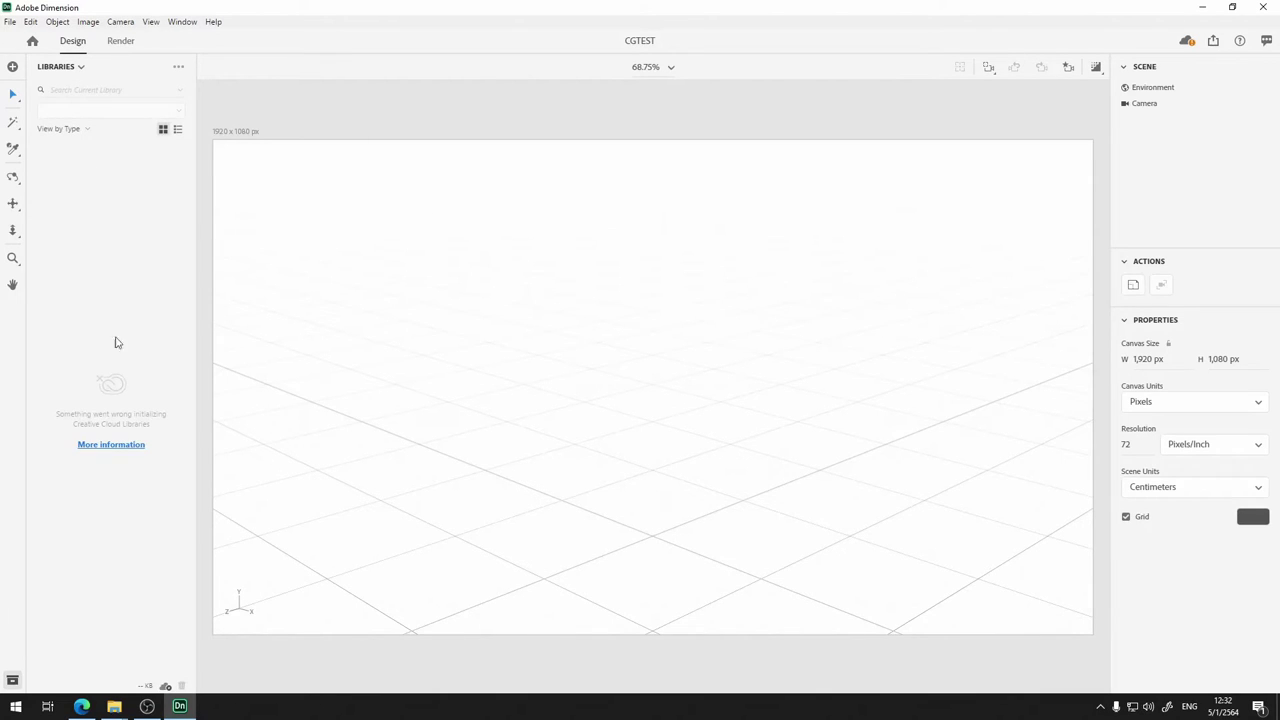
click(72, 68)
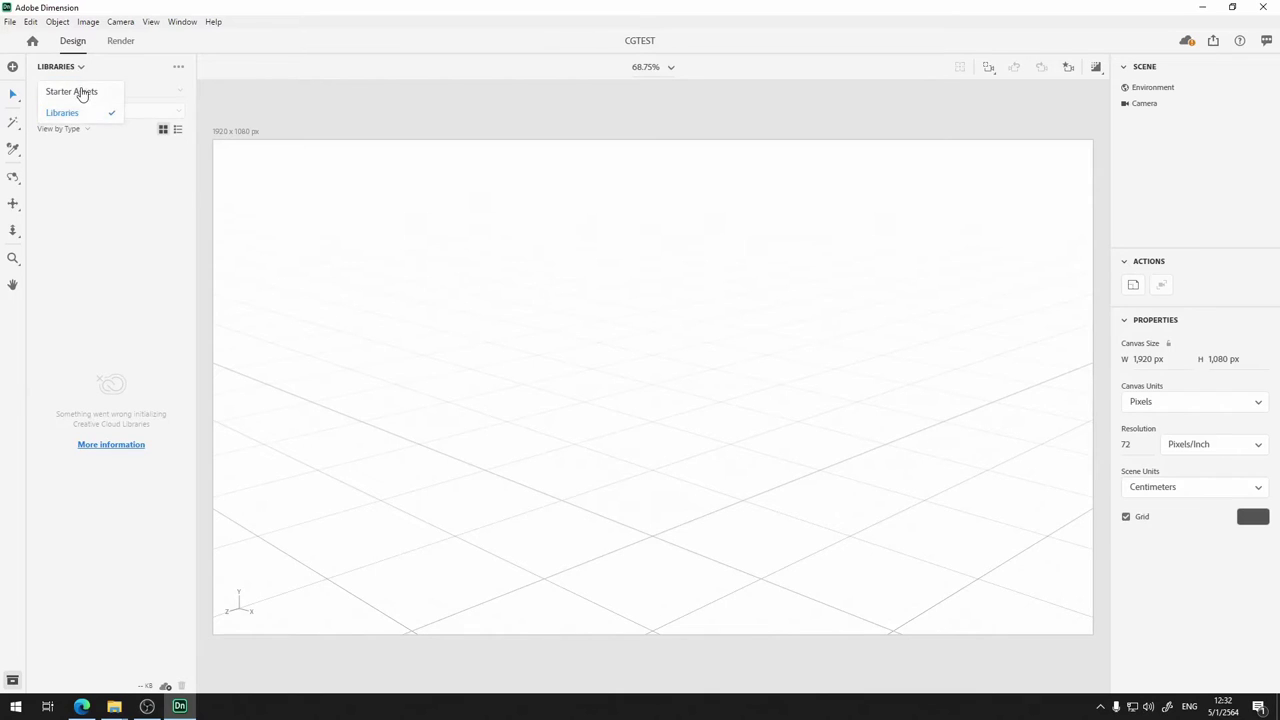
click(80, 92)
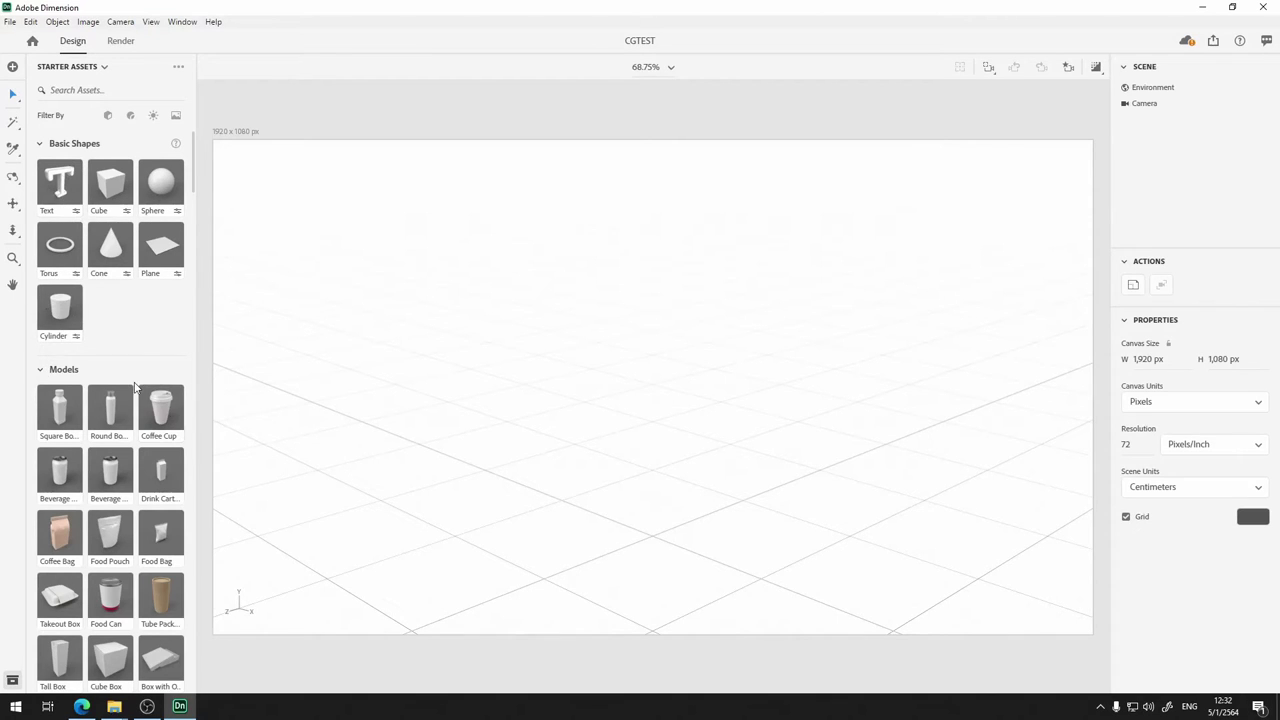
Browse the starter assets through the models, Adobe Standard Materials, Substance Materials, directional lights and environment lights
scroll(52, 365, down, 1)
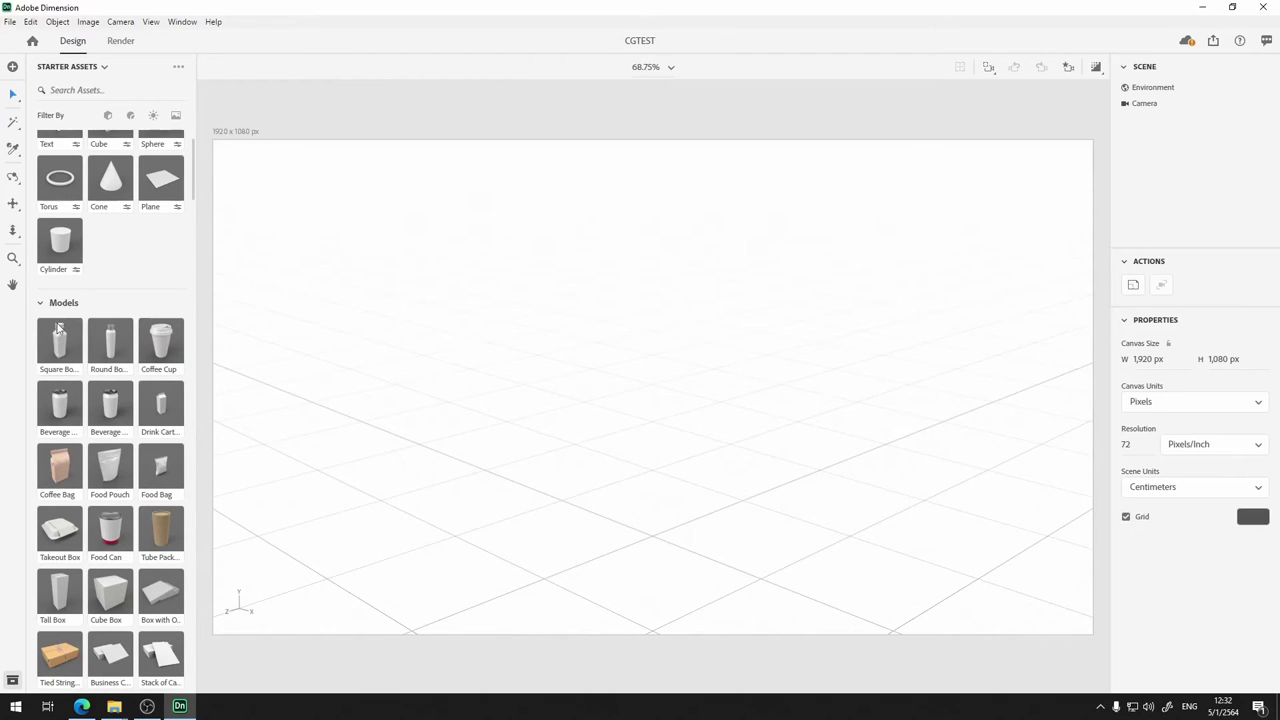
scroll(60, 478, down, 1)
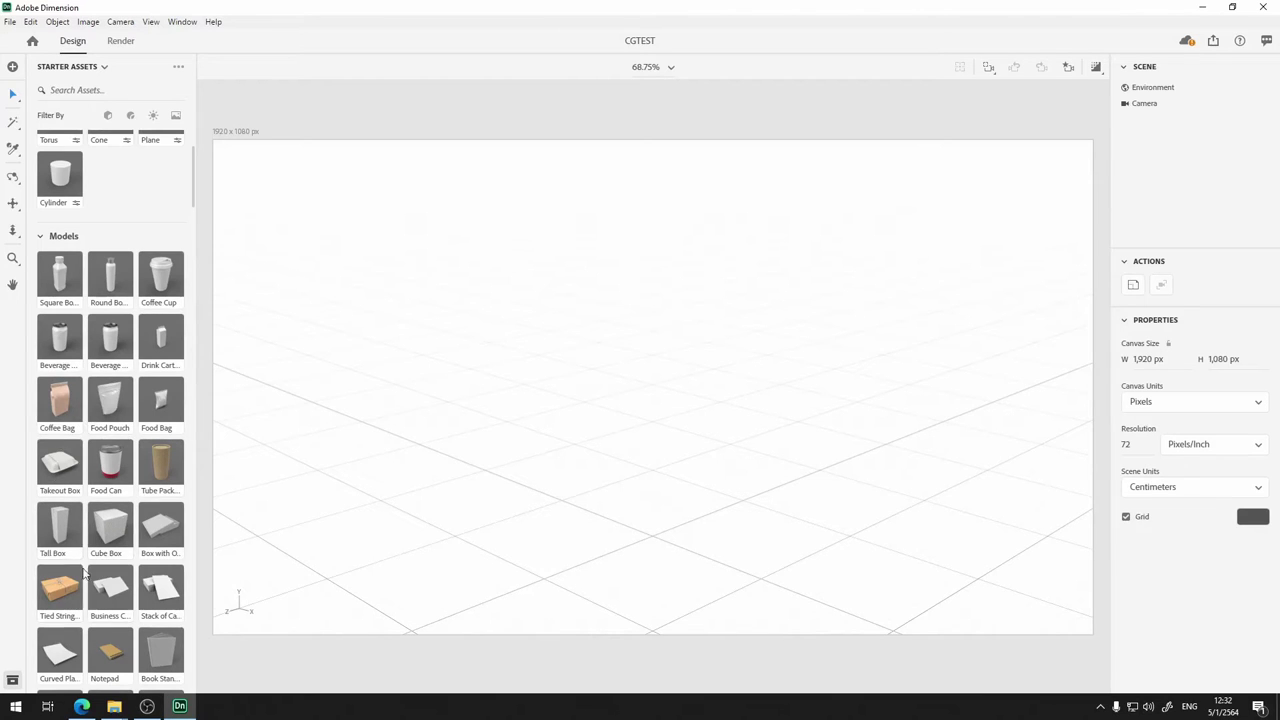
scroll(67, 585, down, 3)
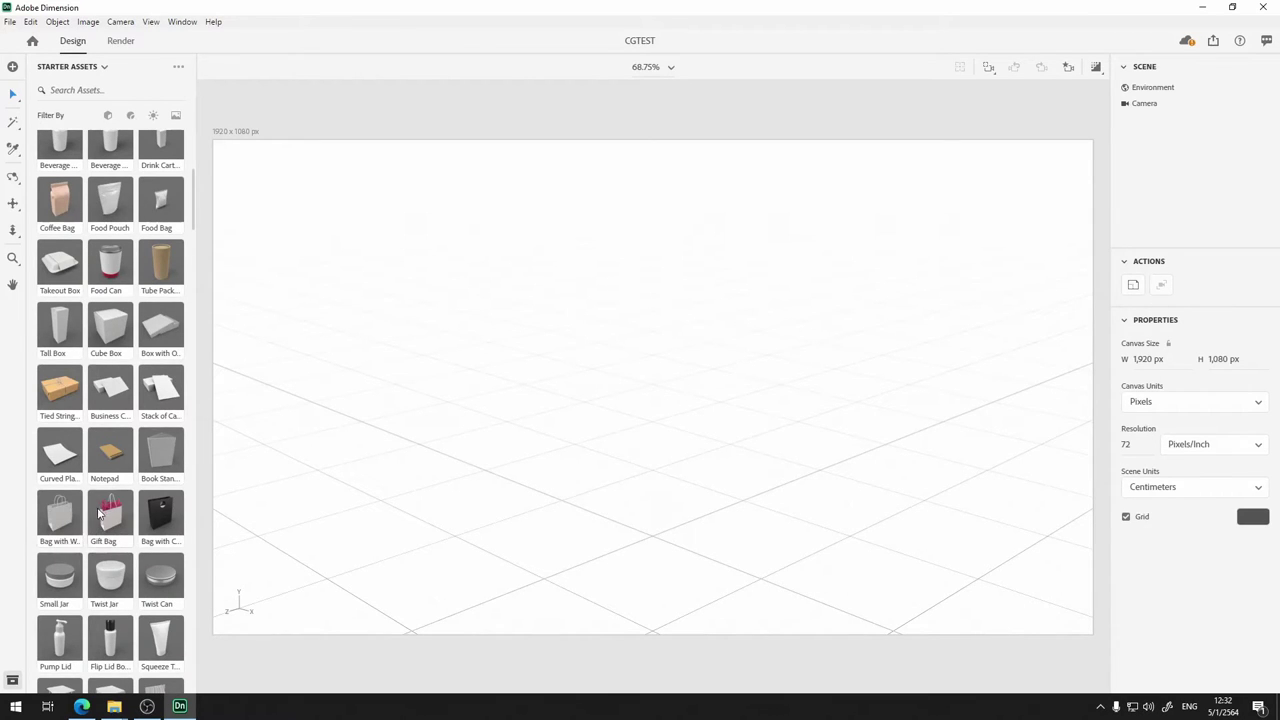
scroll(98, 515, down, 5)
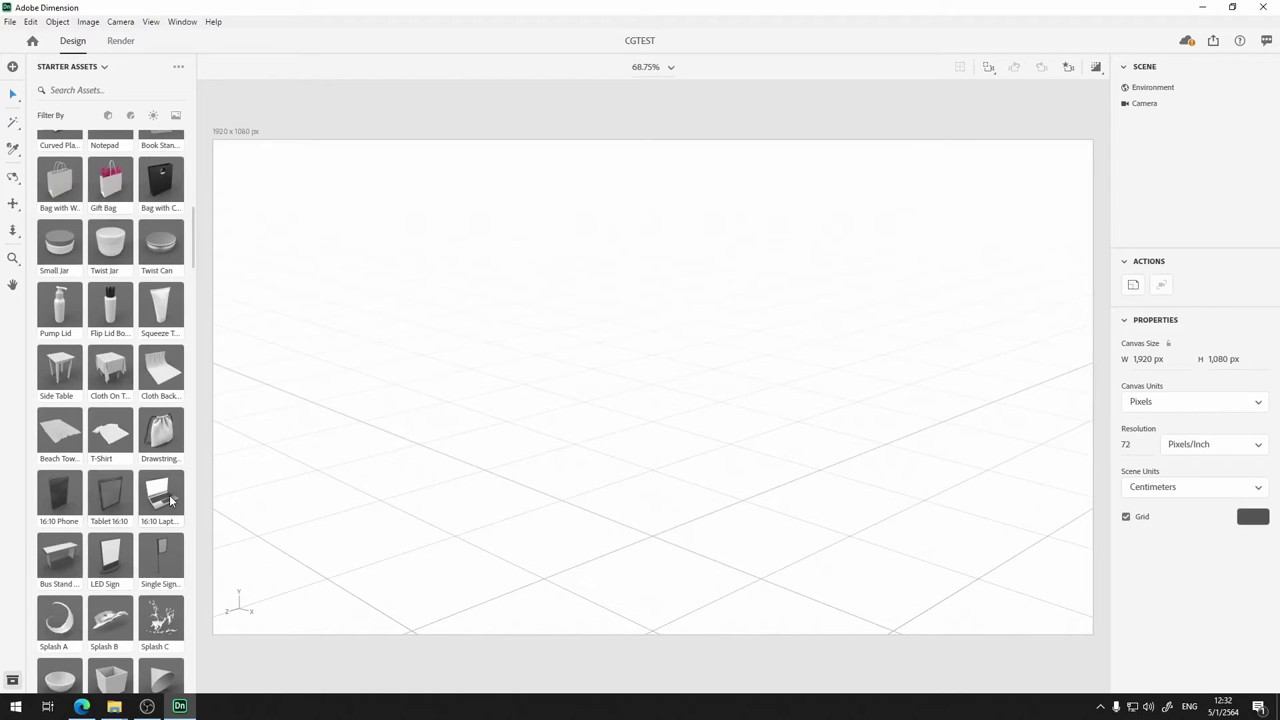
scroll(172, 502, down, 3)
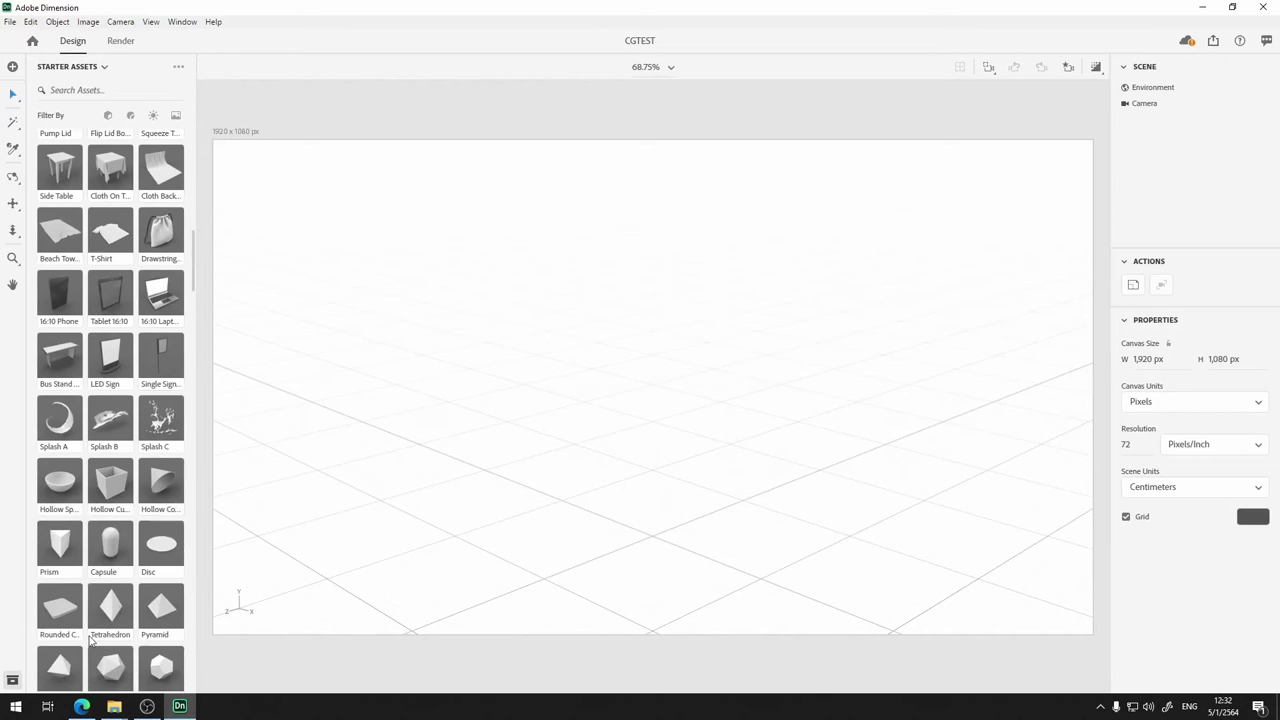
scroll(128, 448, down, 5)
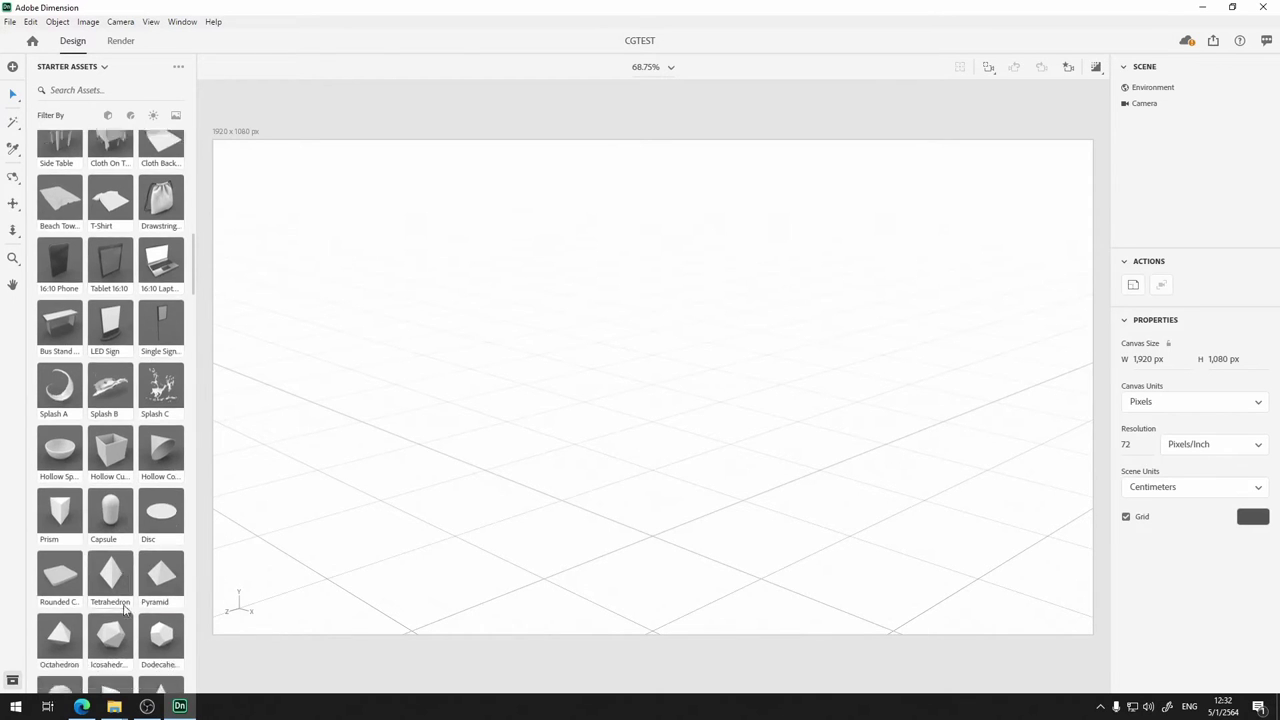
scroll(133, 428, down, 3)
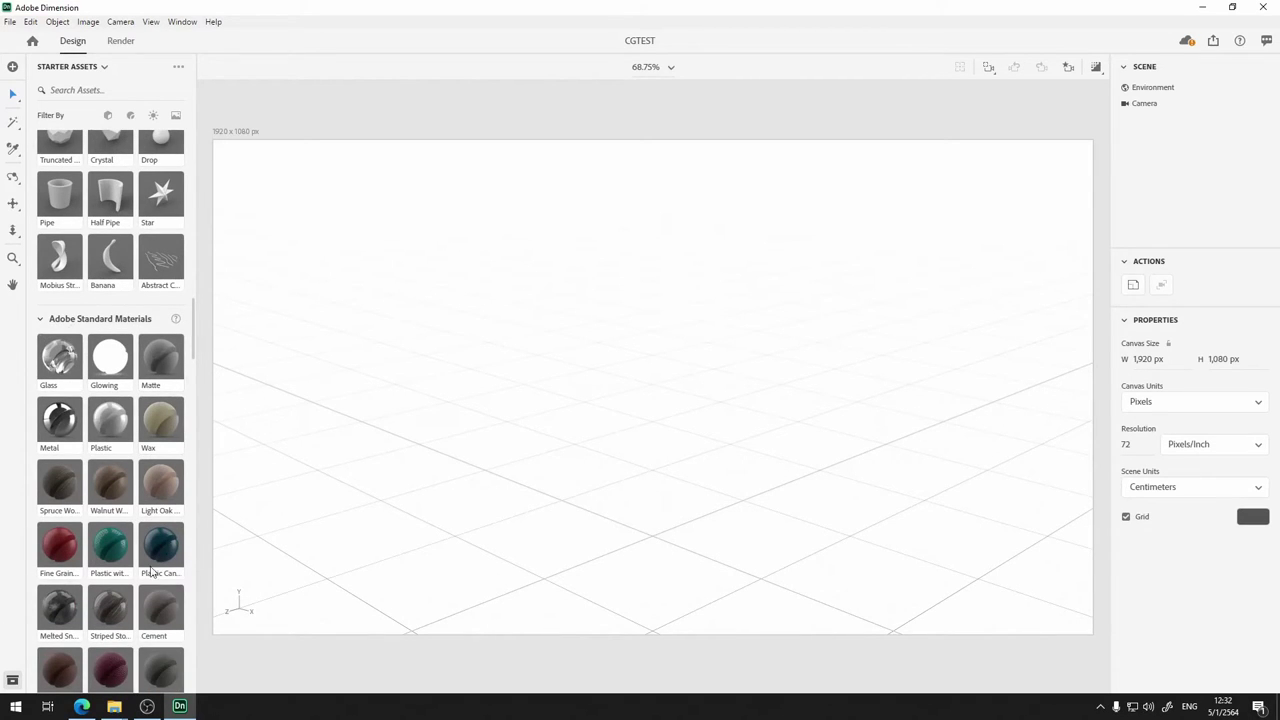
scroll(133, 432, down, 15)
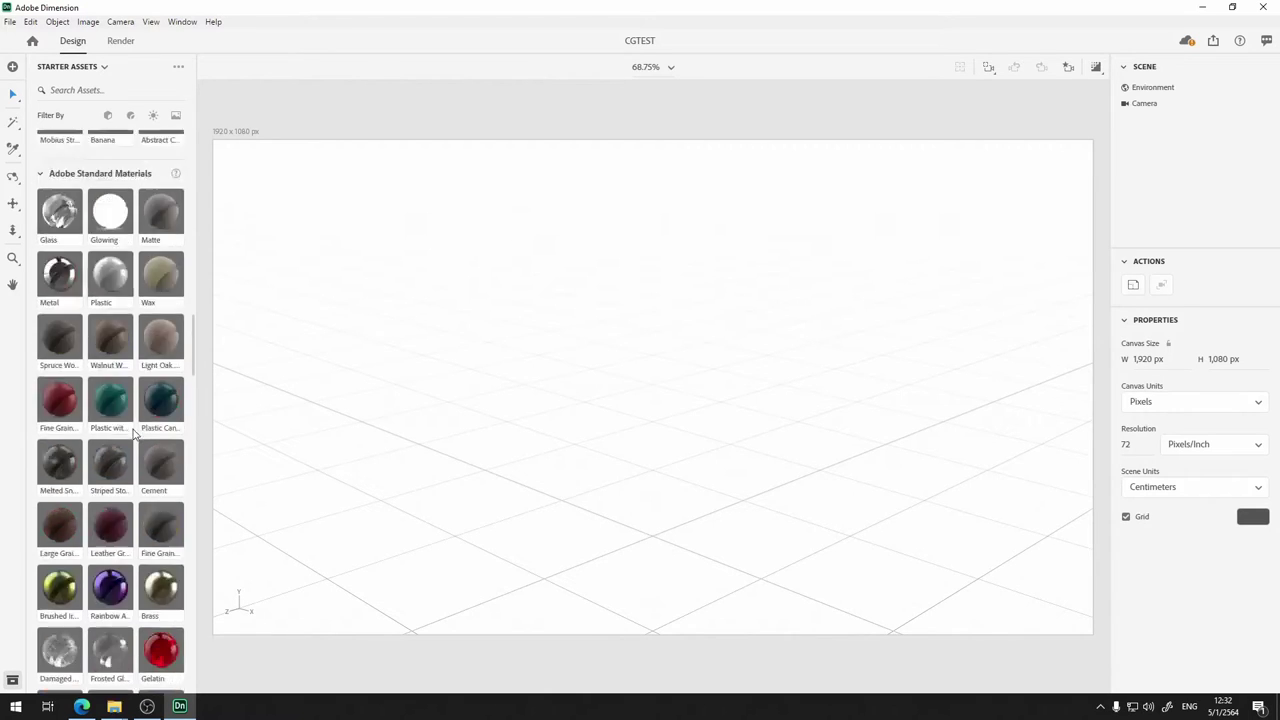
scroll(133, 432, up, 2)
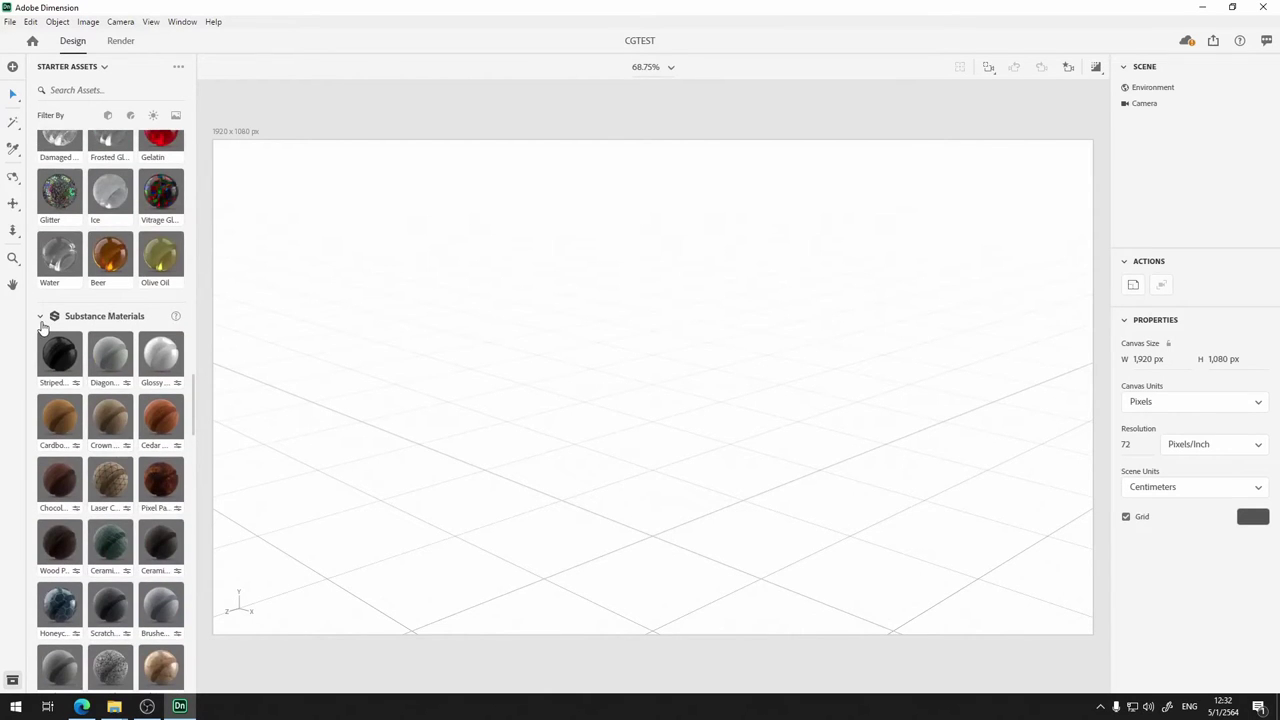
scroll(115, 457, down, 5)
scroll(115, 457, down, 8)
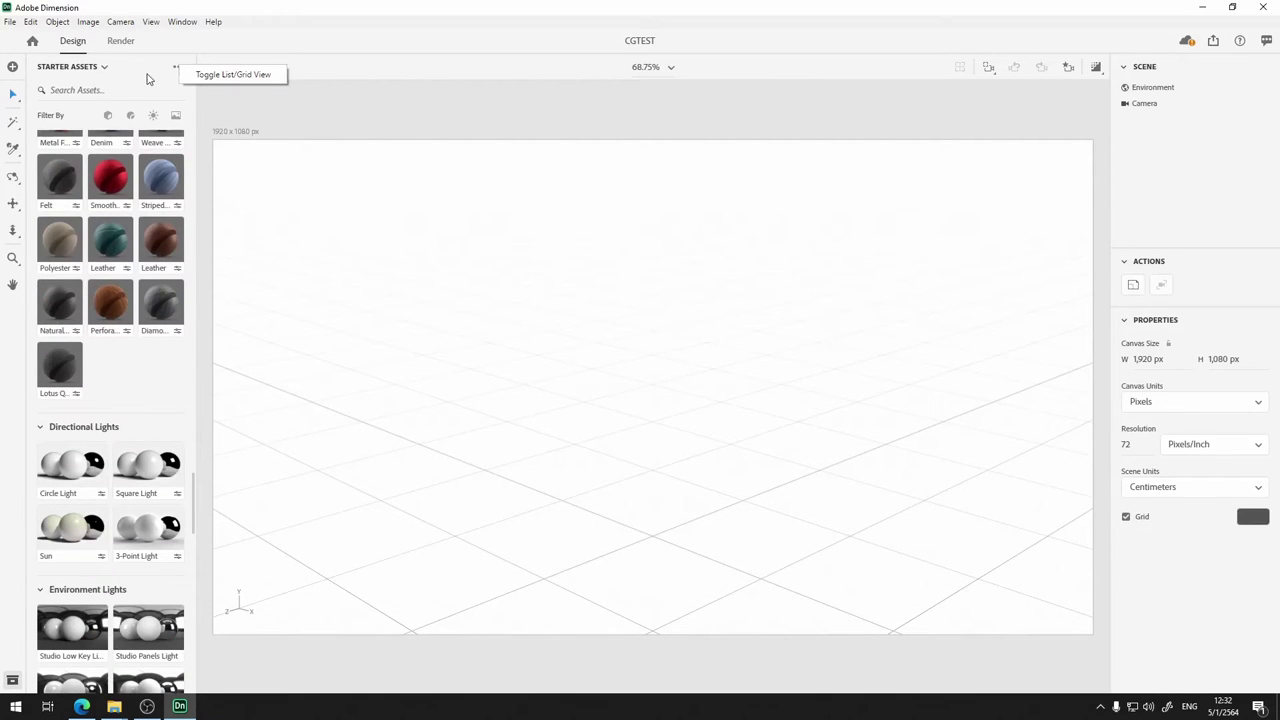
Review the file import options for 3D models, background images and lights without importing anything
click(10, 22)
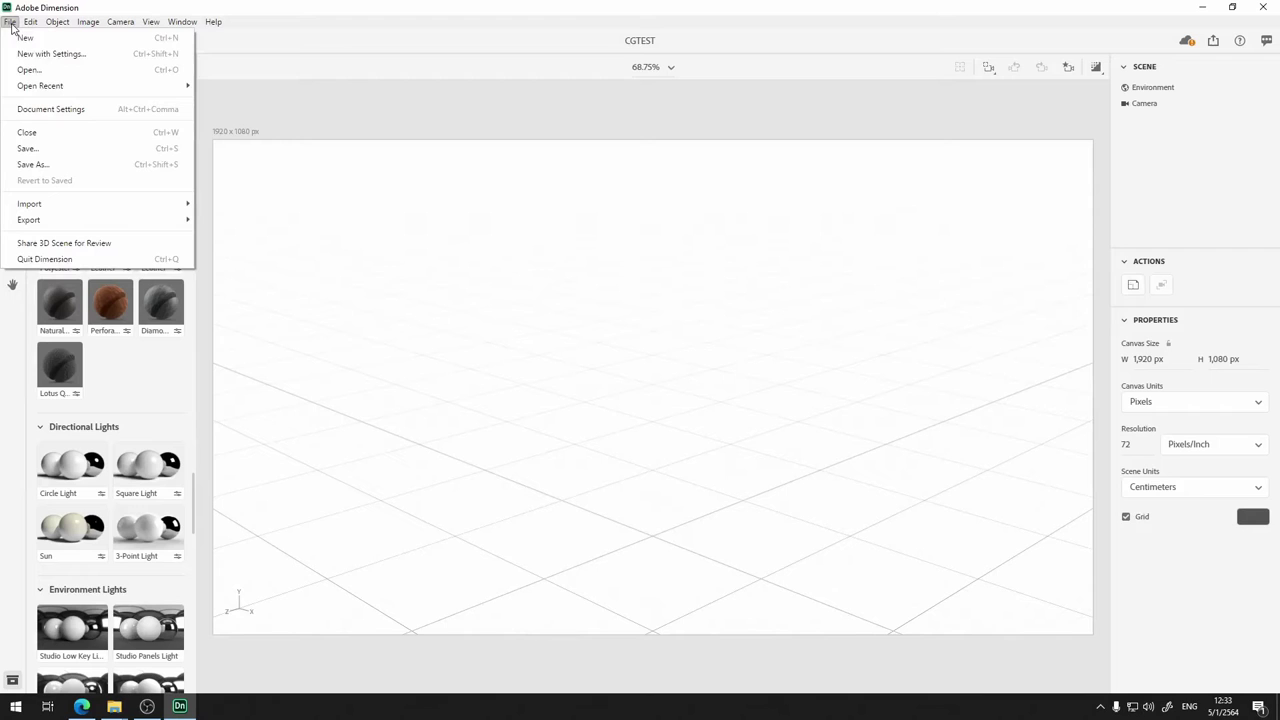
mouse_move(83, 204)
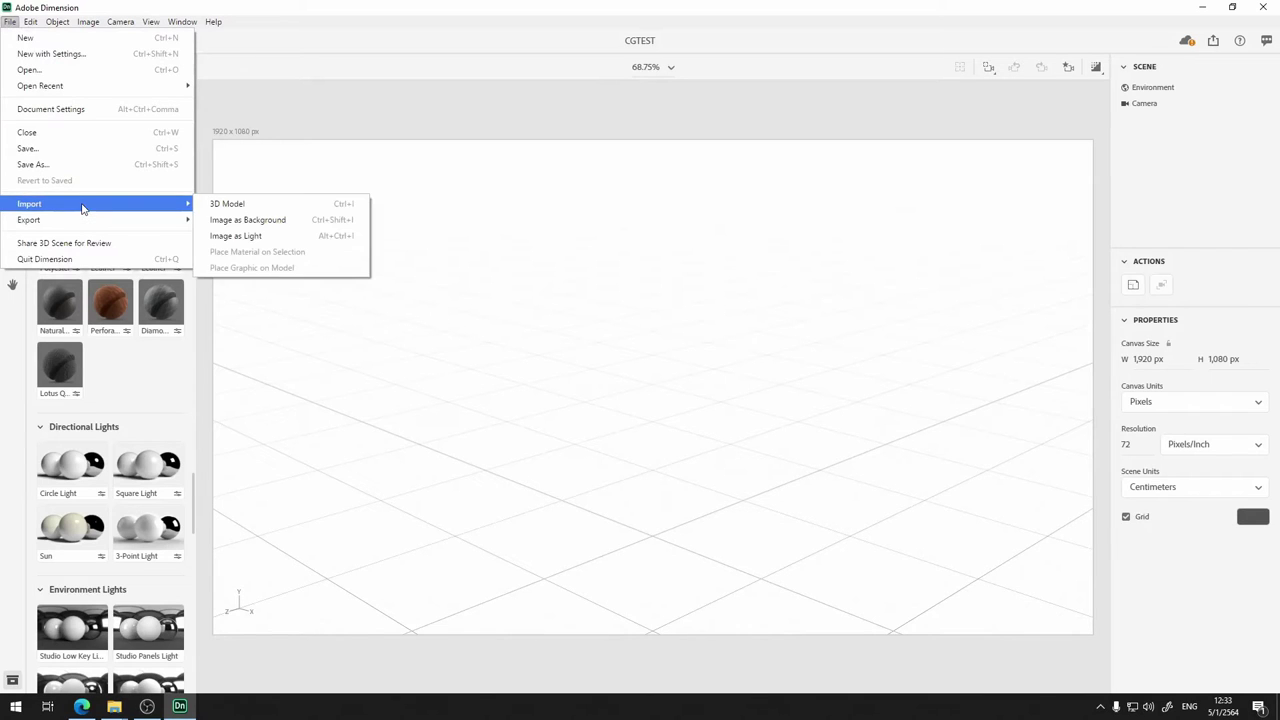
click(296, 27)
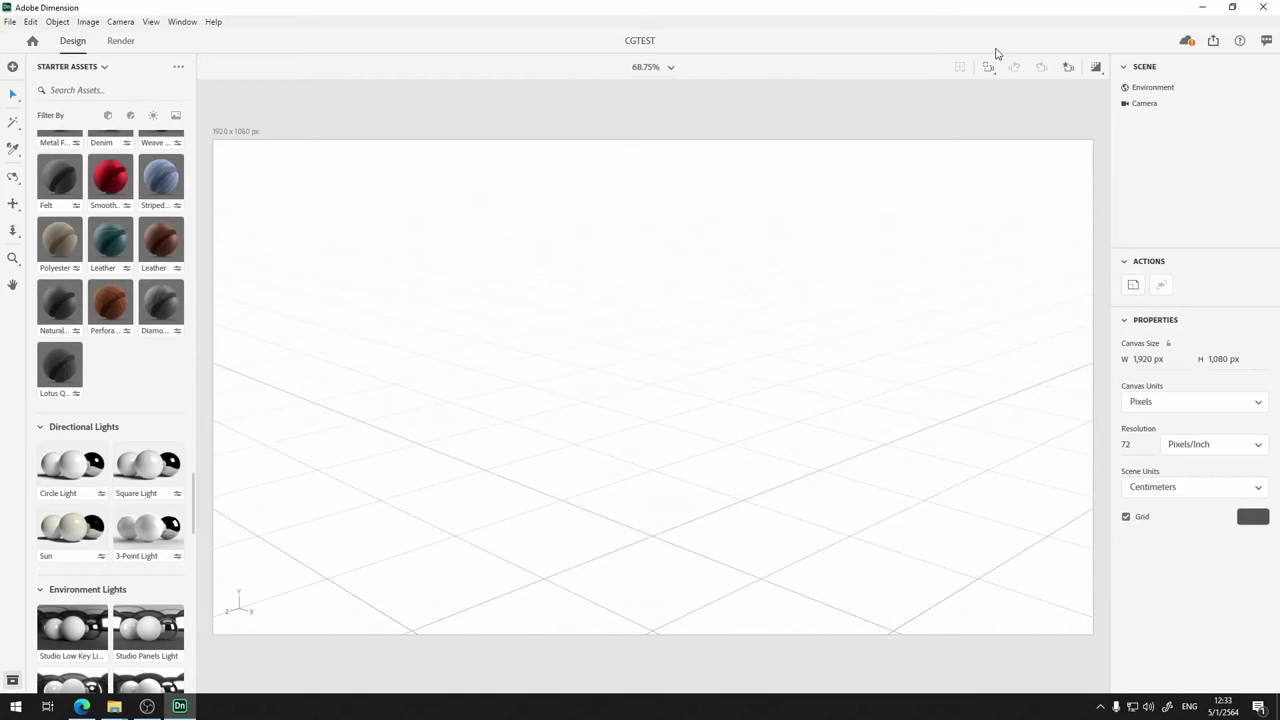
Check the canvas zoom presets, magnify the canvas to 400%, reduce it to 25%, and fit it back into the view
click(670, 70)
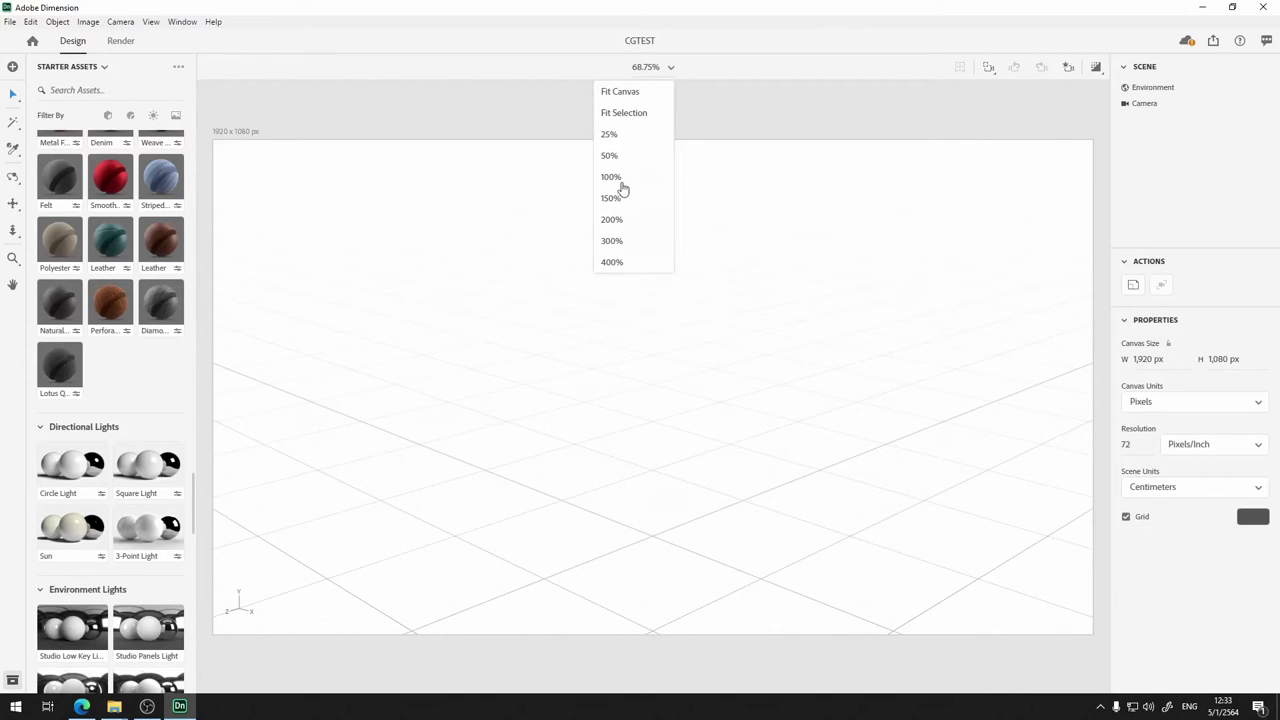
click(861, 249)
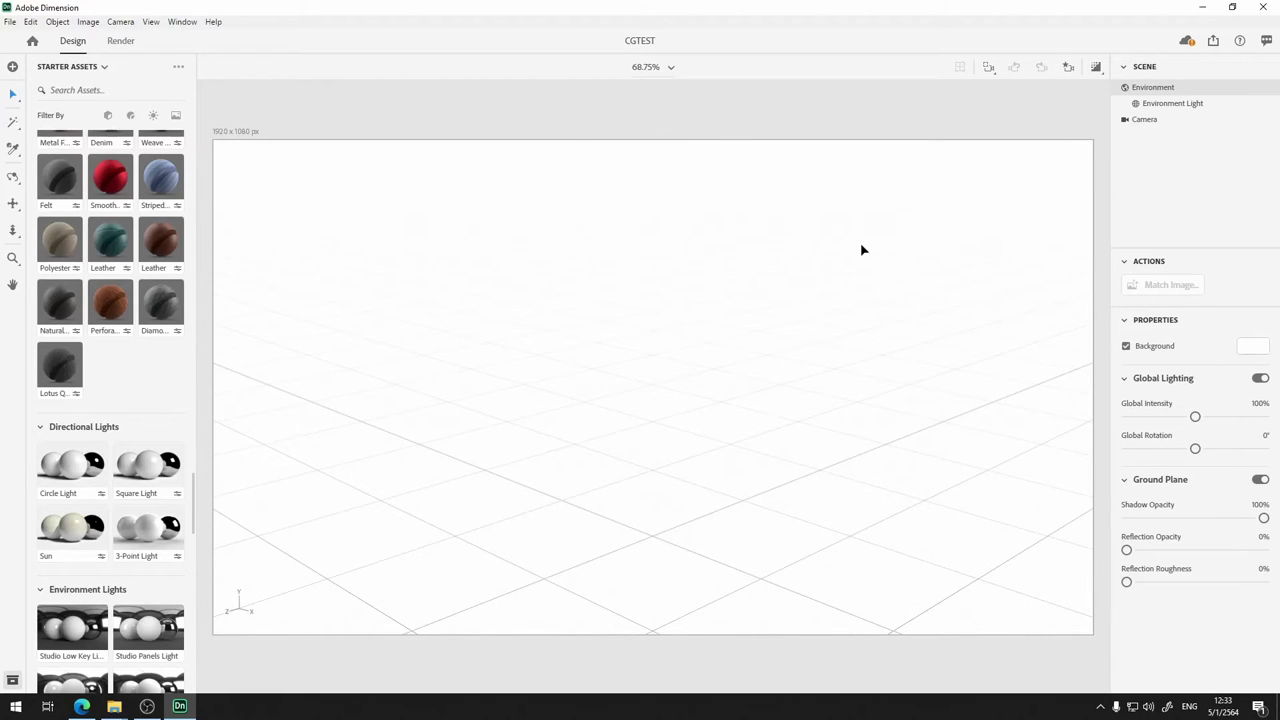
key(ctrl+equal)
key(ctrl+equal)
key(ctrl+equal)
key(ctrl+equal)
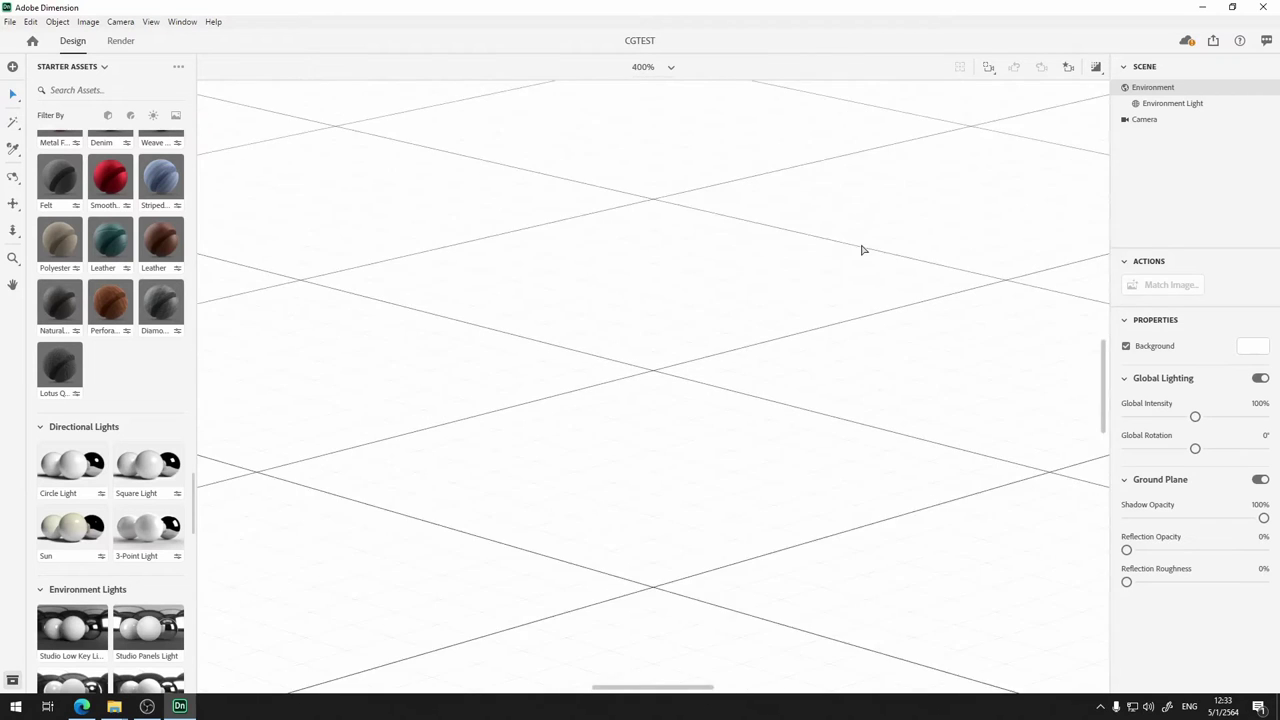
key(ctrl+minus)
key(ctrl+minus)
key(ctrl+minus)
key(ctrl+minus)
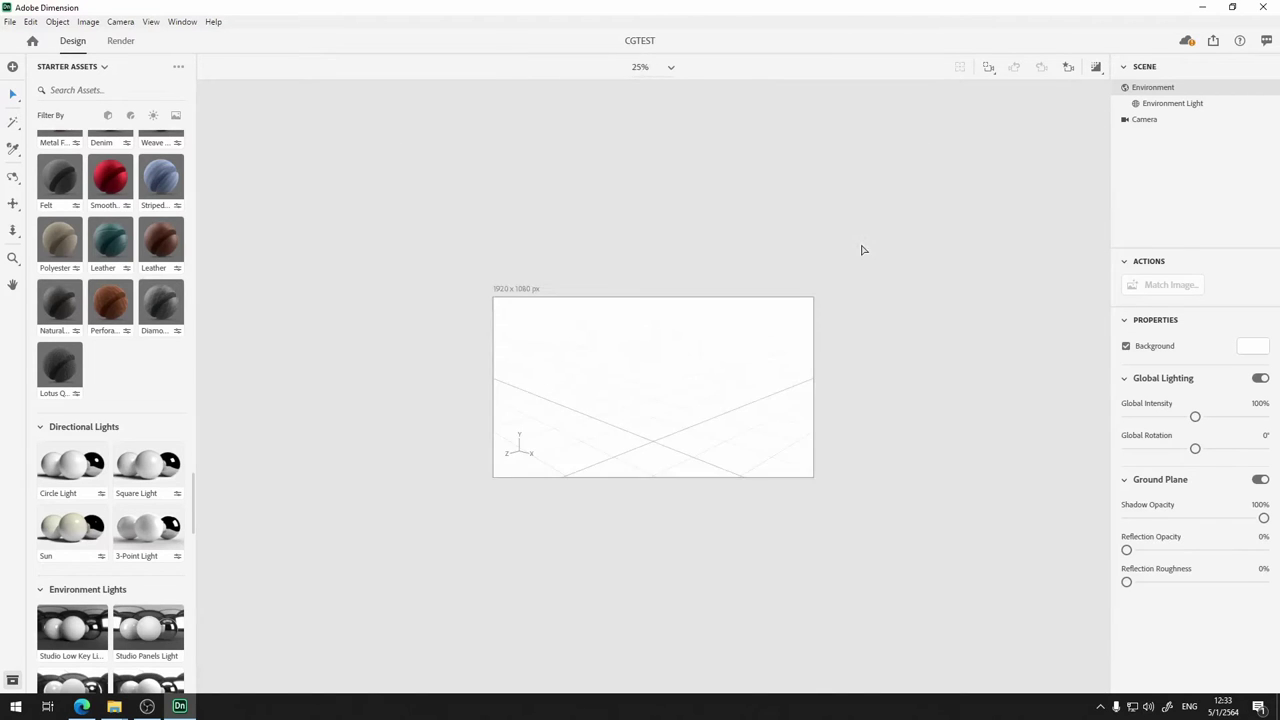
key(ctrl+equal)
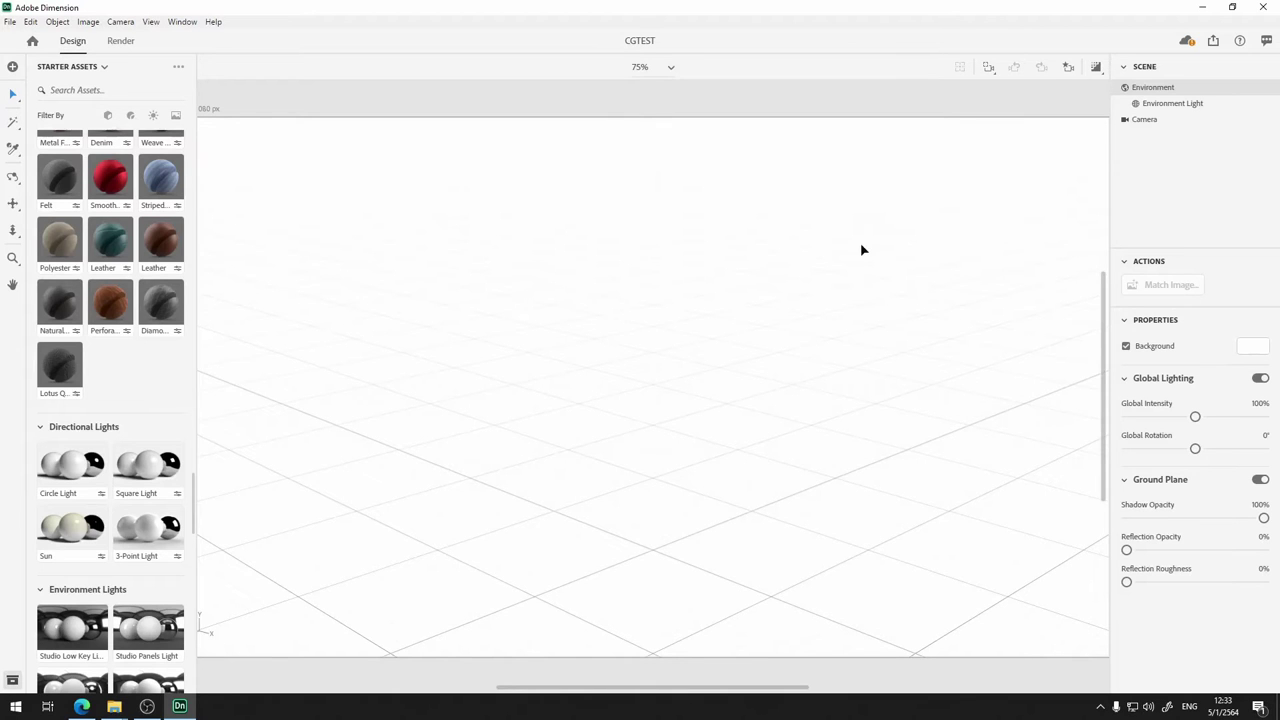
key(ctrl+0)
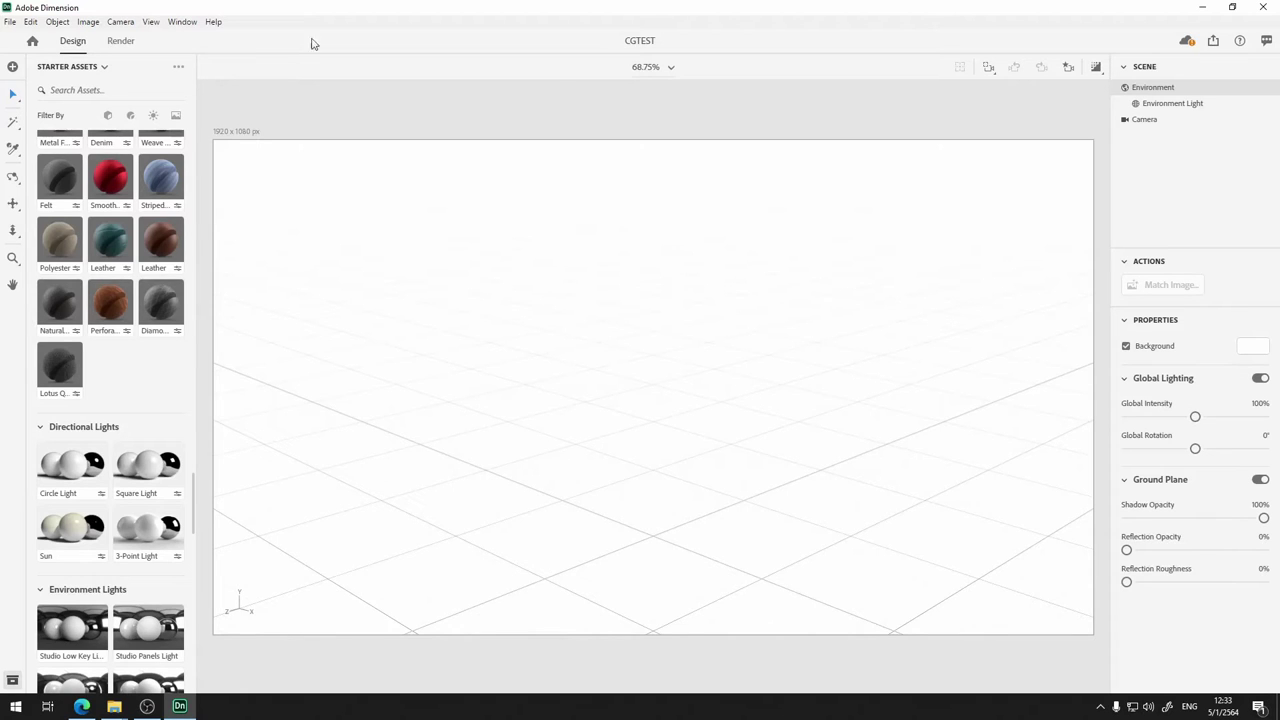
Look through the ground snapping, grid and gizmo view options, and increase the gizmo size
click(150, 21)
mouse_move(168, 28)
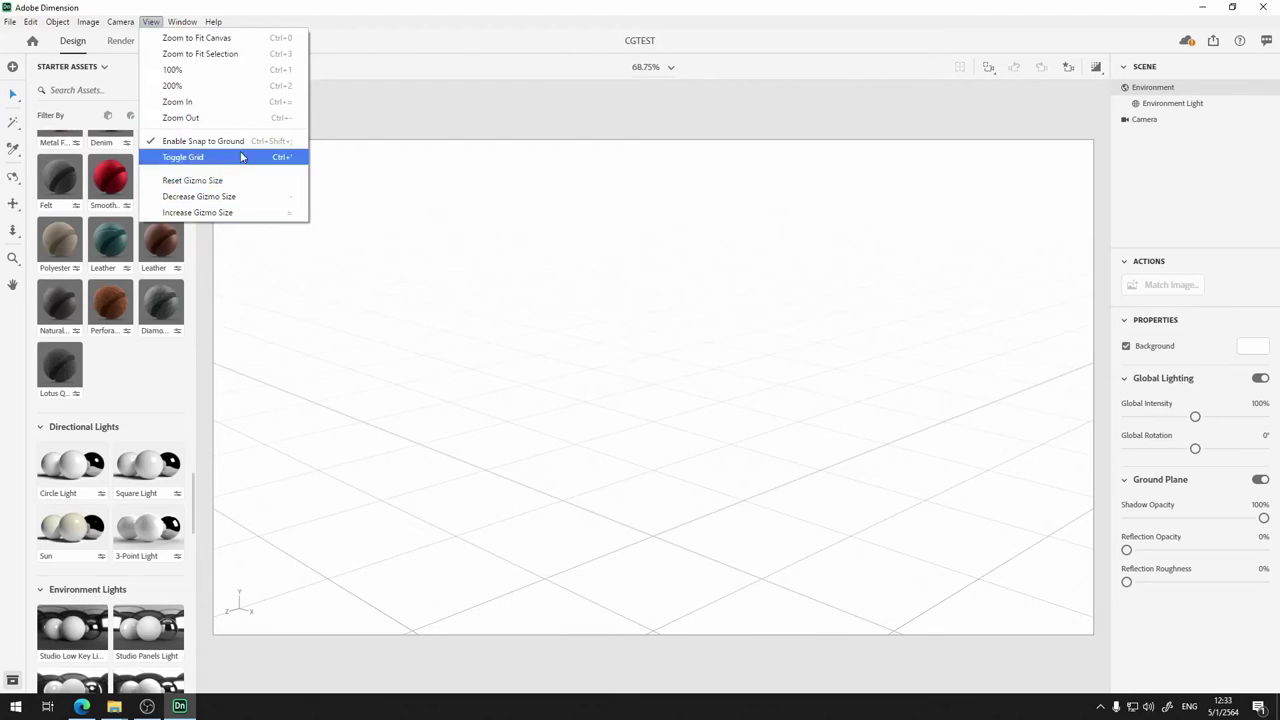
click(237, 213)
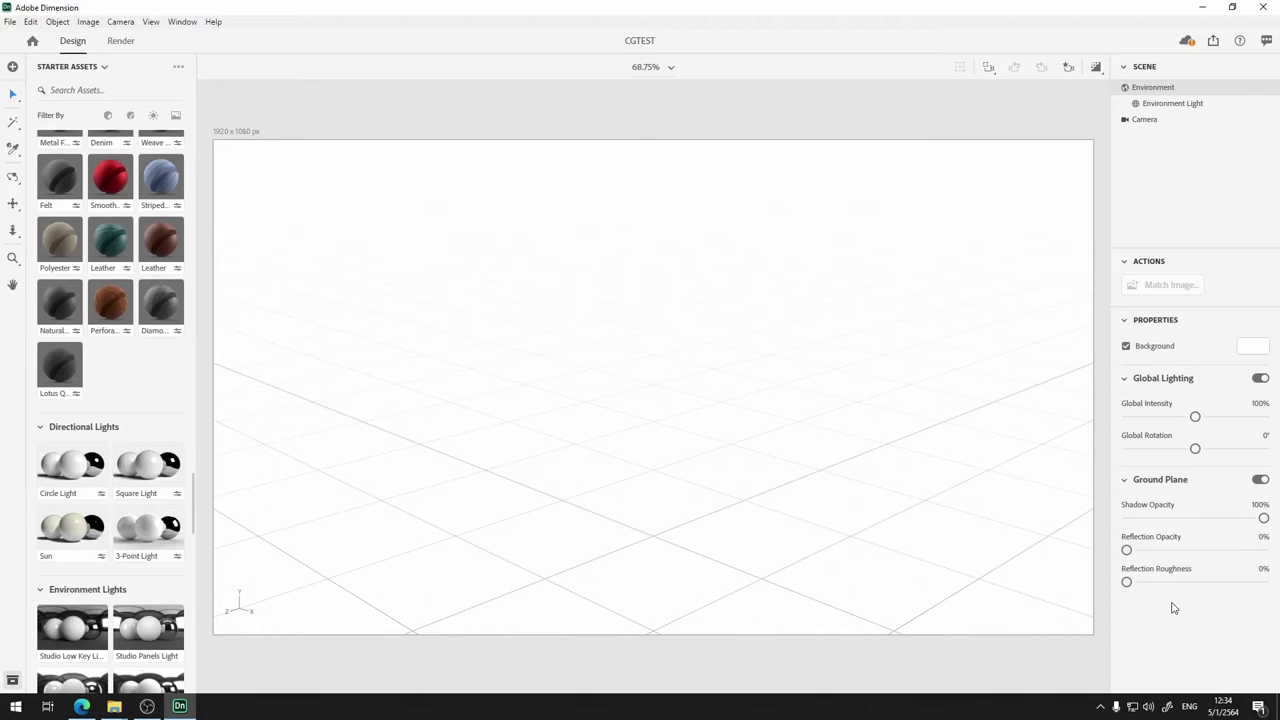
Filter the starter assets by models, materials, lights and images in turn to view each category
click(108, 116)
click(130, 116)
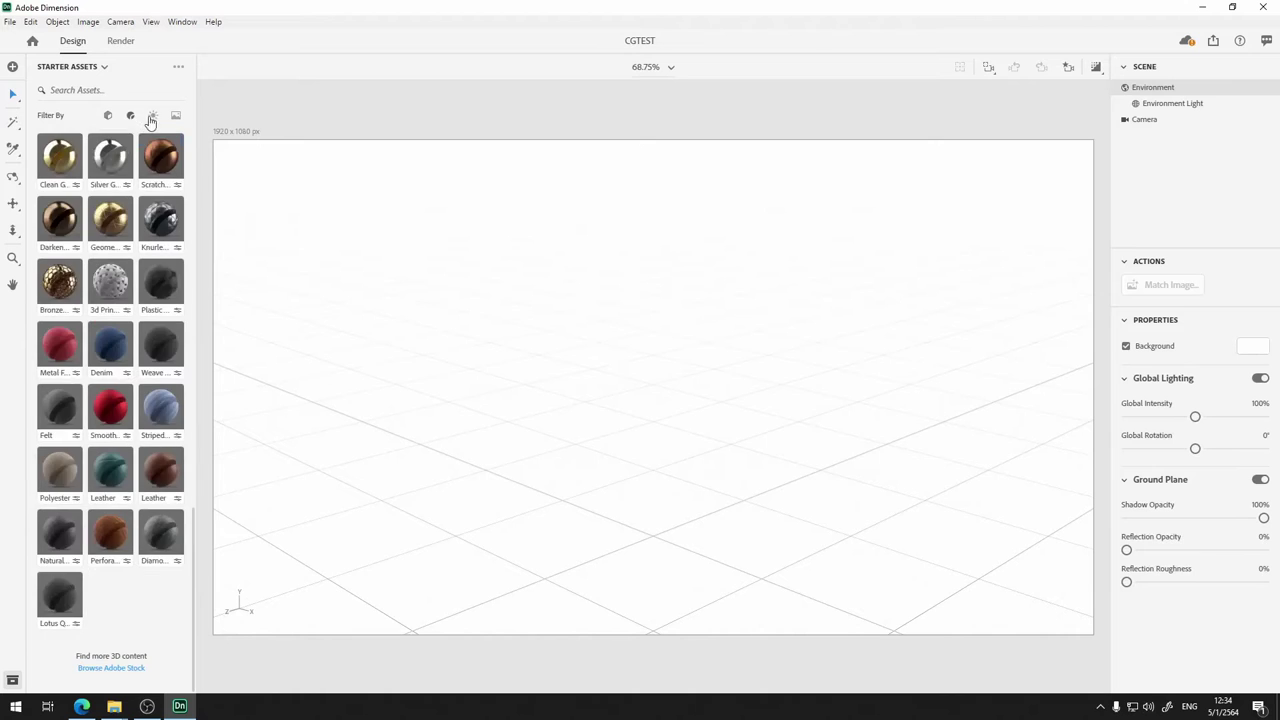
click(153, 116)
click(175, 117)
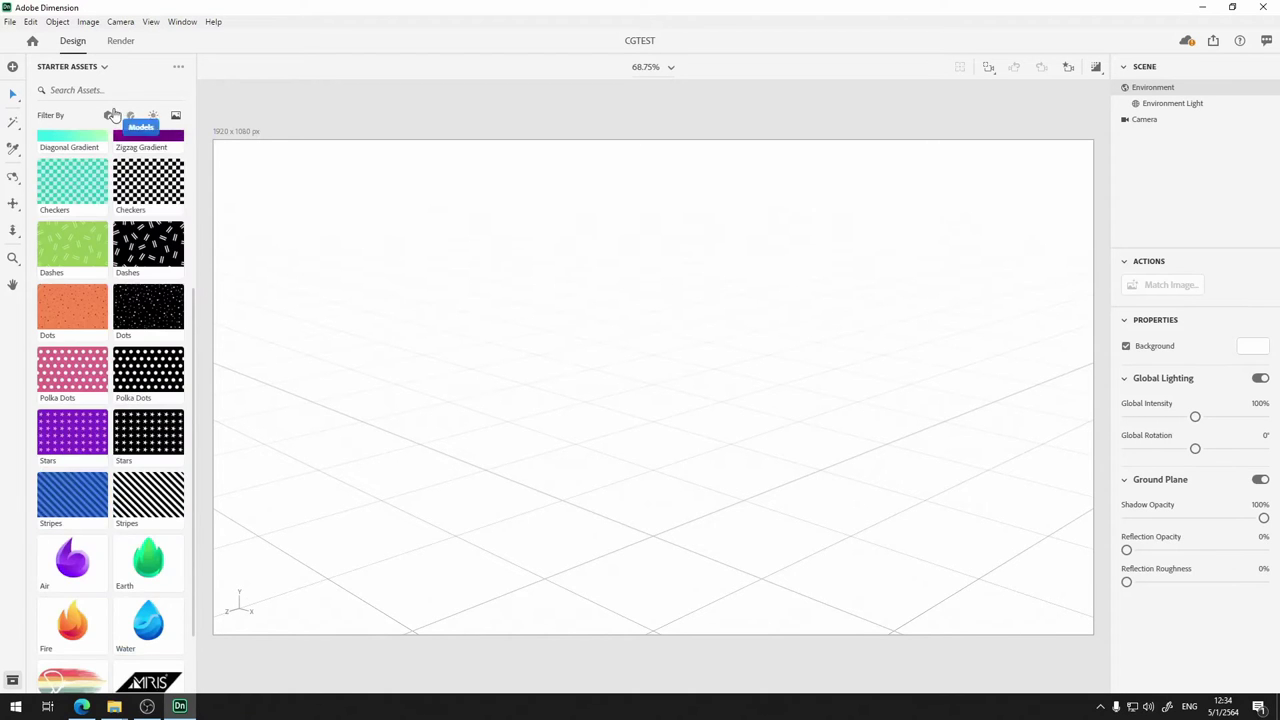
Show only model assets and add a cube from the basic shapes to the scene
click(109, 116)
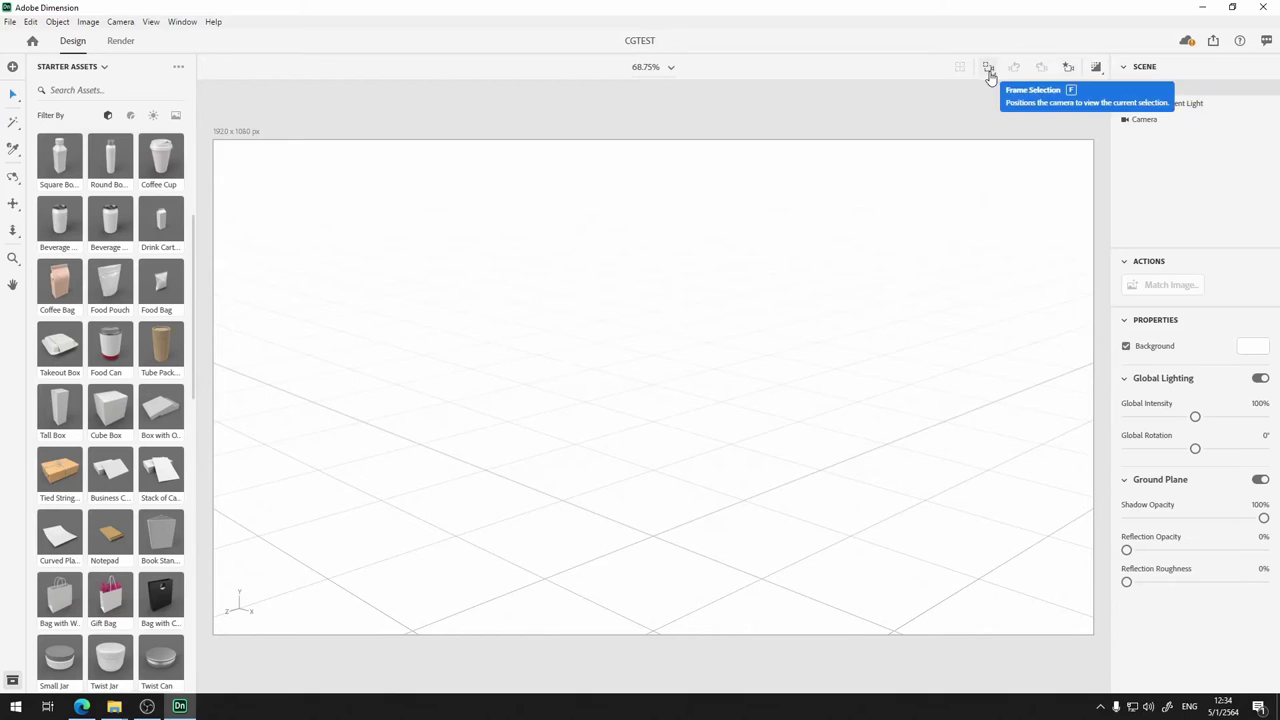
scroll(56, 202, up, 5)
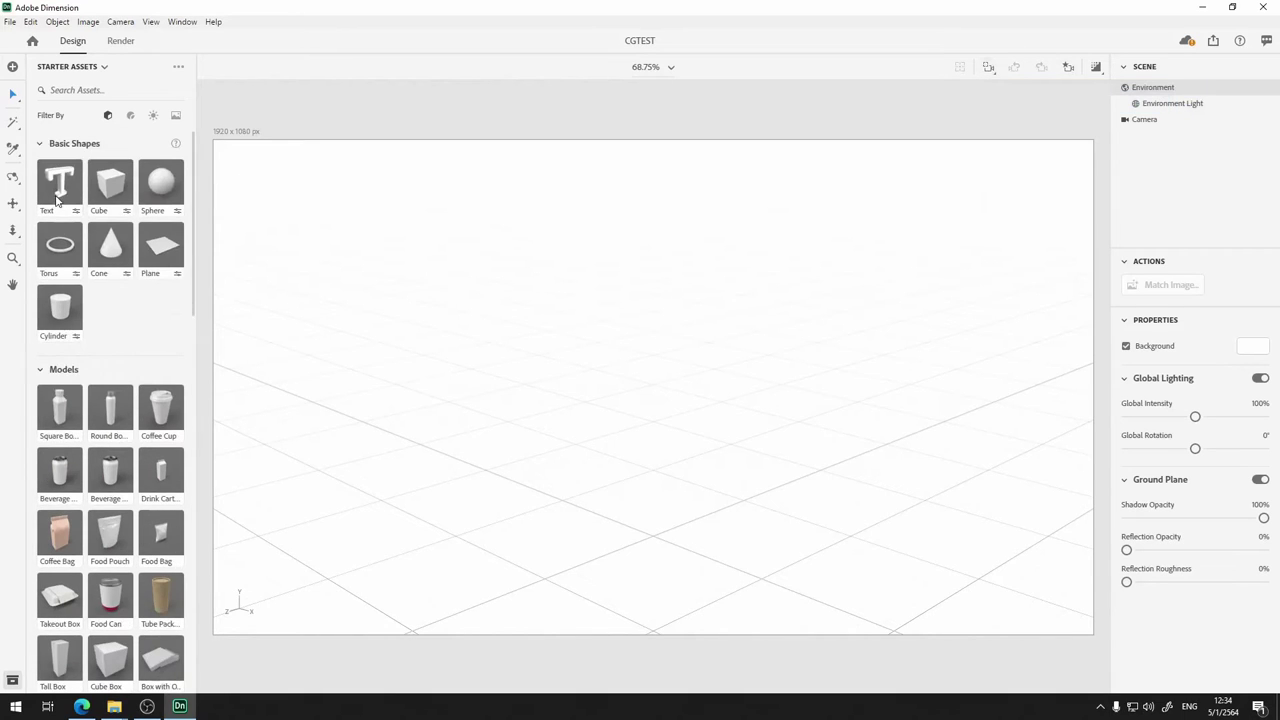
click(105, 183)
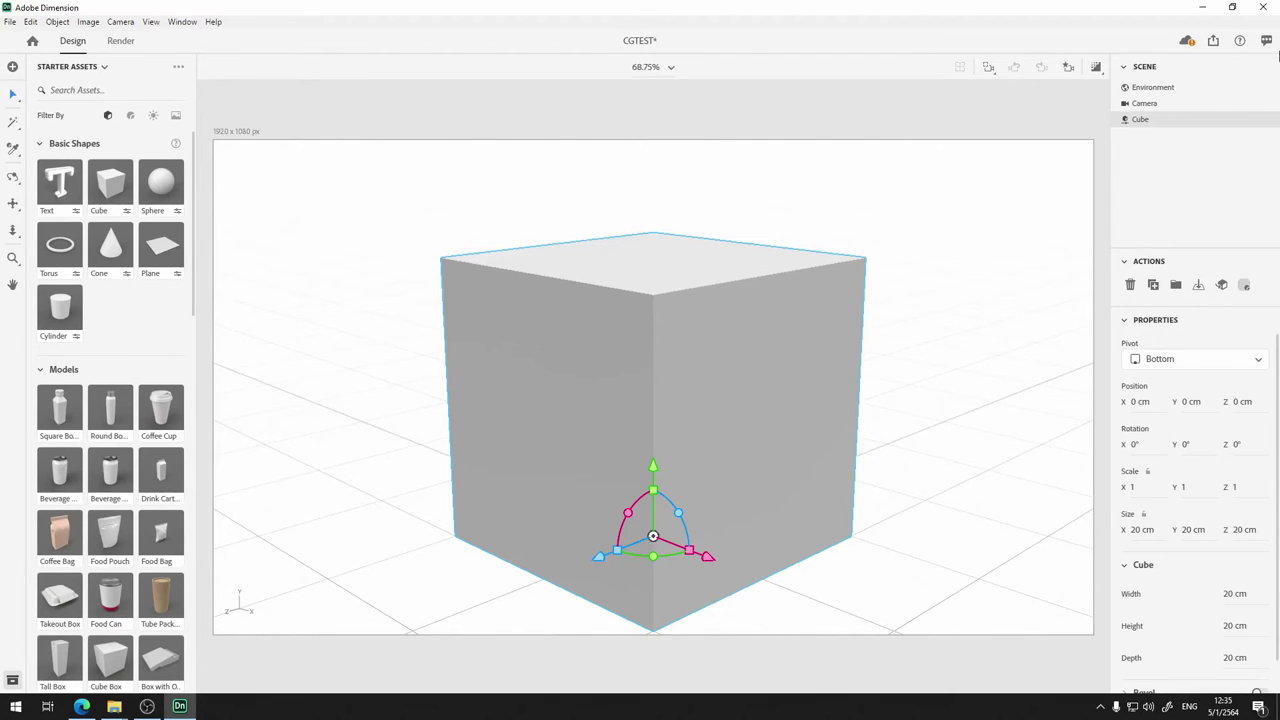
Deselect the cube, and turn the canvas grid off and back on
click(1194, 177)
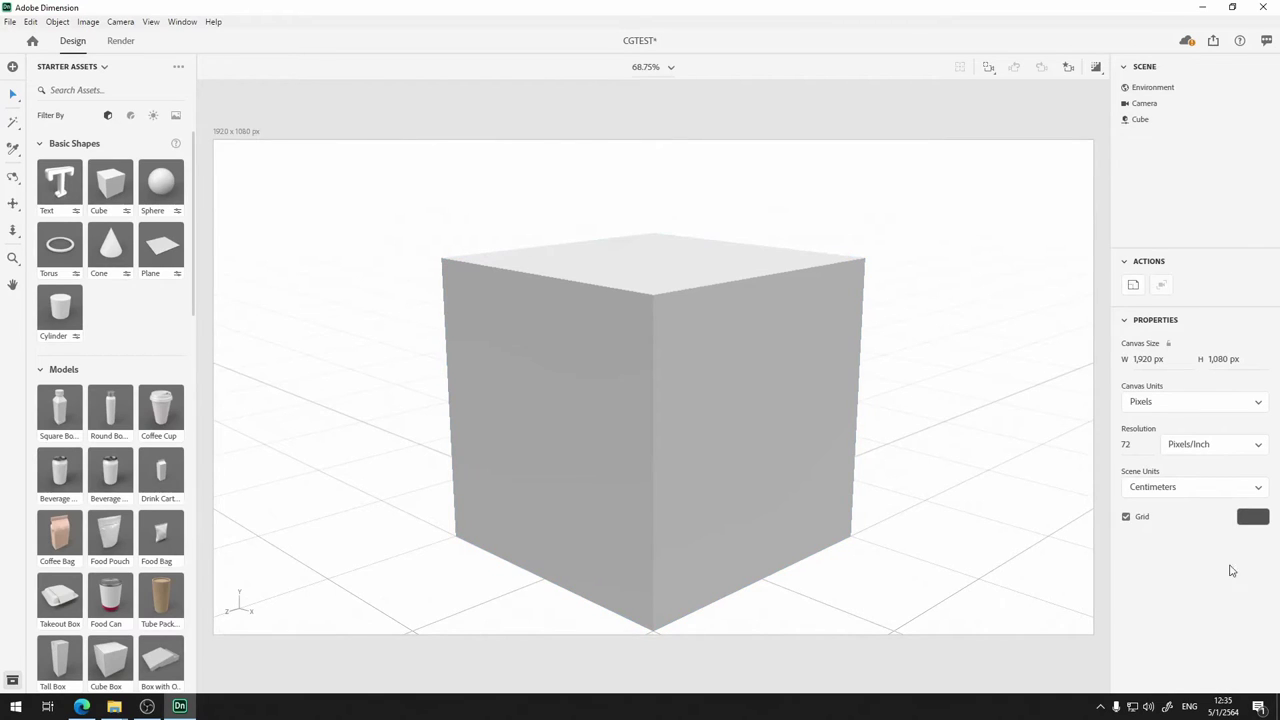
click(1126, 517)
click(1126, 518)
click(999, 256)
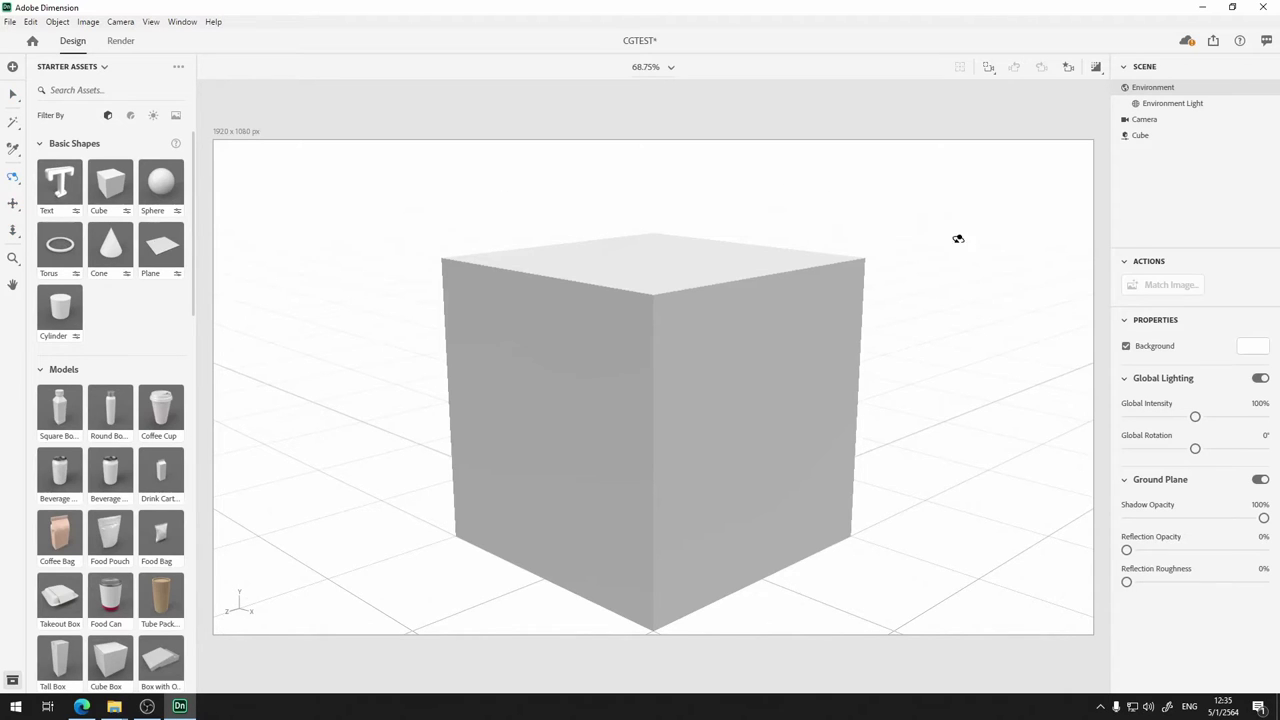
Orbit the camera to view the cube from a higher angle, and dolly it back from the cube
drag(966, 206, 921, 232)
key(2)
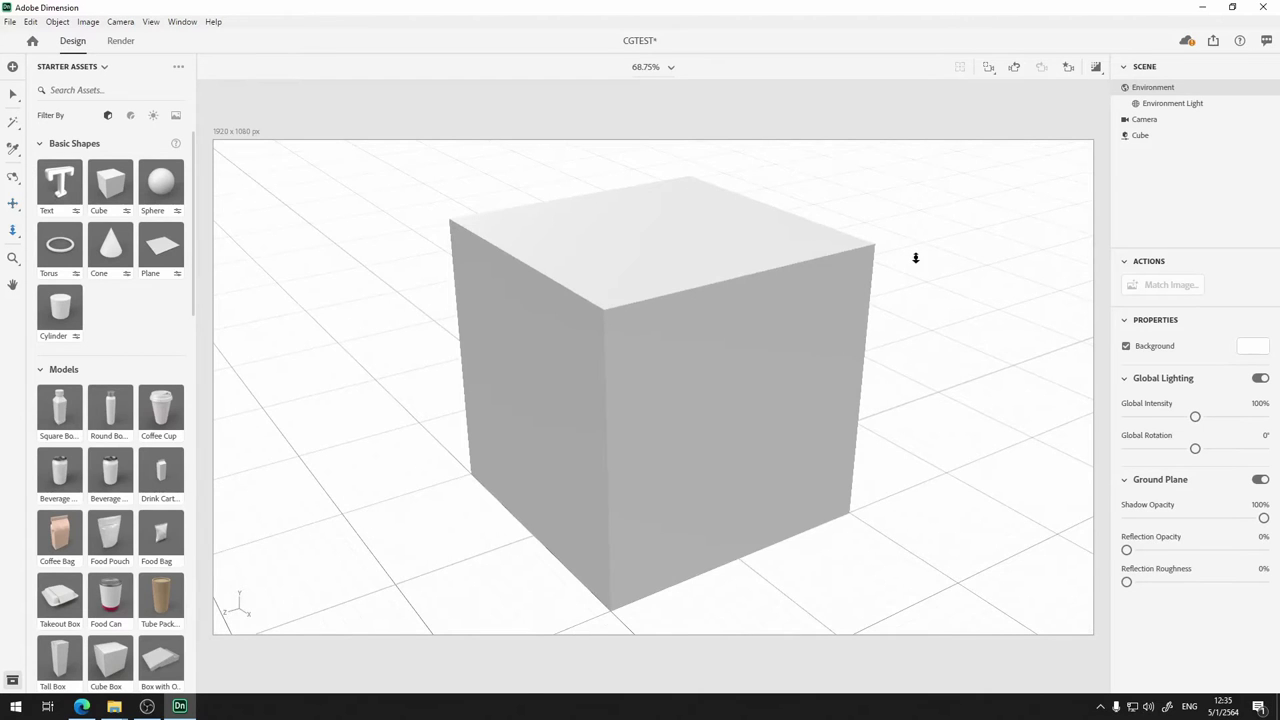
drag(931, 323, 62, 352)
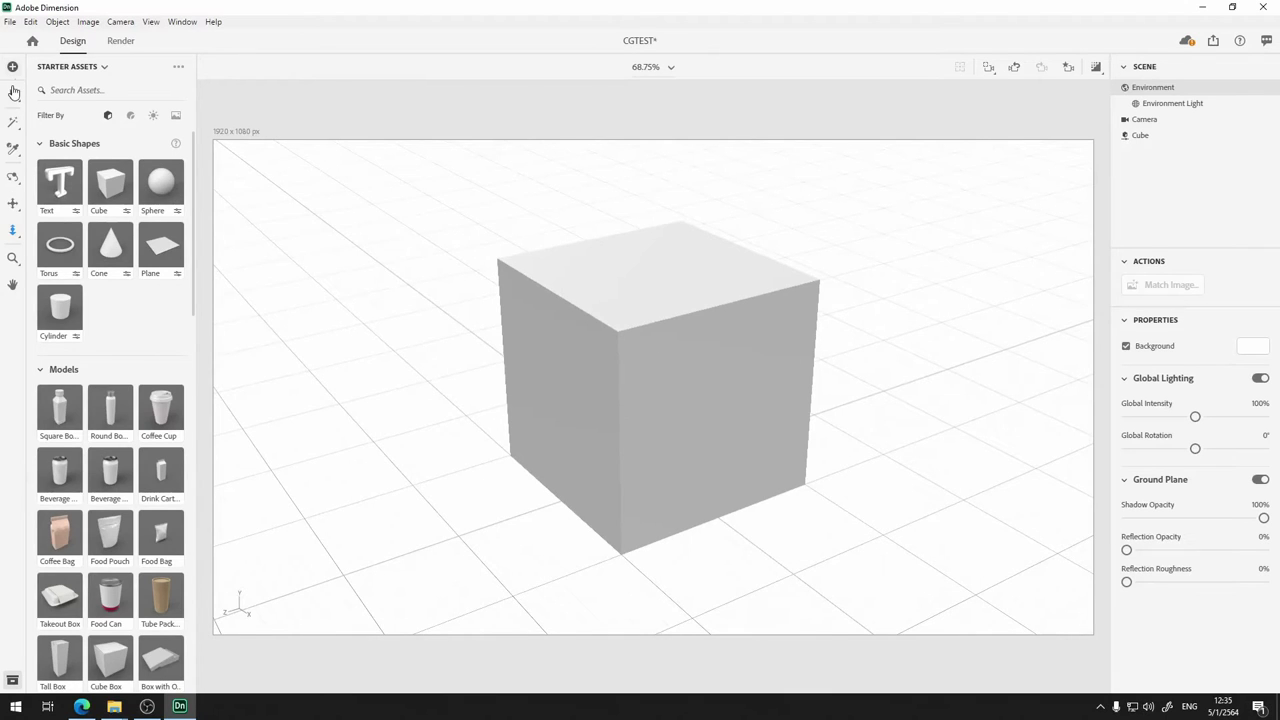
With the Select tool active, orbit to a lower angle, pan sideways, and move the camera closer to and farther from the cube
click(13, 95)
drag(910, 309, 919, 274)
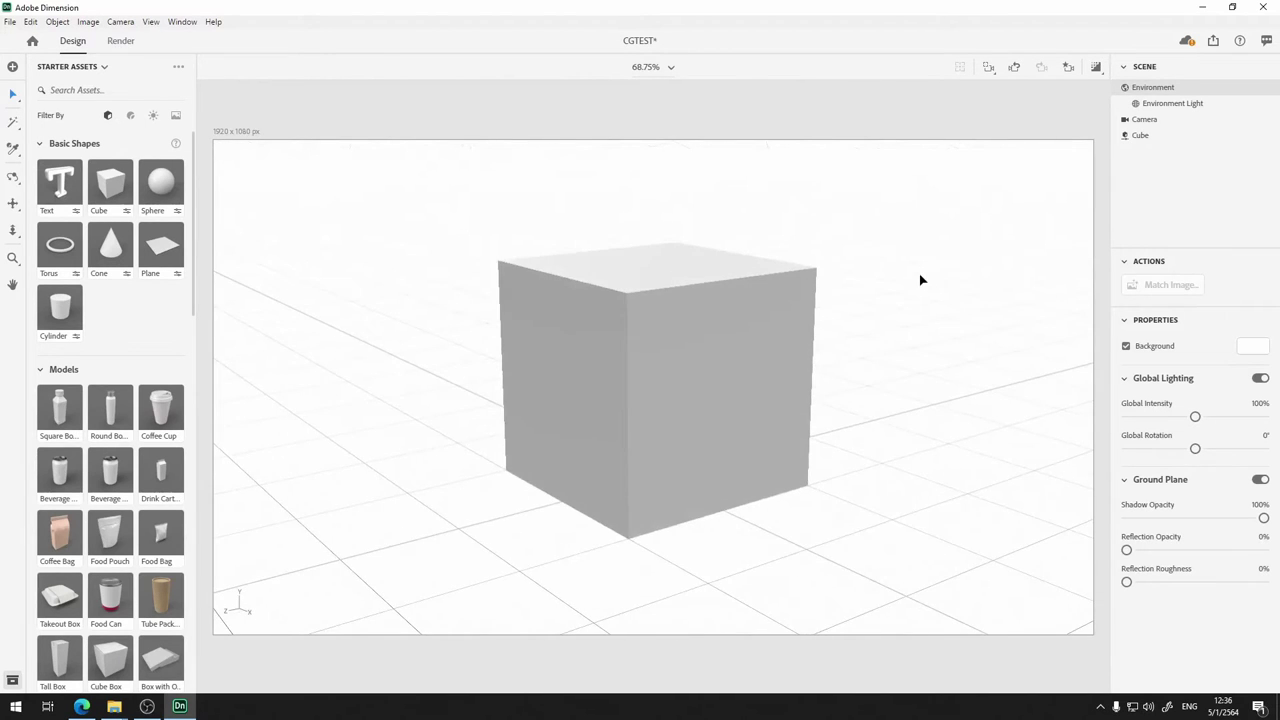
drag(919, 274, 969, 275)
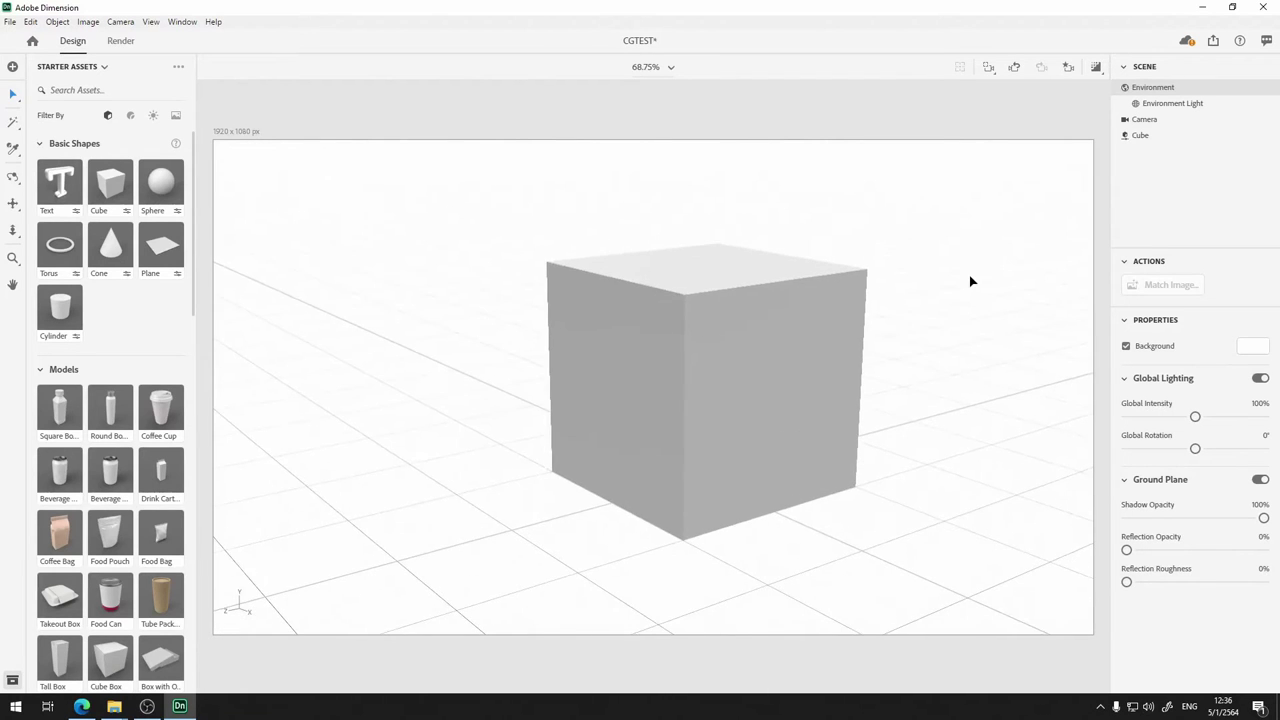
scroll(969, 281, down, 2)
scroll(969, 281, up, 6)
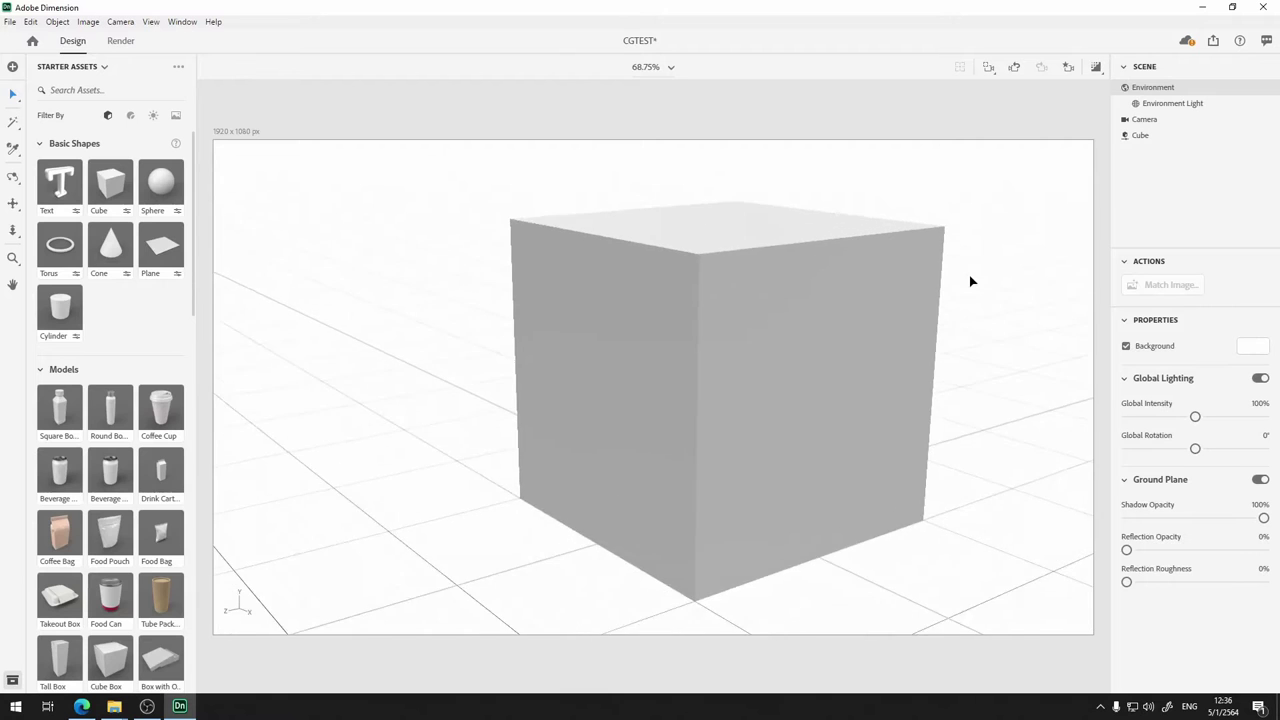
scroll(969, 281, down, 5)
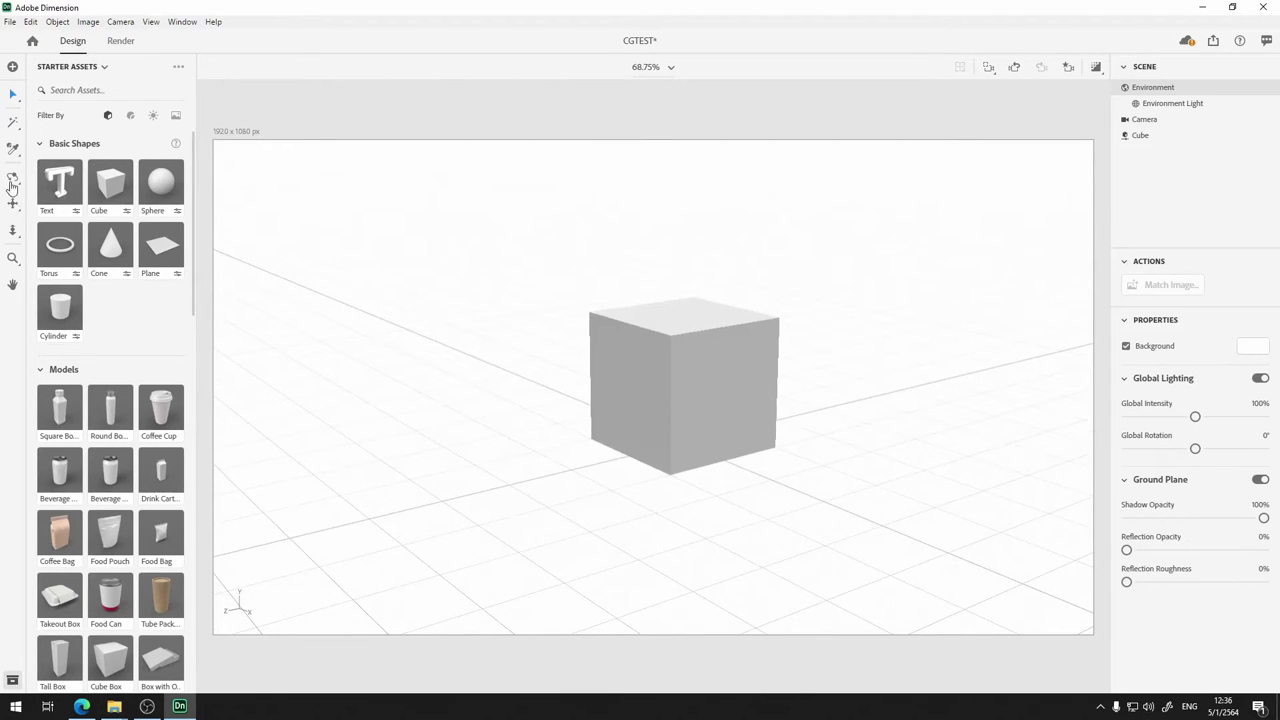
Magnify the canvas with the Zoom tool, shift it with the Hand tool, and fit the whole canvas back into view
click(13, 259)
drag(528, 264, 572, 231)
click(13, 285)
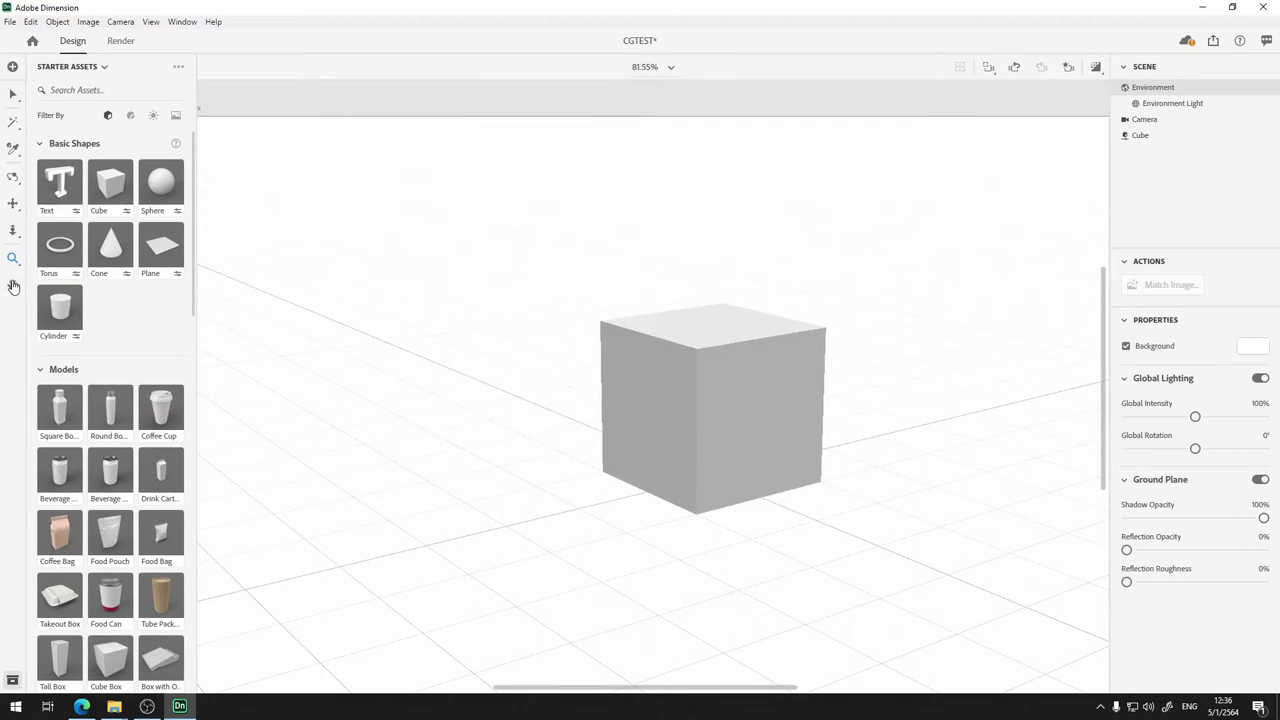
drag(801, 539, 745, 499)
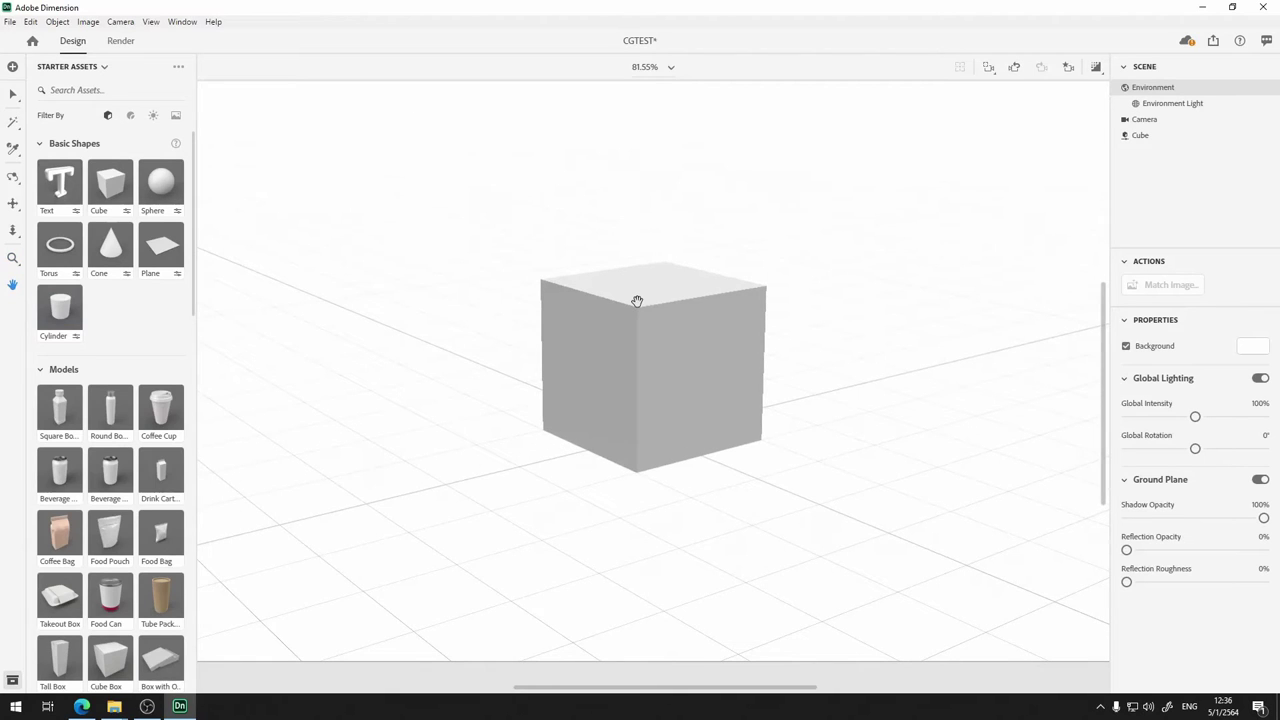
scroll(637, 301, down, 2)
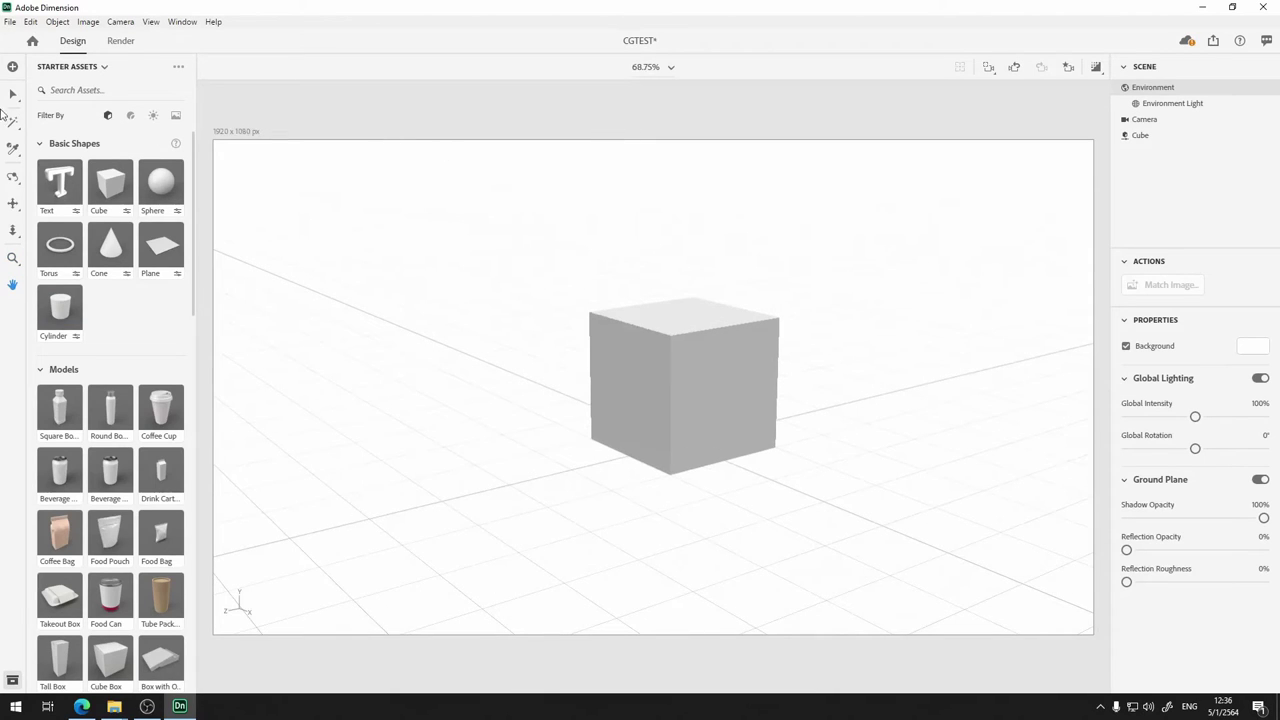
click(12, 95)
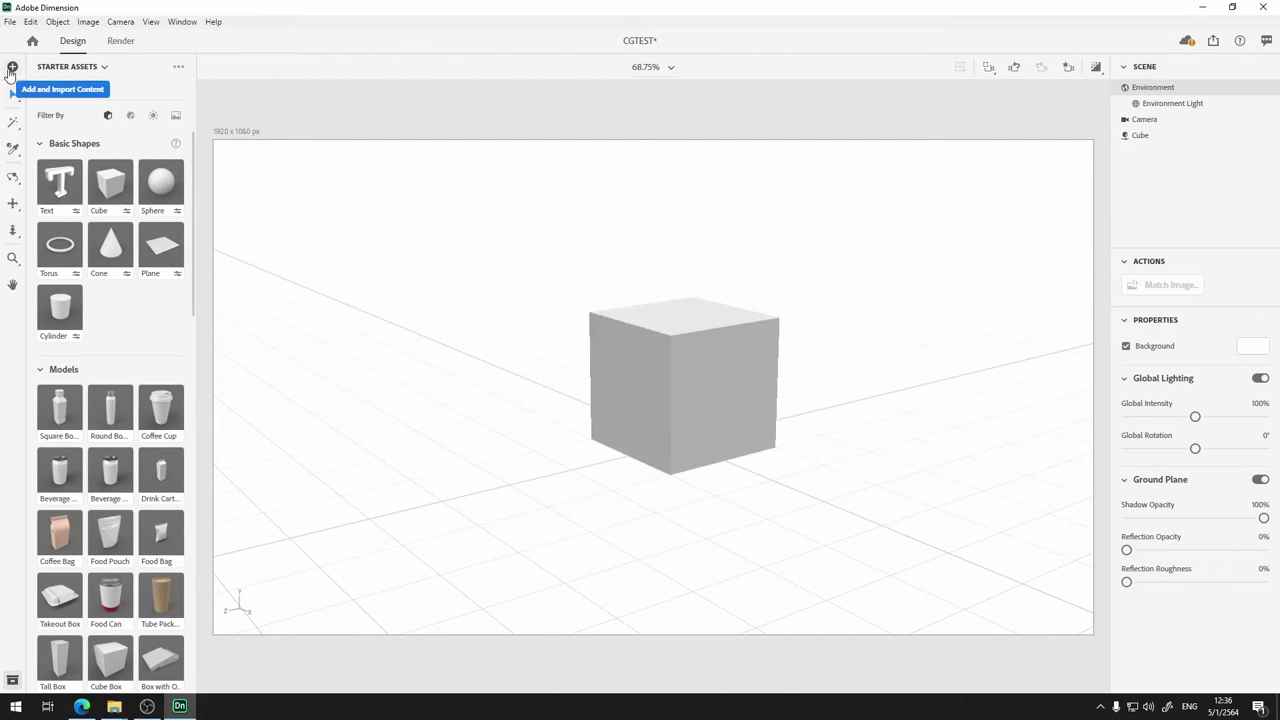
View the Add and Import Content options, including the Import Your Content choices, and close them without importing
click(12, 67)
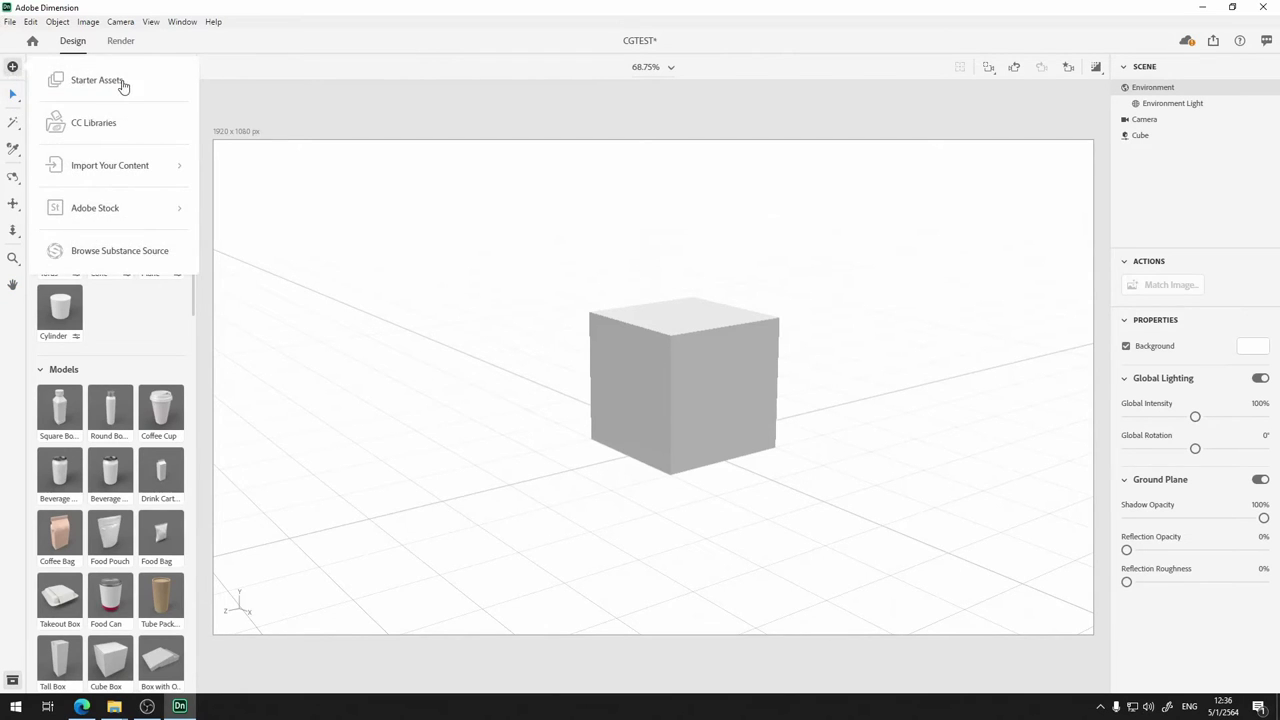
click(175, 172)
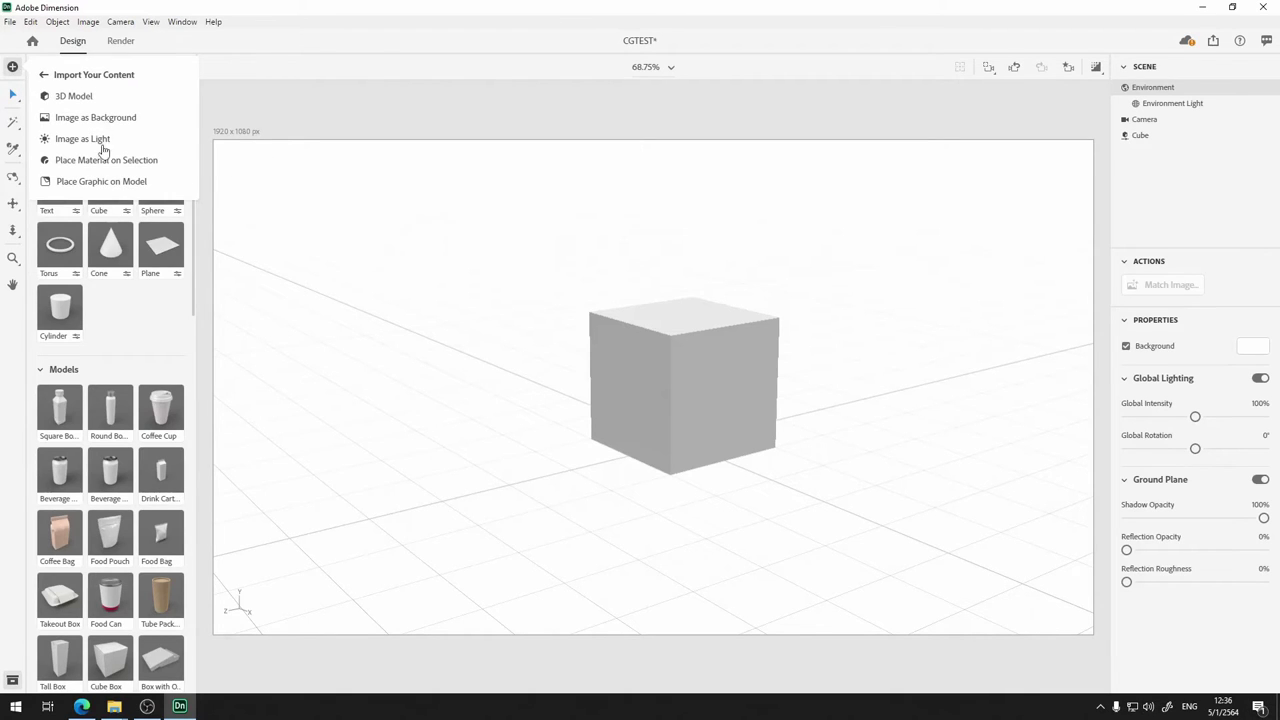
click(16, 69)
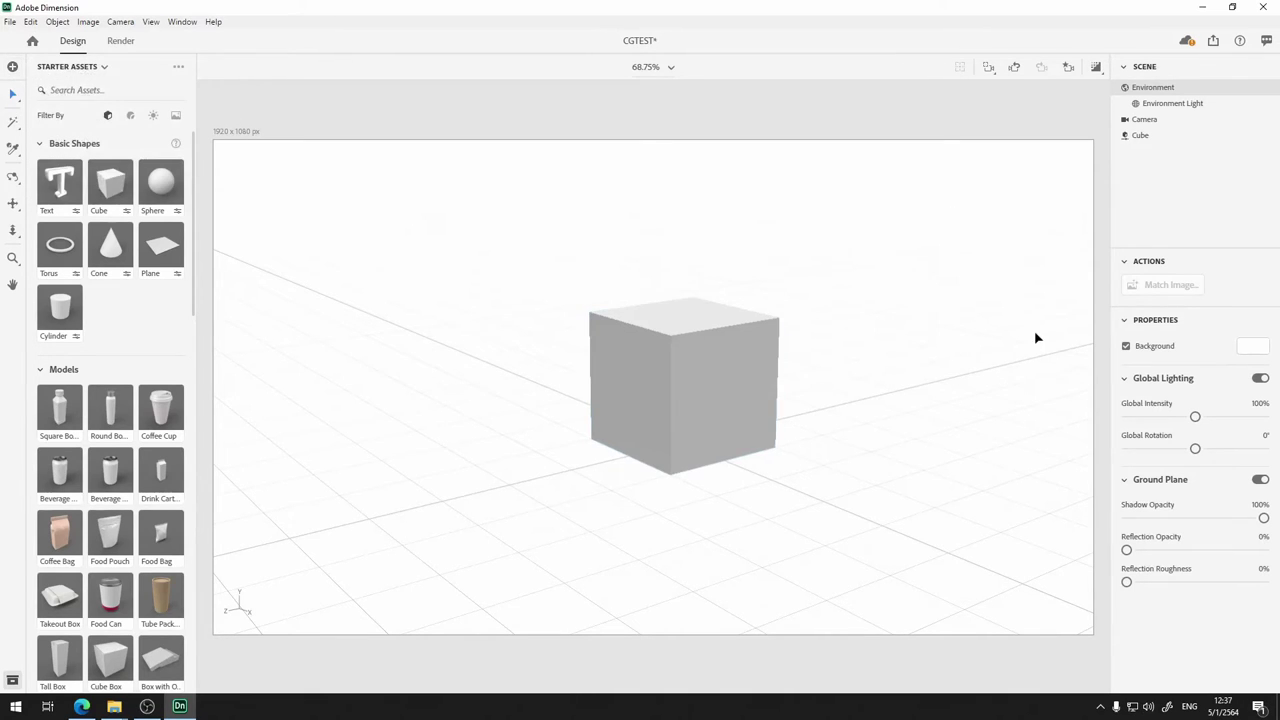
Set the cube's width to 5 cm, height to 25 cm and depth to 5 cm
click(743, 358)
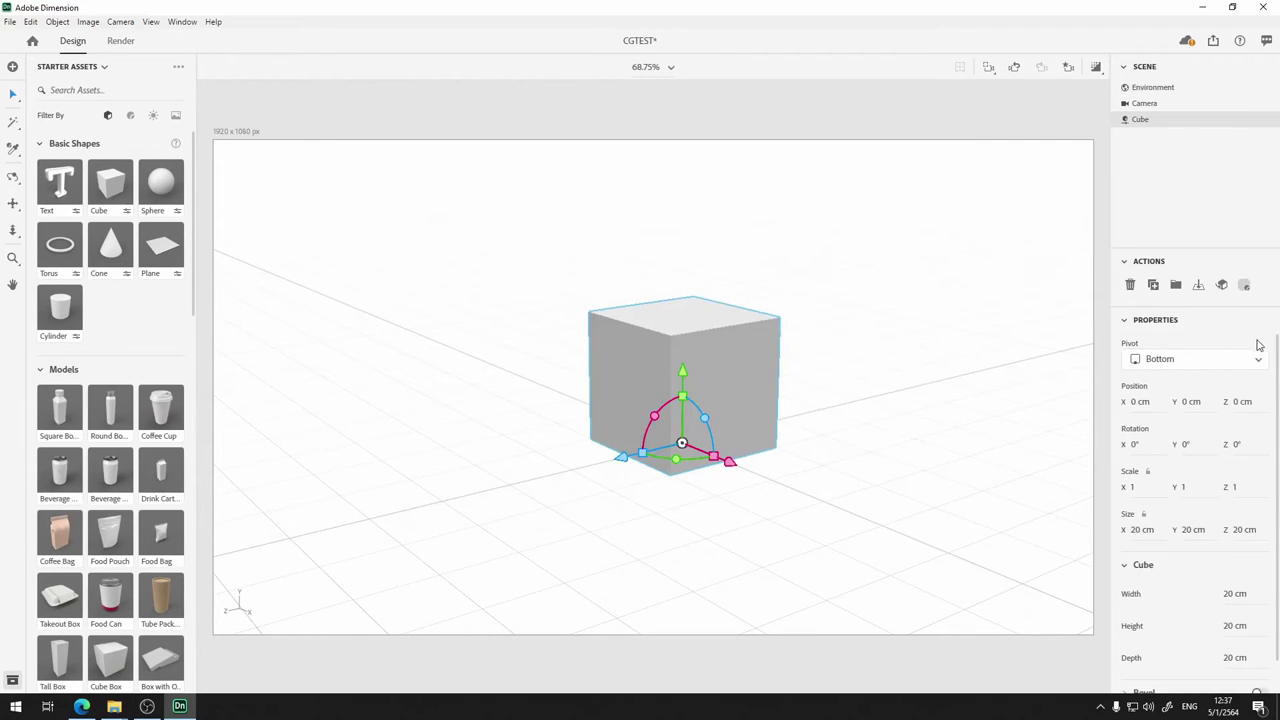
scroll(1228, 467, down, 1)
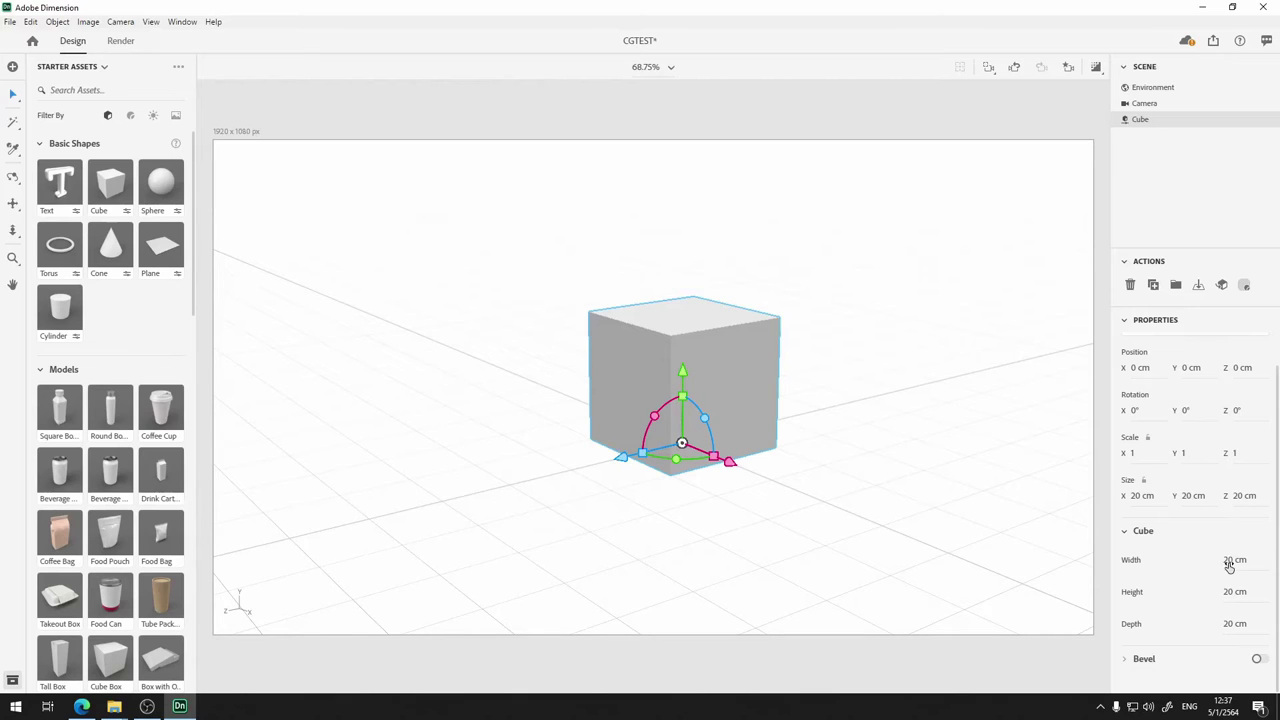
drag(1233, 559, 1213, 621)
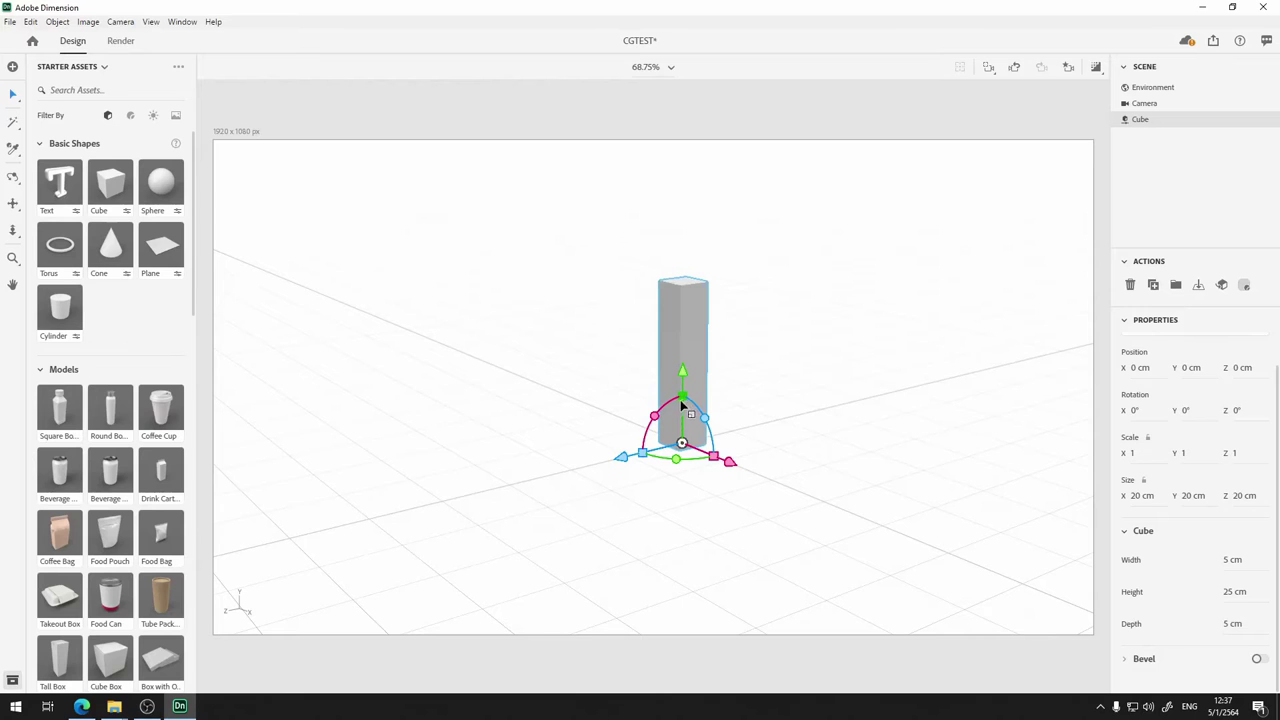
scroll(702, 472, up, 5)
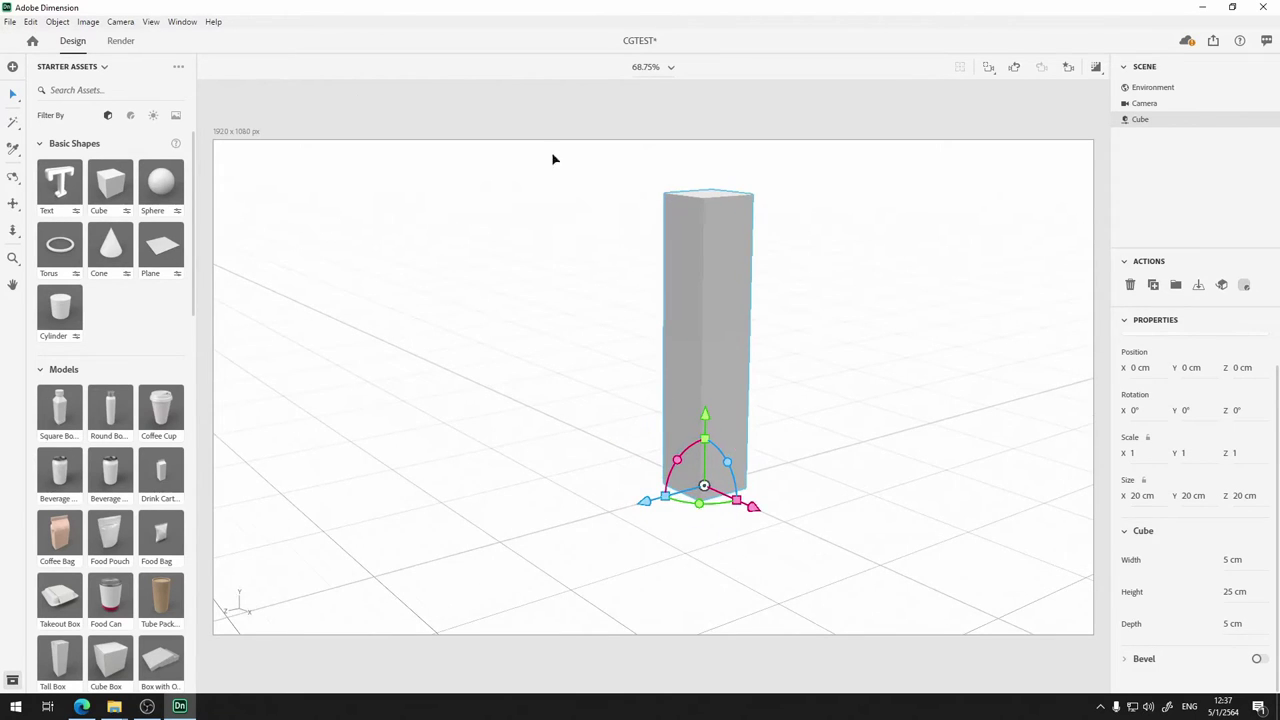
Decrease the transform gizmo size by one increment, increase it back, and enlarge it several more increments
click(151, 22)
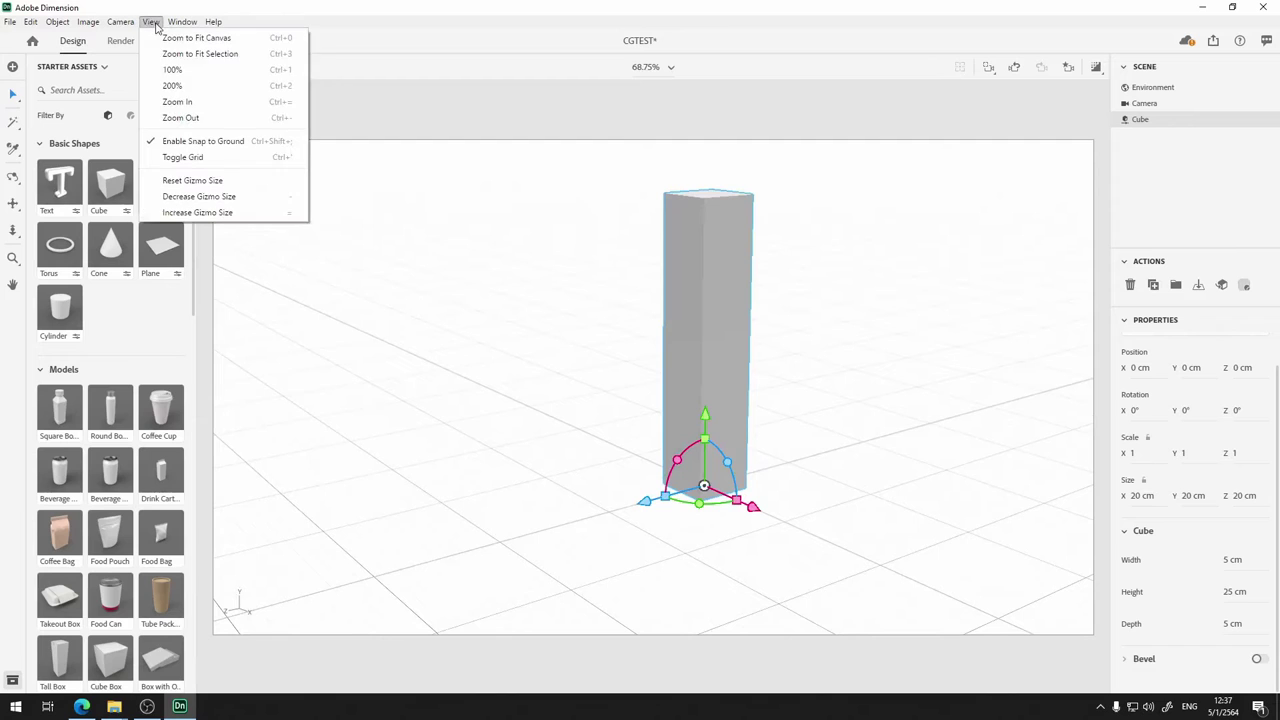
click(249, 197)
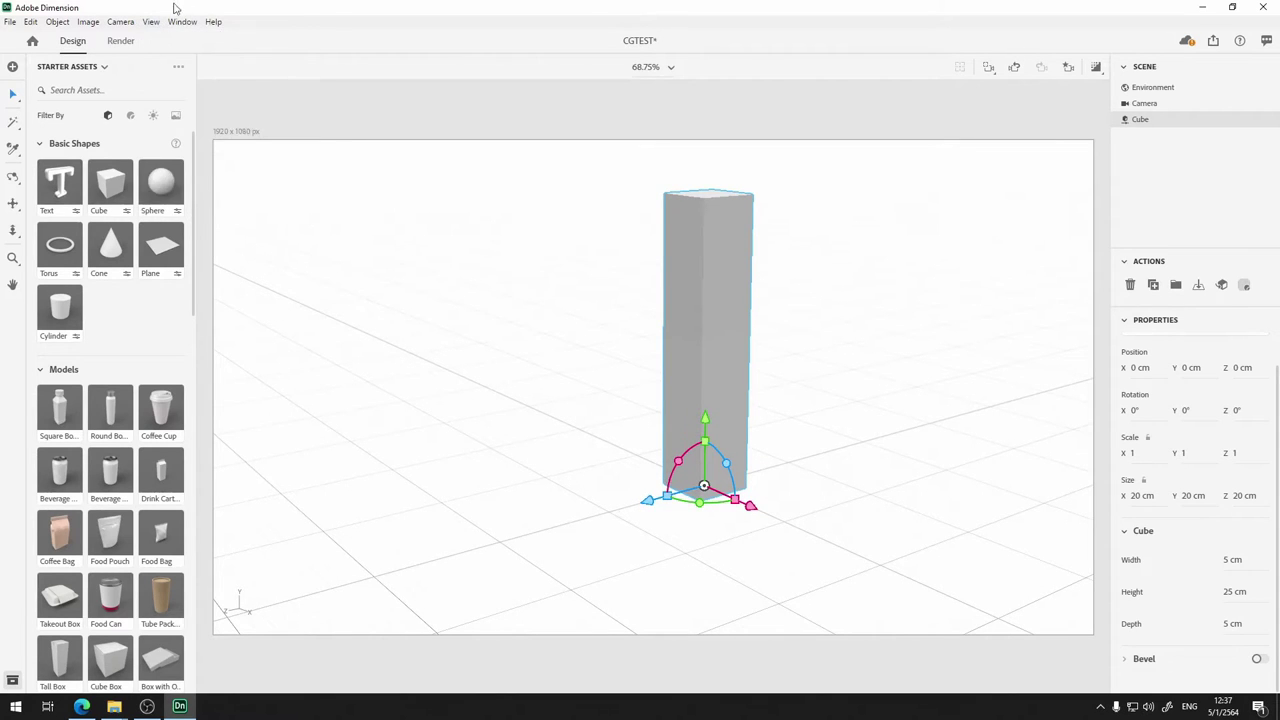
click(151, 22)
click(226, 213)
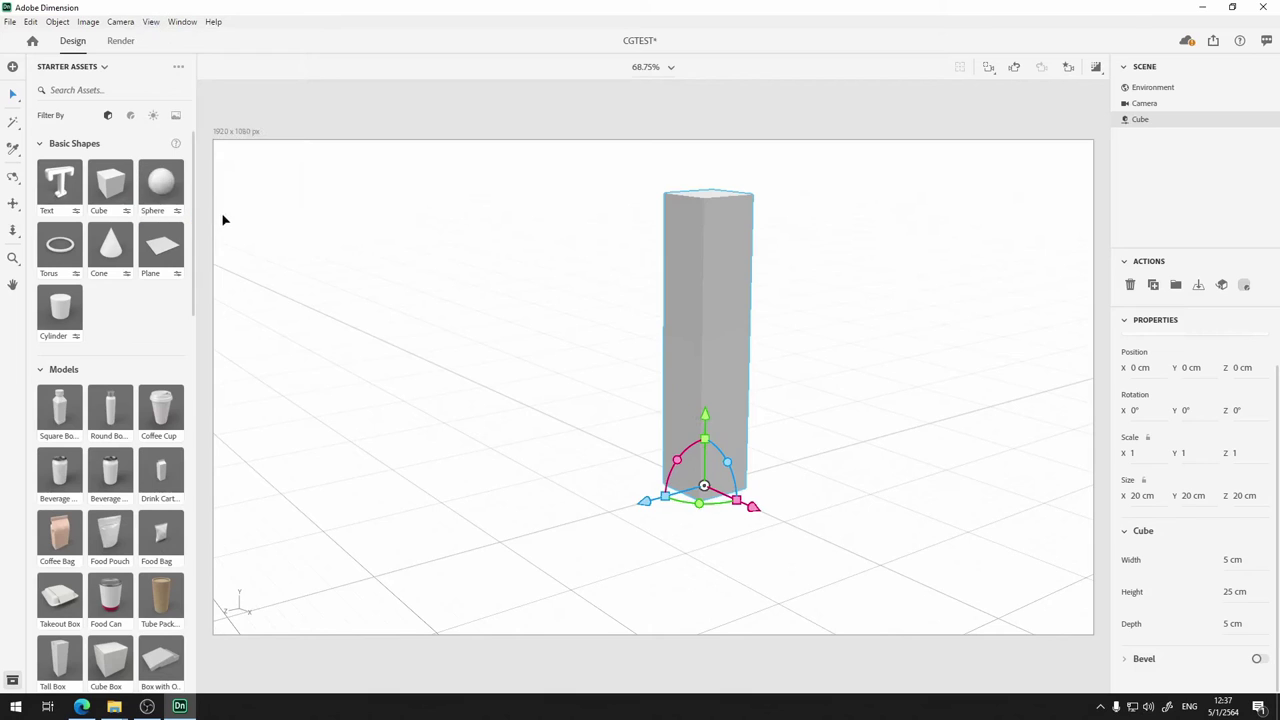
key(=)
key(=)
key(=)
key(=)
key(=)
key(=)
key(=)
key(=)
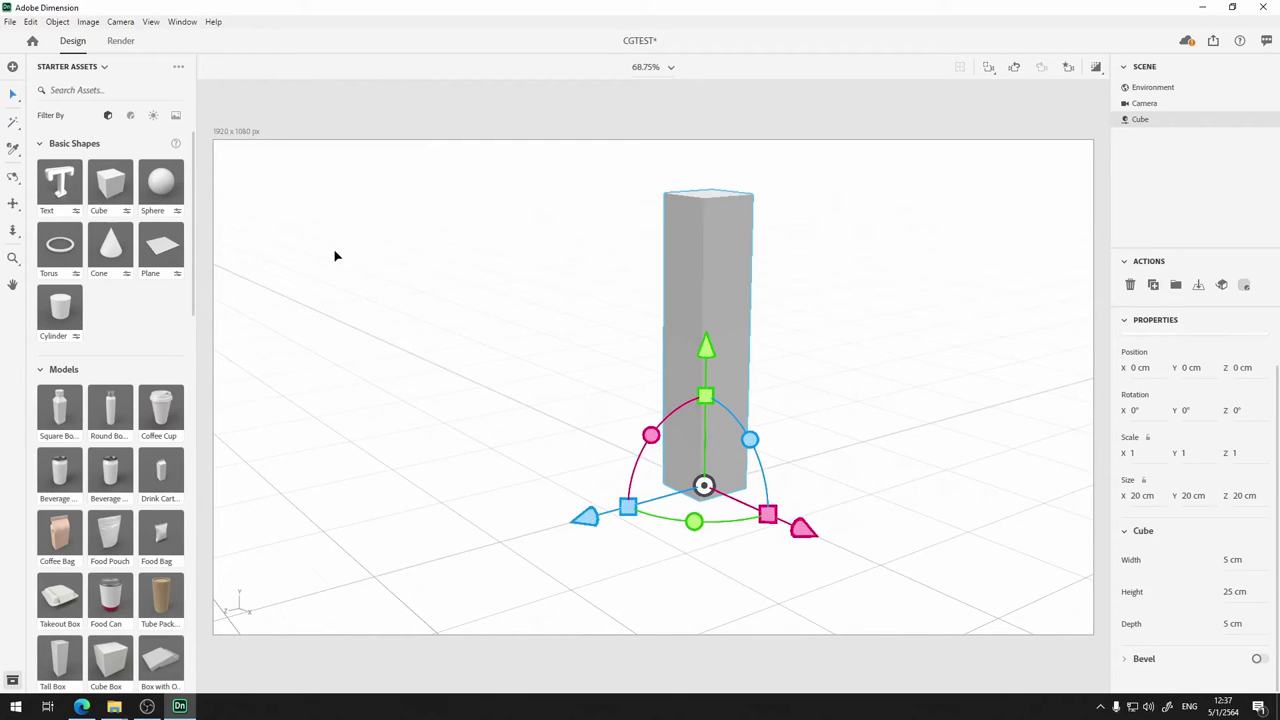
Move the cube along its X and Z axes to about X -6.1 cm and Z 2.2 cm
scroll(553, 443, down, 2)
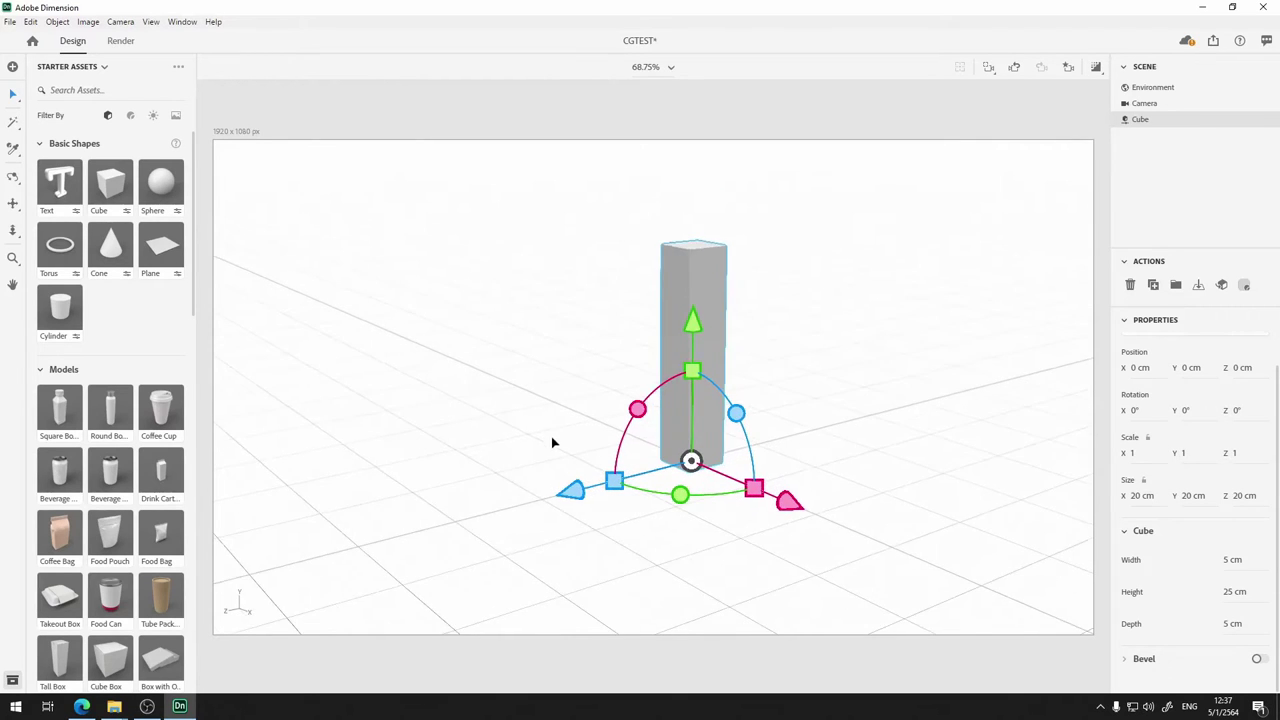
scroll(553, 443, up, 2)
scroll(553, 443, up, 1)
scroll(553, 443, down, 2)
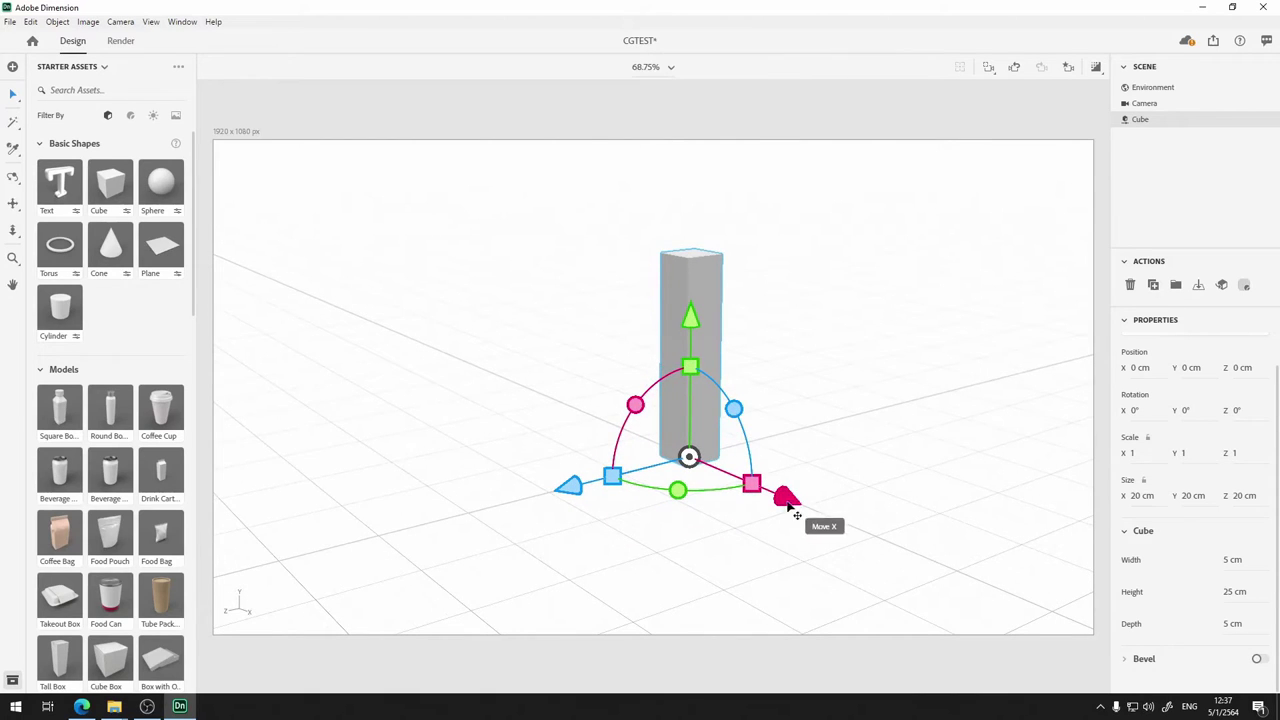
drag(788, 498, 790, 455)
drag(568, 487, 655, 495)
drag(828, 489, 630, 415)
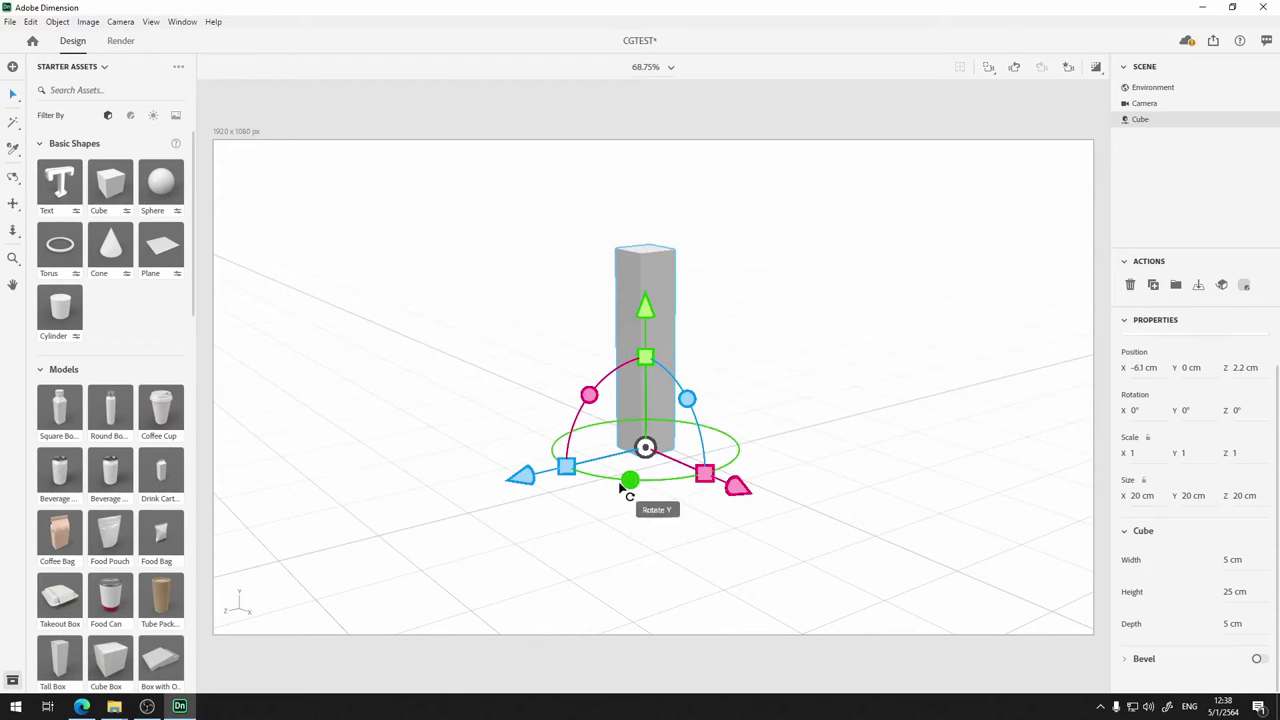
Rotate the cube around its X, Y and Z axes to about X 122°, Y -125° and Z 109°, and deselect it
drag(591, 396, 667, 340)
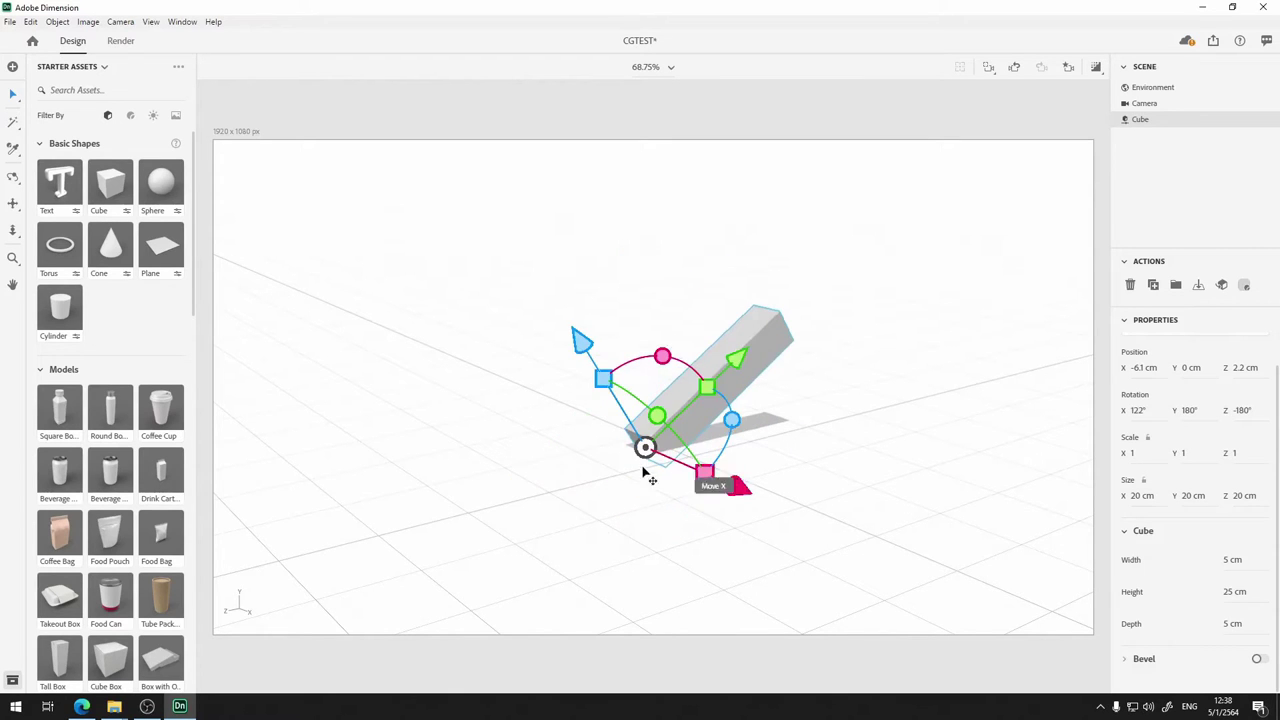
drag(646, 450, 580, 358)
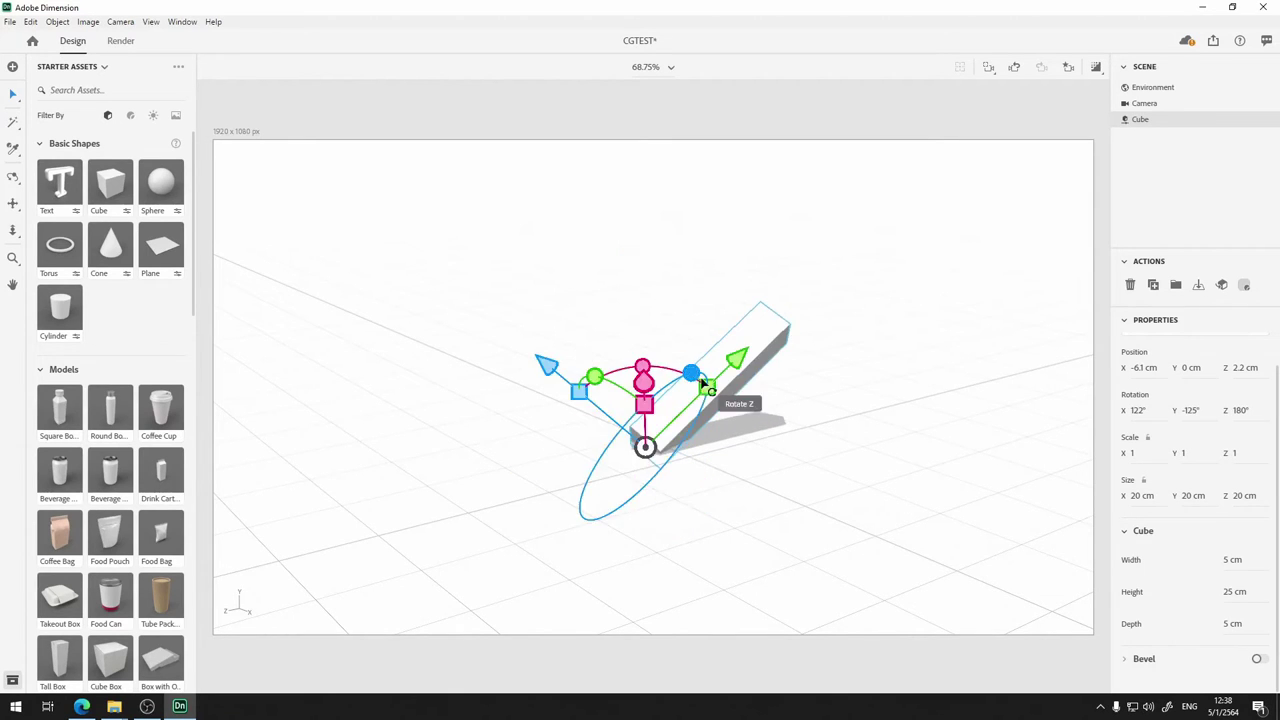
drag(692, 376, 576, 405)
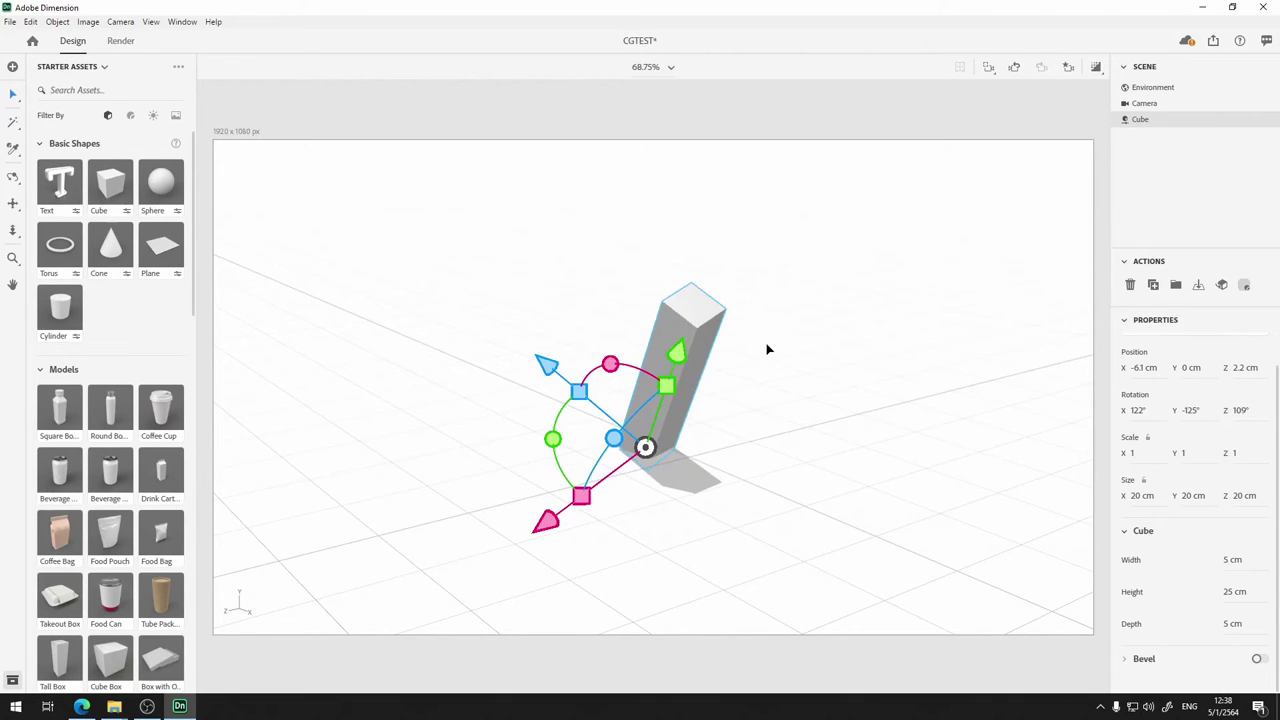
click(842, 376)
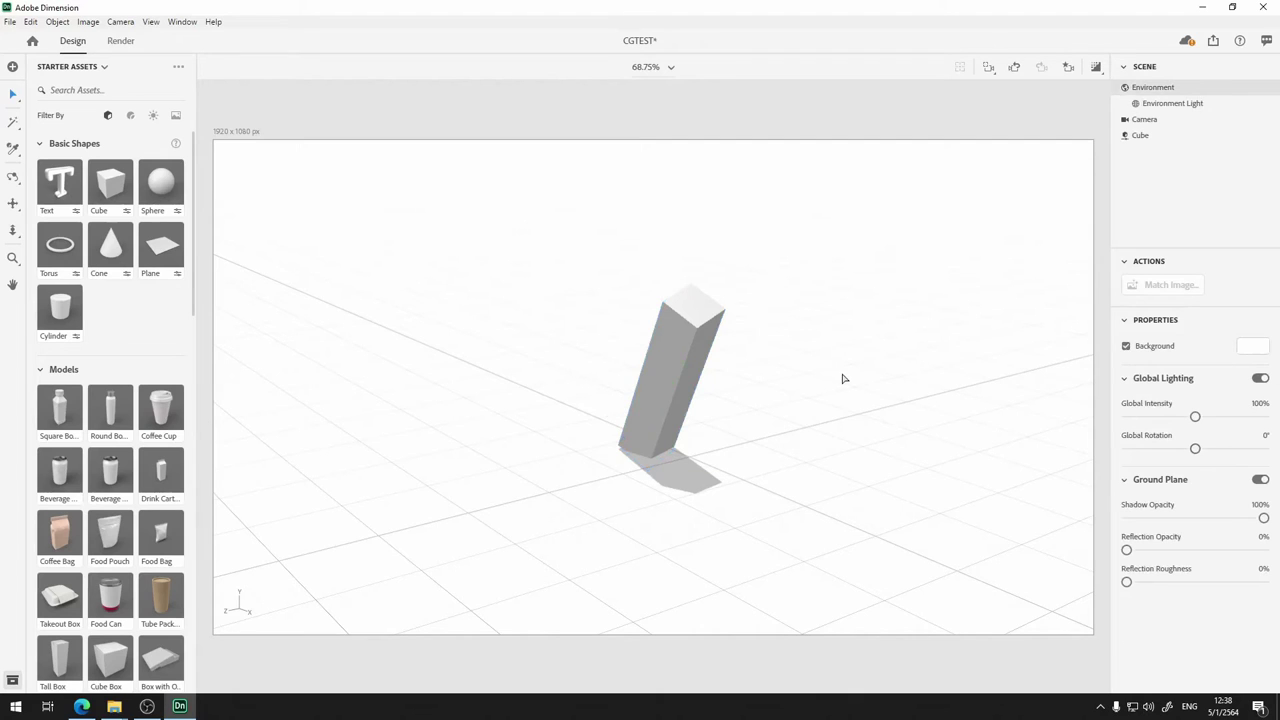
Undo the cube's rotations and its latest moves
key(ctrl+z)
key(ctrl+z)
key(ctrl+z)
key(ctrl+z)
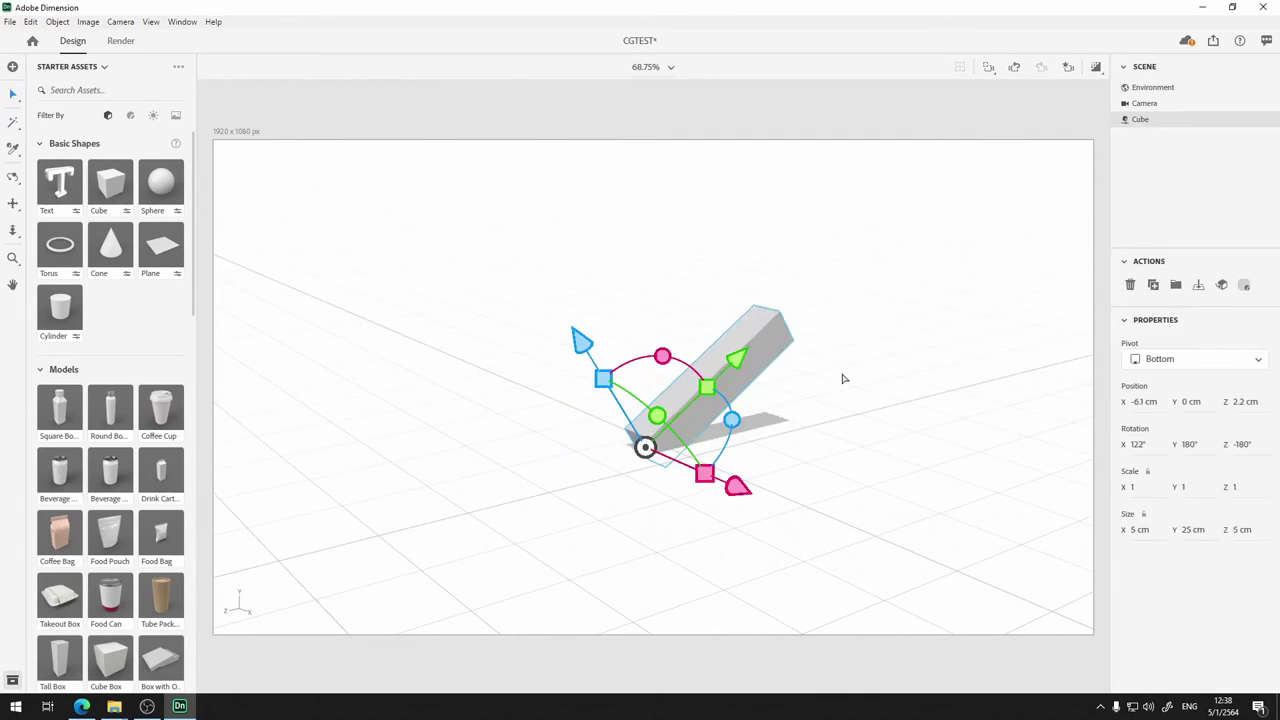
key(ctrl+z)
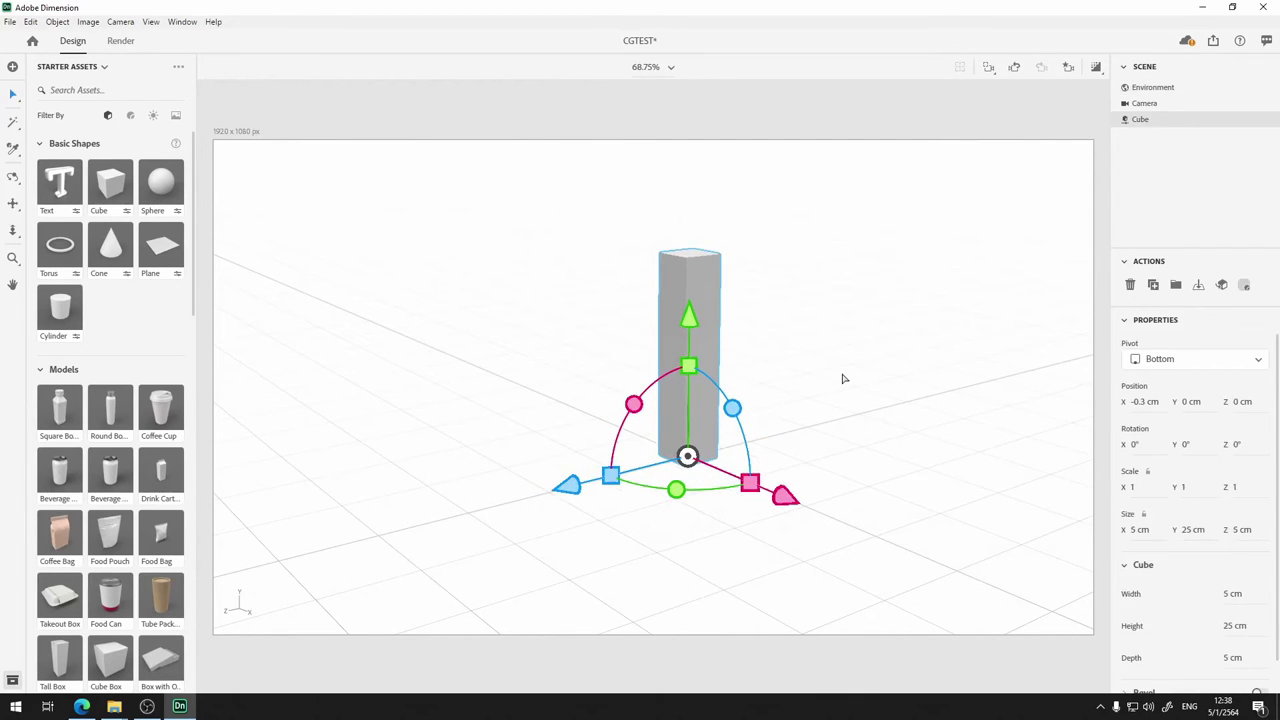
Reselect the cube and turn on its bevel while viewing its upper end up close
click(841, 425)
click(671, 357)
scroll(1237, 587, down, 1)
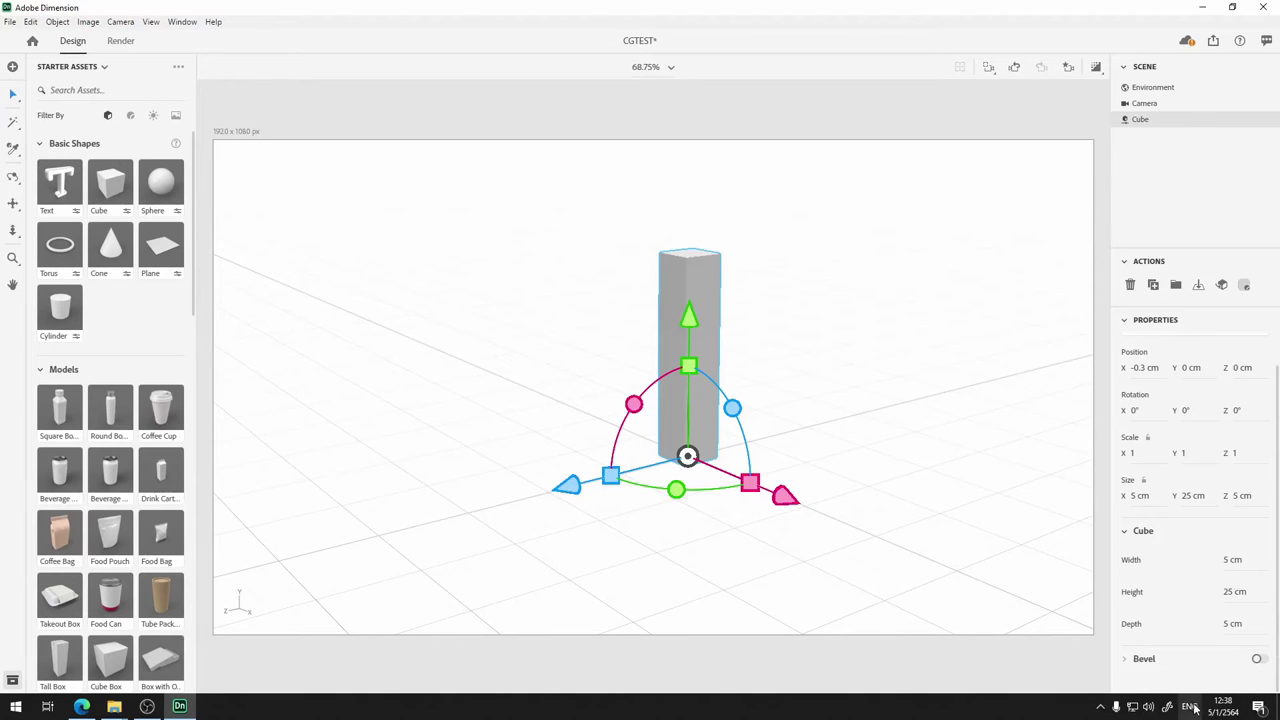
scroll(762, 296, up, 1)
scroll(762, 296, up, 2)
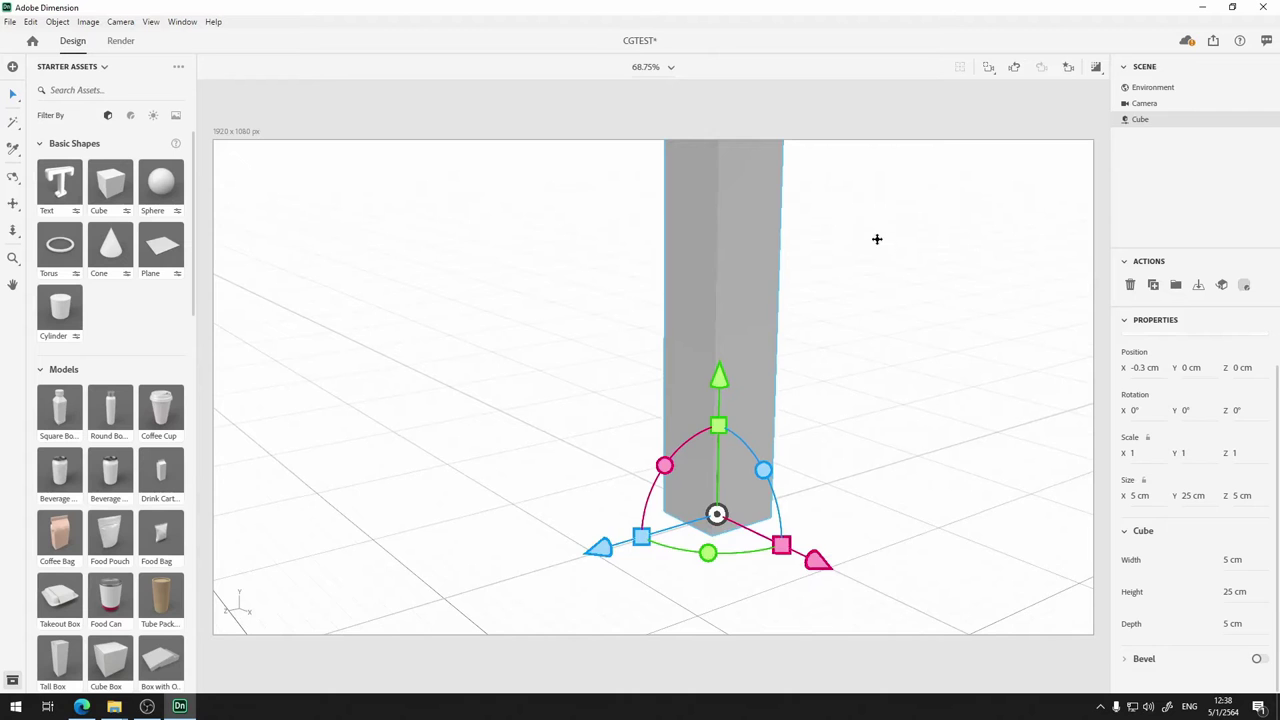
scroll(860, 357, down, 2)
scroll(771, 309, up, 3)
right_drag(923, 265, 993, 345)
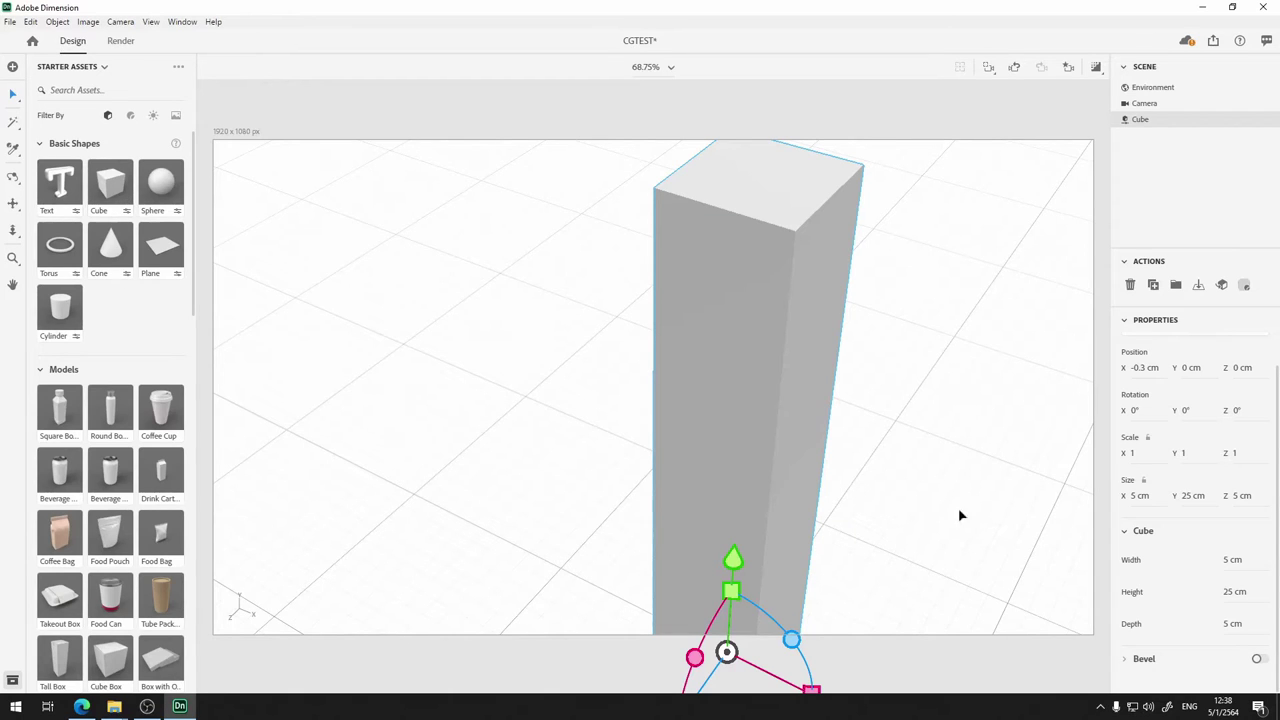
click(1261, 660)
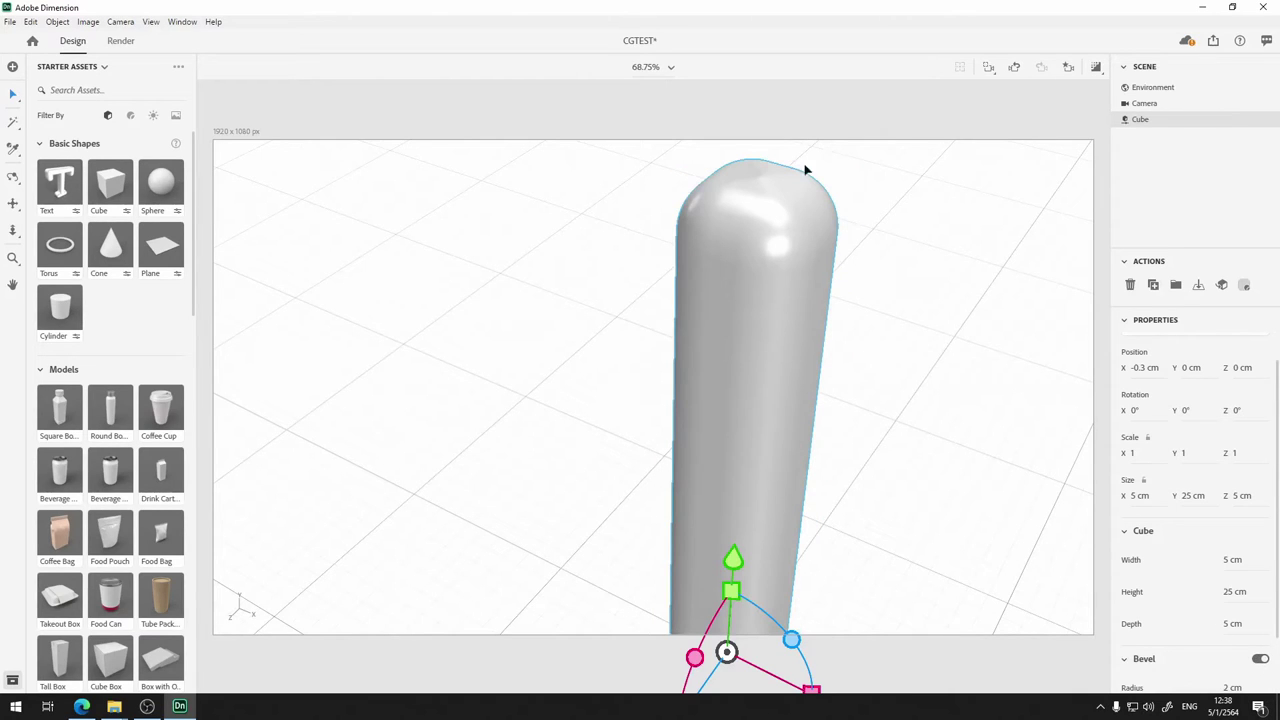
Reduce the cube's bevel radius to 0 cm and try a radius of 0.1 cm
scroll(1213, 619, down, 1)
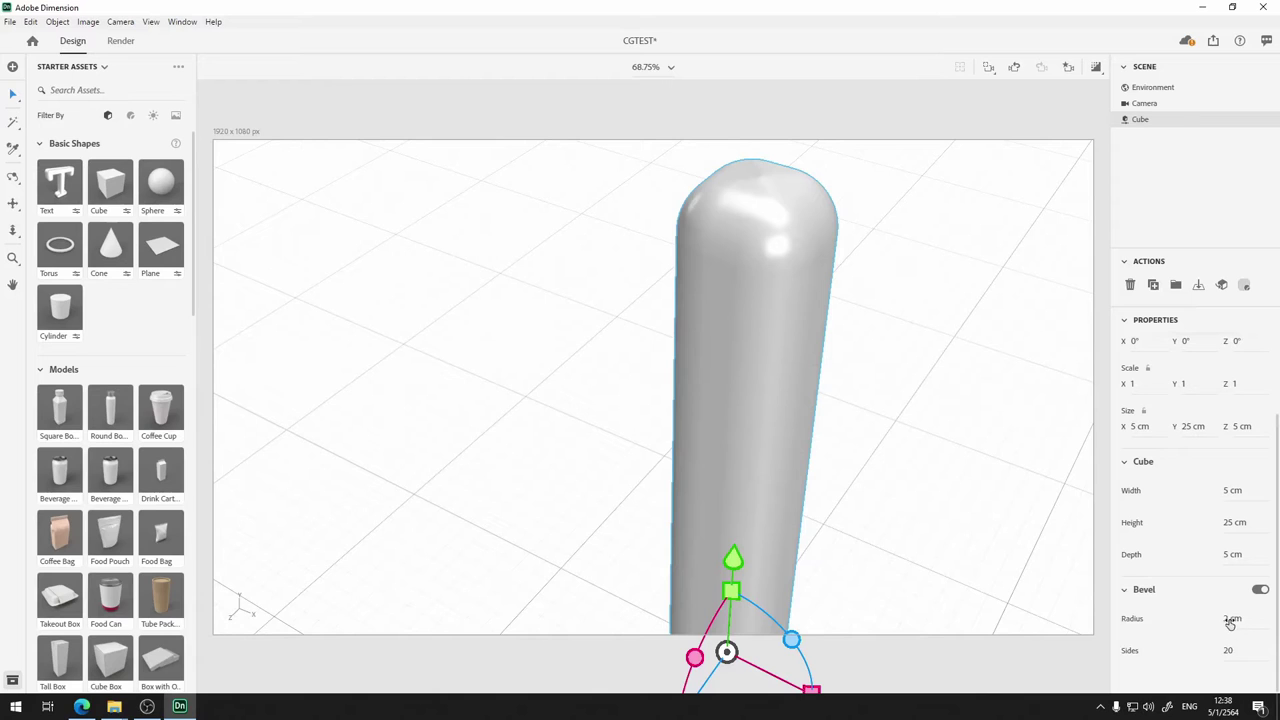
mouse_move(1232, 620)
mouse_down()
mouse_move(1246, 620)
mouse_move(1222, 620)
mouse_up()
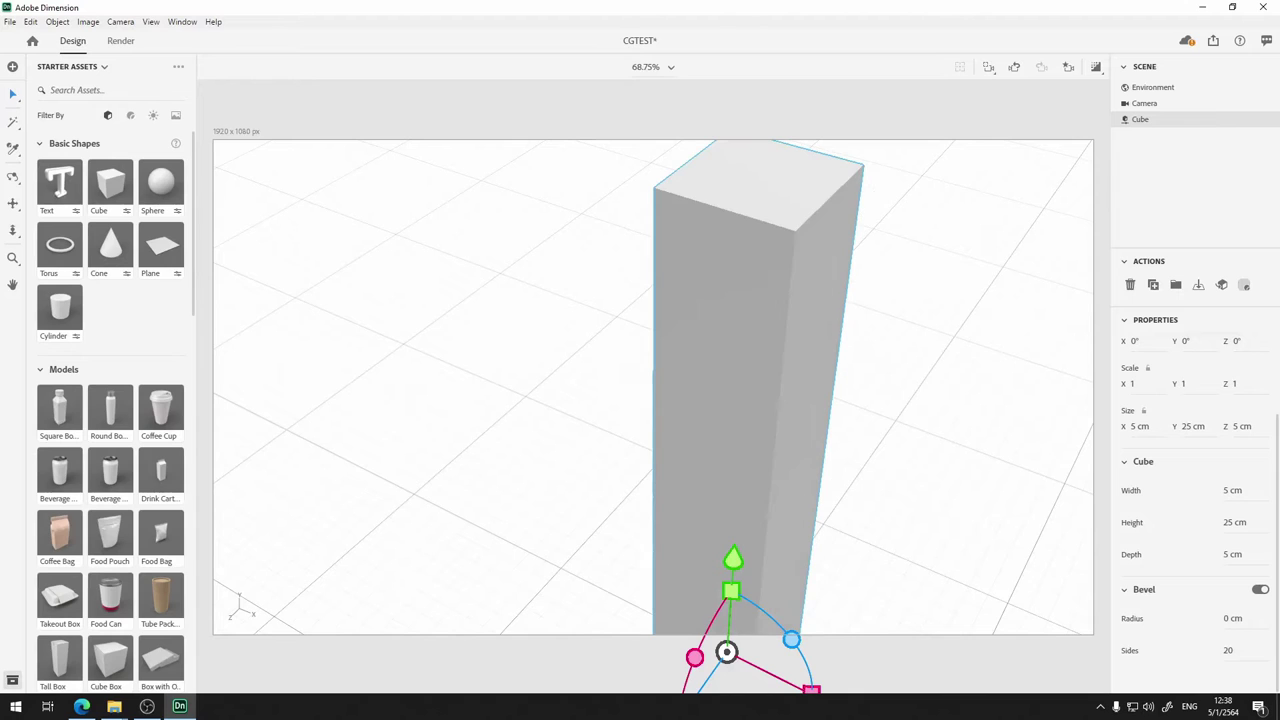
click(1231, 619)
text(0.5)
key(Return)
middle_drag(774, 270, 757, 177)
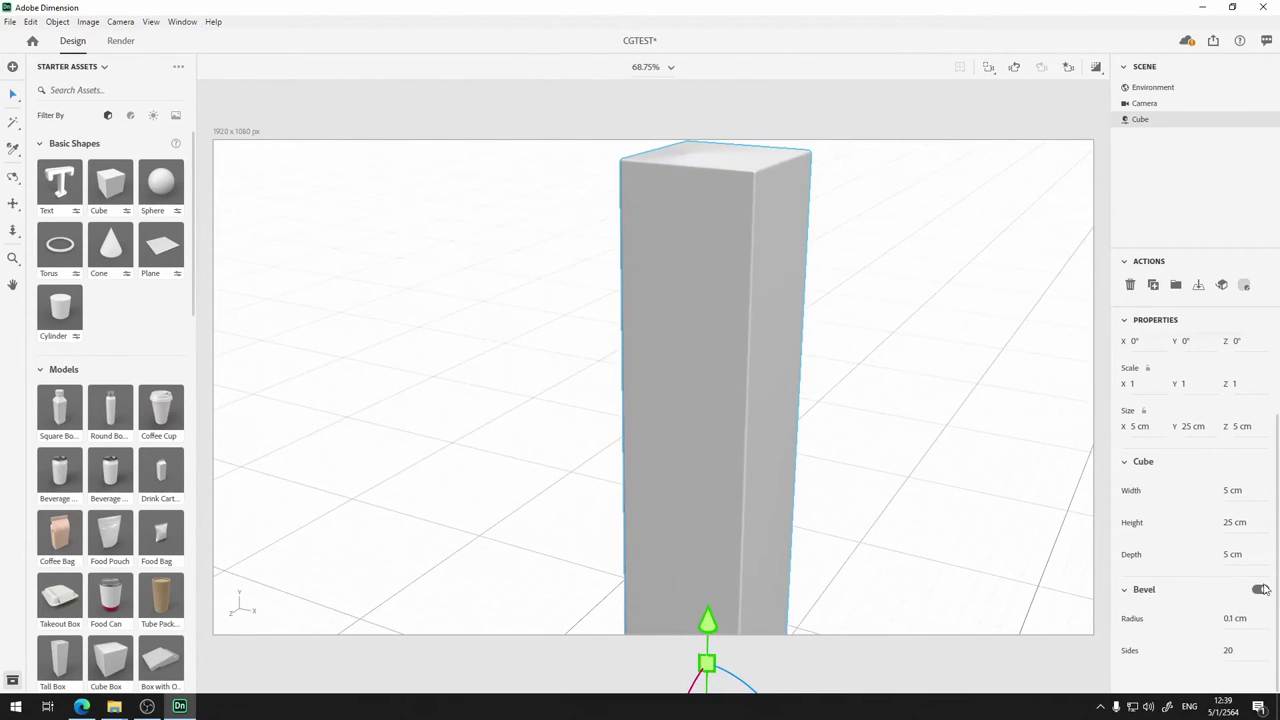
Try a bevel radius of 0.01 cm on the cube and examine its edges from above
click(1243, 617)
text(0)
text(.05)
key(Return)
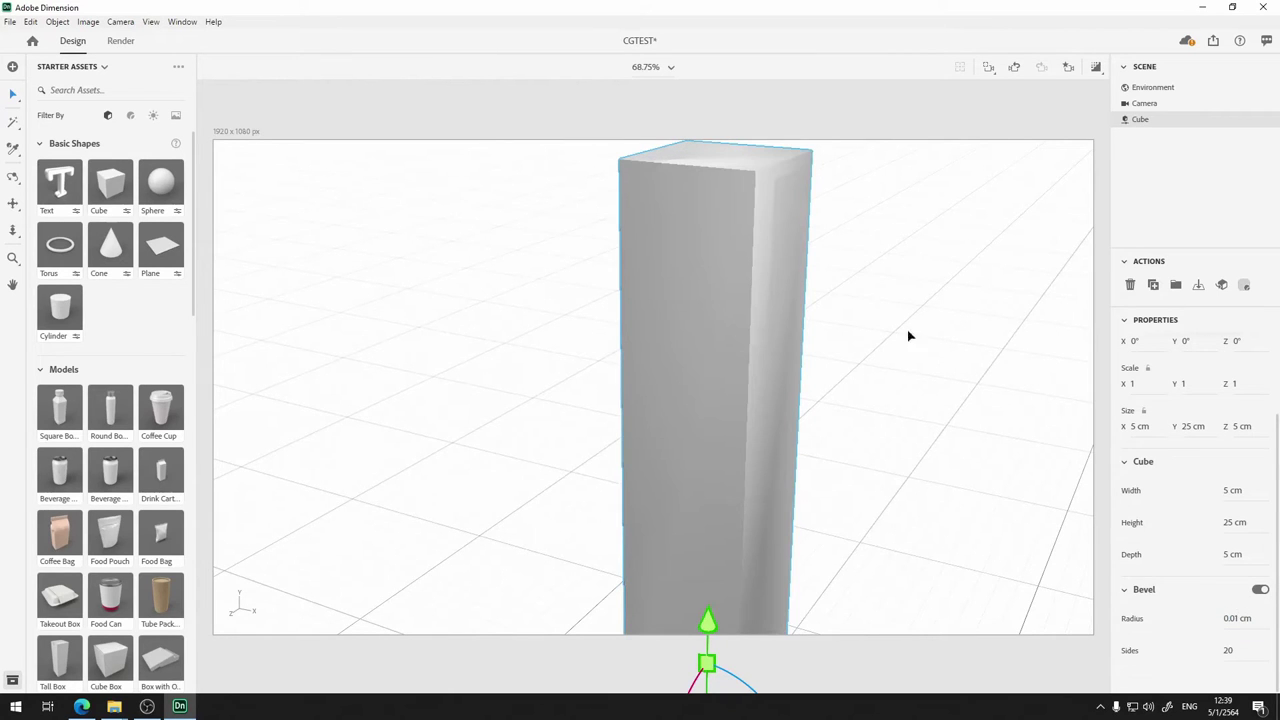
middle_drag(908, 334, 880, 380)
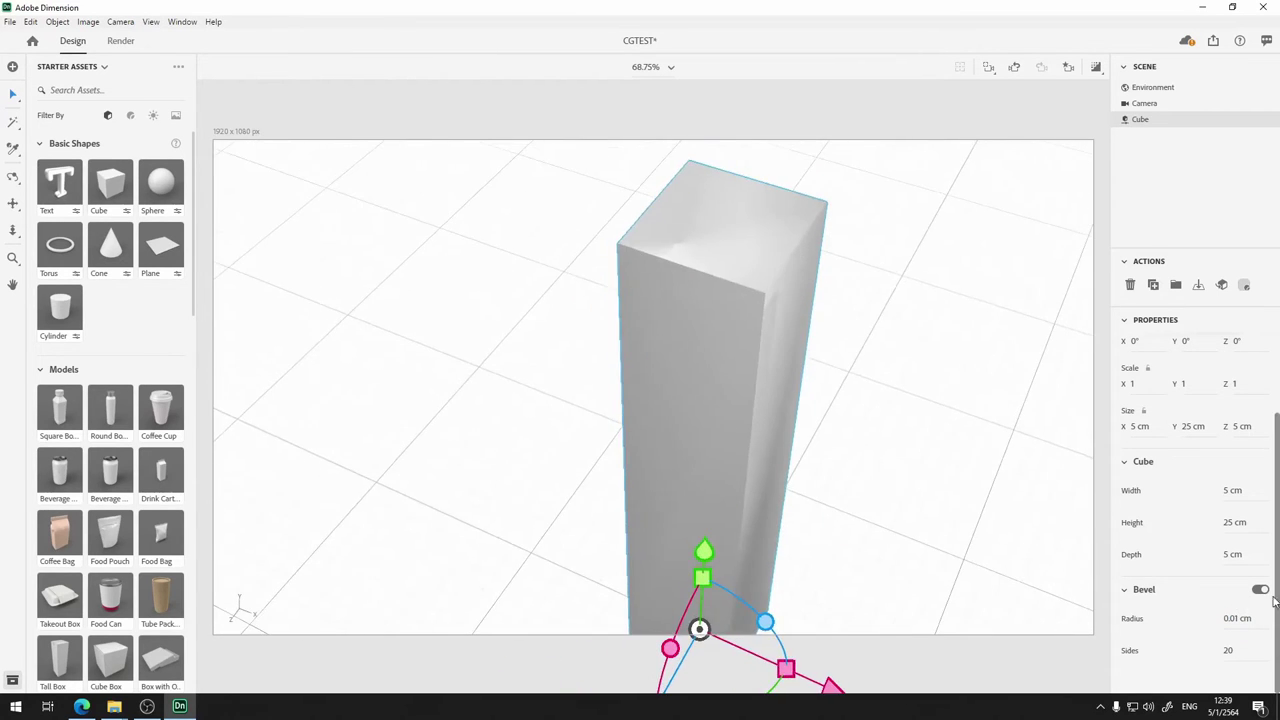
Set the cube's bevel radius to 0.3 cm and frame the cube in the camera view
click(1238, 619)
key(BackSpace)
key(Return)
middle_drag(940, 414, 777, 320)
key(f)
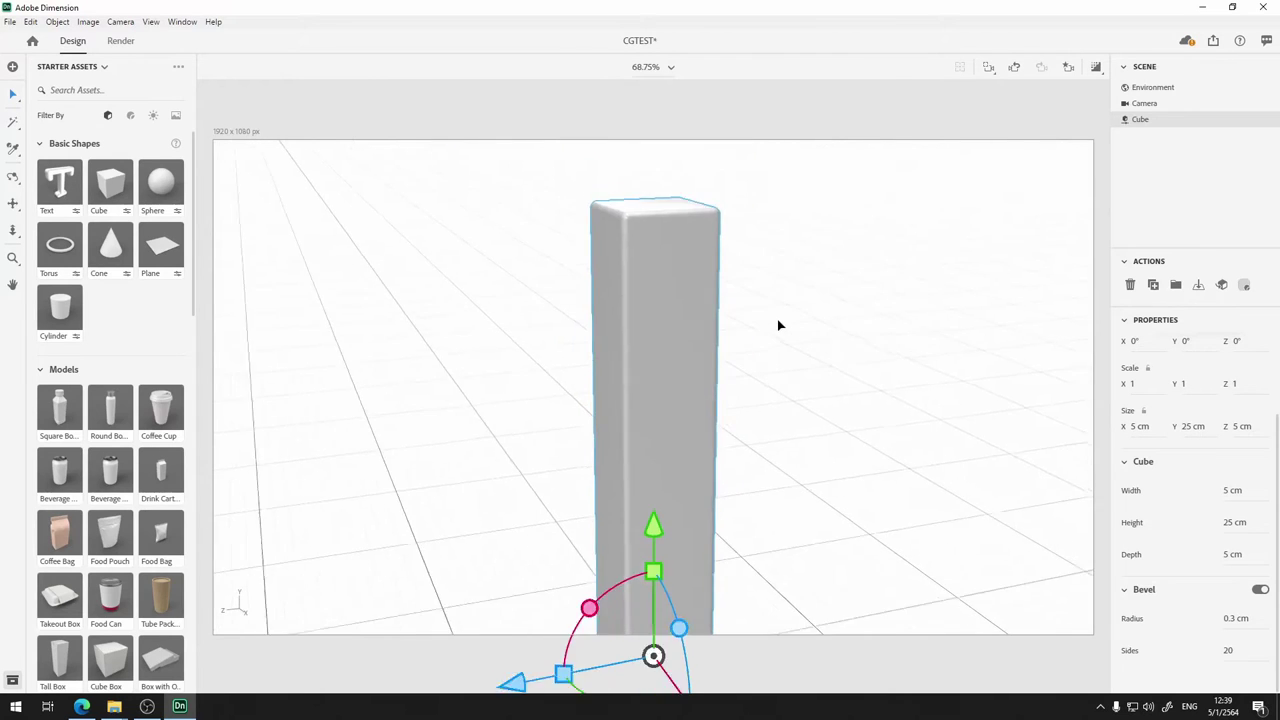
middle_drag(789, 490, 654, 394)
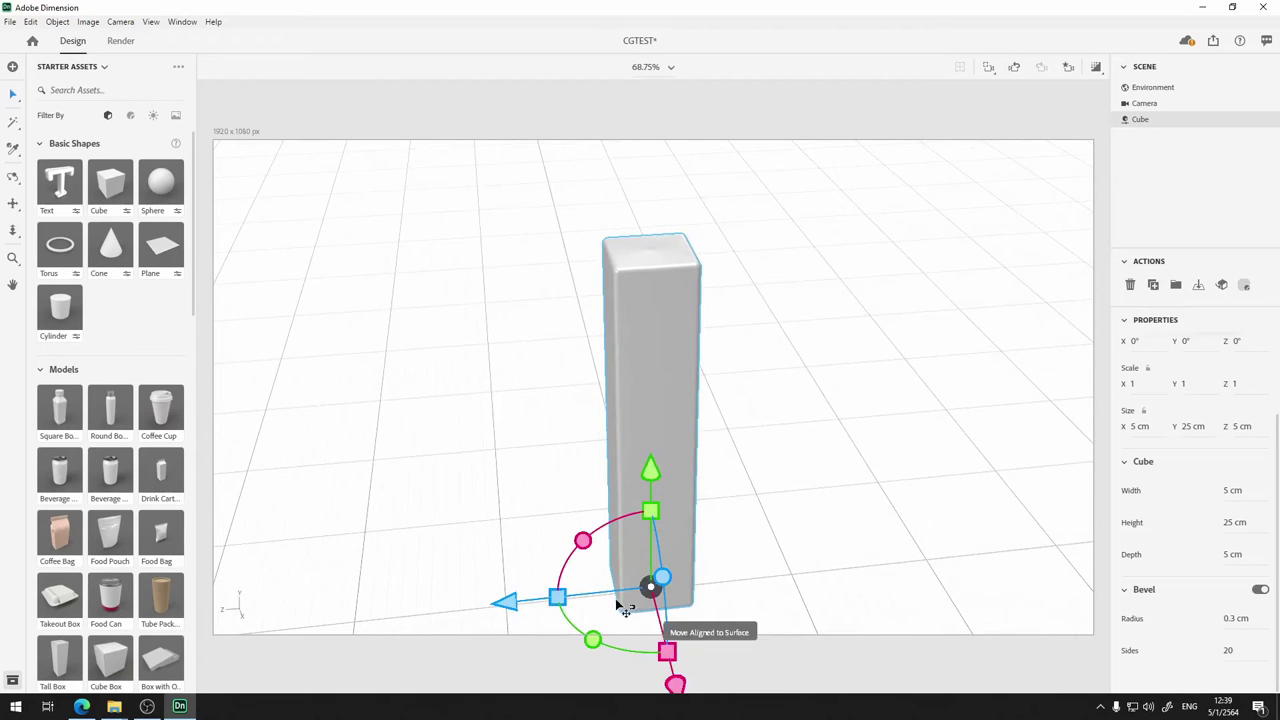
Try rotating the cube about its Z axis, undo it, and move the cube across the ground toward the canvas's left side
drag(648, 586, 464, 518)
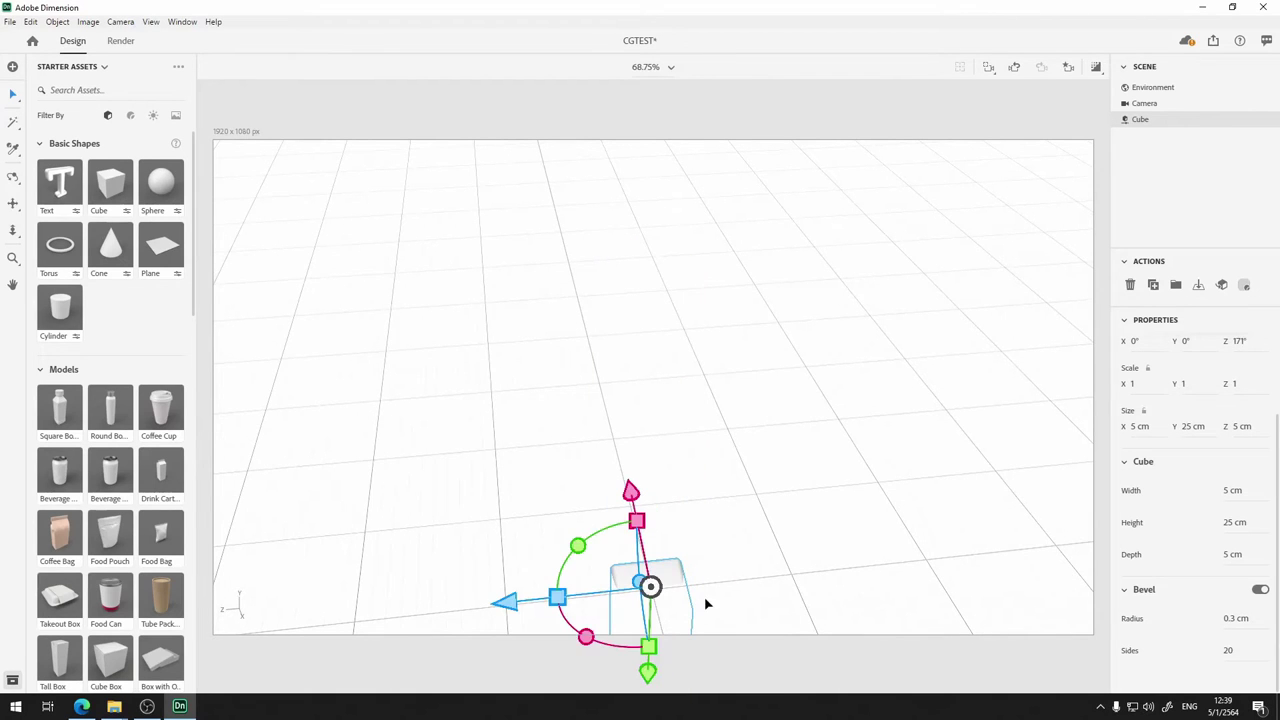
key(ctrl+z)
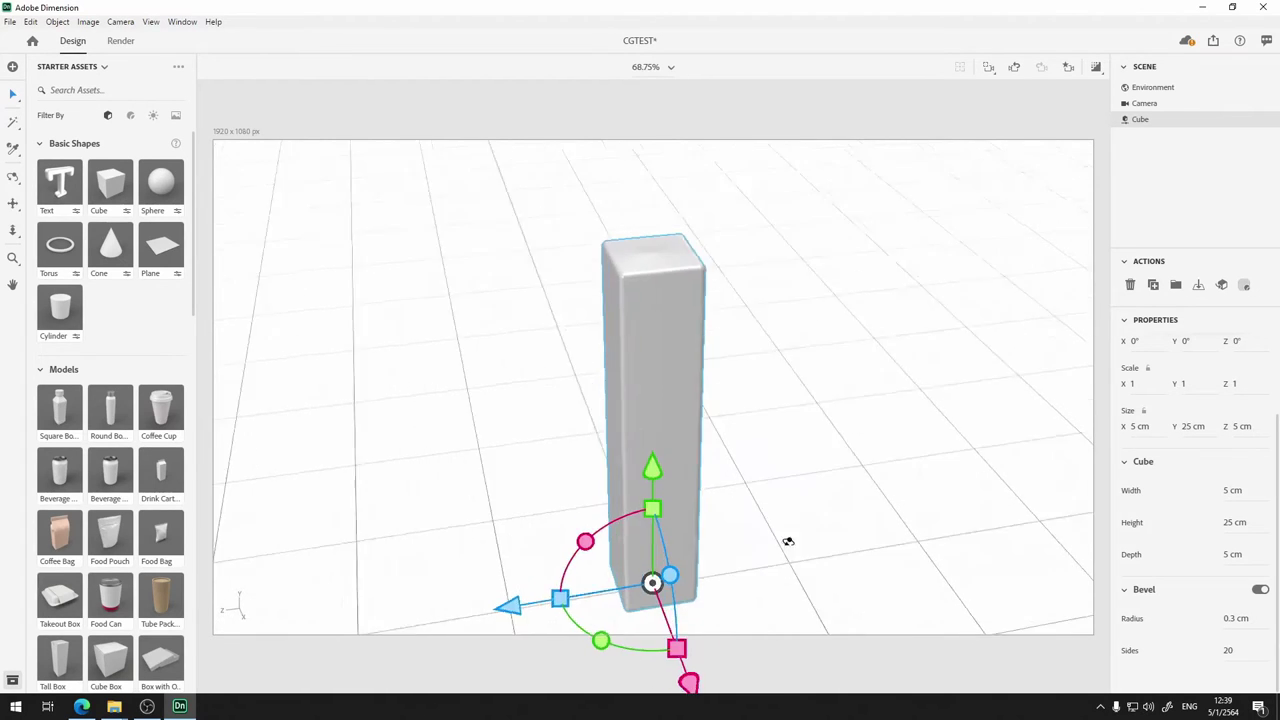
key(ctrl+z)
drag(664, 600, 443, 478)
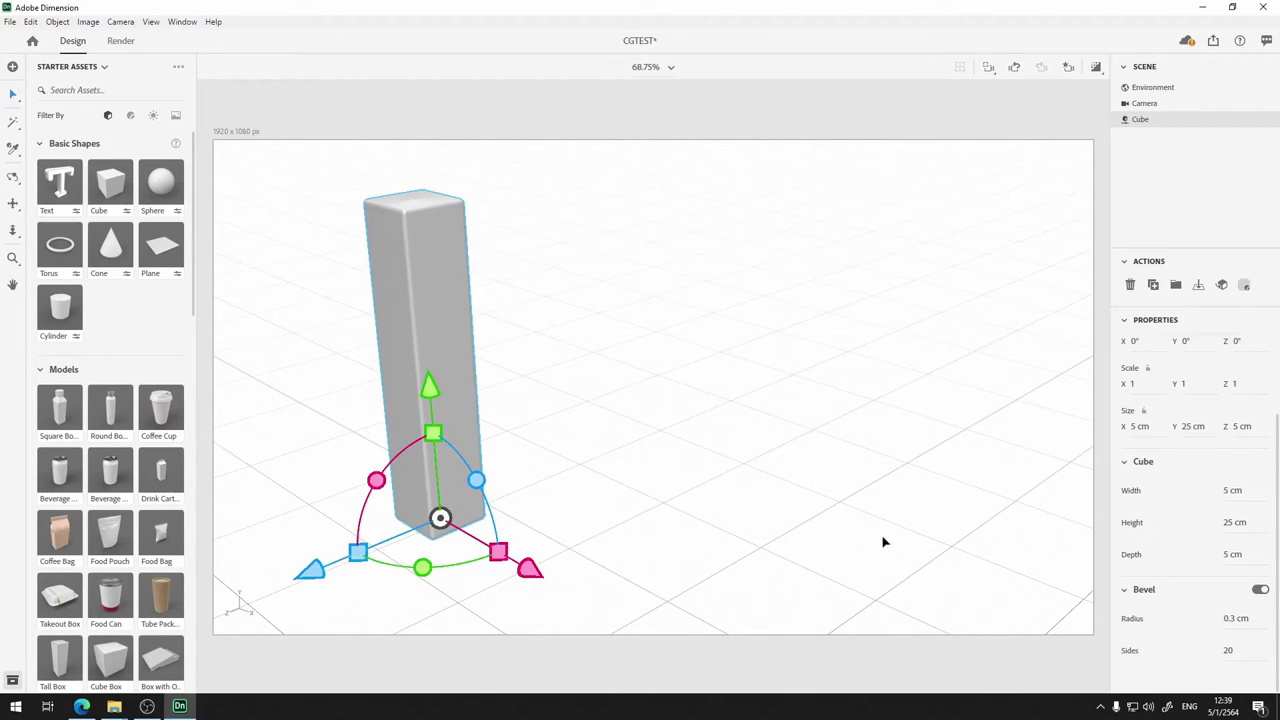
Add a Text basic shape to the scene and frame the camera on it
drag(765, 485, 735, 500)
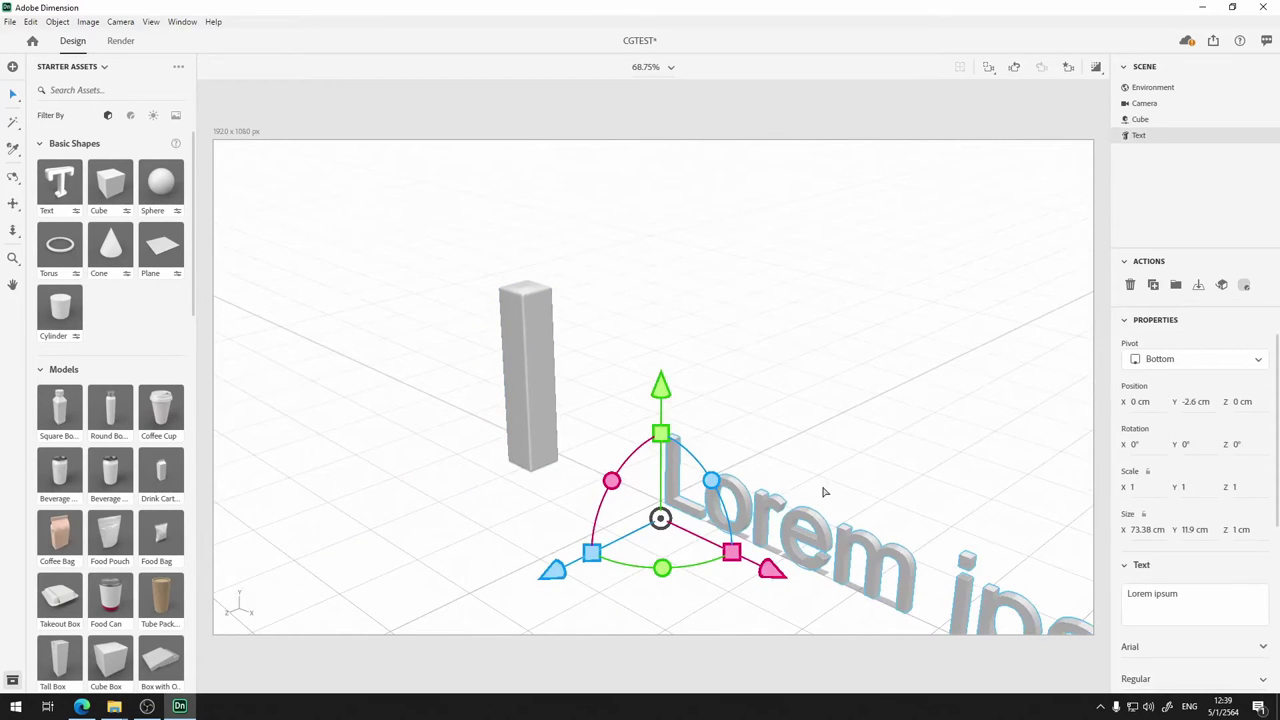
key(ctrl+minus)
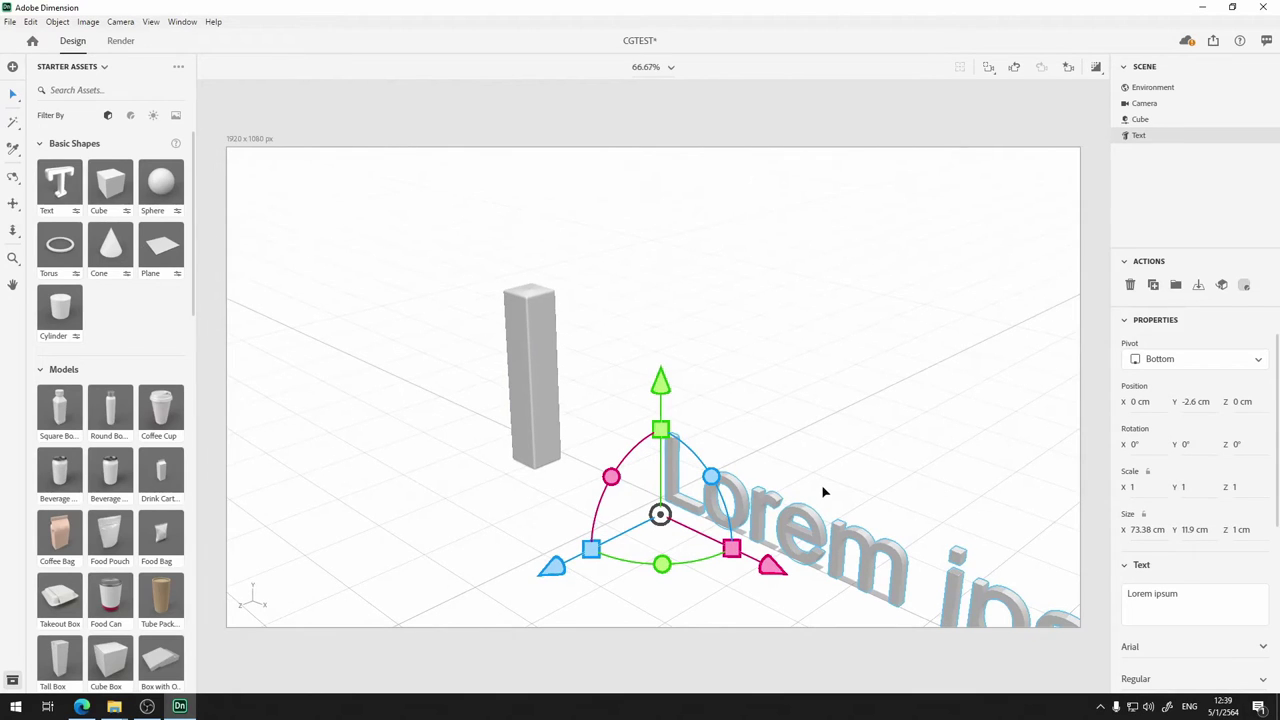
click(745, 516)
key(f)
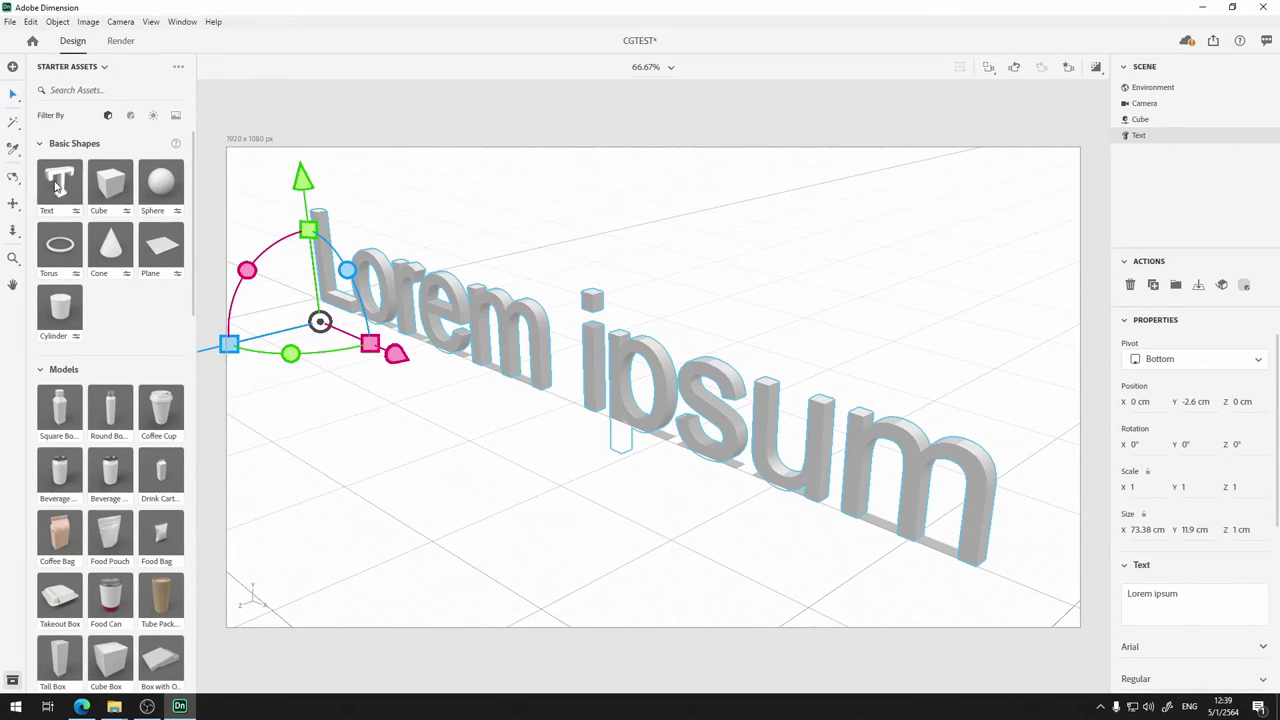
Replace the 3D text's wording with "viscraft" and orbit to see it from the front
click(1260, 617)
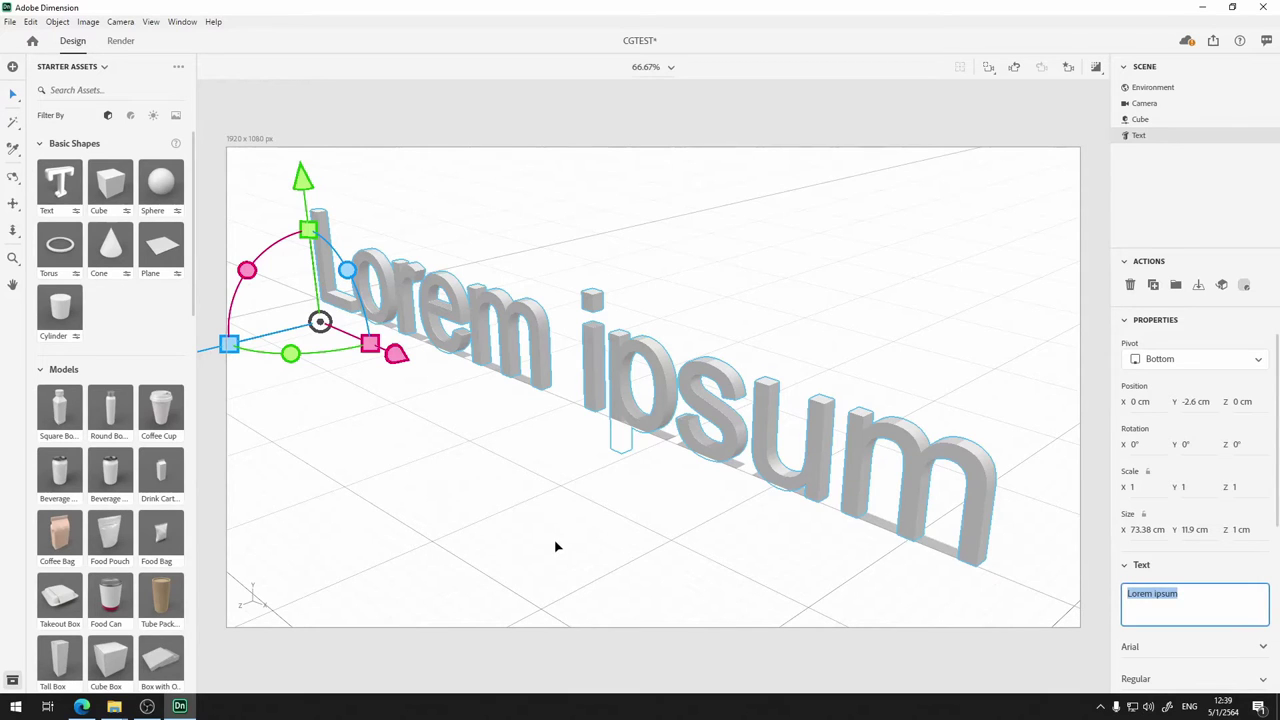
text(iscraft)
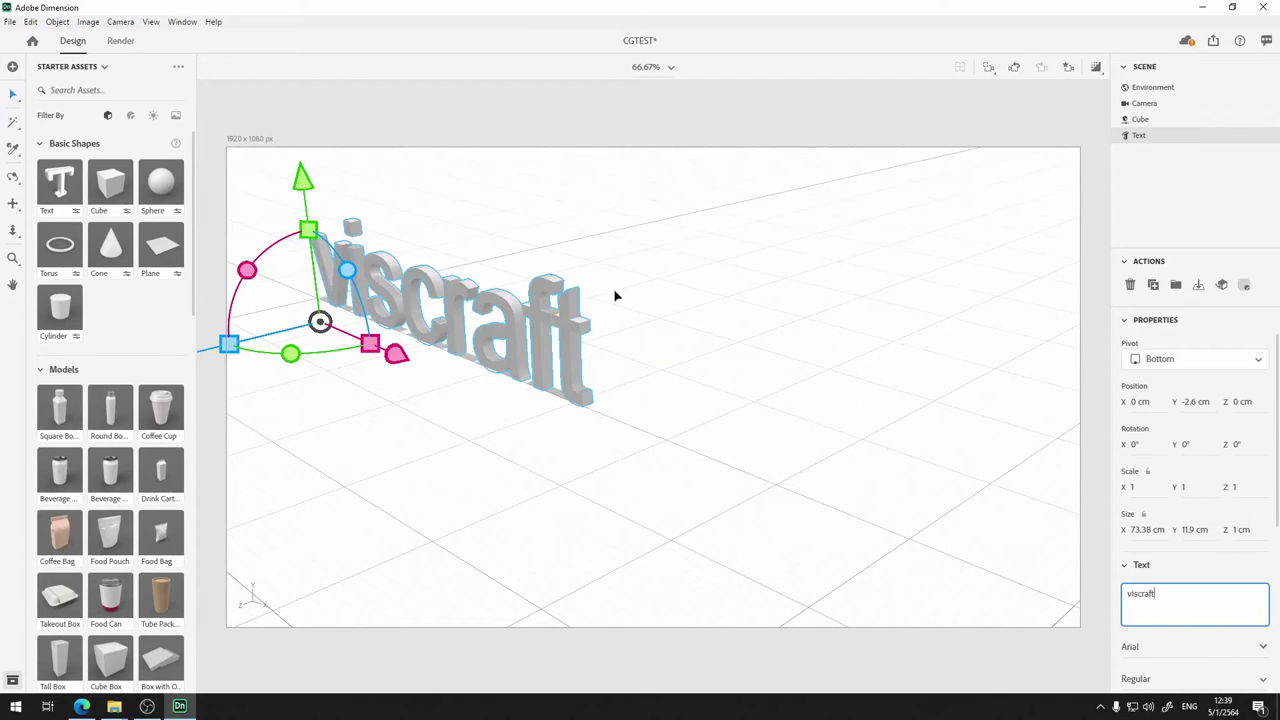
right_drag(425, 422, 674, 481)
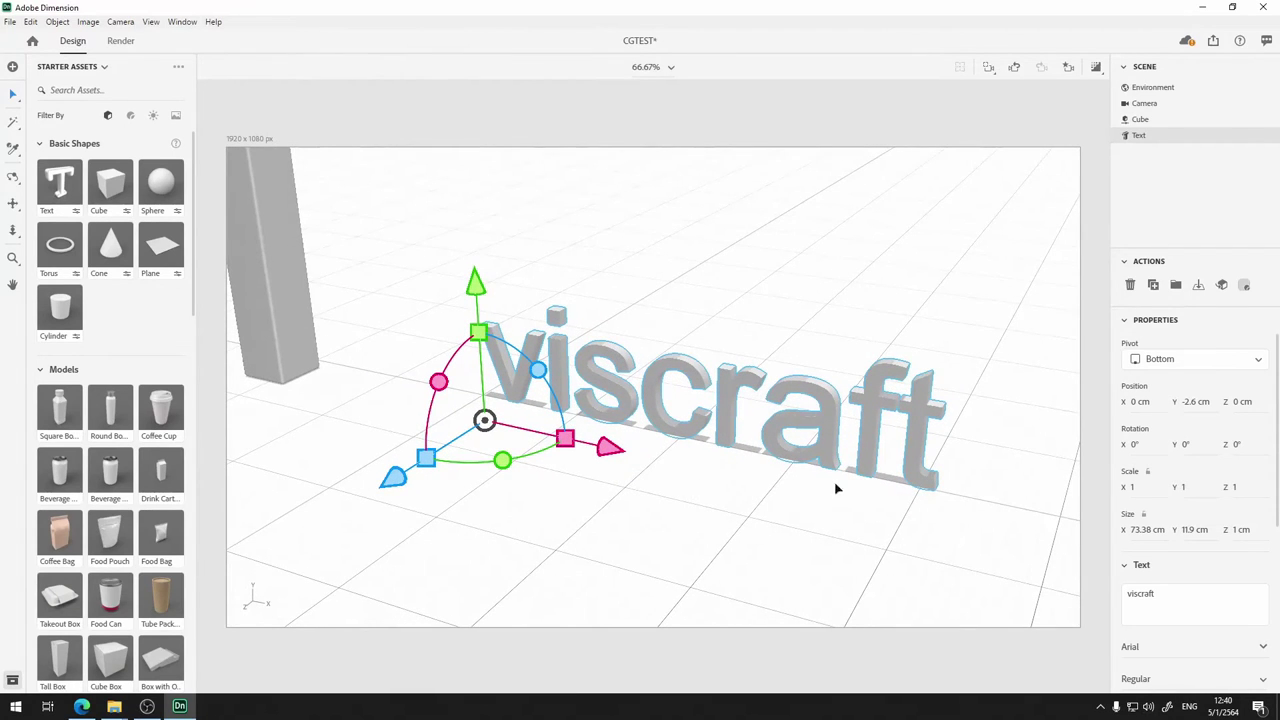
Change the 3D text's font from Arial to ITC Avant Garde Gothic Std
scroll(1246, 521, down, 5)
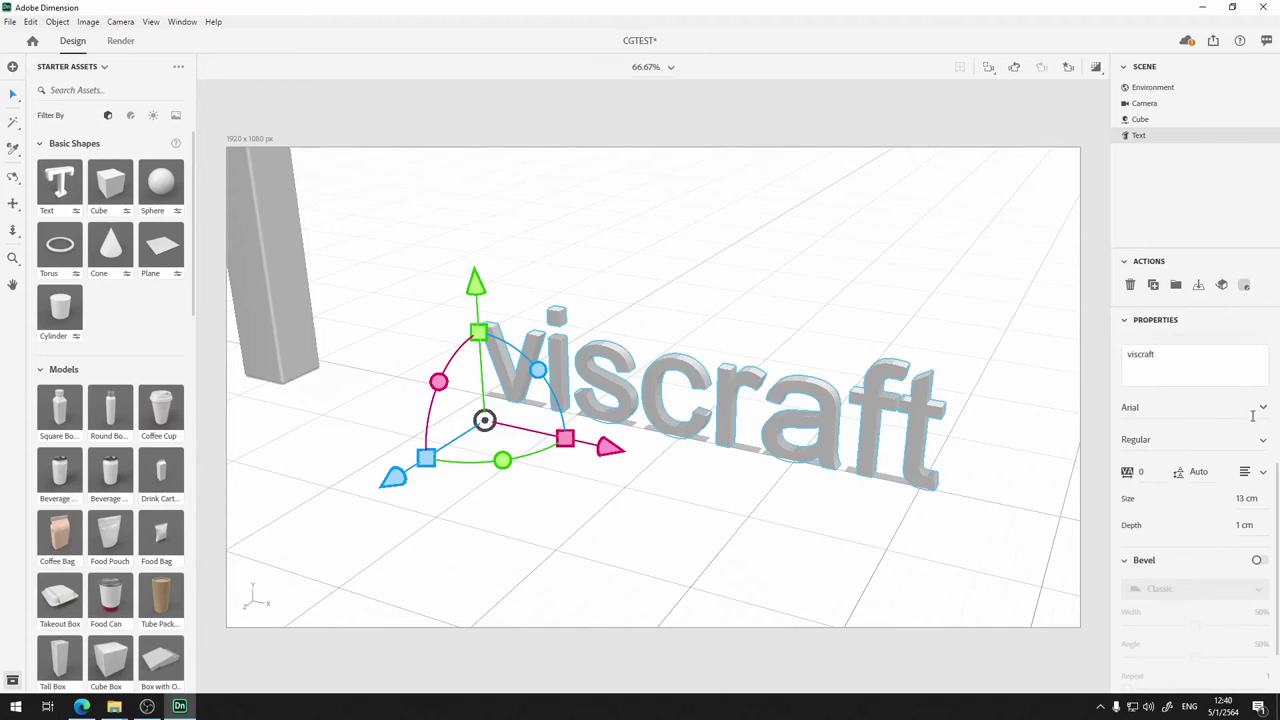
click(1262, 410)
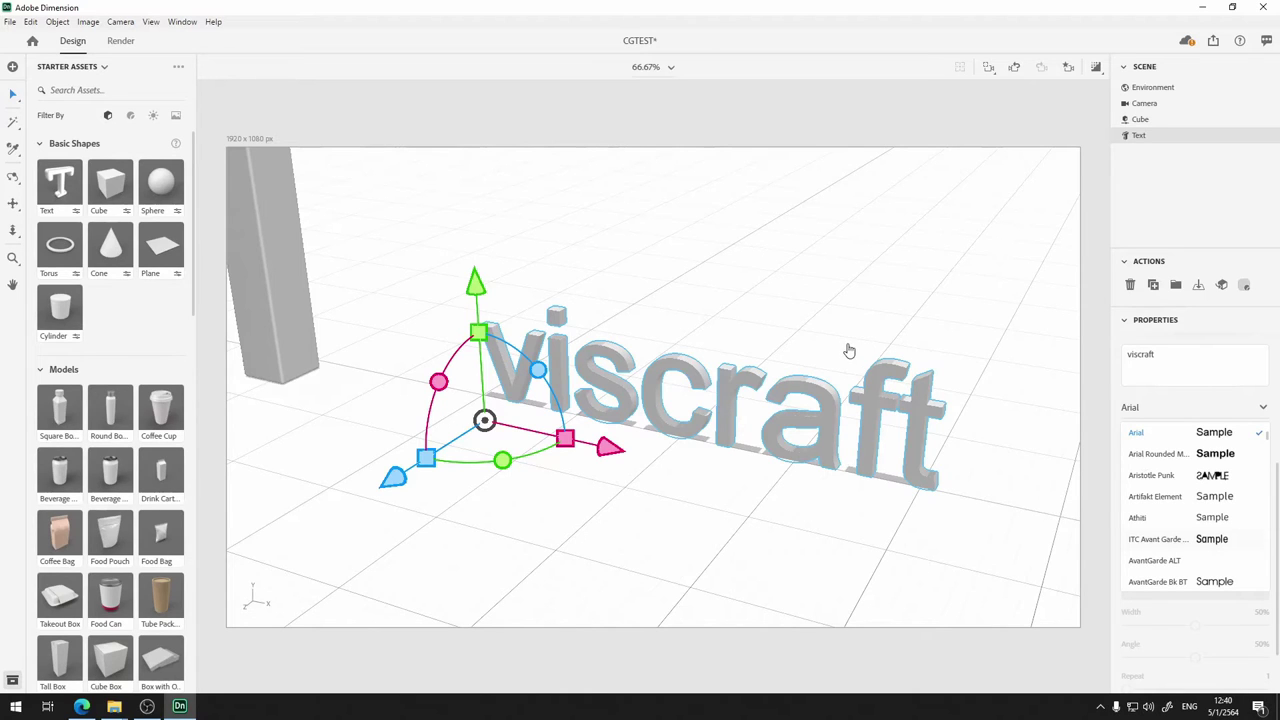
key(Down)
key(Down)
key(Down)
key(Down)
key(Down)
key(Return)
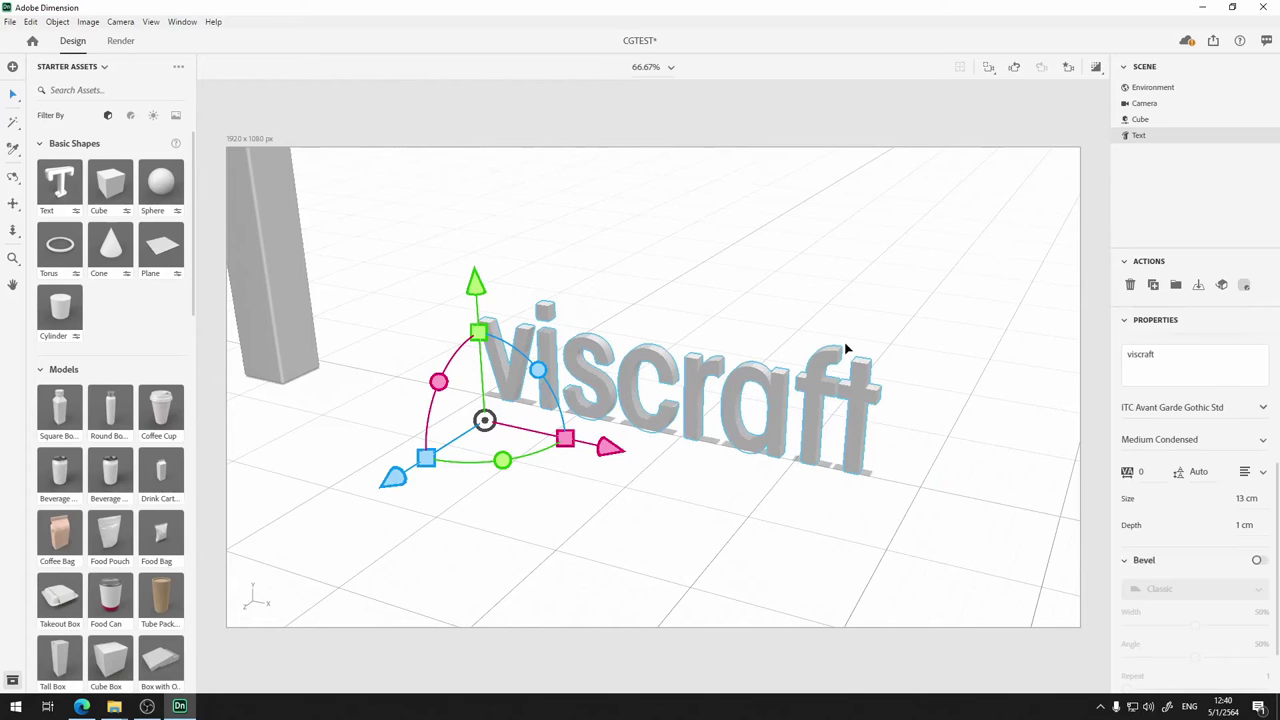
Set the viscraft text's font style to Bold and orbit to view it from the front
click(963, 434)
click(940, 410)
right_drag(929, 414, 830, 410)
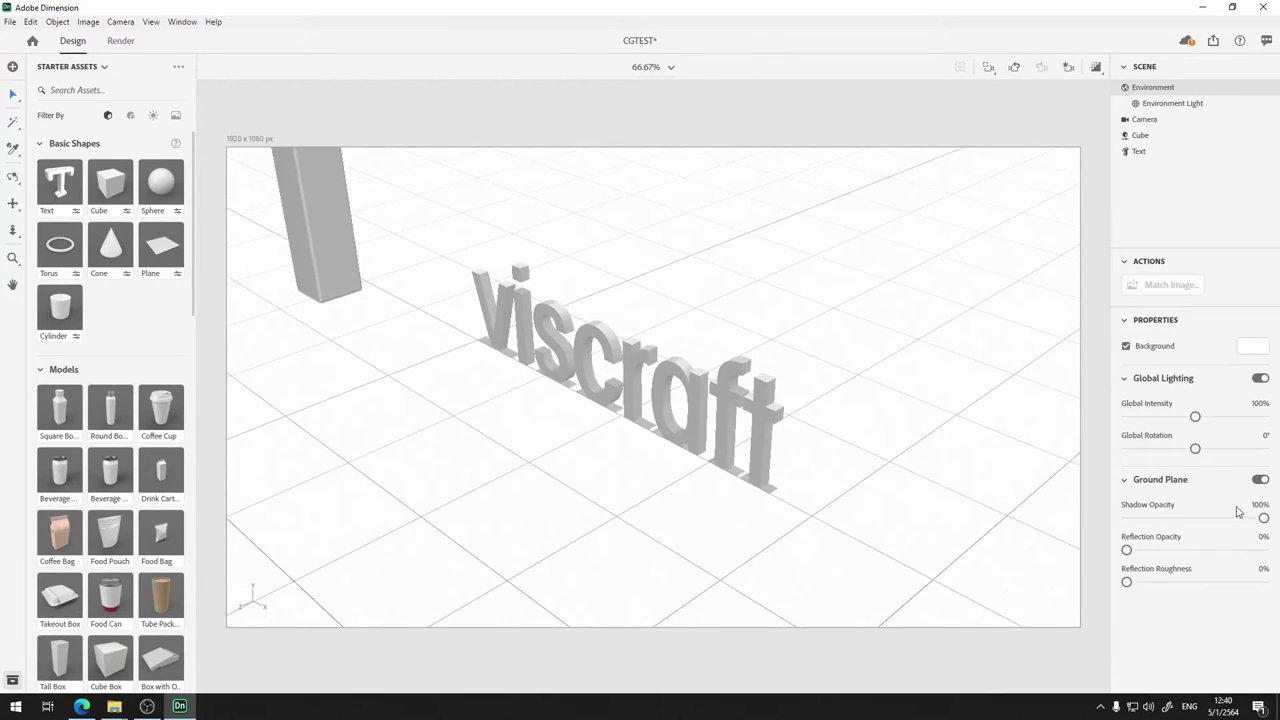
click(731, 403)
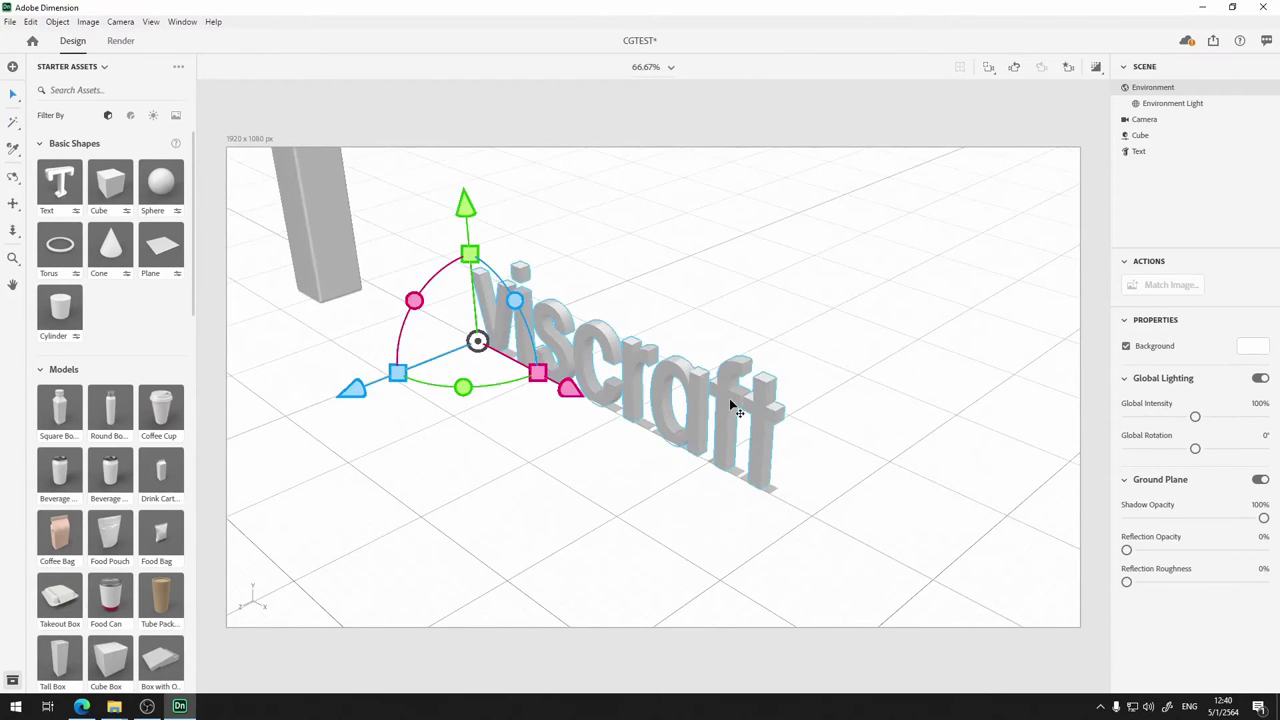
scroll(1165, 550, down, 5)
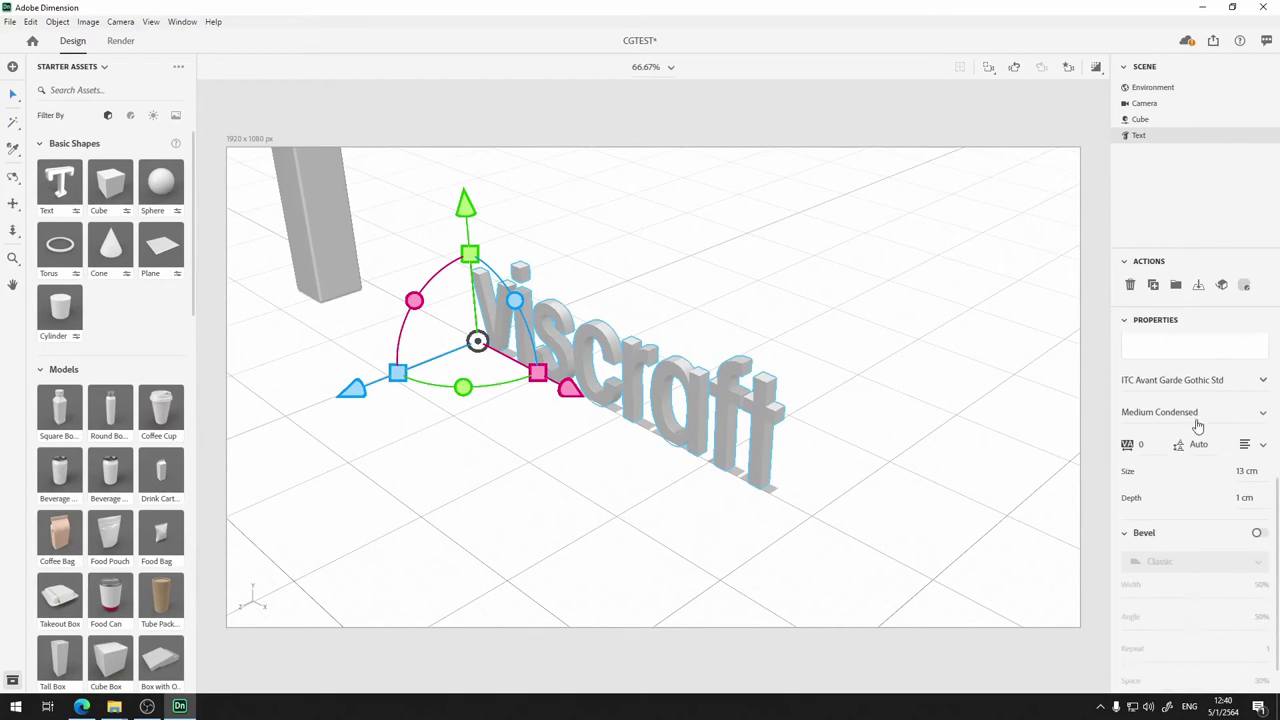
click(1212, 424)
scroll(1150, 545, down, 5)
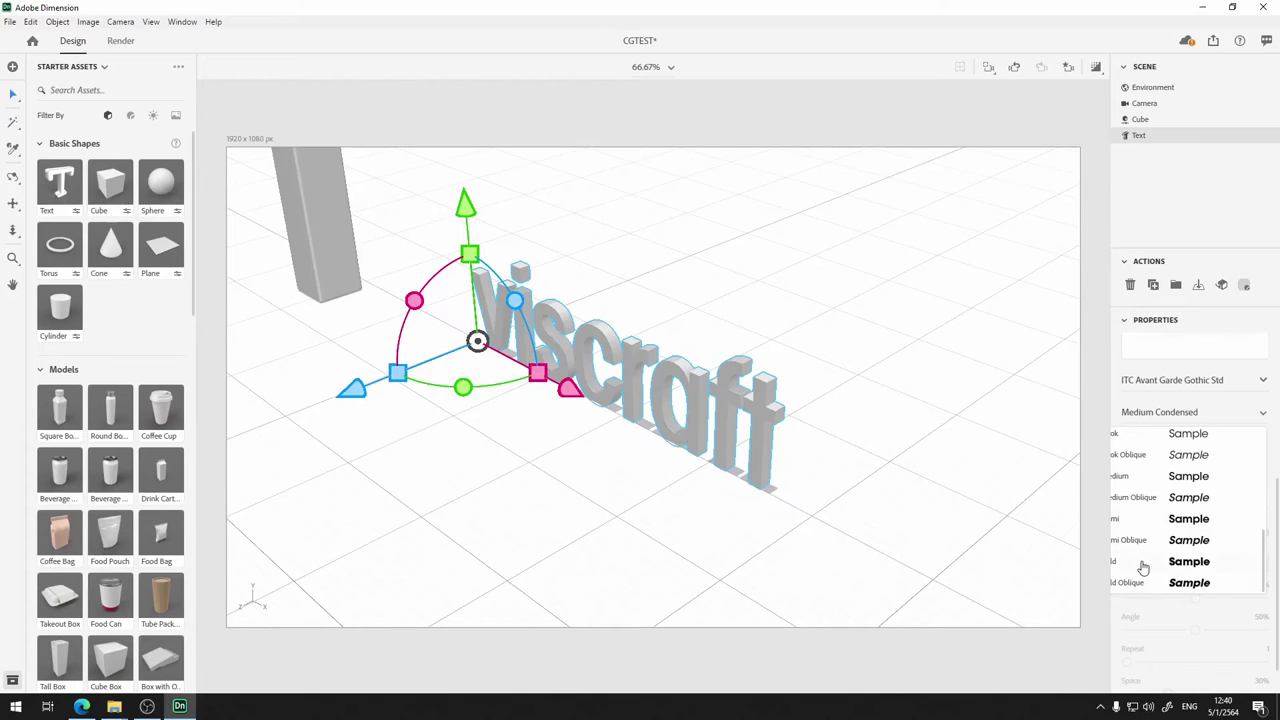
click(1140, 562)
right_drag(851, 351, 921, 276)
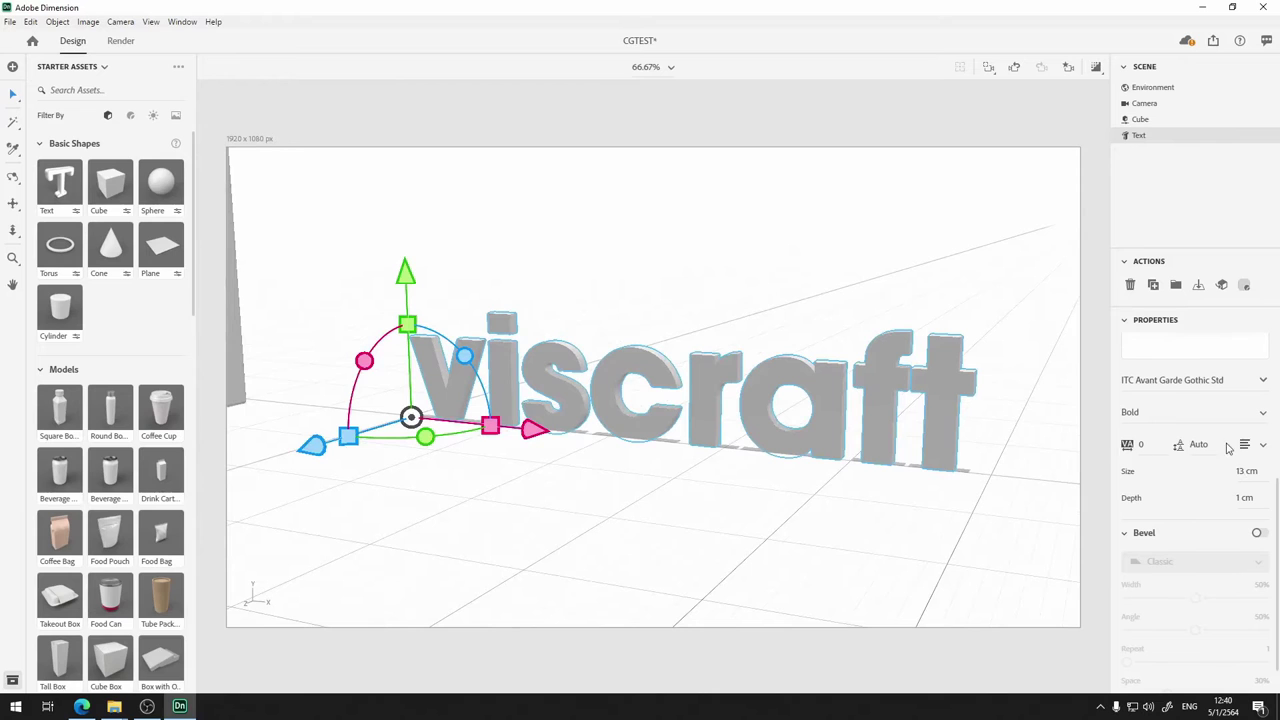
Try centre alignment on the 3D text and return it to left alignment
click(1259, 448)
click(1237, 497)
scroll(683, 471, up, 5)
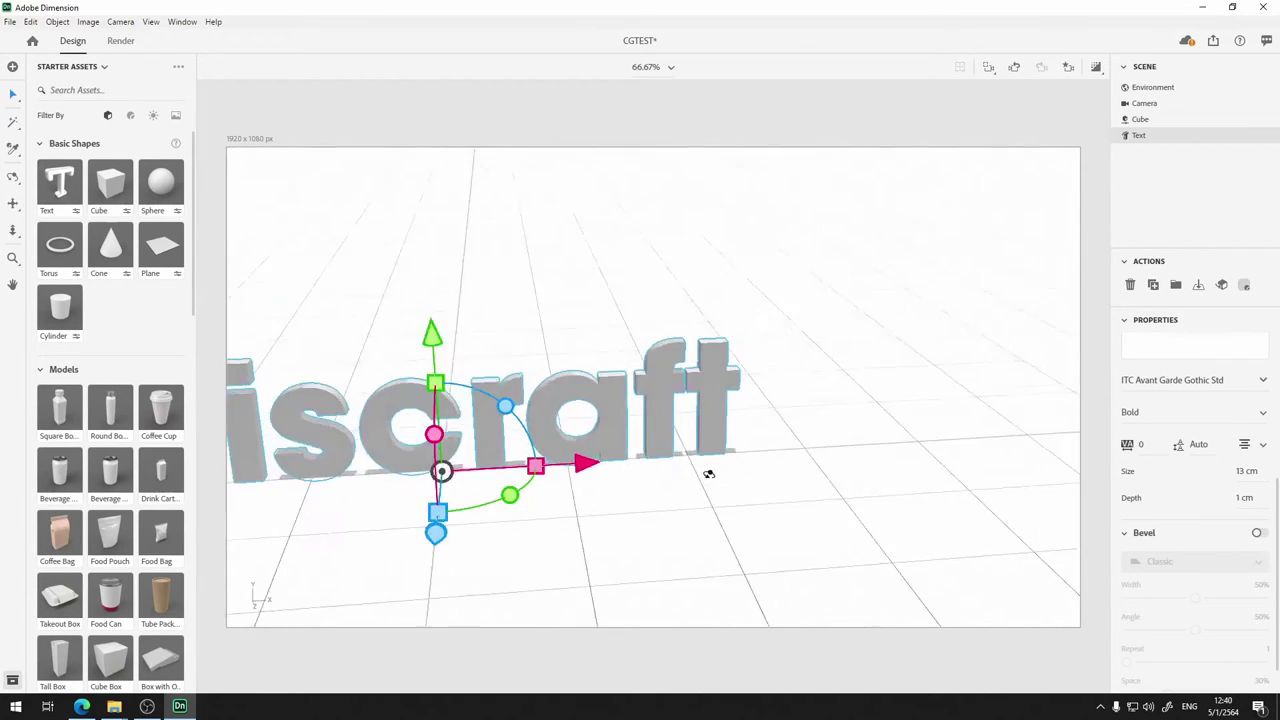
middle_drag(882, 501, 697, 483)
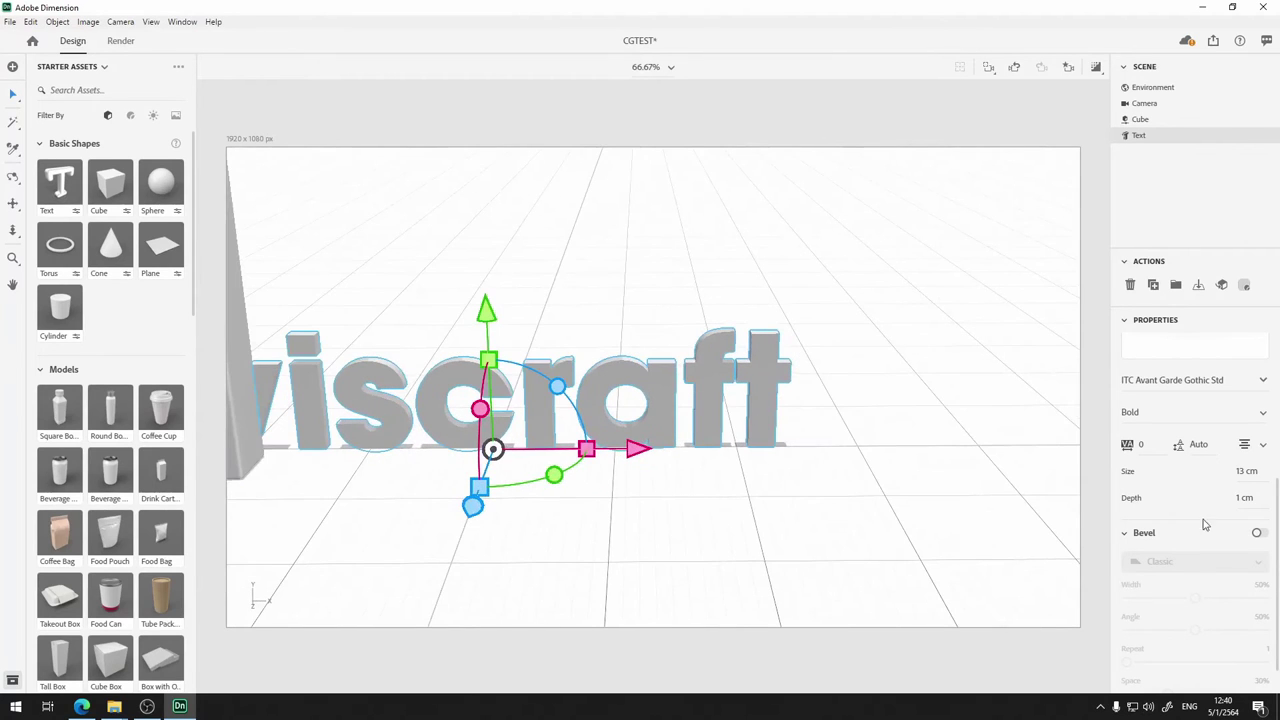
click(1265, 445)
click(1238, 472)
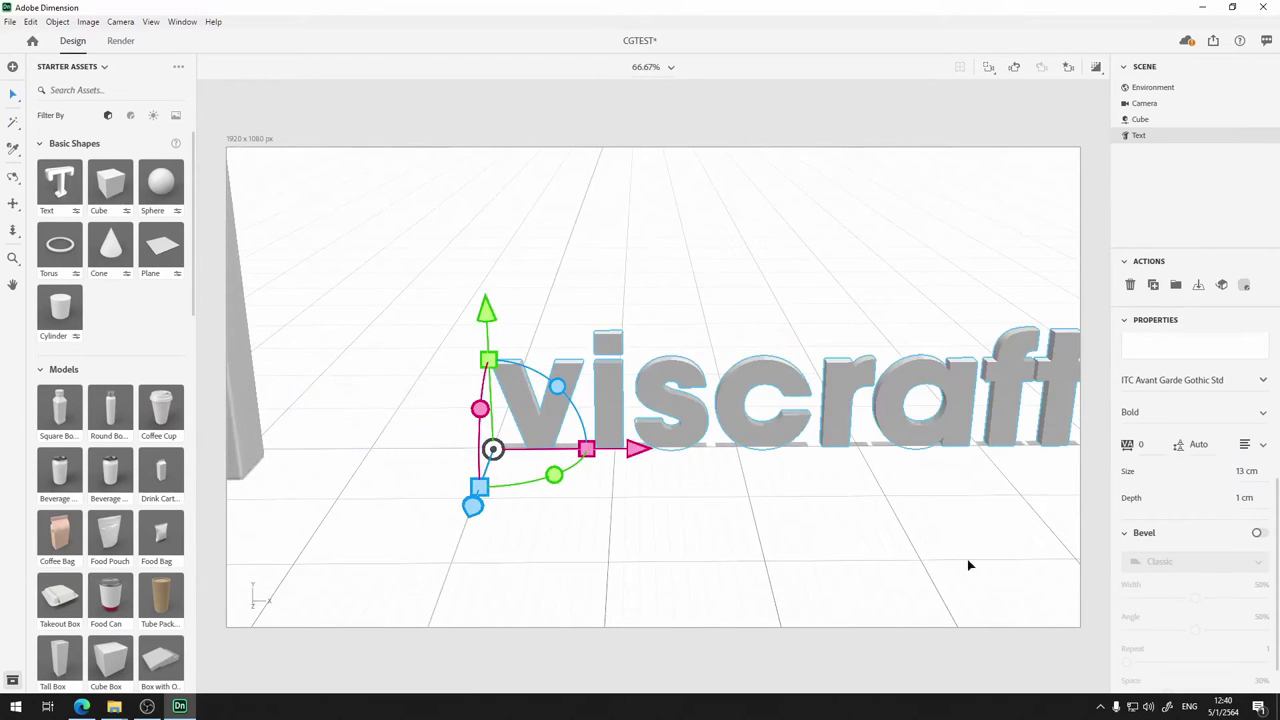
right_drag(988, 549, 880, 505)
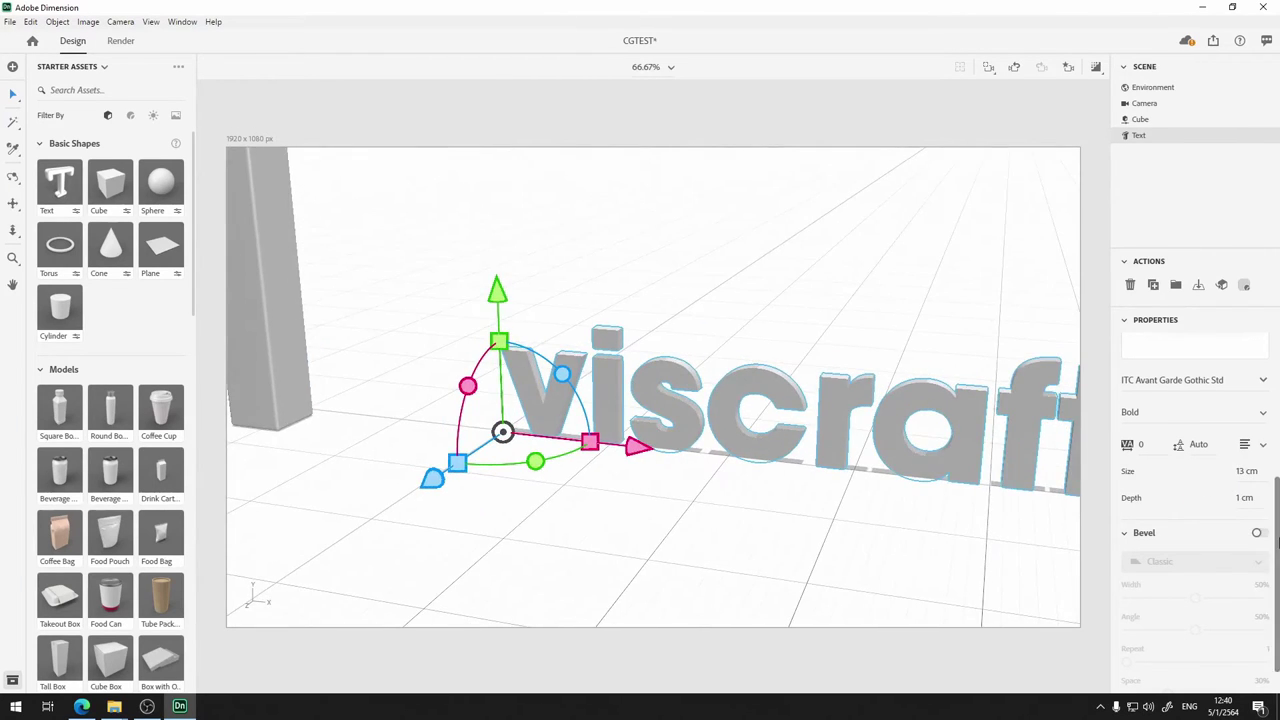
Enable the text's bevel, zoom in on the letters, and reduce the bevel width to 15%
click(1259, 534)
right_drag(831, 526, 640, 412)
scroll(640, 412, up, 6)
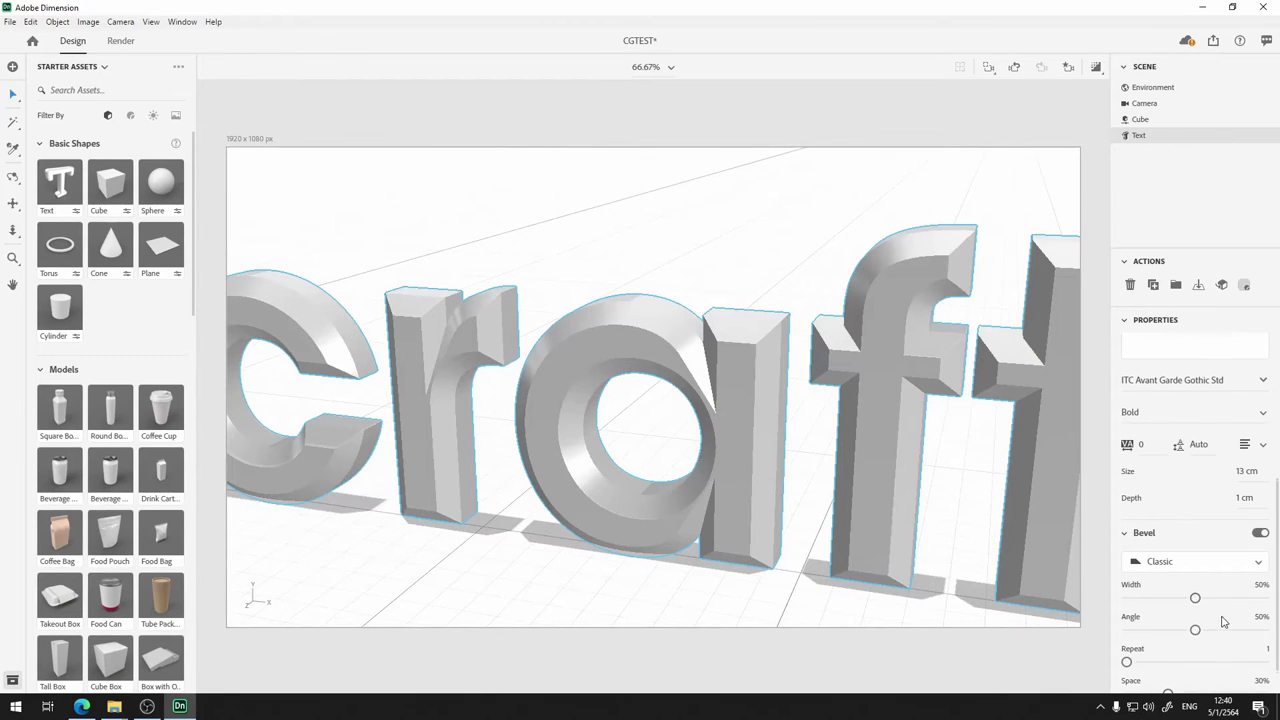
scroll(1222, 622, down, 1)
drag(1195, 560, 1148, 561)
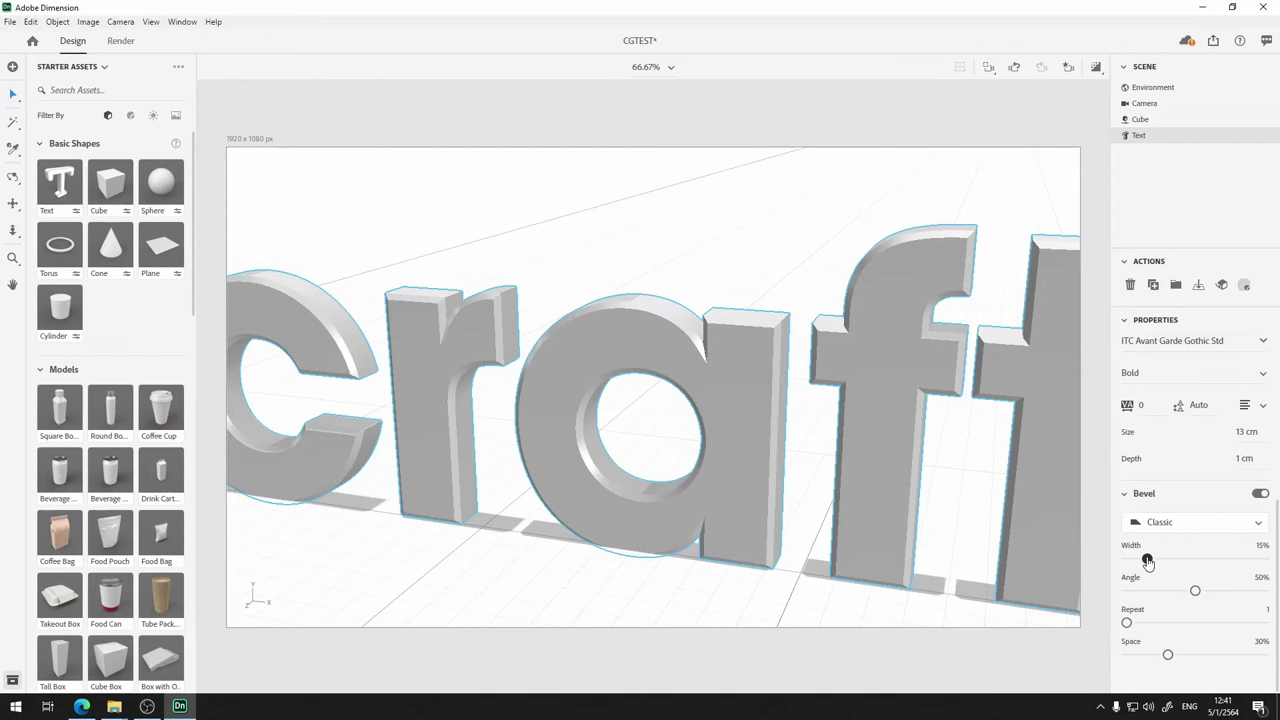
Try the Round and Convex bevel shapes on the text, inspecting the letter edges from different angles
click(1176, 524)
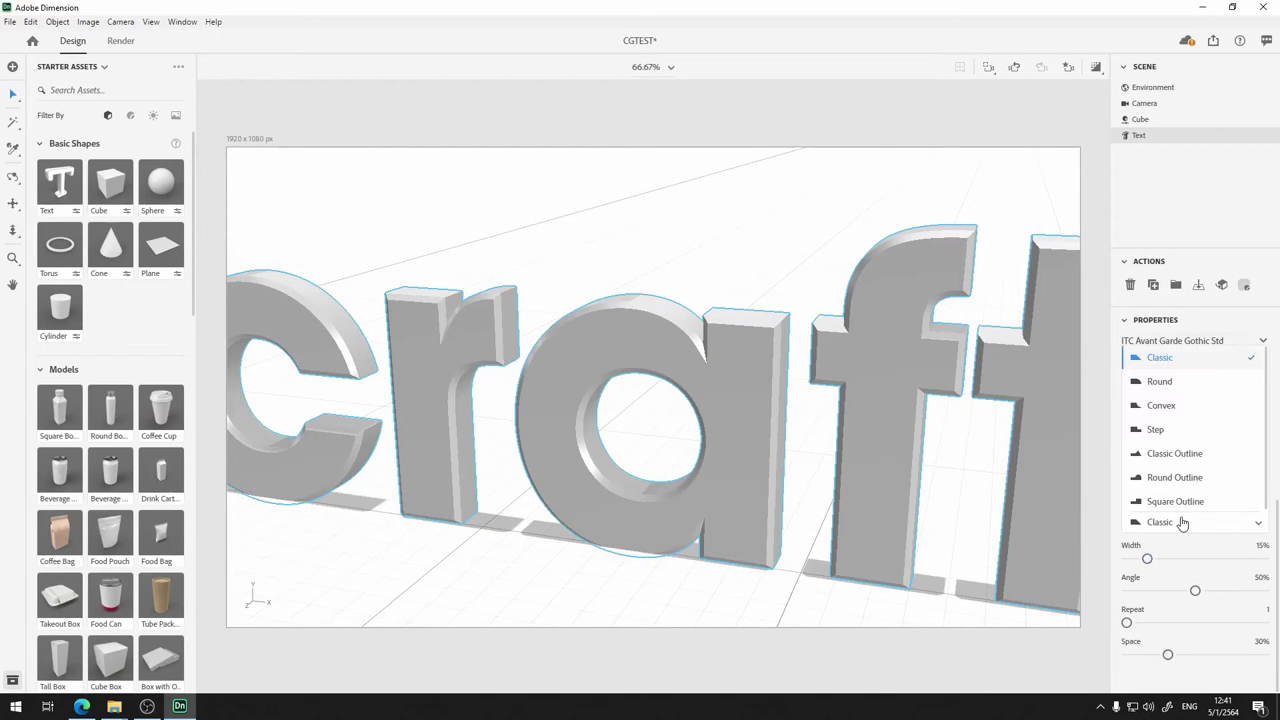
click(1160, 380)
right_drag(705, 228, 688, 261)
click(1224, 527)
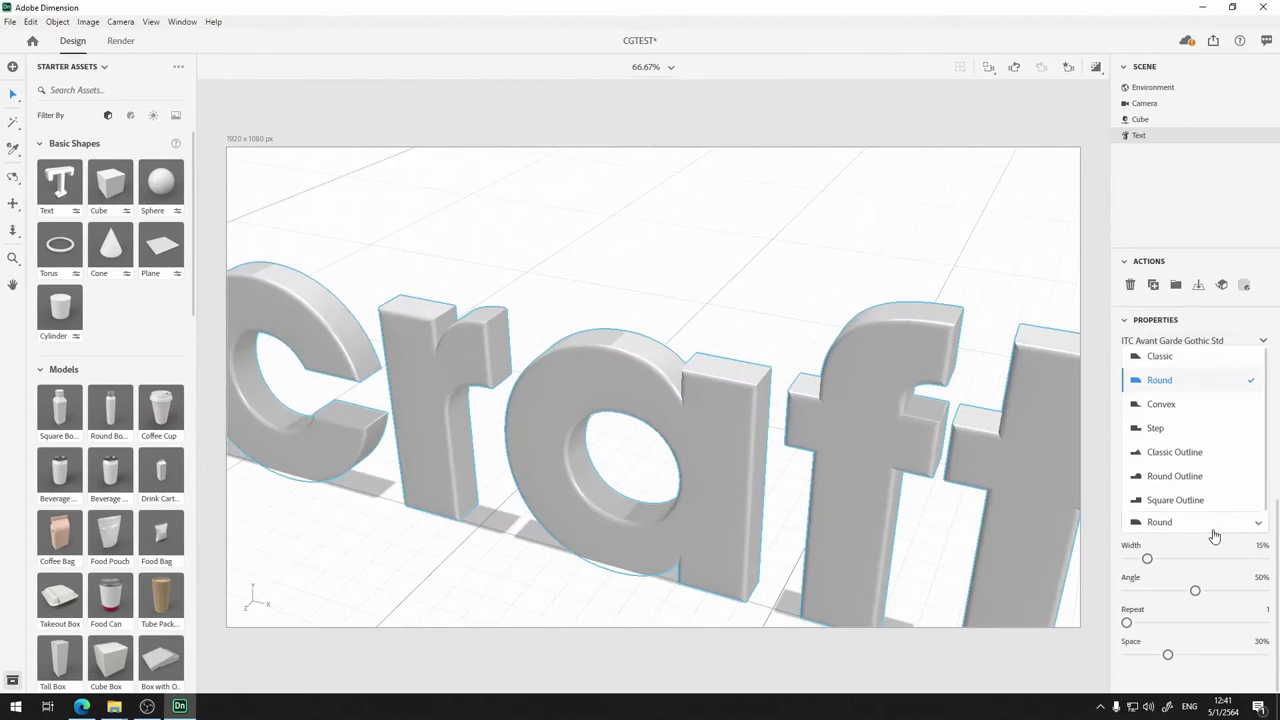
click(1179, 412)
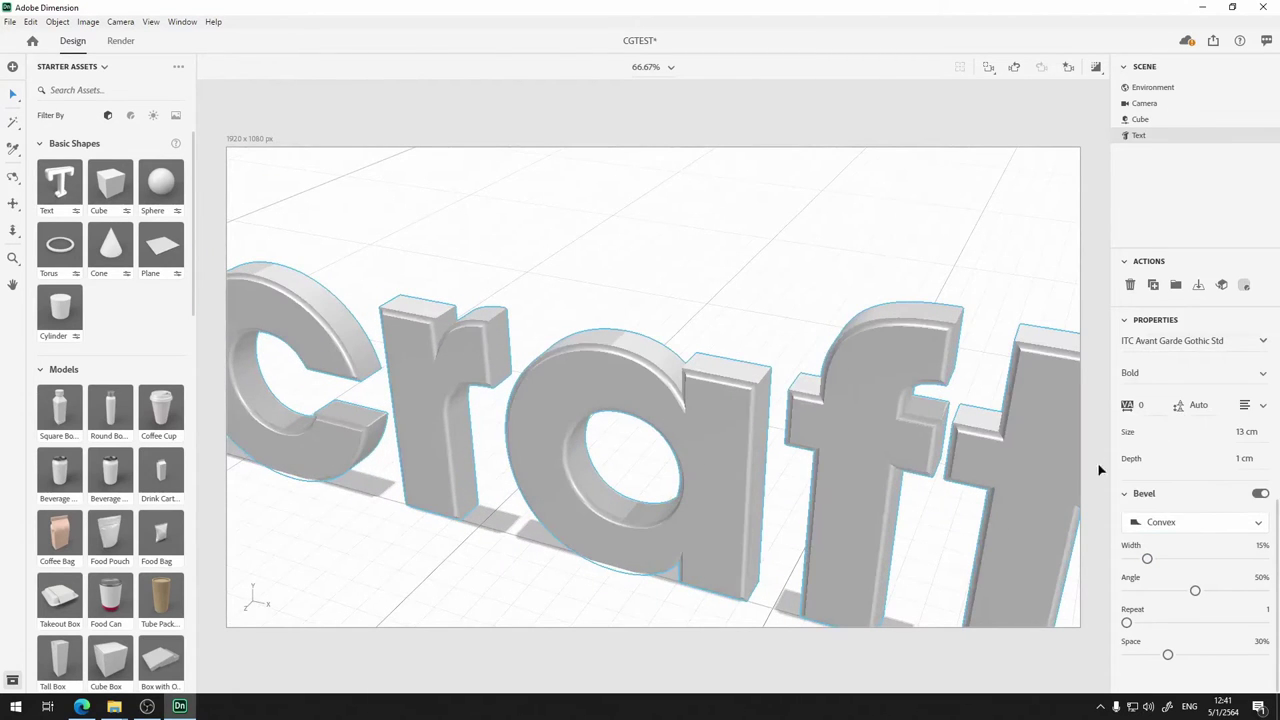
right_drag(862, 277, 1075, 305)
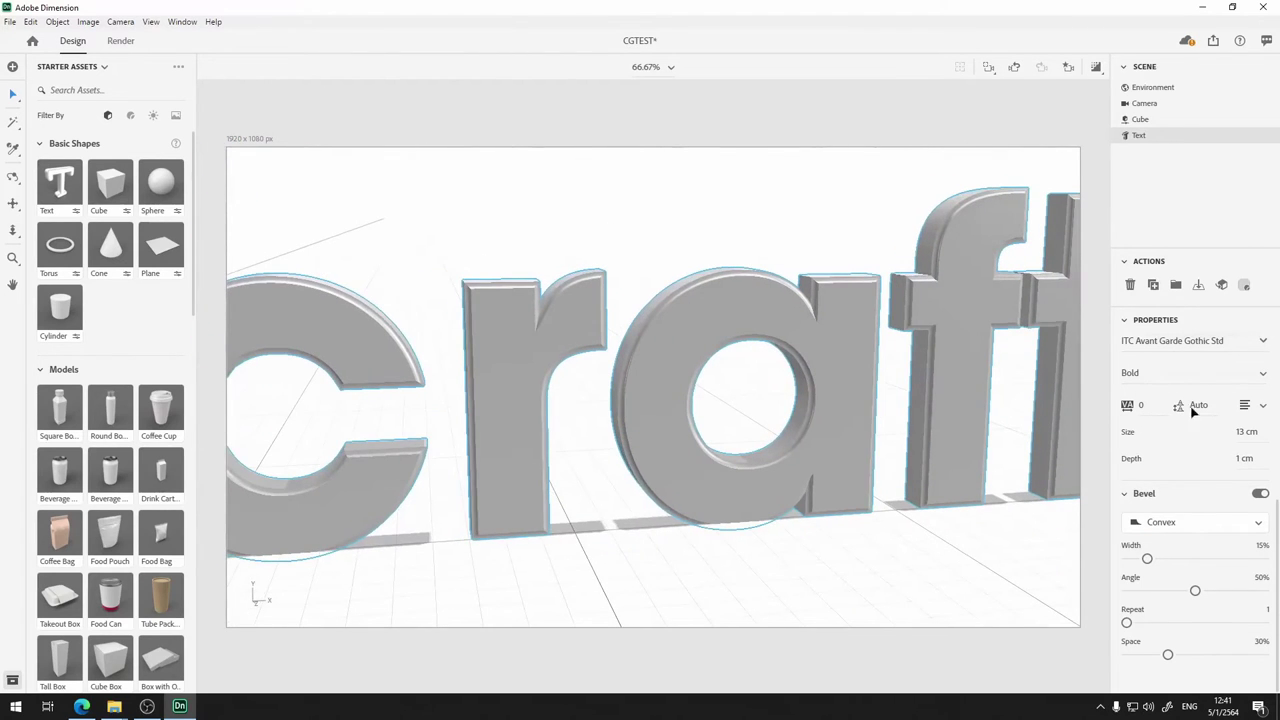
Try the Step bevel shape on the text with a slightly larger width, and turn the text's bevel off
click(1198, 527)
click(1155, 518)
right_drag(725, 238, 900, 238)
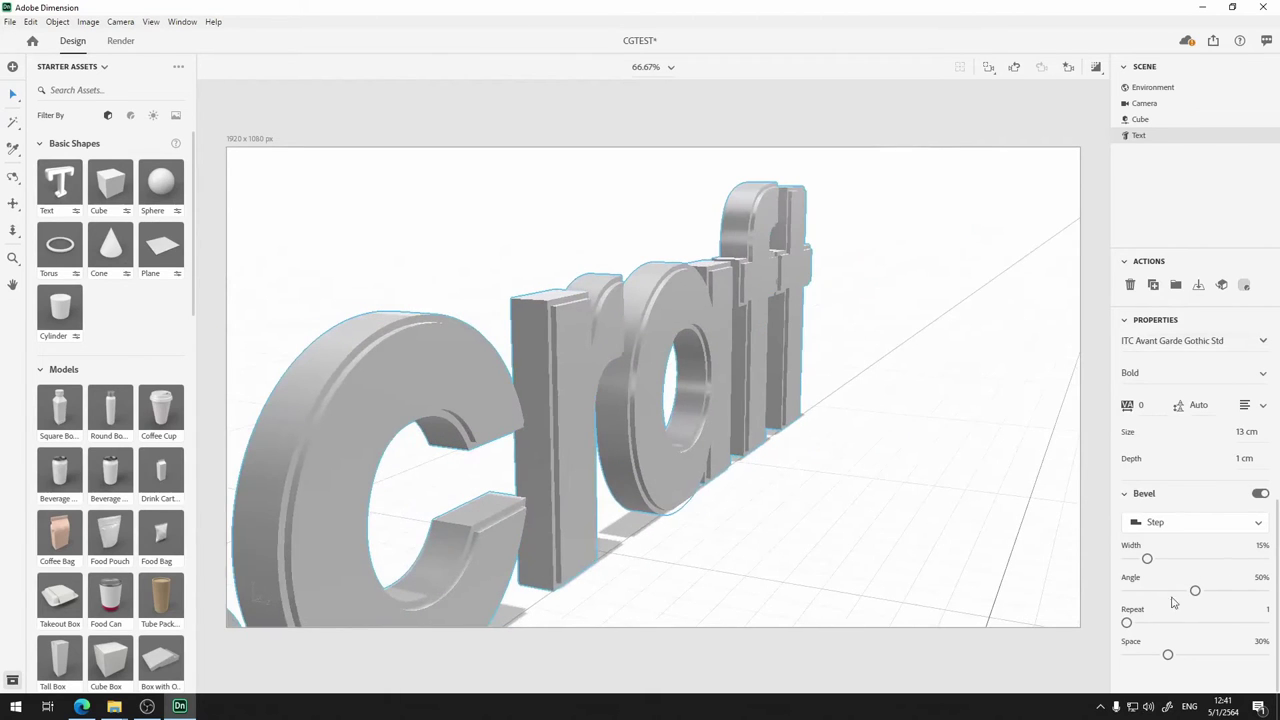
drag(1147, 562, 1158, 562)
right_drag(872, 397, 886, 535)
click(1259, 494)
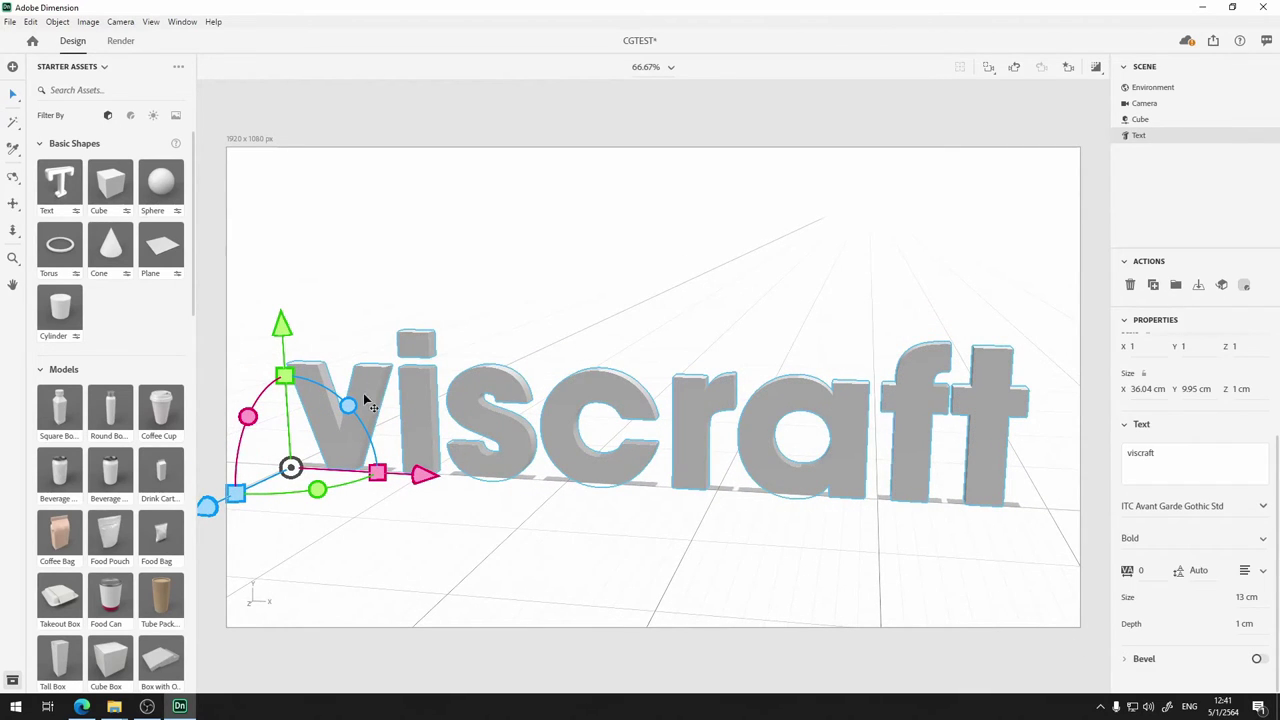
Move the text back along its Z axis, add a Cylinder basic shape, and frame it in the camera view
drag(226, 508, 530, 368)
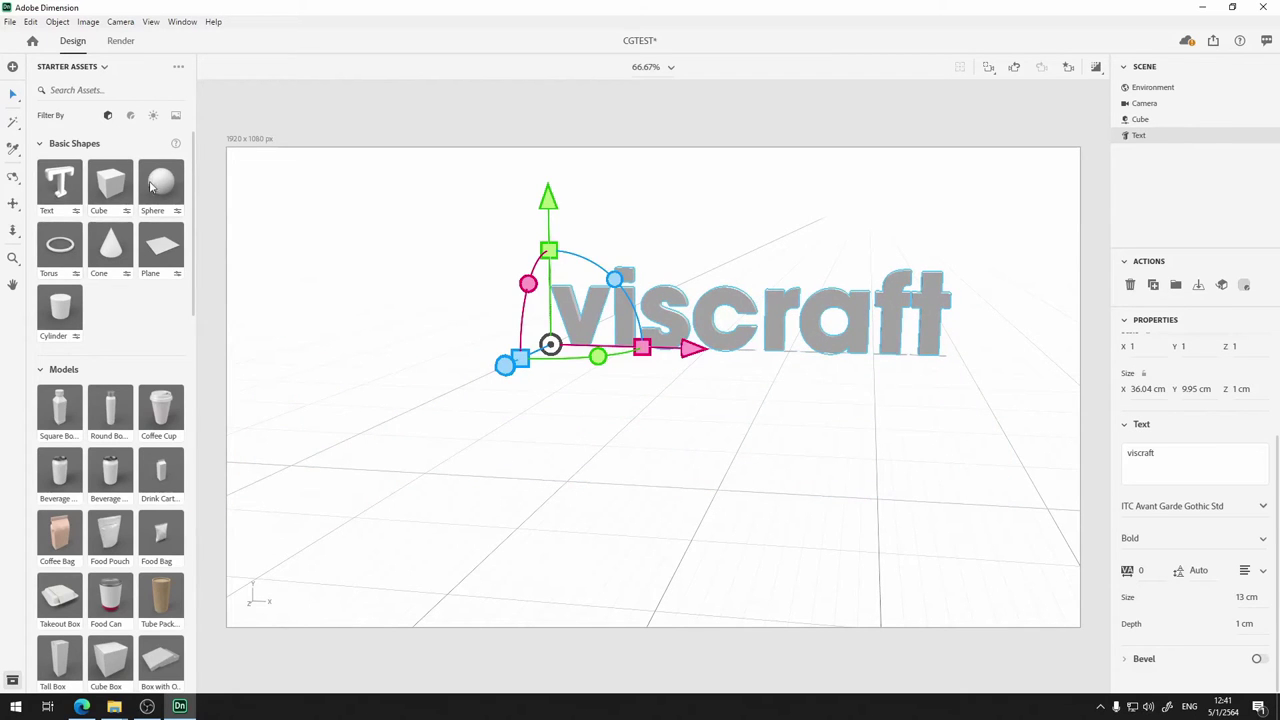
click(61, 312)
scroll(597, 546, up, 5)
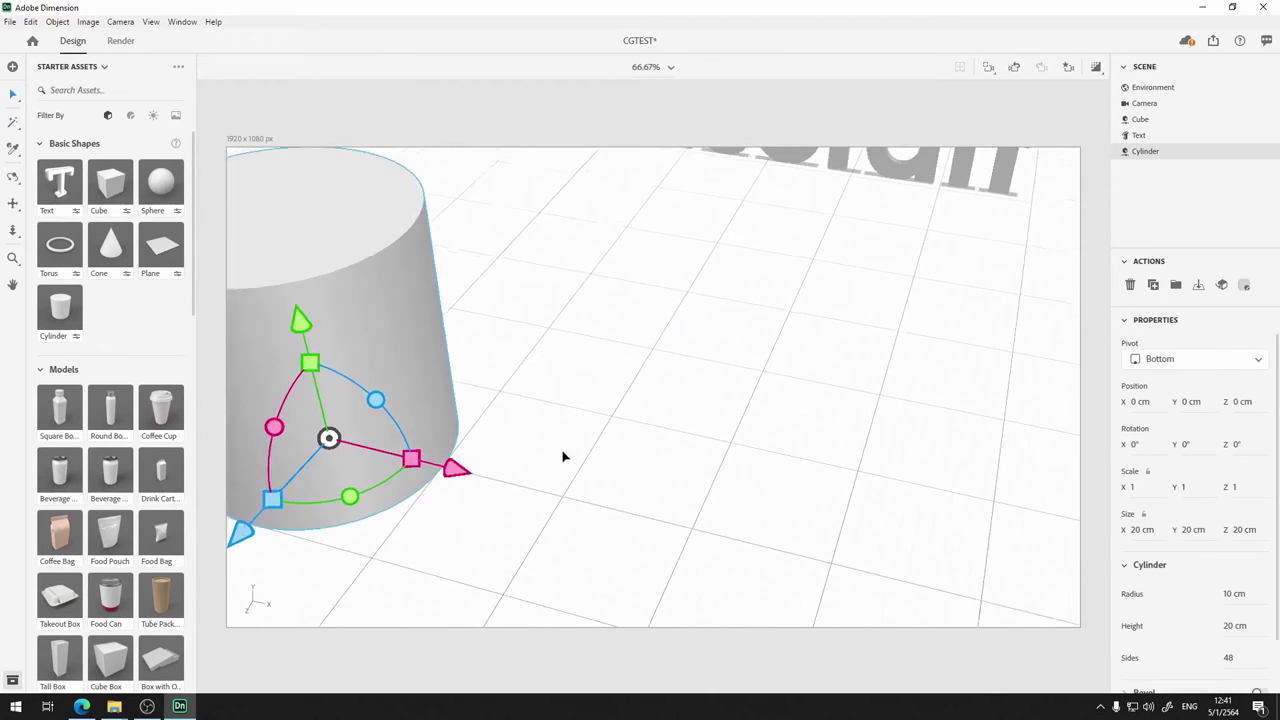
scroll(563, 457, down, 4)
scroll(700, 388, up, 4)
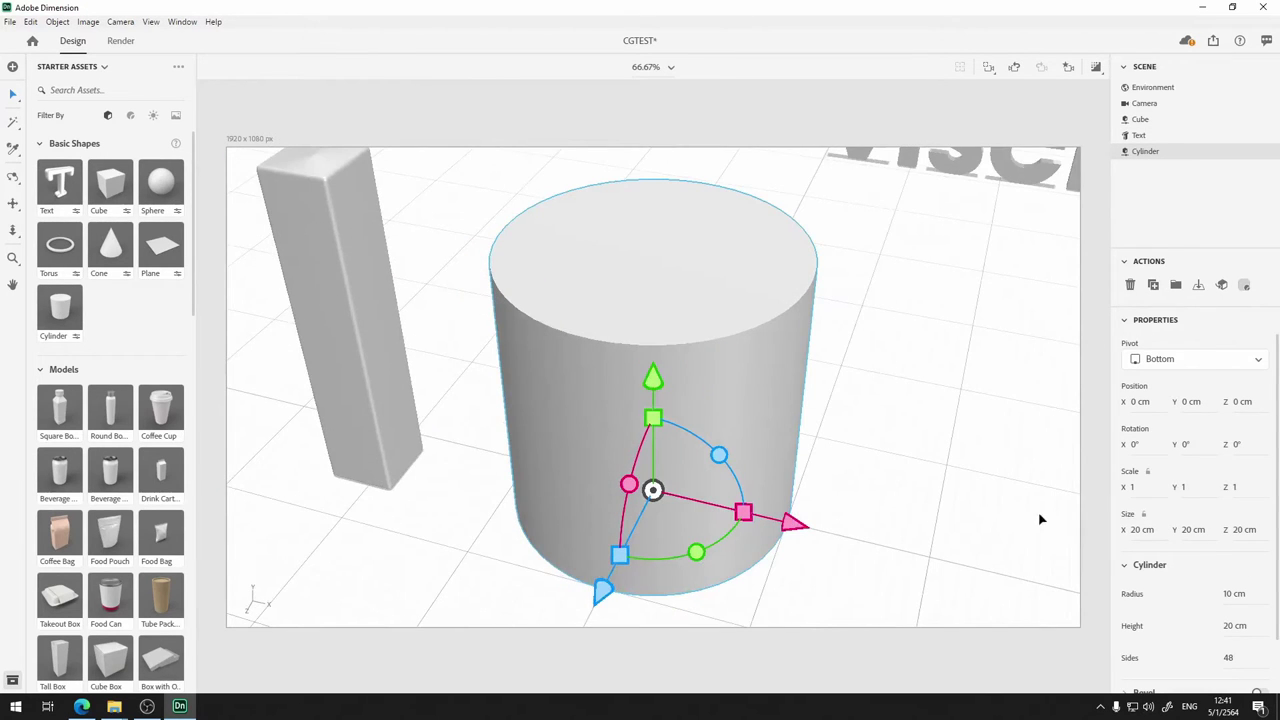
Enable the cylinder's bevel and set its radius to 1 cm
scroll(1252, 580, down, 1)
click(1257, 632)
scroll(1165, 597, down, 1)
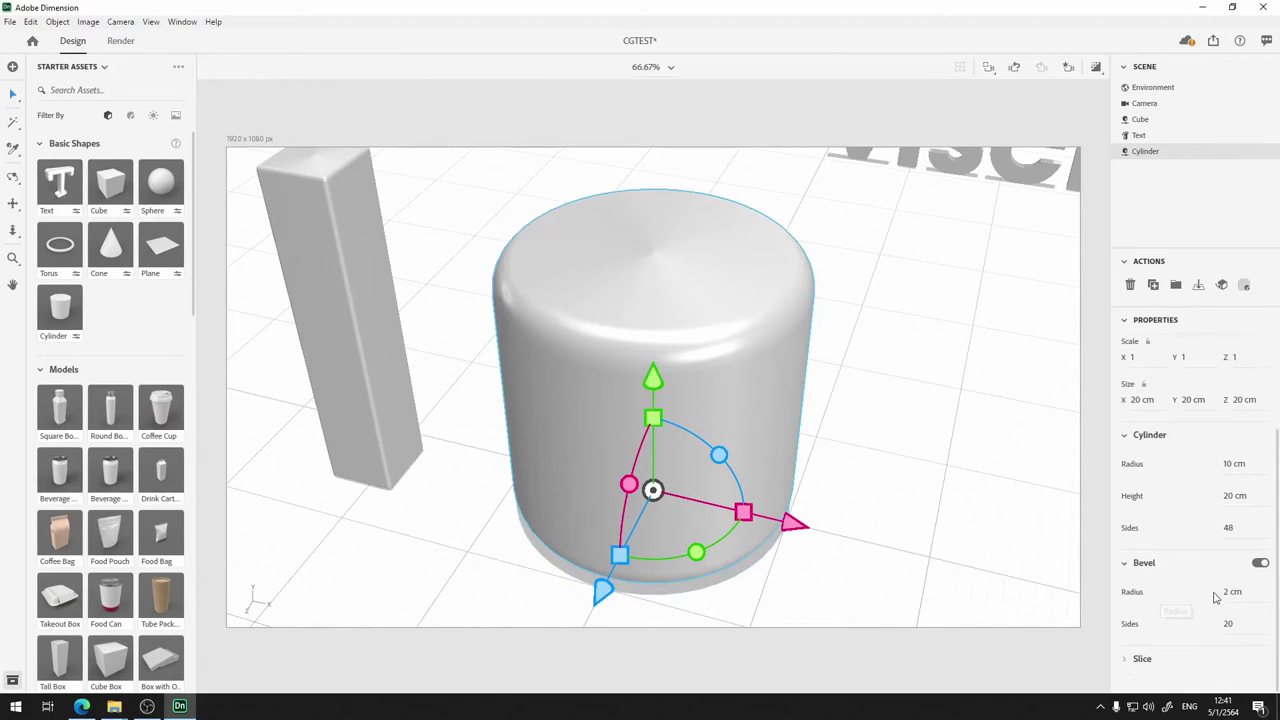
click(1232, 594)
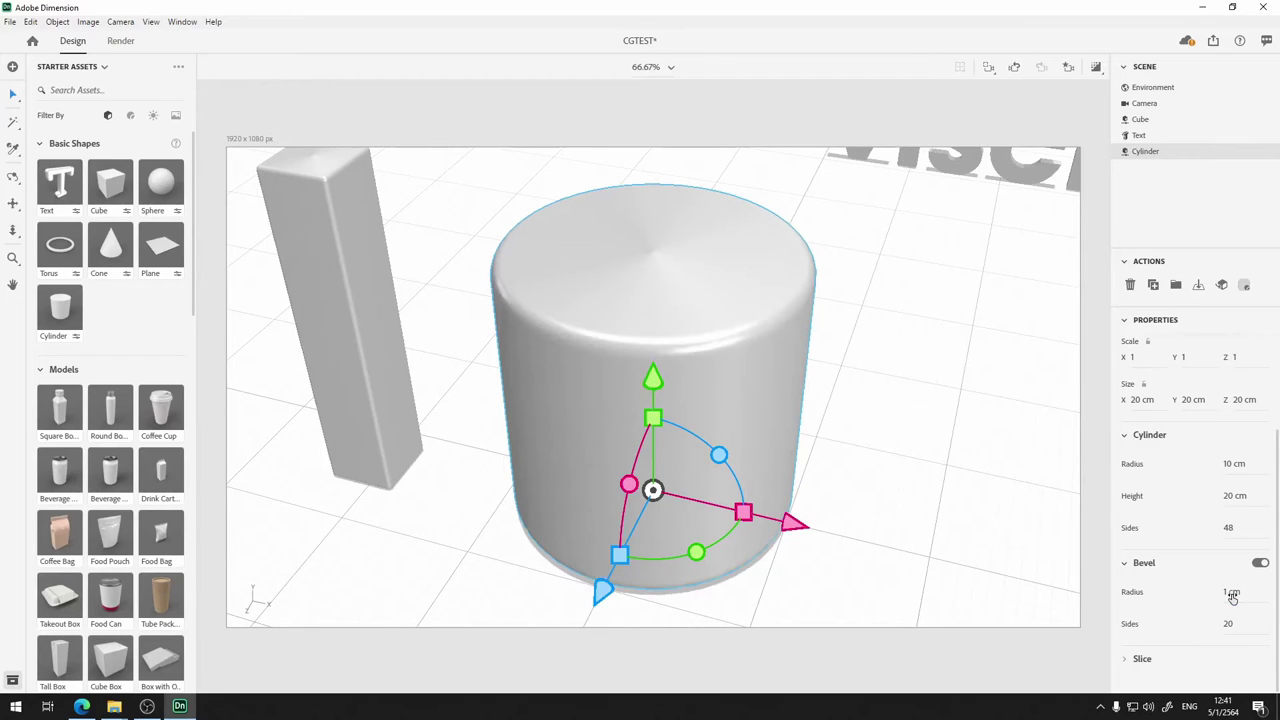
Slice the cylinder at an angle of 308° and set its height to 4 cm
click(1126, 660)
scroll(1180, 655, down, 1)
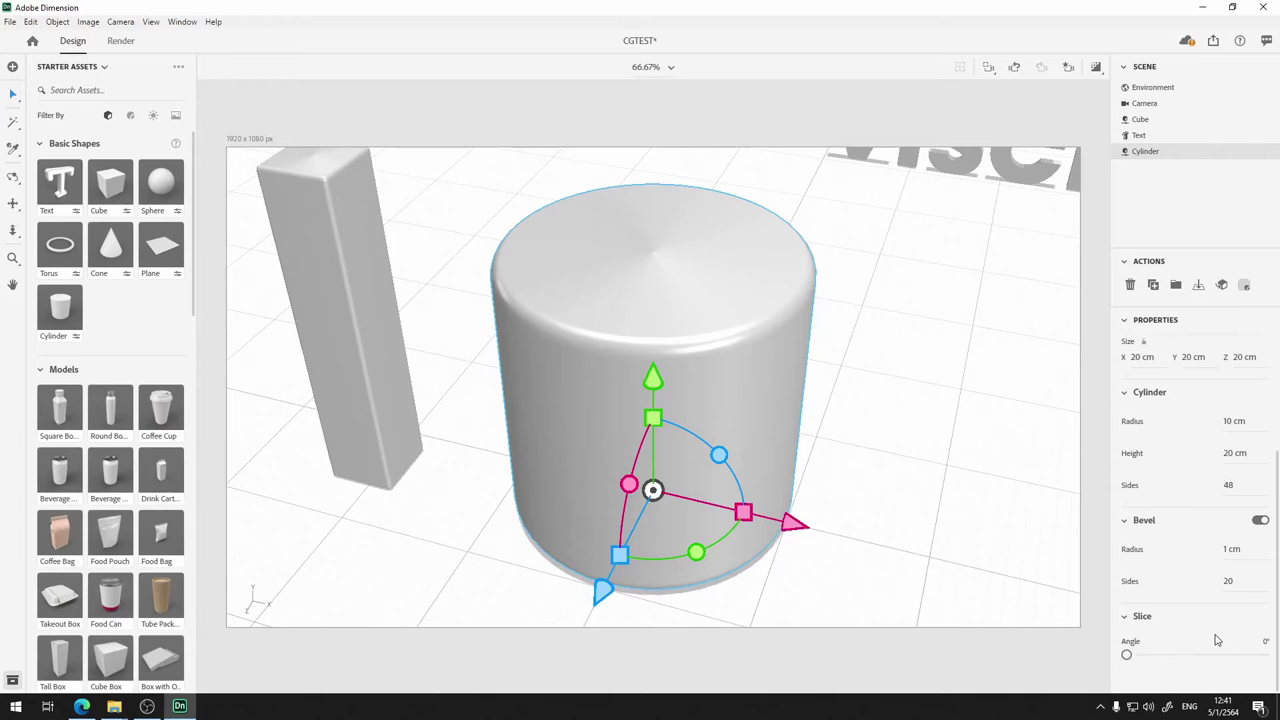
drag(1127, 658, 1245, 653)
drag(907, 472, 960, 396)
drag(1237, 455, 1204, 455)
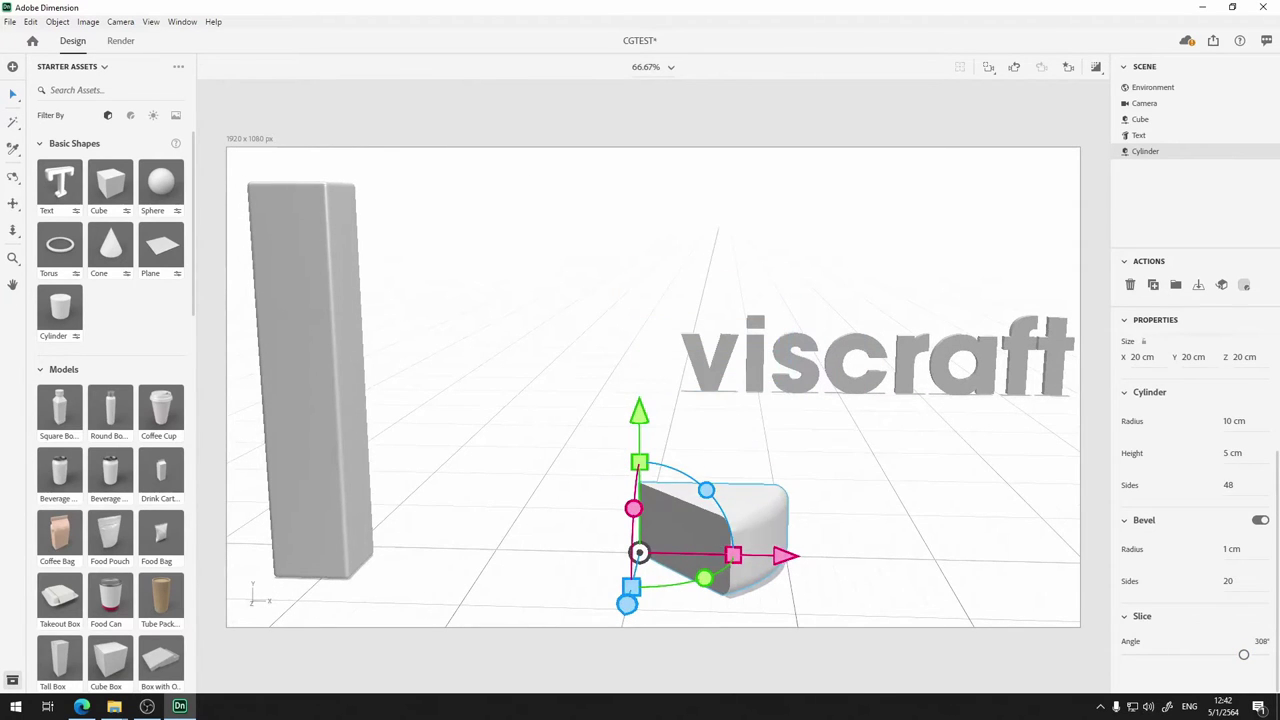
drag(846, 410, 674, 537)
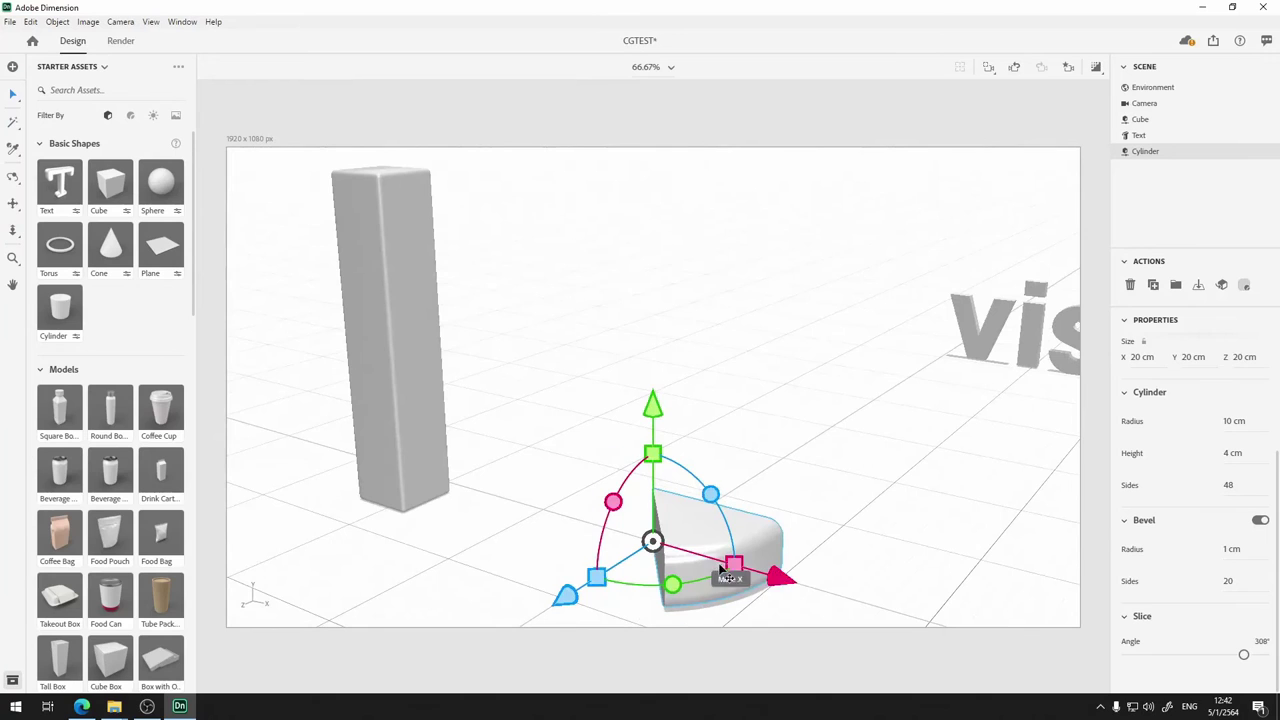
Move the sliced cylinder back along its X and Z axes to sit beside the tall cube, and deselect it
drag(780, 577, 600, 485)
drag(428, 540, 560, 482)
drag(770, 481, 718, 456)
drag(605, 465, 705, 420)
click(760, 481)
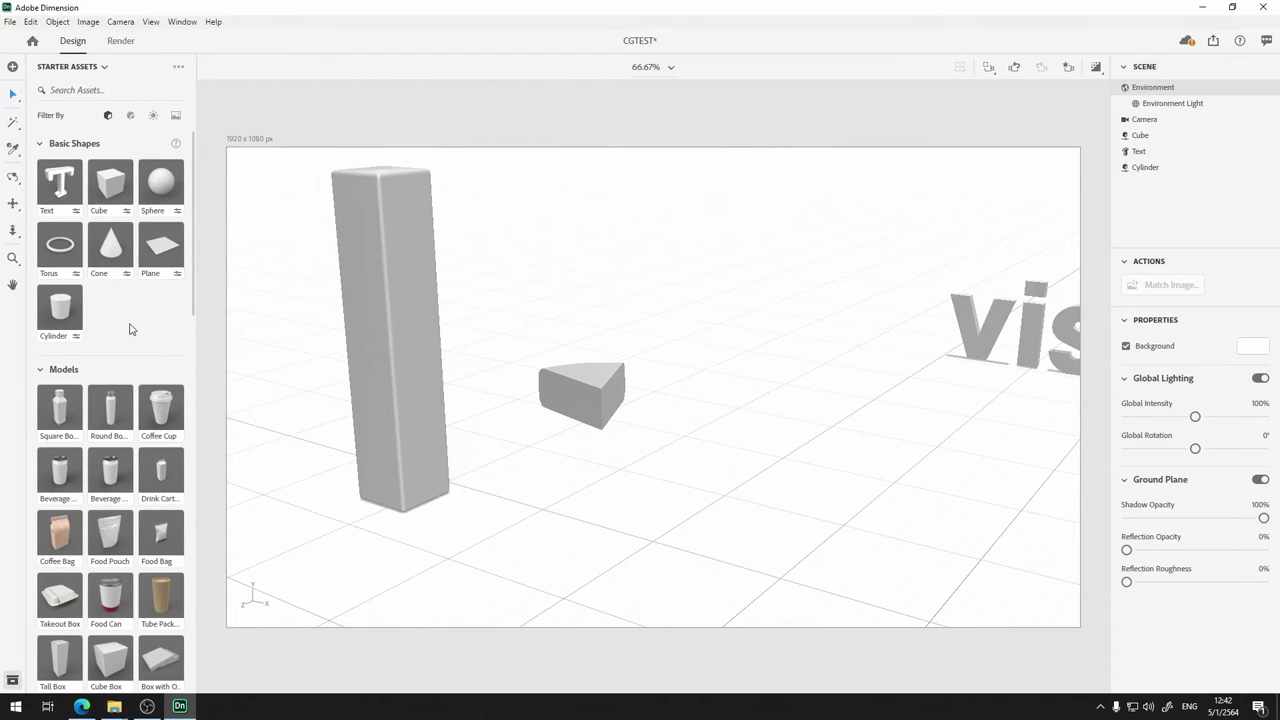
Browse the starter models, add a Square Bottle to the scene, and move it back to Z -30 cm
scroll(130, 329, down, 5)
scroll(133, 310, down, 5)
scroll(136, 296, up, 5)
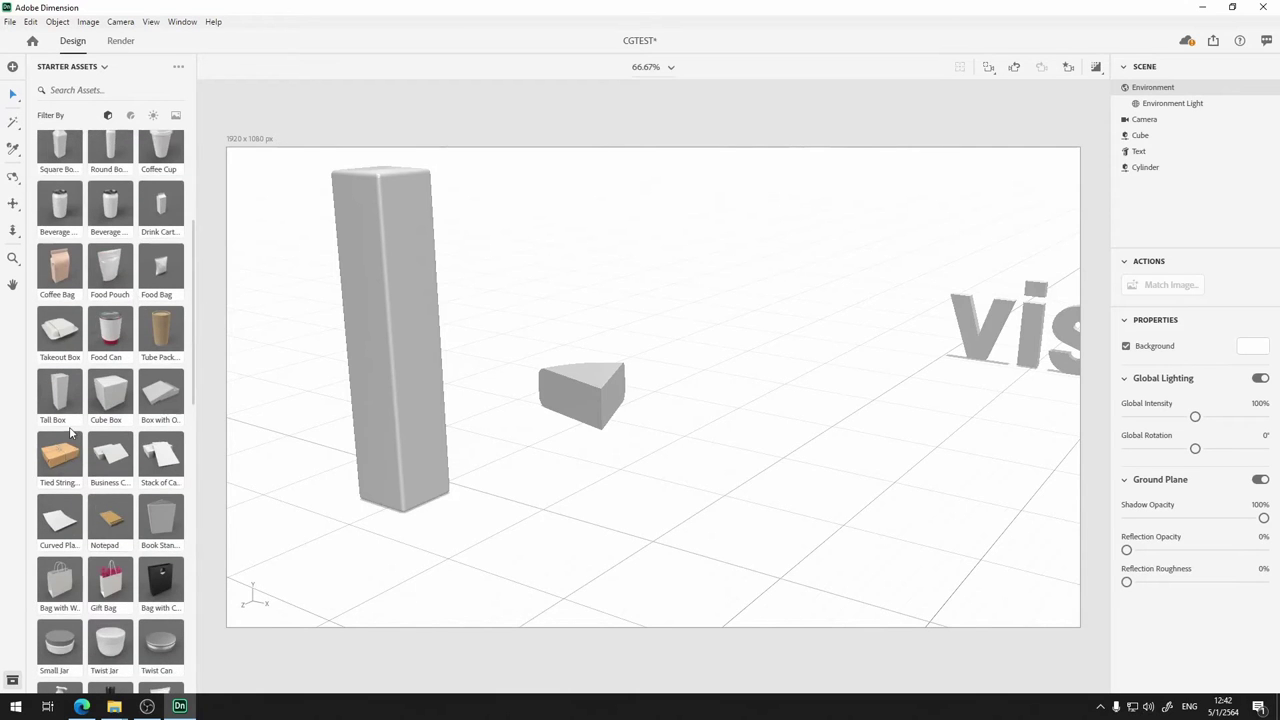
scroll(70, 430, up, 5)
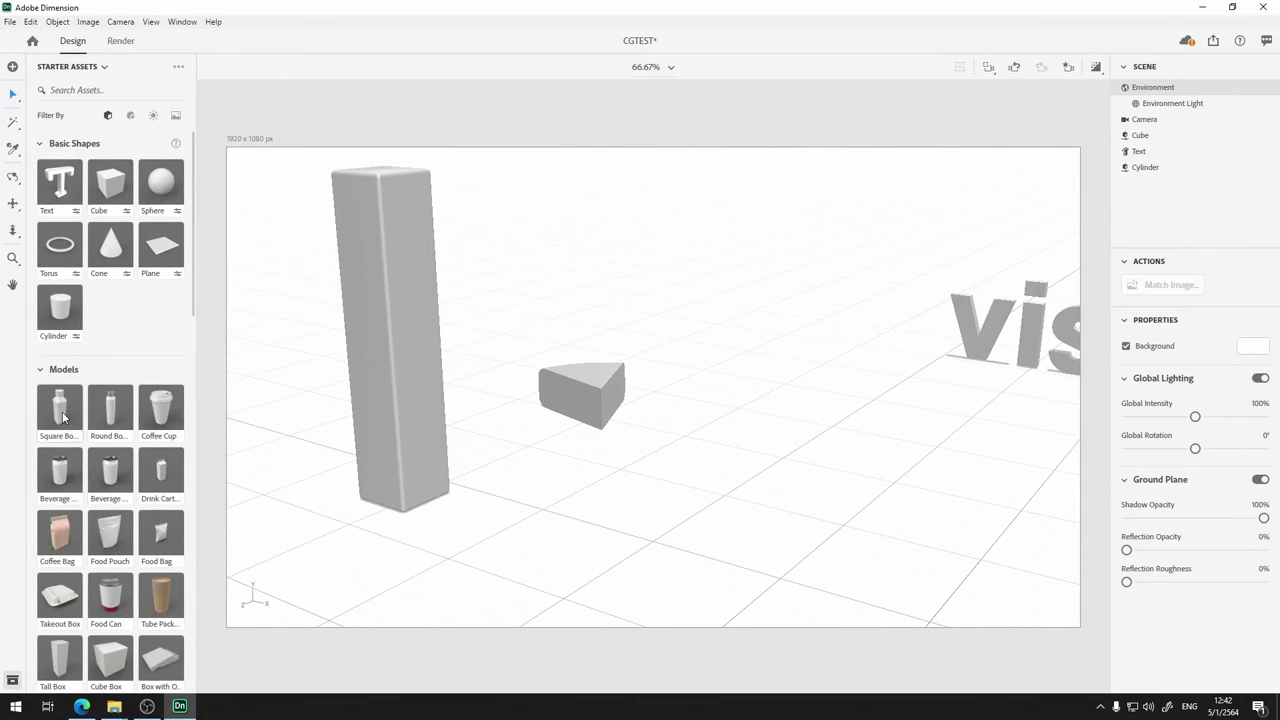
click(62, 411)
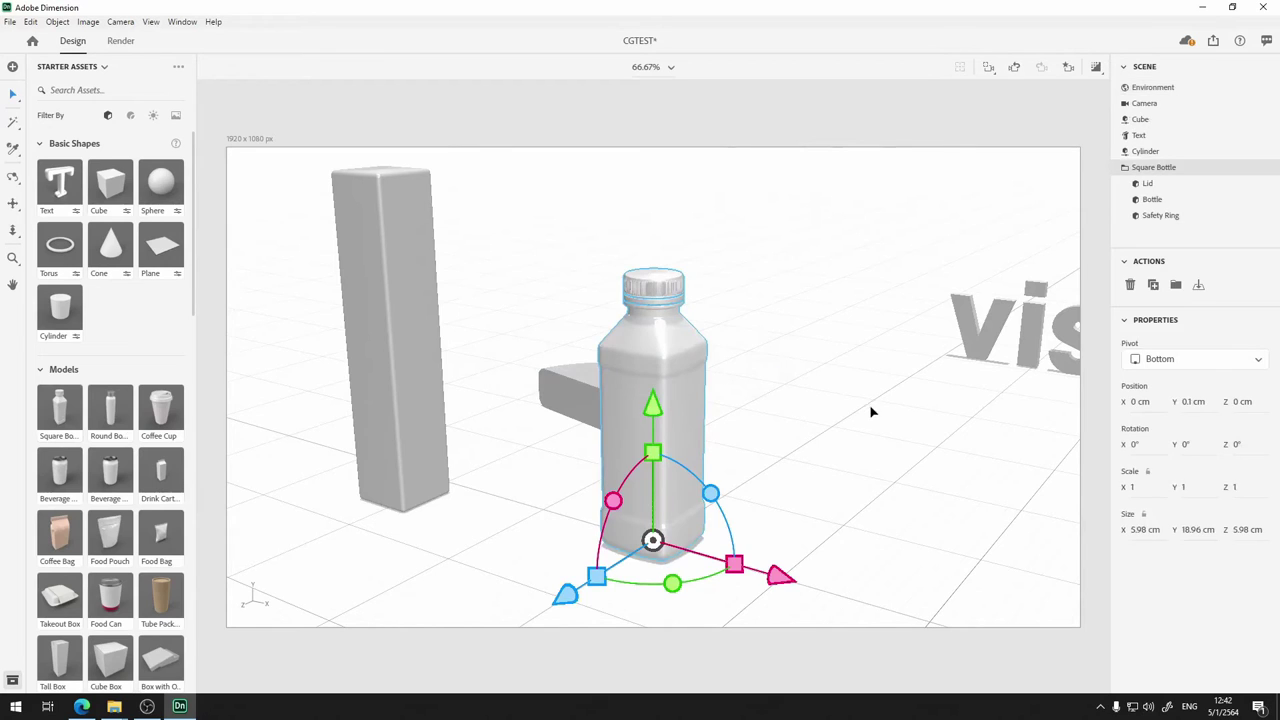
drag(568, 596, 773, 487)
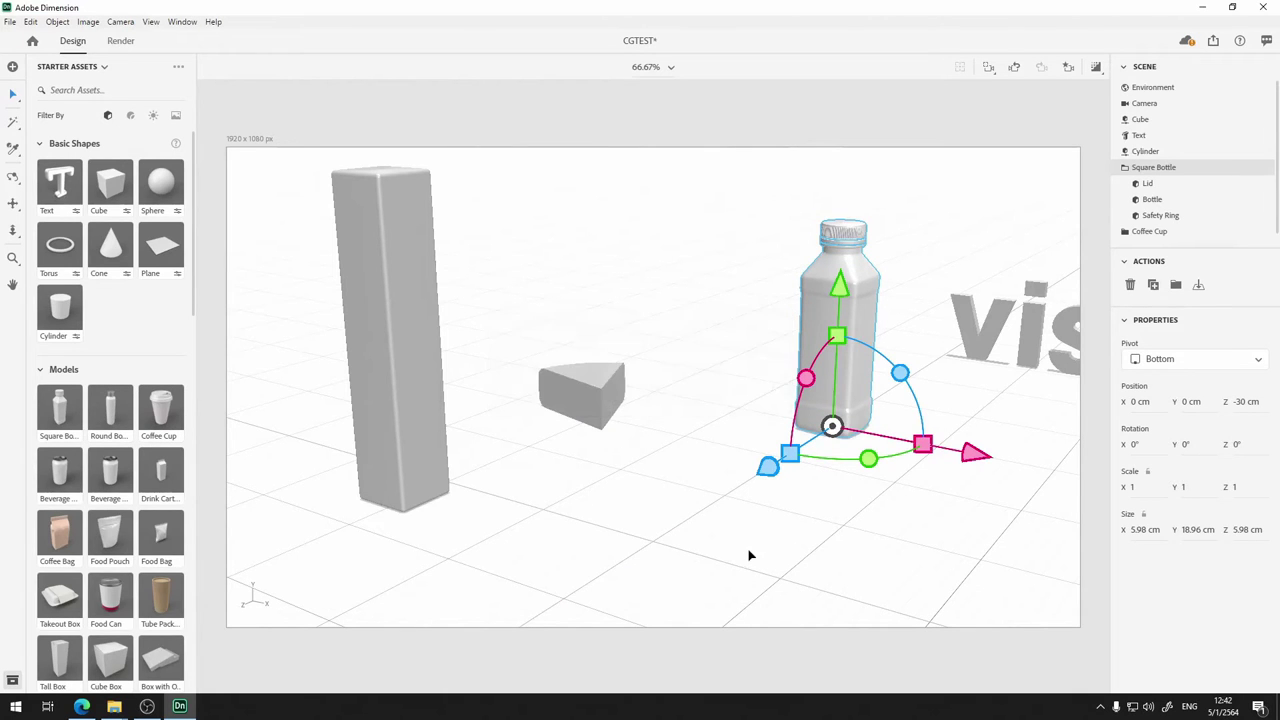
Place a Coffee Cup model between the bottle and the text, at X 18.2 cm and Z -30.6 cm
drag(780, 522, 917, 574)
drag(717, 556, 846, 514)
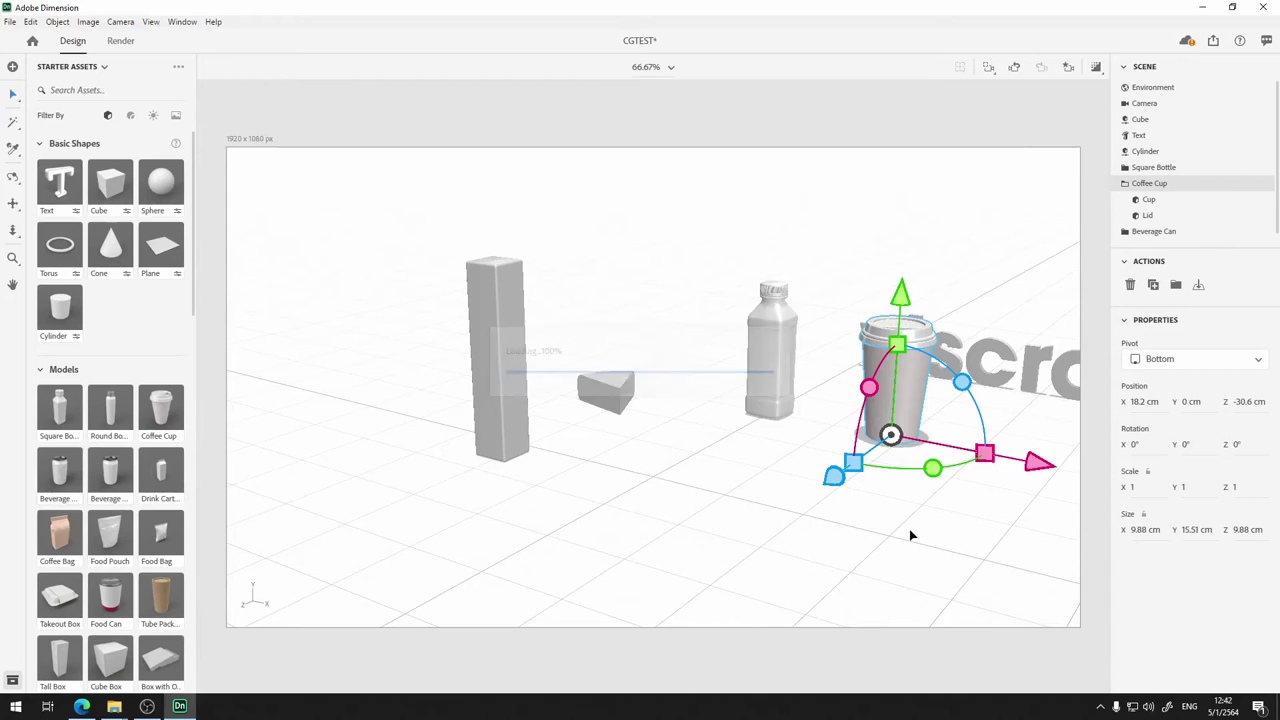
Move the Beverage Can along its X axis to stand in front of the coffee cup, and add a Drink Carton model
drag(781, 520, 1080, 622)
click(171, 476)
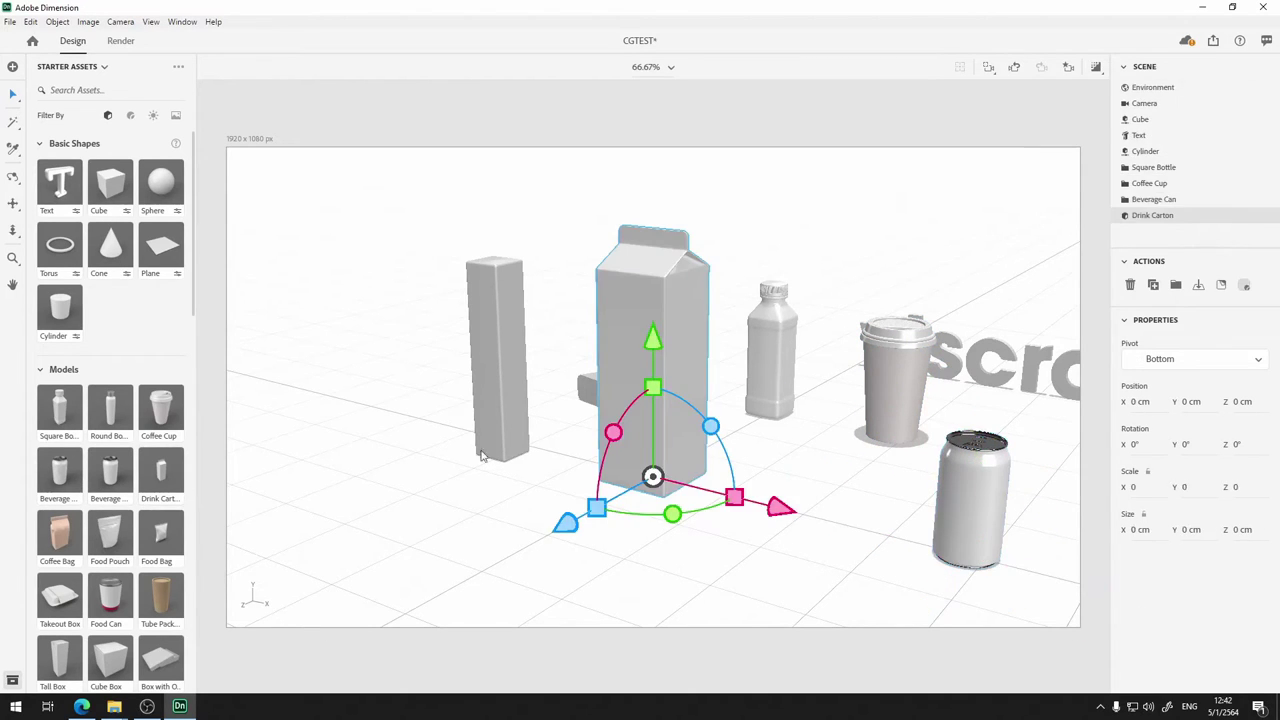
Move the Drink Carton along its Z and X axes to X -14.3 cm and Z 31.1 cm
drag(565, 522, 345, 690)
drag(540, 596, 472, 562)
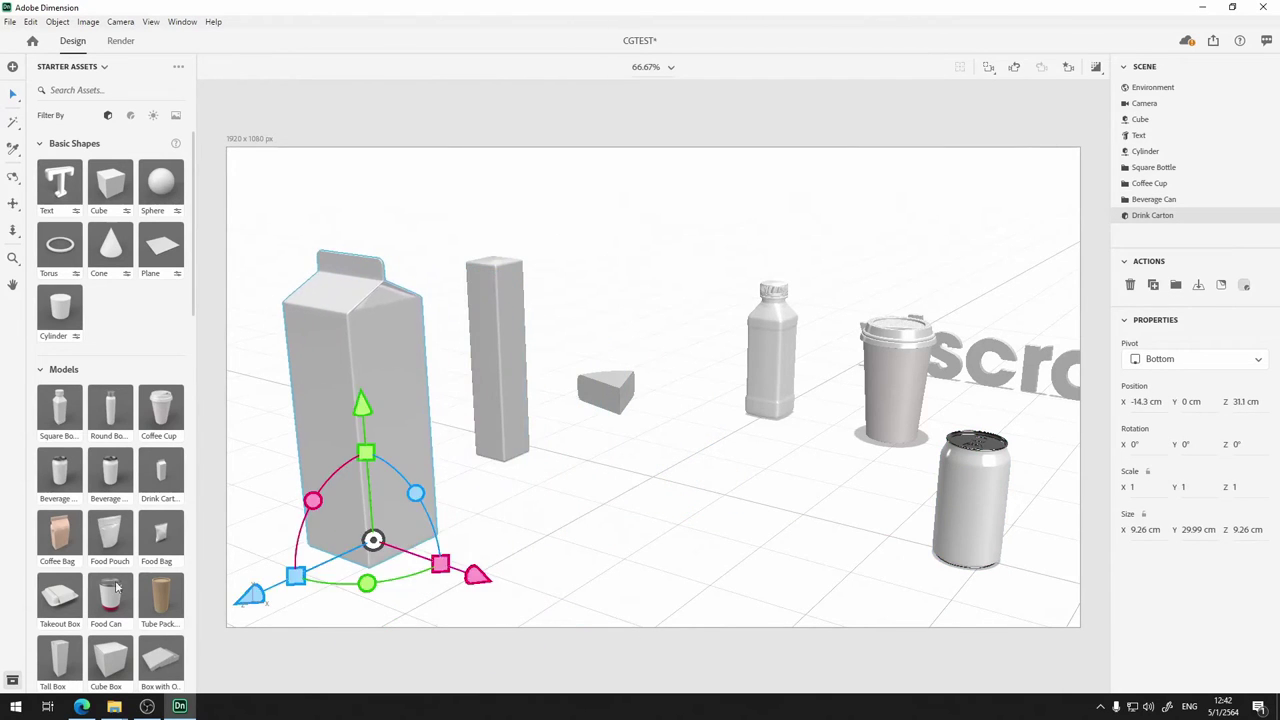
Add a Coffee Bag model rotated to 50° about Y, and place a Food Pouch model at X 20.5 cm
click(64, 543)
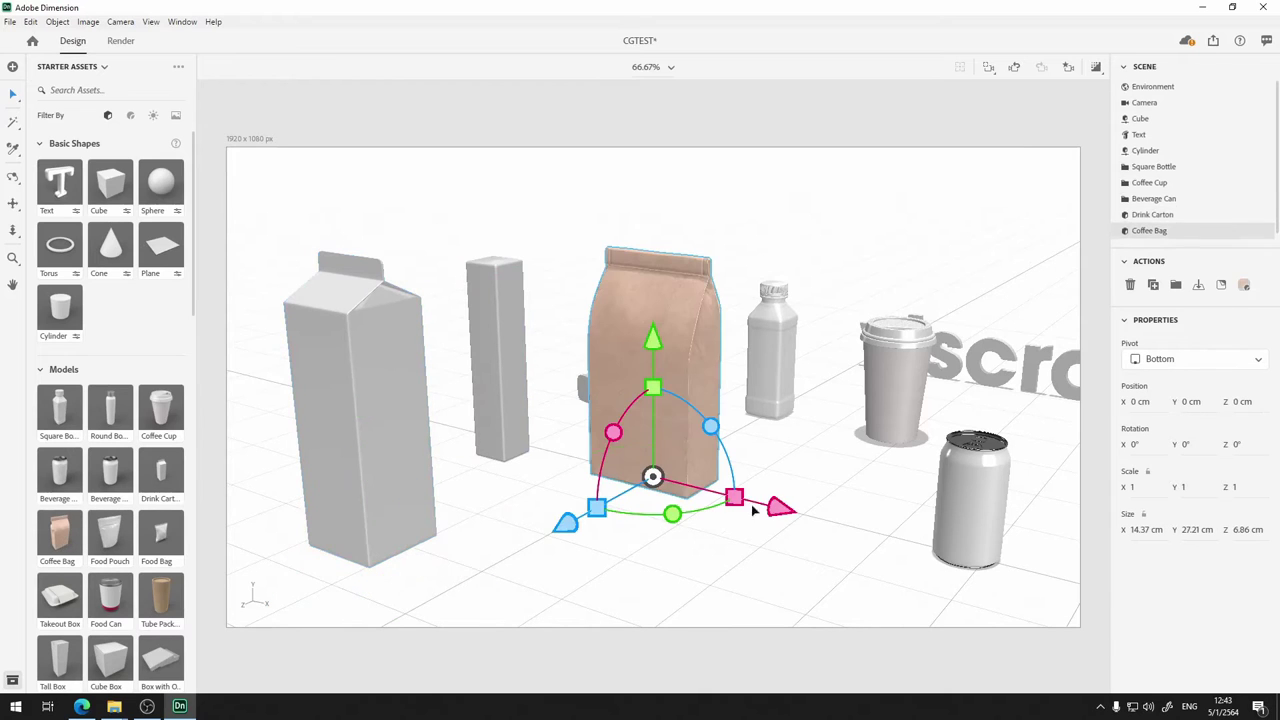
drag(610, 527, 691, 508)
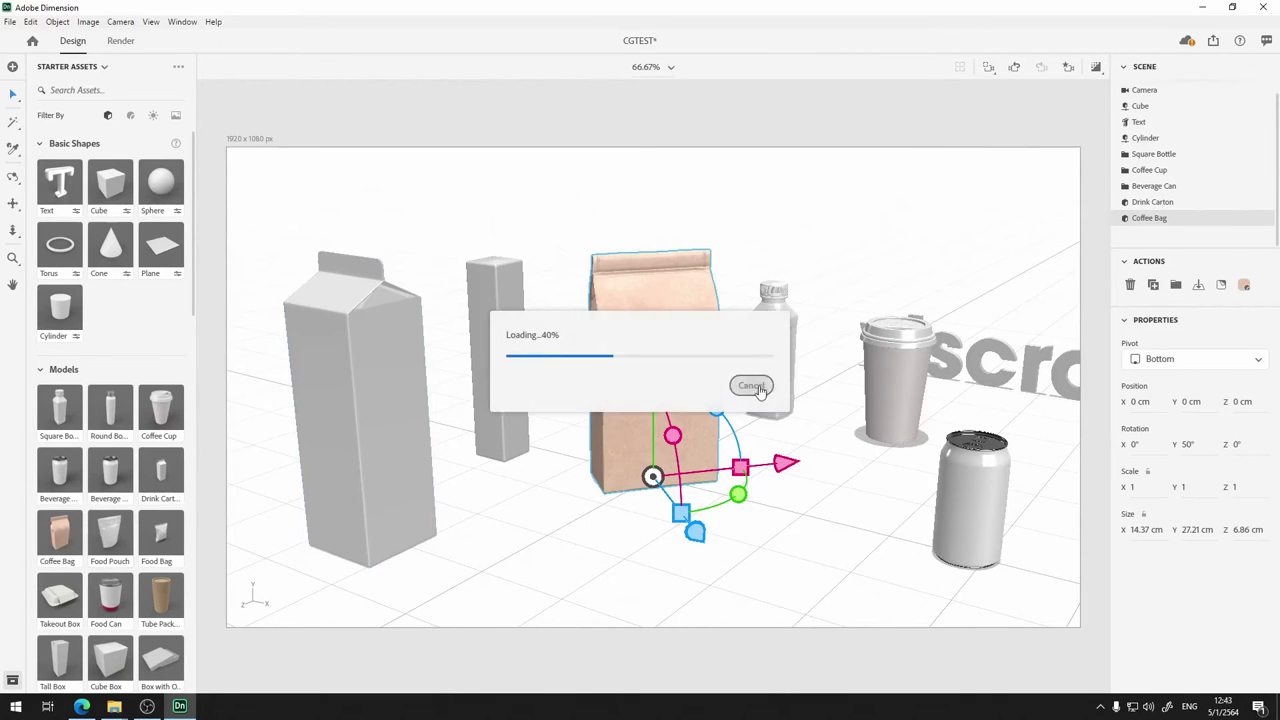
drag(768, 510, 960, 555)
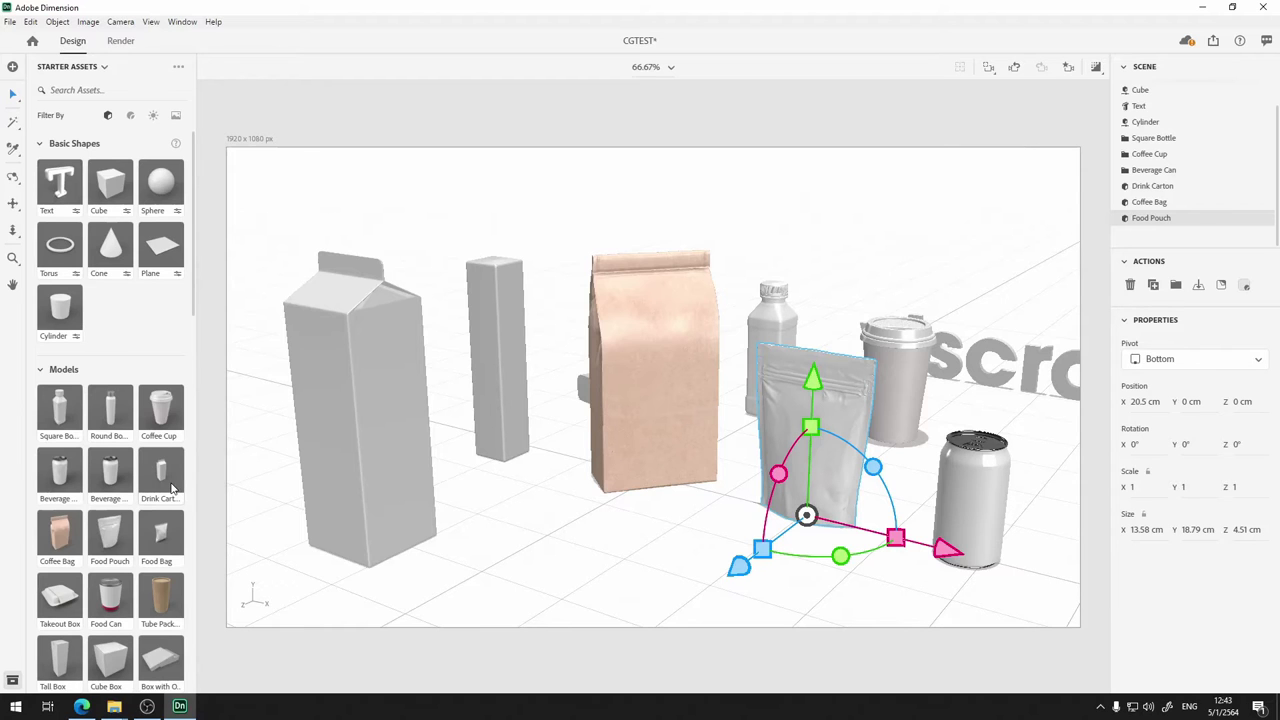
Add a Notepad model, move it forward along its Z axis to 27 cm, and deselect it
scroll(172, 487, down, 10)
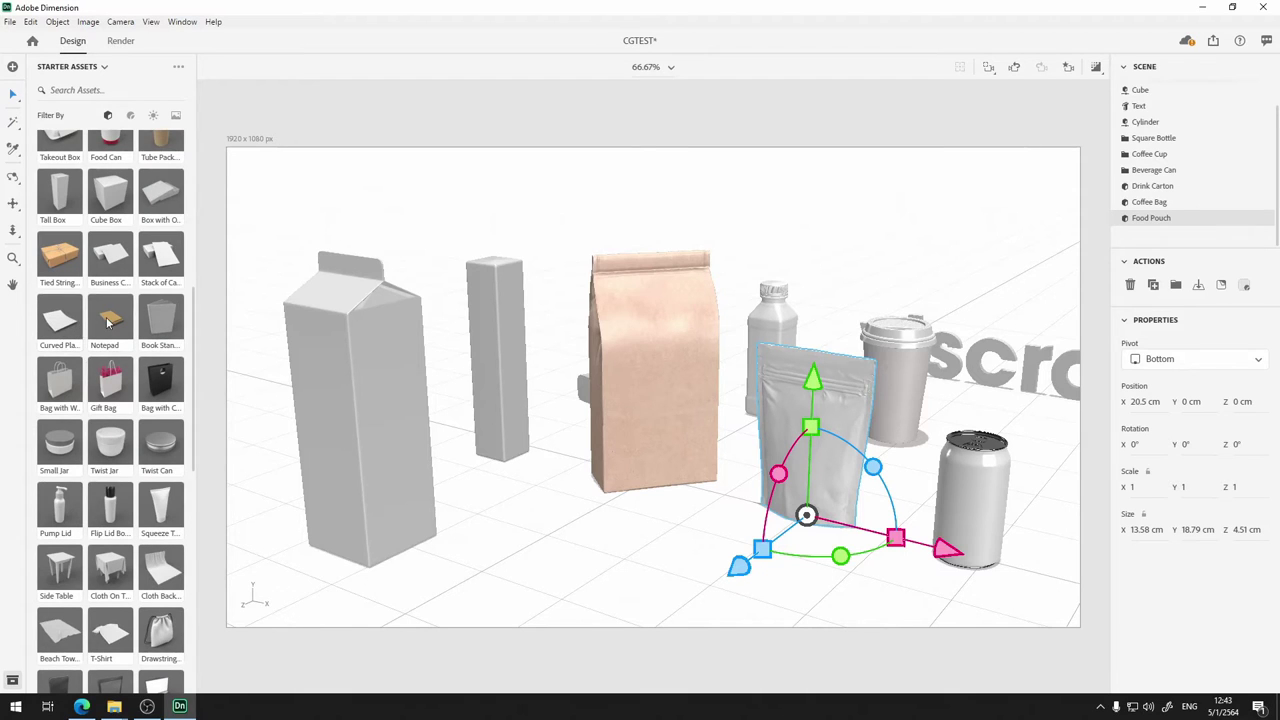
click(108, 322)
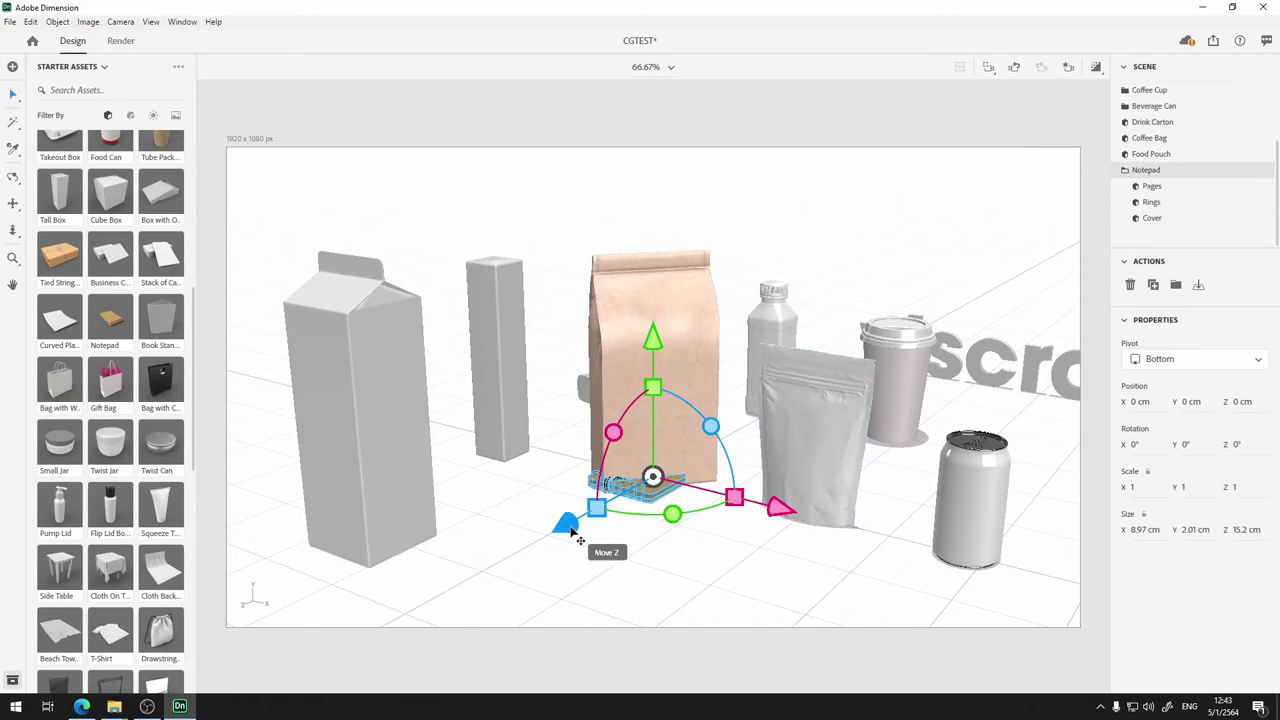
drag(566, 521, 380, 624)
click(667, 570)
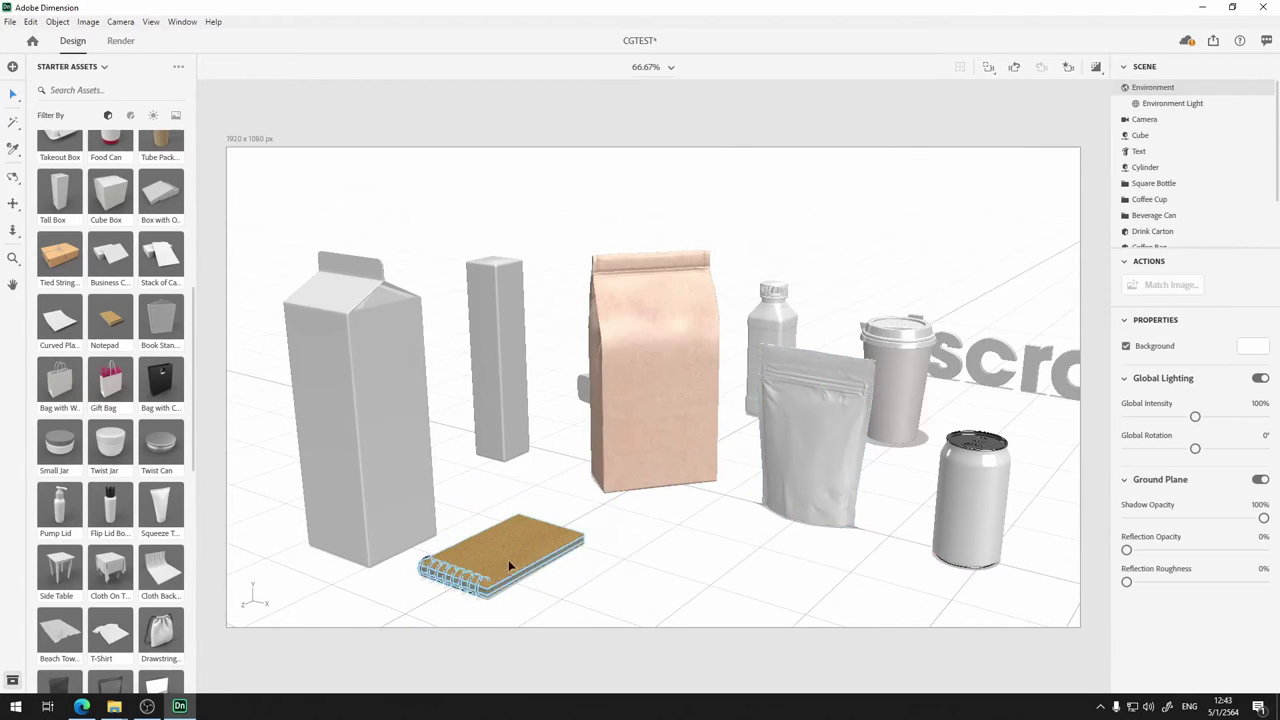
Scale the Notepad to 2.1 along X and 0.8 along Z
click(556, 560)
drag(574, 586, 647, 638)
click(757, 591)
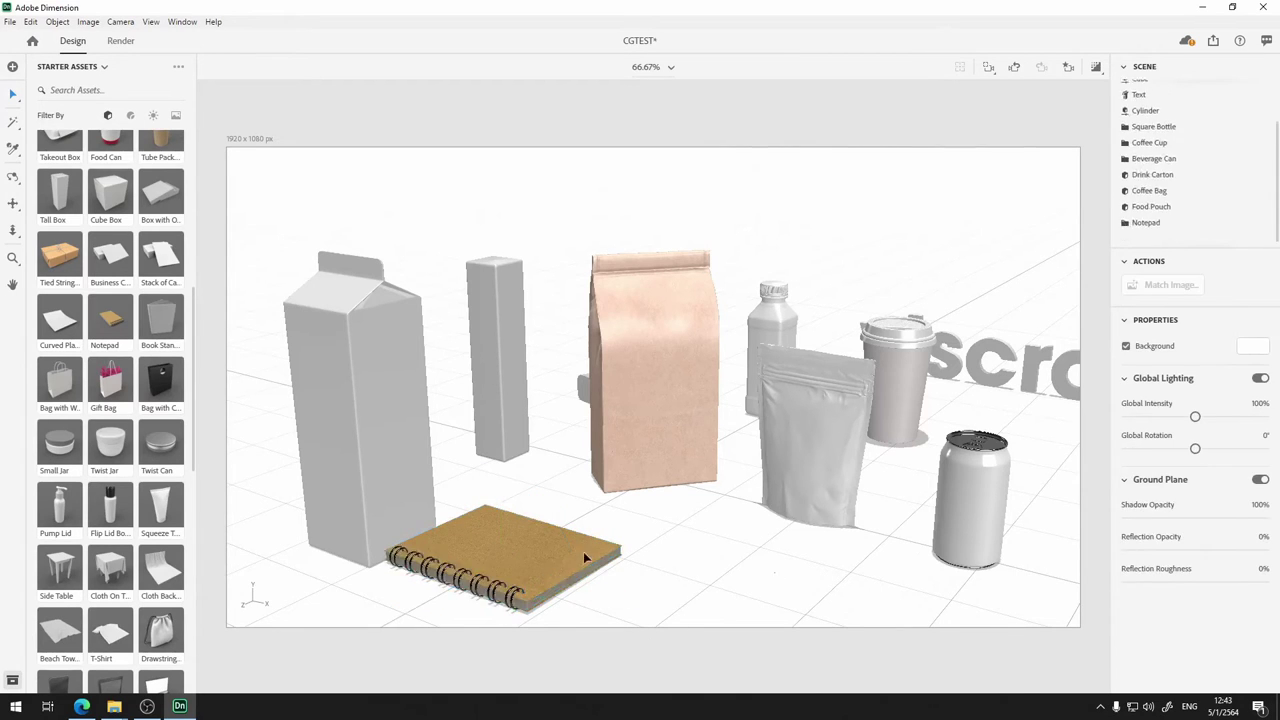
click(510, 565)
drag(434, 594, 438, 606)
click(674, 550)
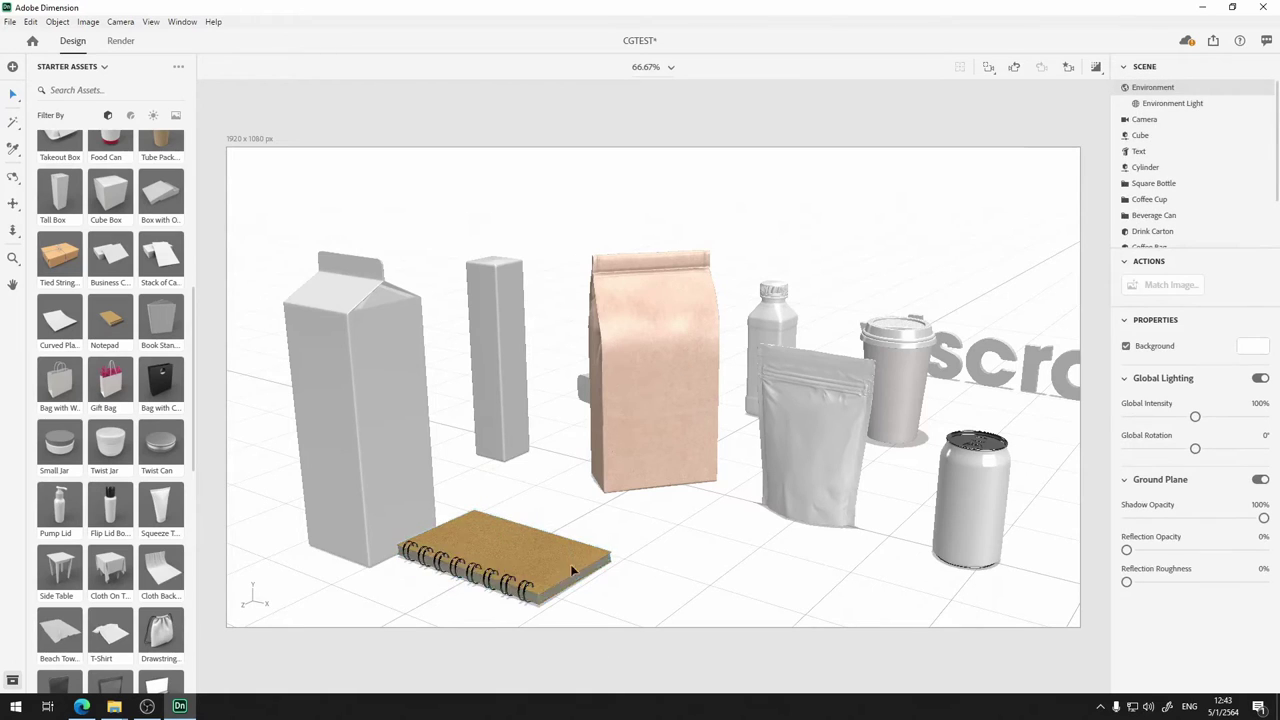
click(533, 566)
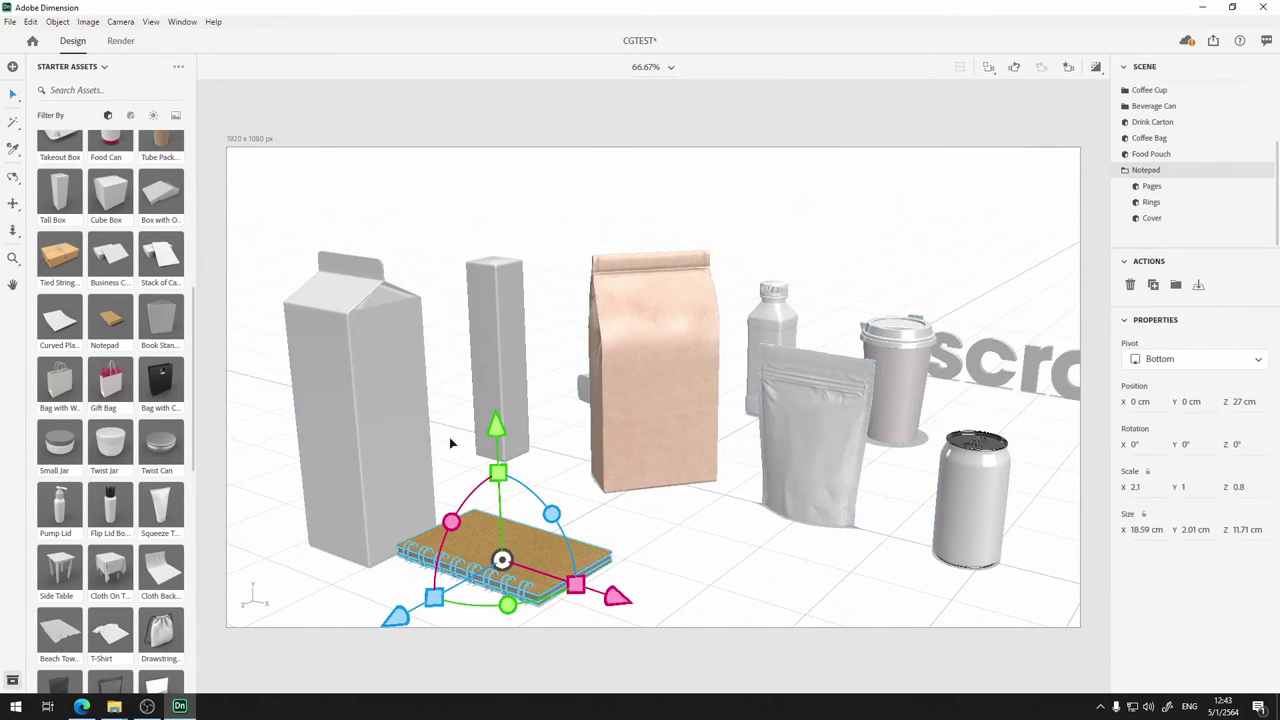
Move the Coffee Bag back behind the tall cube, to X -50.1 cm and Z -42 cm
scroll(168, 547, down, 5)
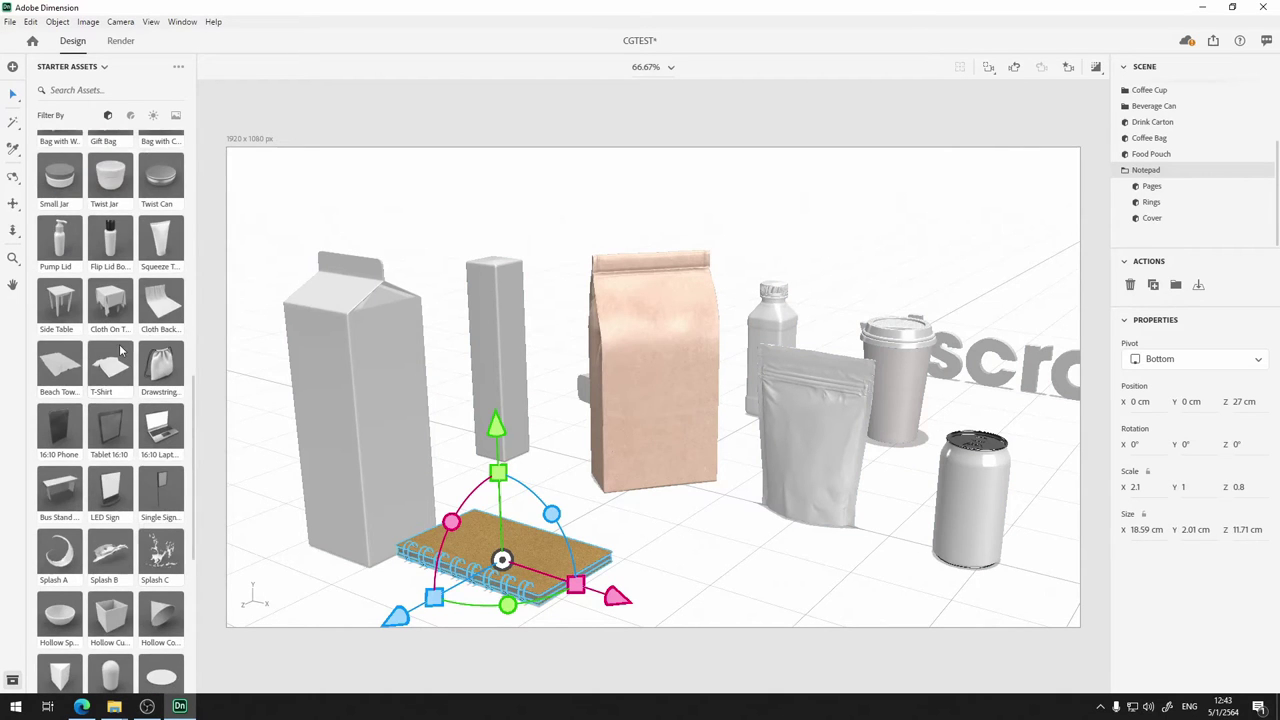
click(677, 403)
drag(706, 560, 598, 360)
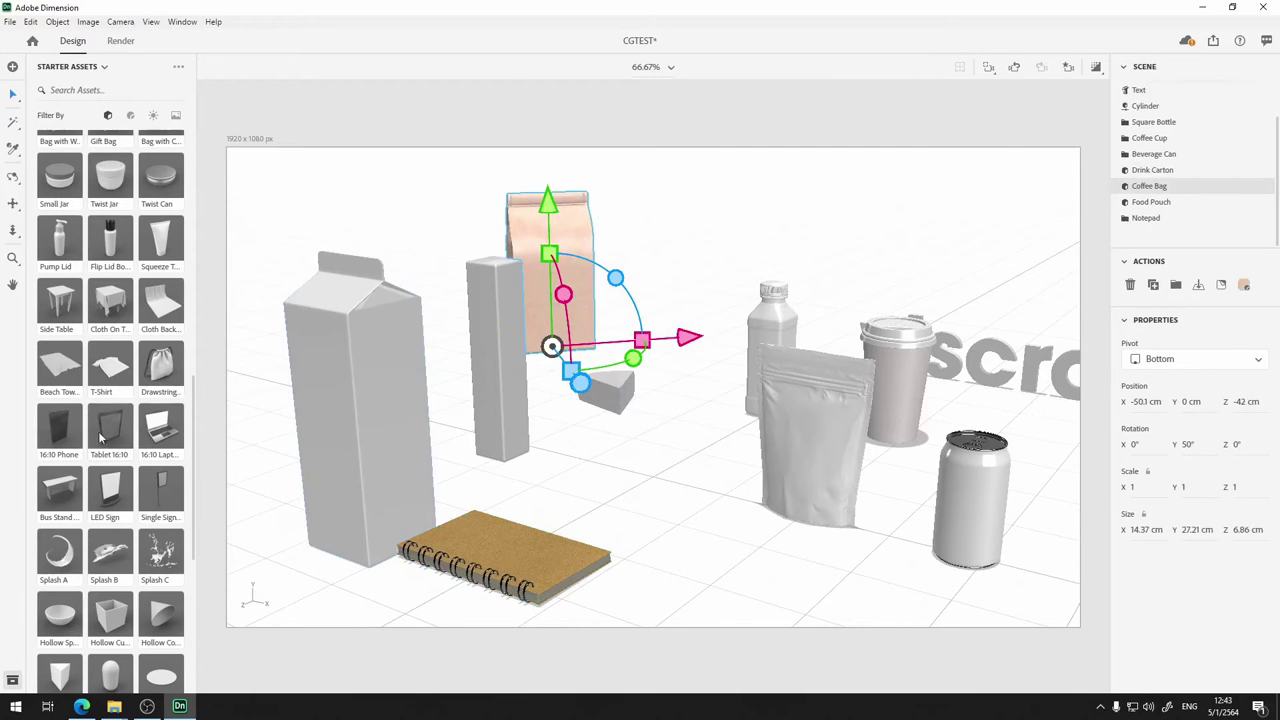
Add a Tablet 16:10 model to the scene and rotate it to 13° about Y
click(63, 435)
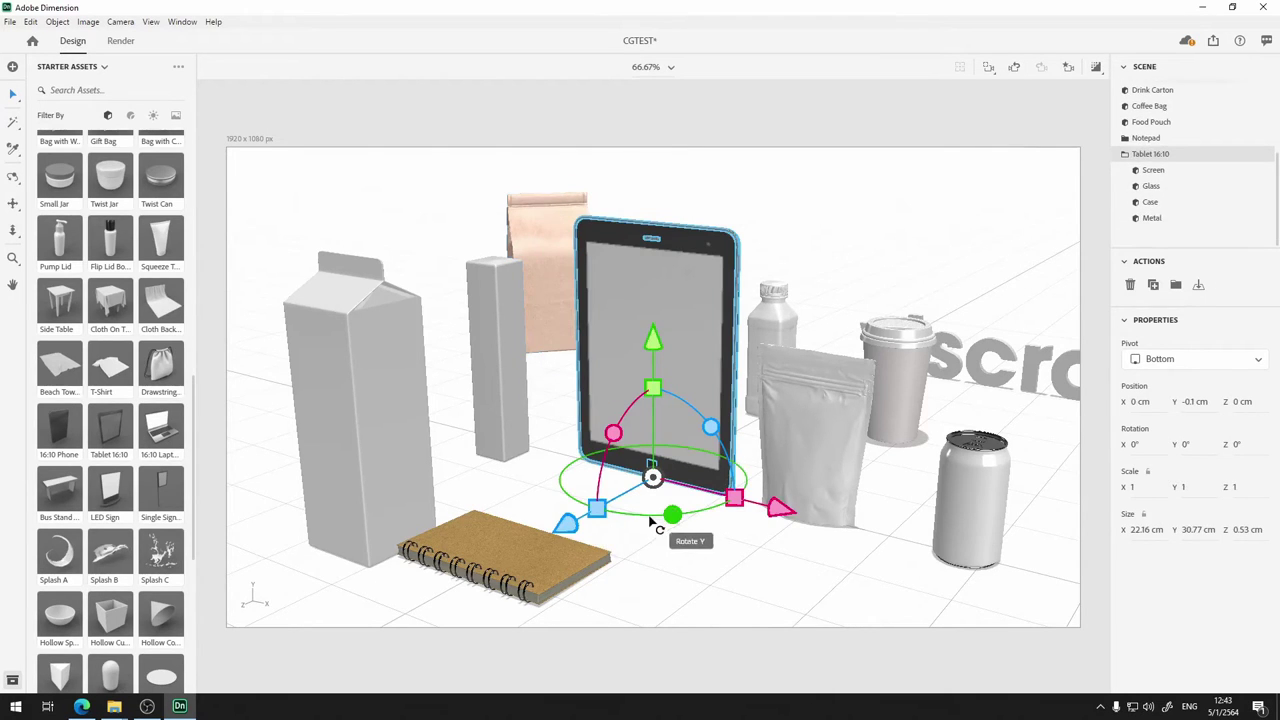
drag(632, 521, 654, 523)
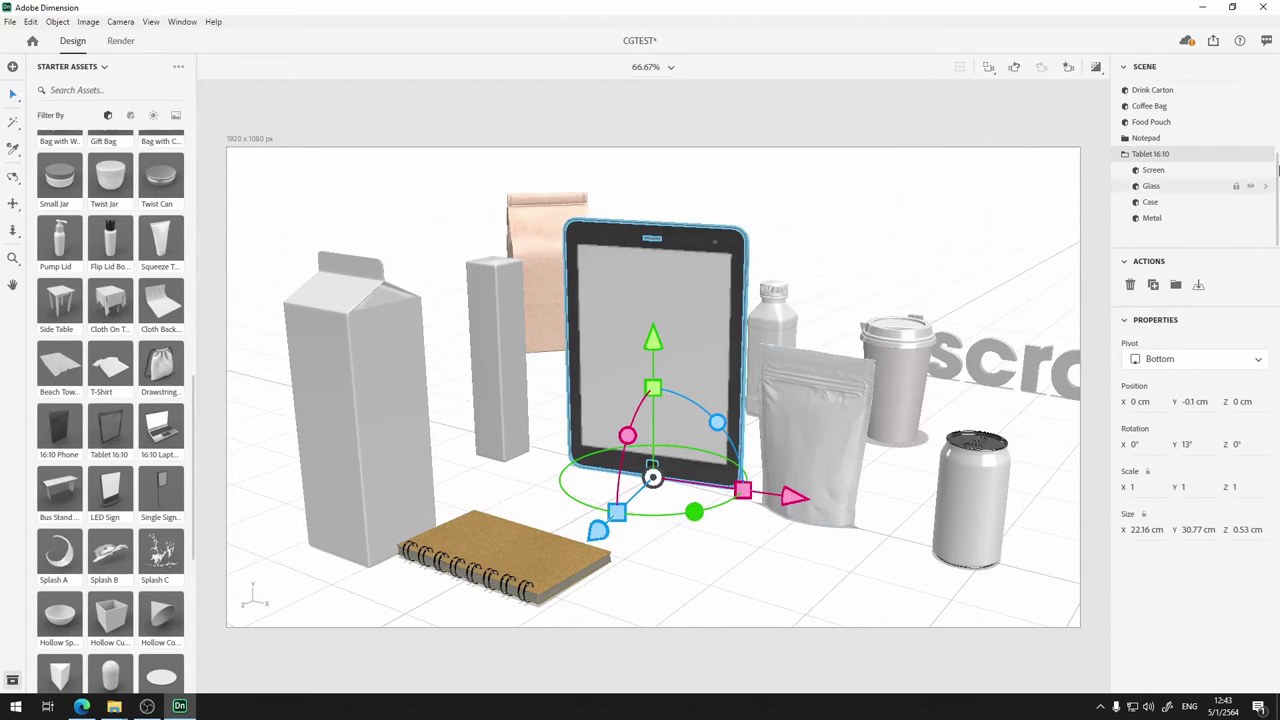
Scale the tablet's Screen part to 18.98 by 25.73 cm, and try scaling its Glass part along X
click(1187, 177)
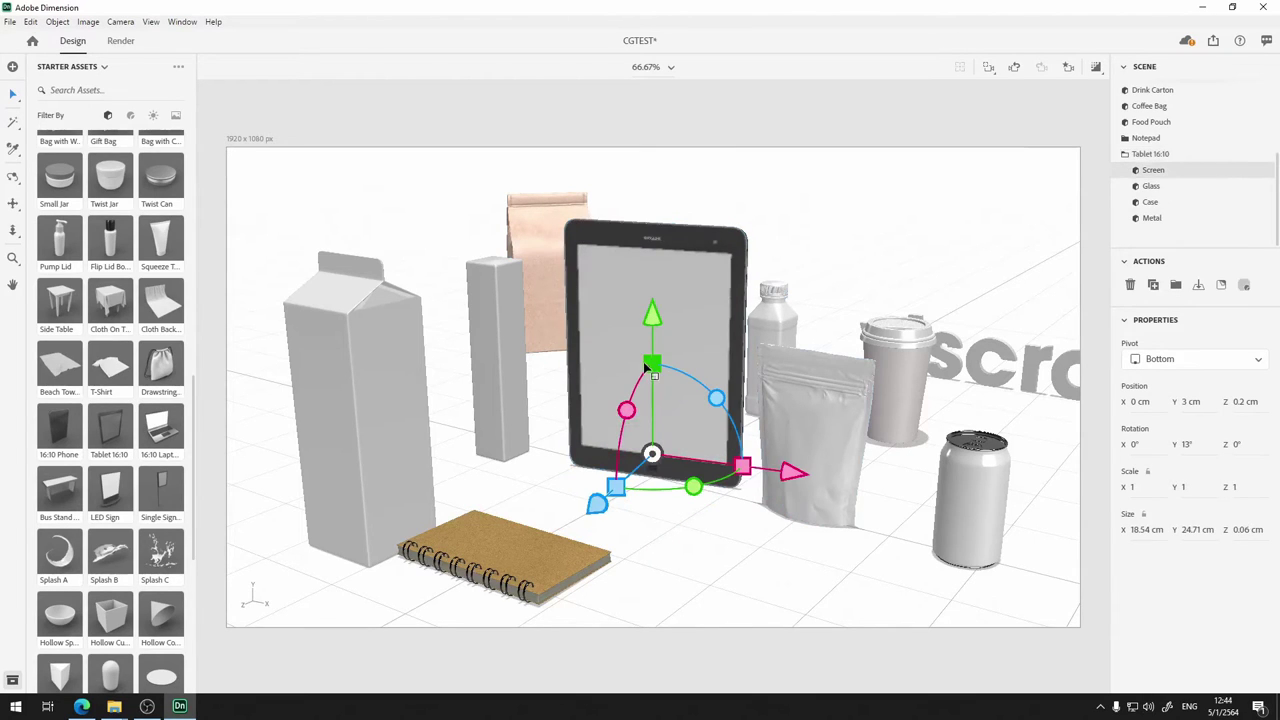
mouse_move(653, 364)
mouse_down()
mouse_move(655, 399)
mouse_move(652, 364)
mouse_up()
mouse_move(742, 466)
mouse_down()
mouse_move(758, 472)
mouse_move(744, 468)
mouse_up()
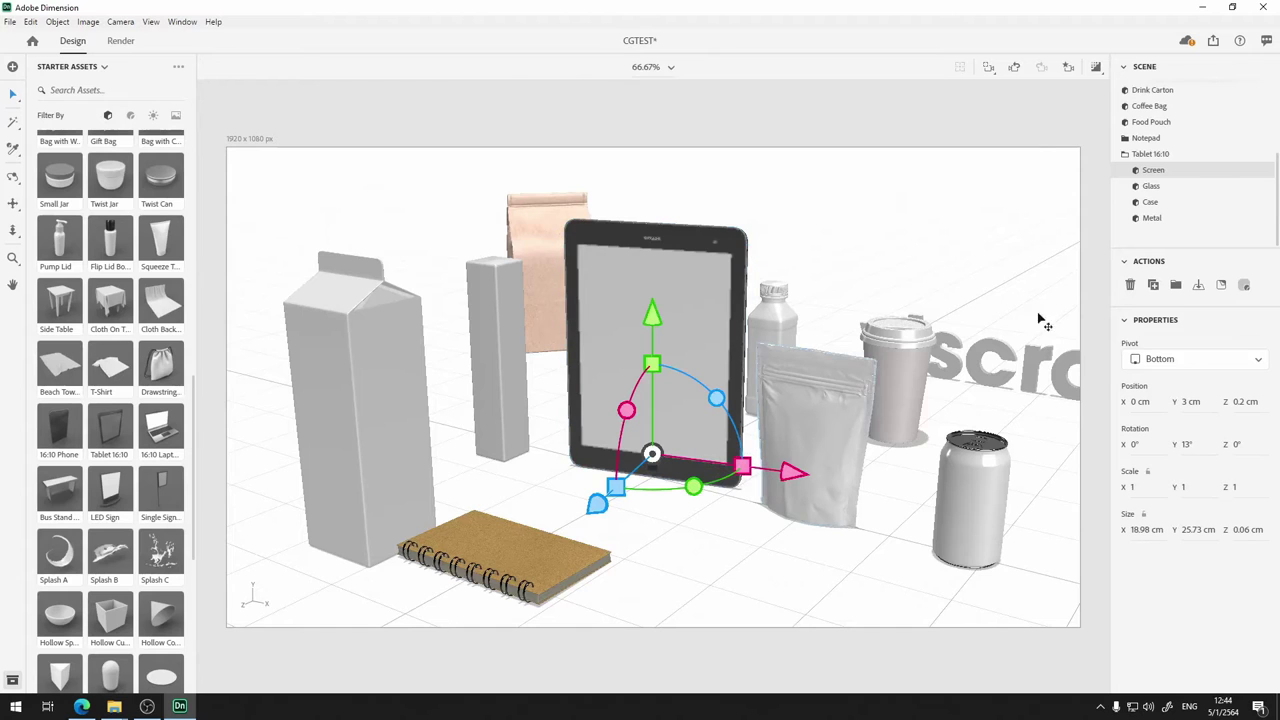
click(1172, 187)
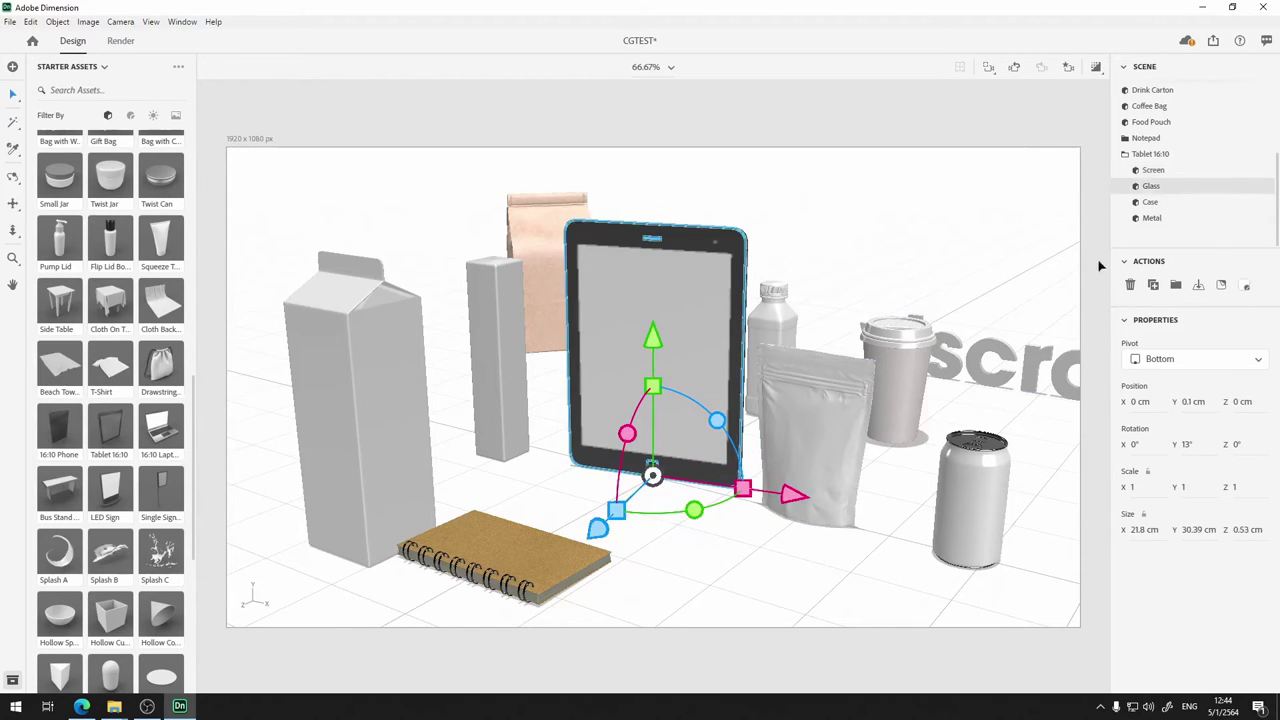
drag(742, 490, 748, 487)
key(ctrl+z)
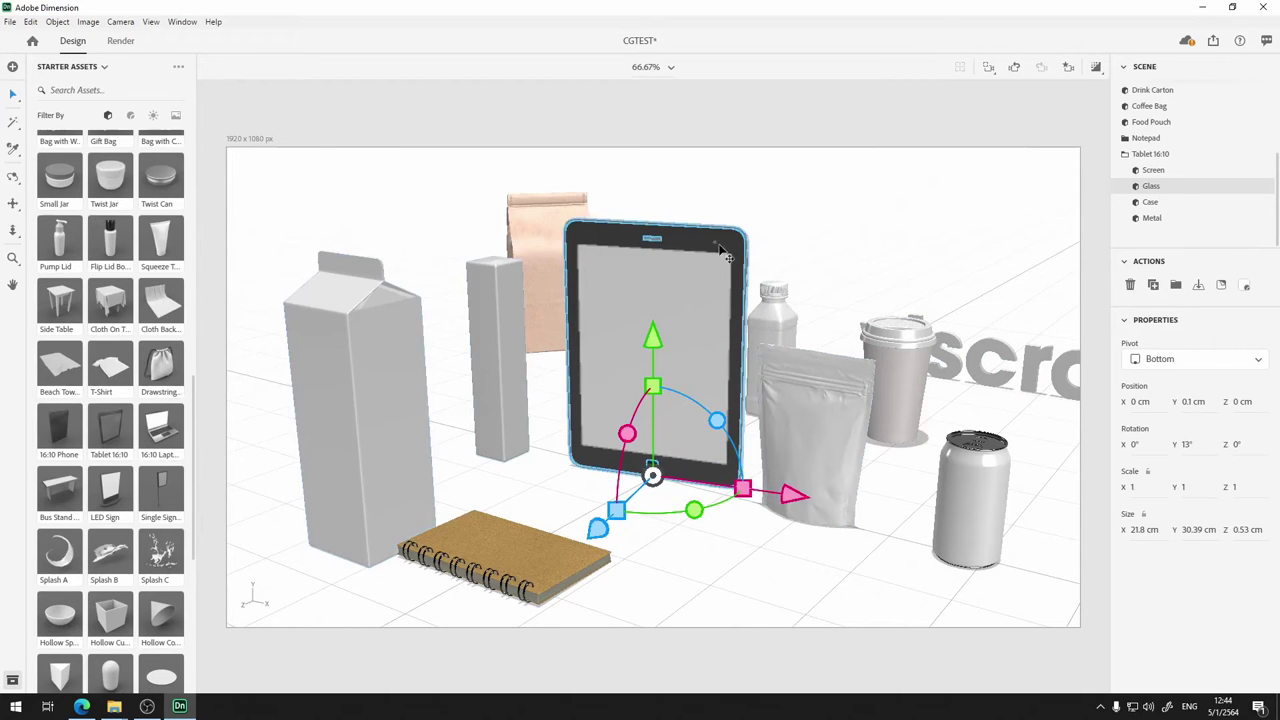
Delete the whole Tablet 16:10 model from the scene
click(765, 243)
click(688, 268)
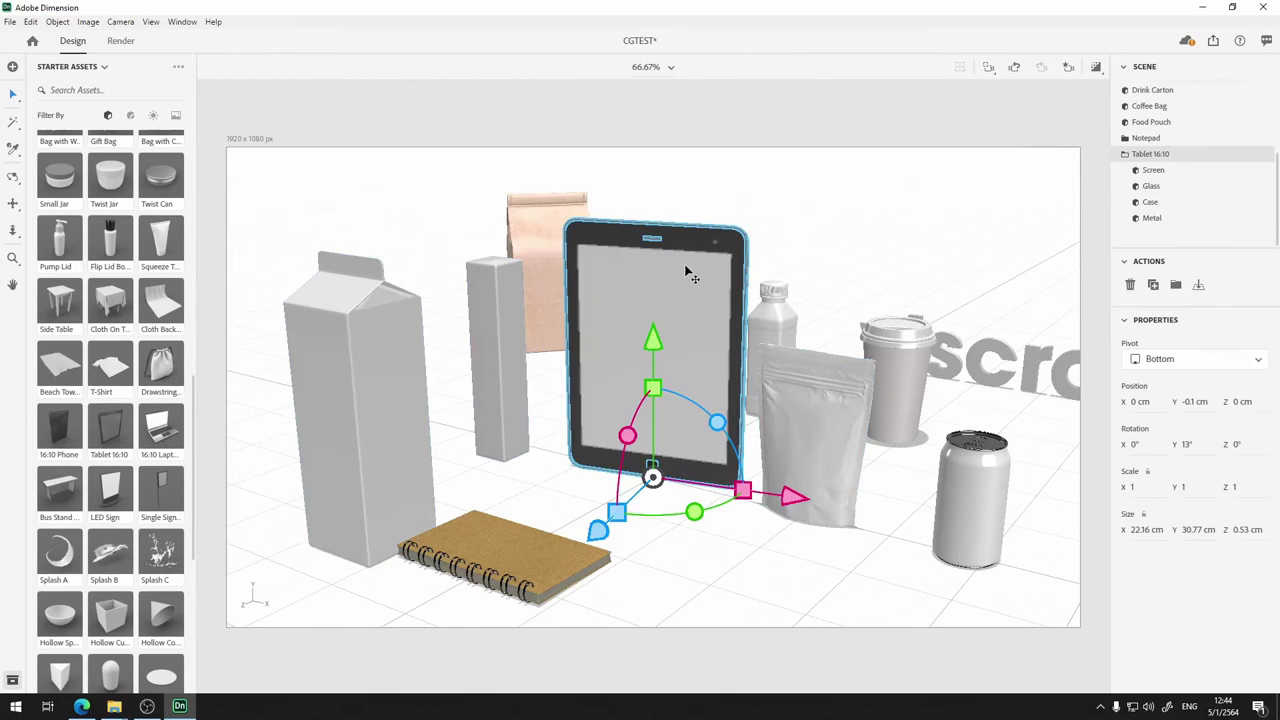
key(Delete)
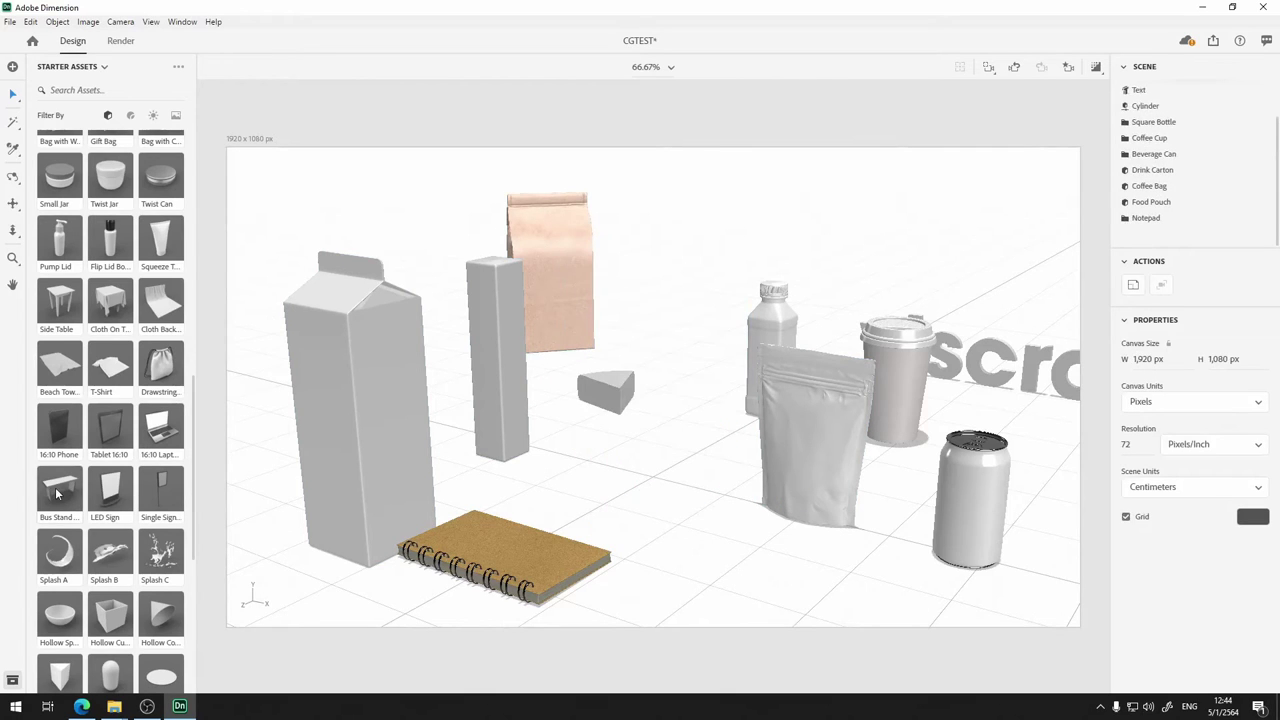
Add a 16:10 Phone model to the scene and delete it again
click(157, 438)
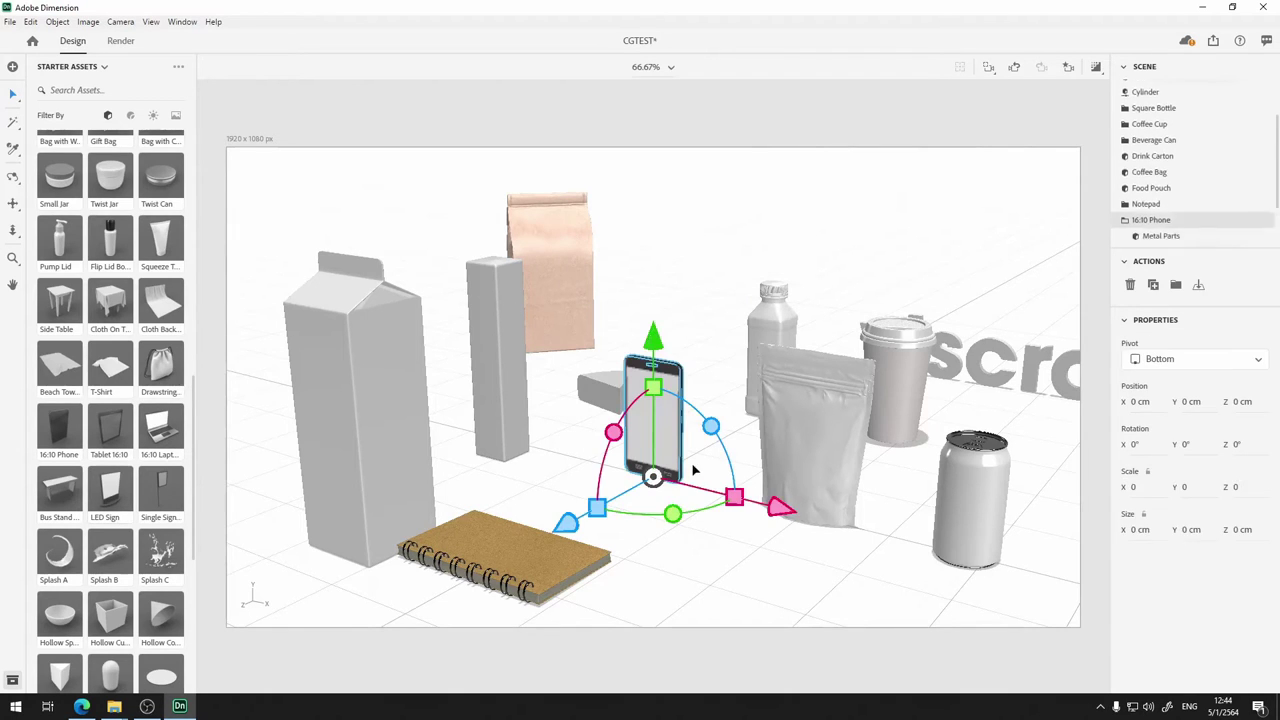
click(669, 562)
click(646, 457)
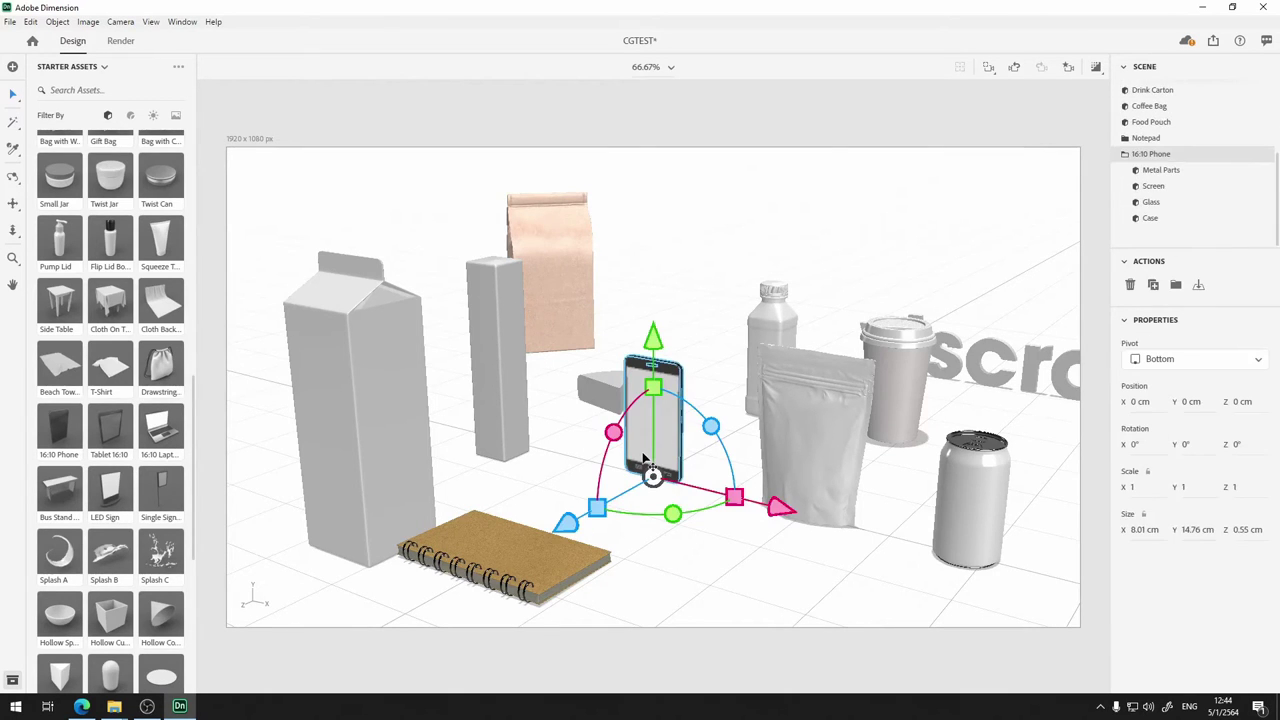
key(Delete)
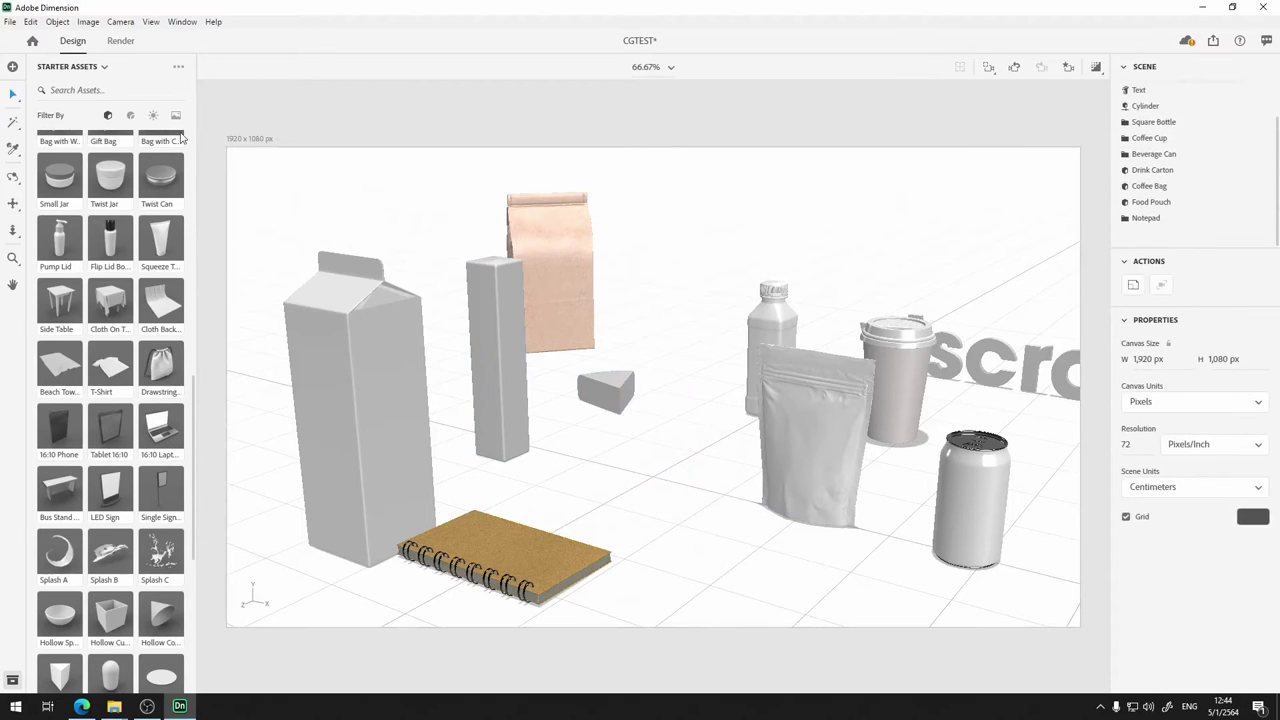
Check which file formats can be imported as a 3D model, and cancel the import
click(13, 69)
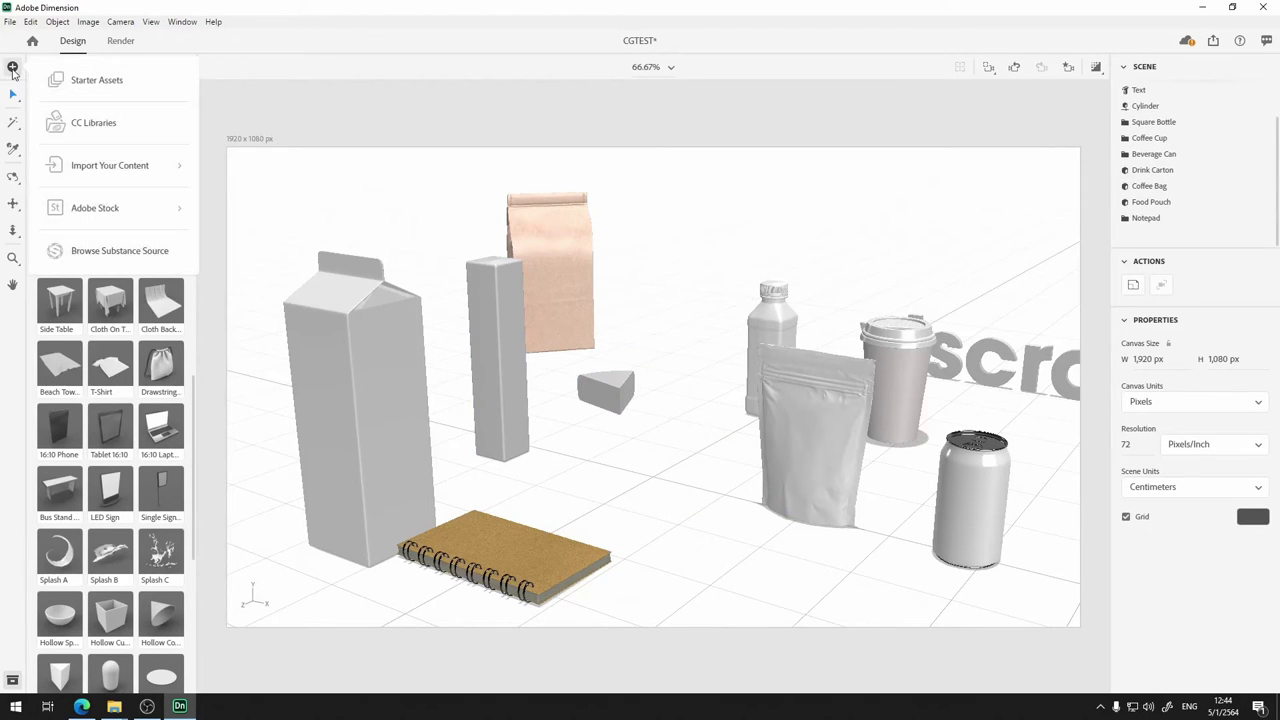
click(148, 175)
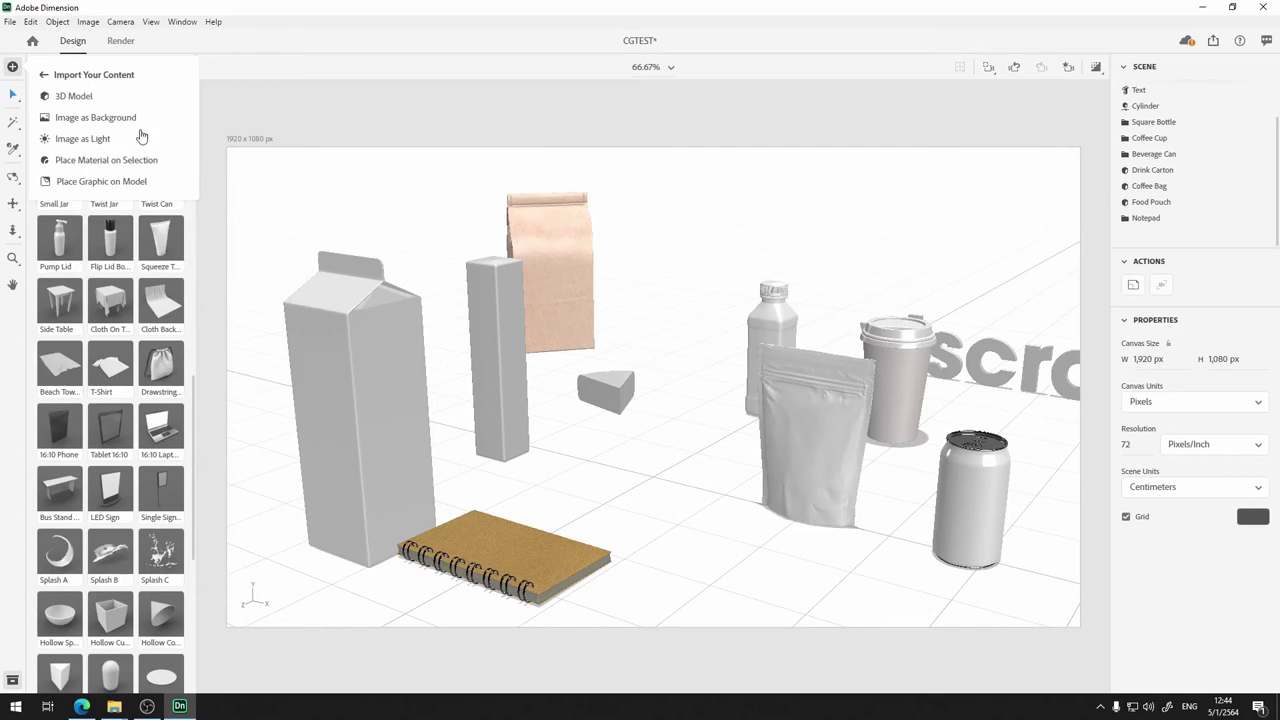
click(73, 97)
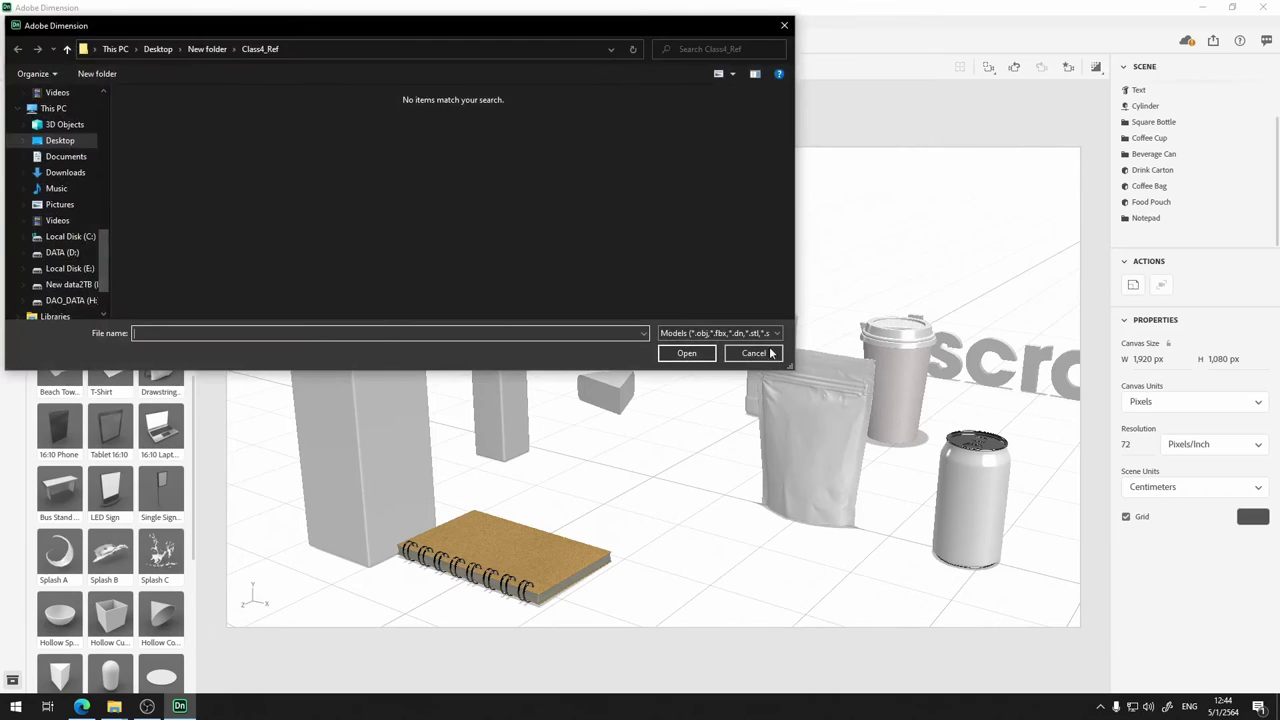
click(720, 333)
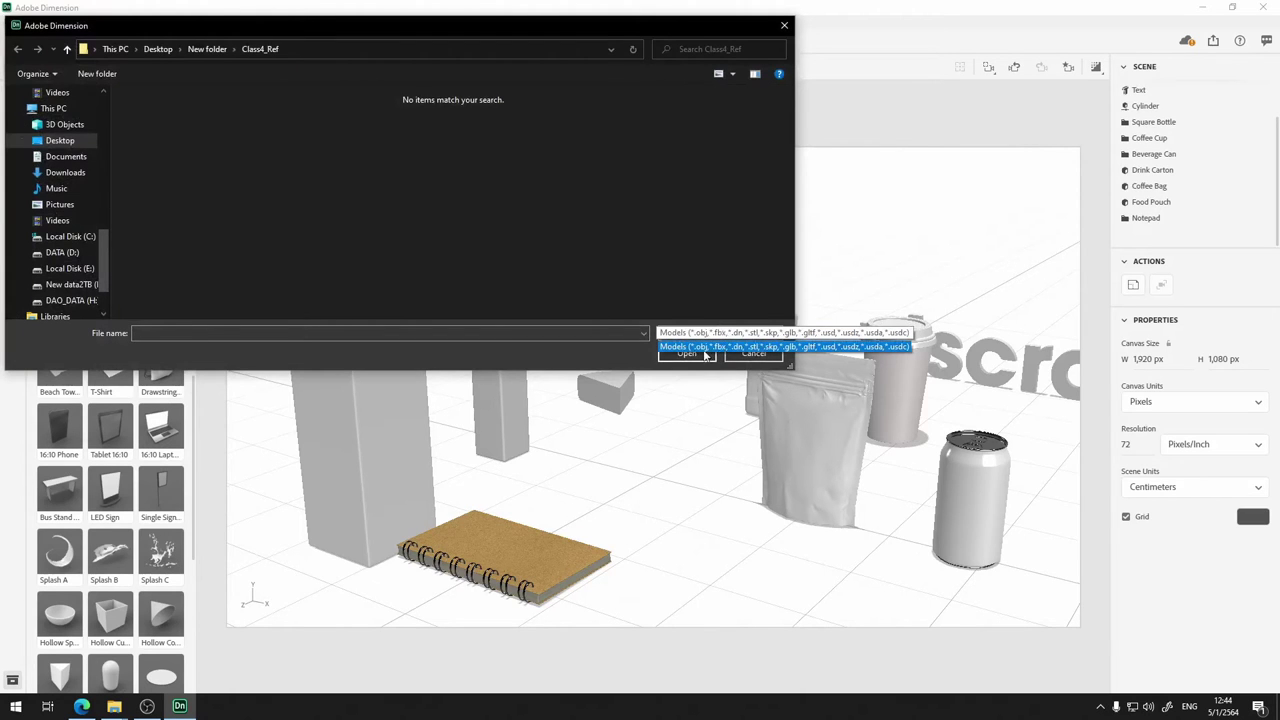
click(593, 345)
click(756, 355)
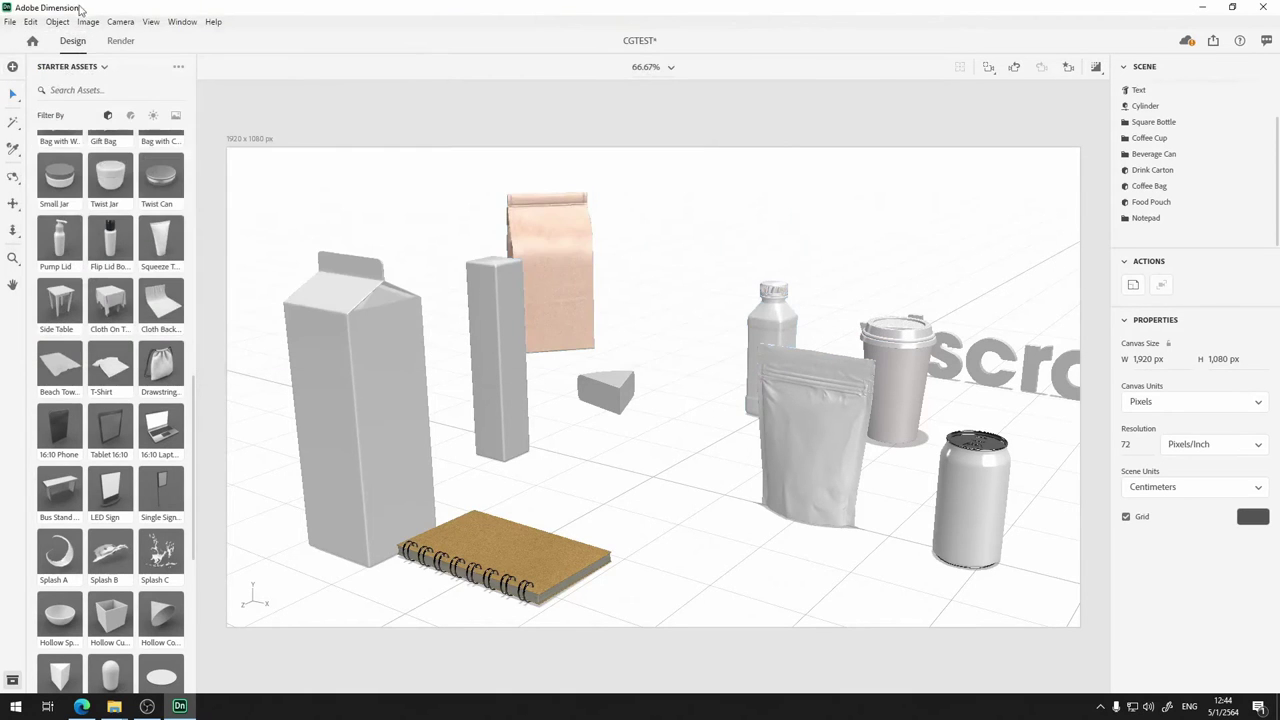
Select all the models, shapes and text in the scene and delete them
click(13, 67)
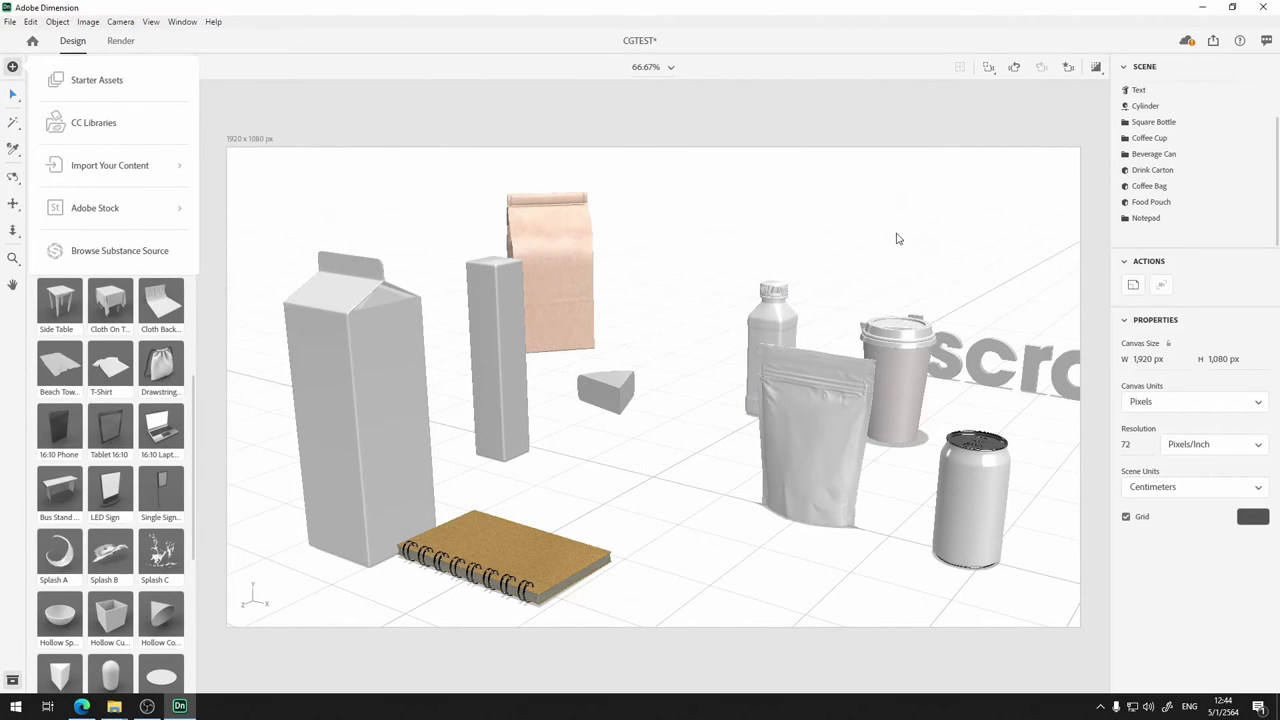
drag(1038, 207, 226, 594)
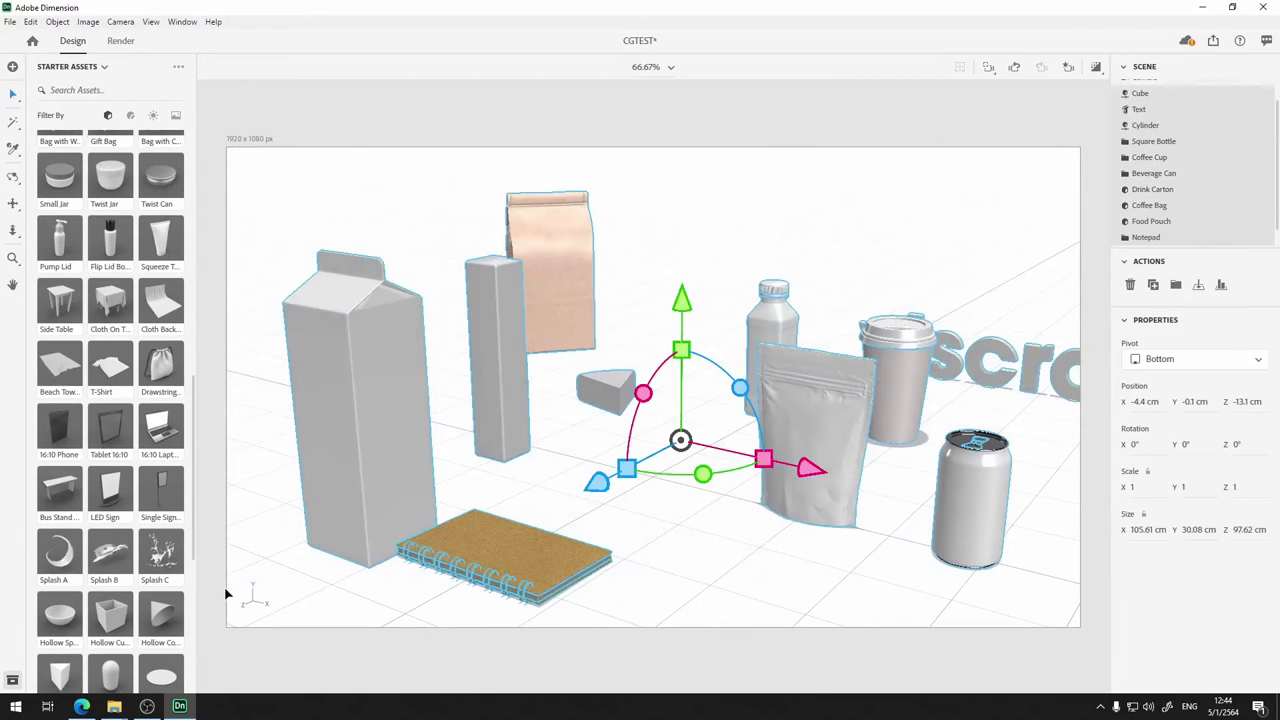
key(Delete)
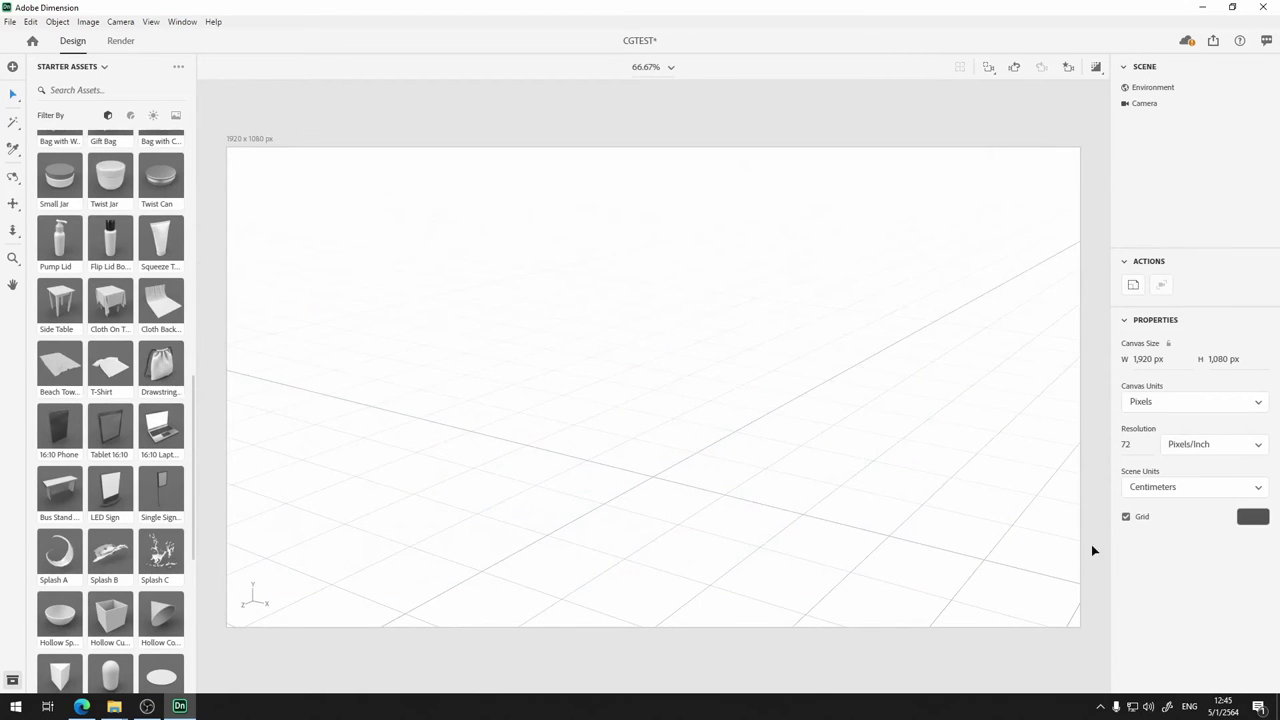
Add the Food Can starter model to the empty scene and frame it in a close view
right_drag(1006, 506, 900, 405)
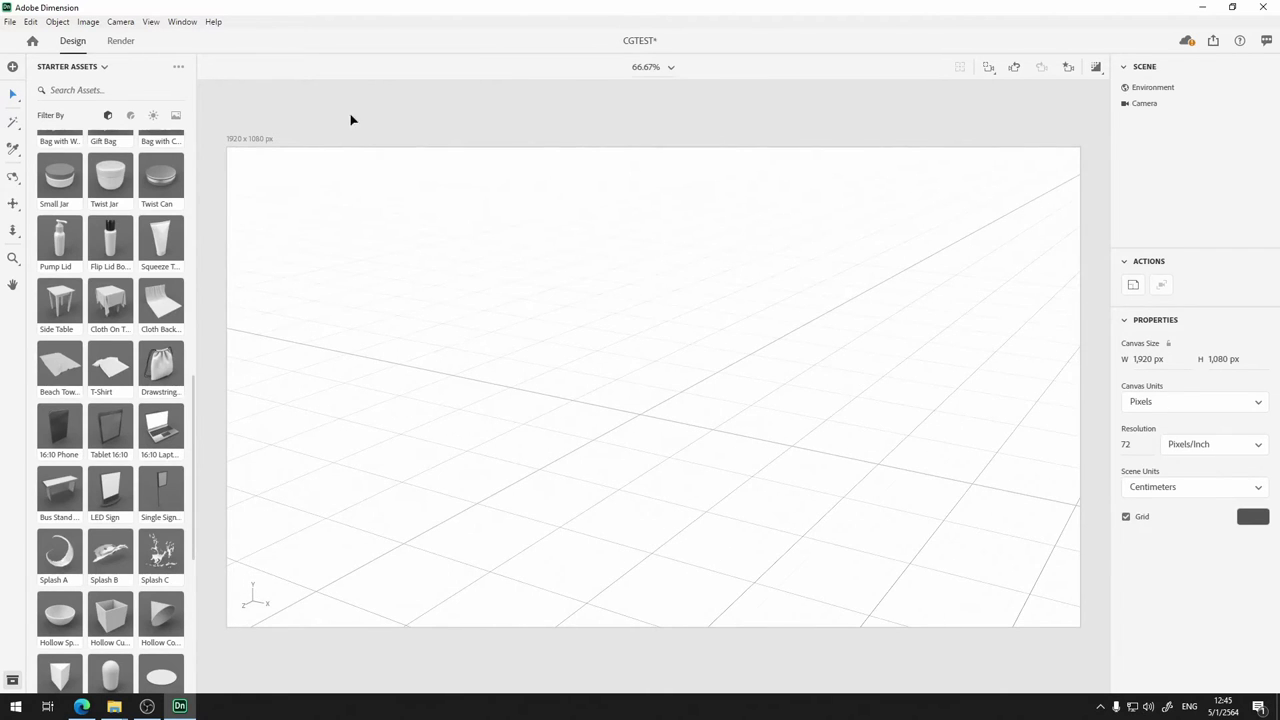
scroll(110, 232, up, 10)
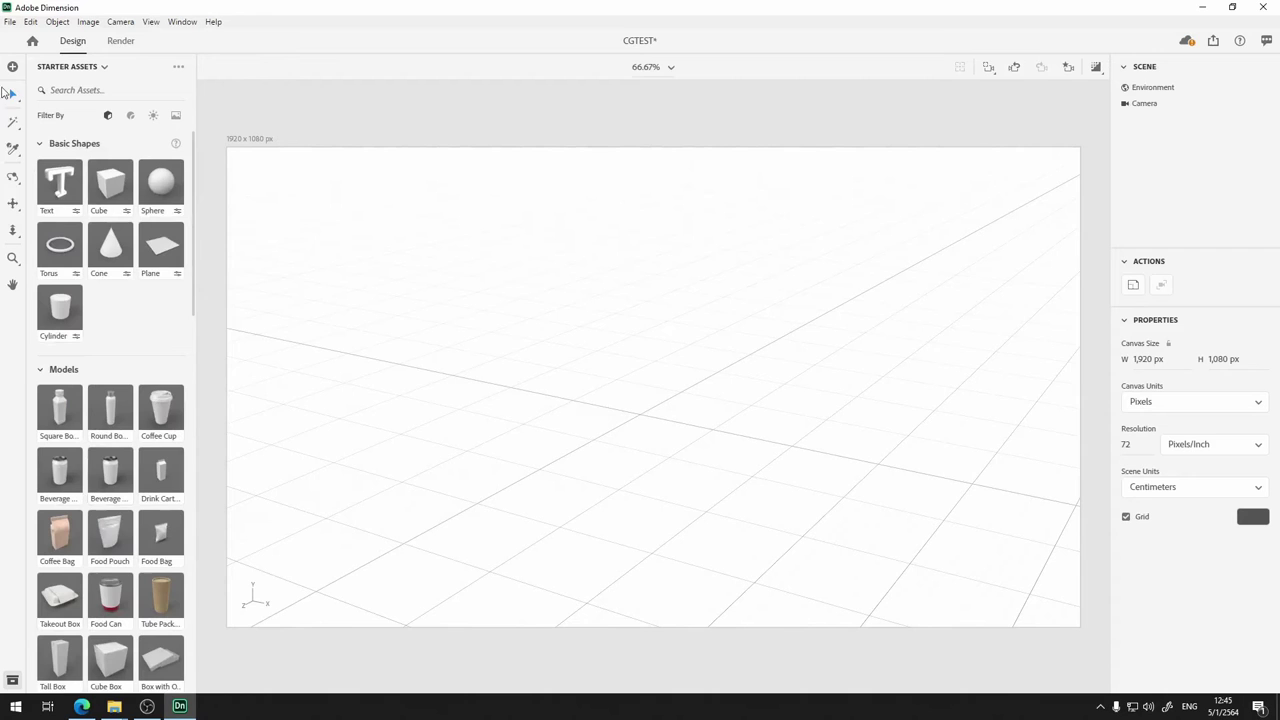
scroll(98, 337, down, 3)
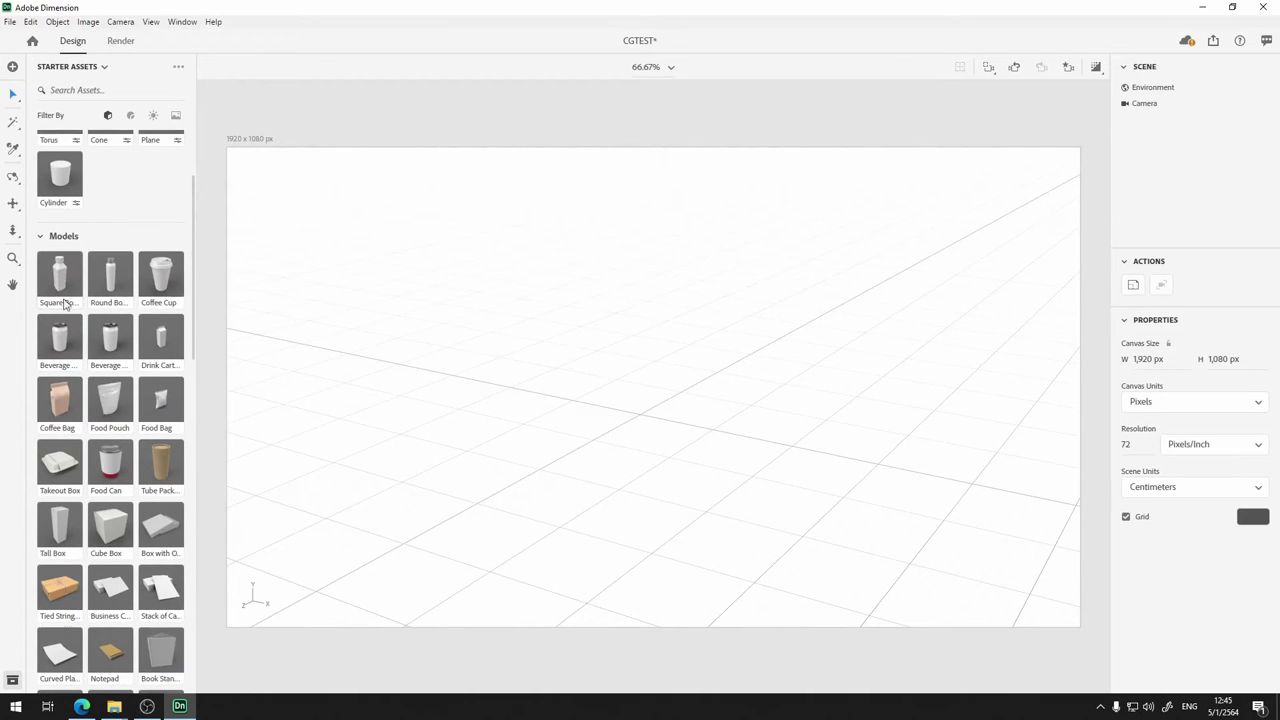
scroll(82, 346, down, 3)
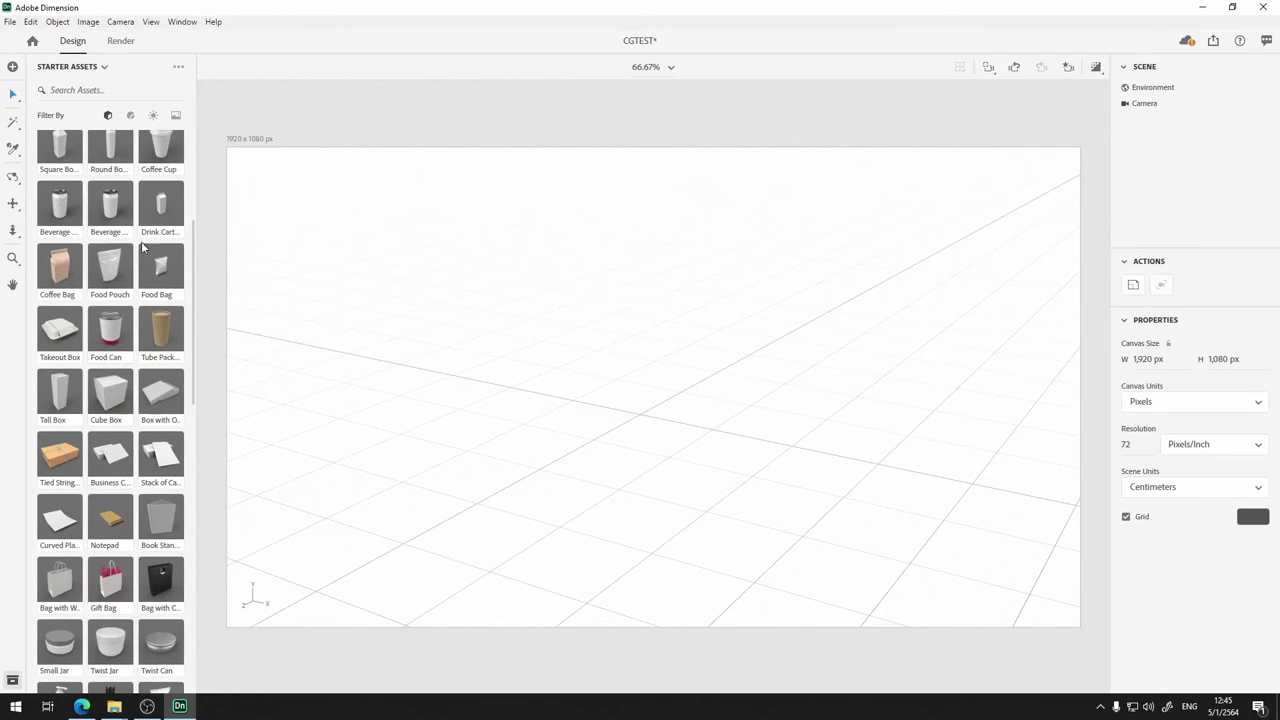
scroll(120, 390, down, 8)
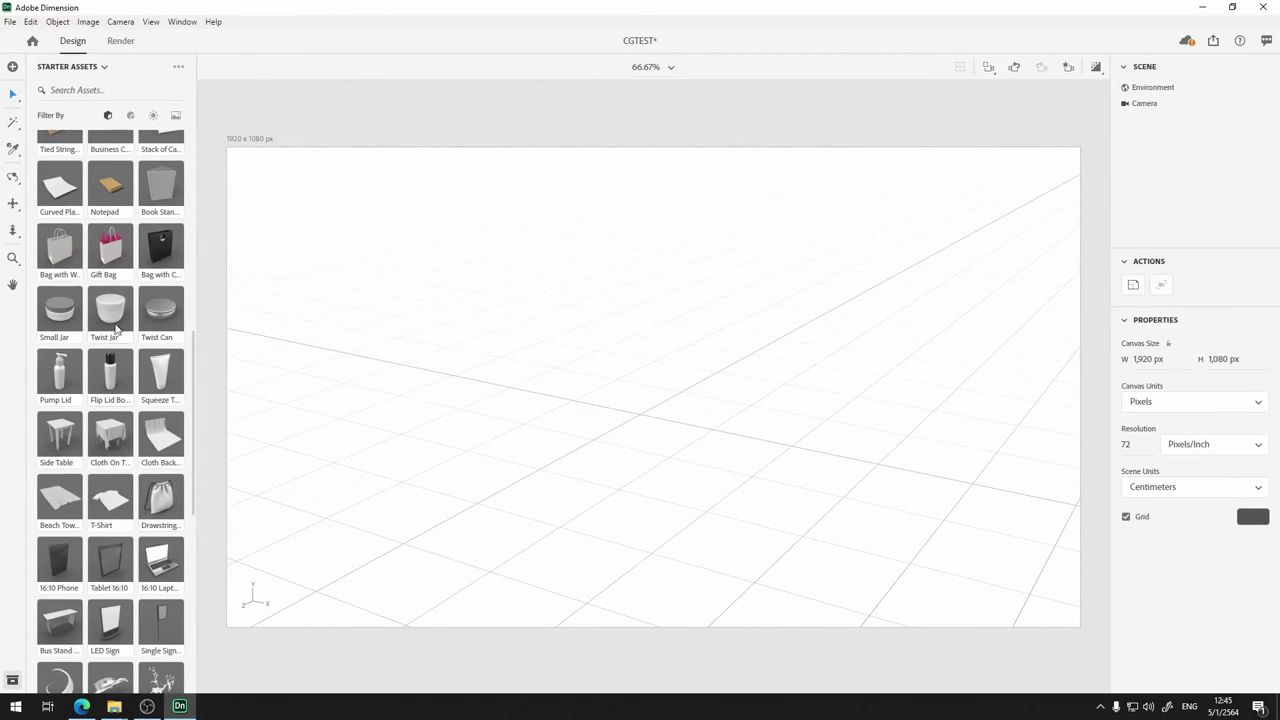
scroll(66, 313, up, 8)
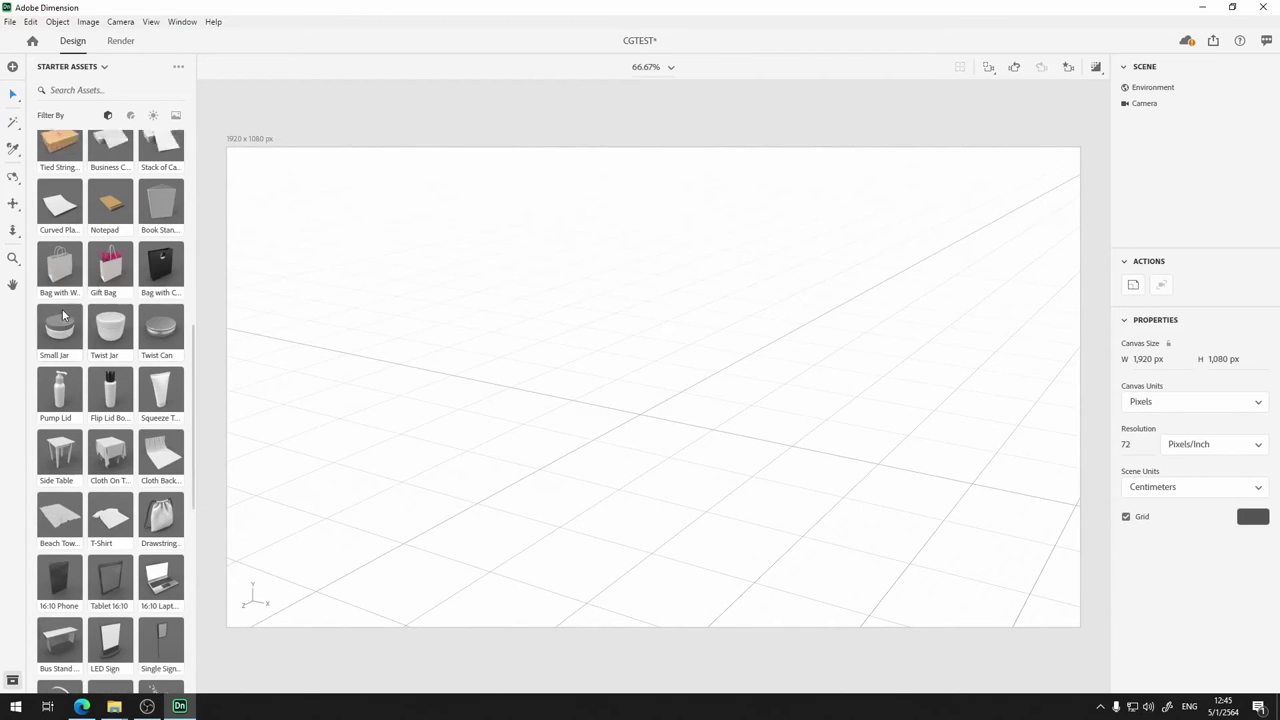
scroll(63, 315, up, 3)
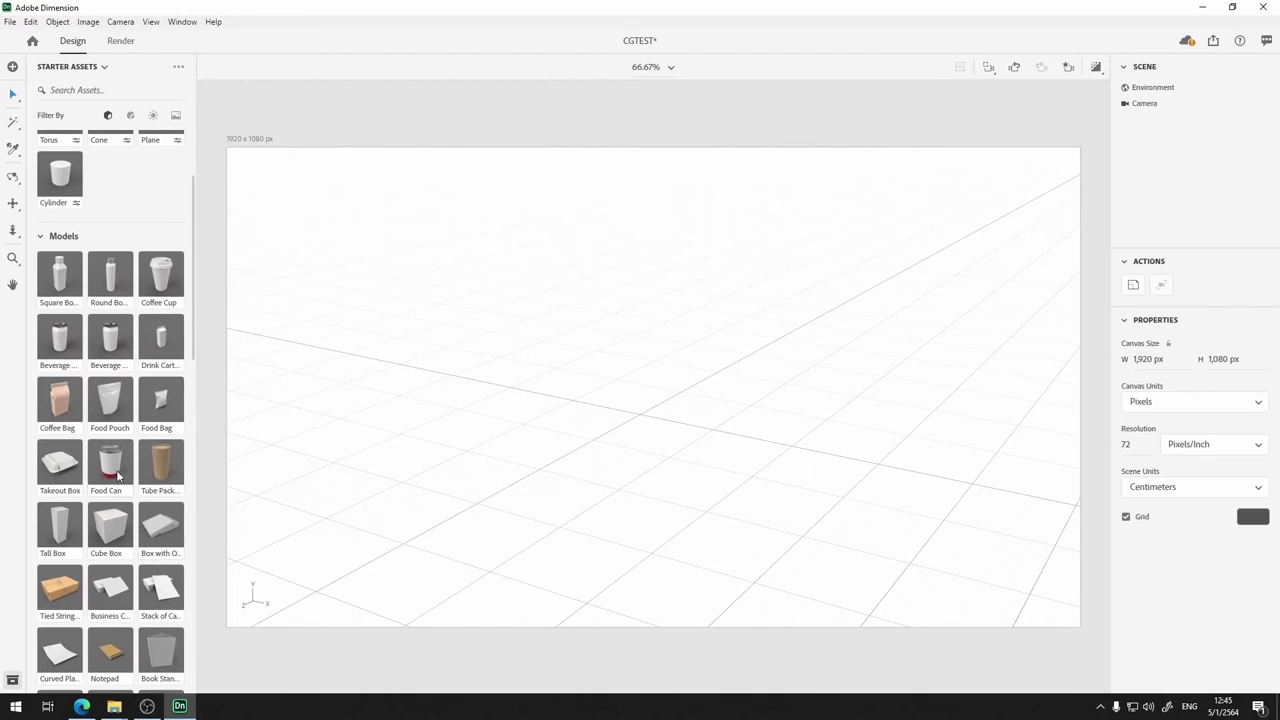
click(118, 478)
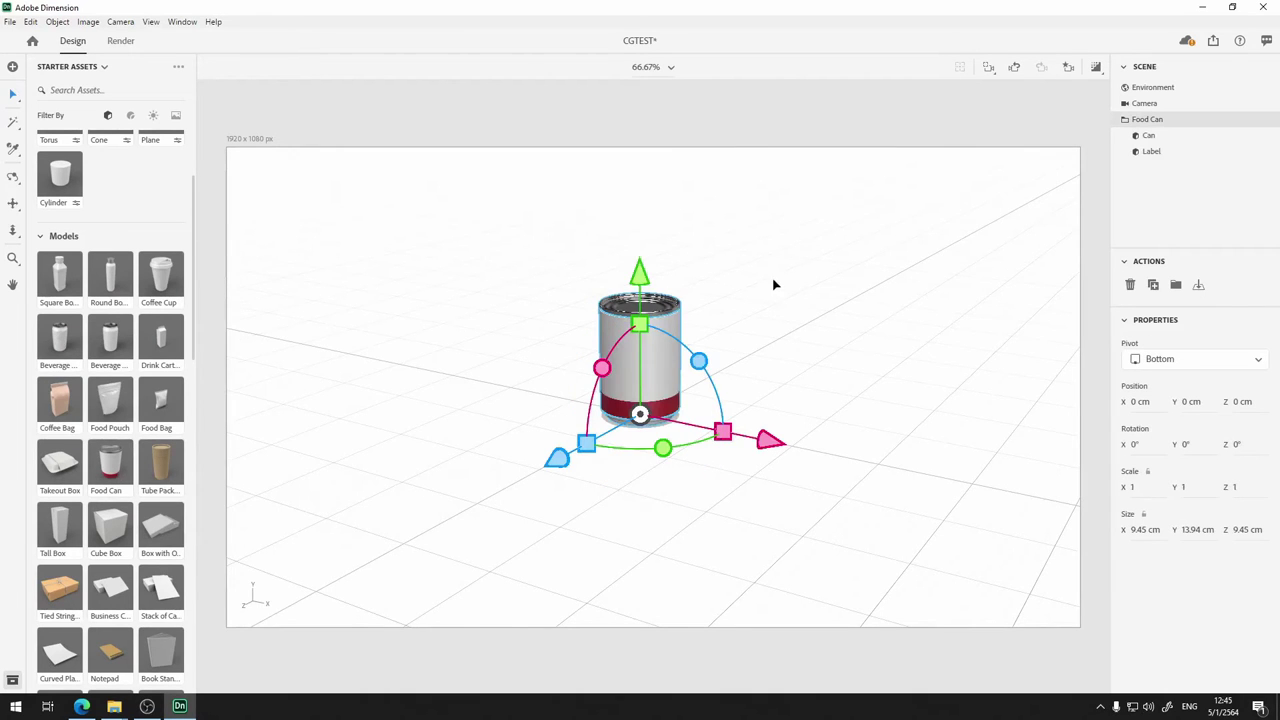
scroll(756, 344, up, 4)
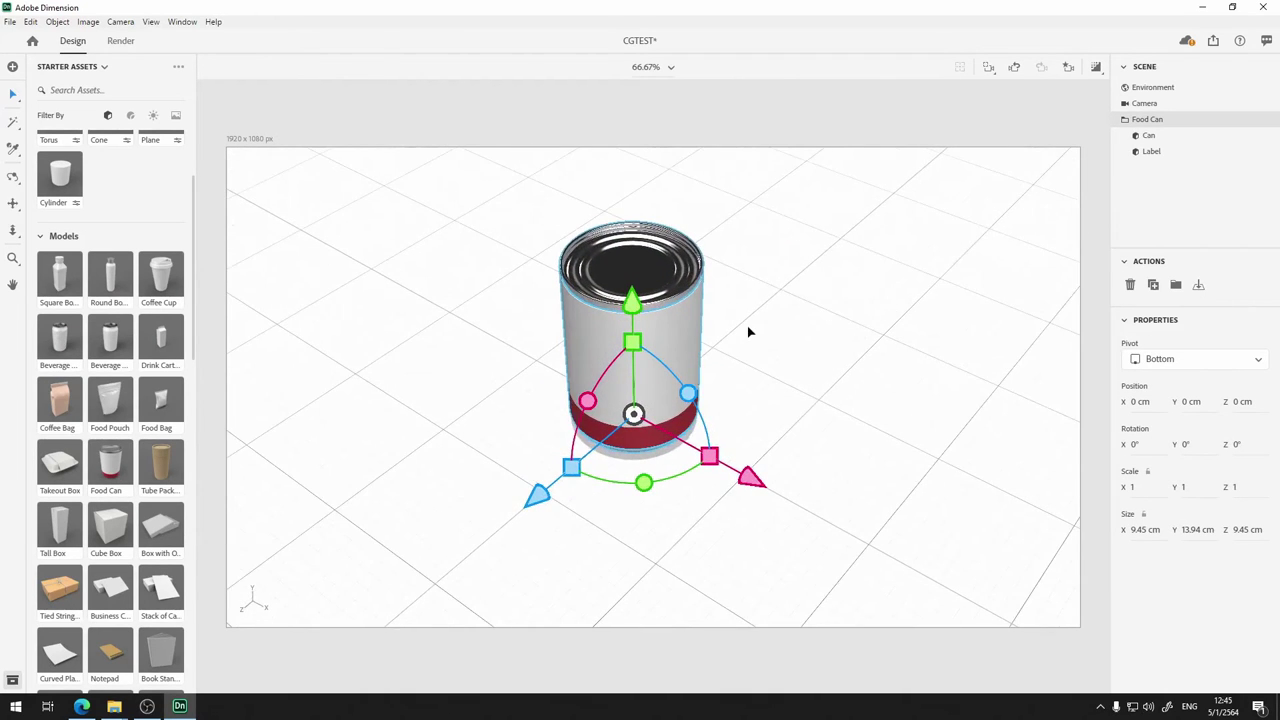
mouse_move(747, 325)
mouse_down()
mouse_move(734, 237)
mouse_move(729, 374)
mouse_move(733, 331)
mouse_move(763, 323)
mouse_up()
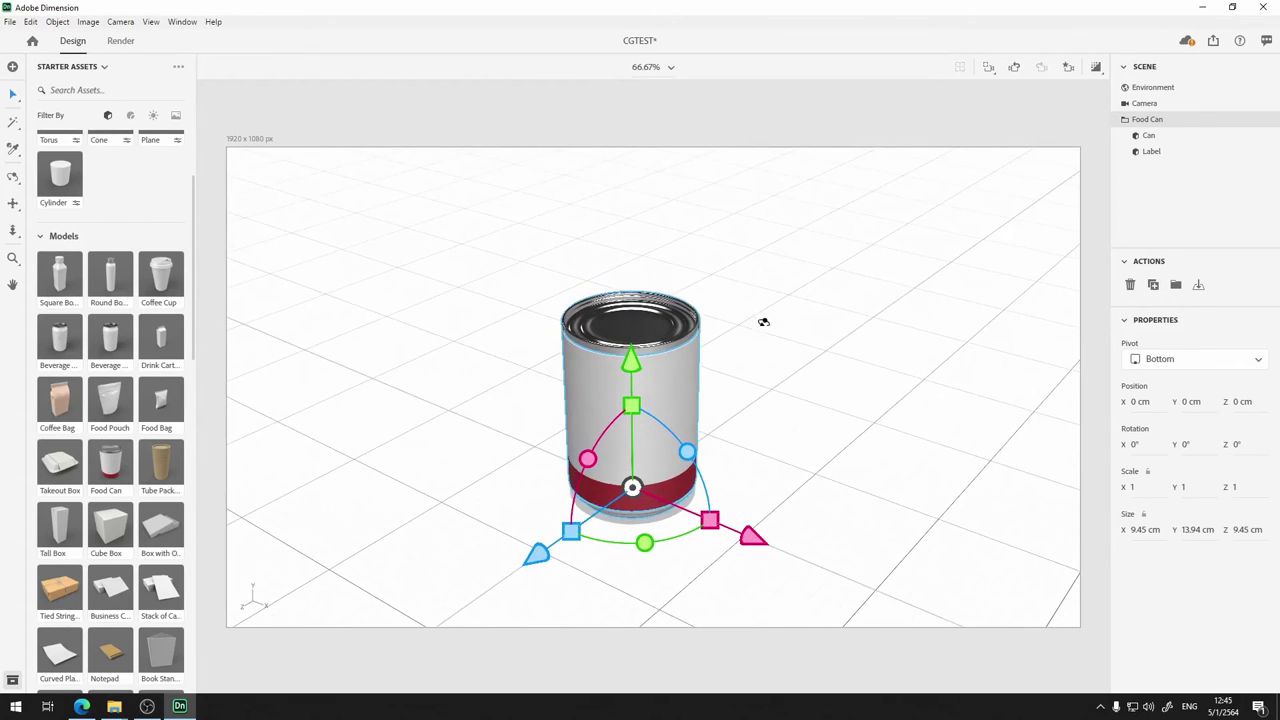
click(479, 398)
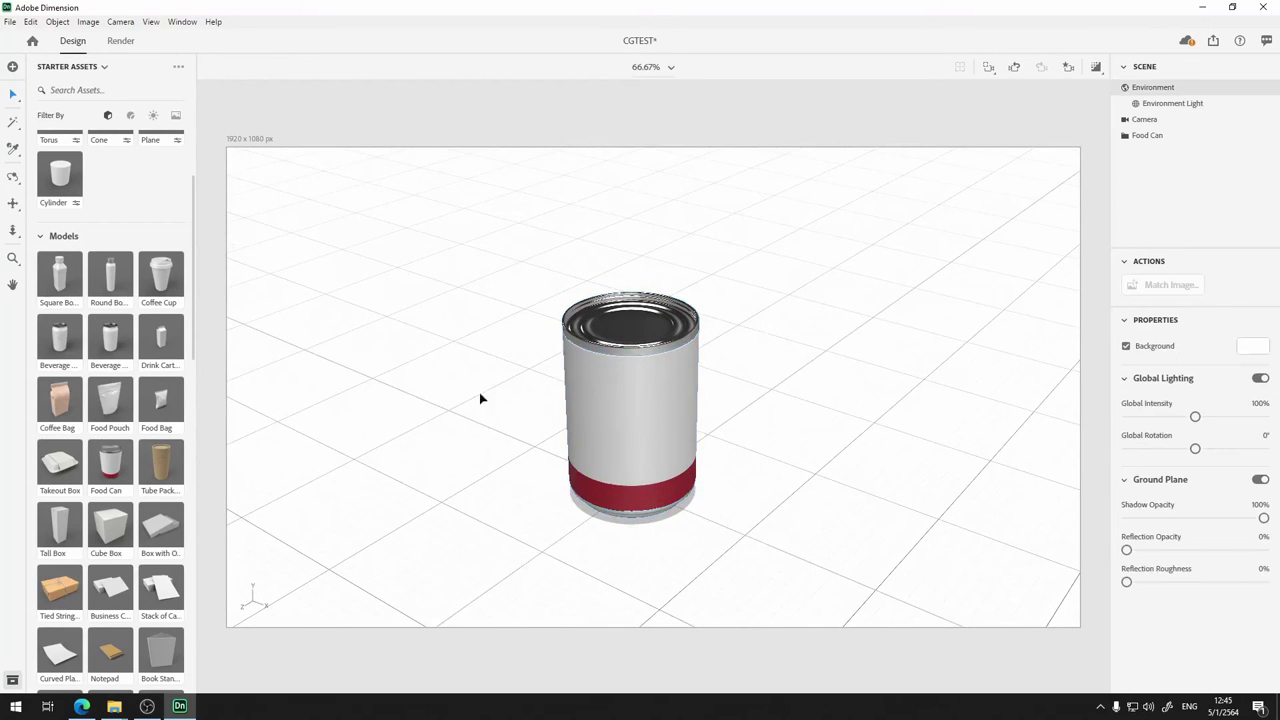
Apply the standard Glass material to the whole Food Can model
click(643, 318)
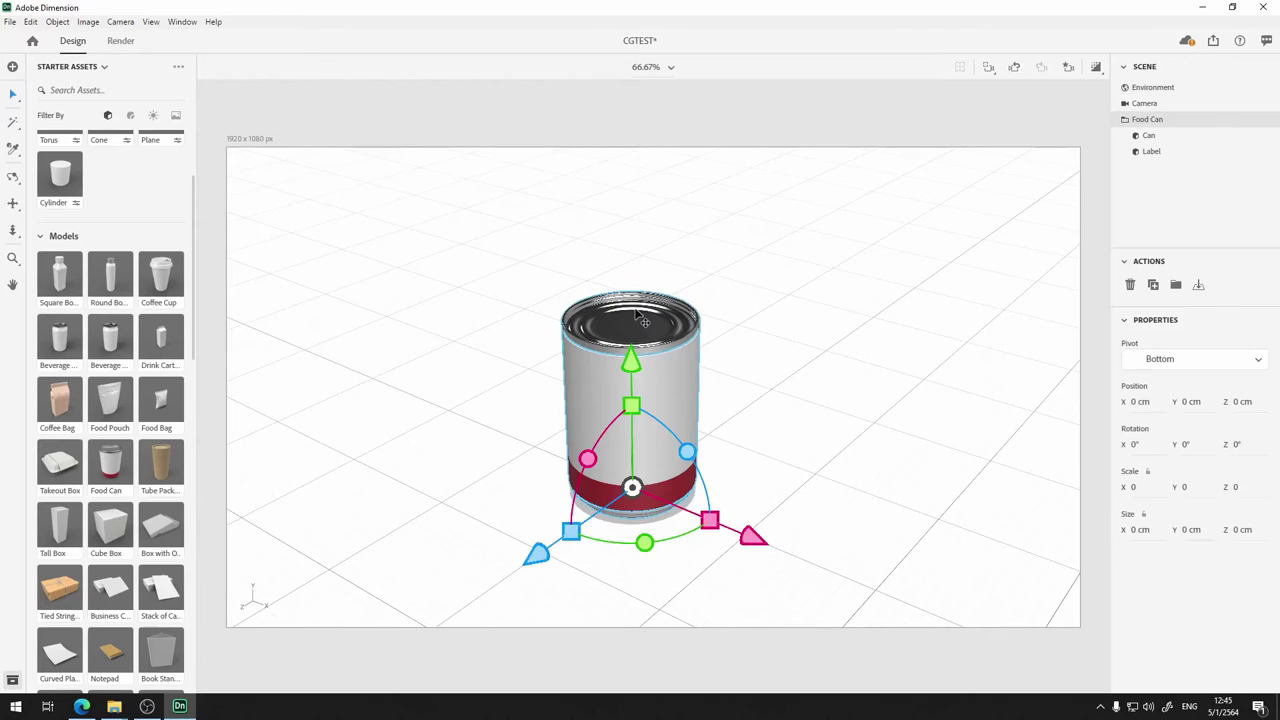
click(131, 117)
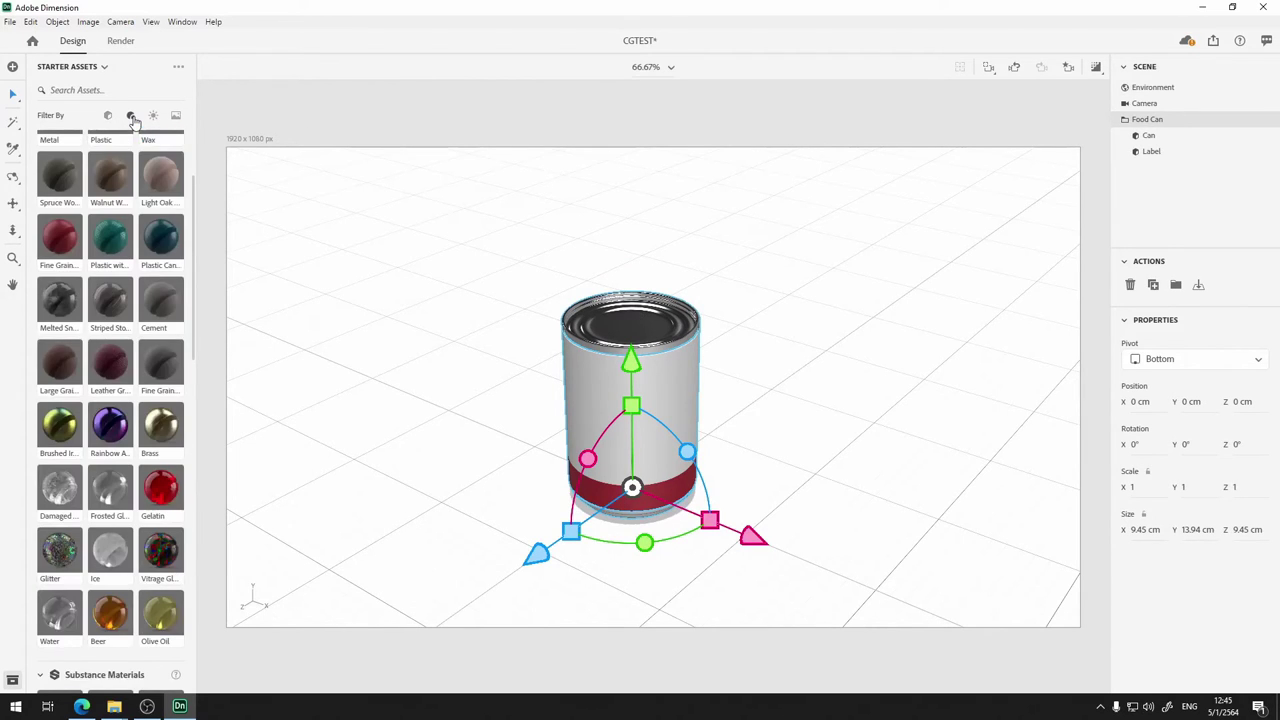
scroll(181, 323, down, 15)
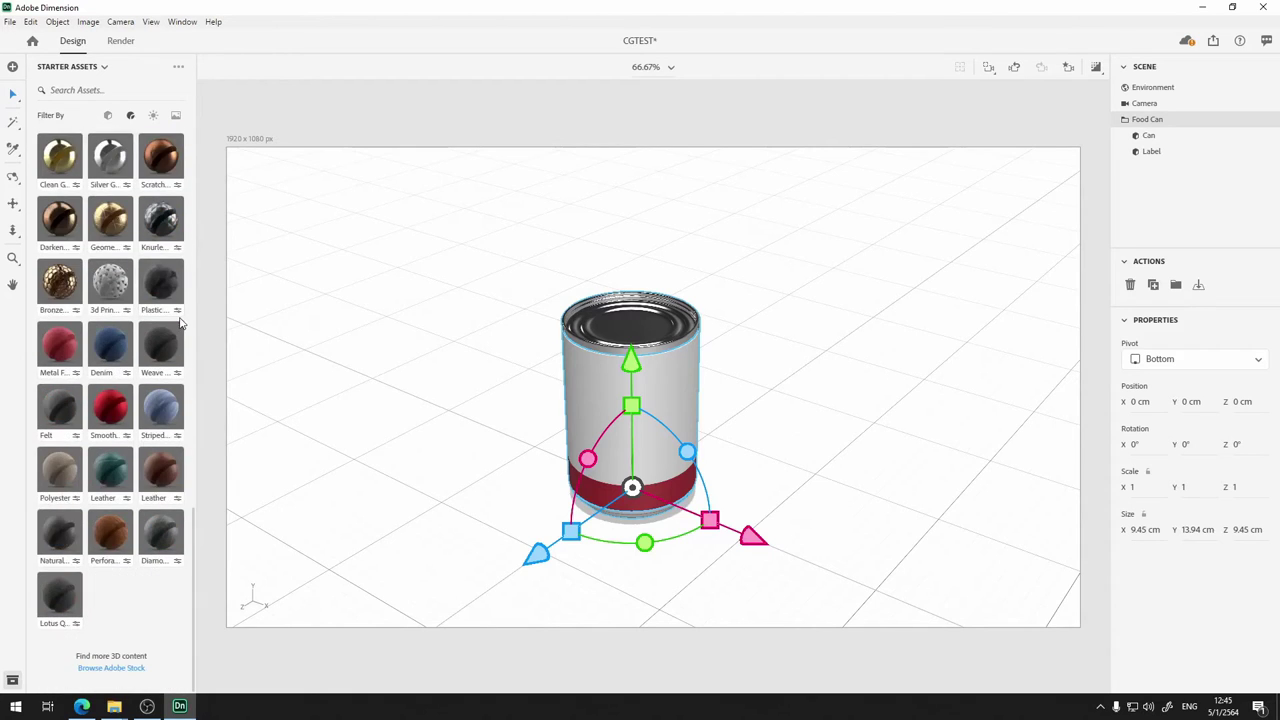
scroll(181, 323, up, 15)
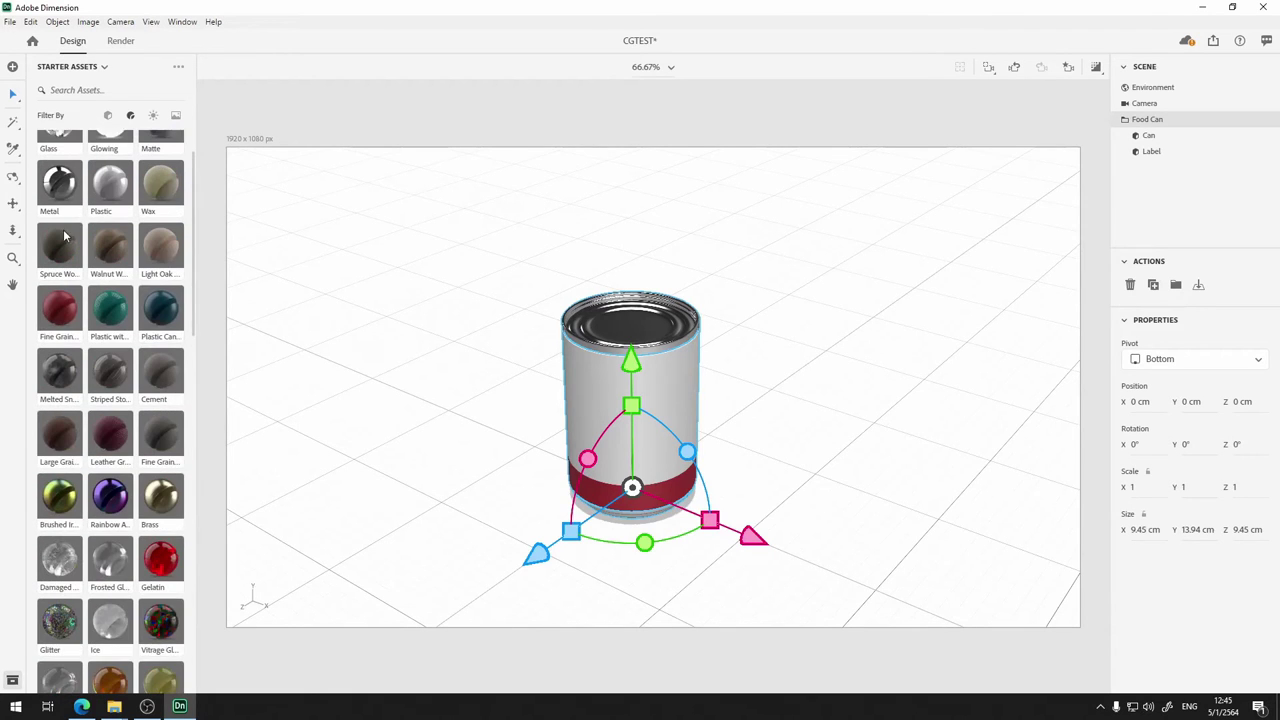
scroll(64, 236, up, 1)
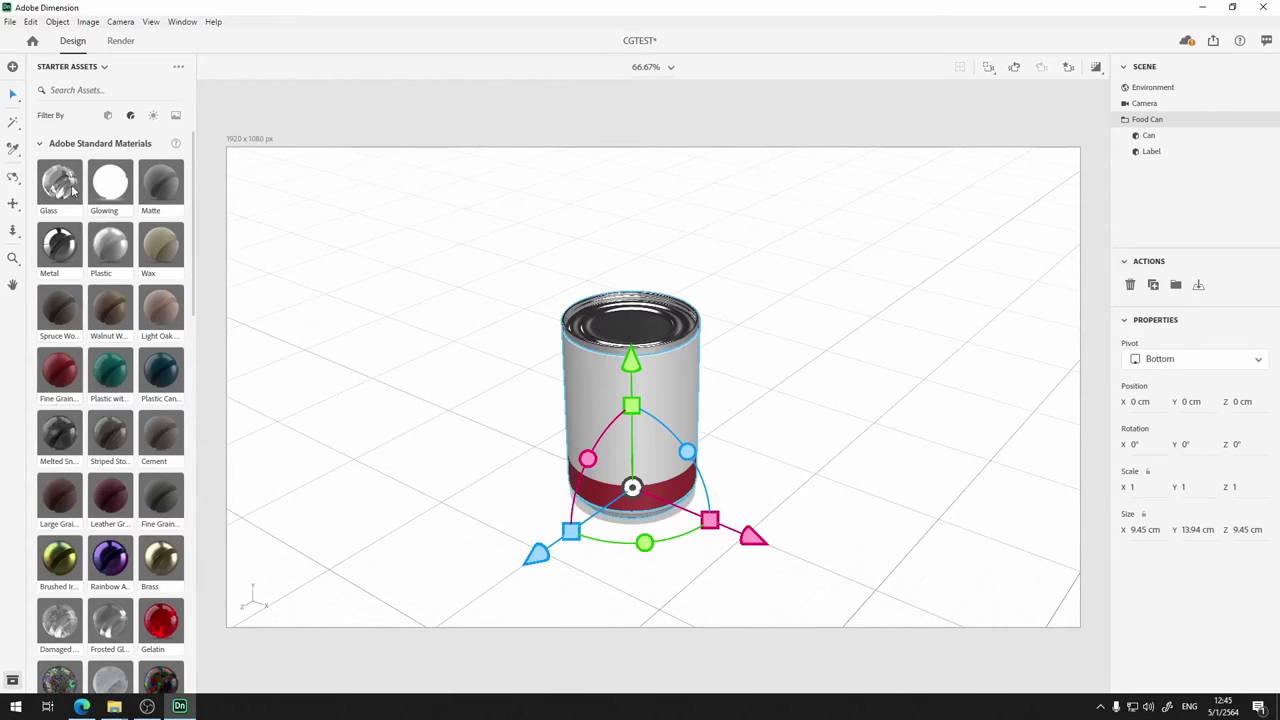
drag(60, 188, 638, 338)
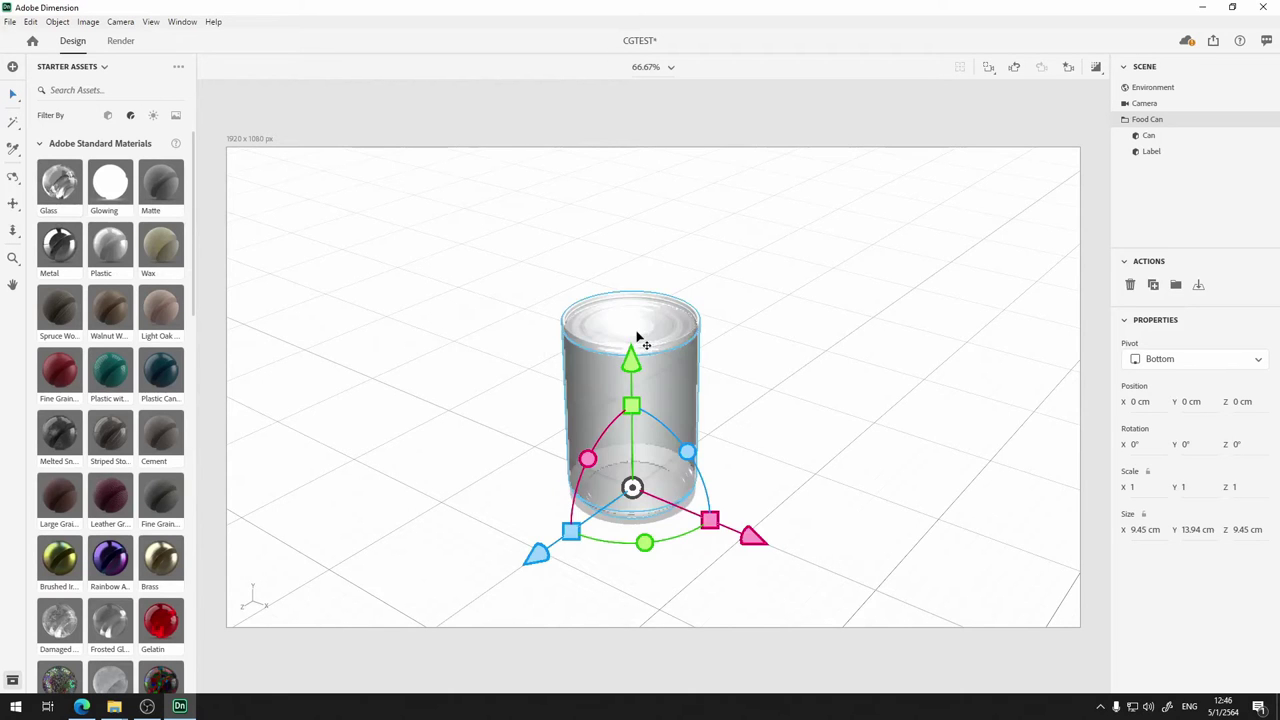
click(706, 344)
right_drag(734, 446, 660, 420)
Apply the standard Metal material to the whole Food Can model
drag(72, 262, 623, 329)
right_drag(727, 382, 664, 410)
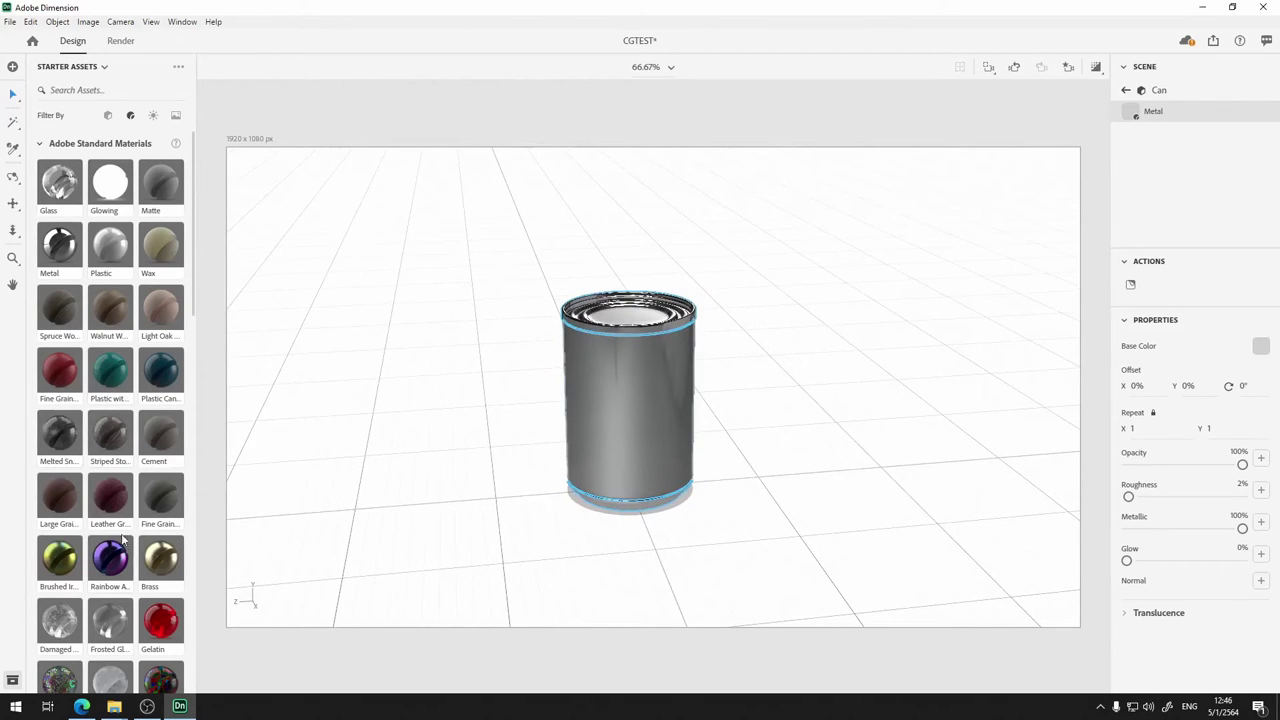
Try the purple Rainbow material on the body of the Food Can, and take it off again
drag(118, 548, 652, 399)
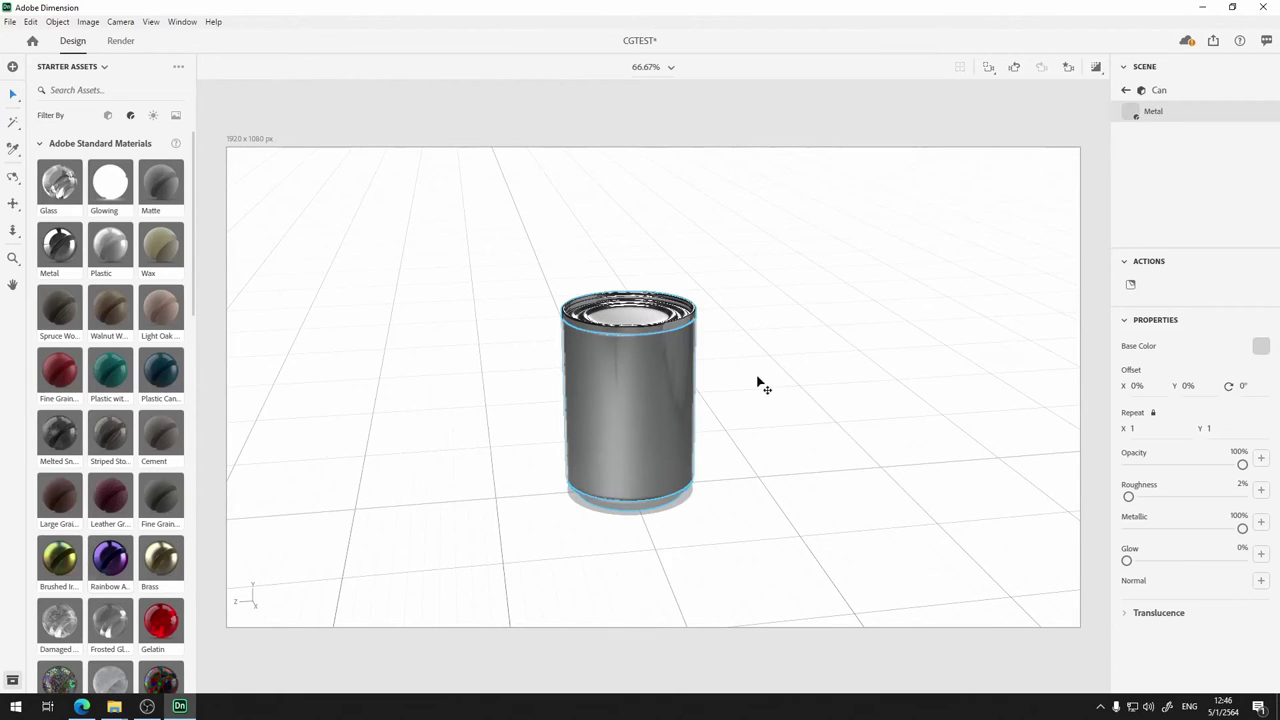
drag(741, 424, 764, 345)
middle_drag(768, 315, 715, 327)
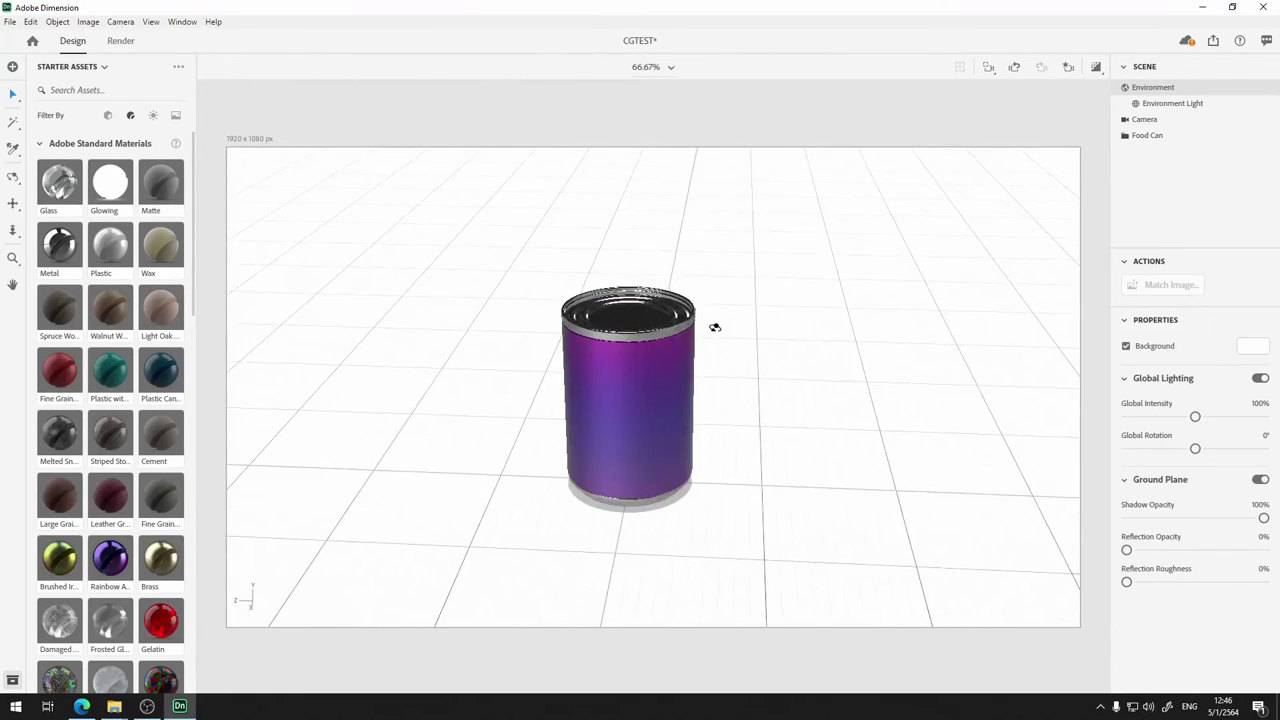
double_click(637, 415)
key(Delete)
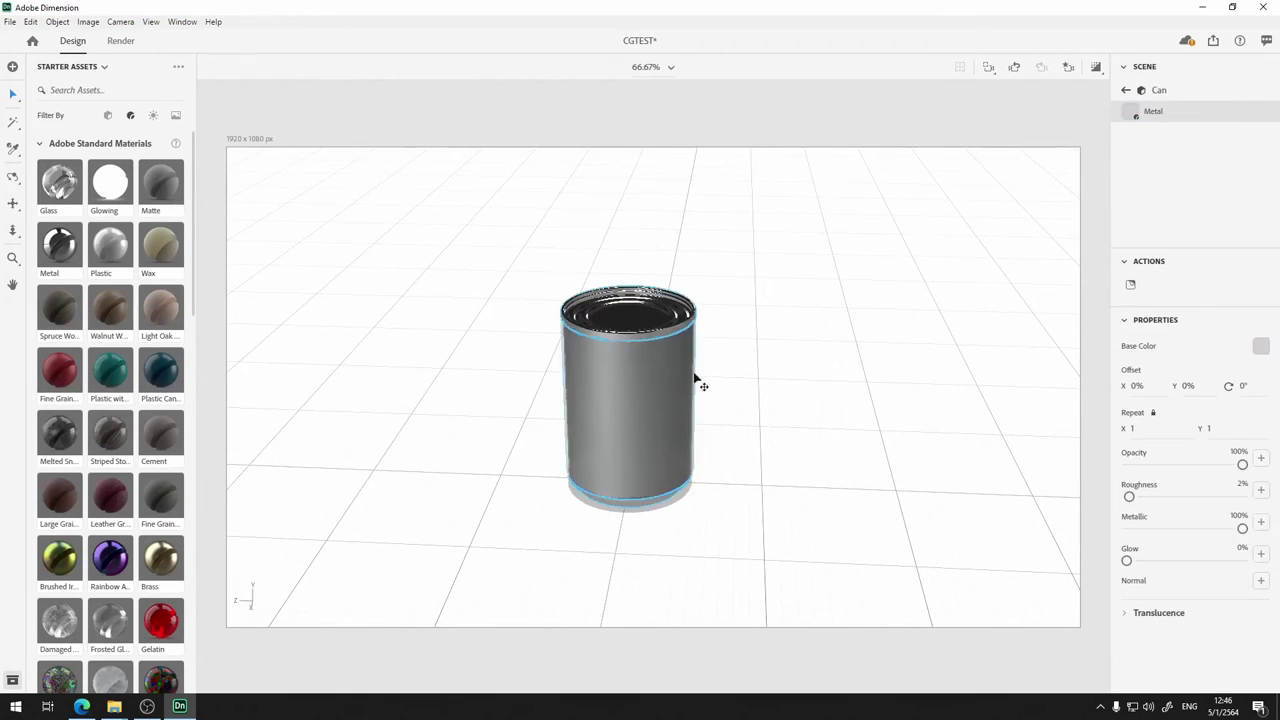
Examine how the Food Can group is divided by selecting its Can and Label parts one after the other
click(889, 349)
click(651, 377)
right_click(675, 365)
click(675, 365)
click(789, 274)
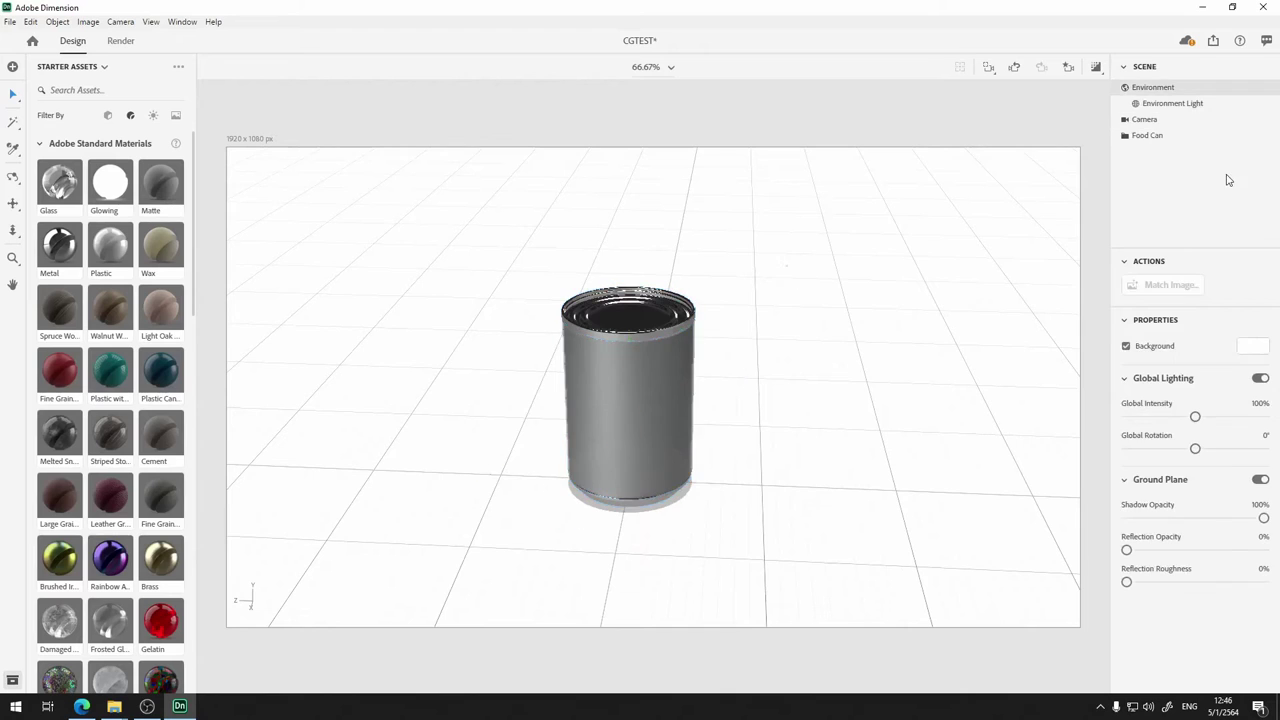
double_click(651, 357)
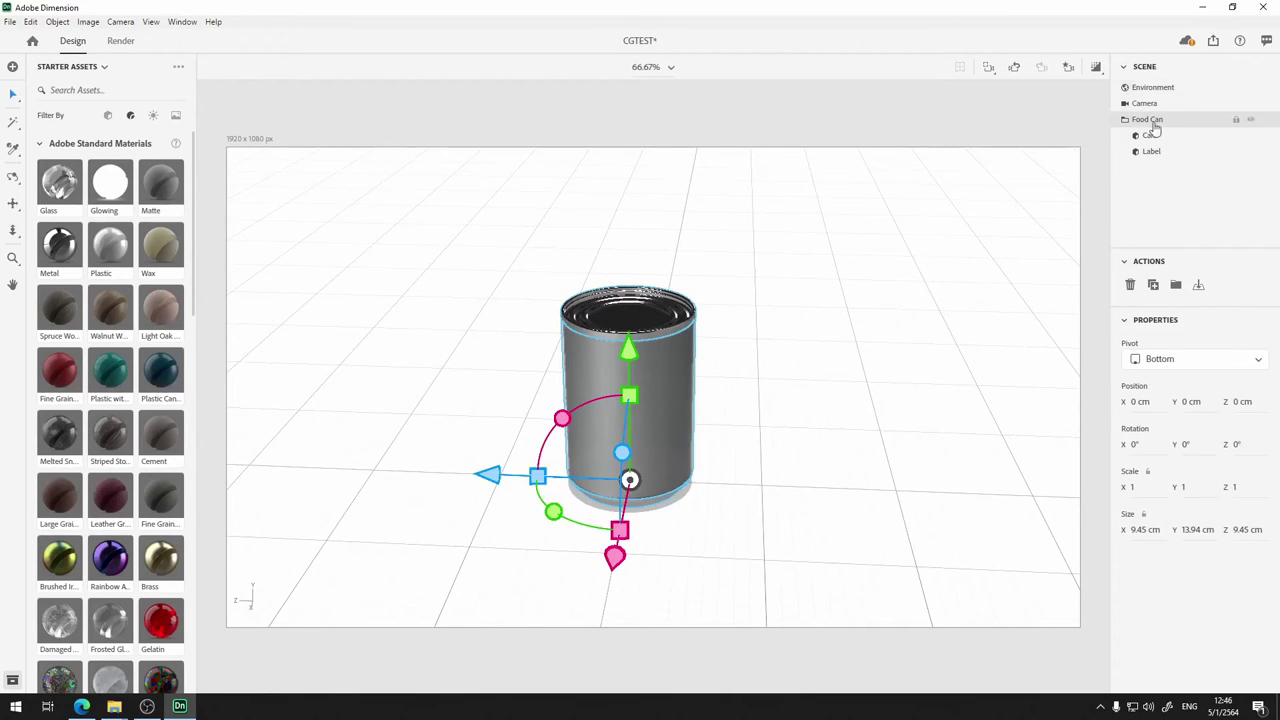
click(835, 364)
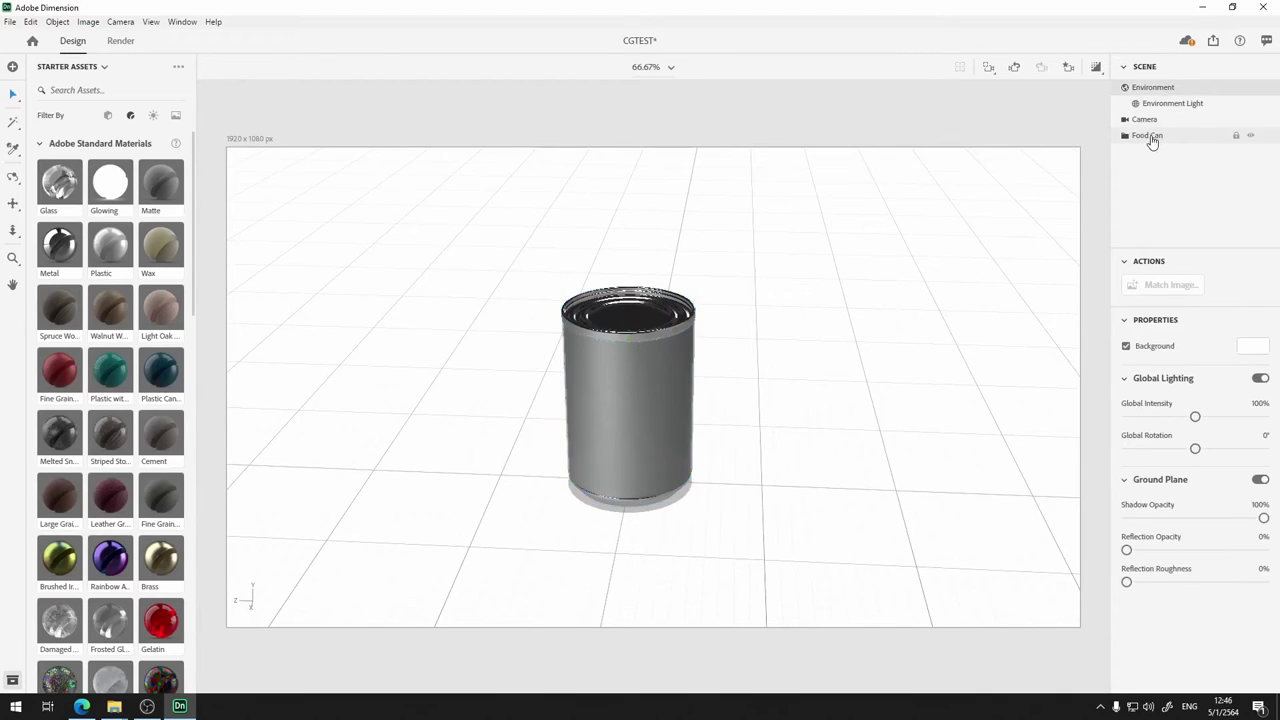
click(1150, 138)
click(1125, 137)
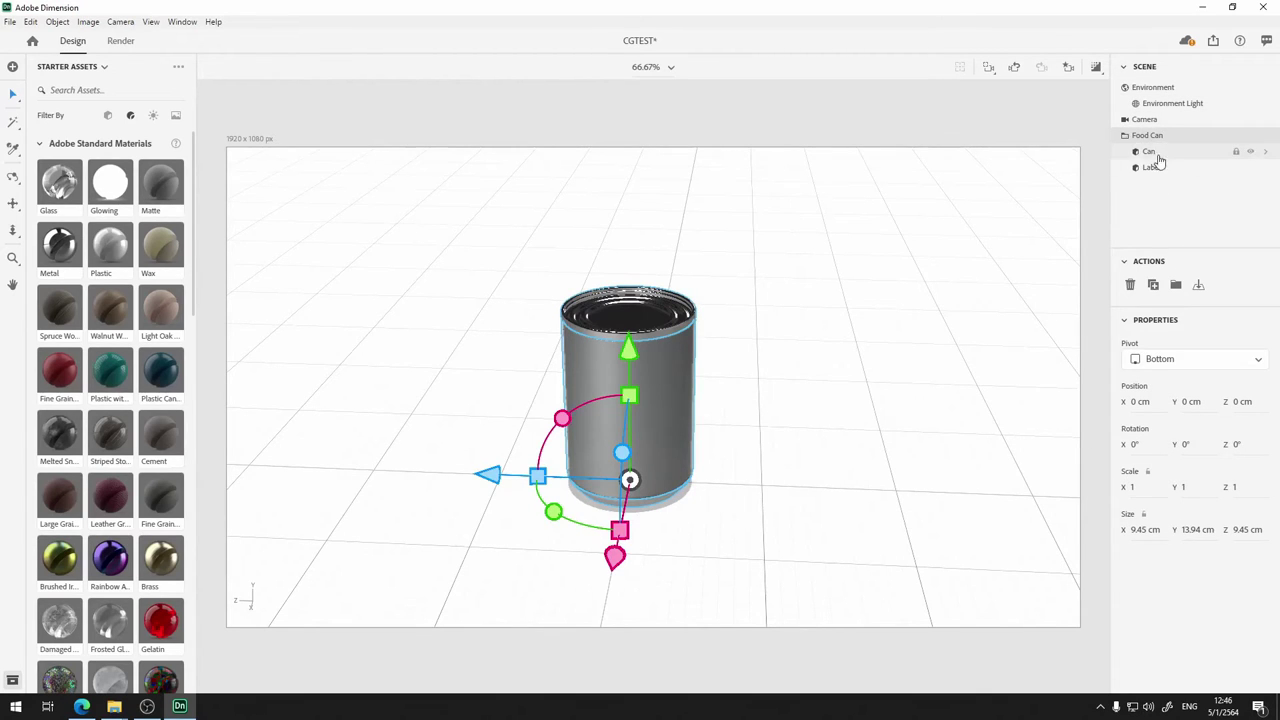
click(1158, 165)
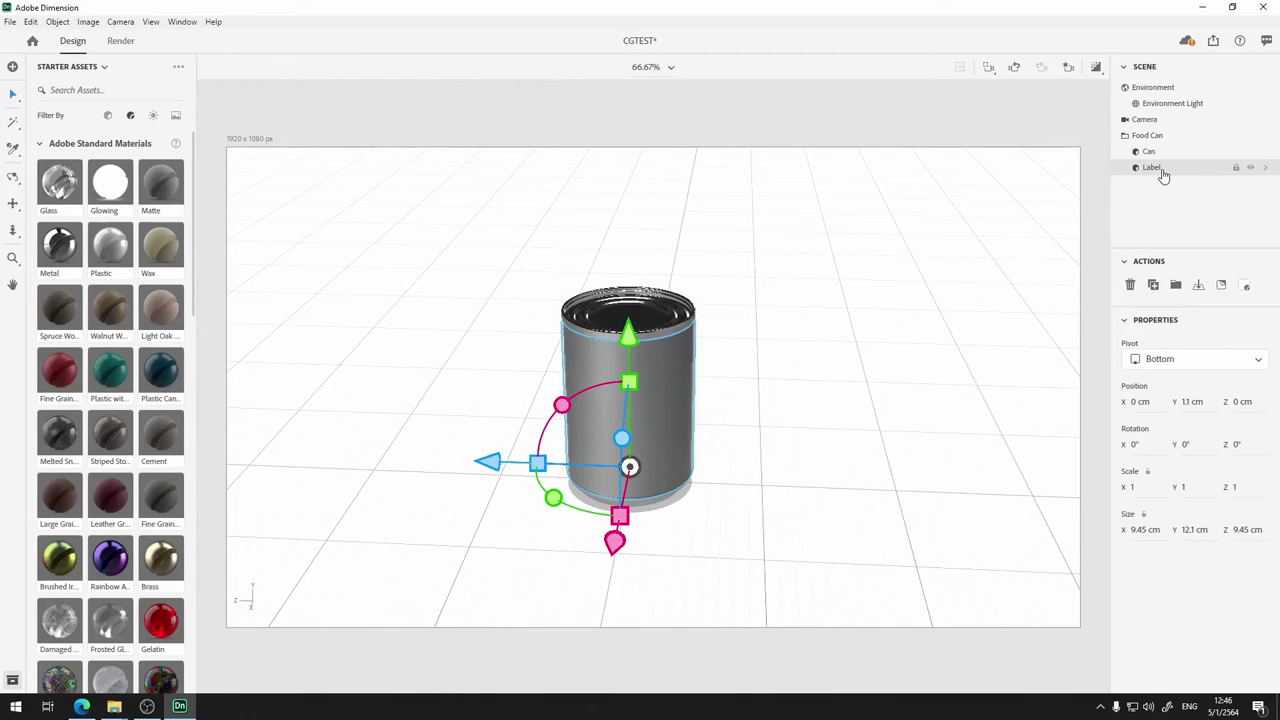
click(1166, 154)
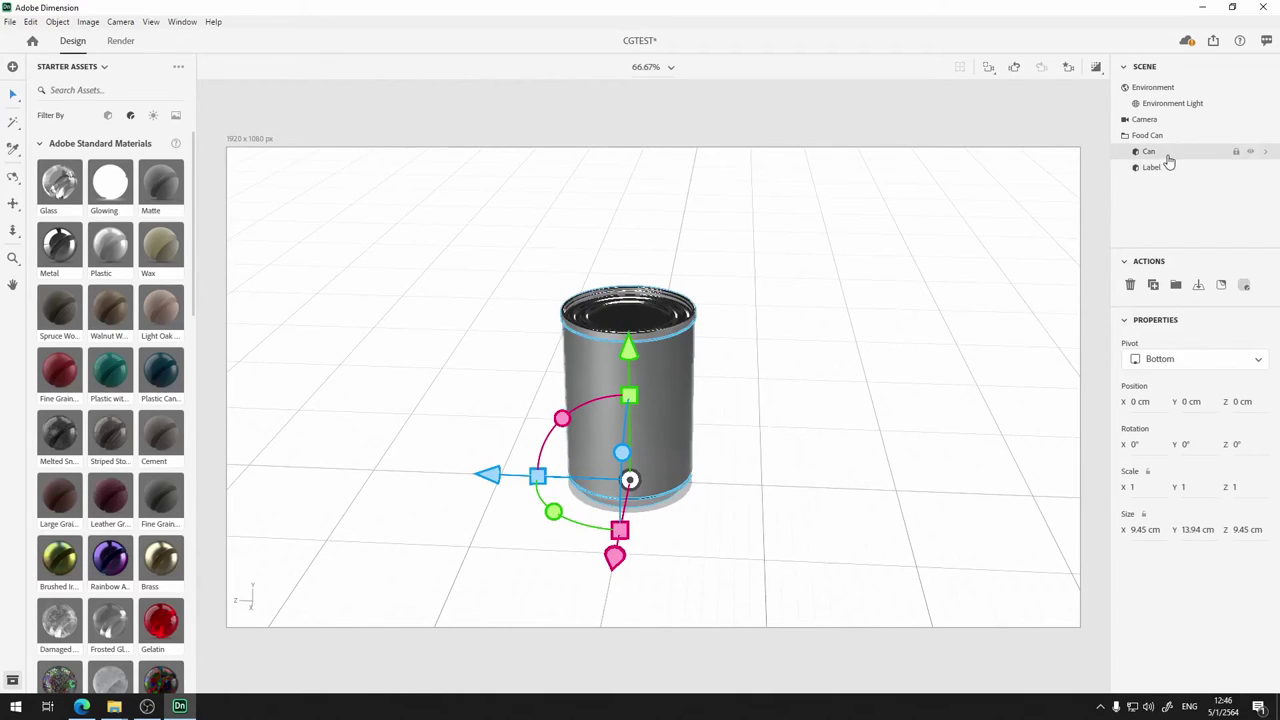
Apply the standard Plastic material to the Label part of the Food Can
click(1162, 168)
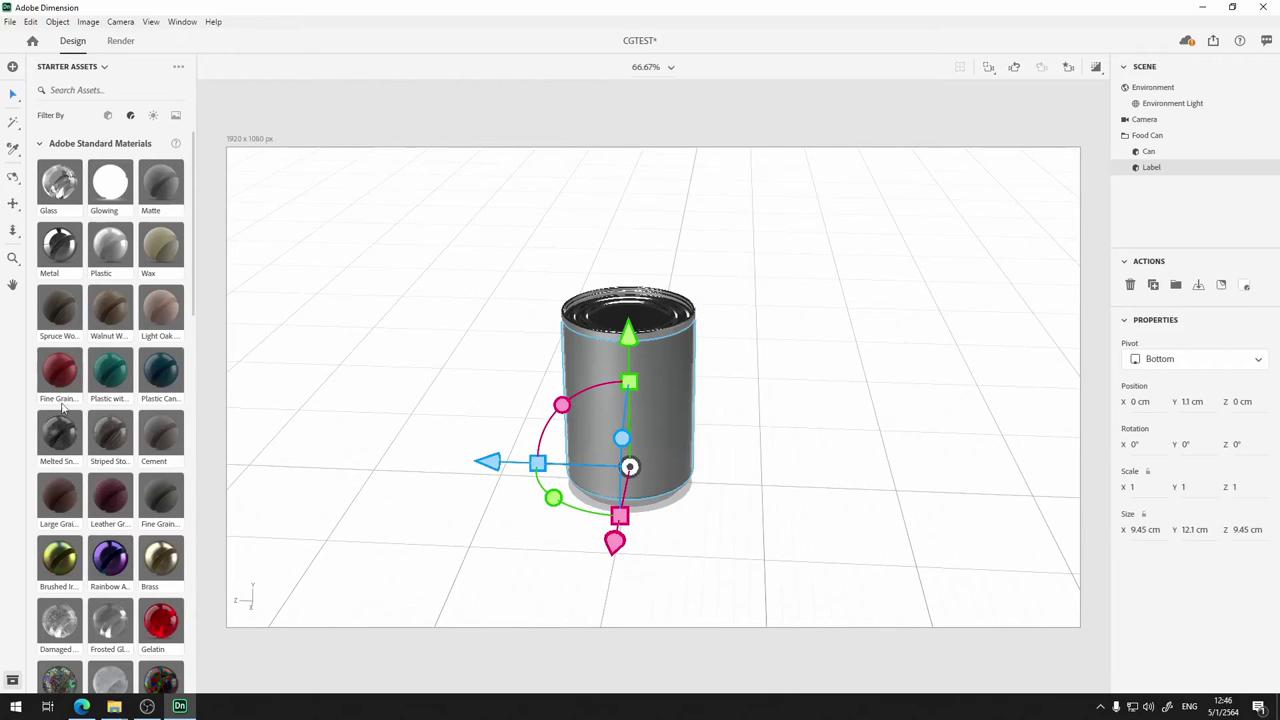
drag(113, 256, 640, 403)
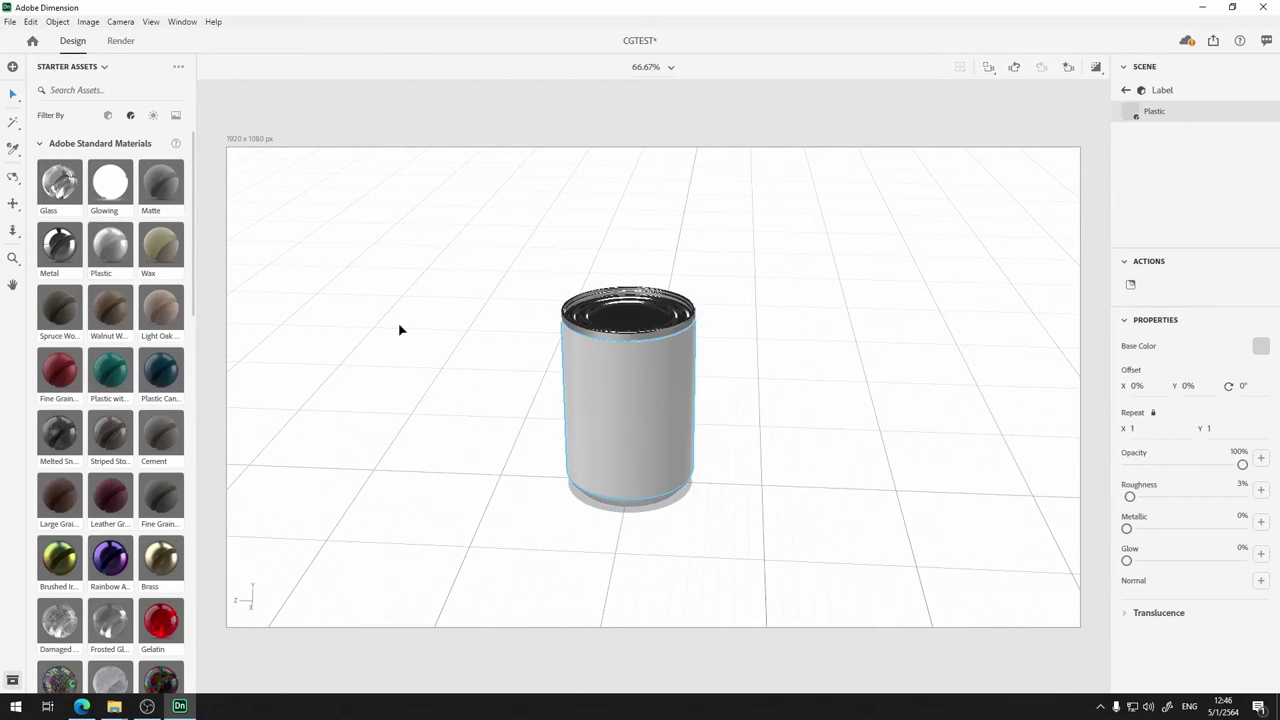
click(1261, 347)
click(957, 224)
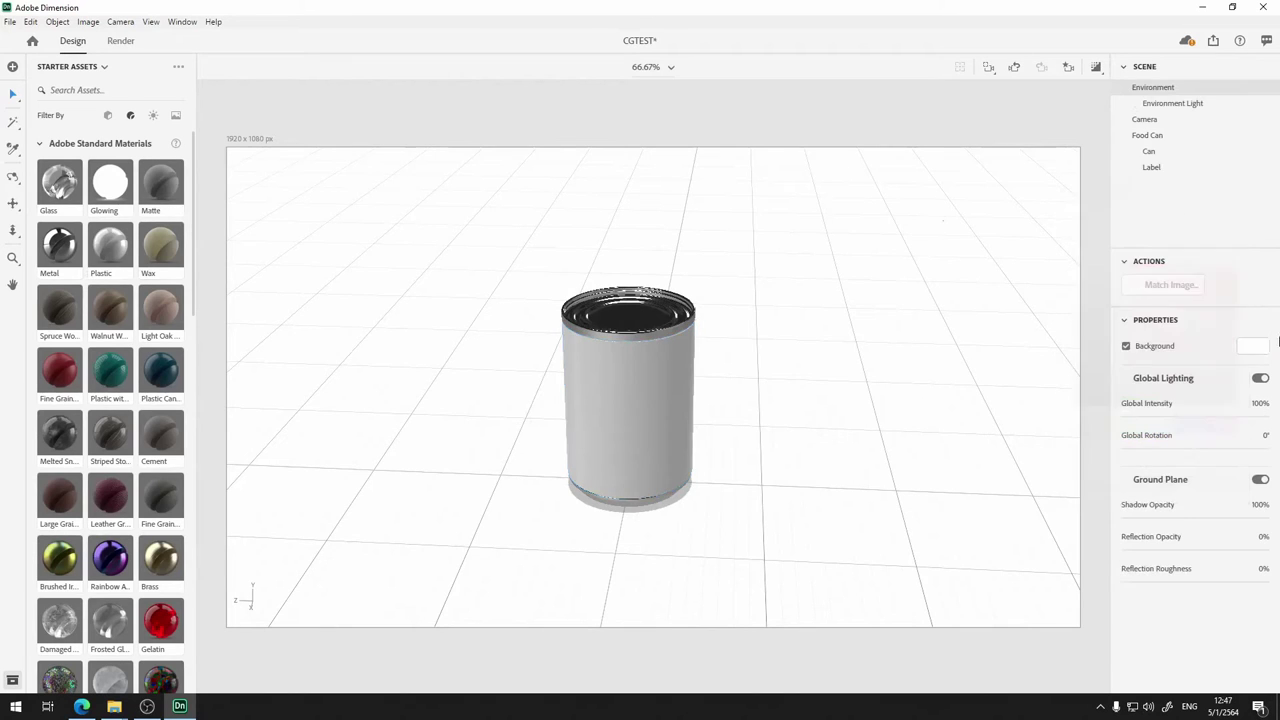
Select the Label's Plastic material and set its base color to bright, fully saturated red
click(1169, 170)
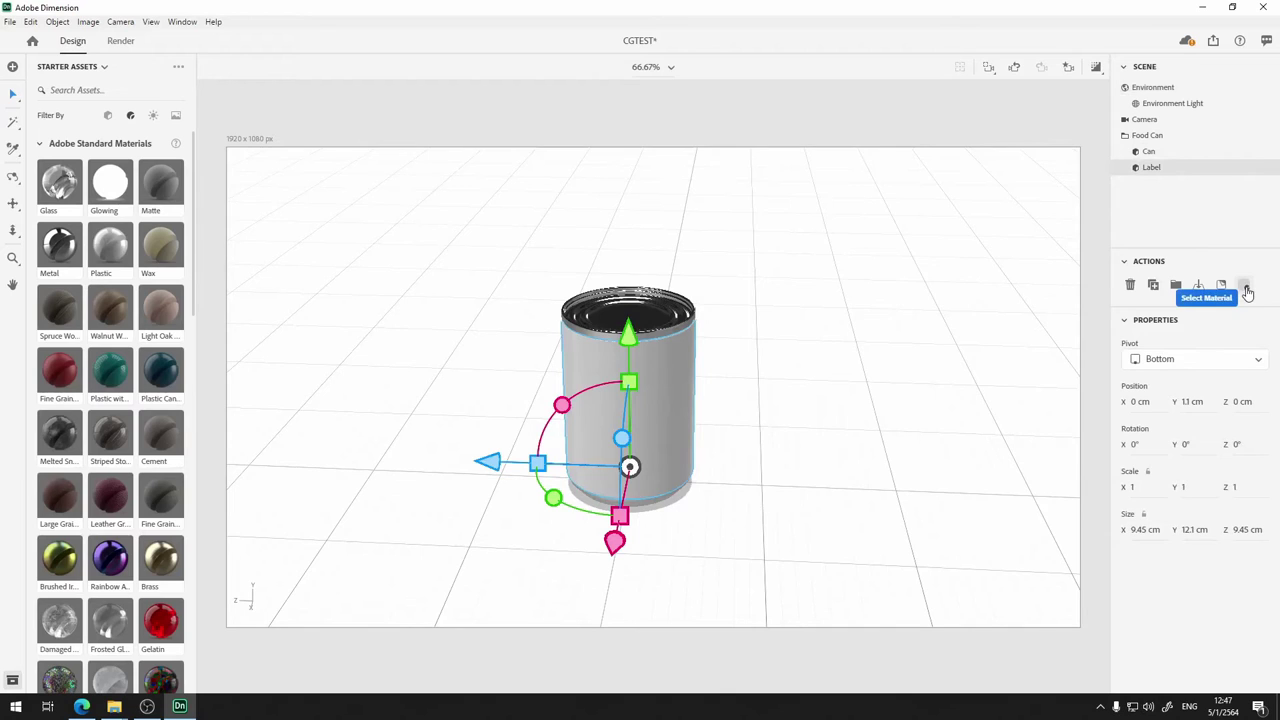
click(1166, 153)
click(1163, 168)
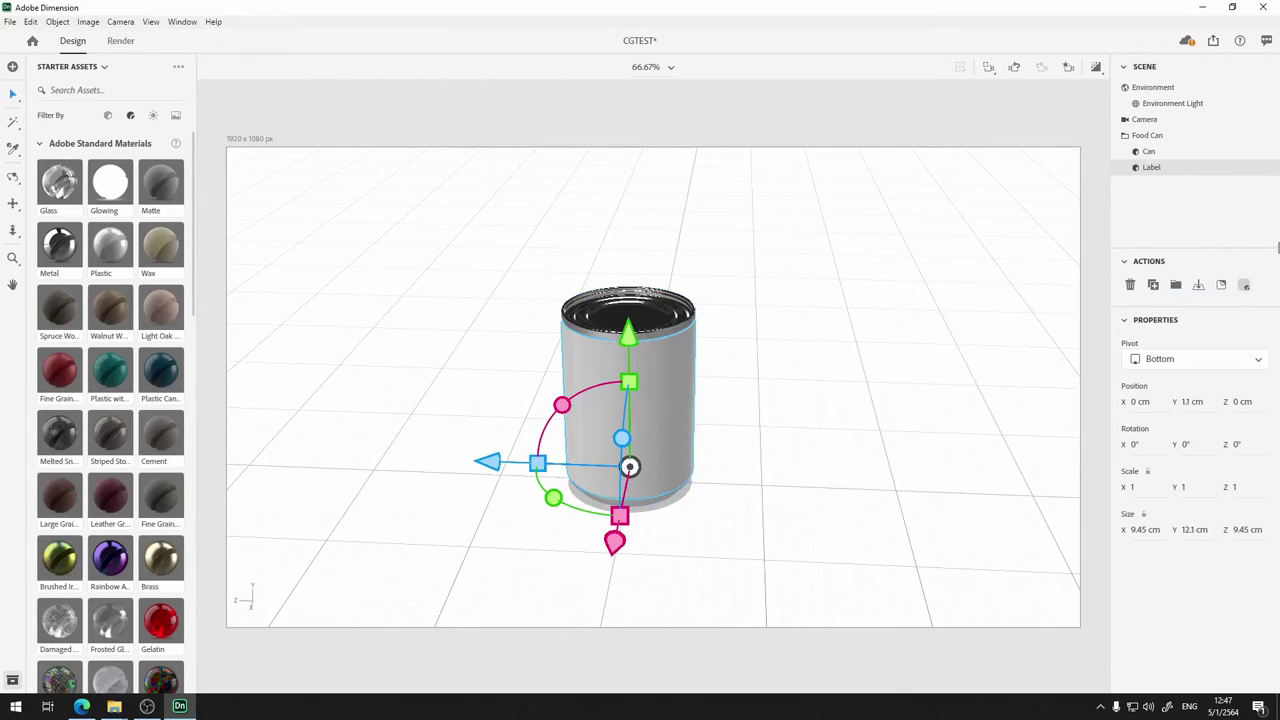
click(1245, 285)
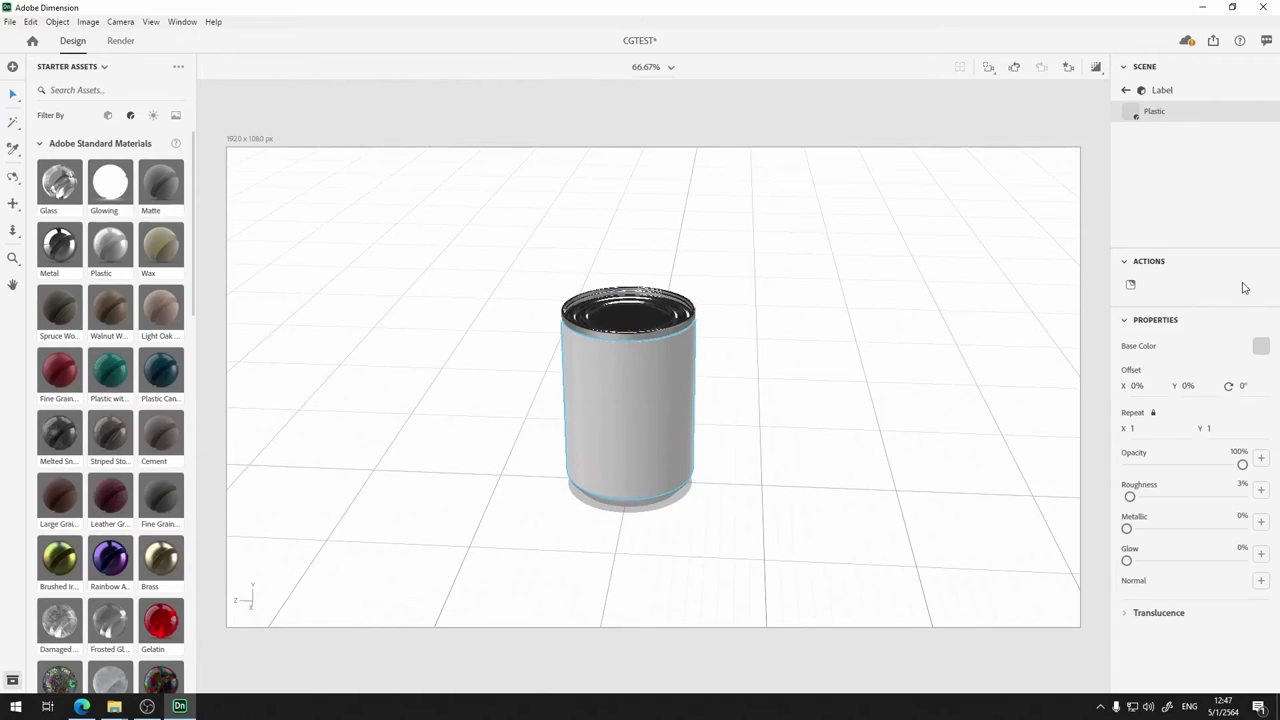
click(1260, 345)
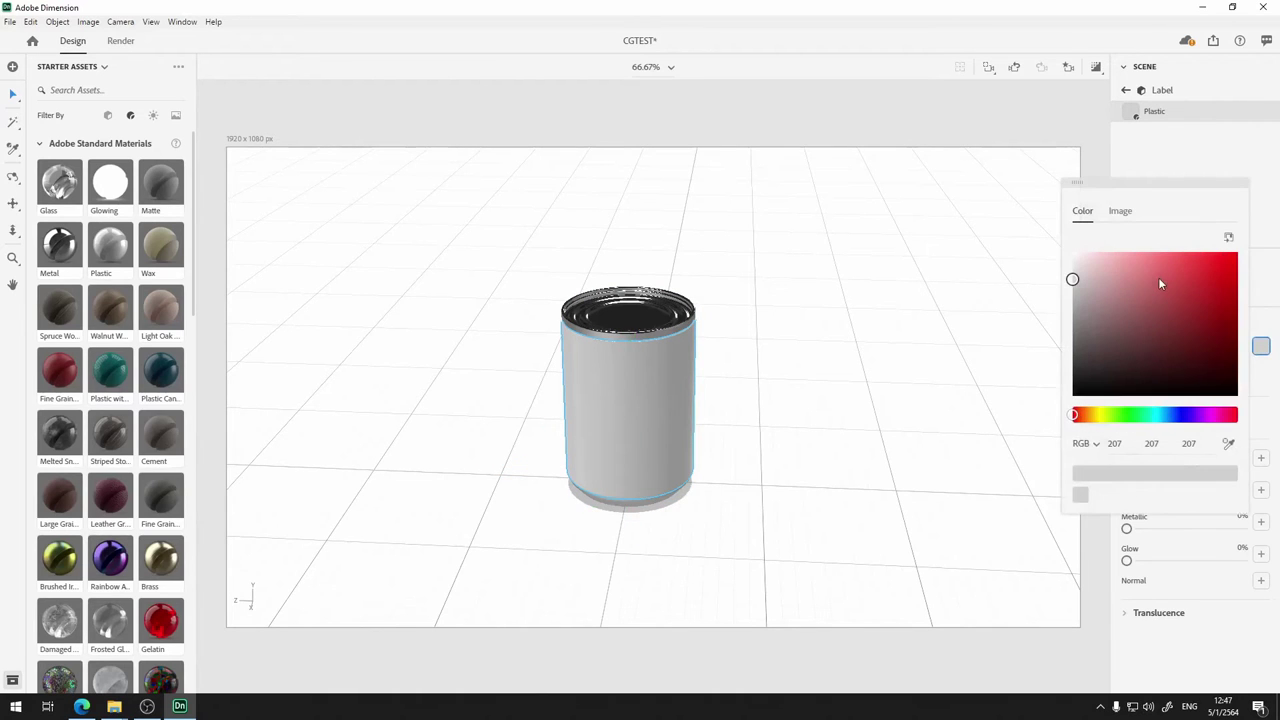
click(1260, 345)
click(1260, 345)
drag(1075, 258, 1234, 251)
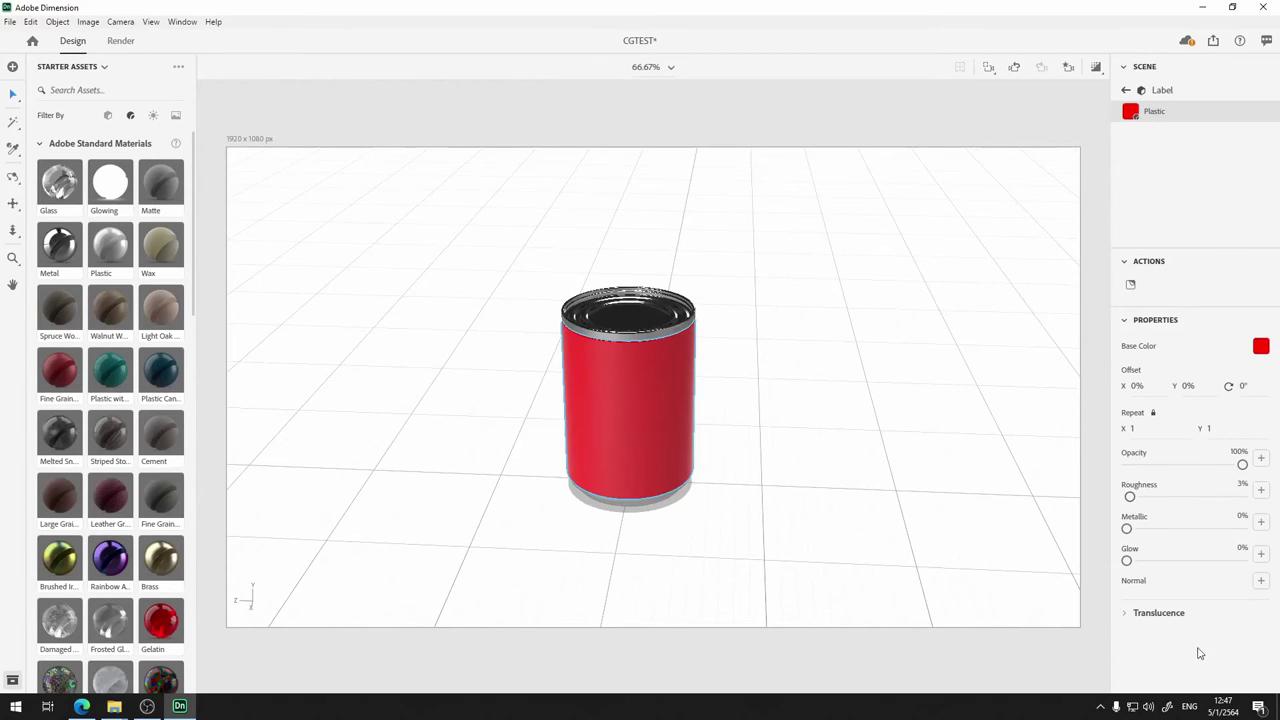
Set the Label's Plastic material to 100% translucence and 0% roughness
mouse_move(1153, 489)
mouse_move(1149, 521)
mouse_move(1133, 555)
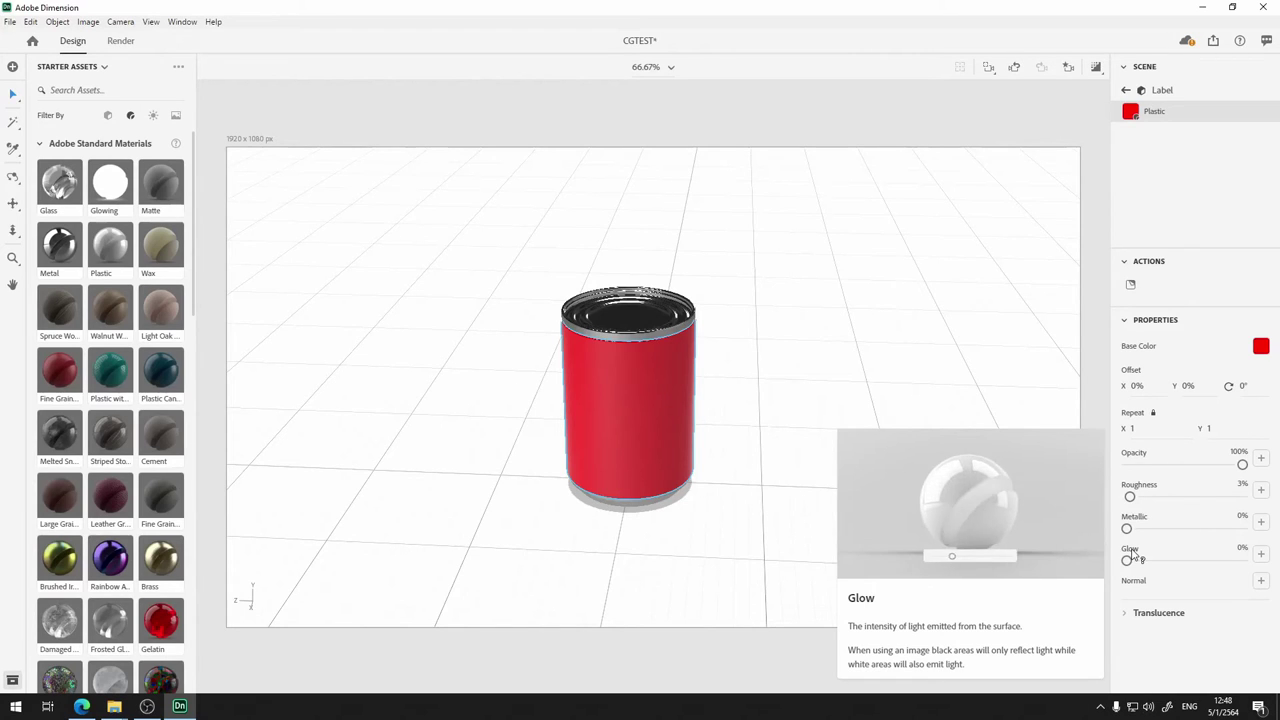
click(1130, 612)
scroll(1182, 600, down, 2)
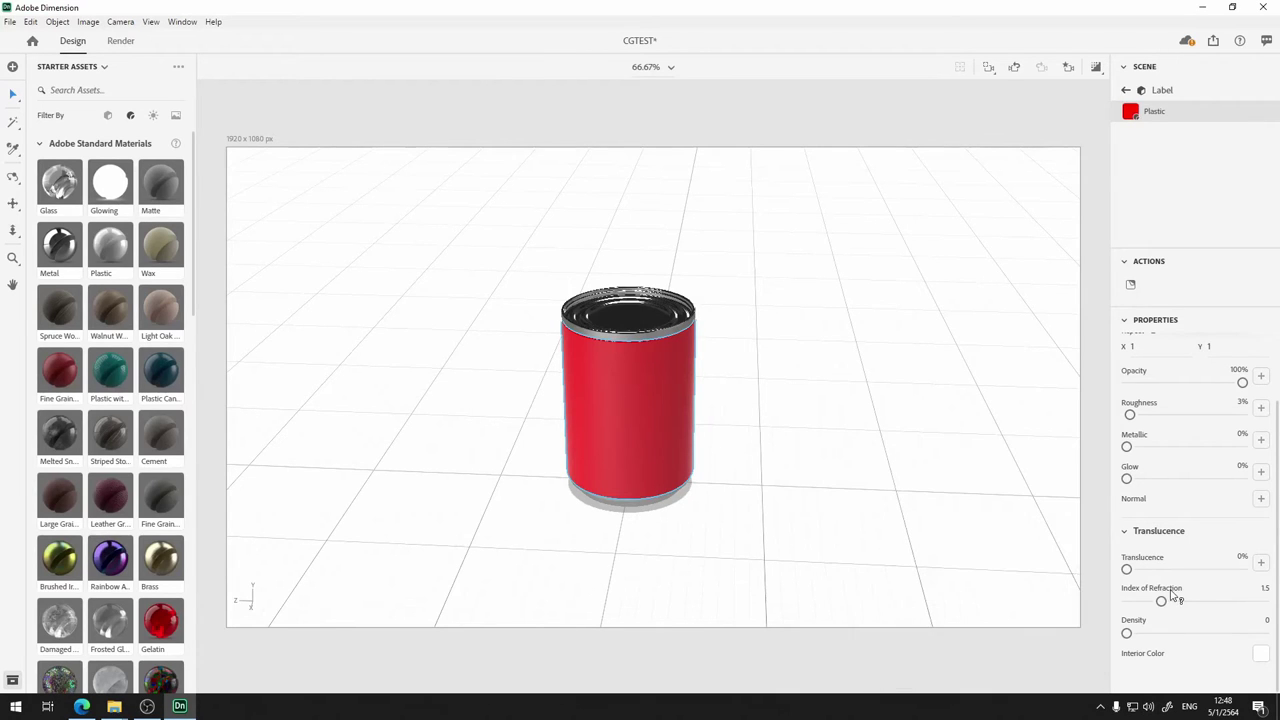
mouse_move(1174, 597)
mouse_move(1139, 624)
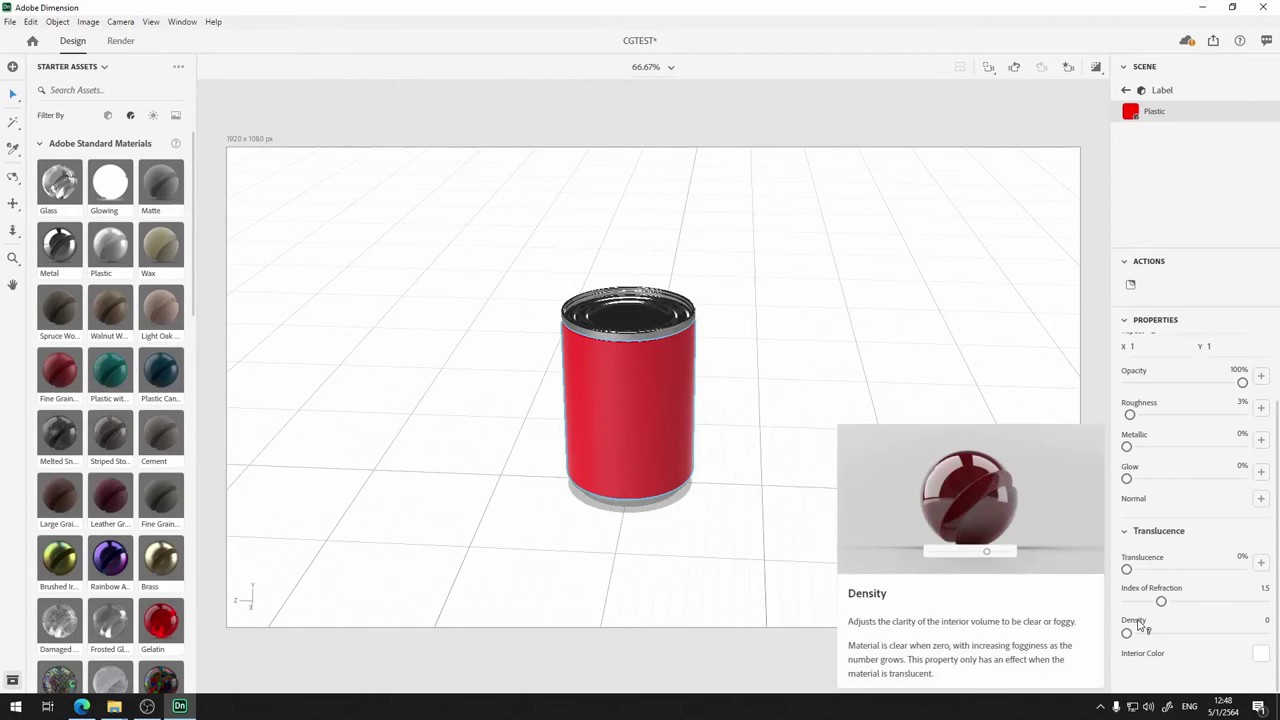
drag(1126, 569, 1276, 560)
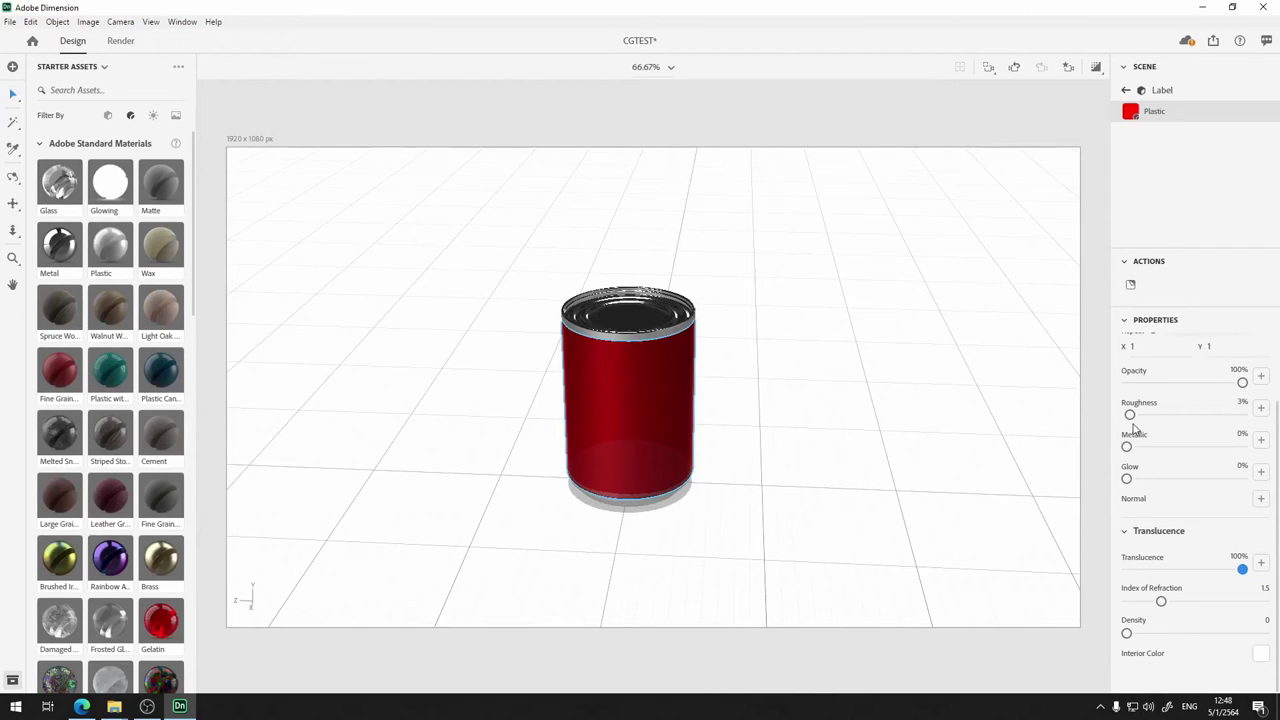
drag(1129, 414, 1105, 416)
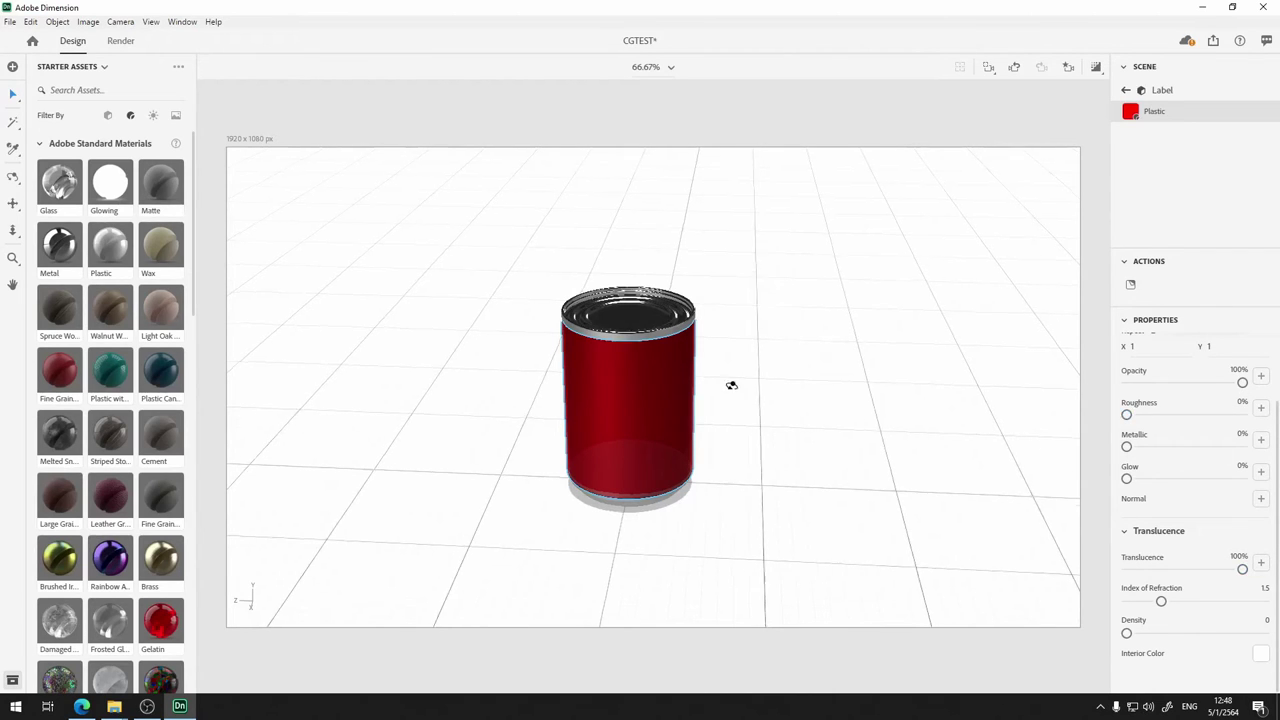
drag(731, 385, 723, 417)
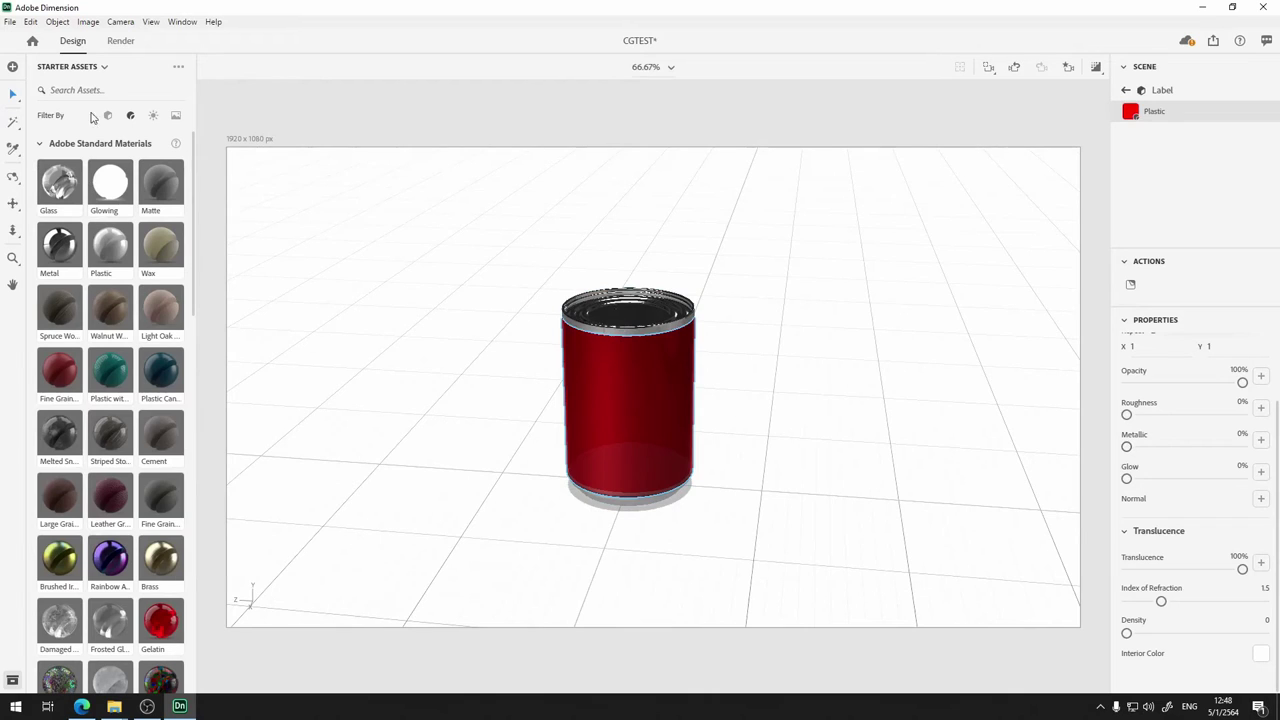
Apply the standard Glass material to the whole Food Can, open the Can part's Glass material and dismiss the linked-materials tip
click(666, 324)
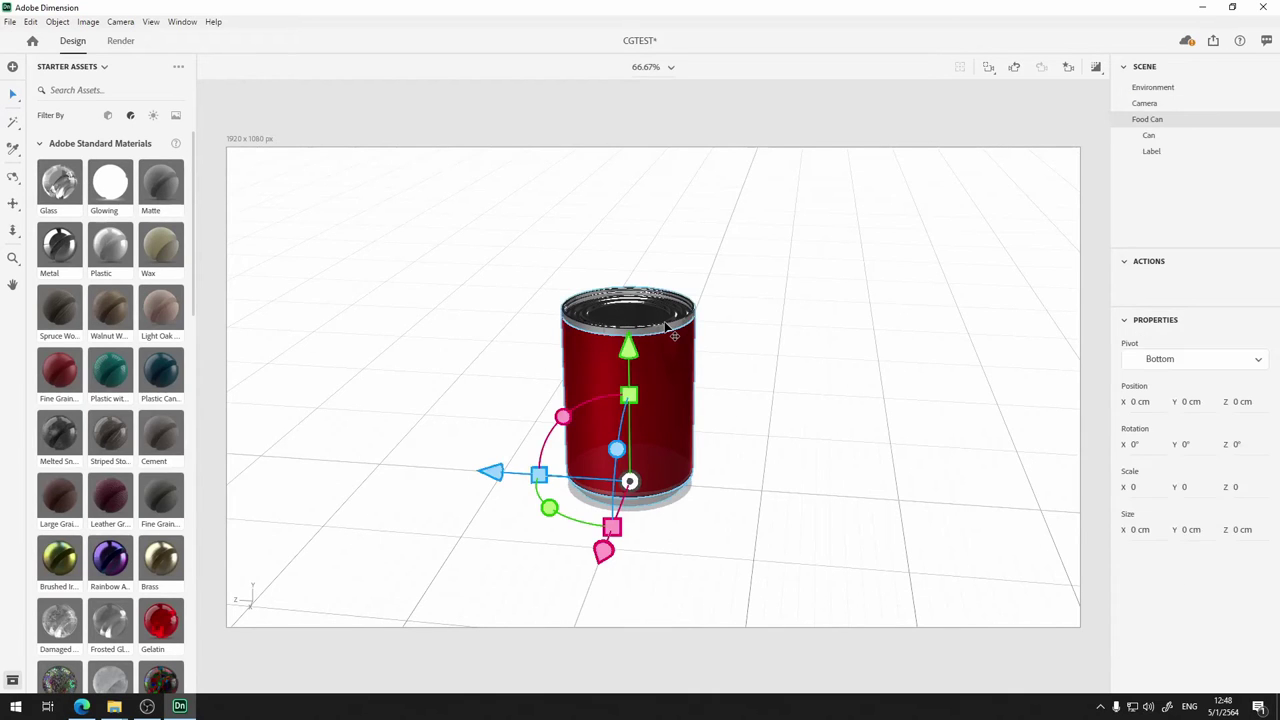
drag(68, 182, 660, 313)
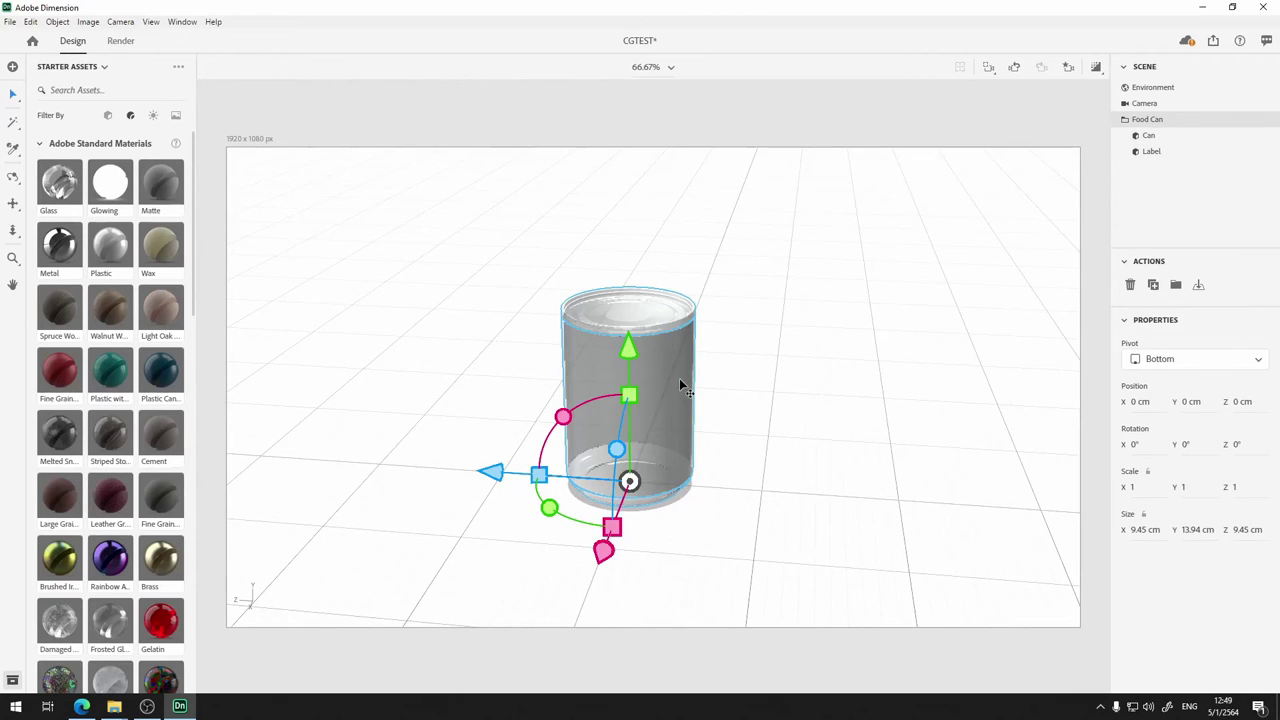
click(1150, 137)
click(1249, 288)
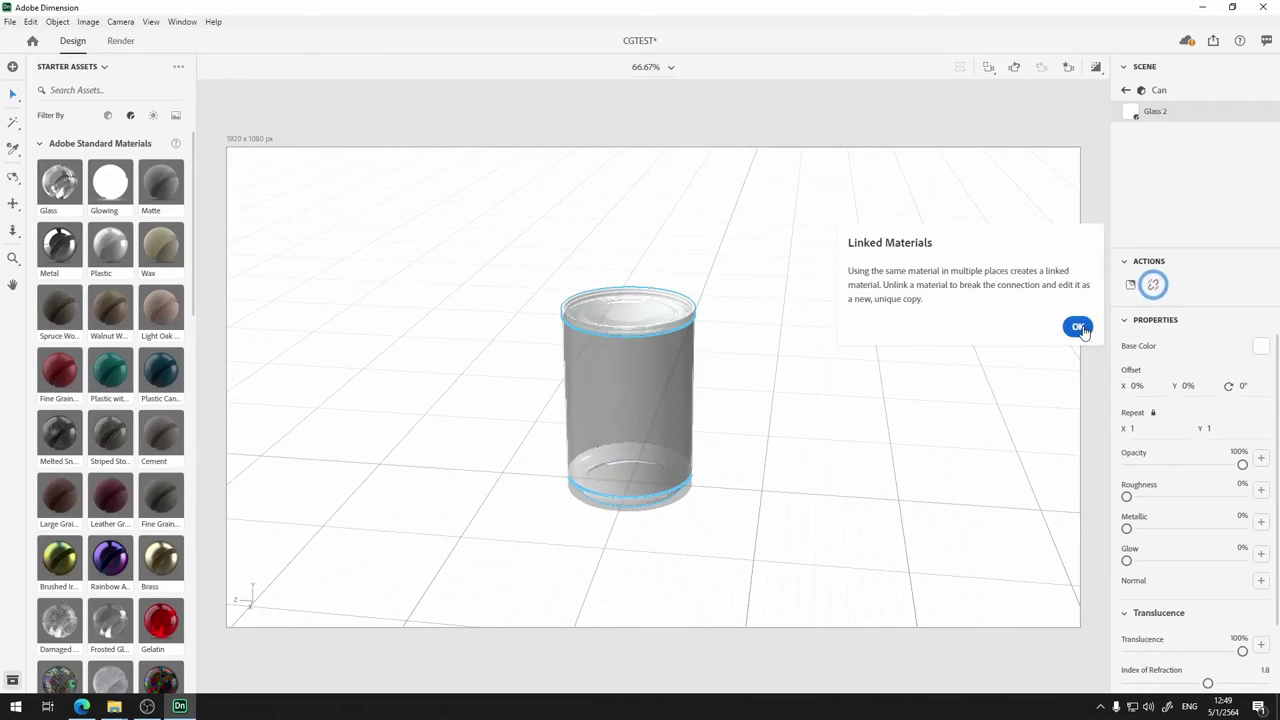
click(1078, 327)
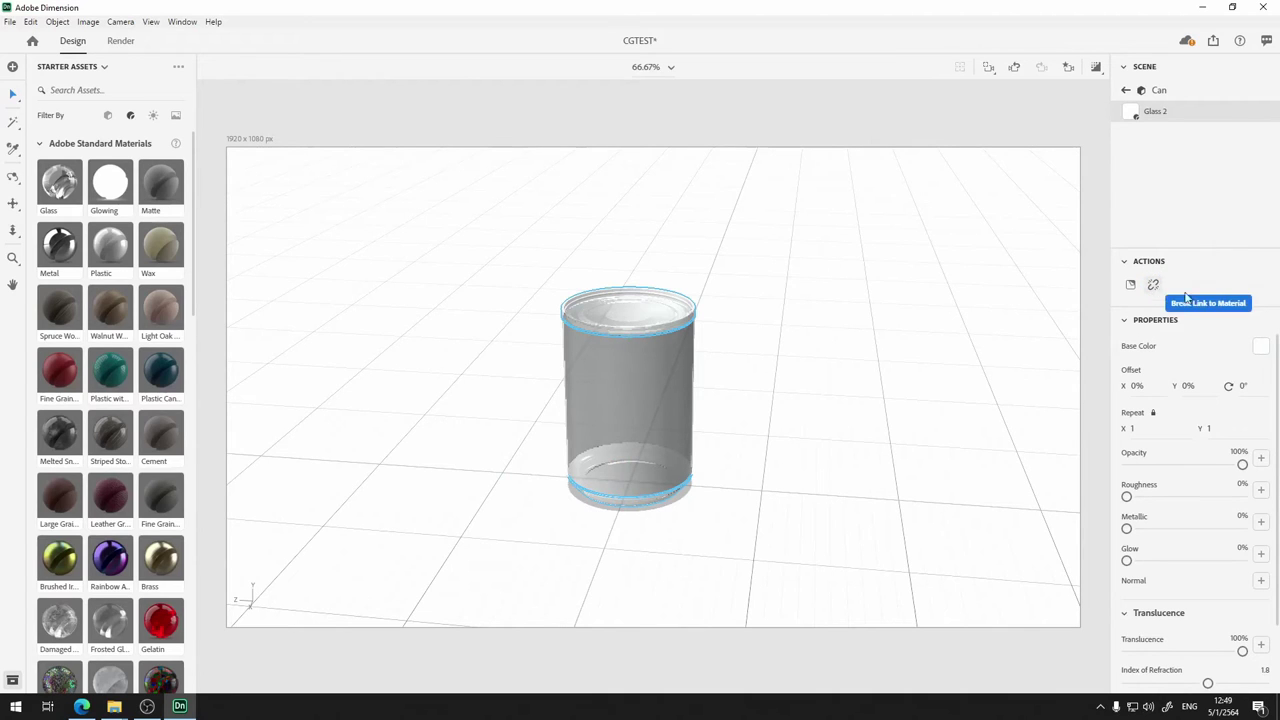
Return to the scene list, reopen the Can part's Glass material, and set its density to 0
click(1126, 92)
click(1172, 143)
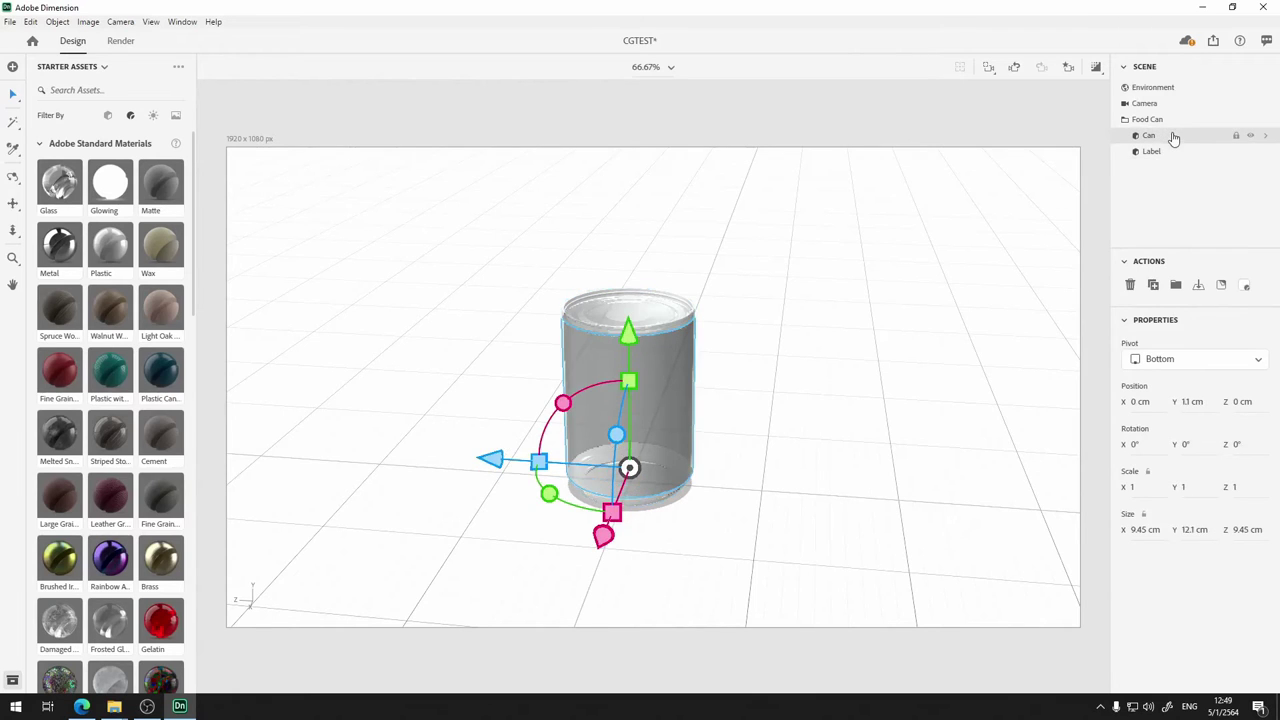
click(1244, 286)
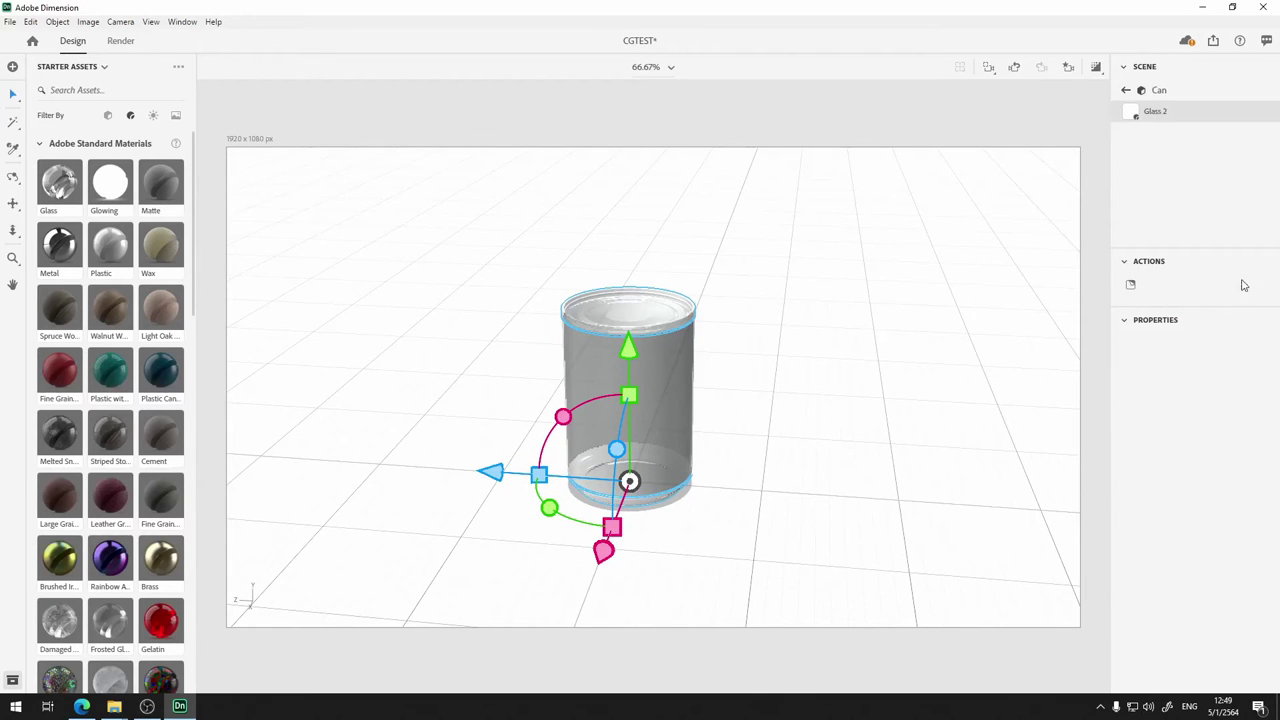
click(1155, 112)
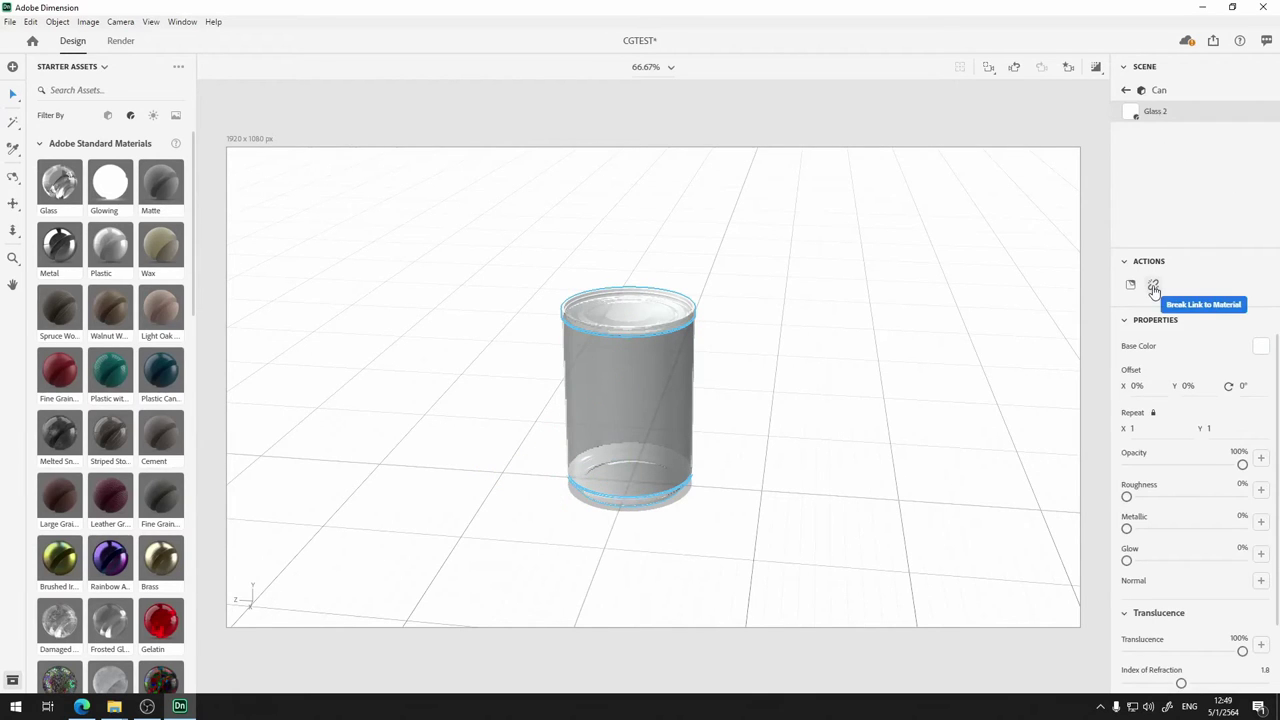
scroll(1229, 495, down, 1)
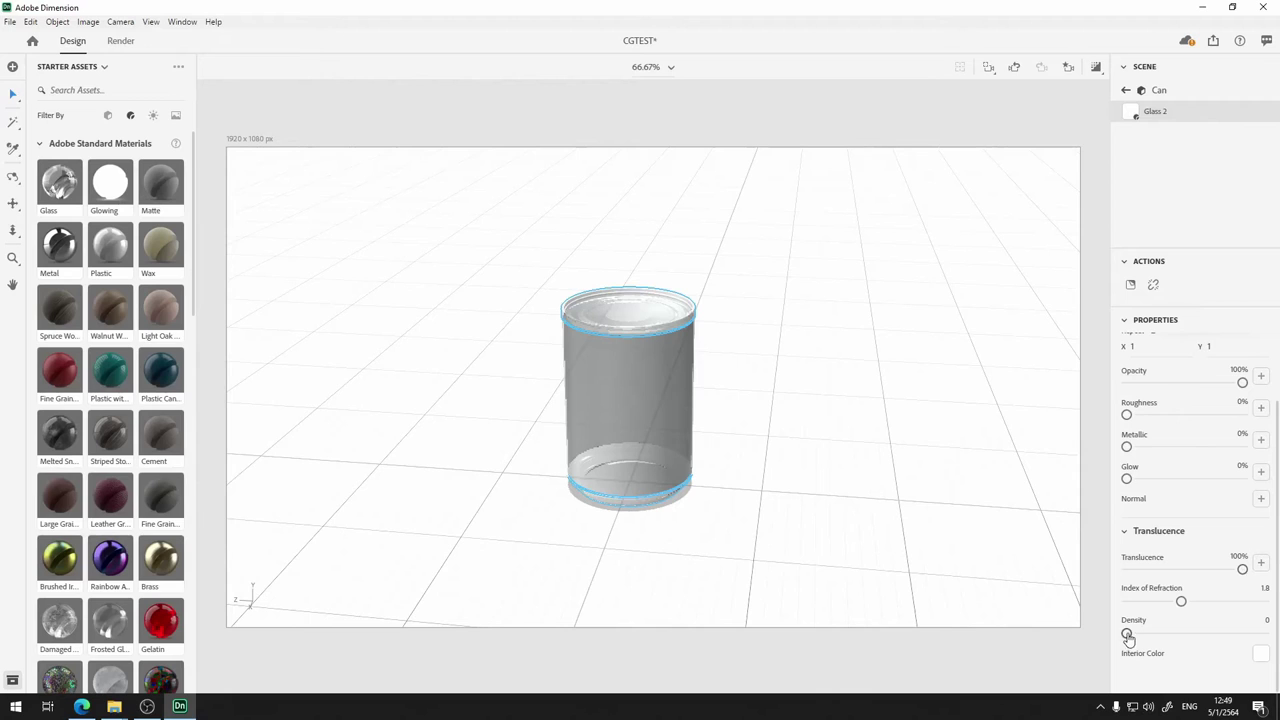
drag(1126, 633, 1050, 613)
drag(1127, 633, 954, 603)
Set the render preview resolution to 1/4 and turn on the preview to view the glass can
middle_drag(827, 232, 889, 229)
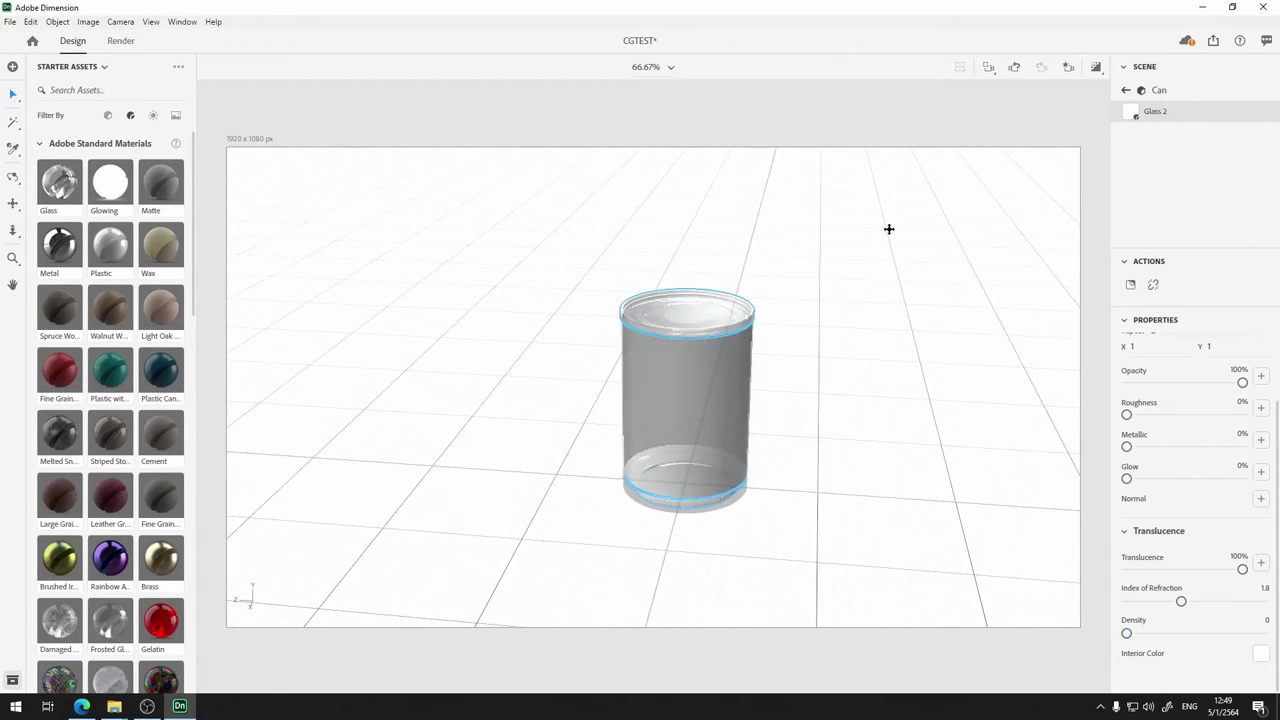
click(1096, 67)
click(1068, 142)
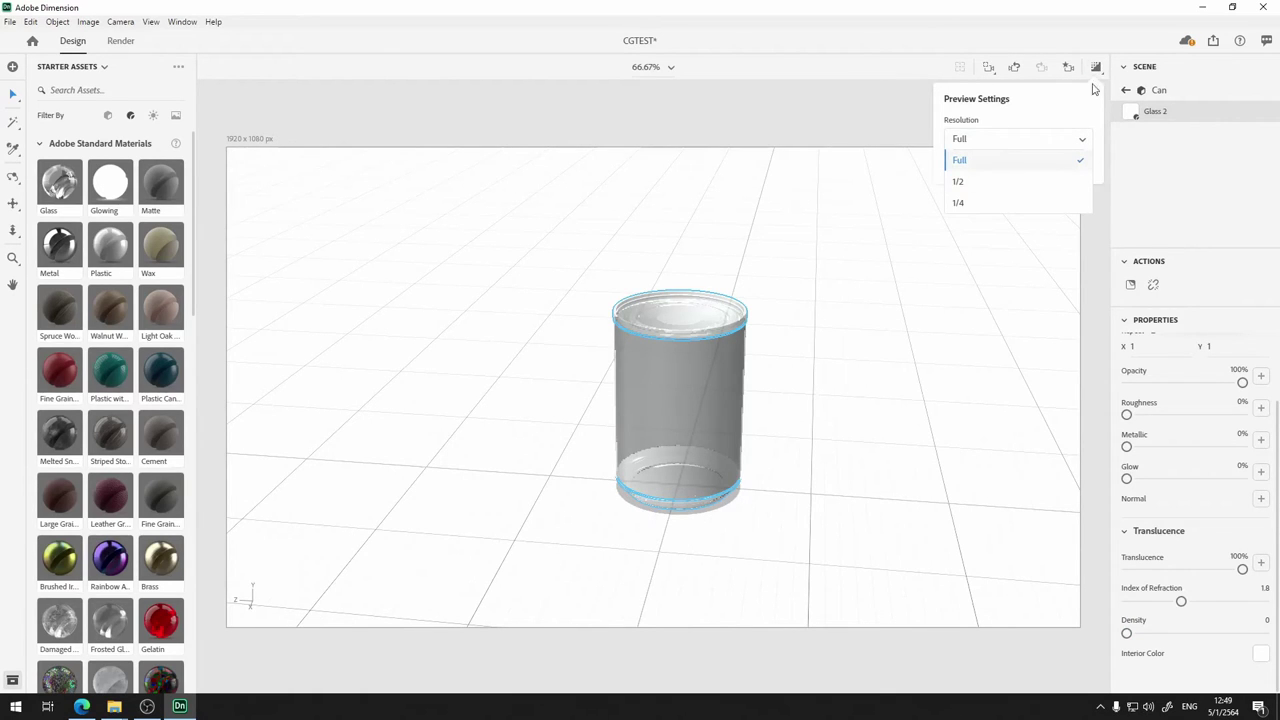
click(1081, 107)
click(1069, 143)
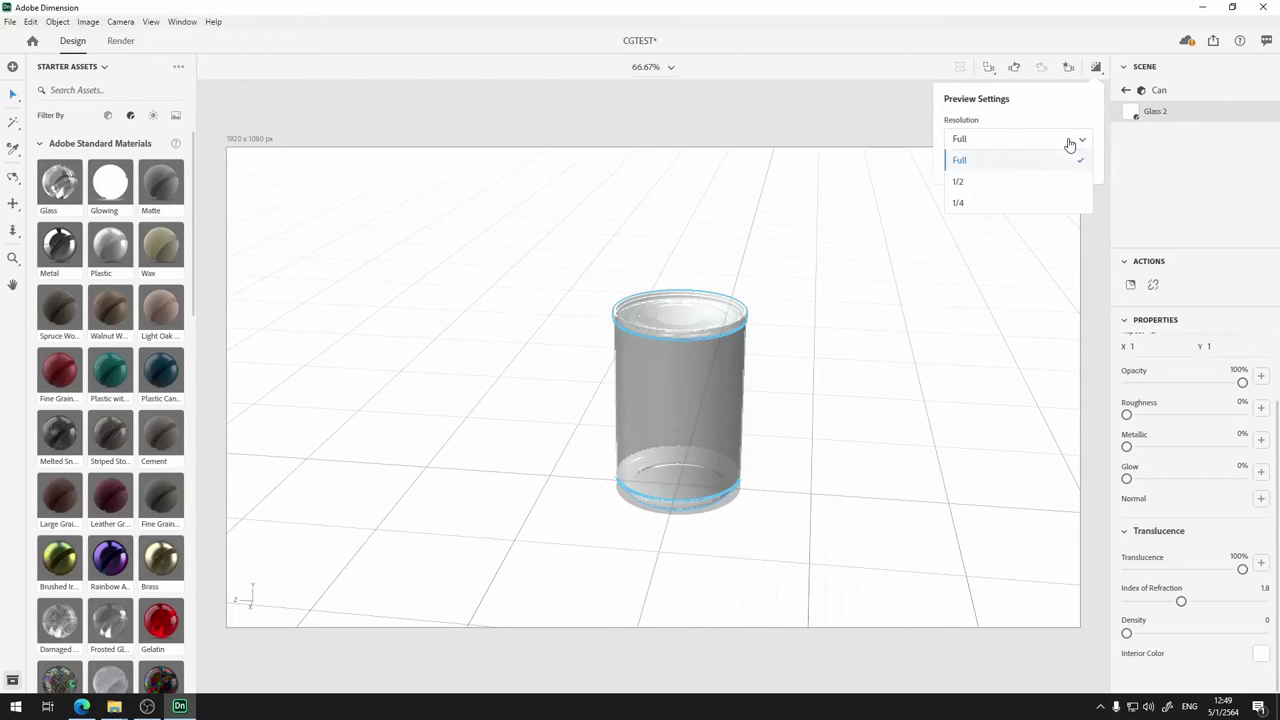
click(1012, 203)
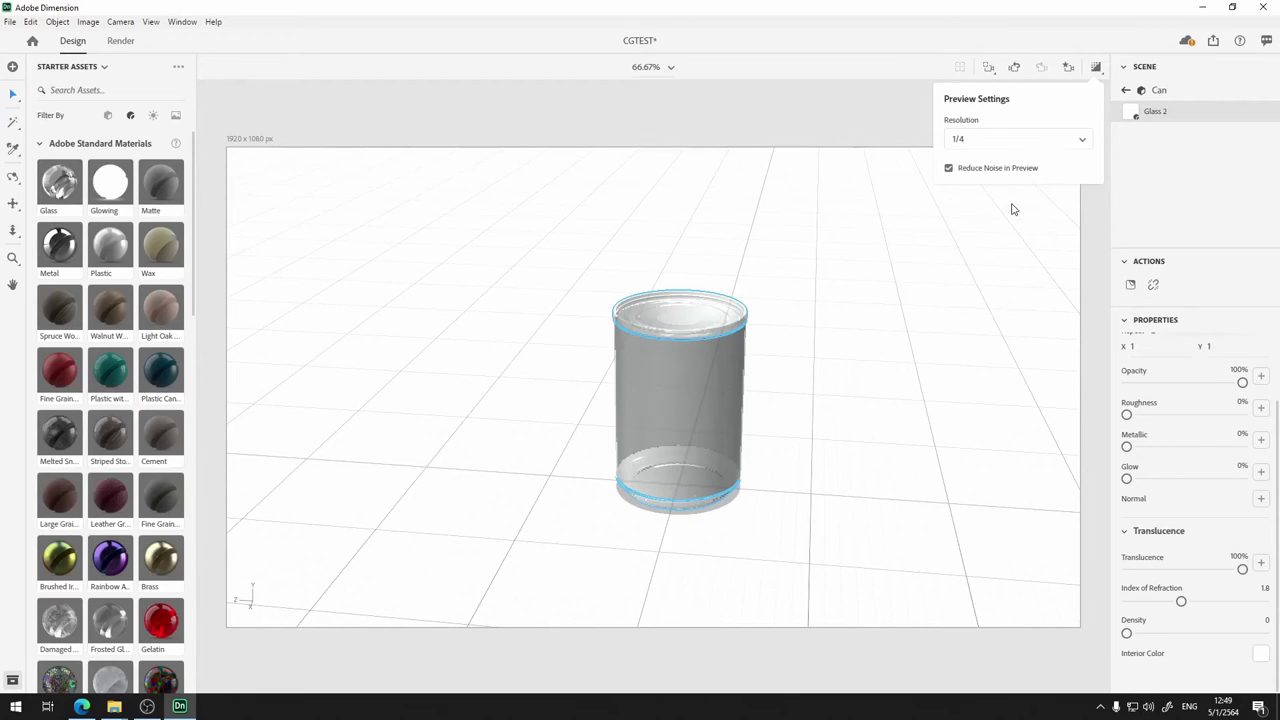
click(1096, 67)
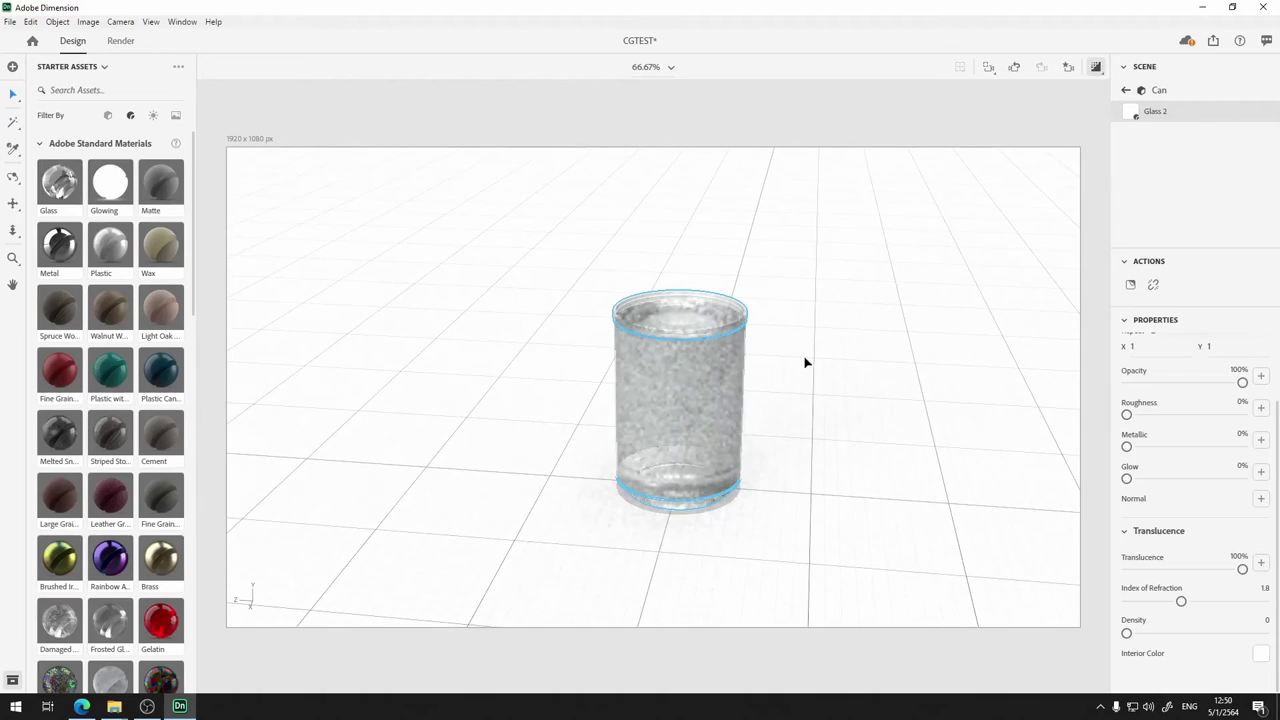
Turn off the render preview, raise its resolution to 1/2, and turn it on again
click(1096, 68)
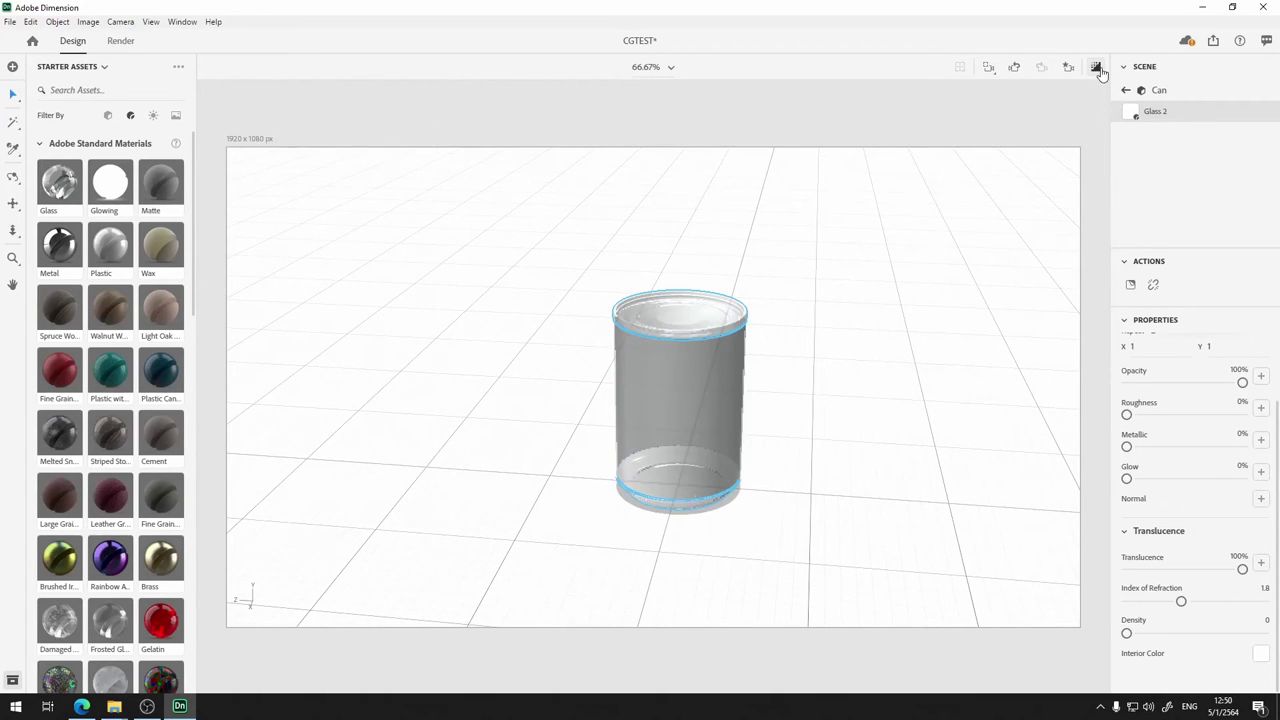
mouse_move(1100, 72)
click(1068, 141)
click(1017, 184)
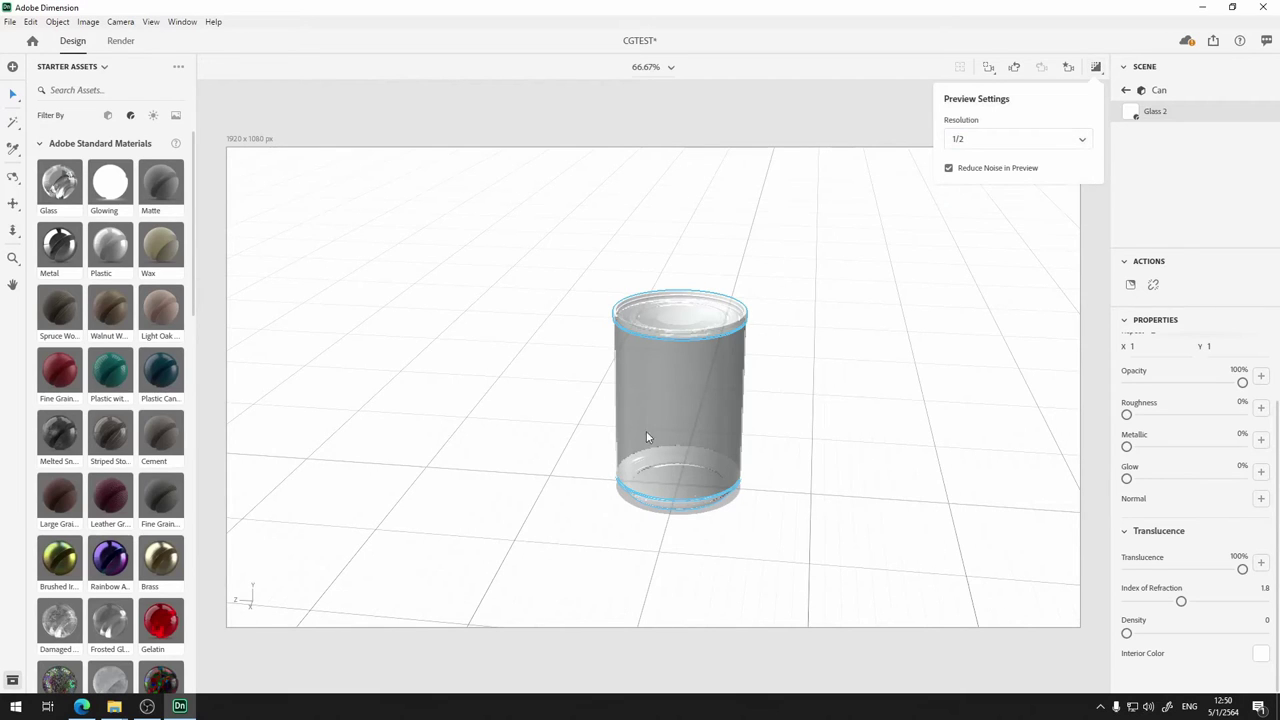
click(1097, 66)
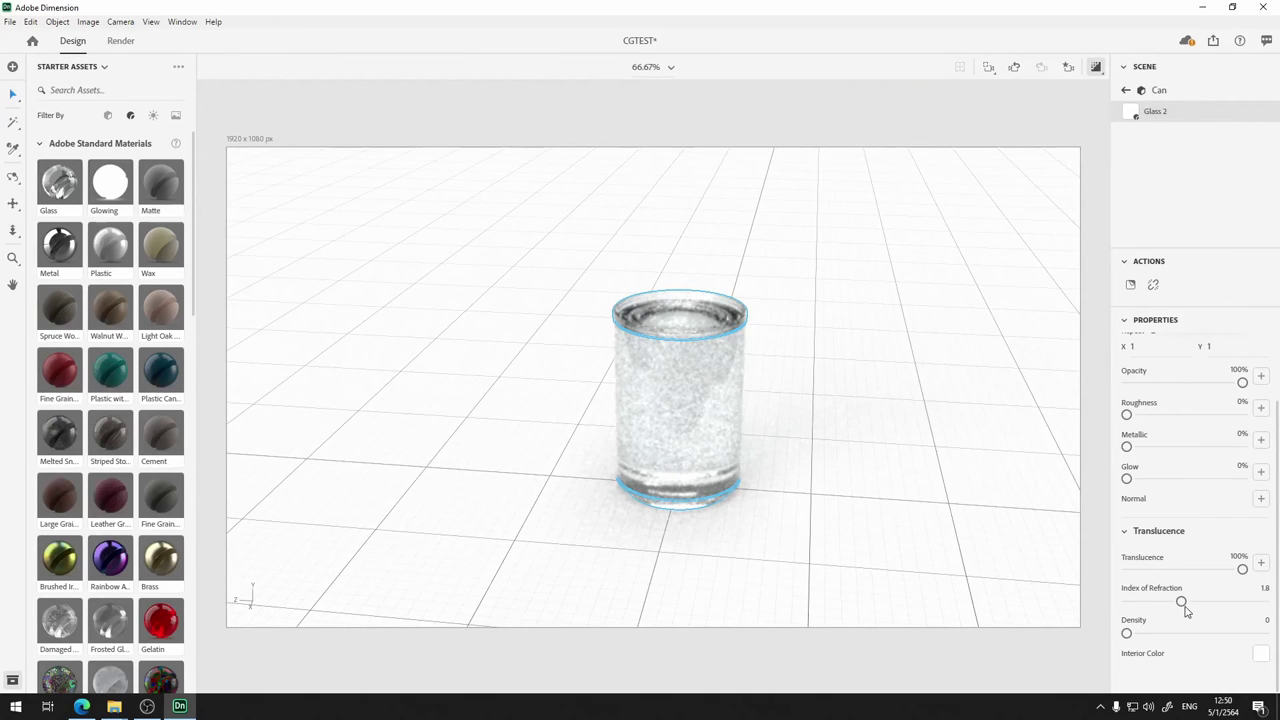
Try a density of 3.64 on the Can's Glass material, return it to 0, and set the interior color to bright red
drag(1127, 634, 1177, 636)
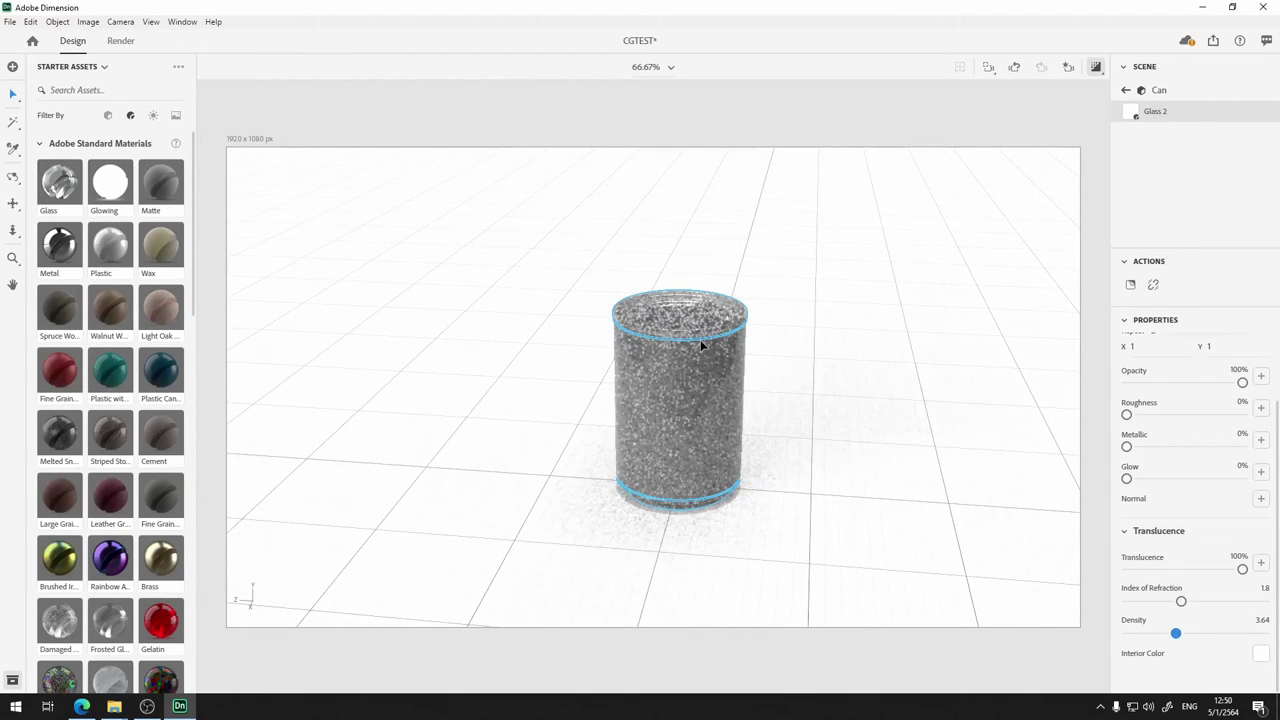
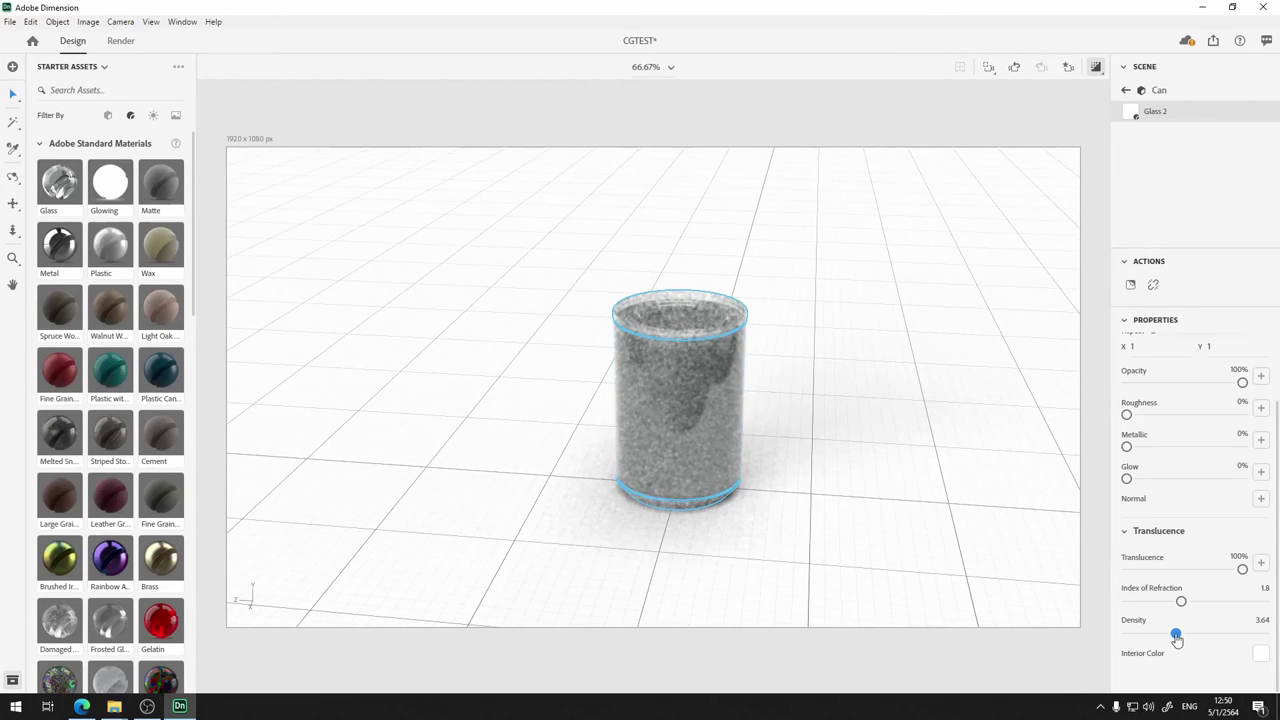
drag(1177, 640, 1097, 635)
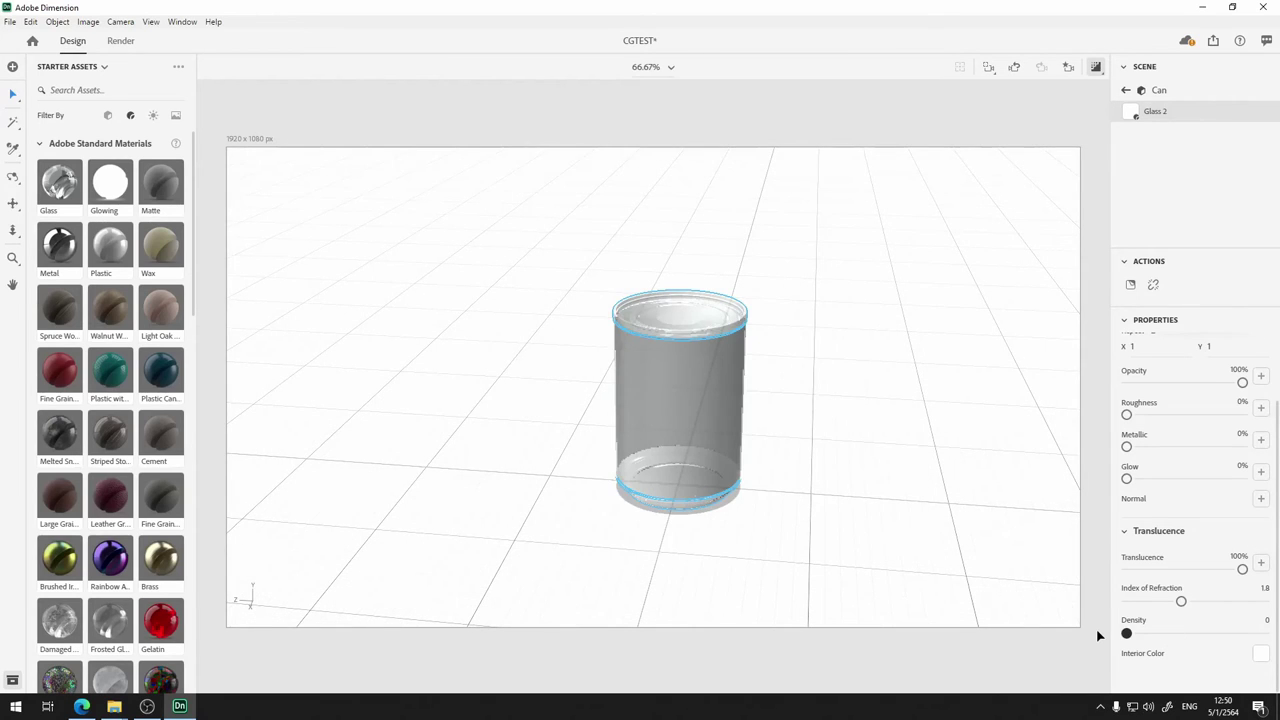
click(1261, 653)
drag(1225, 450, 1246, 427)
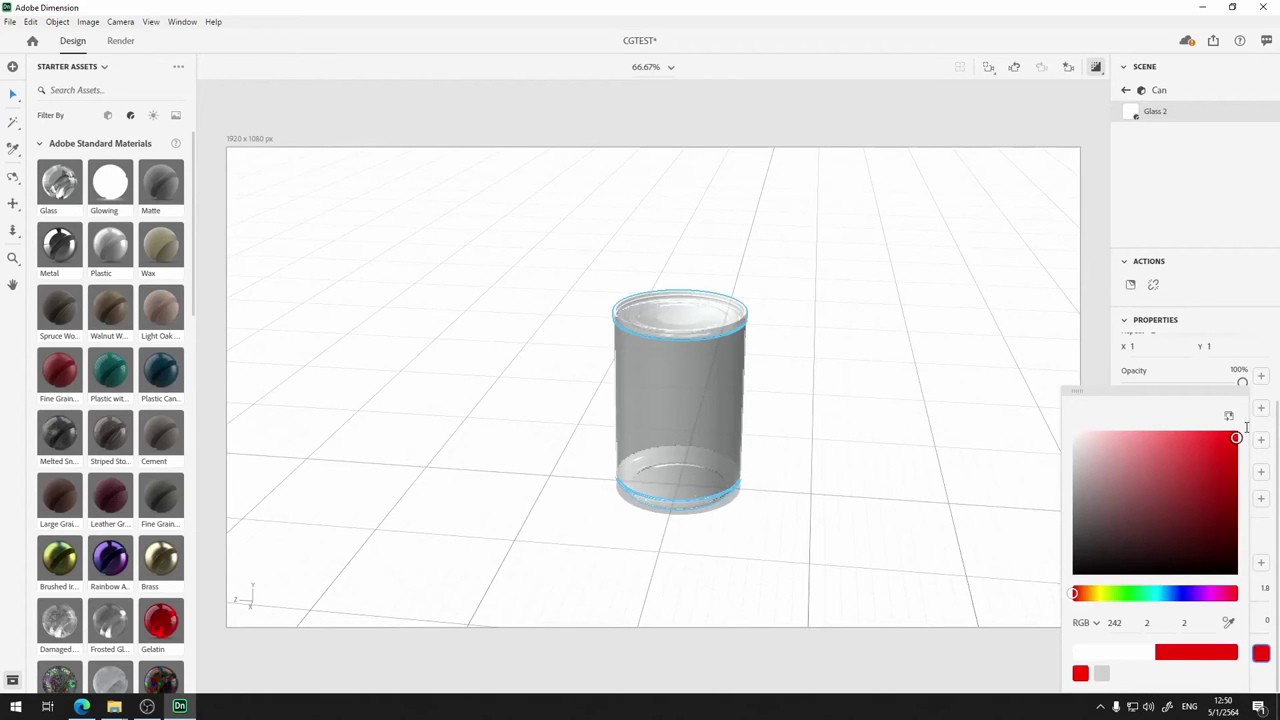
click(1259, 400)
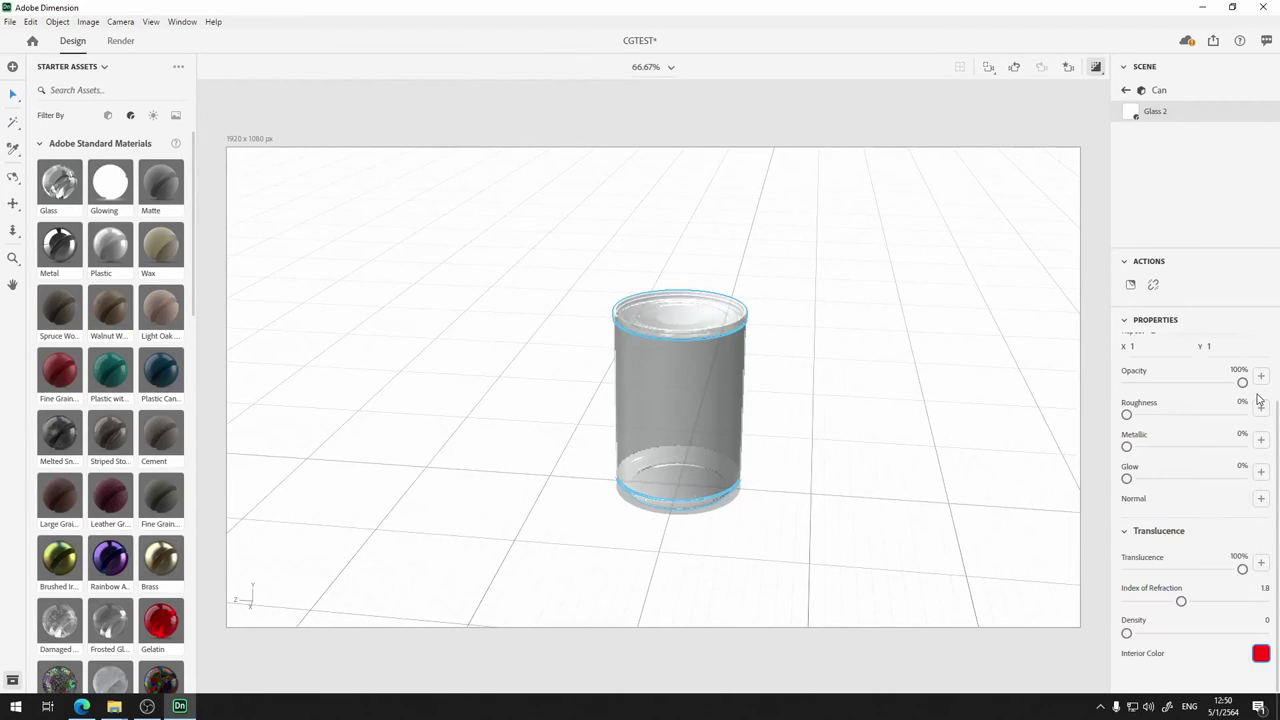
Set the Can's Glass material to 0% translucence and give it a dark teal base color
drag(1242, 568, 1121, 580)
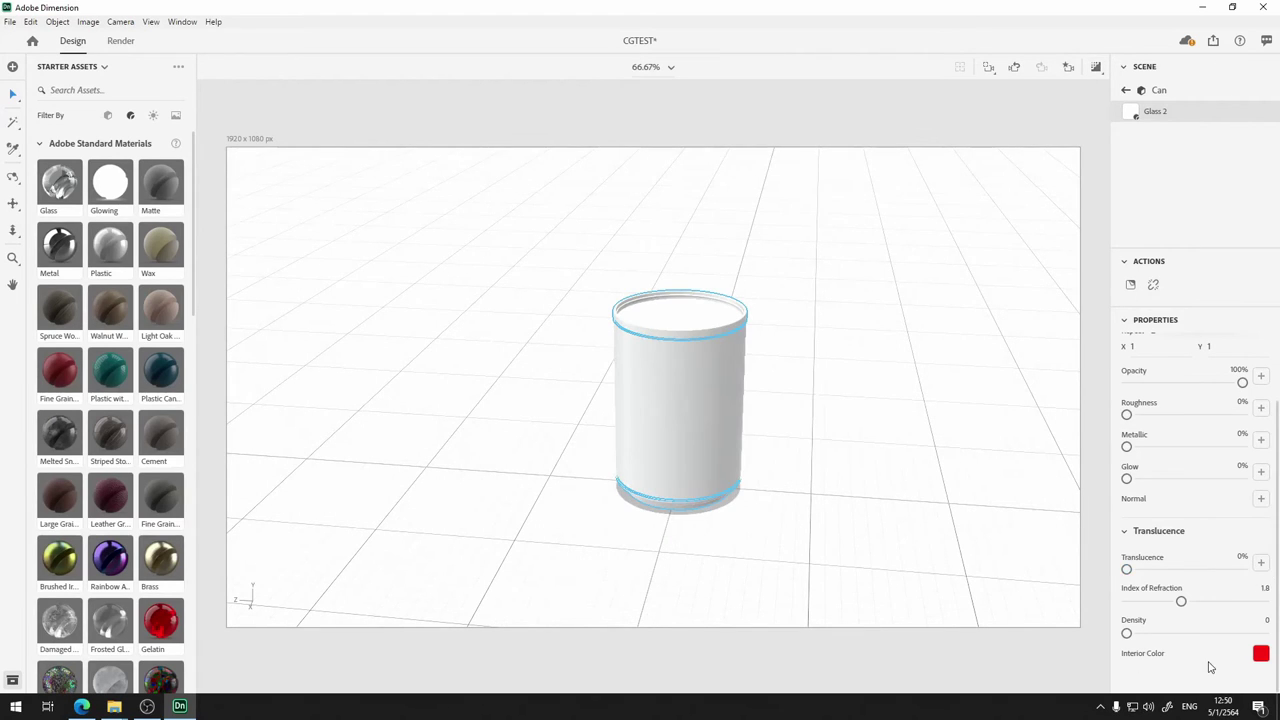
scroll(1140, 545, up, 2)
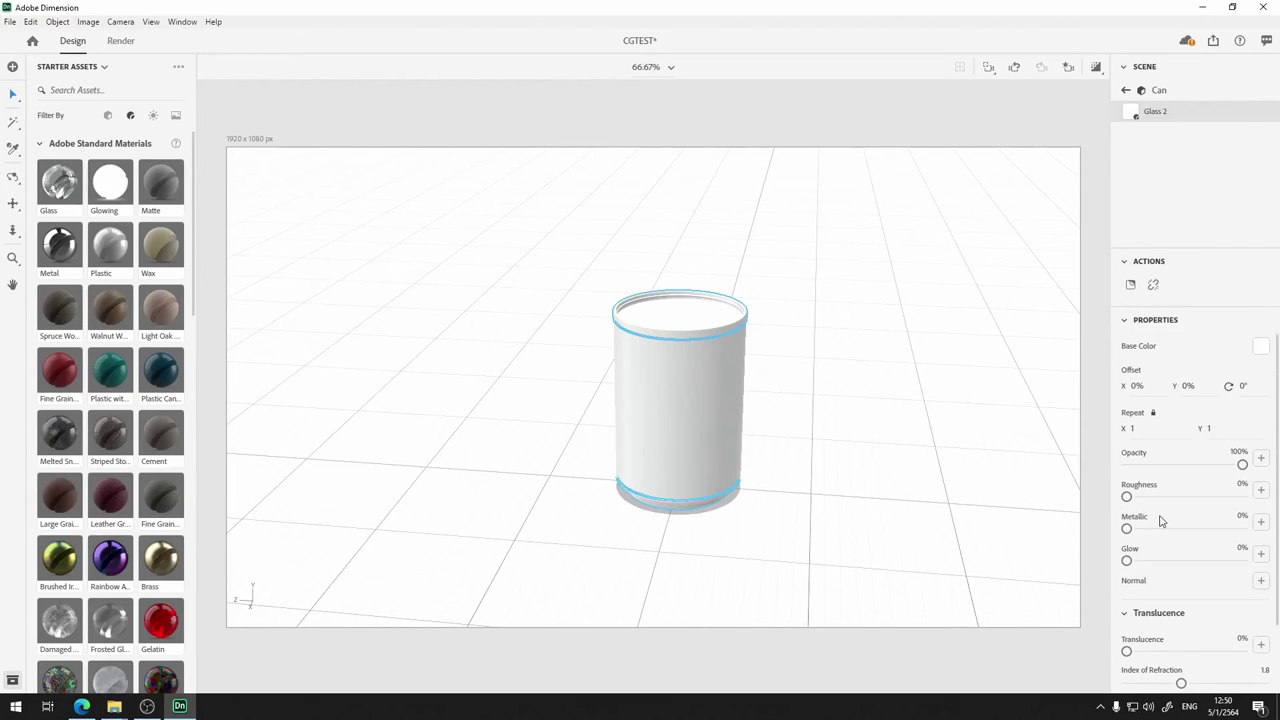
click(1261, 346)
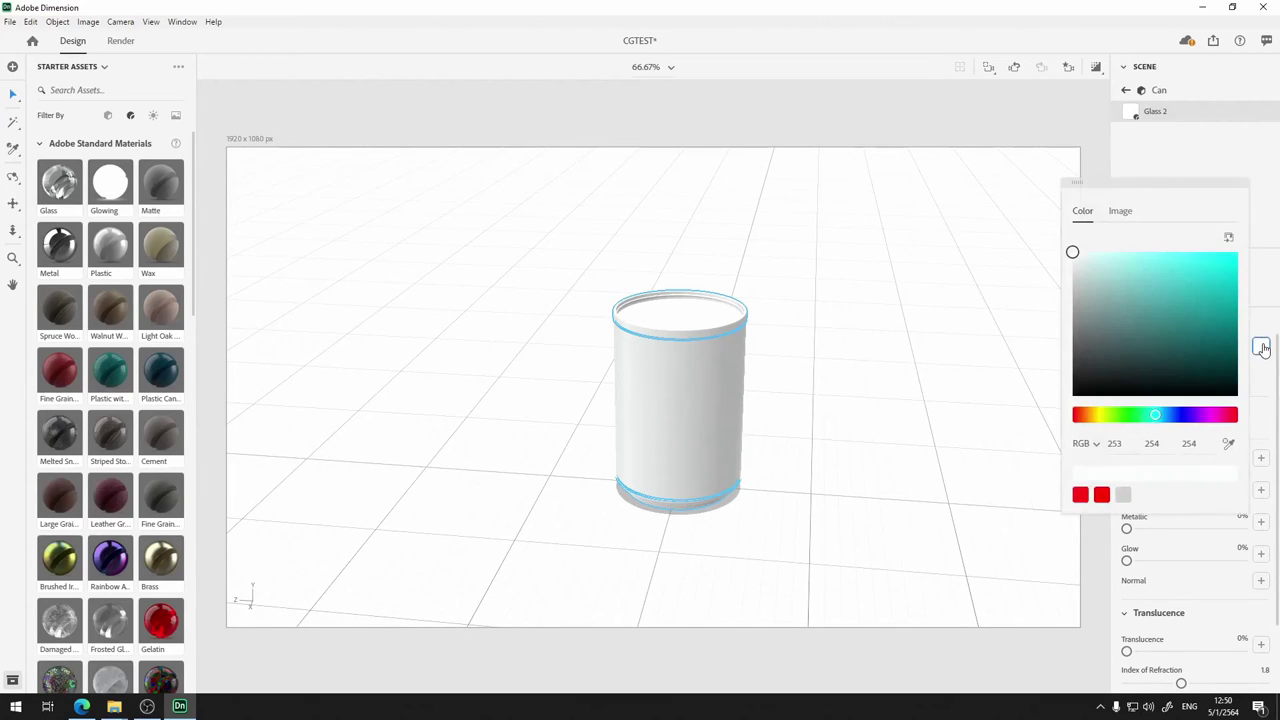
mouse_move(1204, 282)
mouse_down()
mouse_move(1240, 251)
mouse_move(1237, 317)
mouse_move(1143, 315)
mouse_move(1130, 348)
mouse_up()
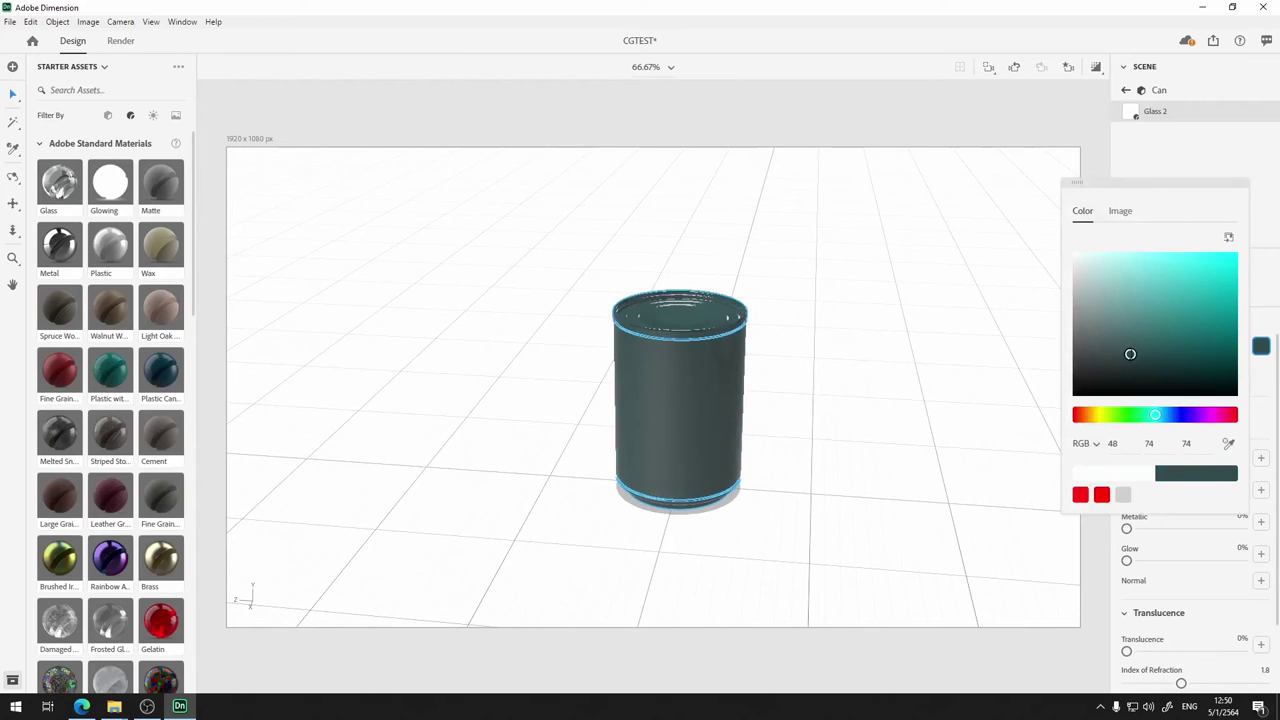
click(1270, 290)
Apply the standard Metal material to the Food Can's Label part and the Gelatin material to its Can part
click(1127, 90)
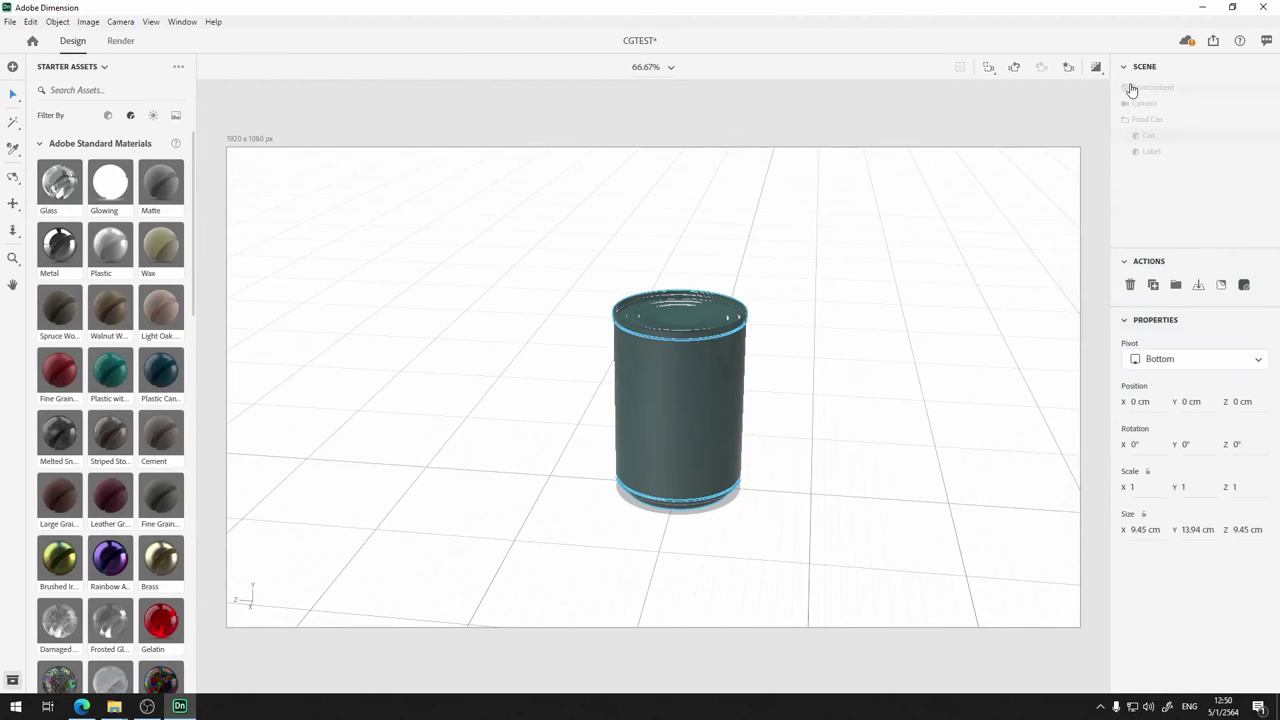
drag(55, 258, 707, 390)
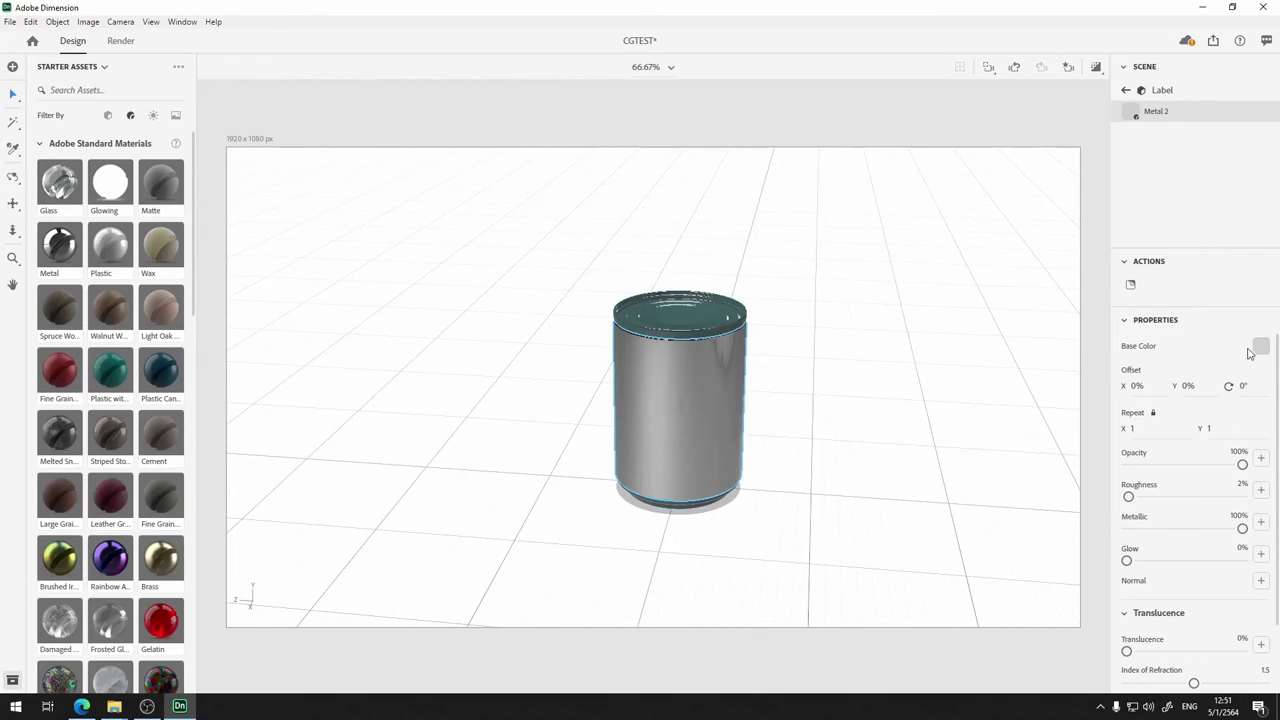
scroll(1166, 397, down, 2)
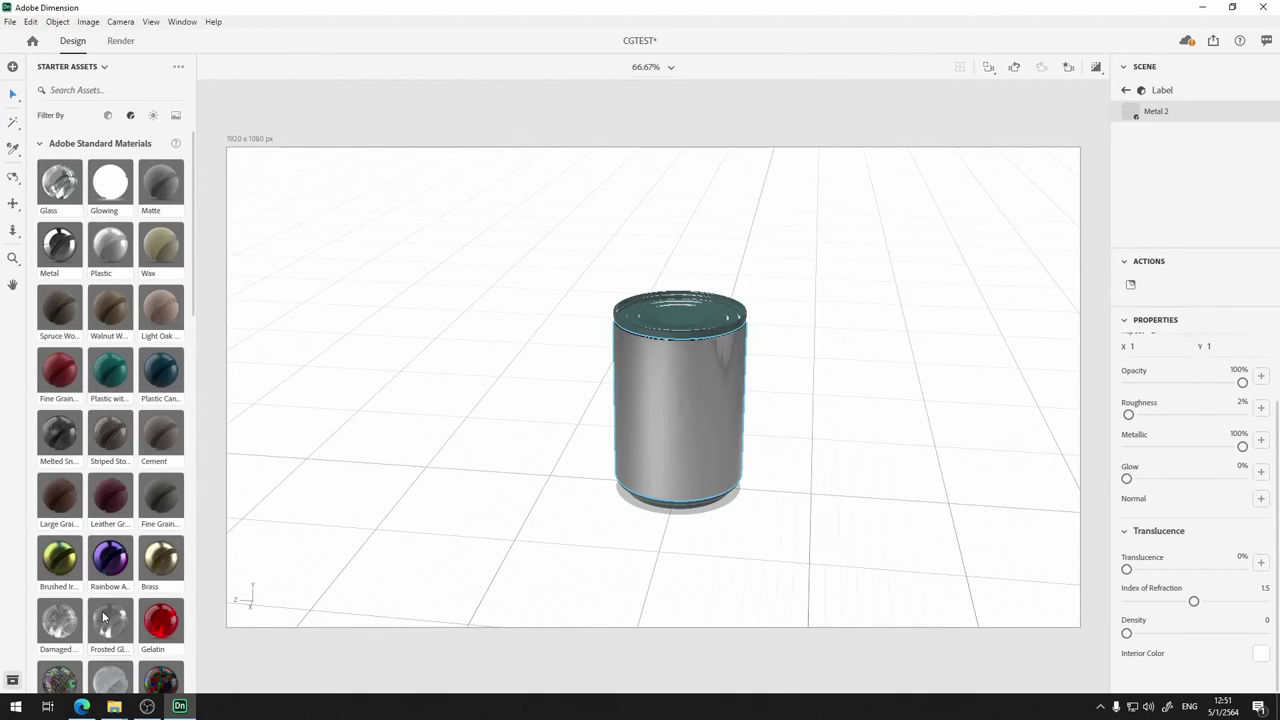
drag(153, 628, 695, 304)
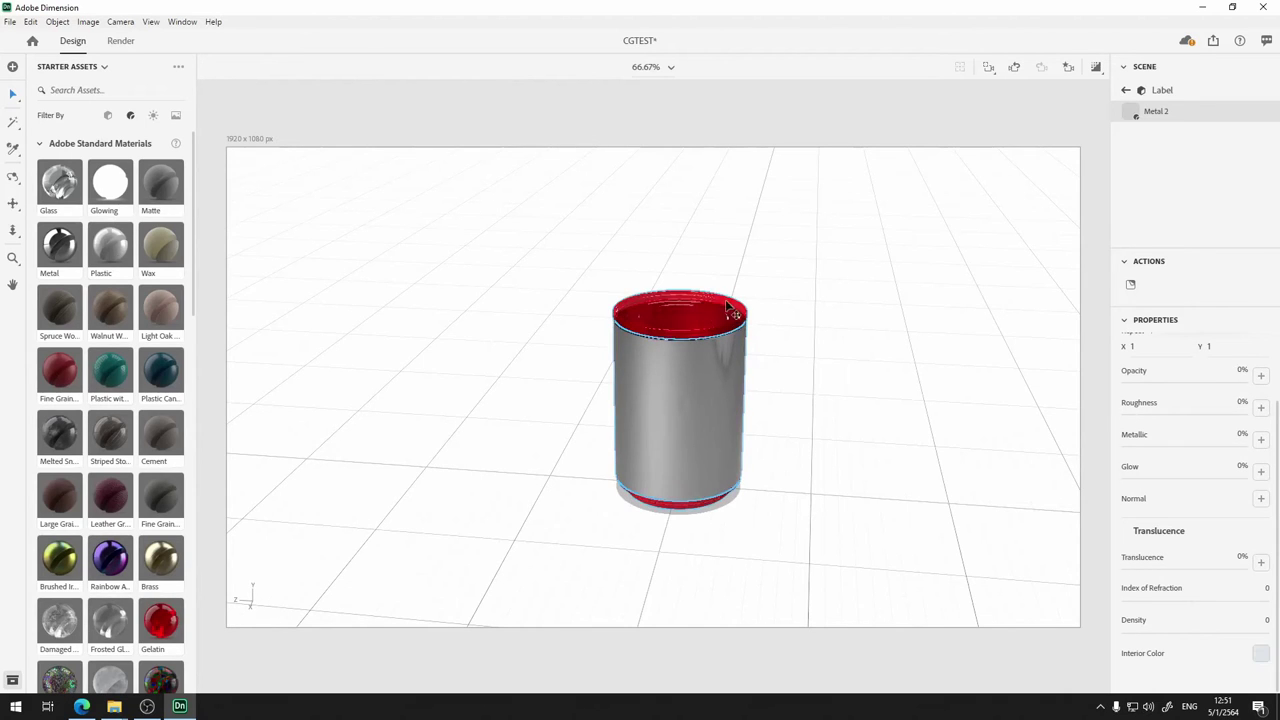
Open the Can part's Gelatin material and examine its opacity, roughness and translucence properties
click(698, 304)
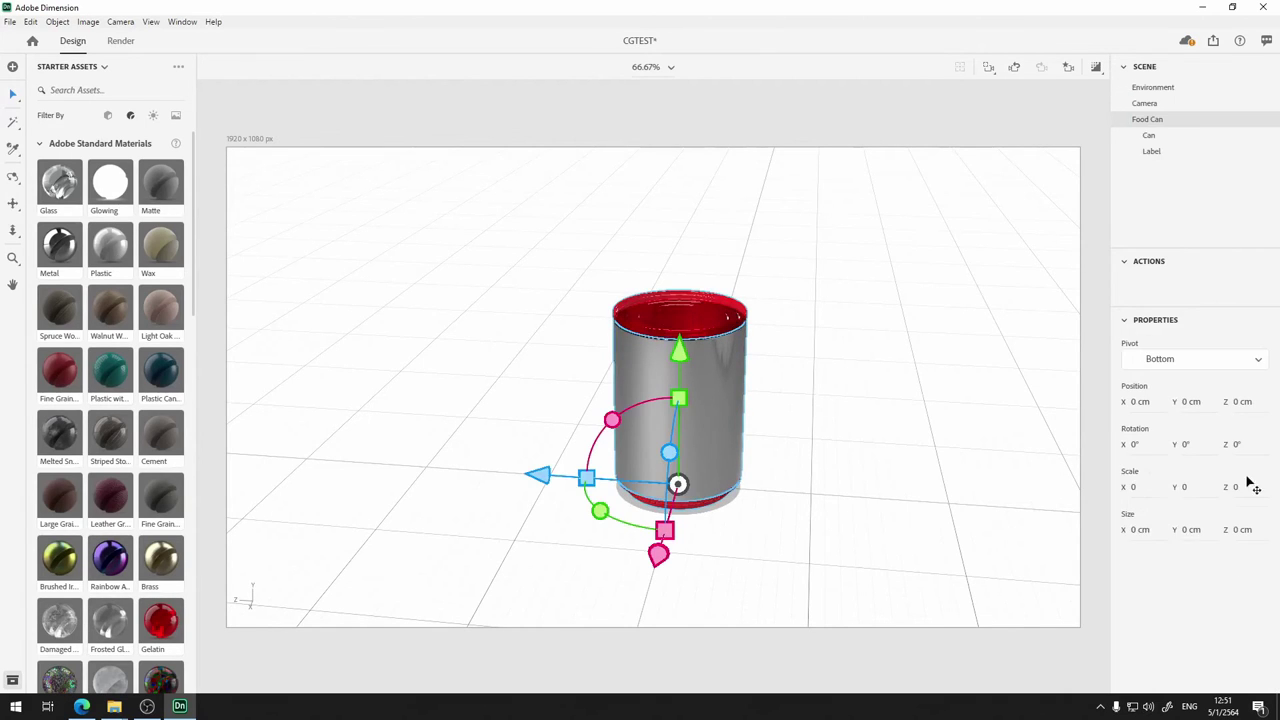
click(1177, 141)
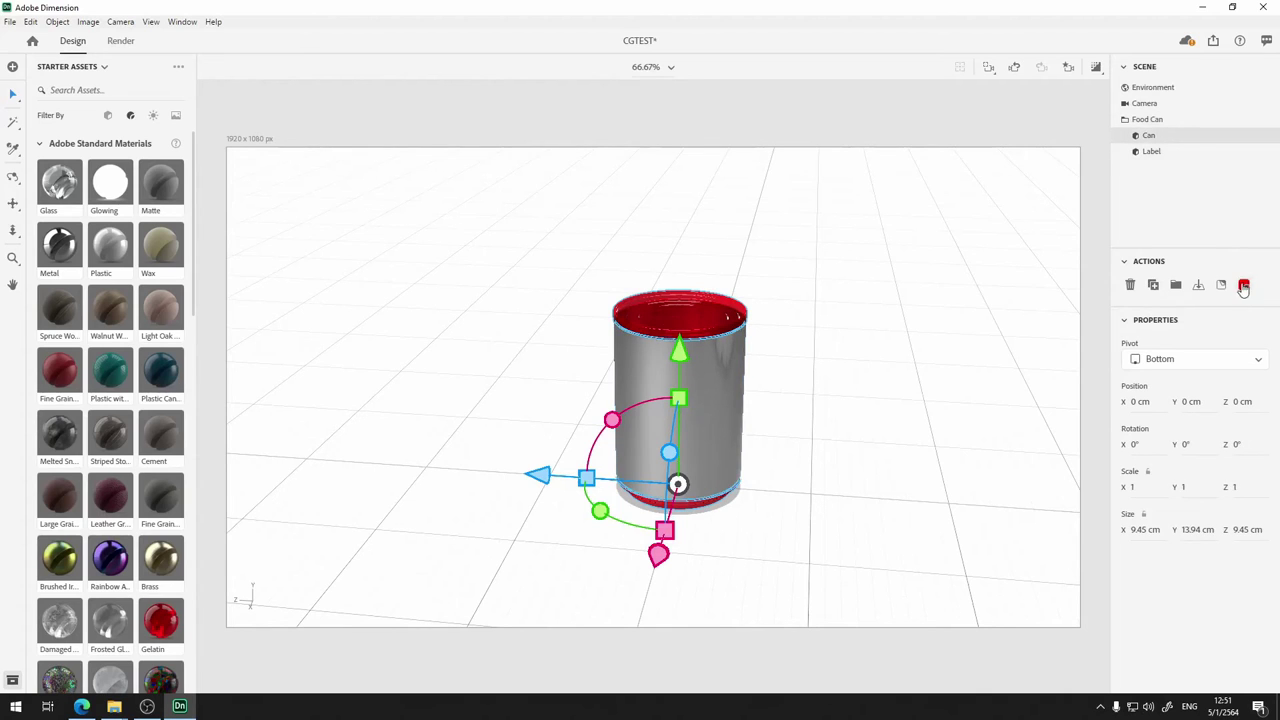
click(1245, 286)
scroll(1202, 481, down, 2)
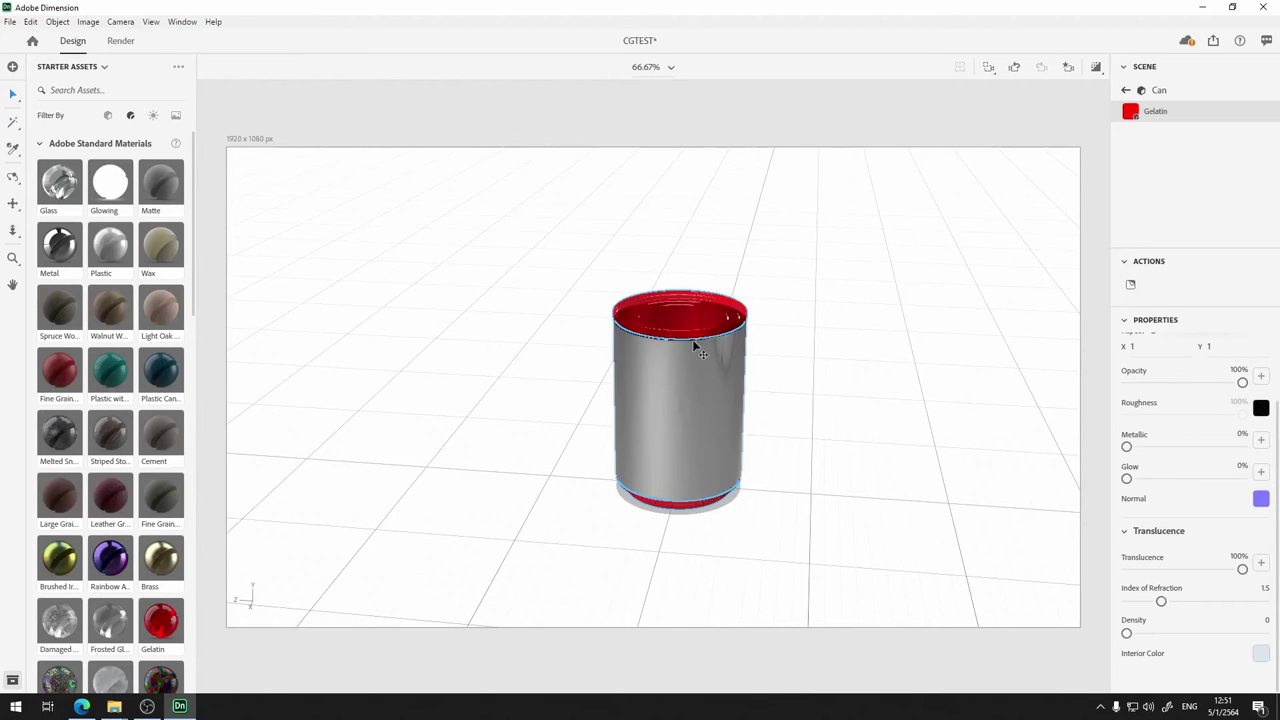
drag(857, 303, 871, 243)
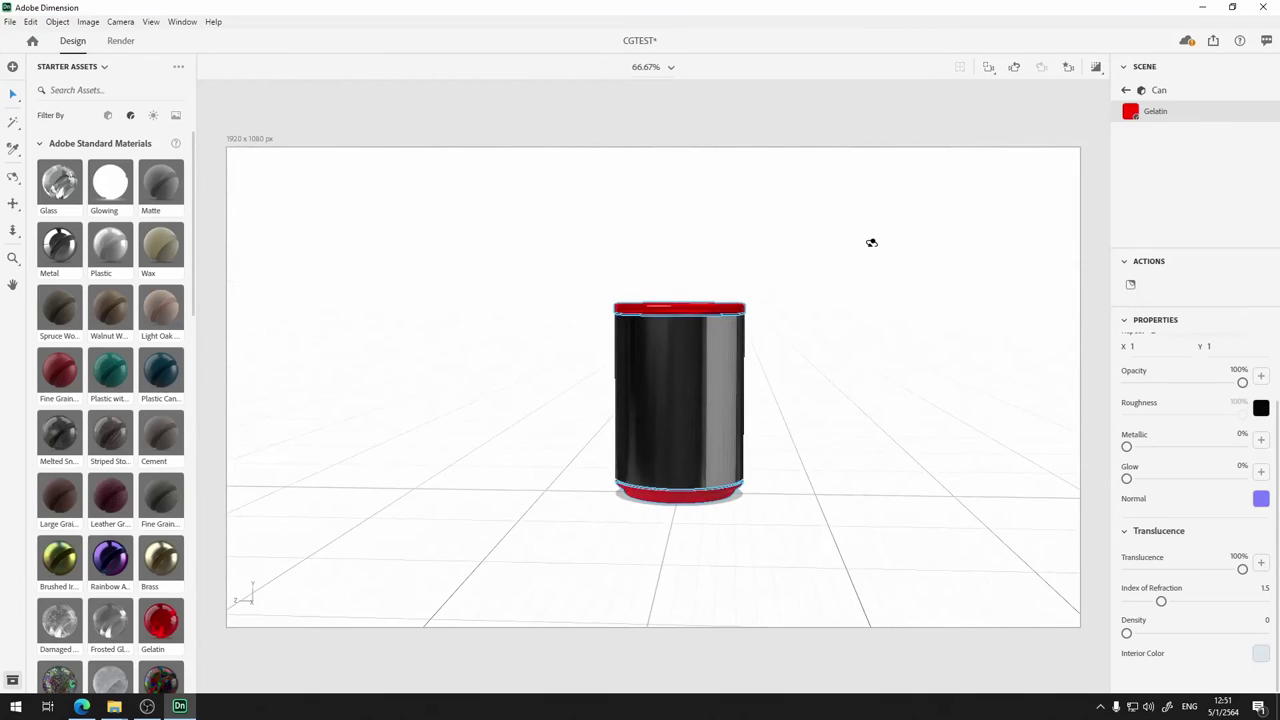
Apply the standard Glitter material to the whole Food Can group
click(652, 384)
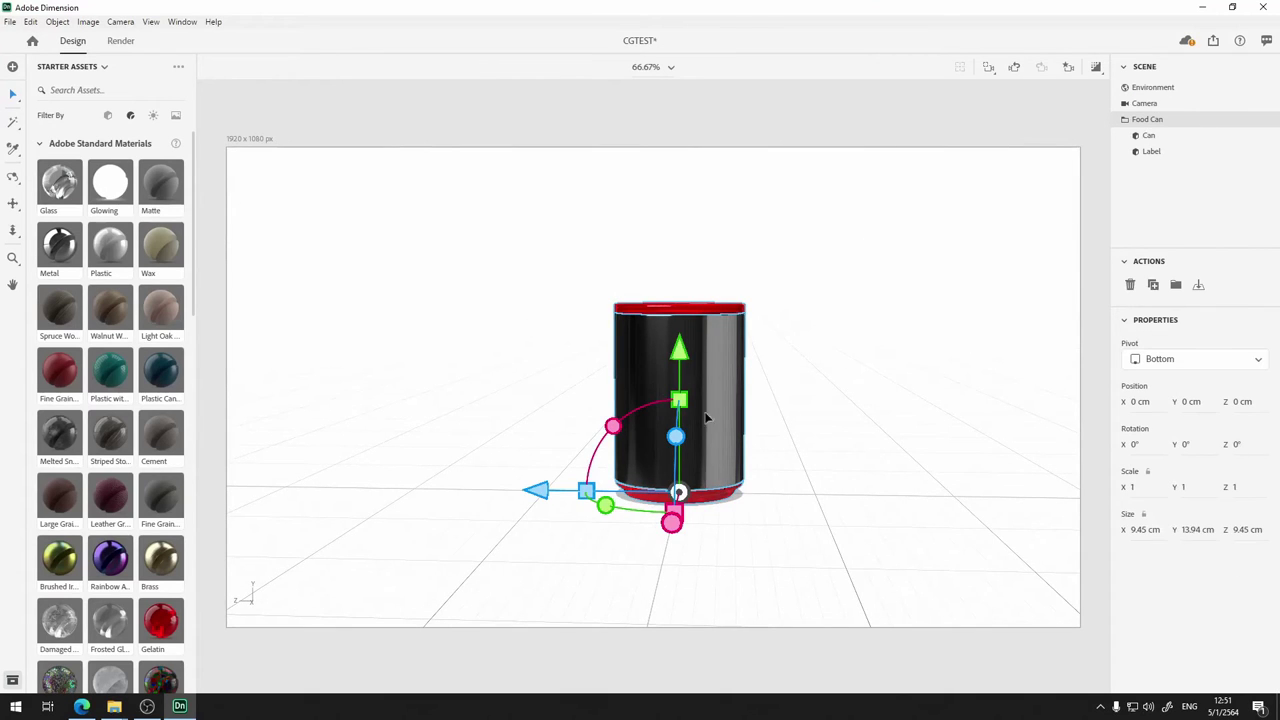
mouse_move(907, 220)
mouse_down()
mouse_move(906, 257)
mouse_move(894, 223)
mouse_up()
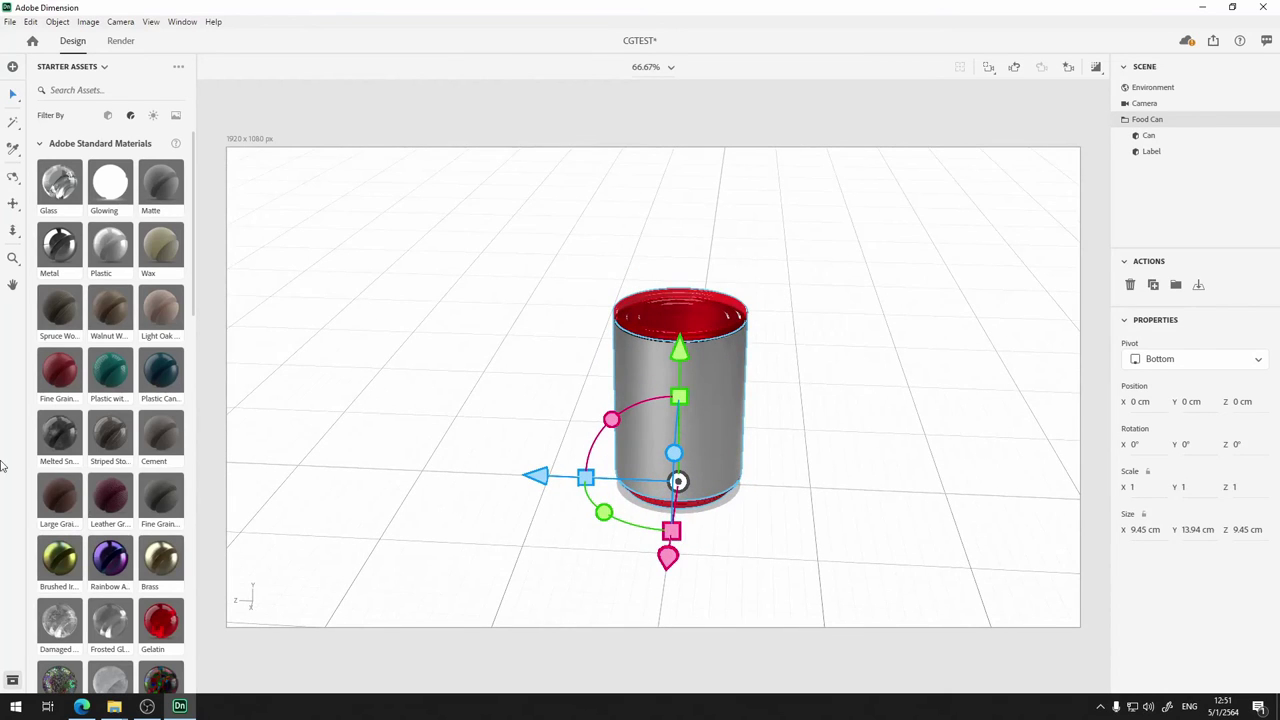
scroll(104, 437, down, 5)
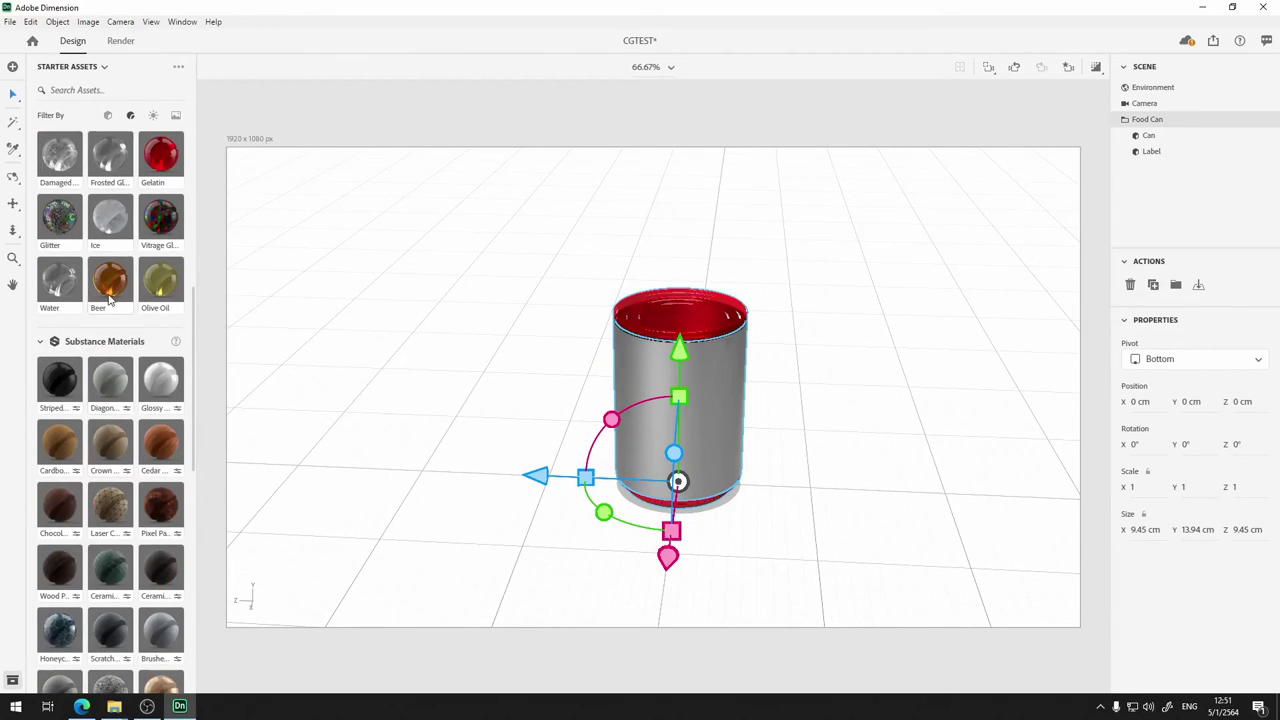
drag(62, 222, 720, 413)
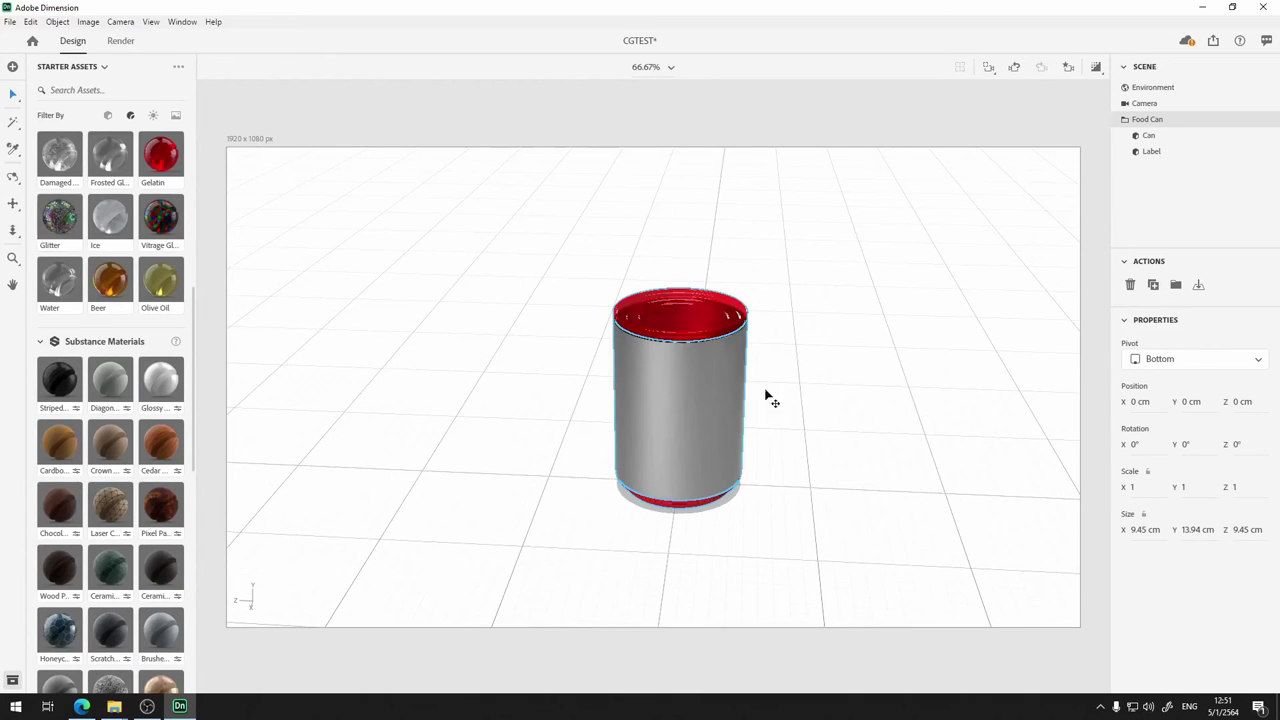
right_drag(846, 417, 829, 393)
click(829, 393)
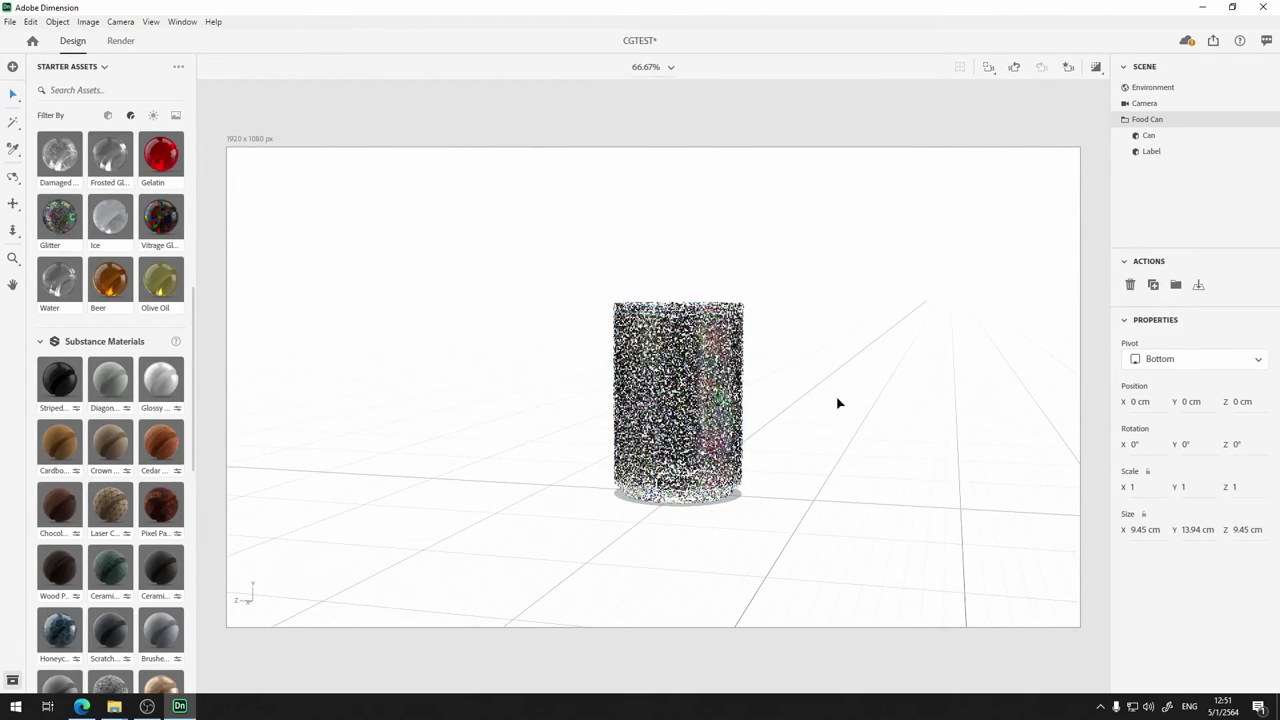
right_drag(825, 308, 665, 288)
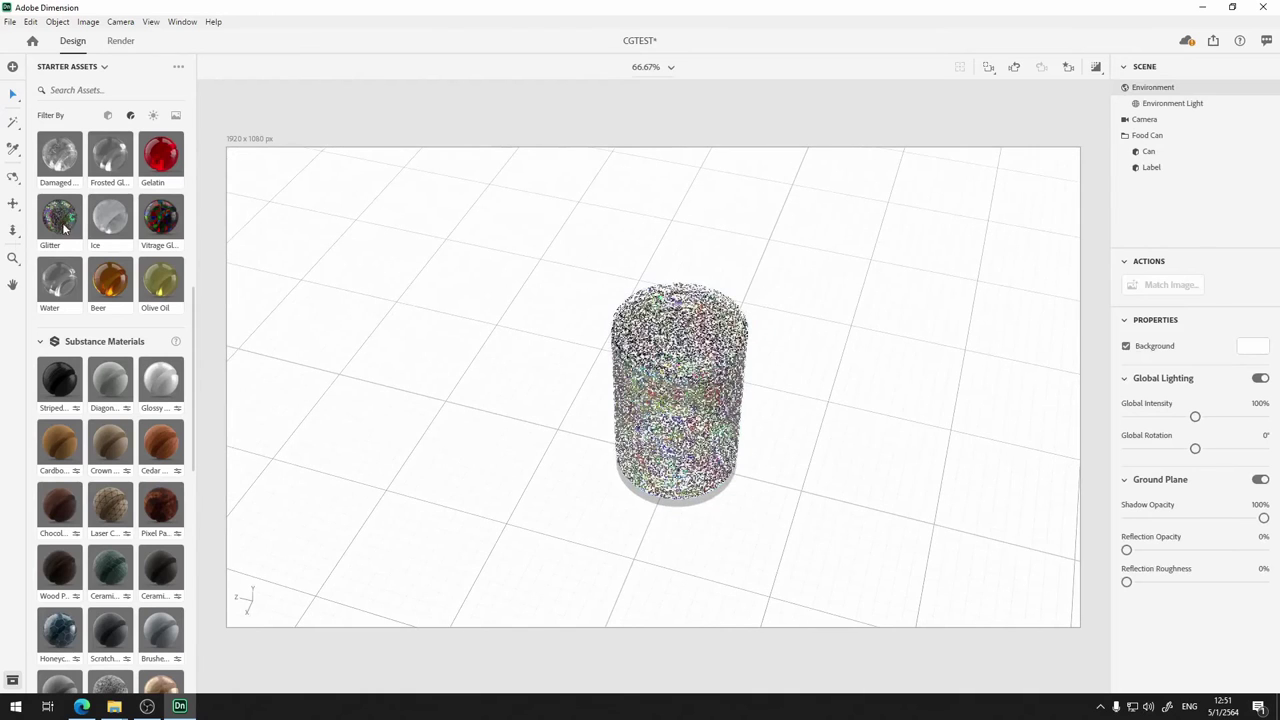
Apply the Vitrage Glass material to the Food Can's Label part and return to the scene's object list
drag(155, 221, 705, 423)
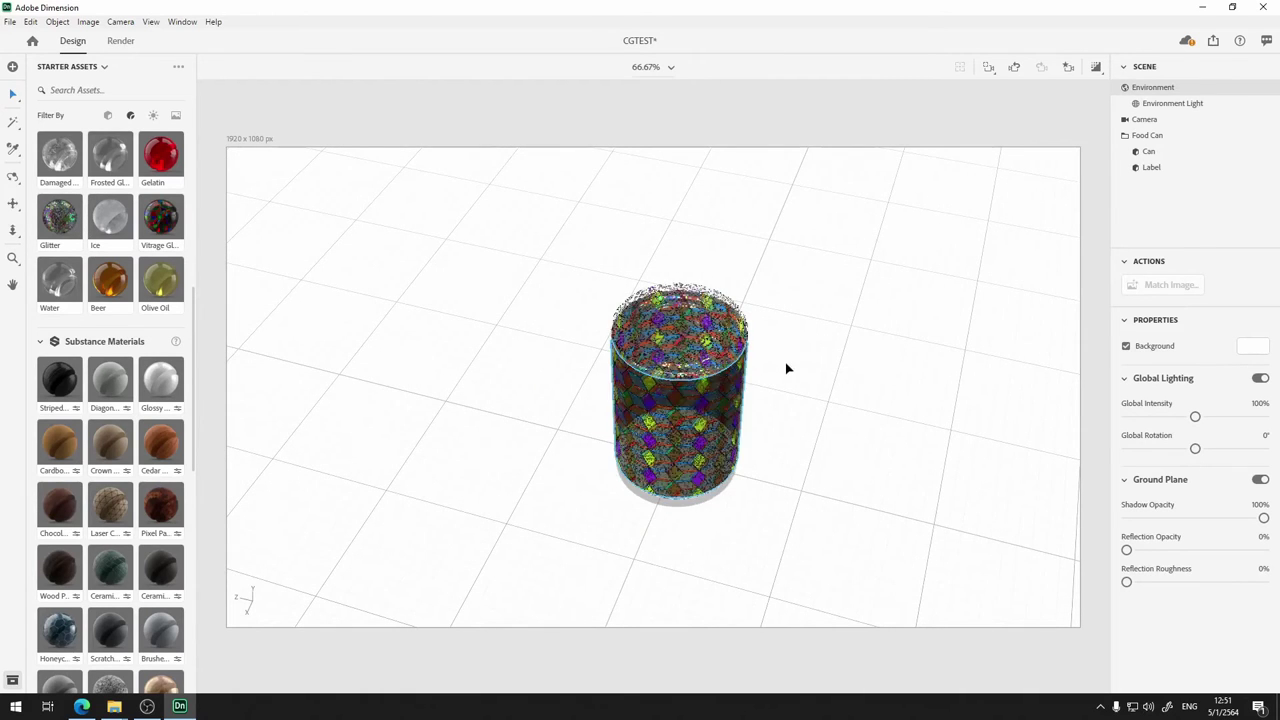
right_drag(791, 357, 851, 274)
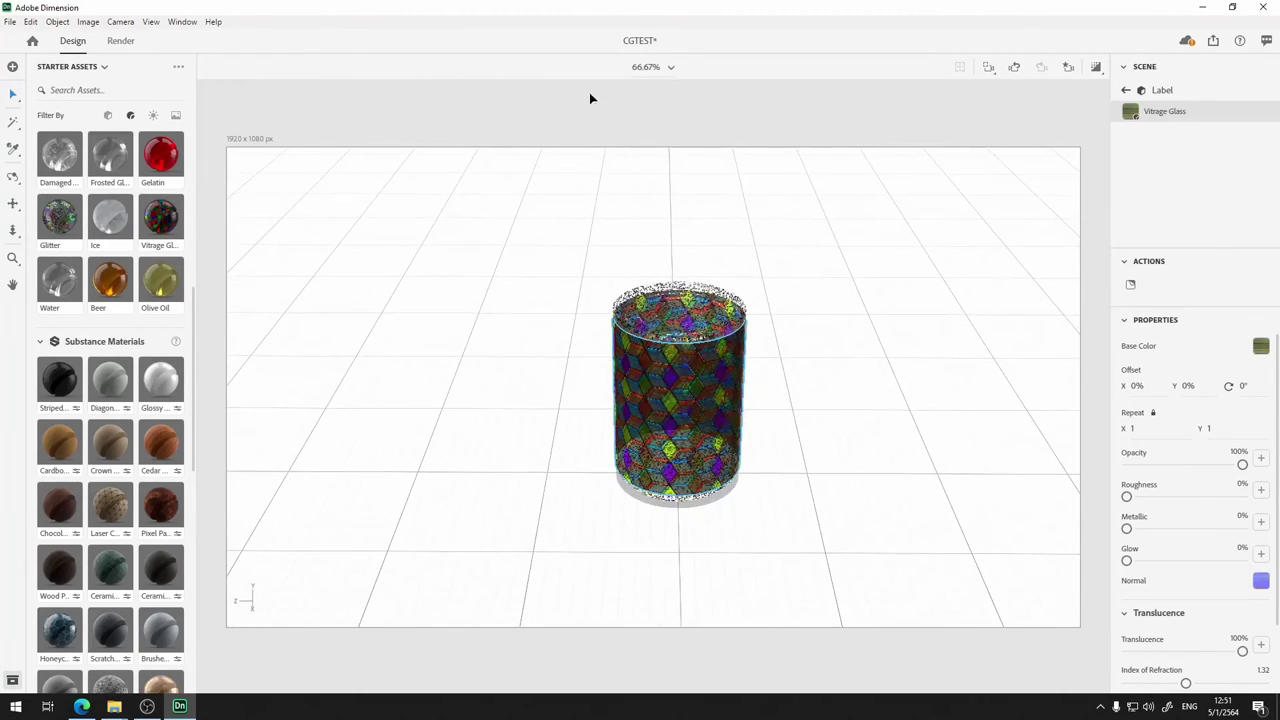
click(1126, 90)
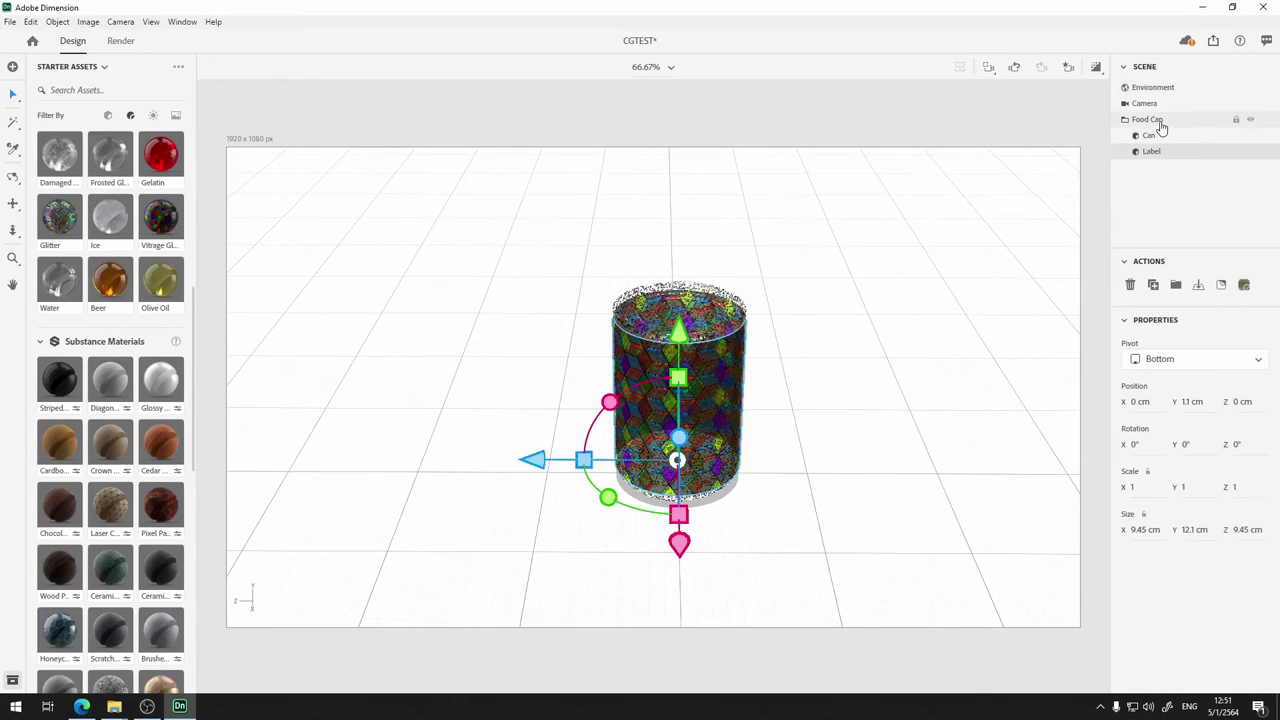
Select the whole Food Can group and apply the Glossy substance material to it
click(1152, 120)
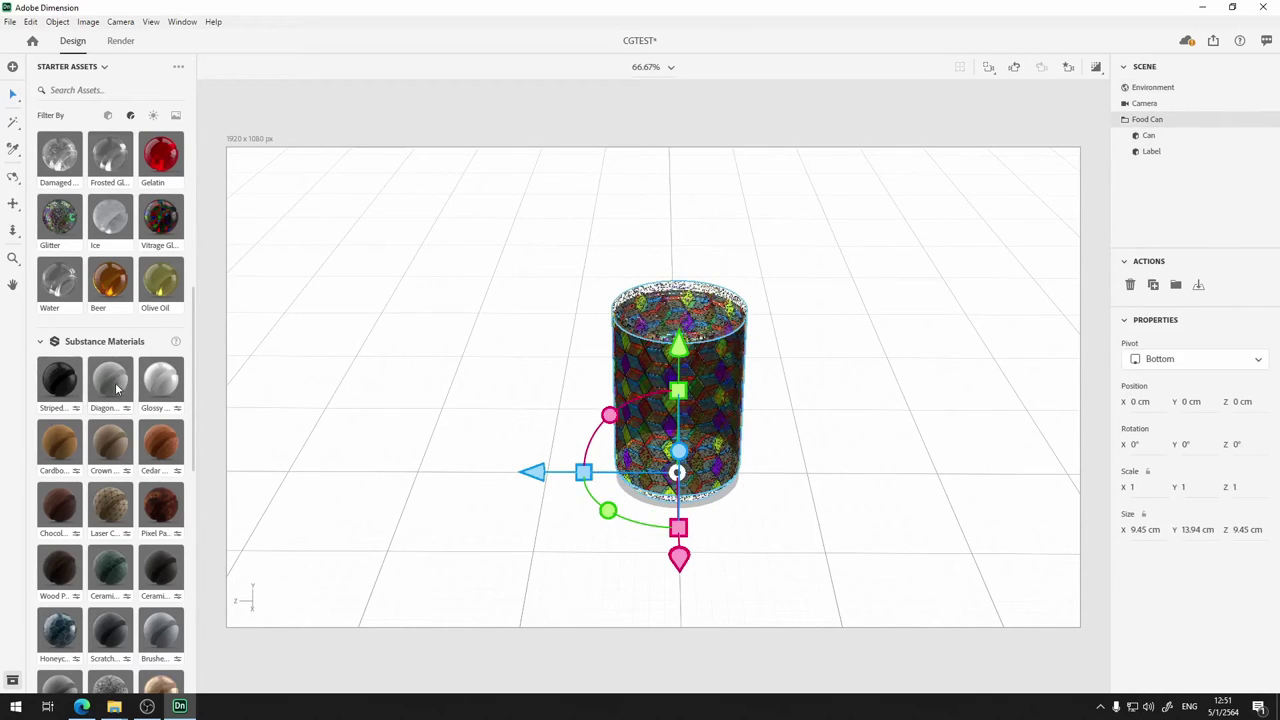
drag(172, 393, 720, 328)
right_drag(786, 414, 891, 317)
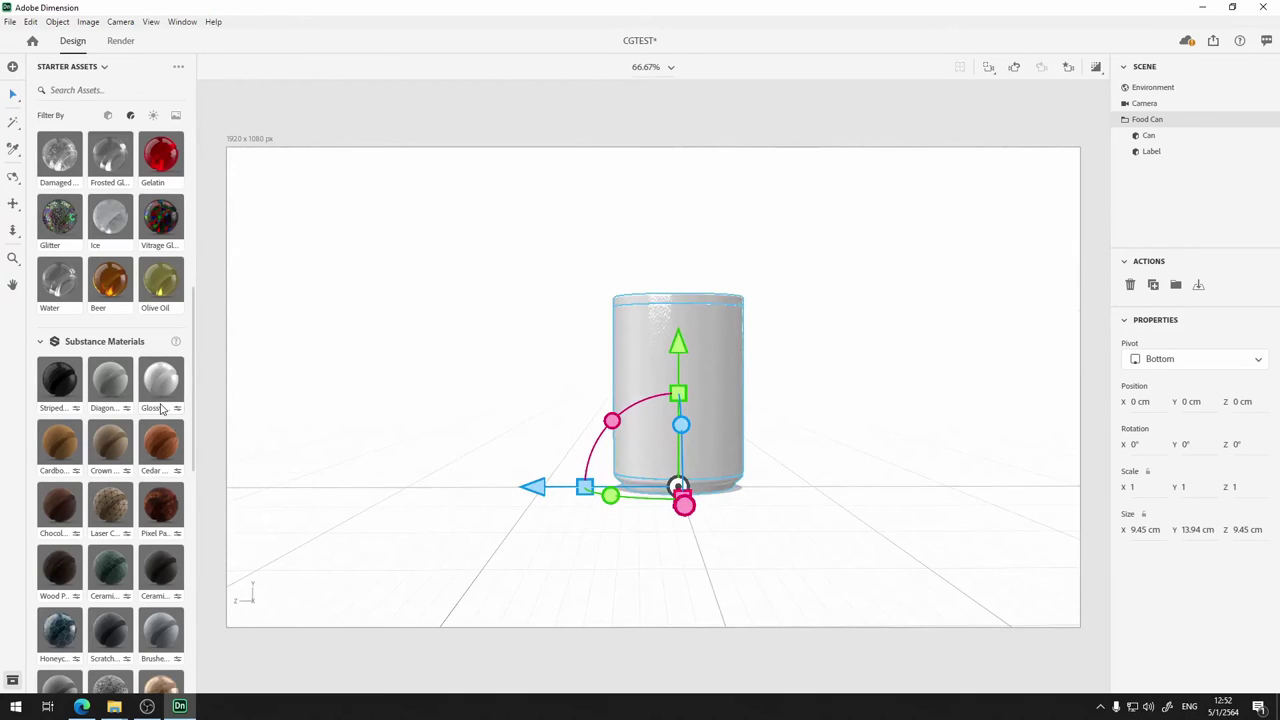
Replace the Glossy Paper material on the food can's Can part with the standard Metal material
click(1170, 136)
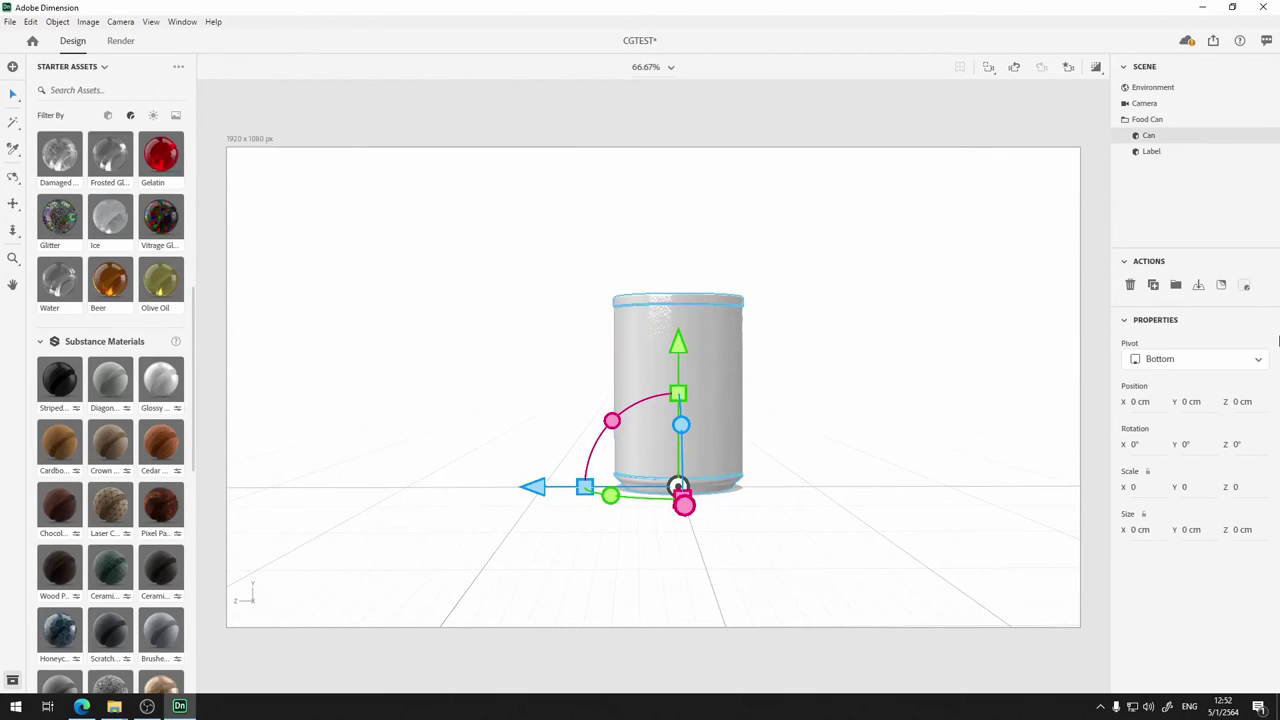
click(1248, 287)
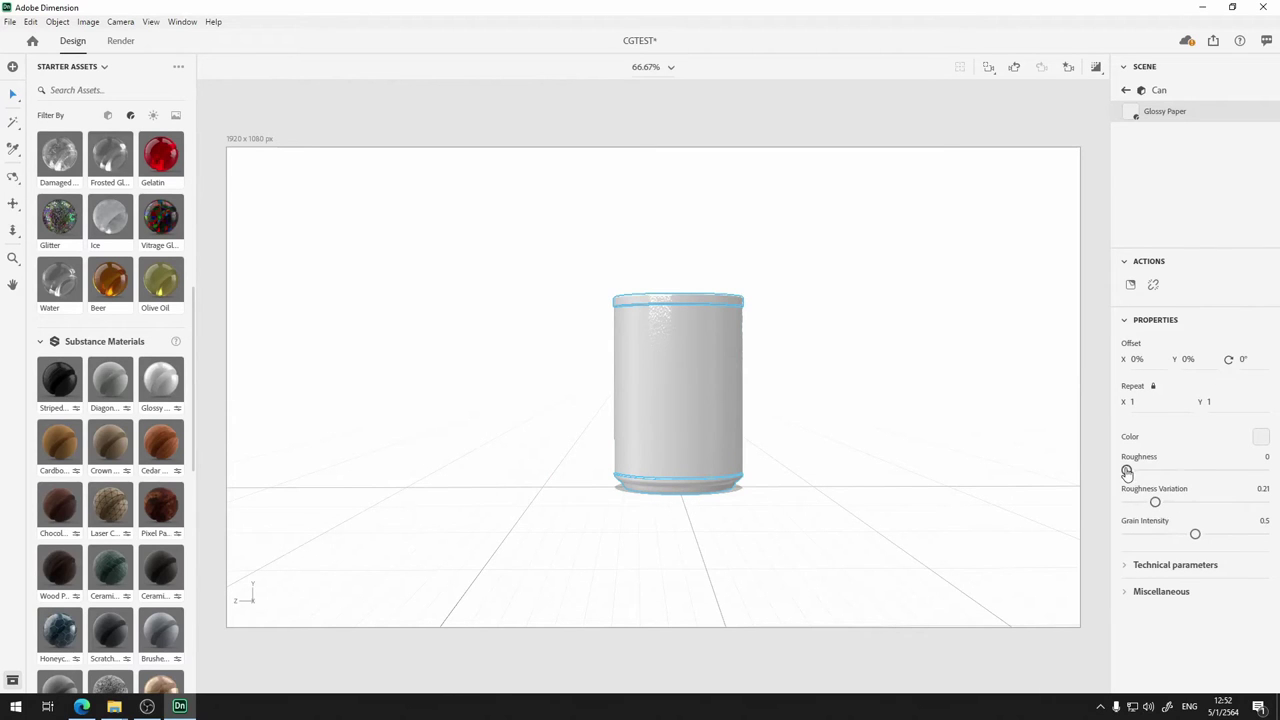
right_drag(800, 237, 760, 334)
scroll(117, 302, up, 5)
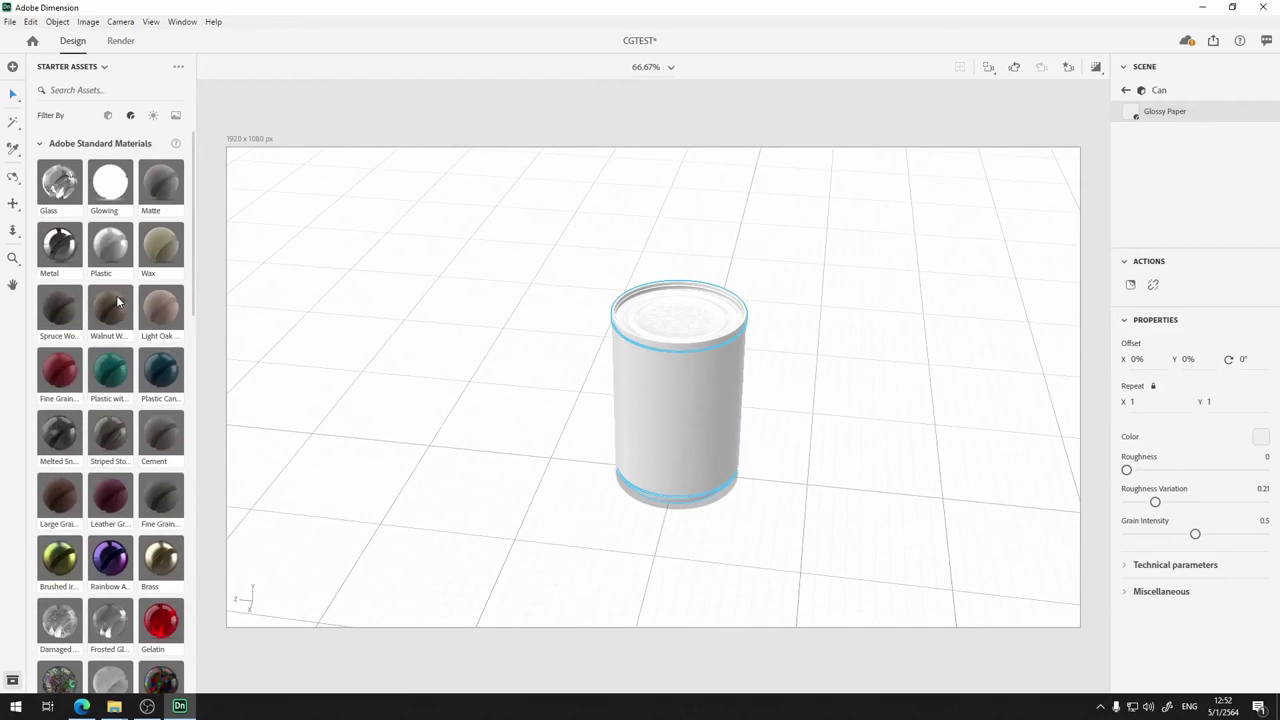
drag(59, 245, 745, 336)
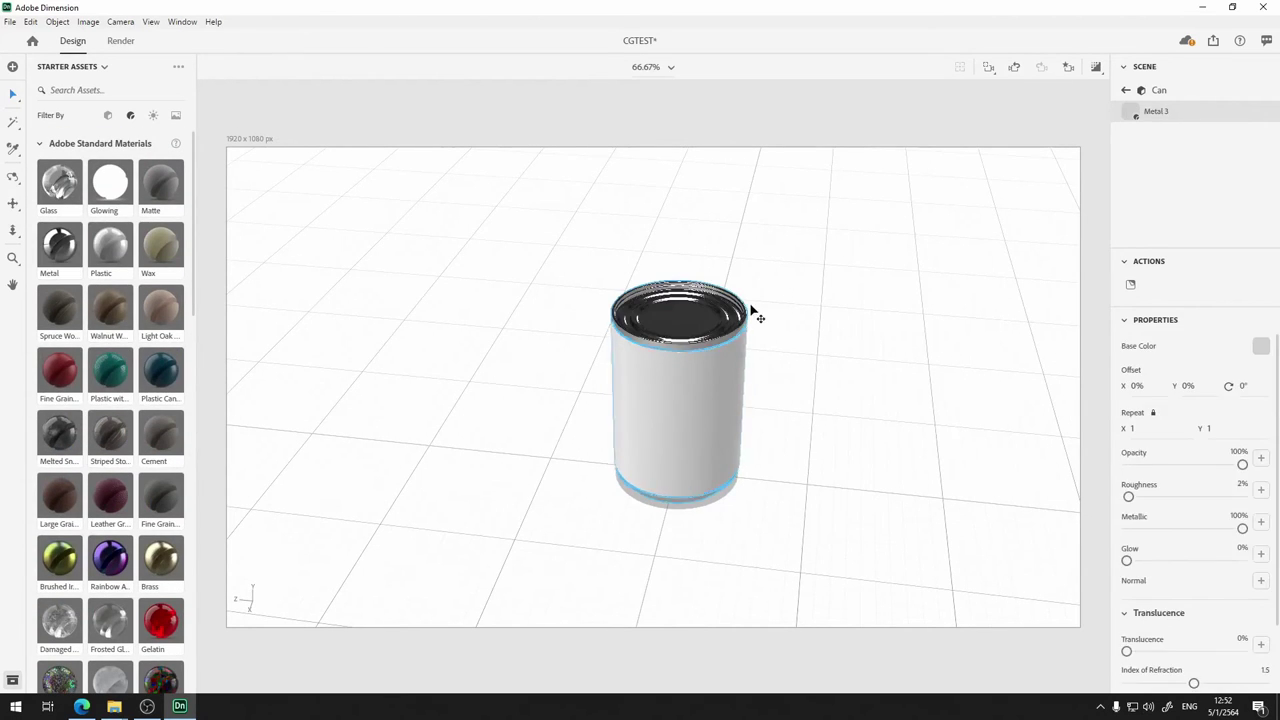
Set the roughness of the can's Metal material to 41%
scroll(730, 358, up, 8)
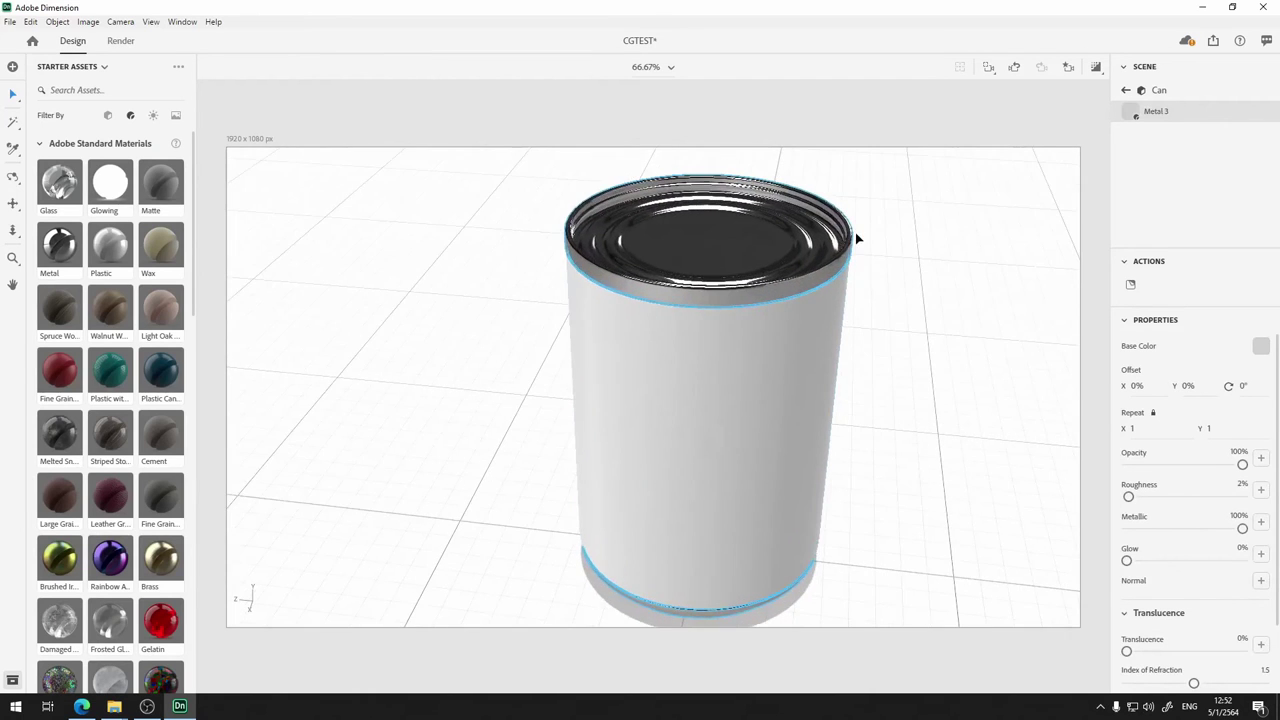
middle_drag(812, 316, 574, 396)
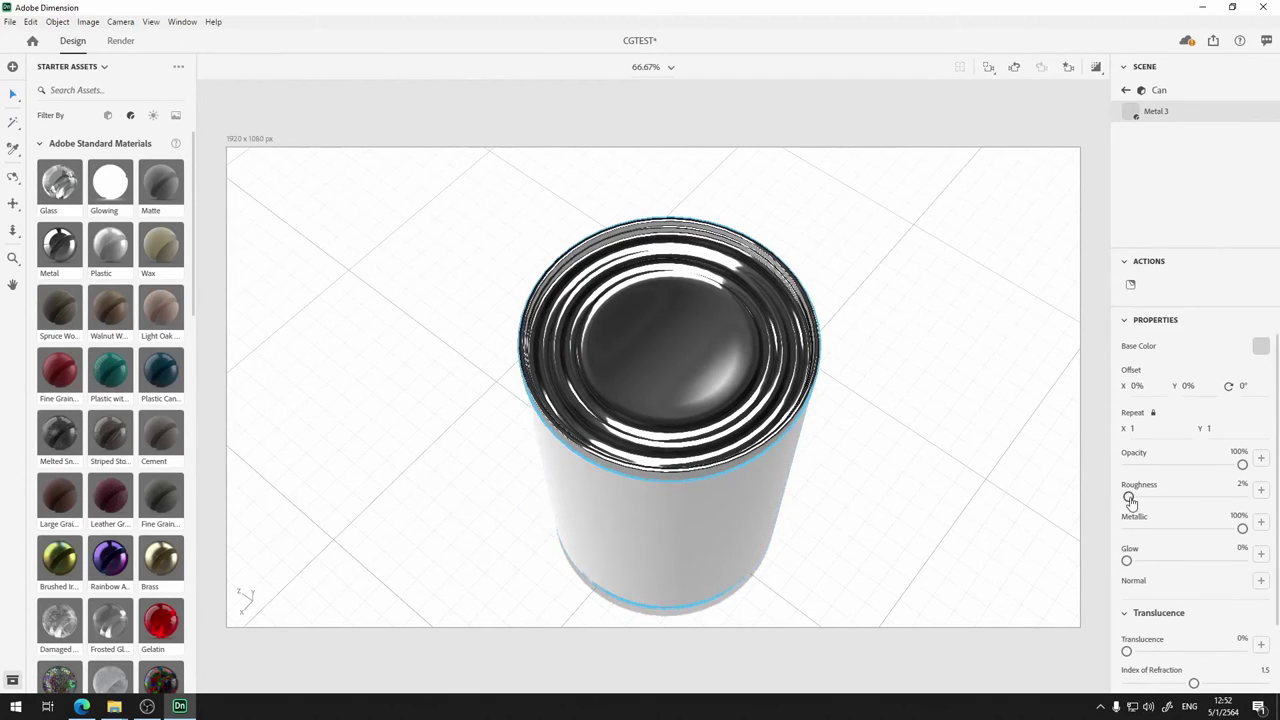
drag(1130, 500, 1183, 500)
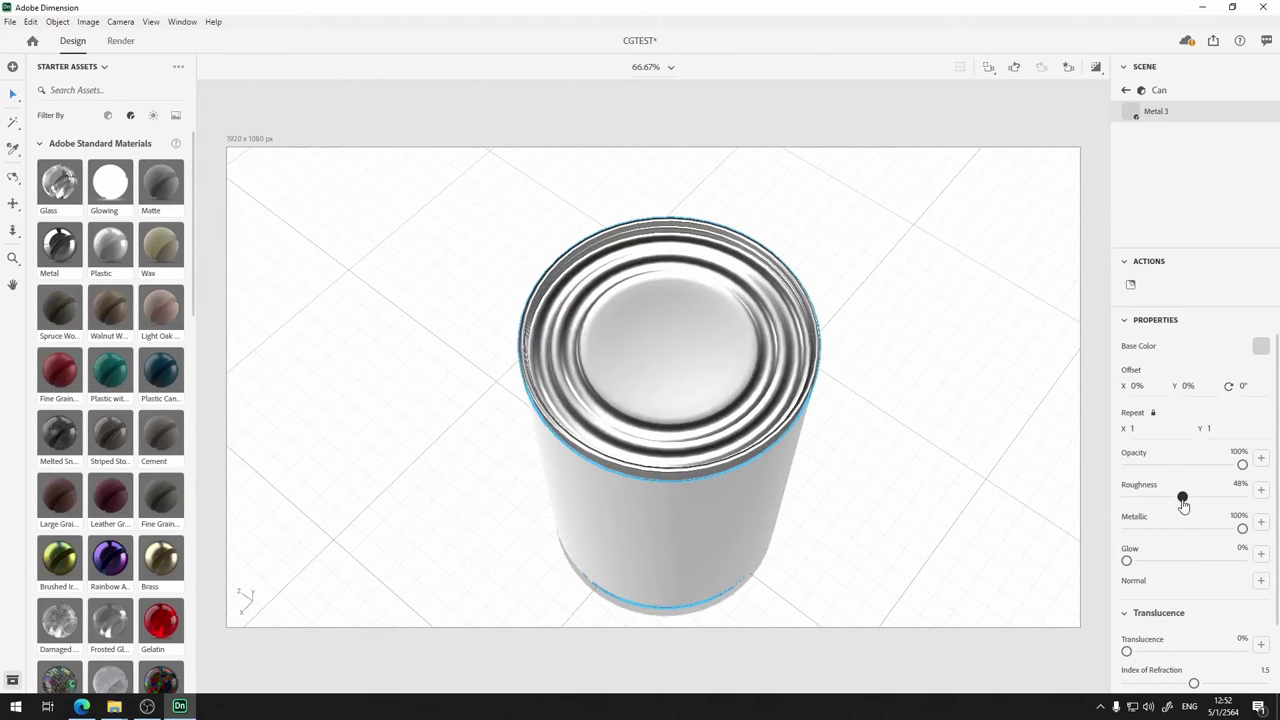
mouse_move(1182, 502)
mouse_down()
mouse_move(1150, 500)
mouse_move(1173, 500)
mouse_up()
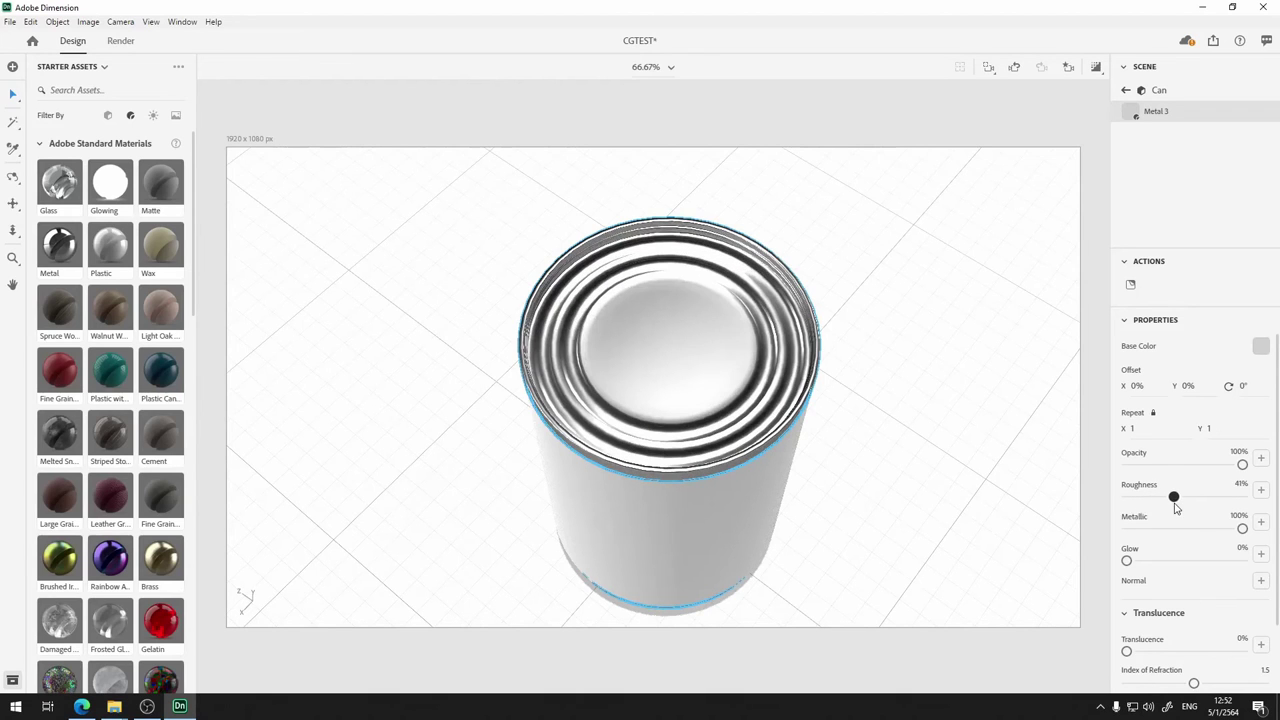
click(1263, 491)
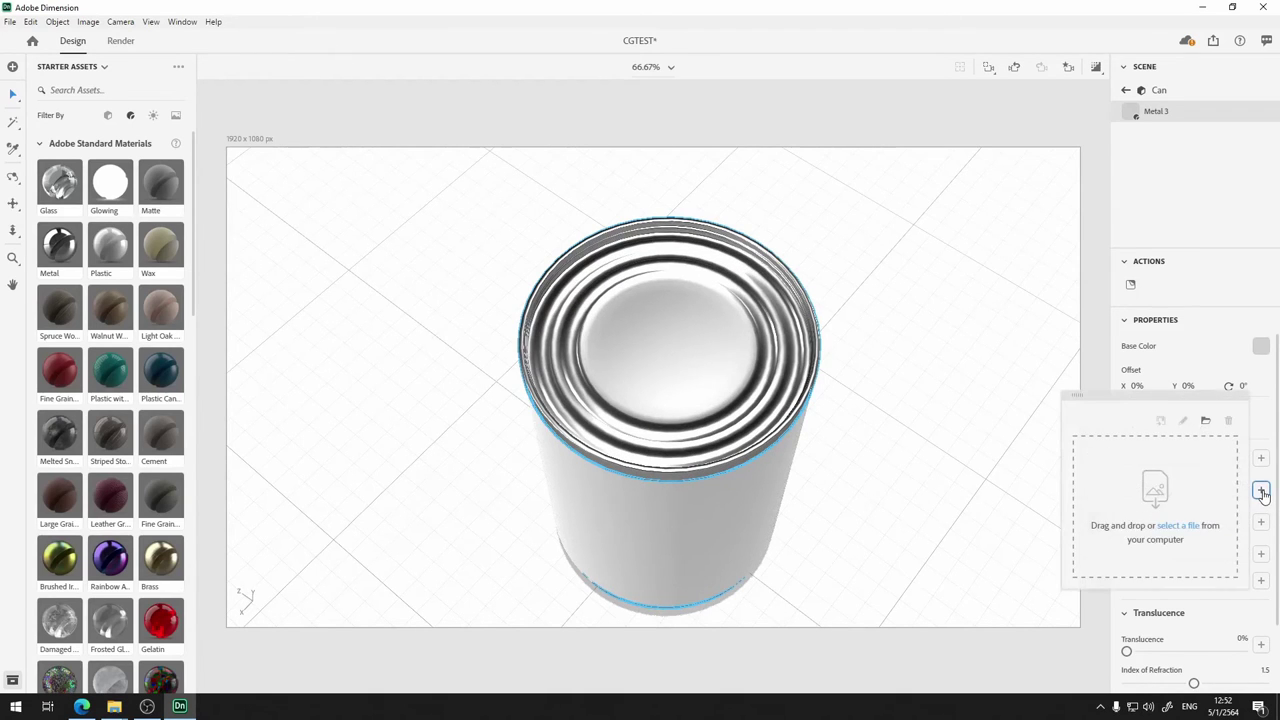
click(1264, 414)
scroll(1180, 530, down, 2)
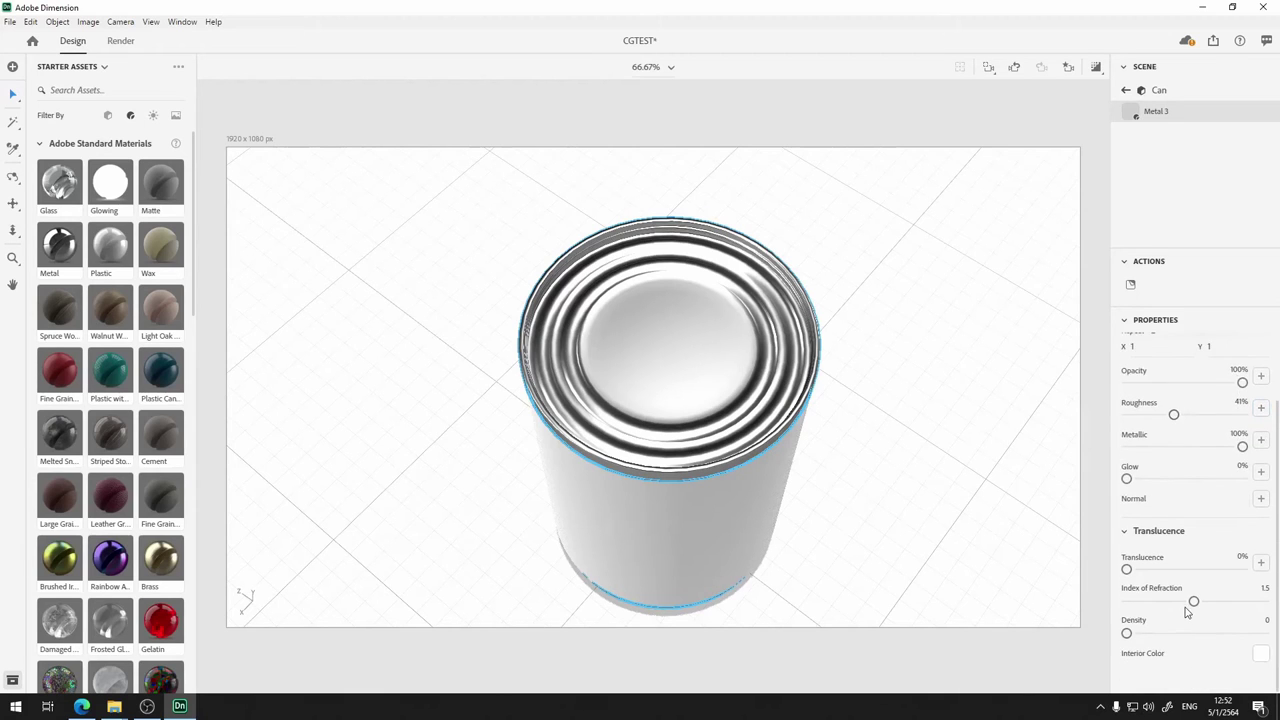
scroll(1200, 500, up, 2)
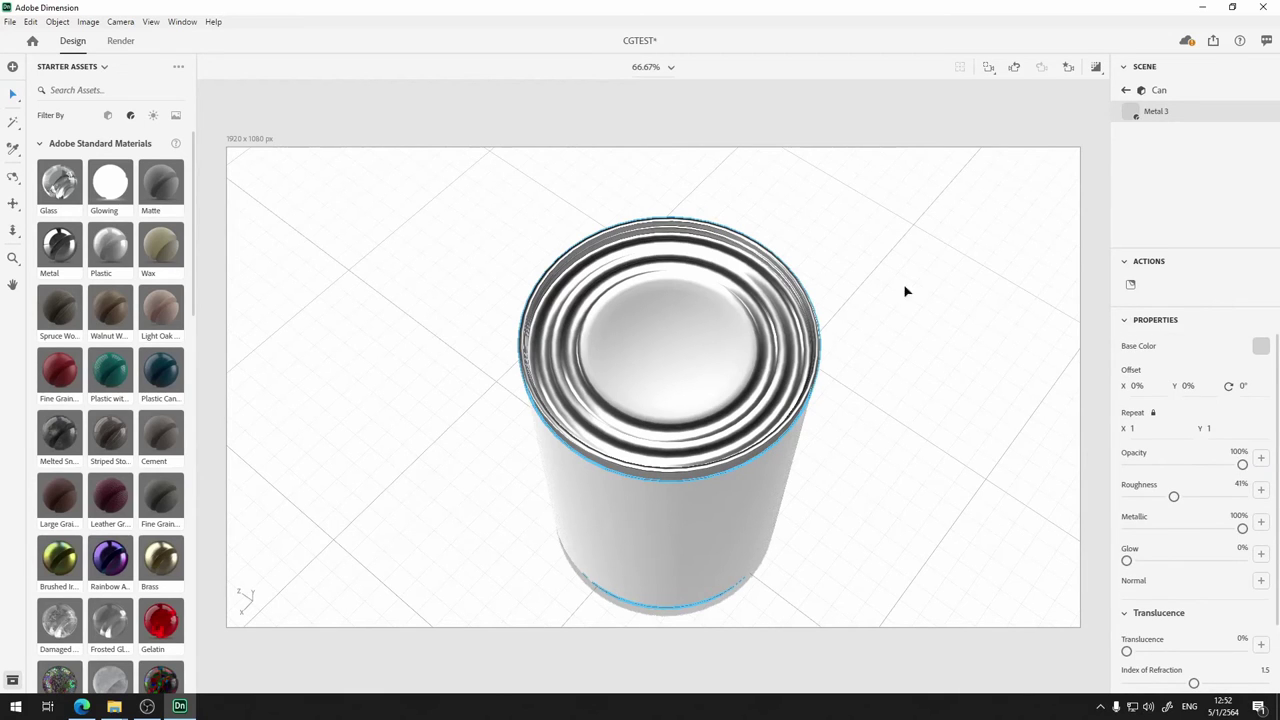
Examine the food can's Can and Label parts and the surface and translucence properties of the can's Metal material
click(766, 331)
click(1157, 136)
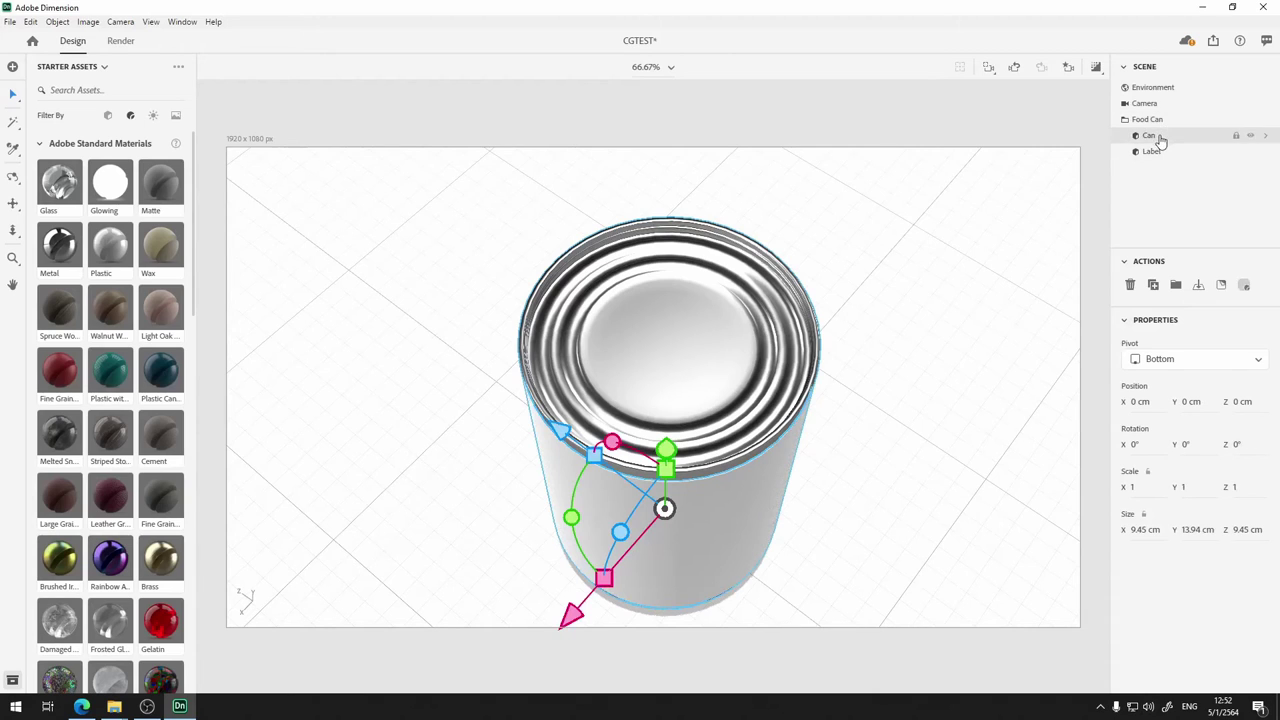
click(1245, 288)
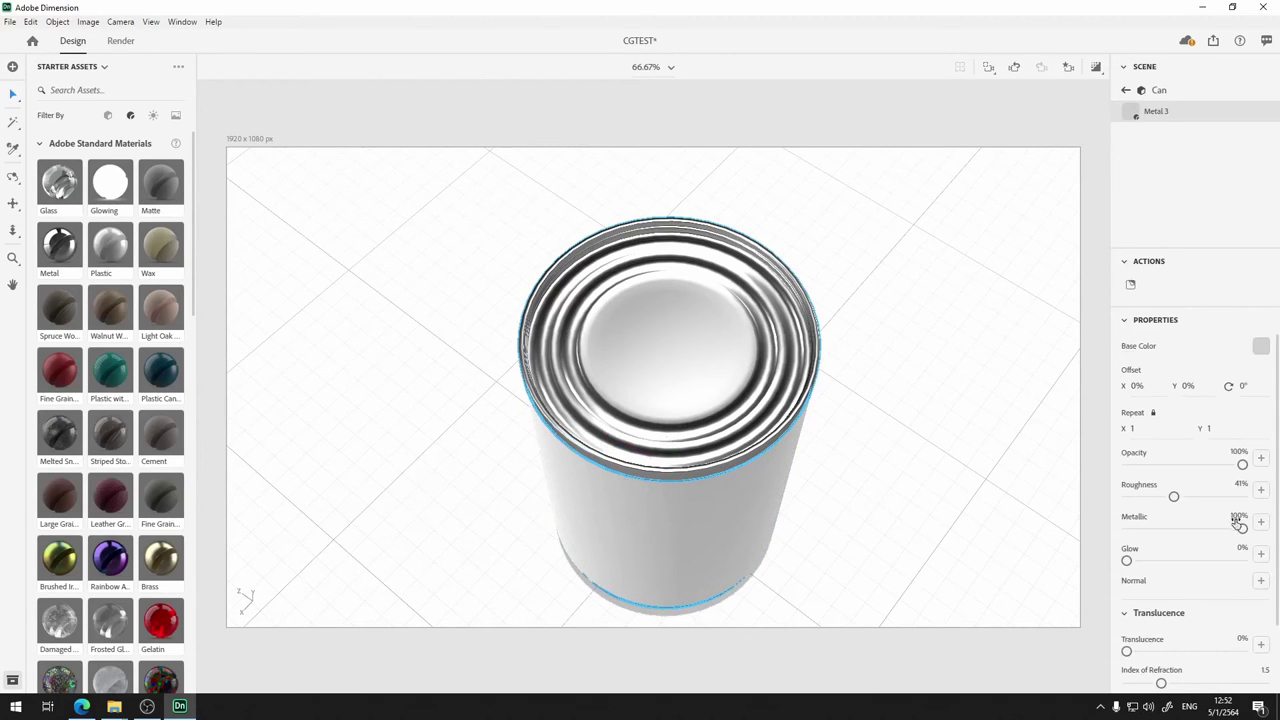
scroll(1220, 534, down, 2)
scroll(1218, 539, up, 3)
click(785, 338)
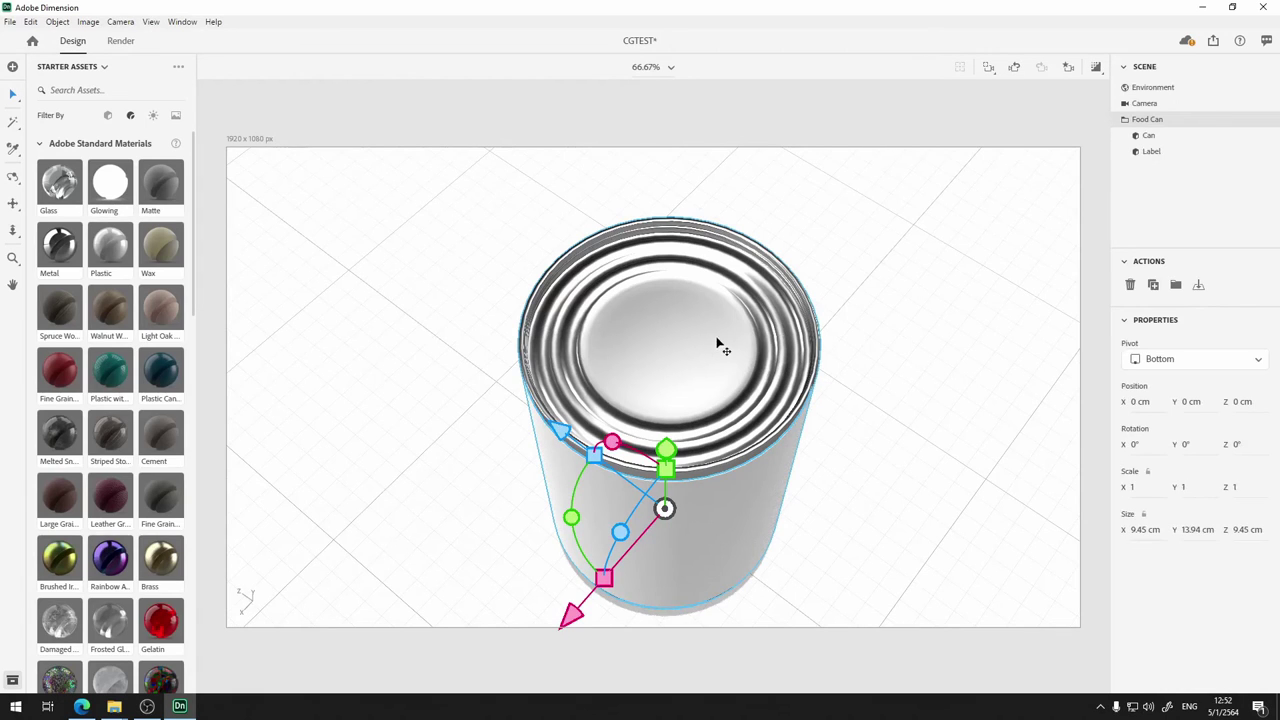
click(1158, 136)
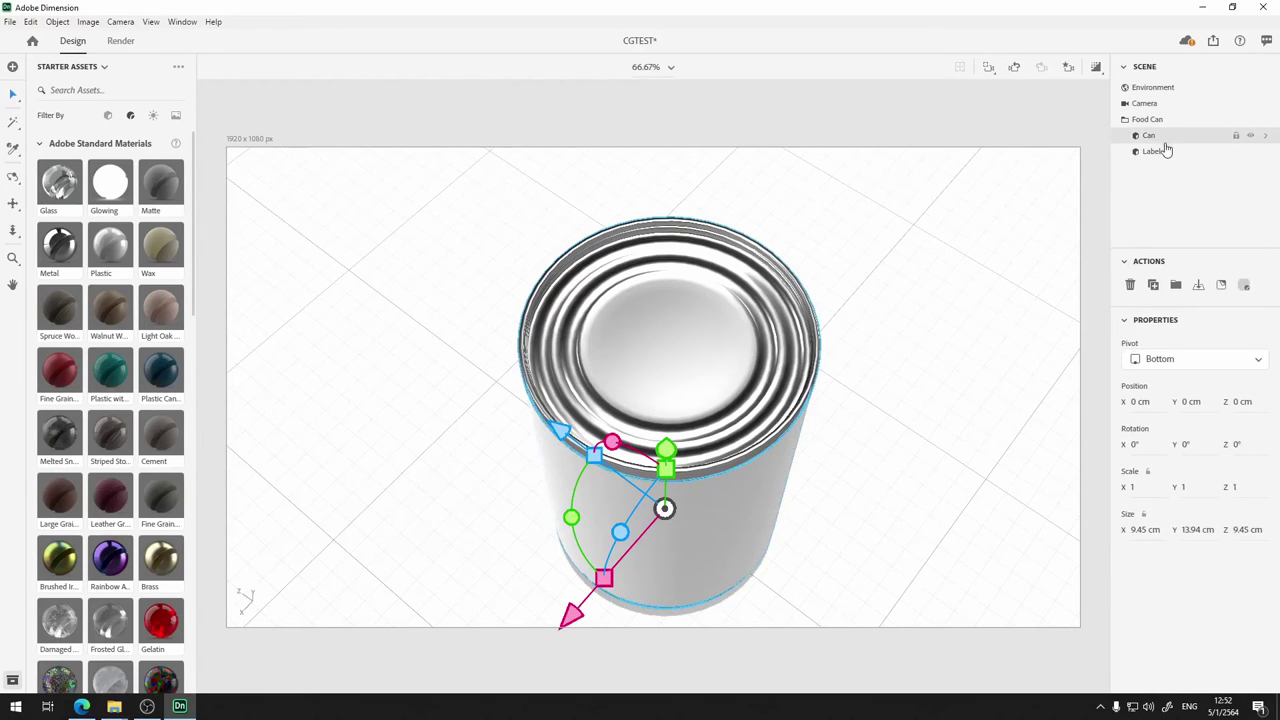
click(1166, 150)
click(1166, 135)
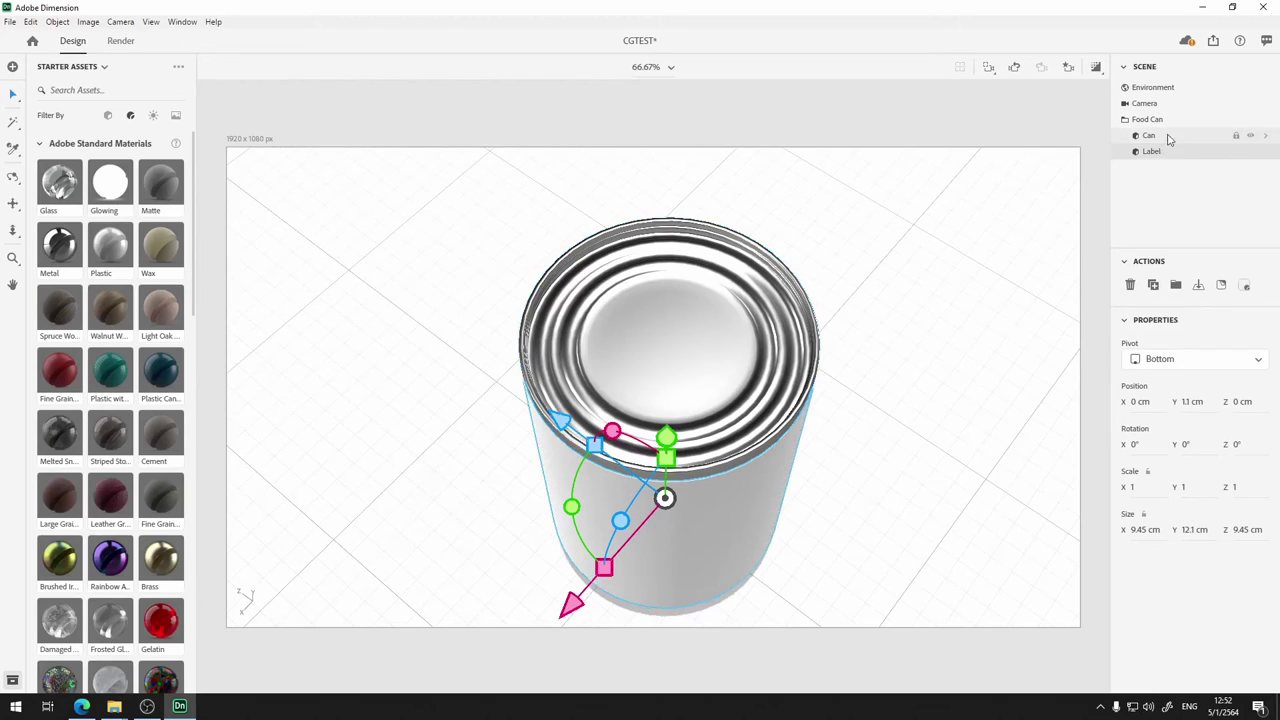
click(1244, 285)
scroll(1216, 500, down, 2)
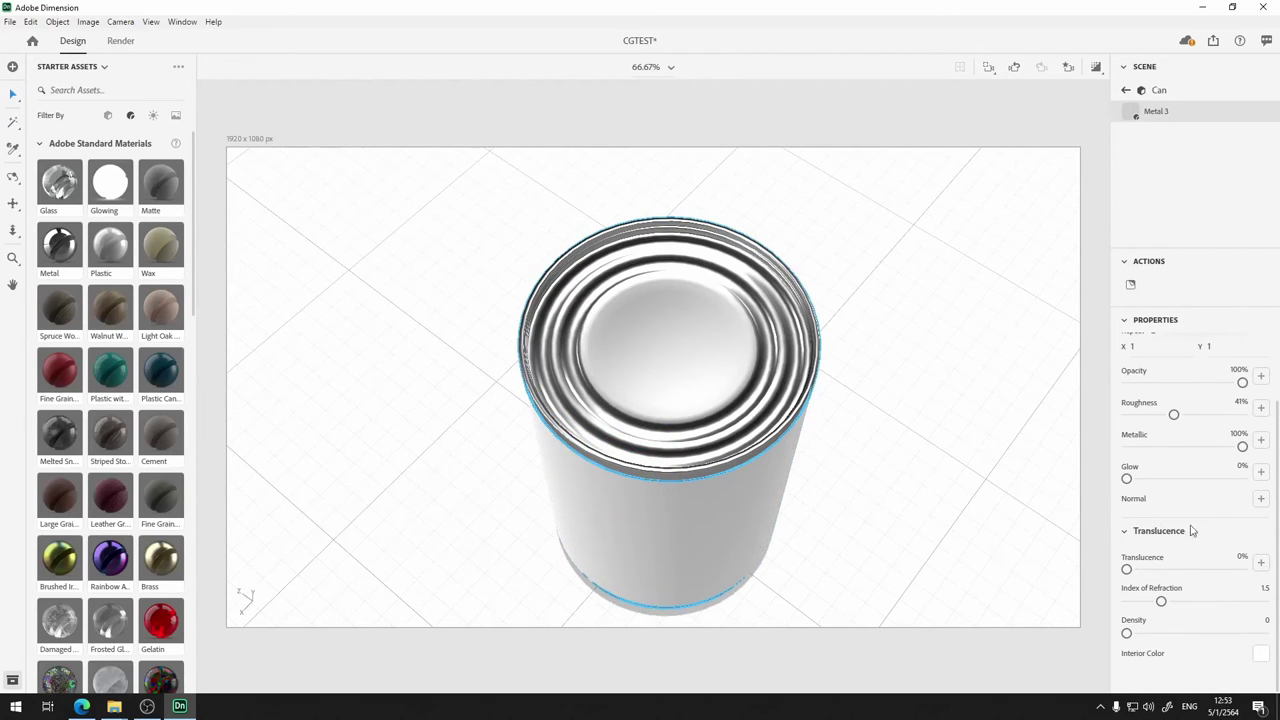
click(1124, 534)
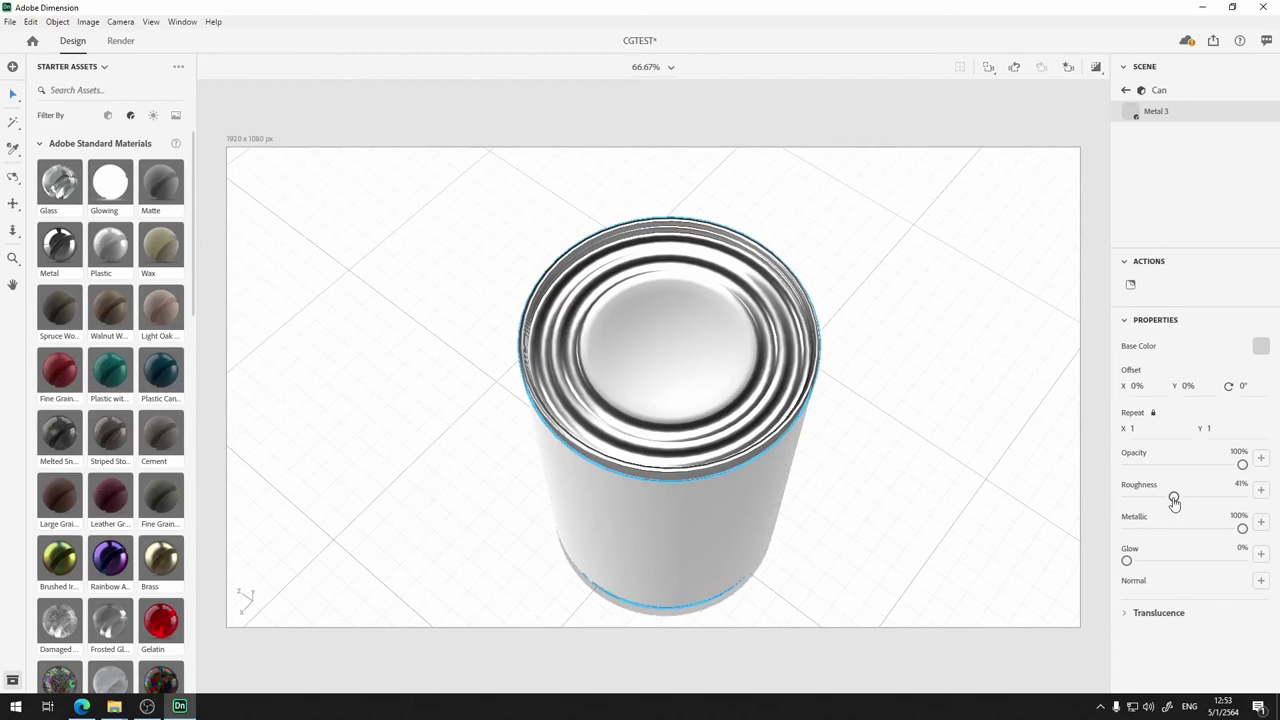
mouse_move(1242, 530)
mouse_down()
mouse_move(1101, 528)
mouse_move(1266, 528)
mouse_up()
Try the Melted Snow material and the Damaged Glass material on the Can part
drag(60, 435, 651, 366)
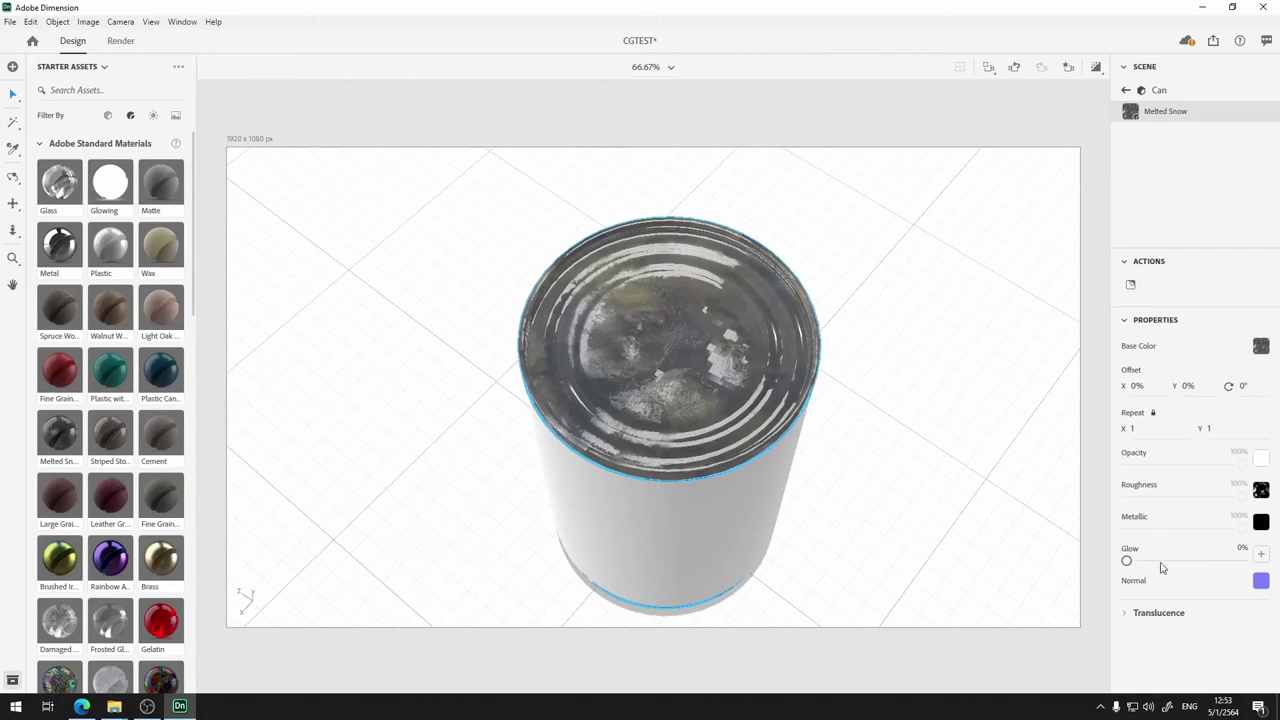
right_drag(924, 443, 880, 320)
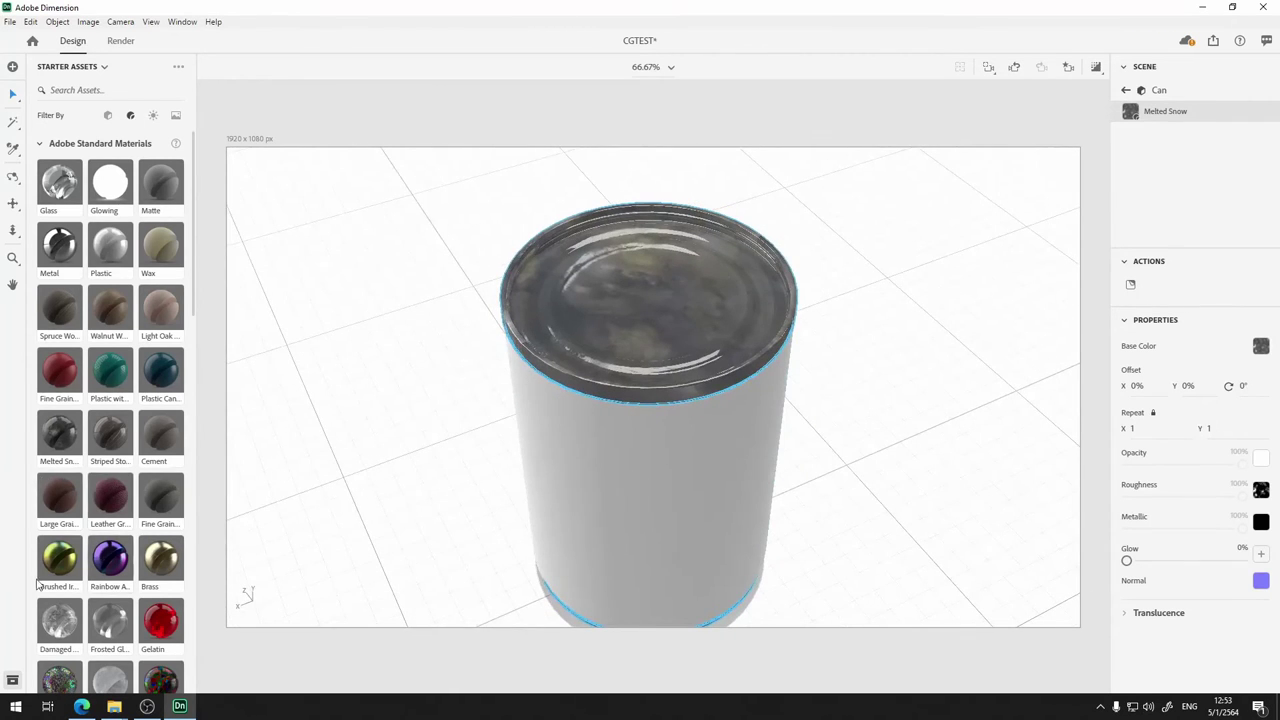
drag(58, 630, 626, 302)
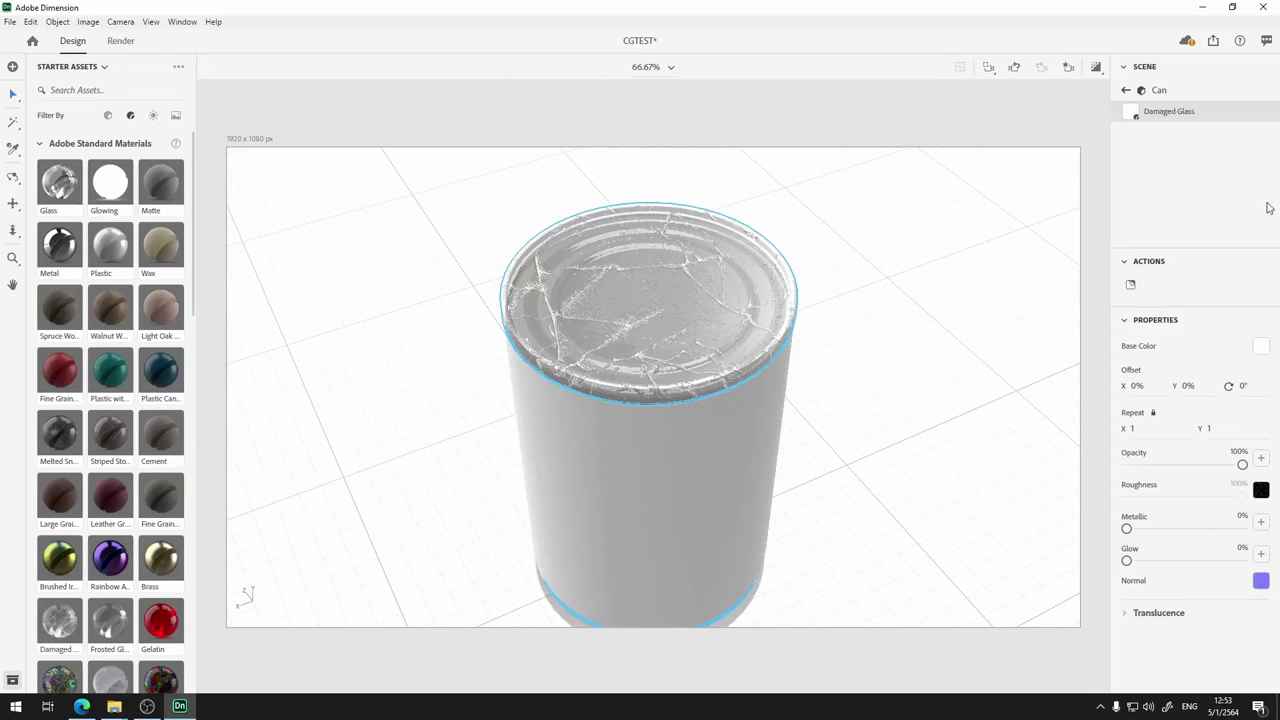
click(1127, 321)
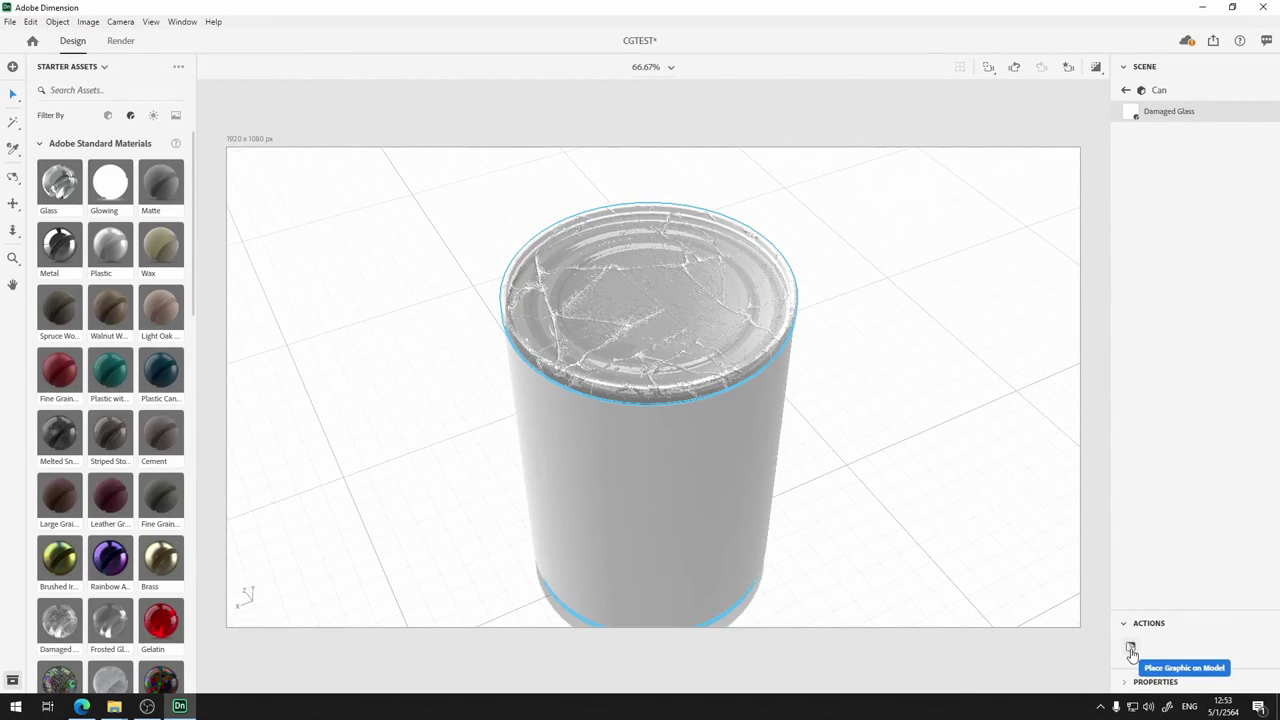
click(1126, 682)
middle_drag(790, 361, 860, 360)
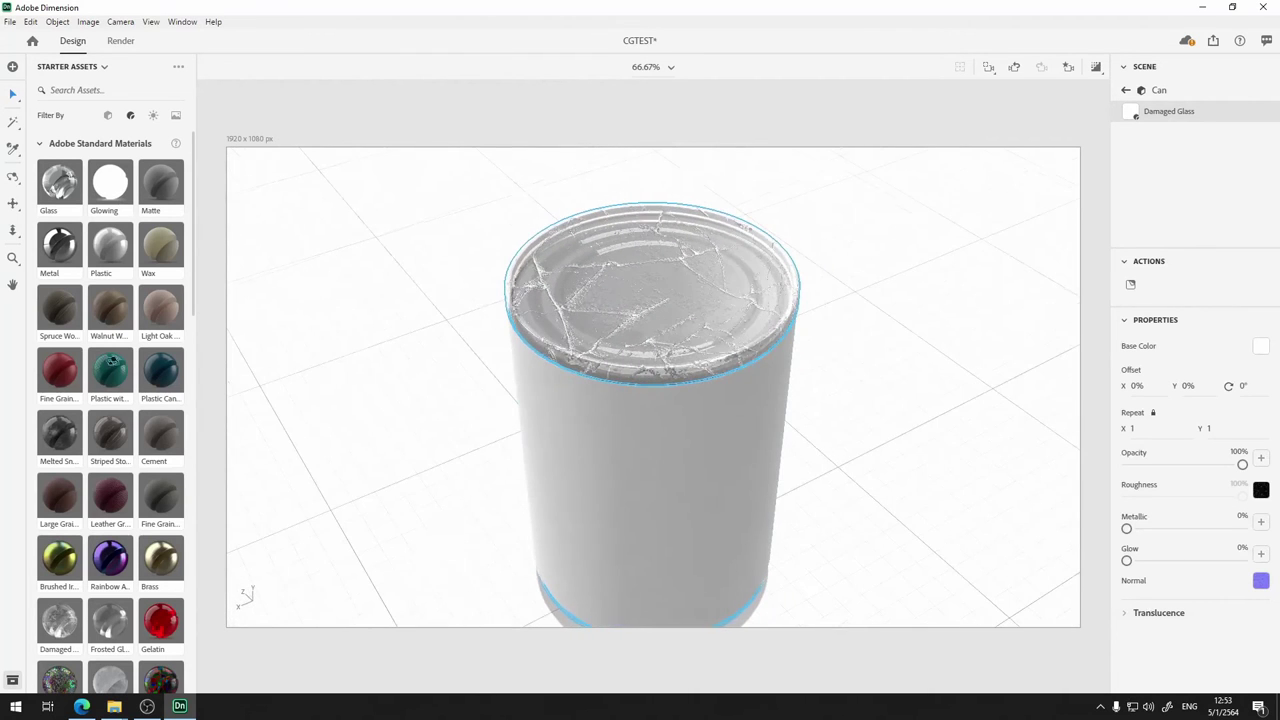
Apply the standard Metal material to the Can part in place of Damaged Glass
drag(57, 253, 728, 306)
middle_drag(923, 412, 912, 307)
scroll(836, 436, down, 2)
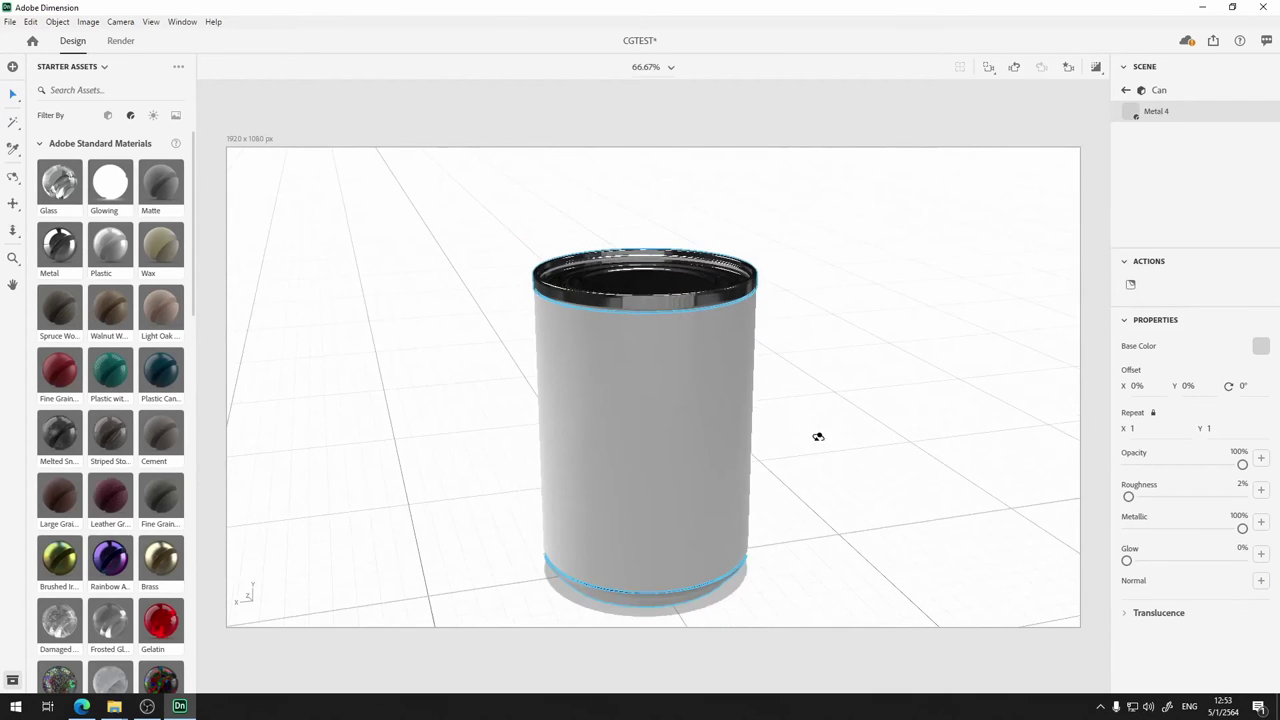
middle_drag(818, 437, 608, 423)
Place the pink flower photo from New folder on the desktop as a graphic on the Label part
click(608, 423)
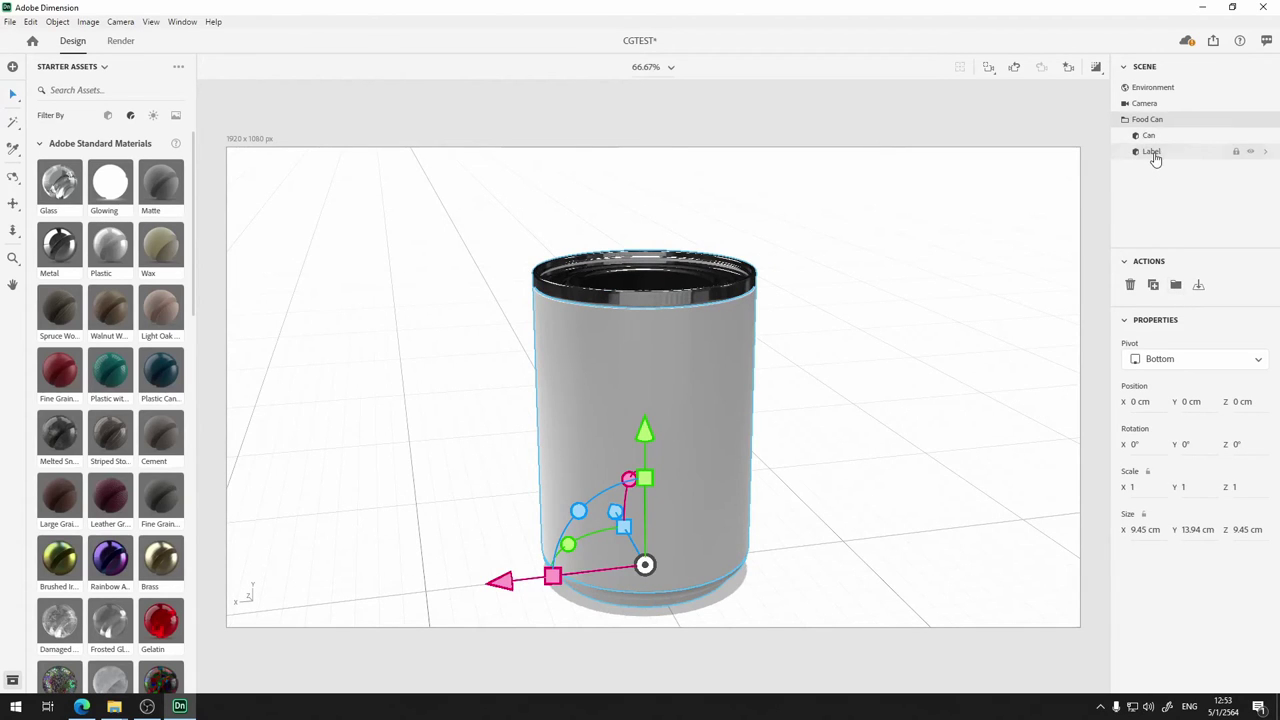
click(1153, 153)
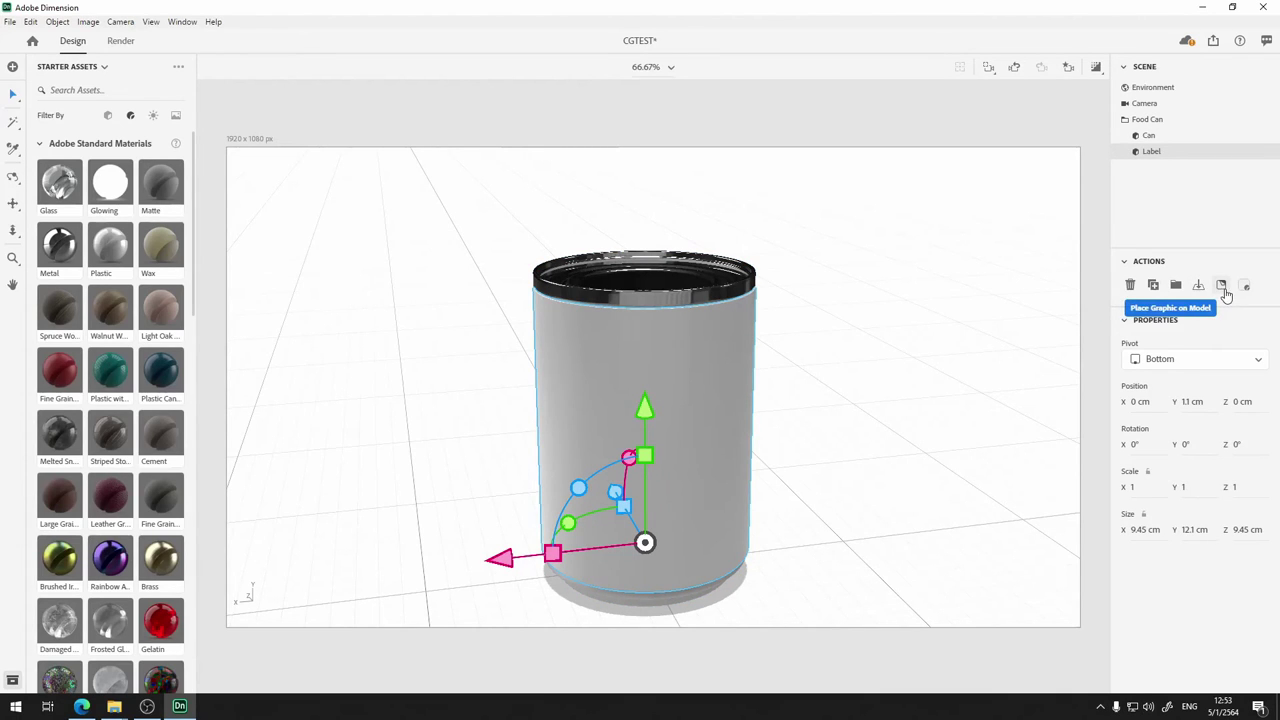
click(1222, 287)
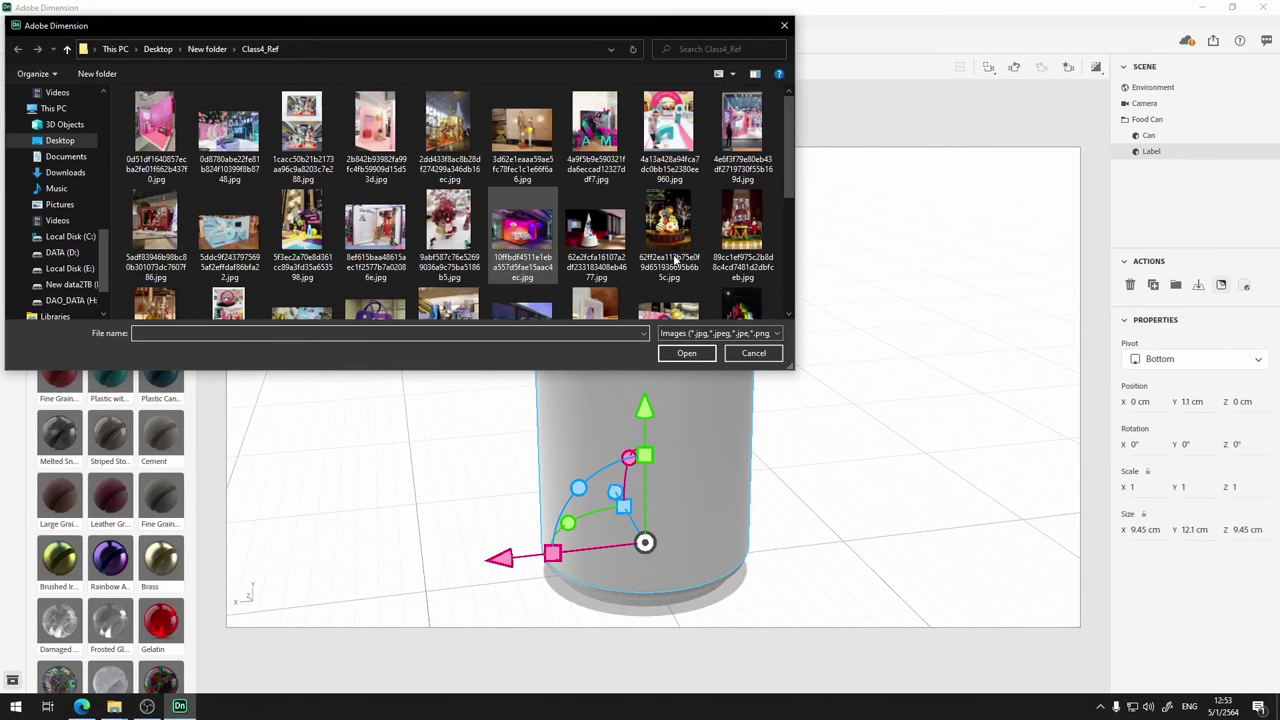
click(204, 49)
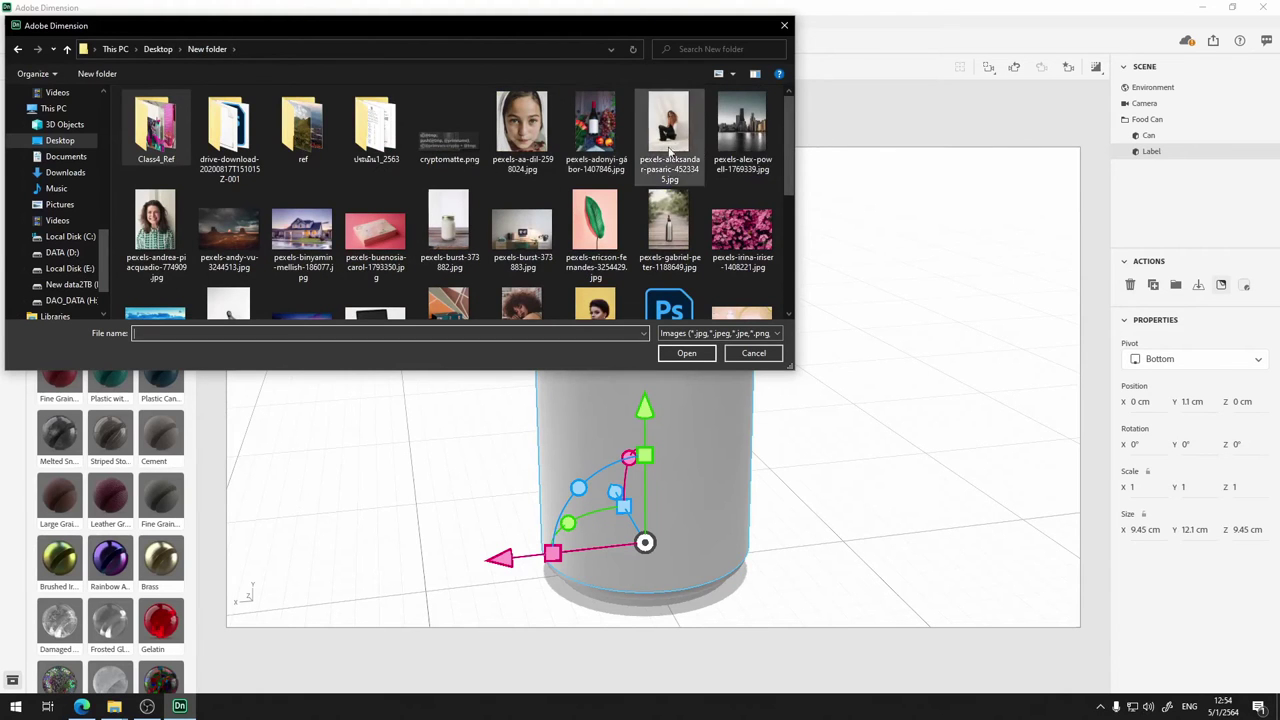
click(741, 145)
click(741, 250)
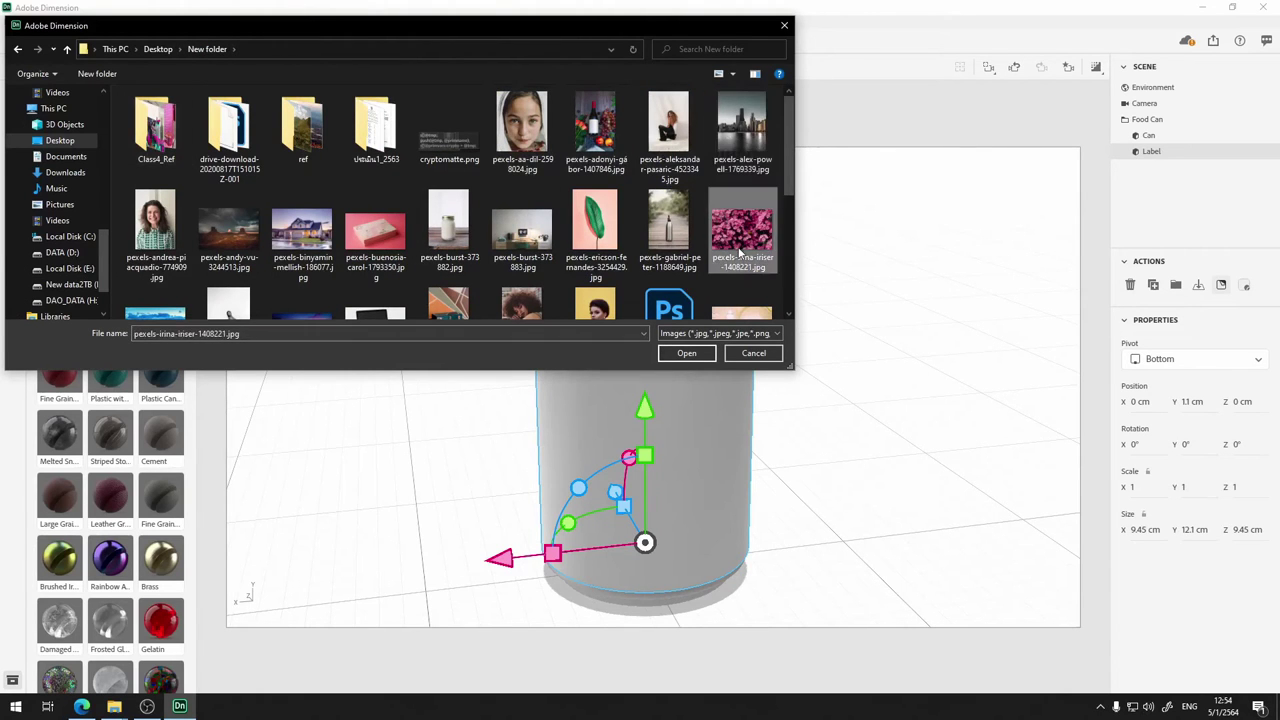
click(687, 355)
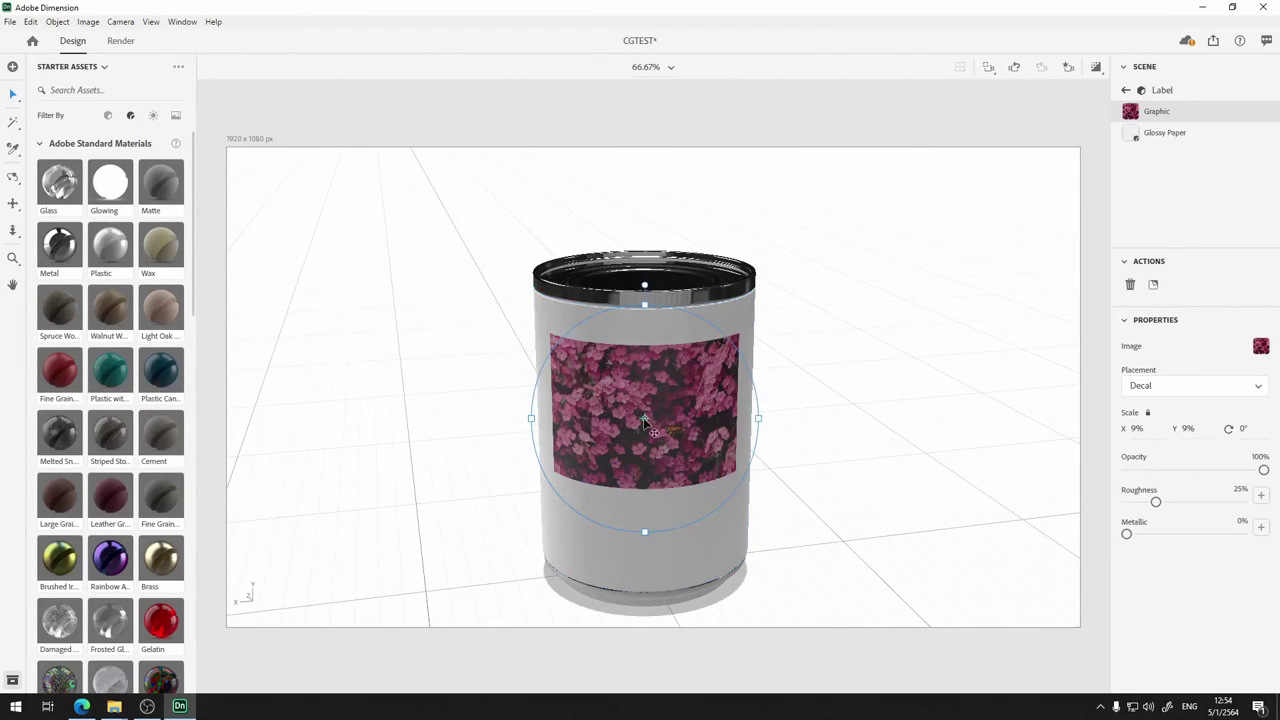
Move the flower decal lower on the label and stretch it to about 16.6% in X and 15.3% in Y
drag(645, 418, 651, 458)
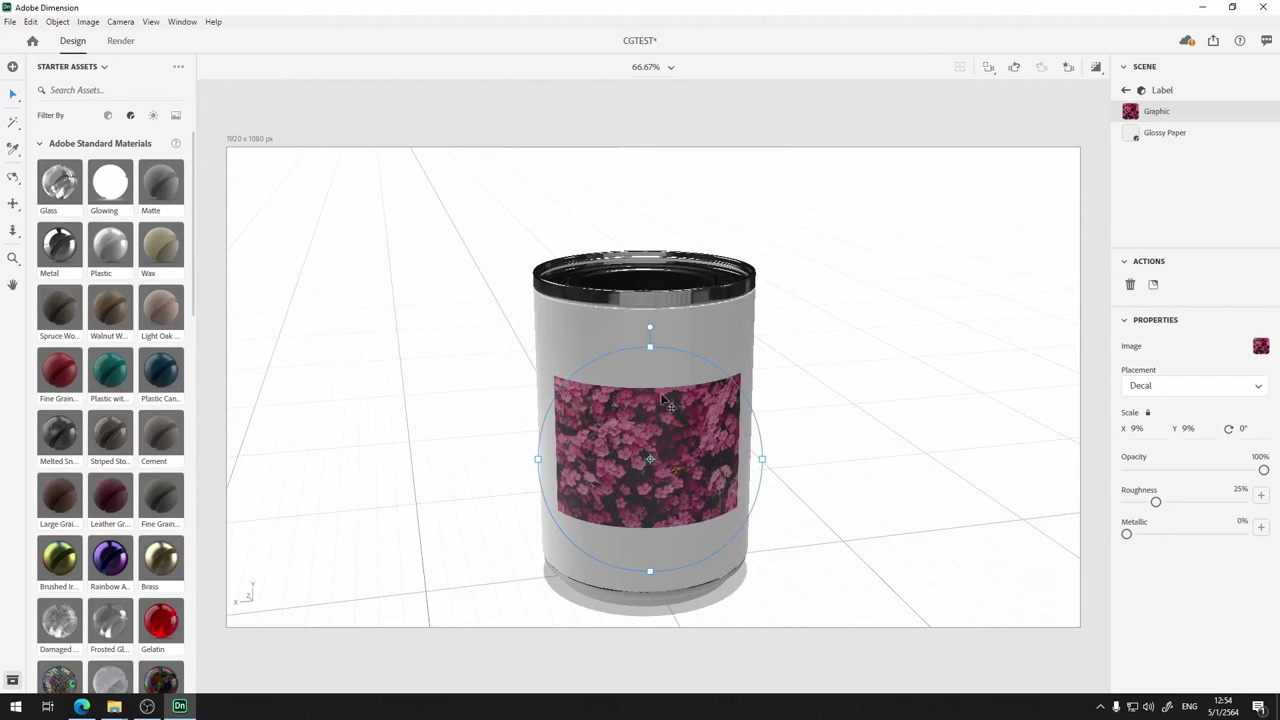
drag(650, 346, 659, 260)
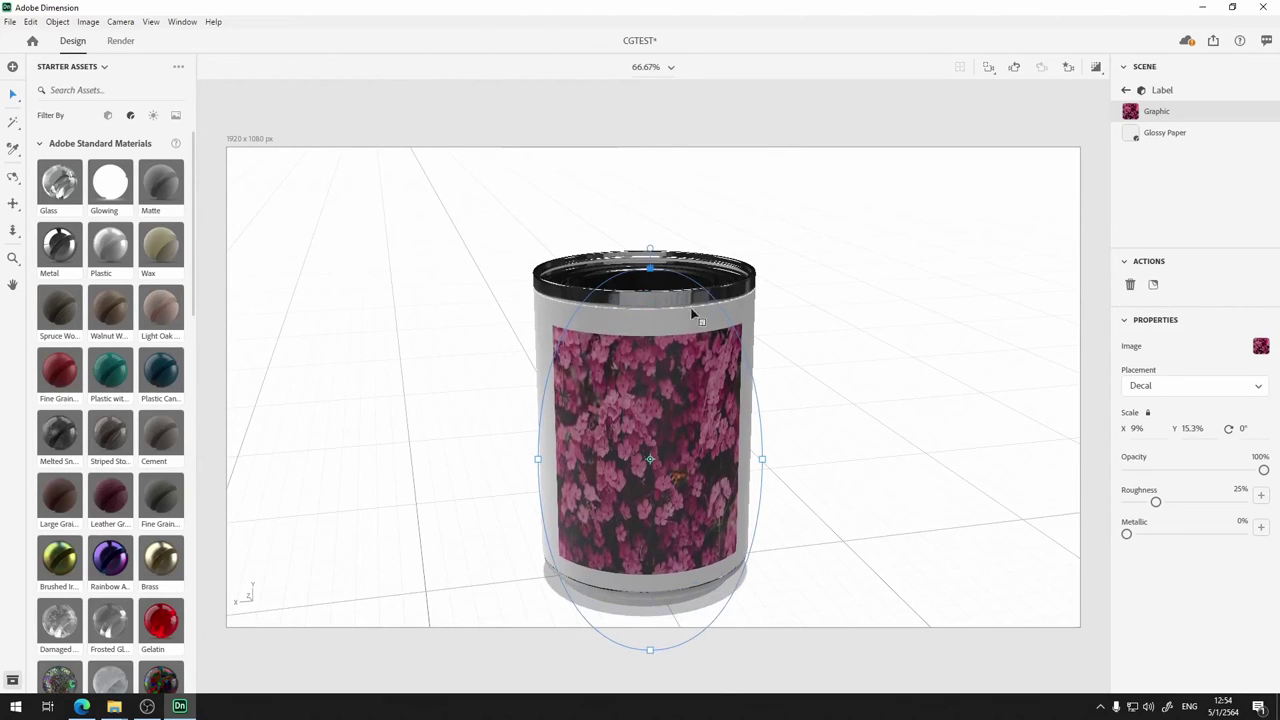
drag(775, 462, 860, 450)
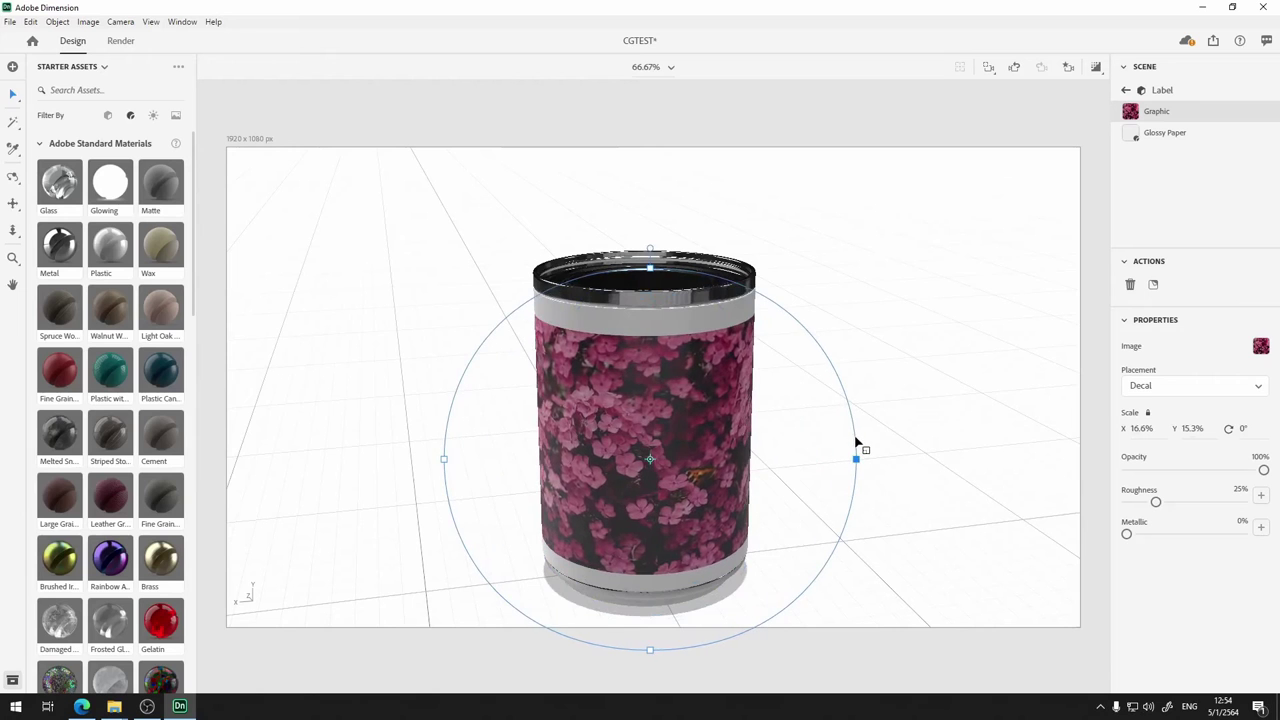
Try to rotate the flower decal on the label and undo the rotation
drag(886, 366, 817, 335)
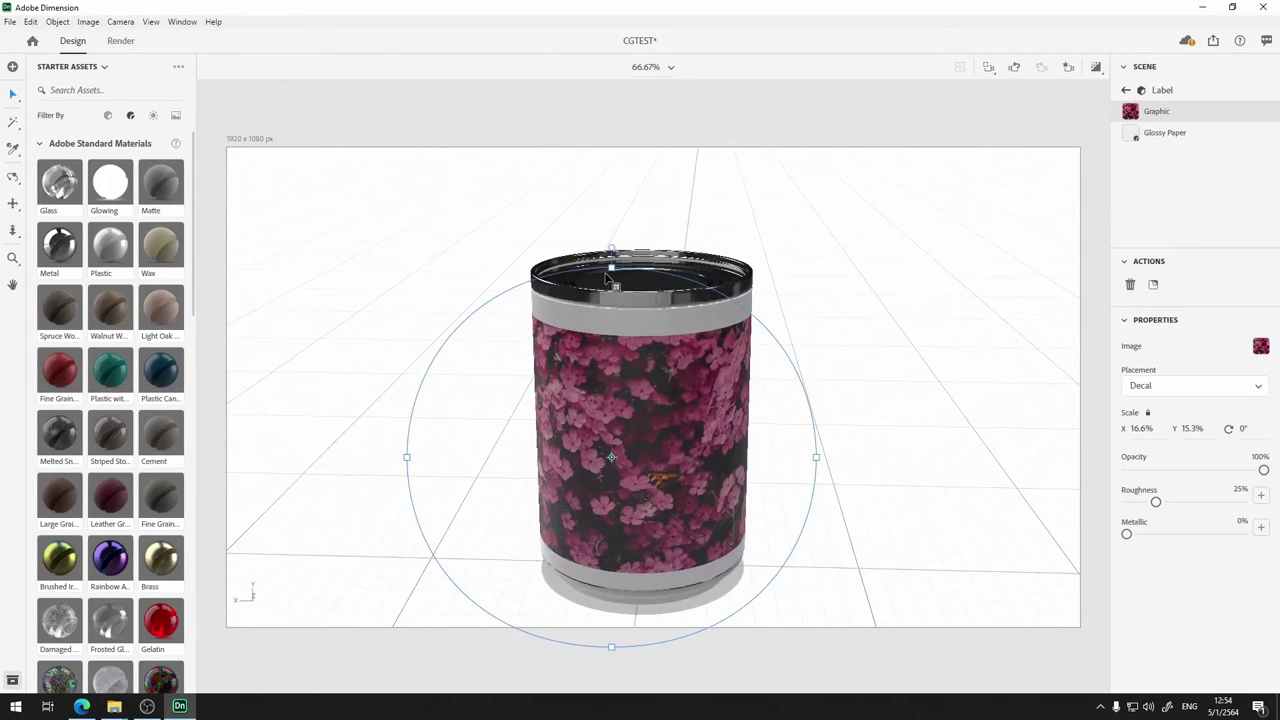
drag(612, 252, 657, 317)
key(ctrl+z)
Shift the flower decal around the can's side and up toward the label's upper edge
middle_drag(914, 423, 763, 456)
mouse_move(750, 450)
mouse_down()
mouse_move(509, 451)
mouse_move(797, 446)
mouse_move(809, 434)
mouse_move(745, 448)
mouse_move(772, 456)
mouse_up()
scroll(772, 456, down, 5)
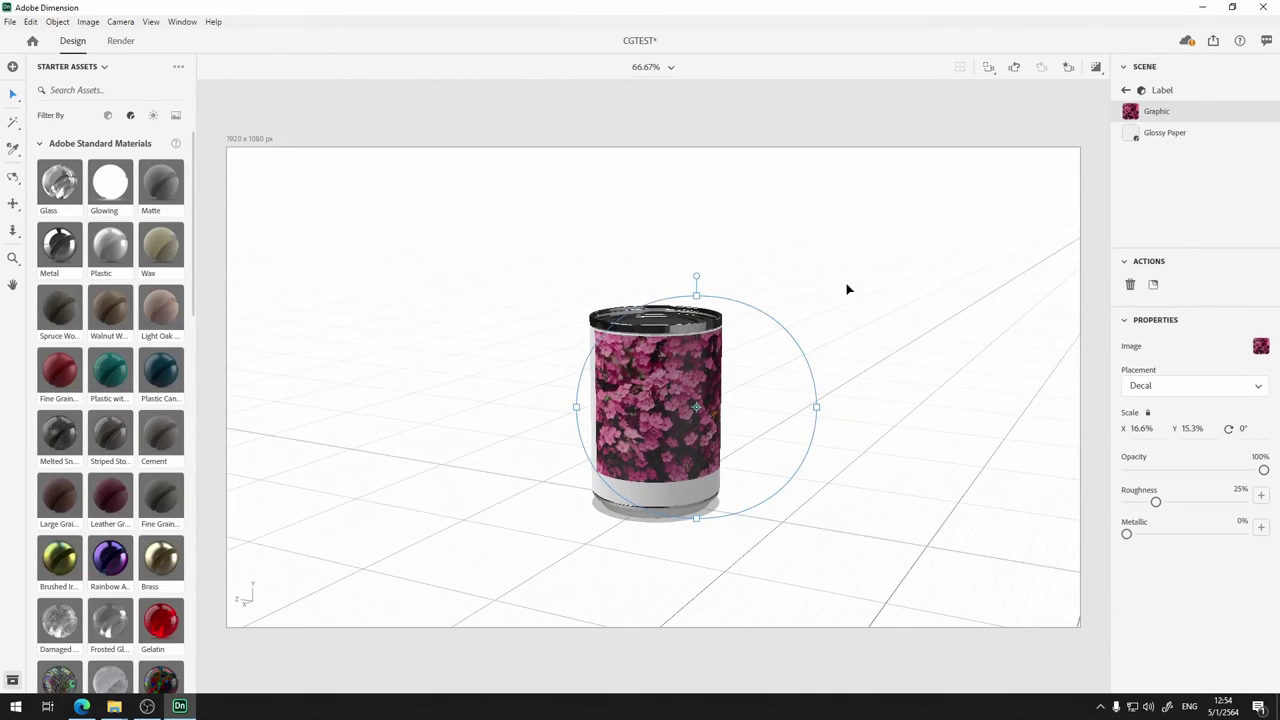
Delete the entire Food Can model from the scene
click(597, 526)
click(665, 470)
click(657, 459)
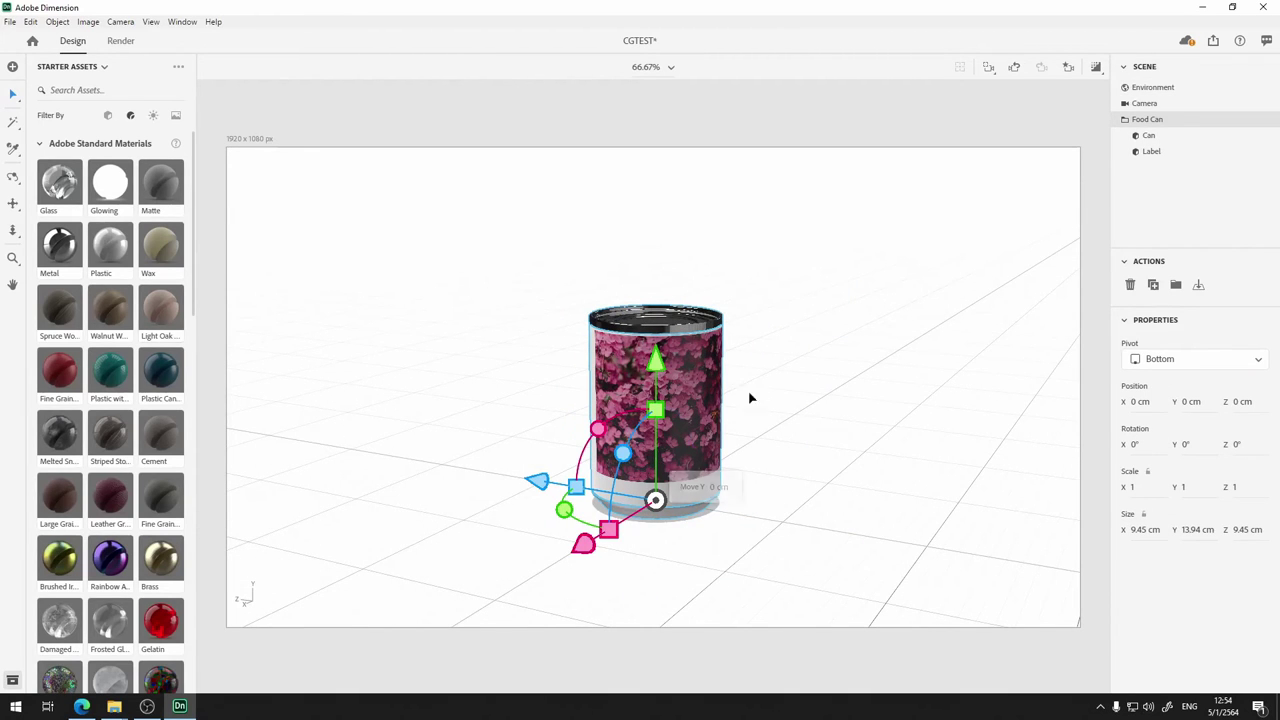
key(Delete)
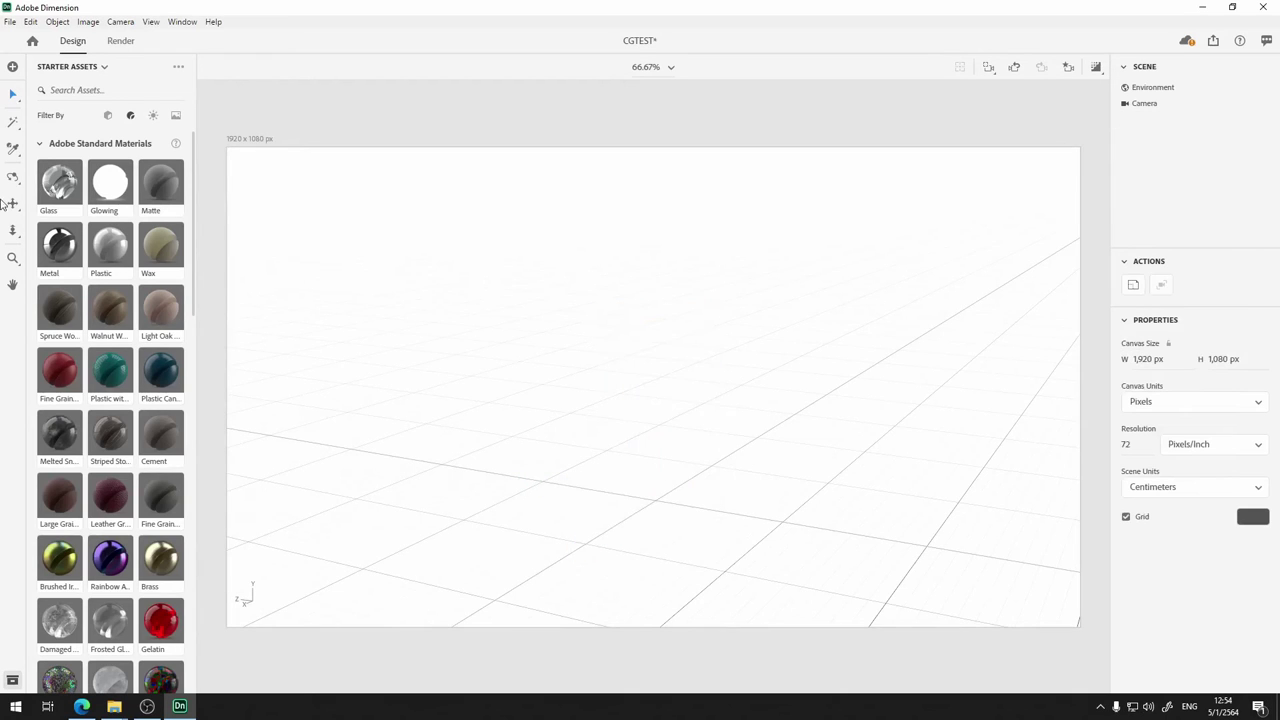
Add the Takeout Box model from the starter models to the middle of the ground grid and select it
click(108, 115)
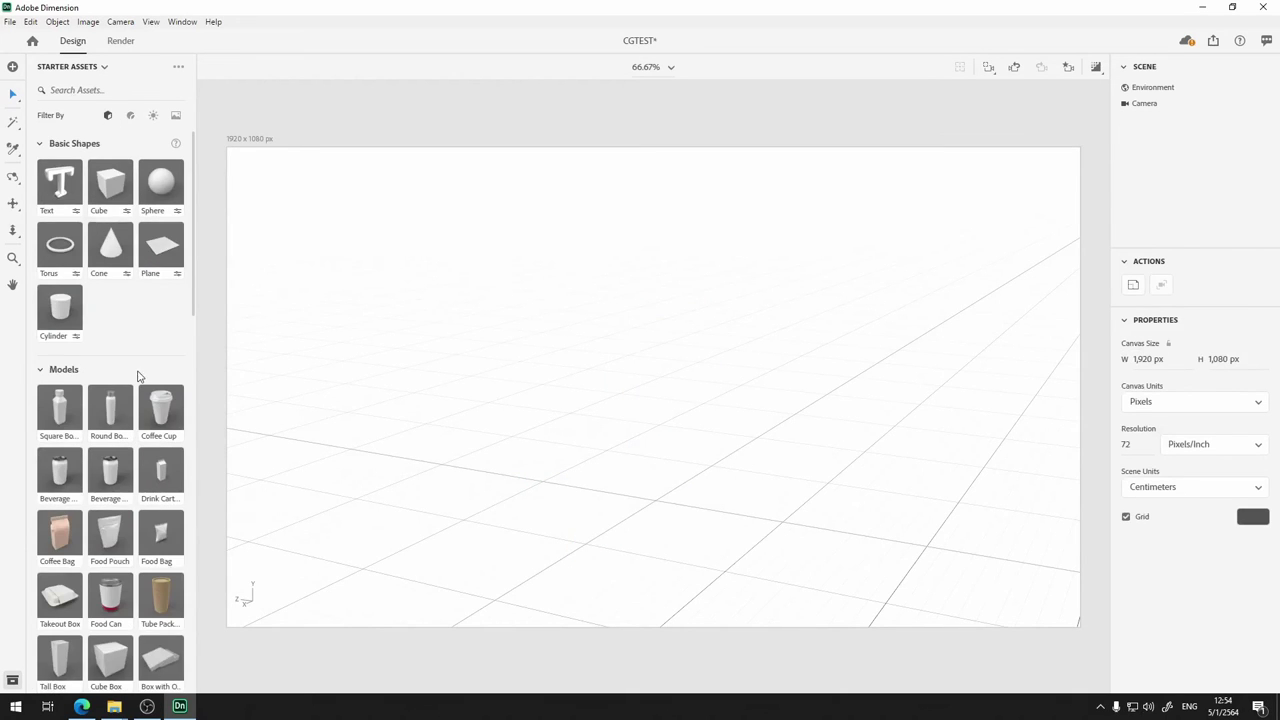
scroll(110, 420, down, 5)
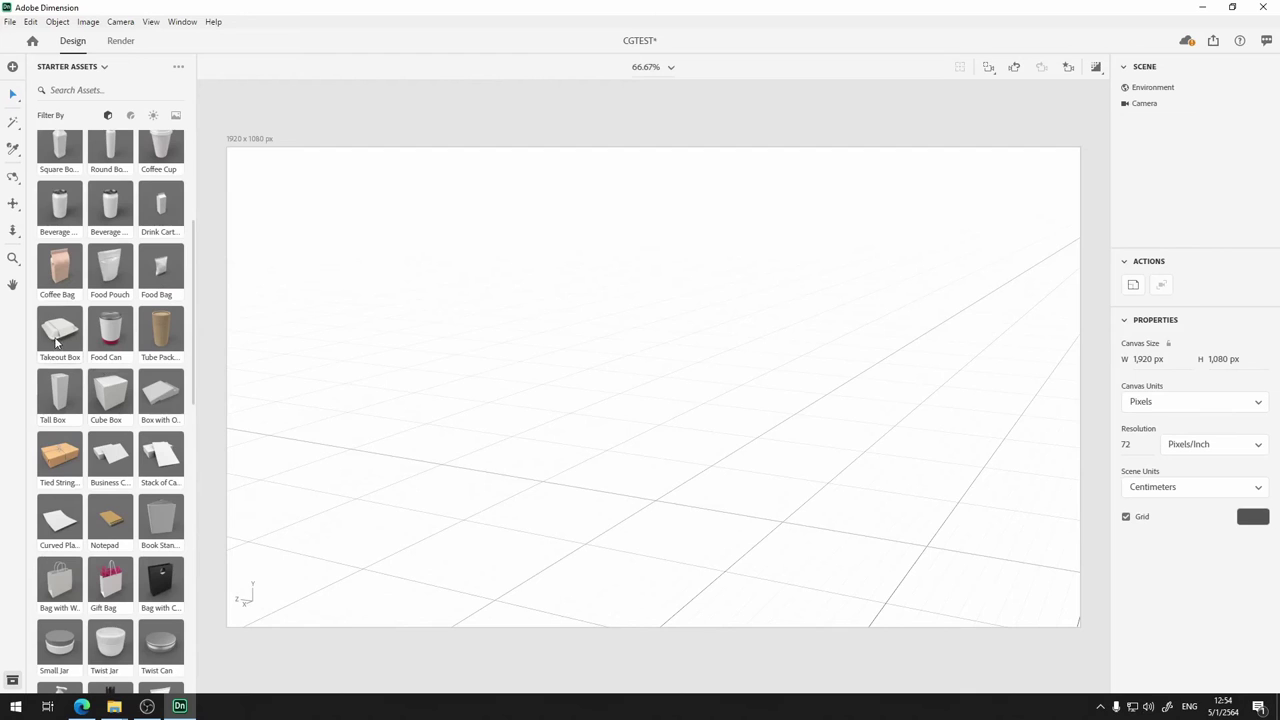
drag(55, 332, 660, 505)
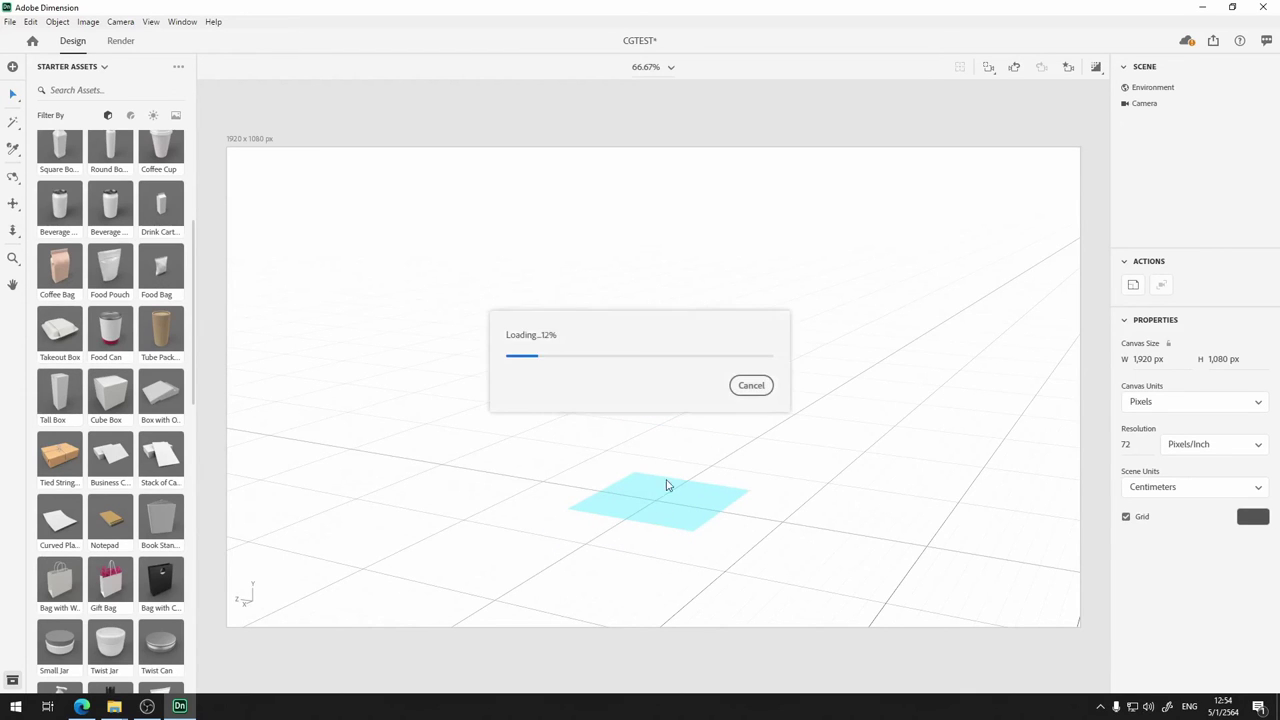
drag(871, 337, 920, 374)
click(920, 374)
click(703, 463)
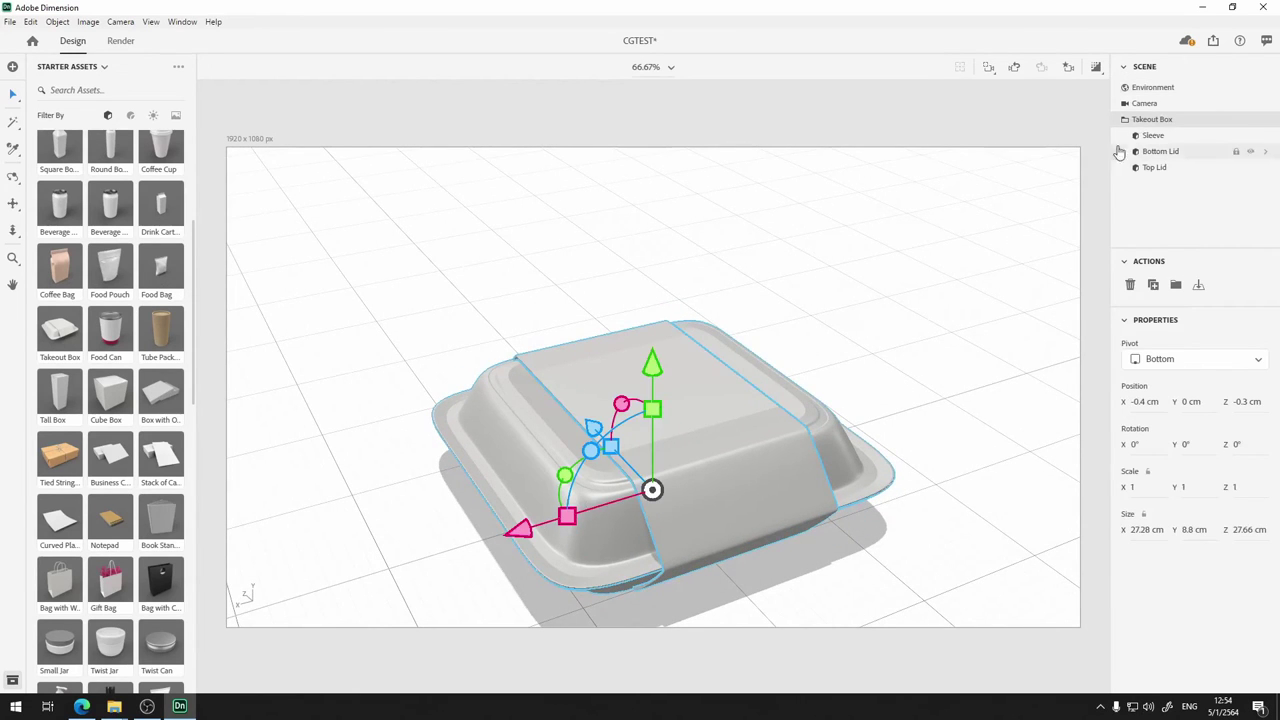
Apply the Cardboard Substance material to the whole Takeout Box, including the sleeve and both lids
click(1158, 151)
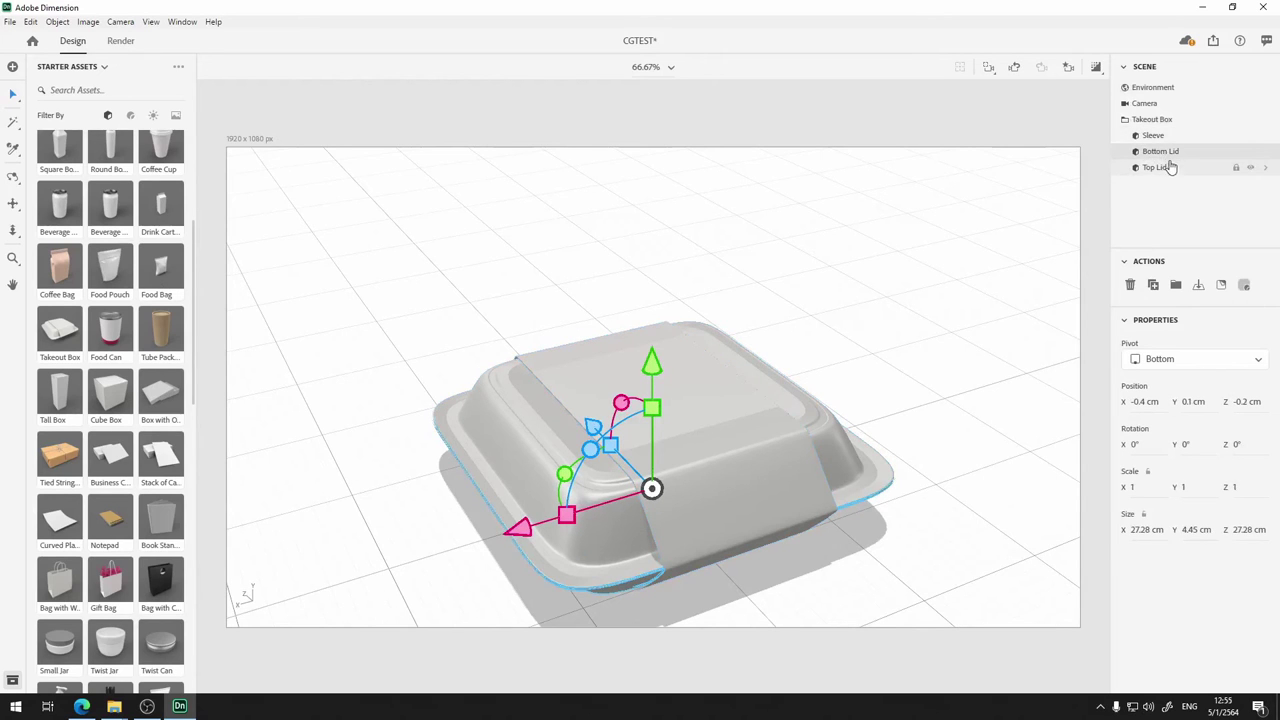
click(1163, 168)
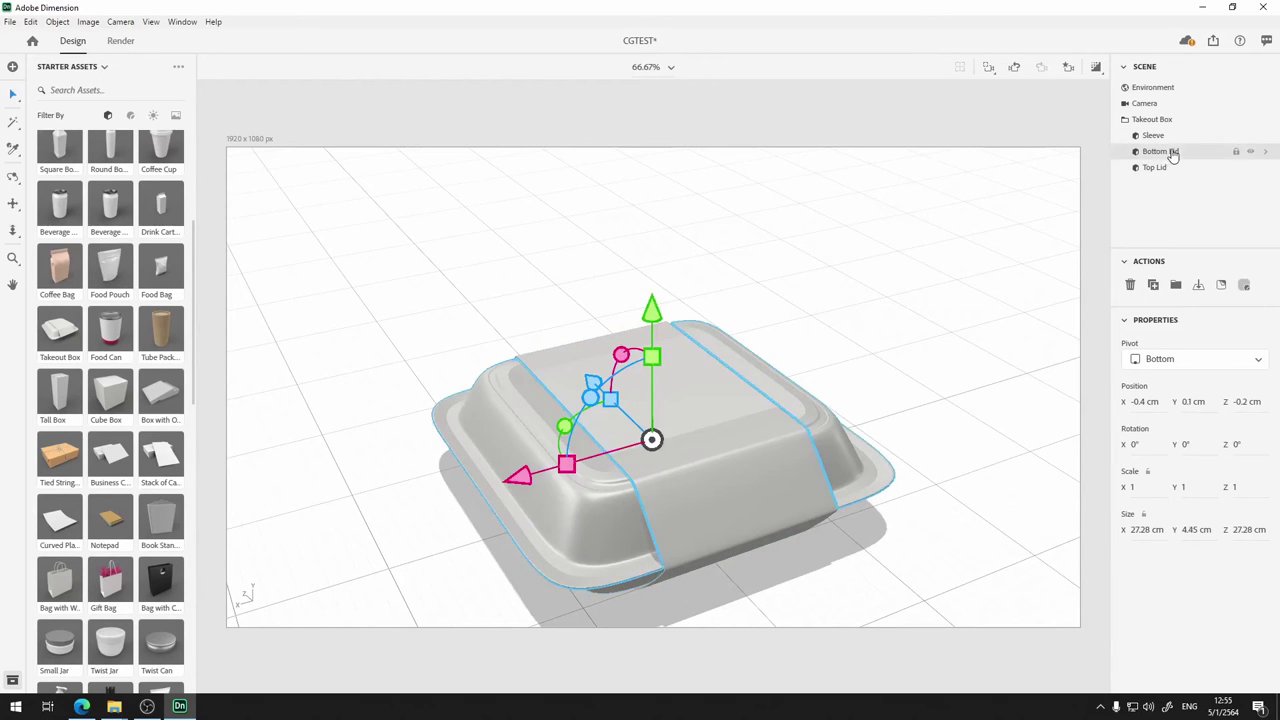
click(1172, 153)
click(1152, 121)
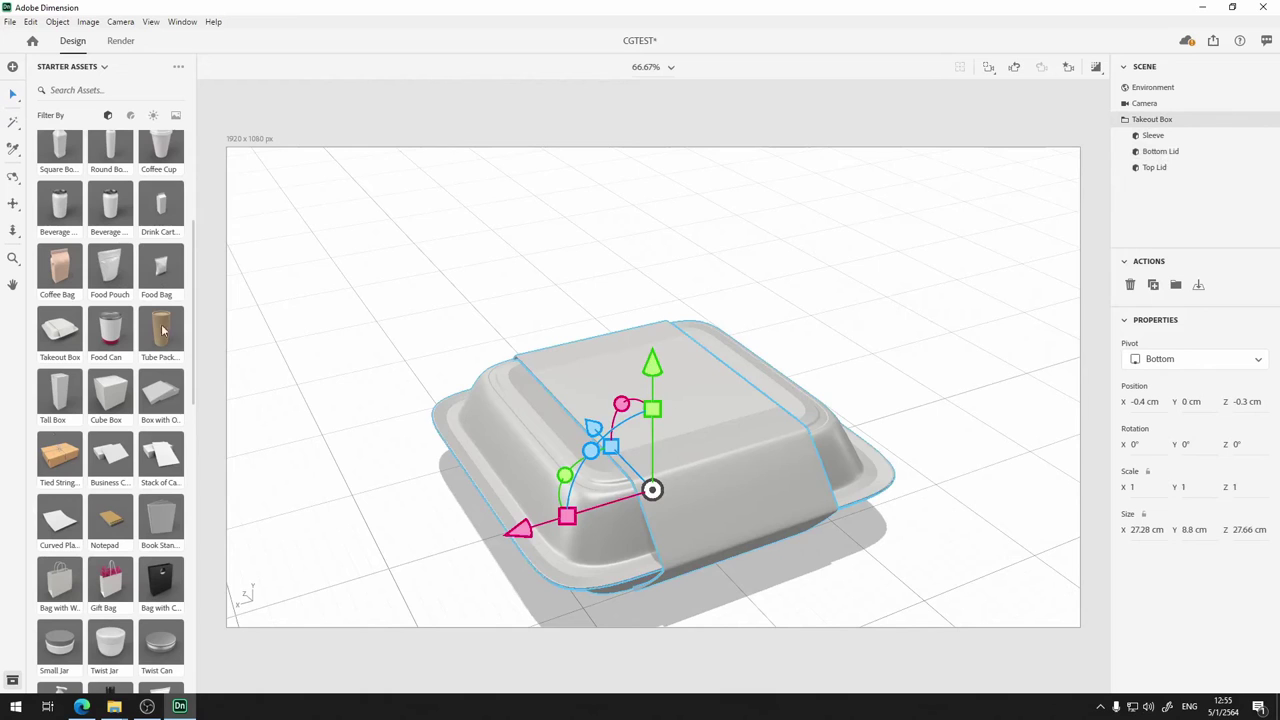
scroll(100, 220, up, 3)
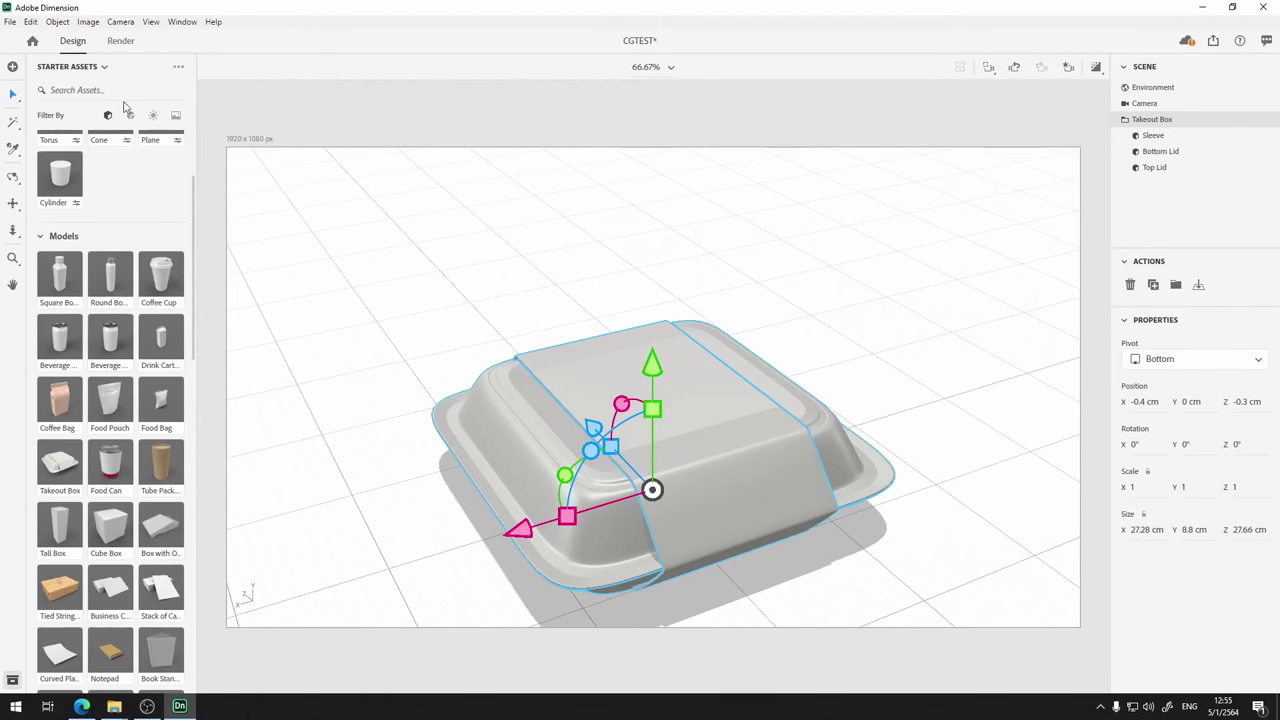
click(131, 116)
scroll(135, 485, down, 10)
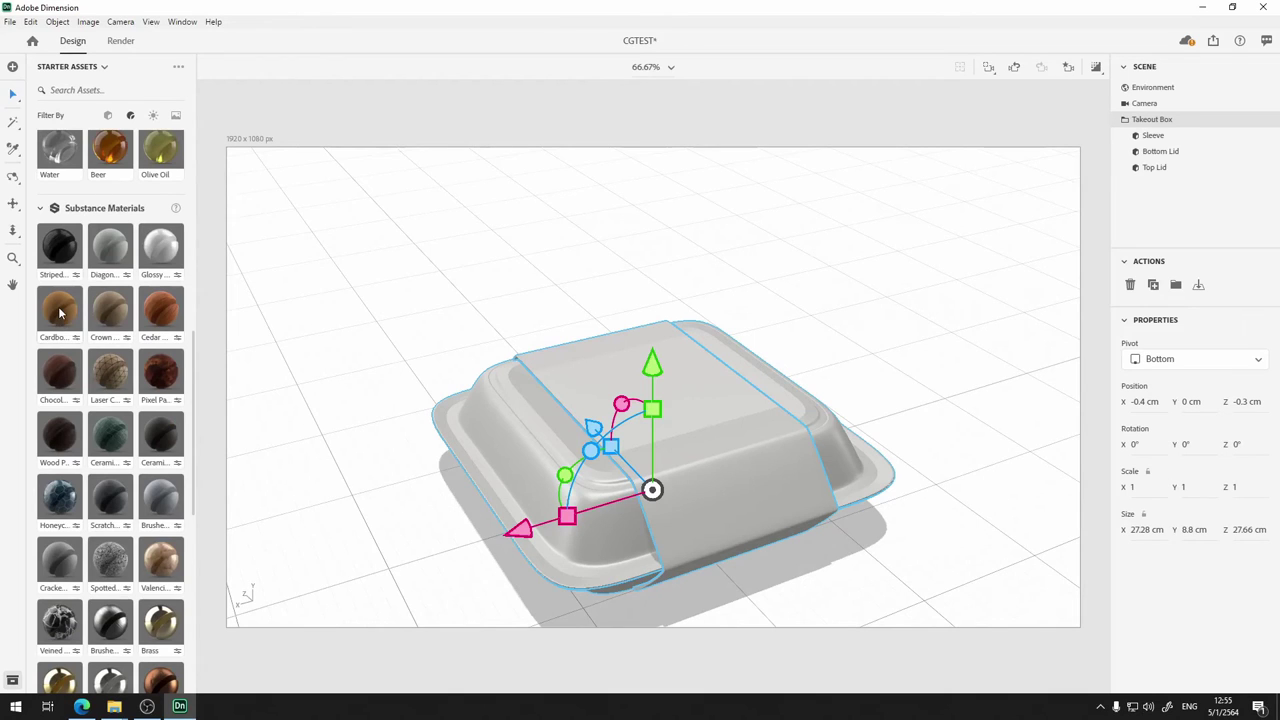
drag(59, 313, 605, 475)
scroll(616, 541, up, 3)
scroll(616, 541, down, 3)
scroll(616, 541, up, 2)
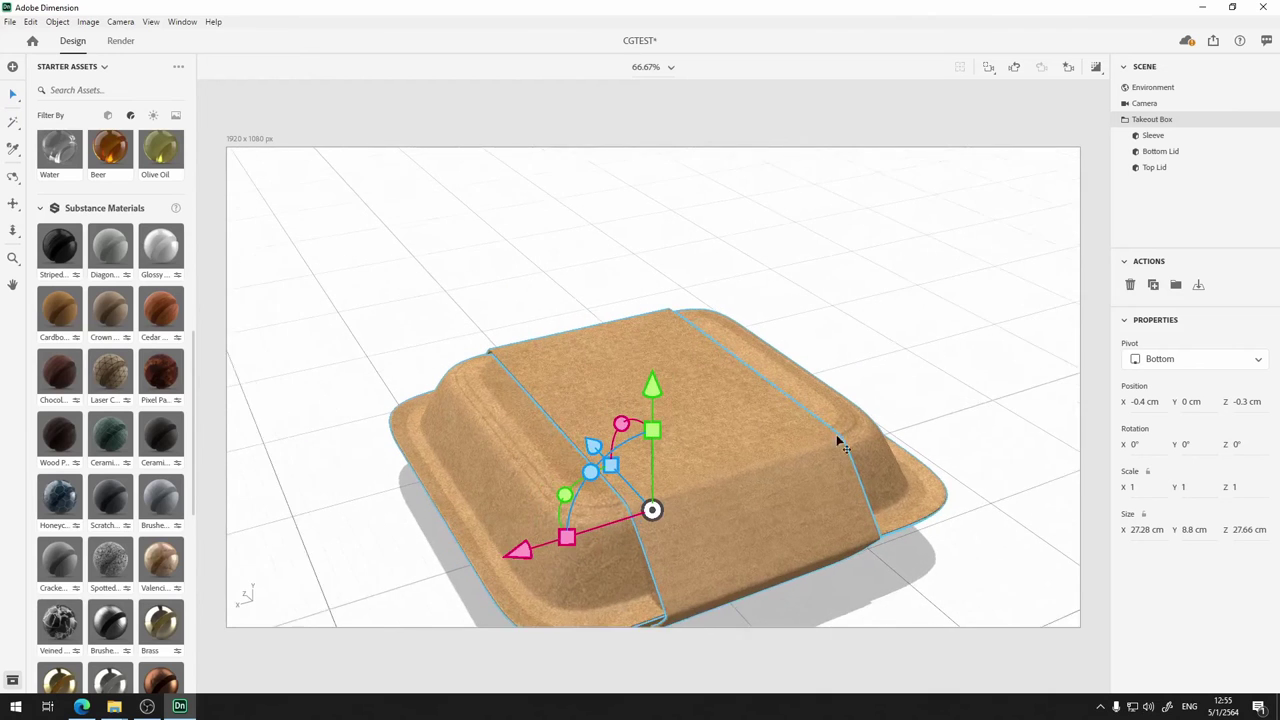
Break the Sleeve's link to the shared Cardboard material and set its color to white, RGB 255, 255, 255
click(1183, 138)
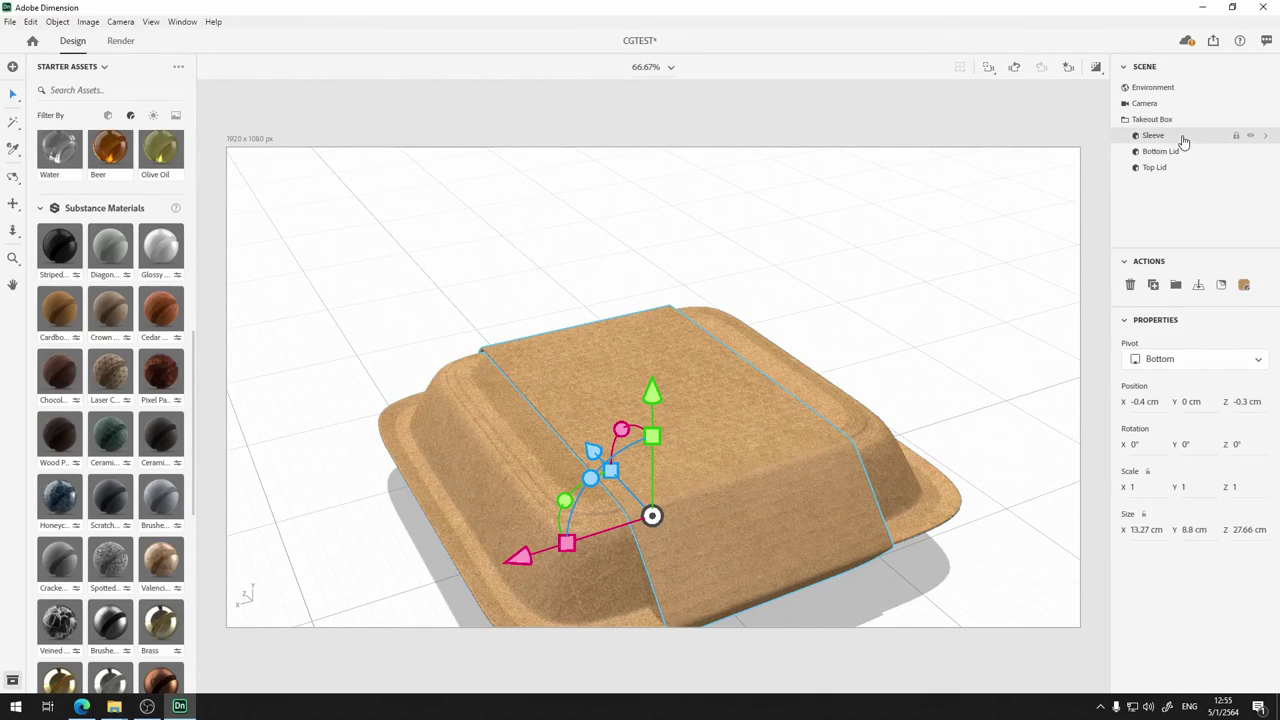
click(1246, 287)
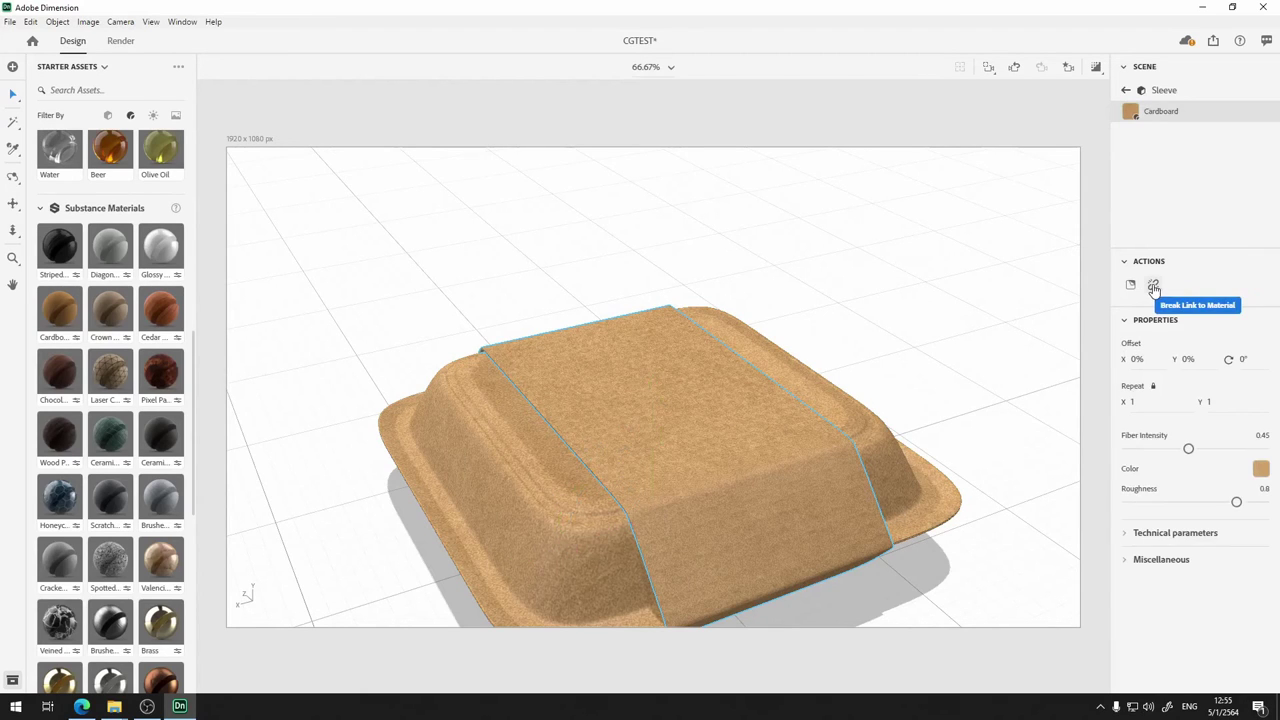
click(1154, 288)
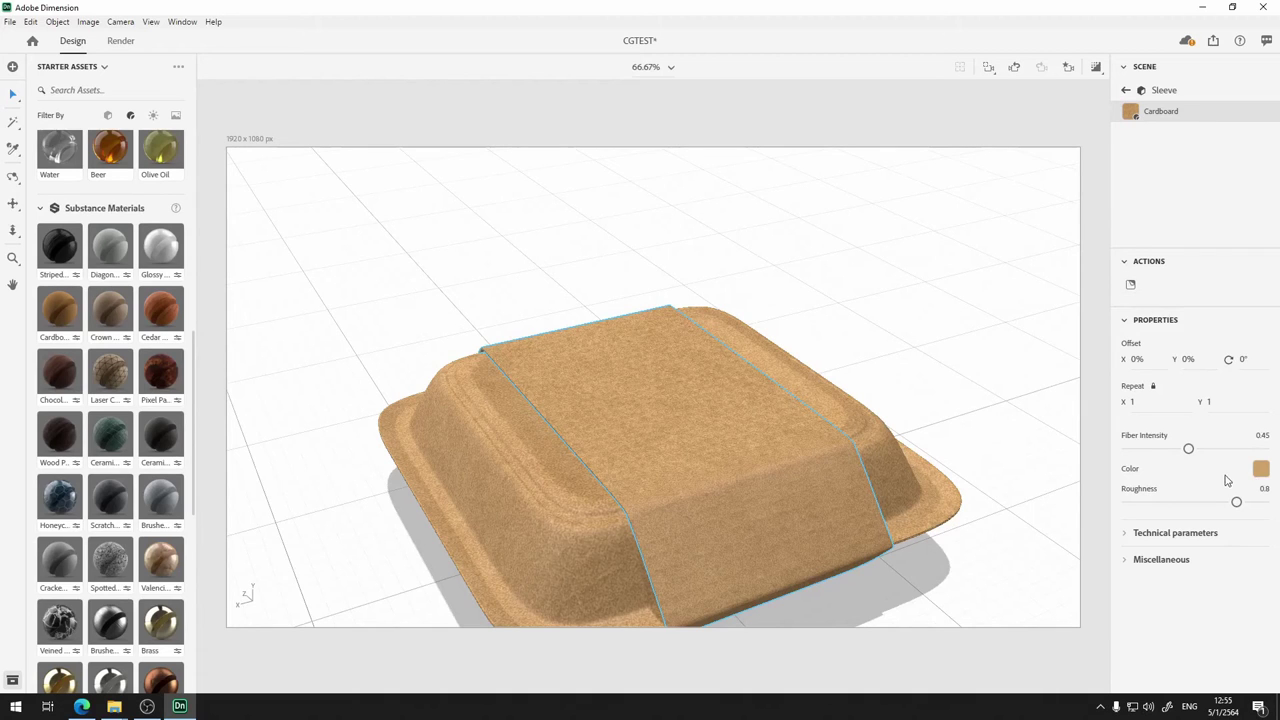
click(1261, 470)
drag(1126, 431, 1057, 356)
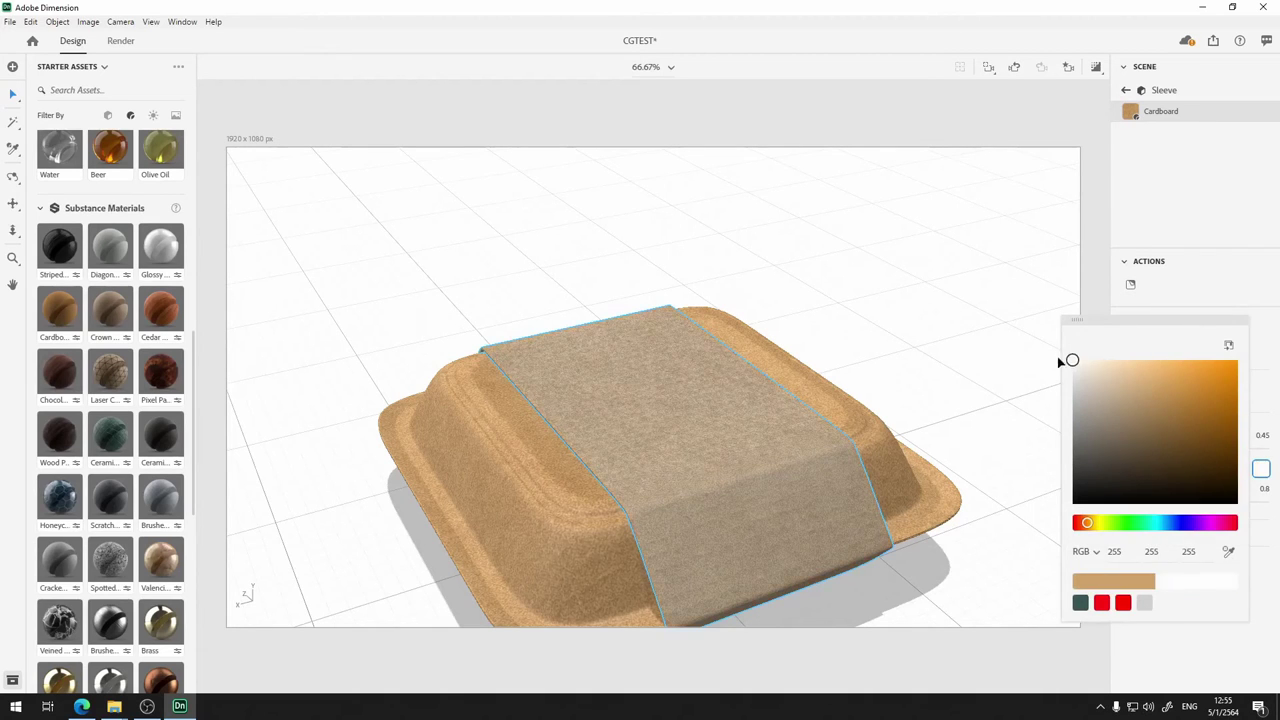
click(1250, 330)
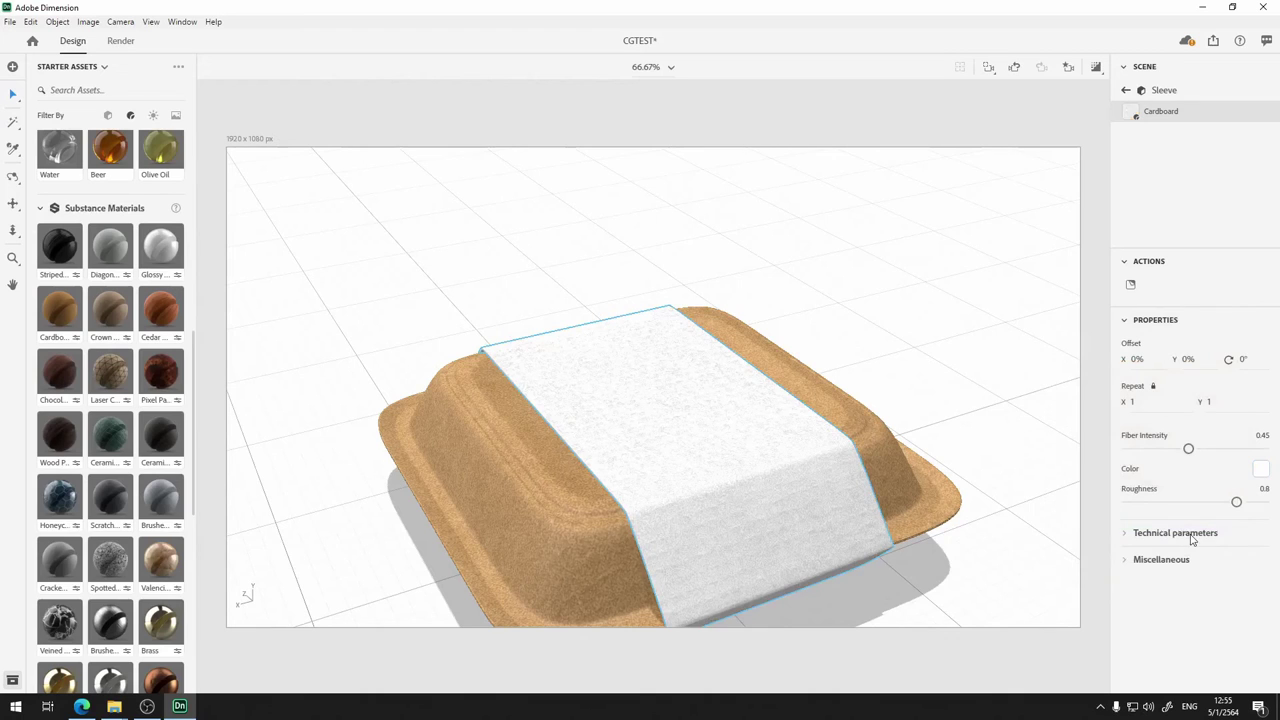
Expand the technical and miscellaneous parameters of the Sleeve's Cardboard material and set its roughness to 0.79
click(1127, 533)
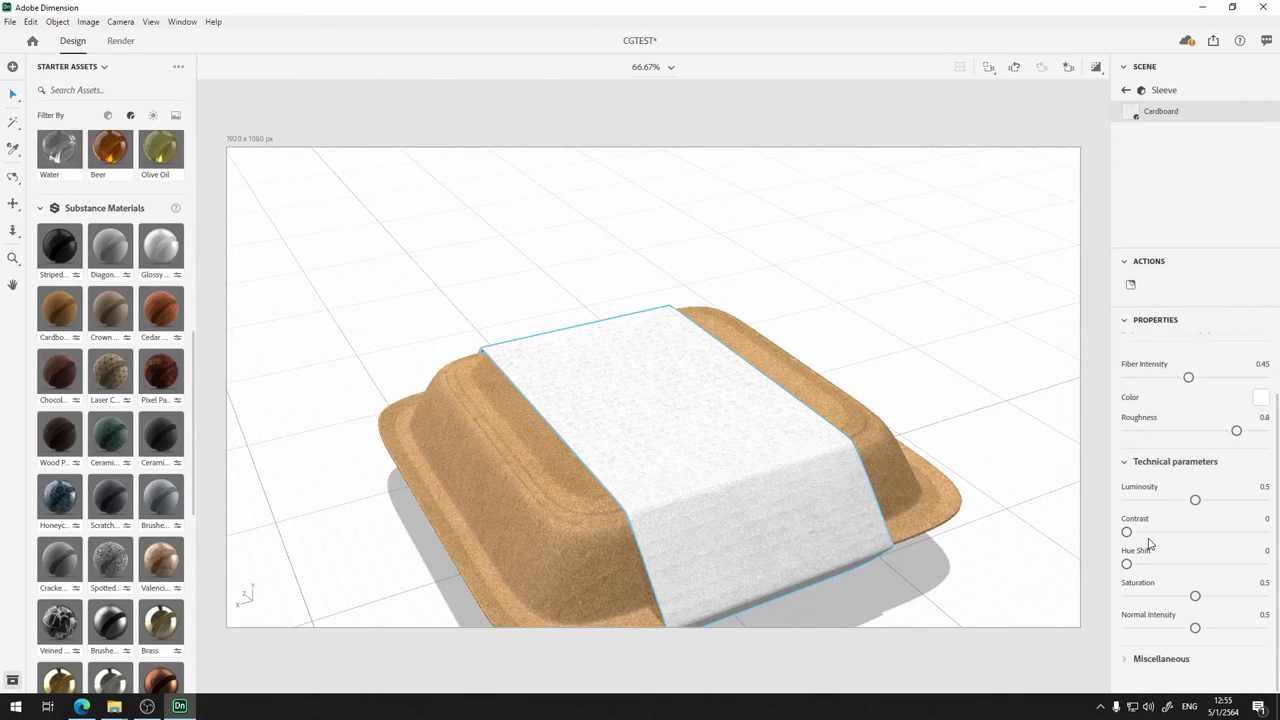
click(1126, 665)
scroll(1158, 613, up, 2)
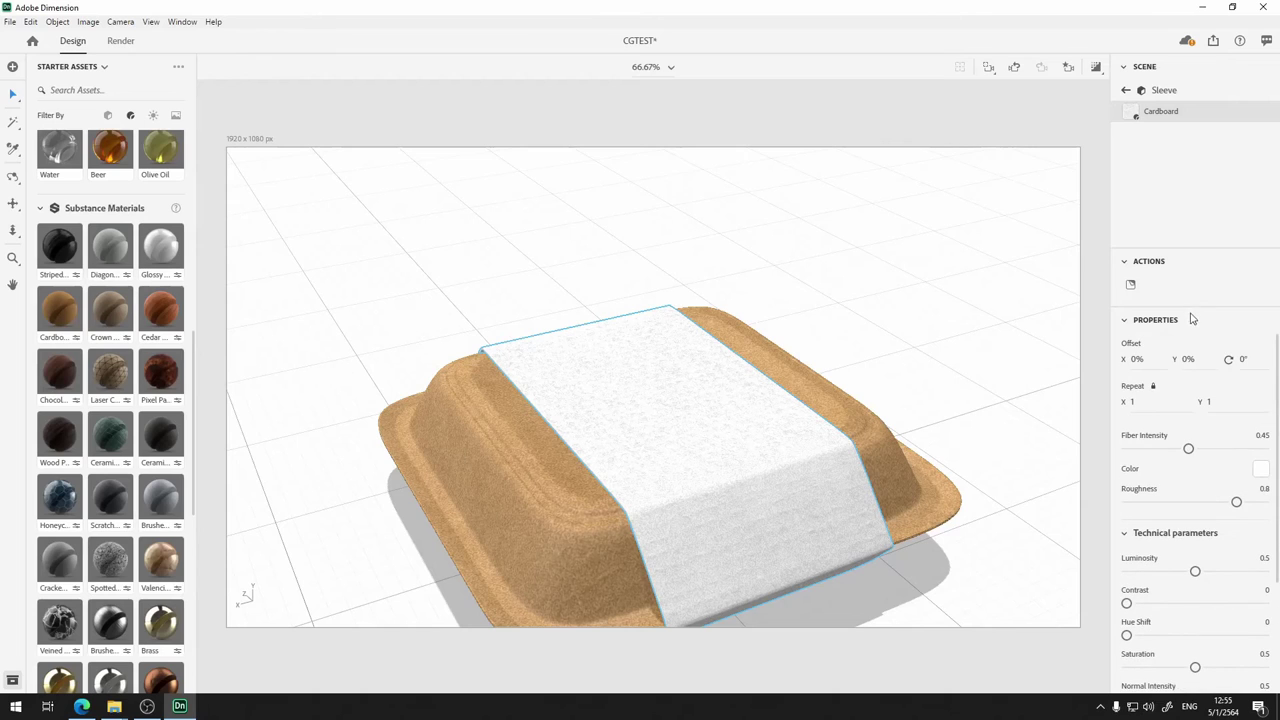
drag(1236, 505, 1237, 509)
click(1126, 90)
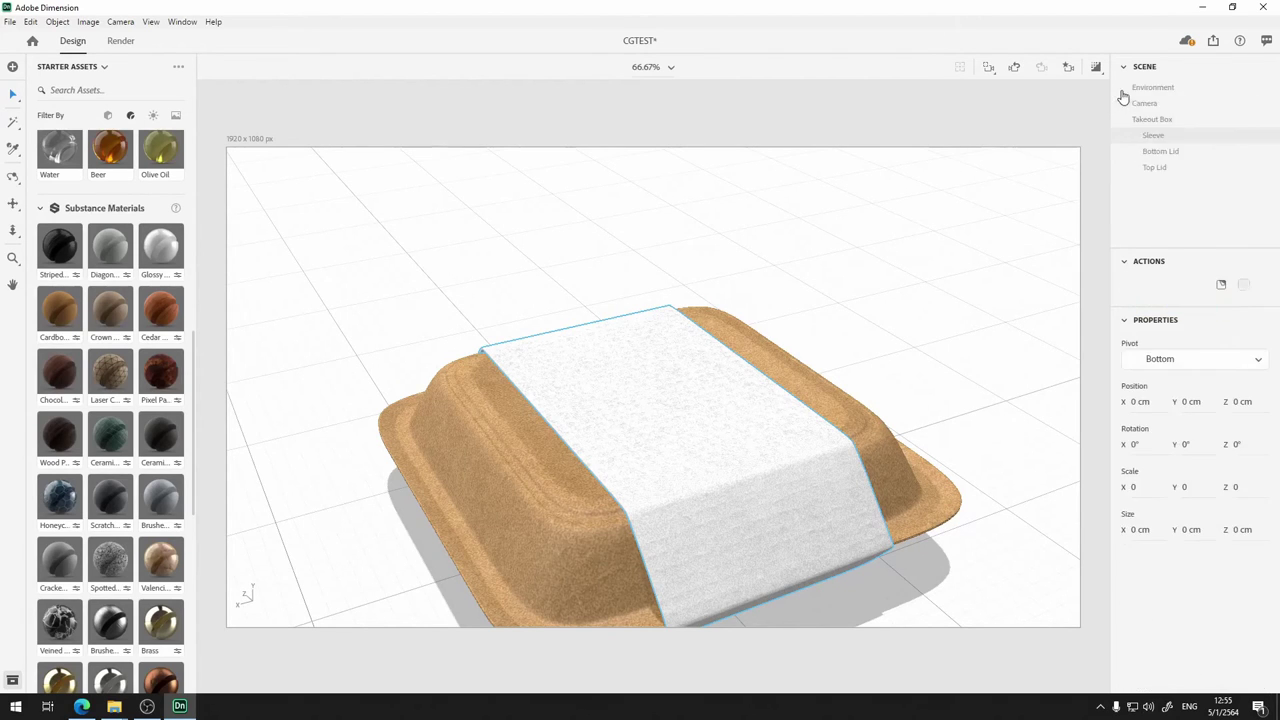
Place the green leaf photo from New folder on the desktop as a graphic on the Sleeve
click(1245, 286)
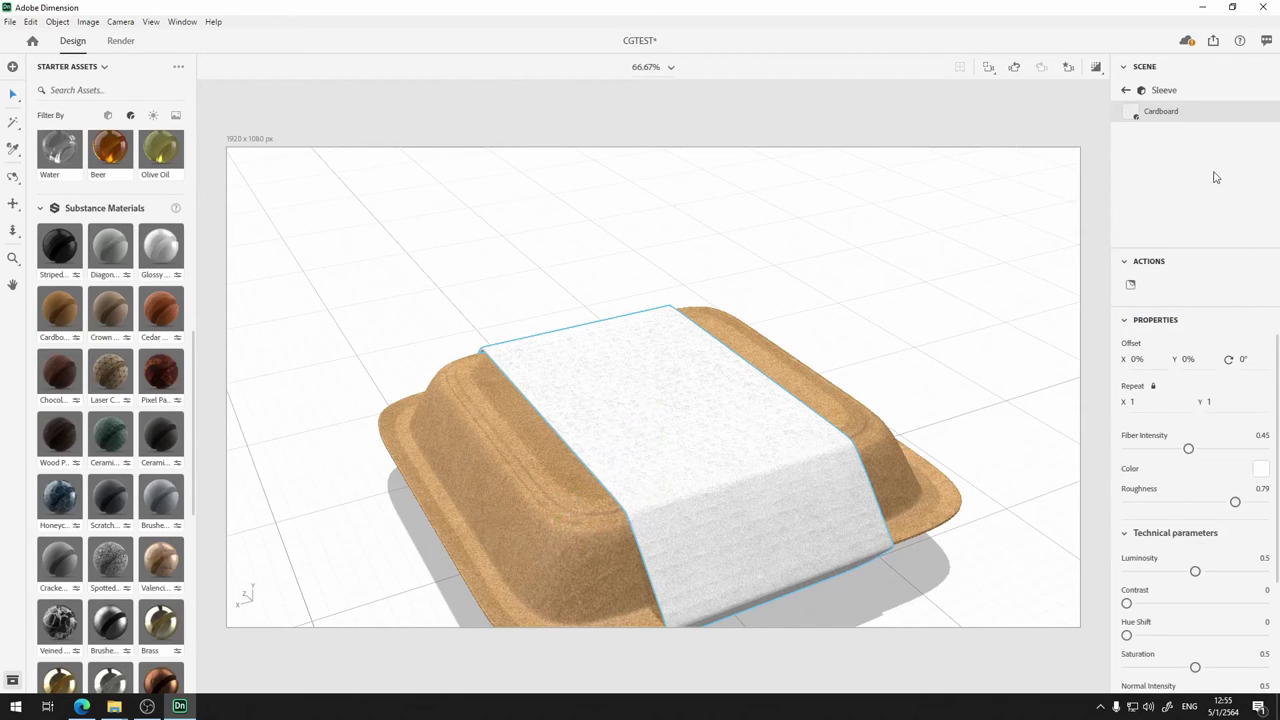
click(1133, 288)
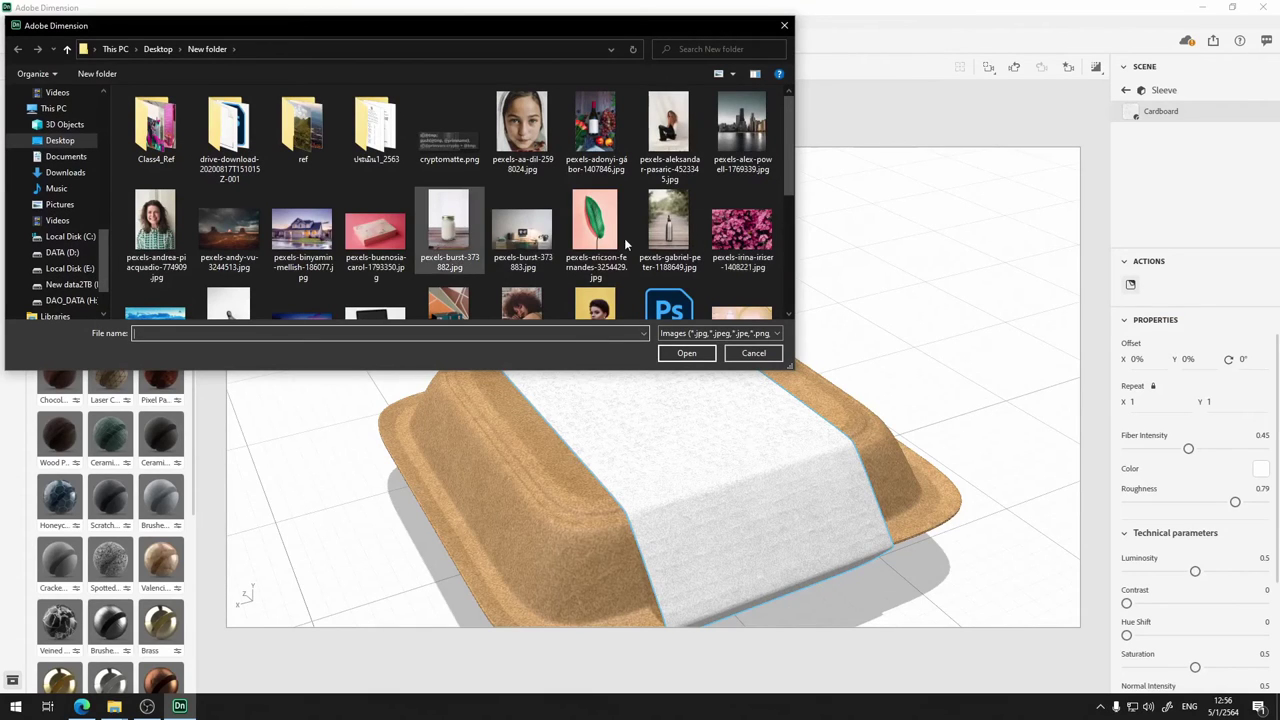
click(594, 241)
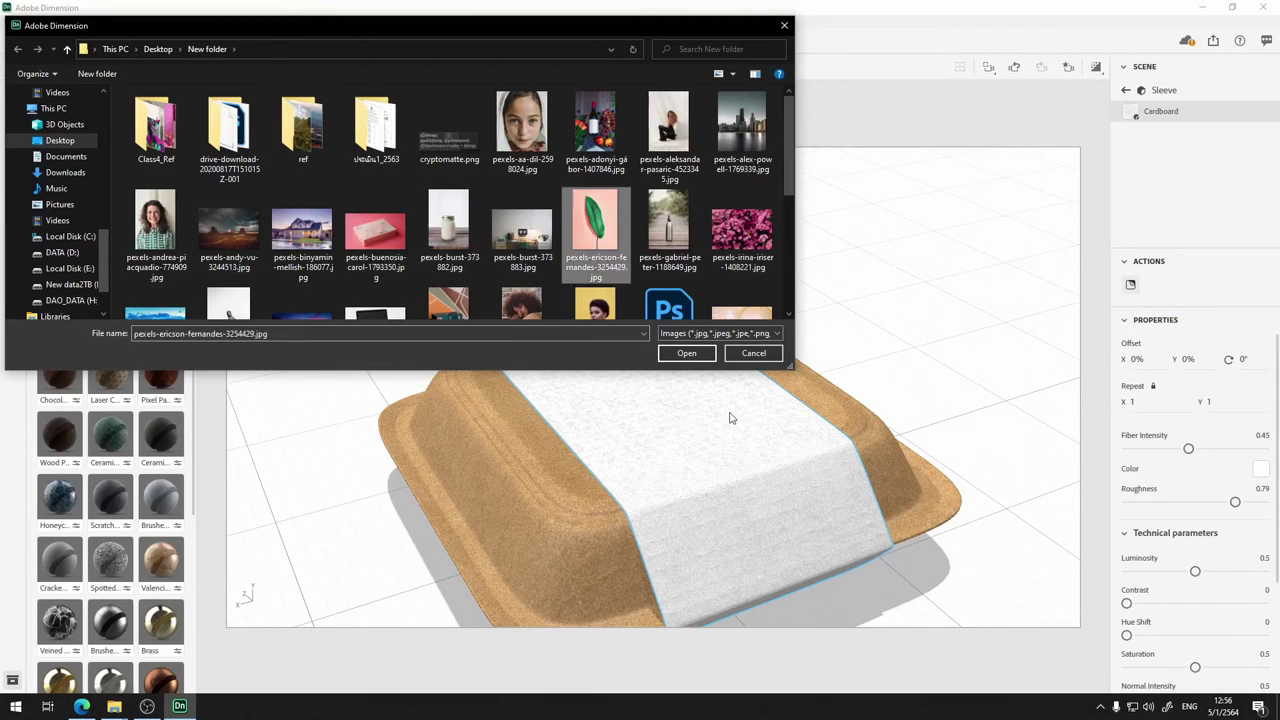
click(688, 355)
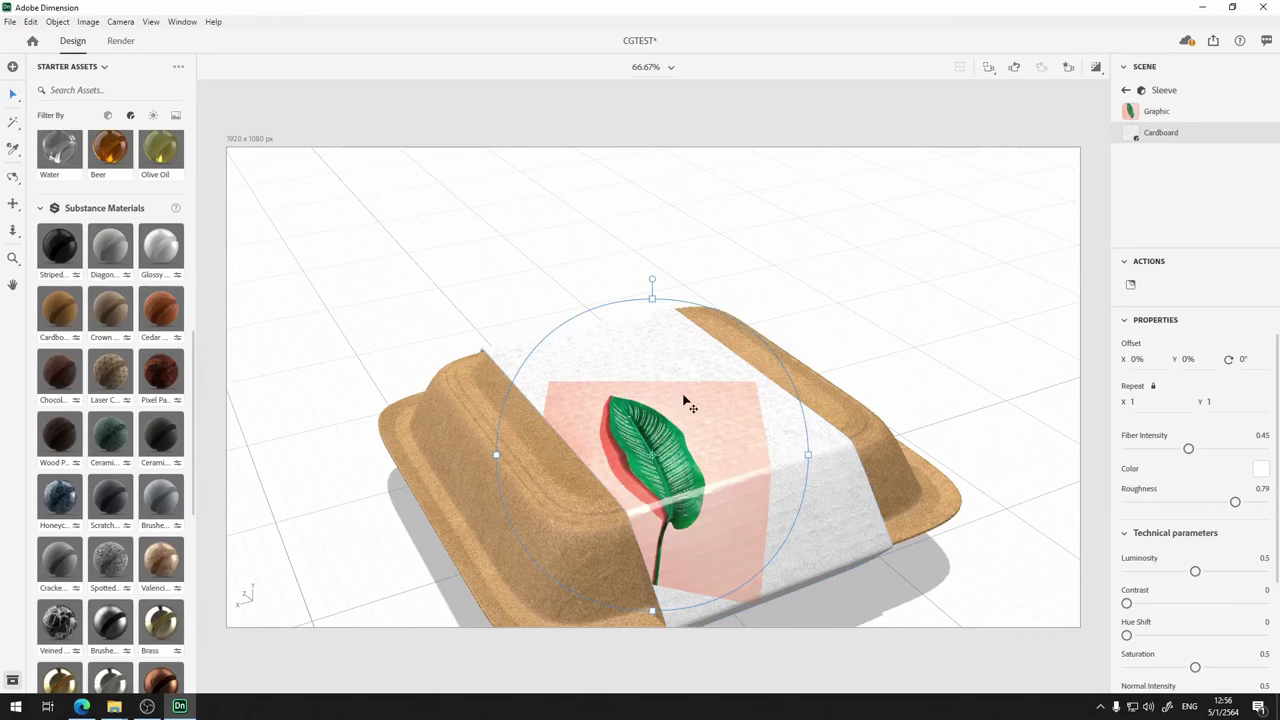
Move the leaf decal up onto the sleeve's top face and rotate it to about -27°
drag(725, 448, 703, 388)
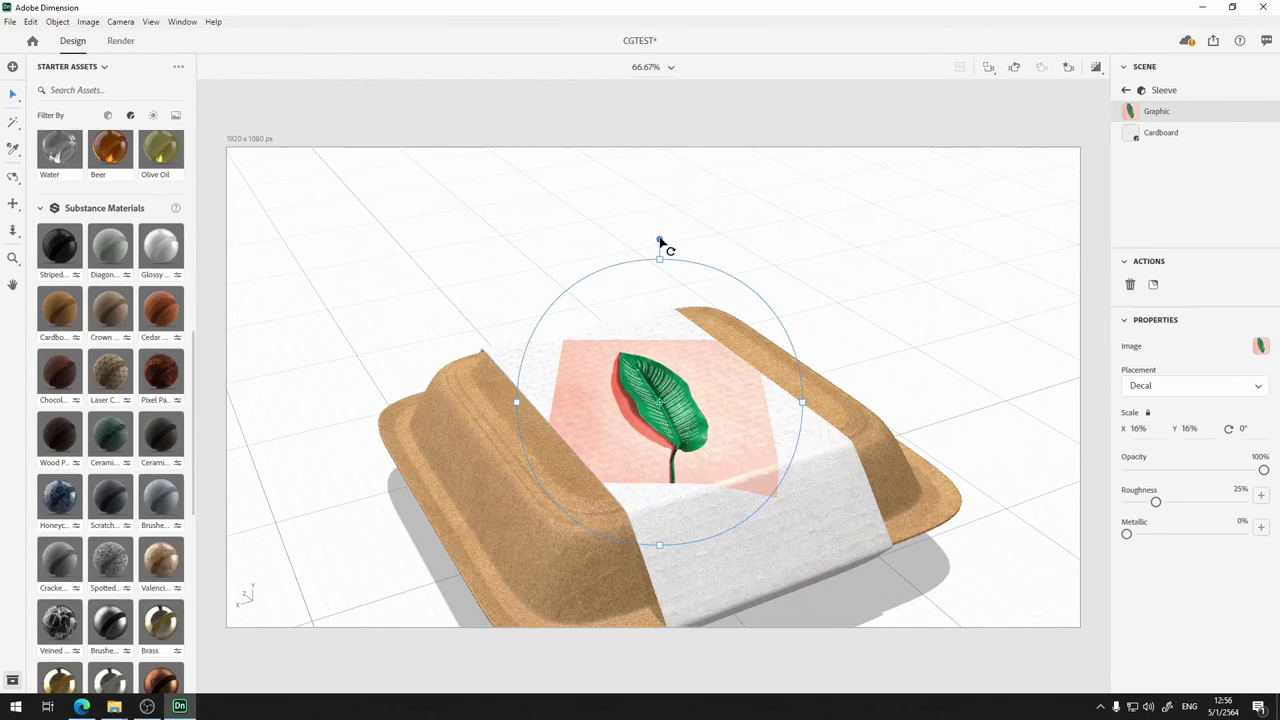
drag(660, 245, 557, 283)
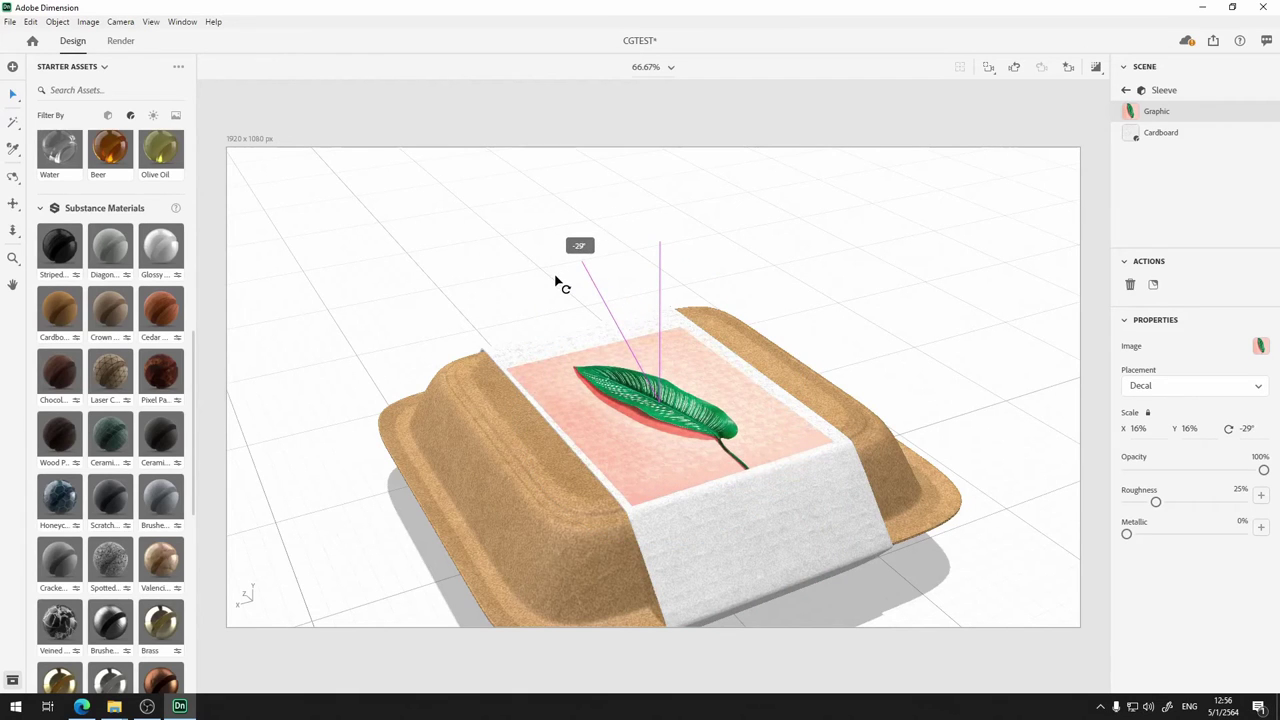
drag(557, 283, 565, 272)
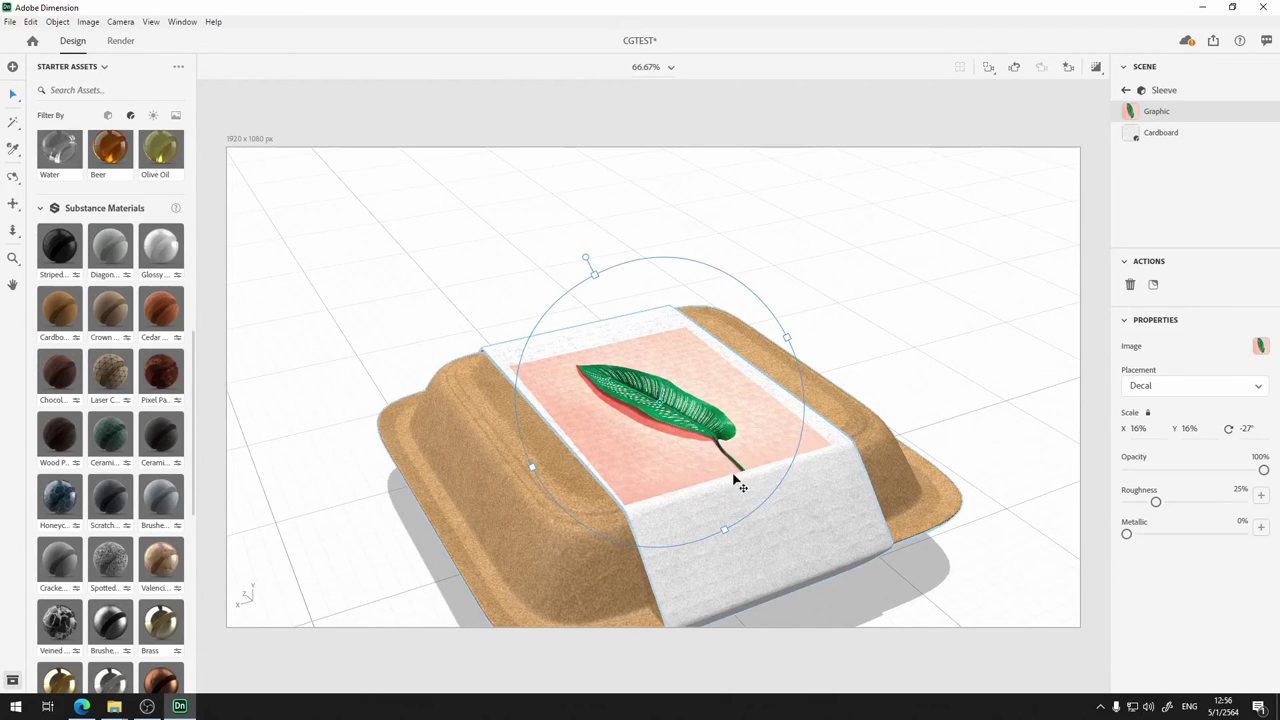
Stretch the leaf decal to about 34.7% in X and 28.9% in Y so it covers the sleeve, and deselect it
drag(724, 531, 806, 629)
drag(530, 472, 354, 517)
click(1004, 352)
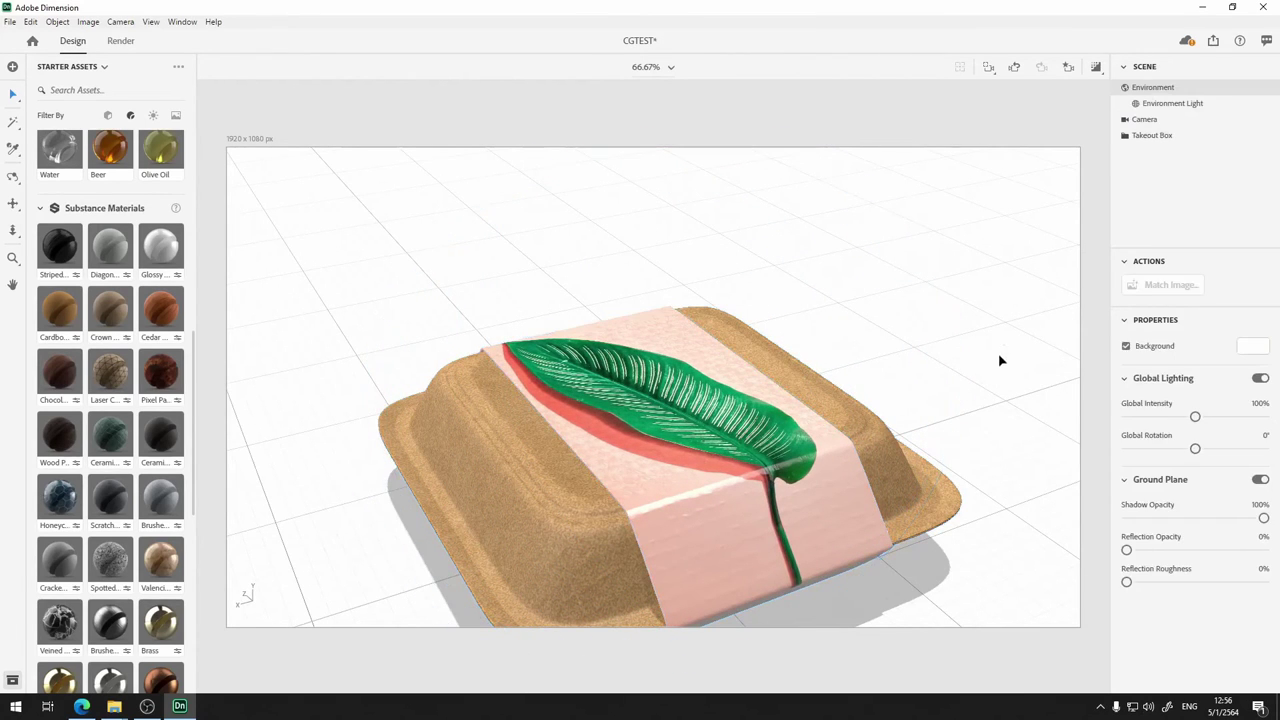
Change the placement of the Sleeve's leaf graphic from decal to Fill
scroll(974, 369, down, 5)
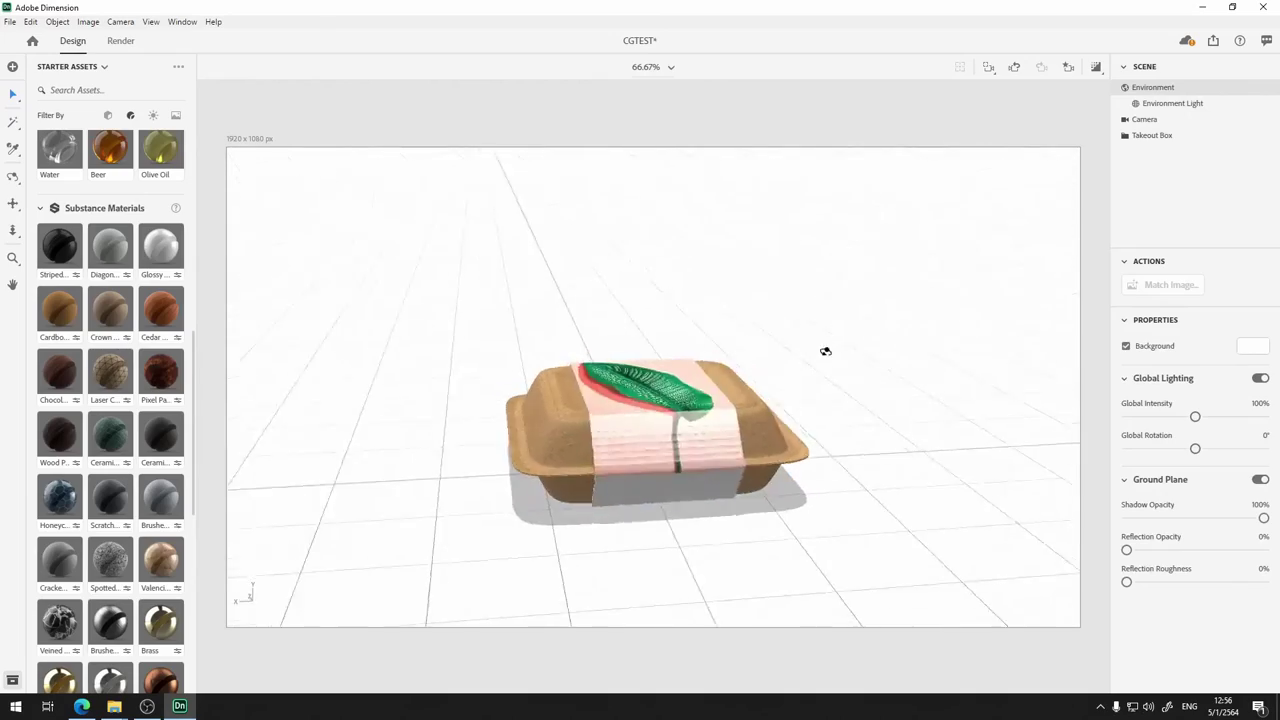
drag(825, 351, 714, 479)
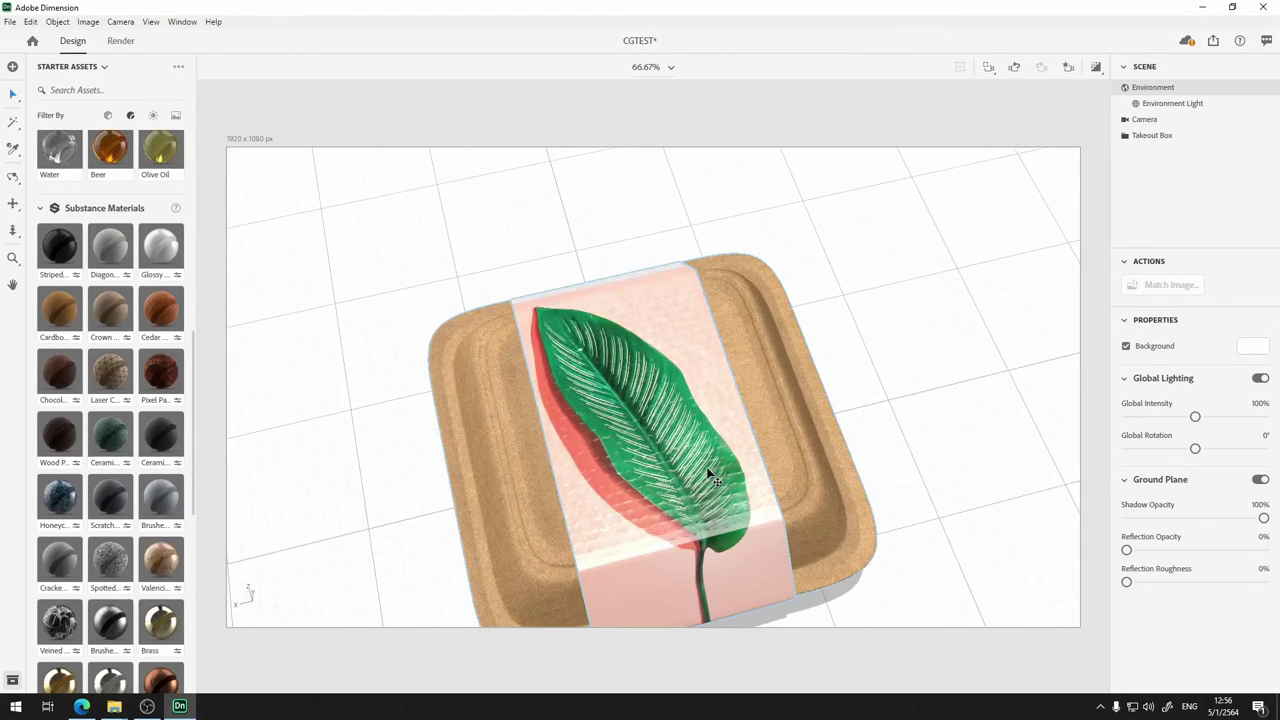
click(714, 375)
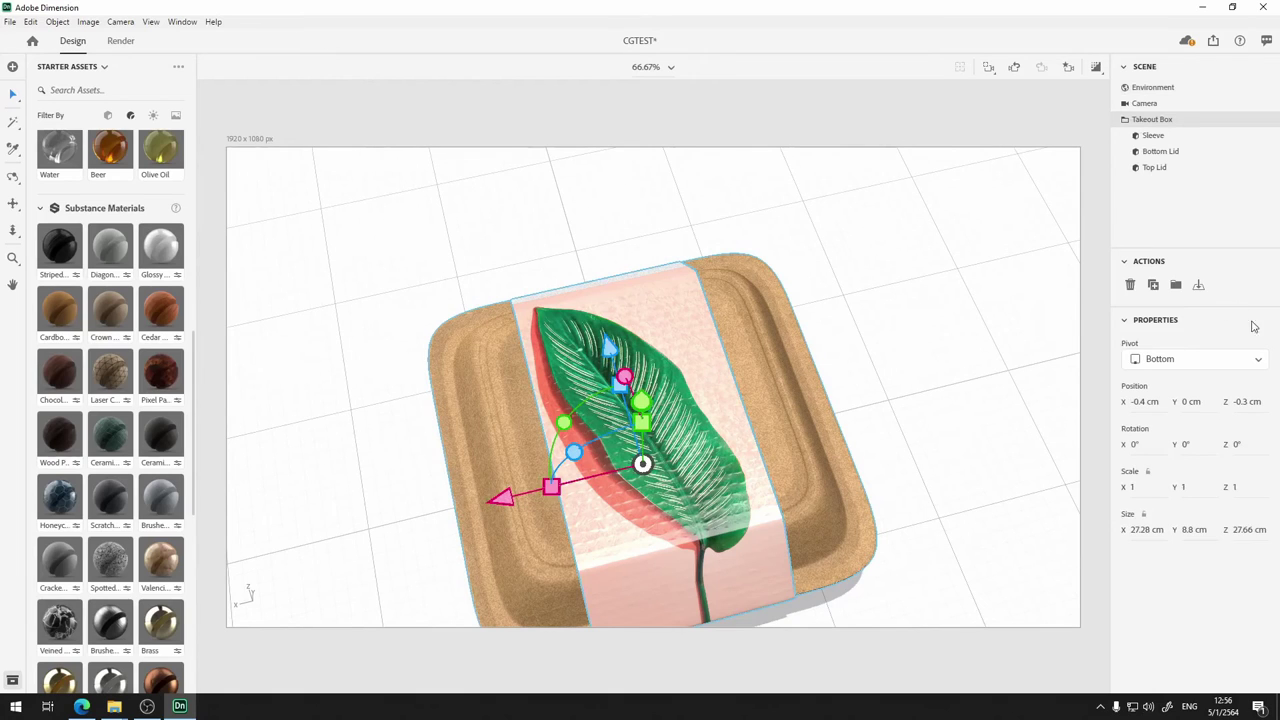
click(1152, 135)
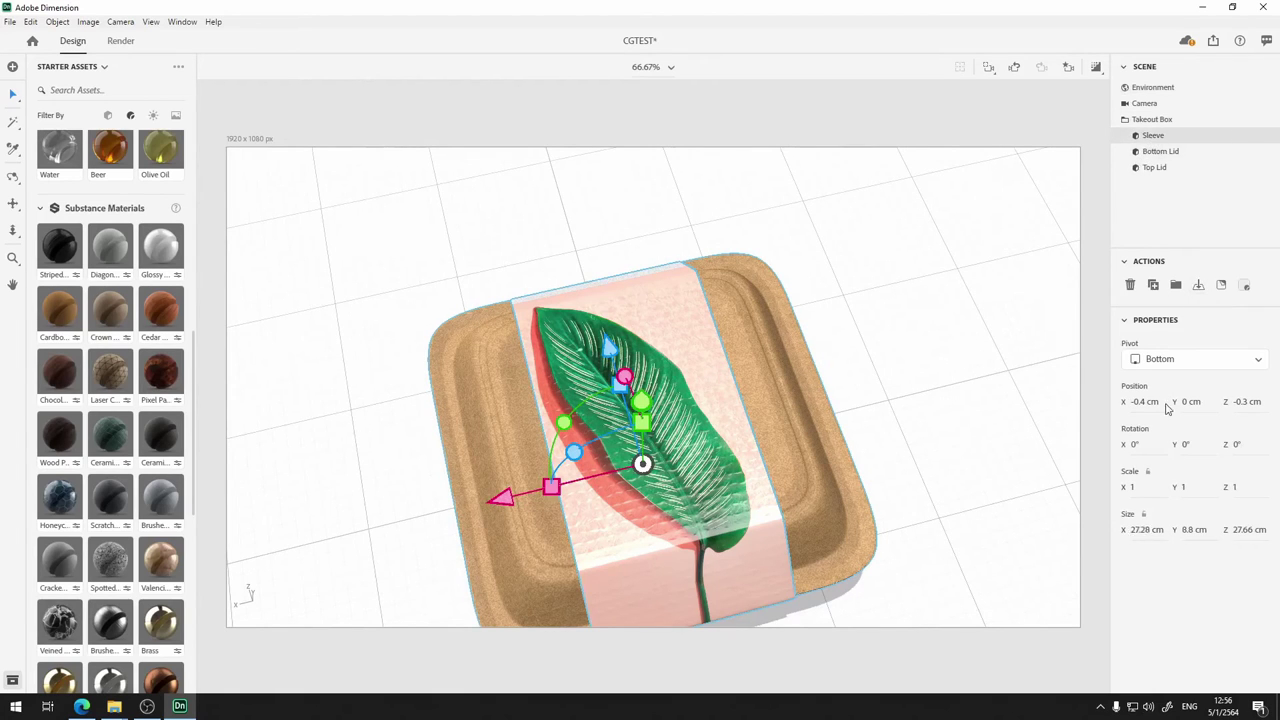
click(1243, 288)
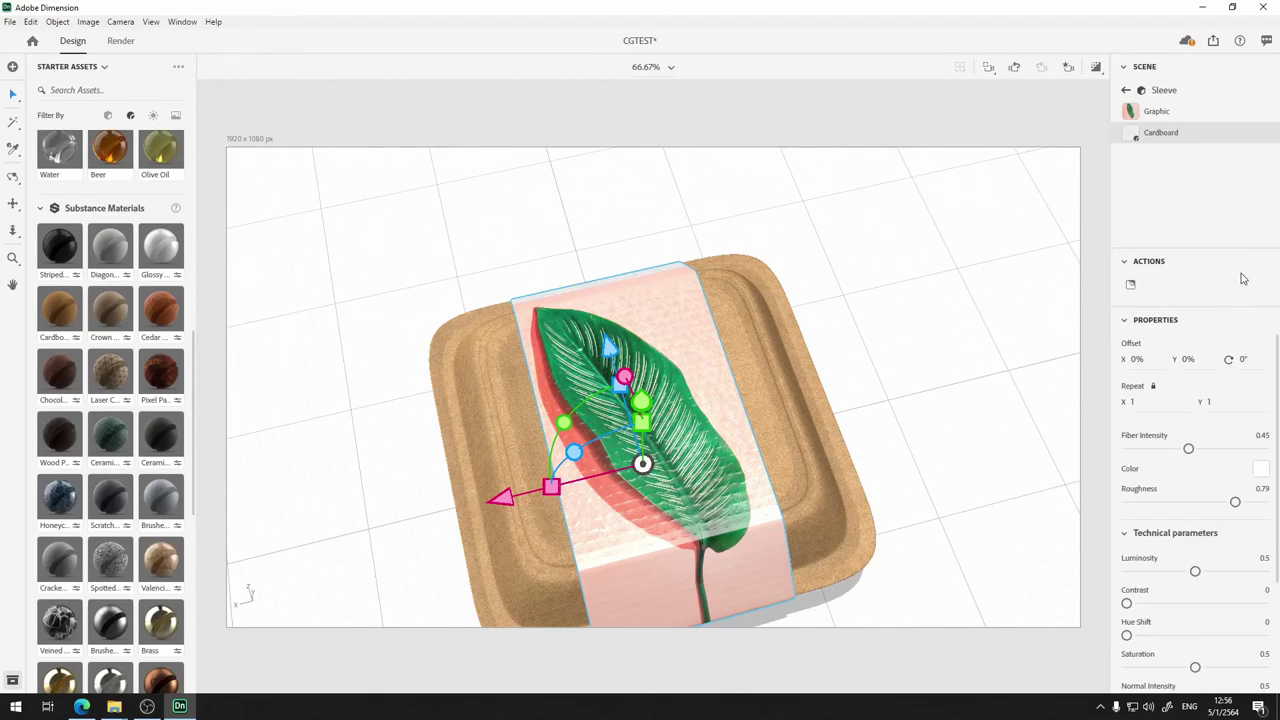
click(1165, 116)
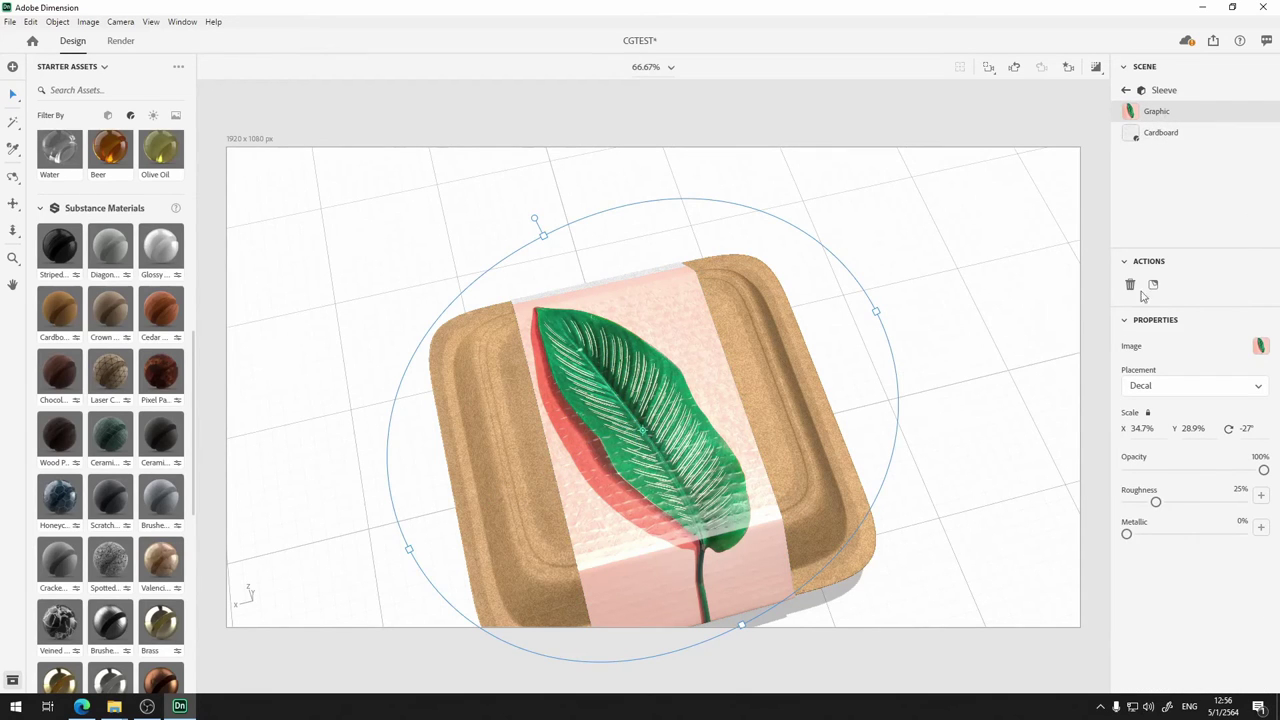
click(1212, 388)
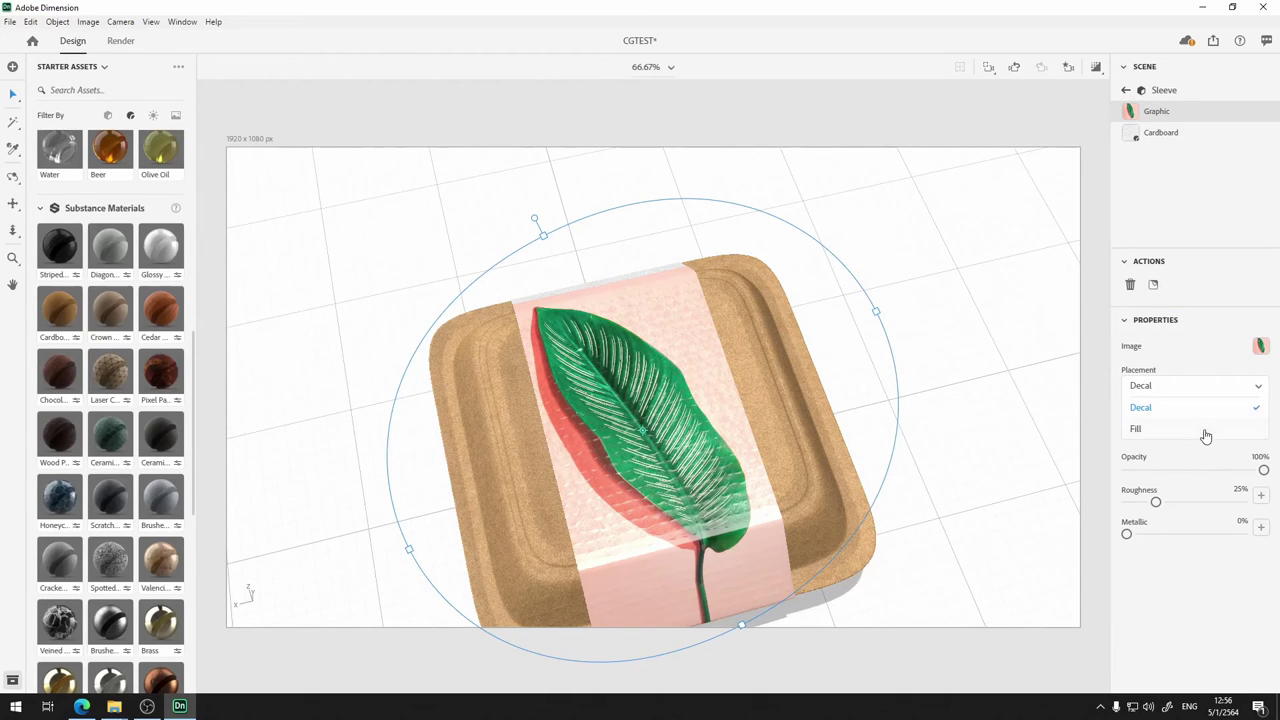
click(1202, 432)
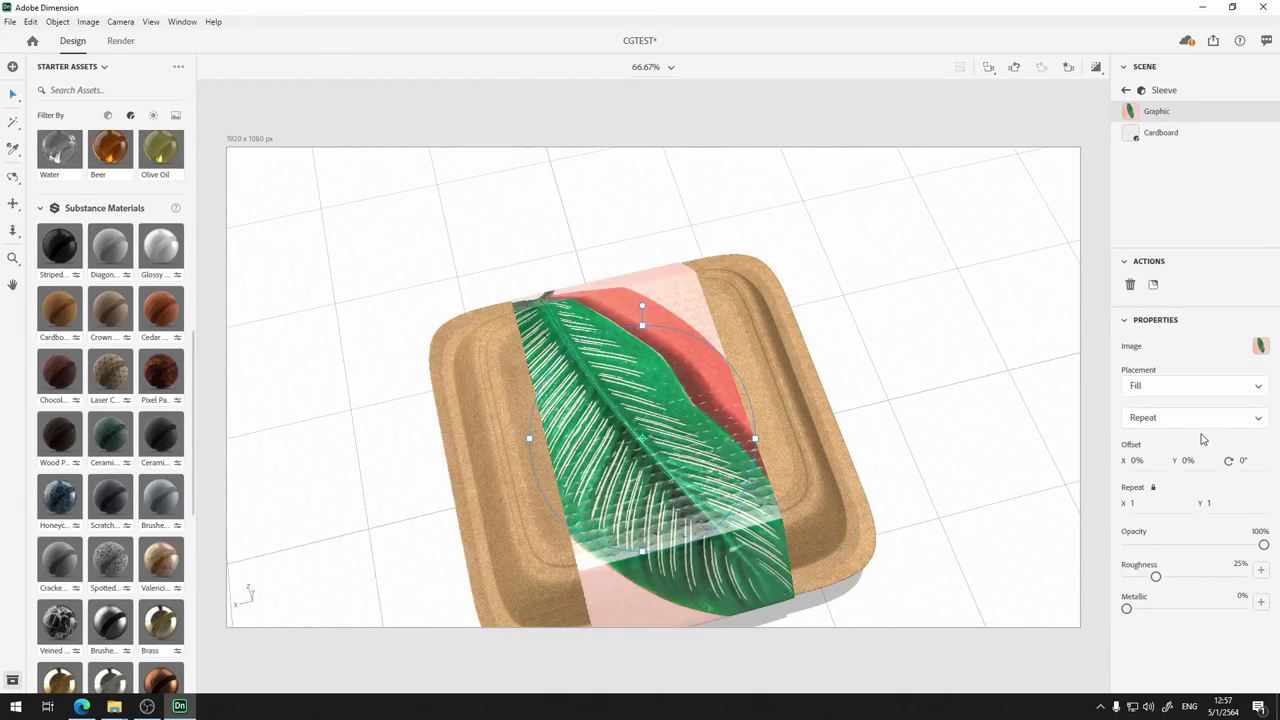
Adjust the leaf fill to about 1.3 by 0.9 repeats, offset about -11% in X and -1% in Y
mouse_move(874, 400)
right_down()
mouse_move(866, 246)
mouse_move(1069, 183)
mouse_move(830, 451)
mouse_move(920, 466)
mouse_move(969, 374)
mouse_move(826, 466)
mouse_move(874, 415)
right_up()
drag(750, 435, 726, 440)
mouse_move(633, 436)
mouse_down()
mouse_move(551, 449)
mouse_move(612, 442)
mouse_up()
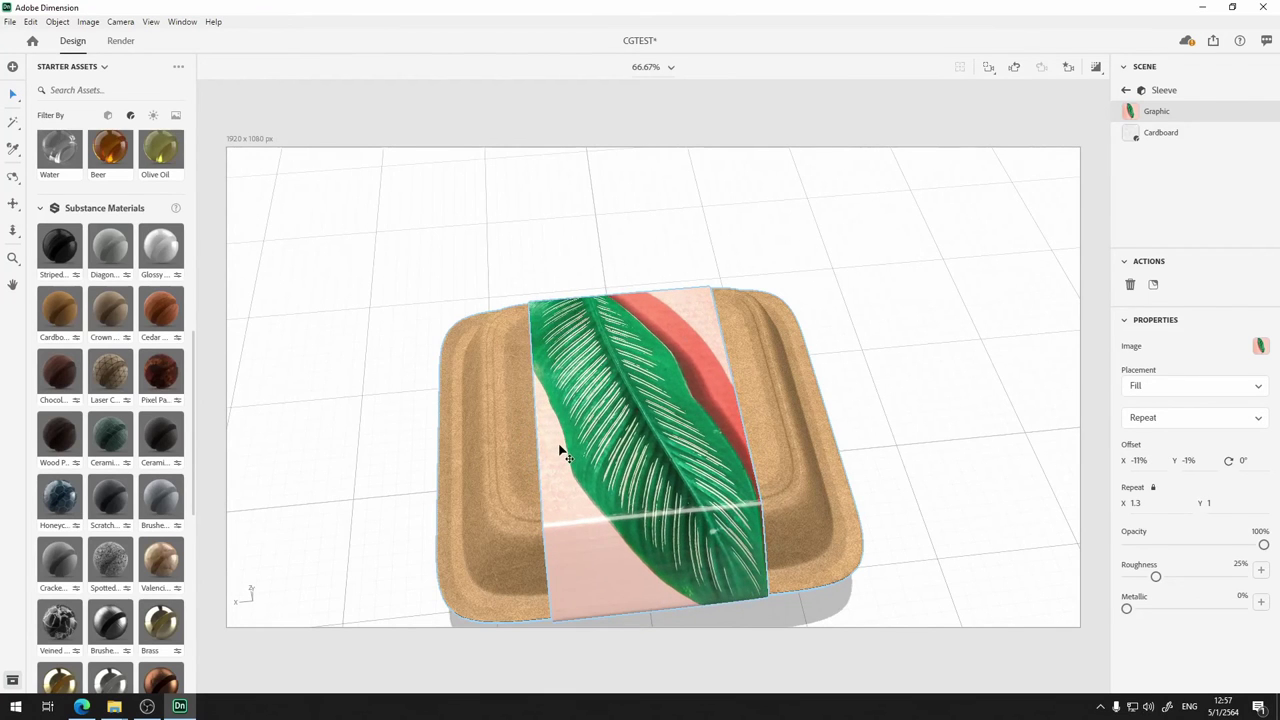
mouse_move(636, 321)
mouse_down()
mouse_move(636, 420)
mouse_move(623, 310)
mouse_move(634, 298)
mouse_up()
middle_drag(845, 377, 809, 327)
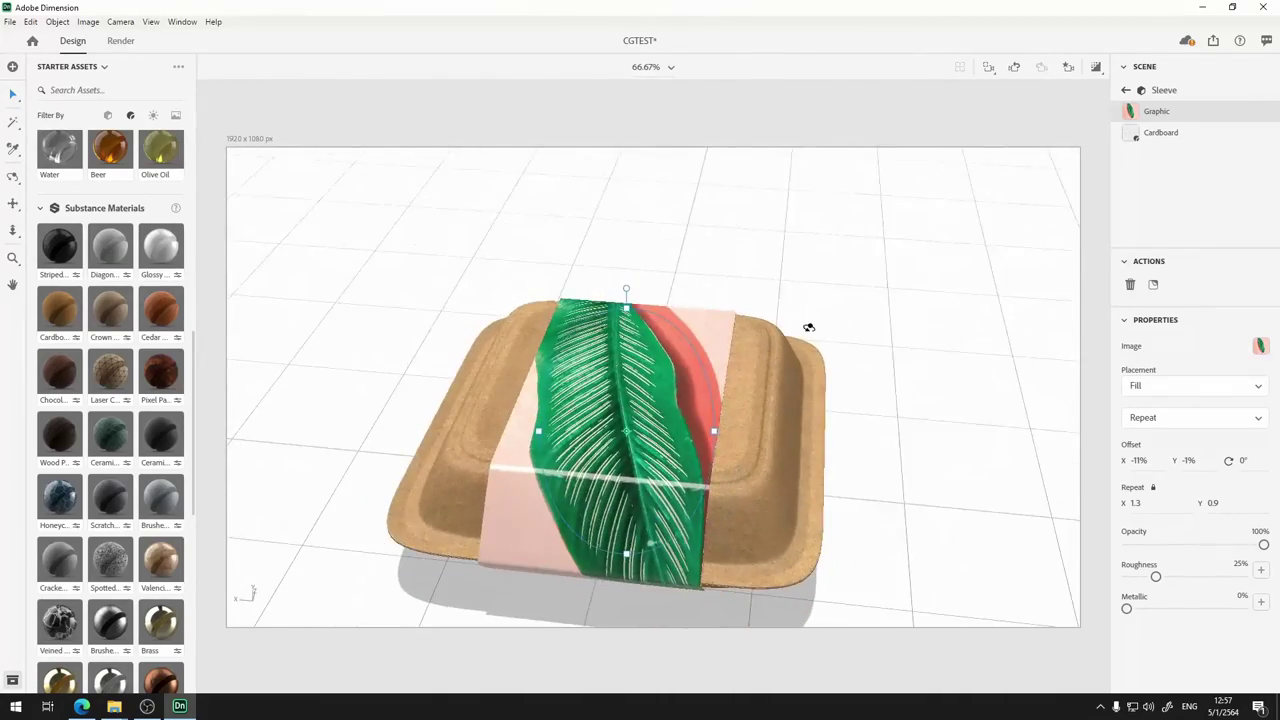
Place the pink-background portrait photo from New folder on the desktop as a second graphic on the Sleeve
click(1153, 286)
scroll(449, 234, down, 3)
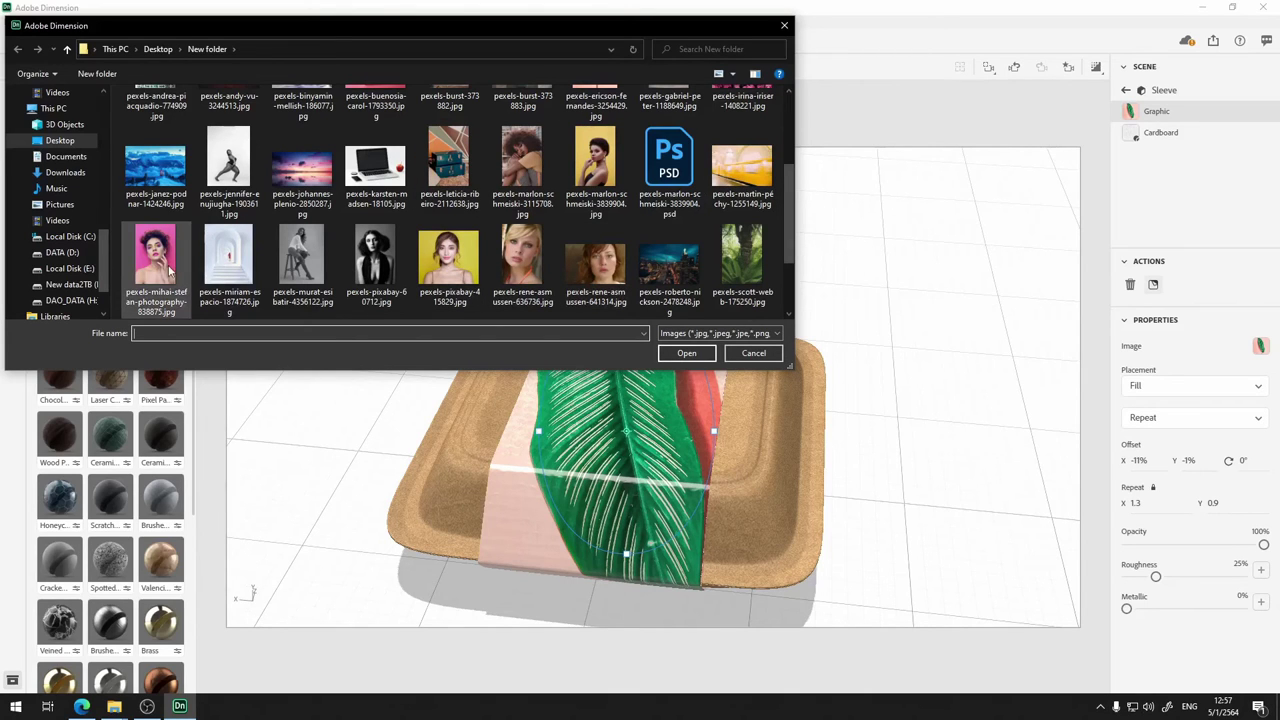
click(156, 257)
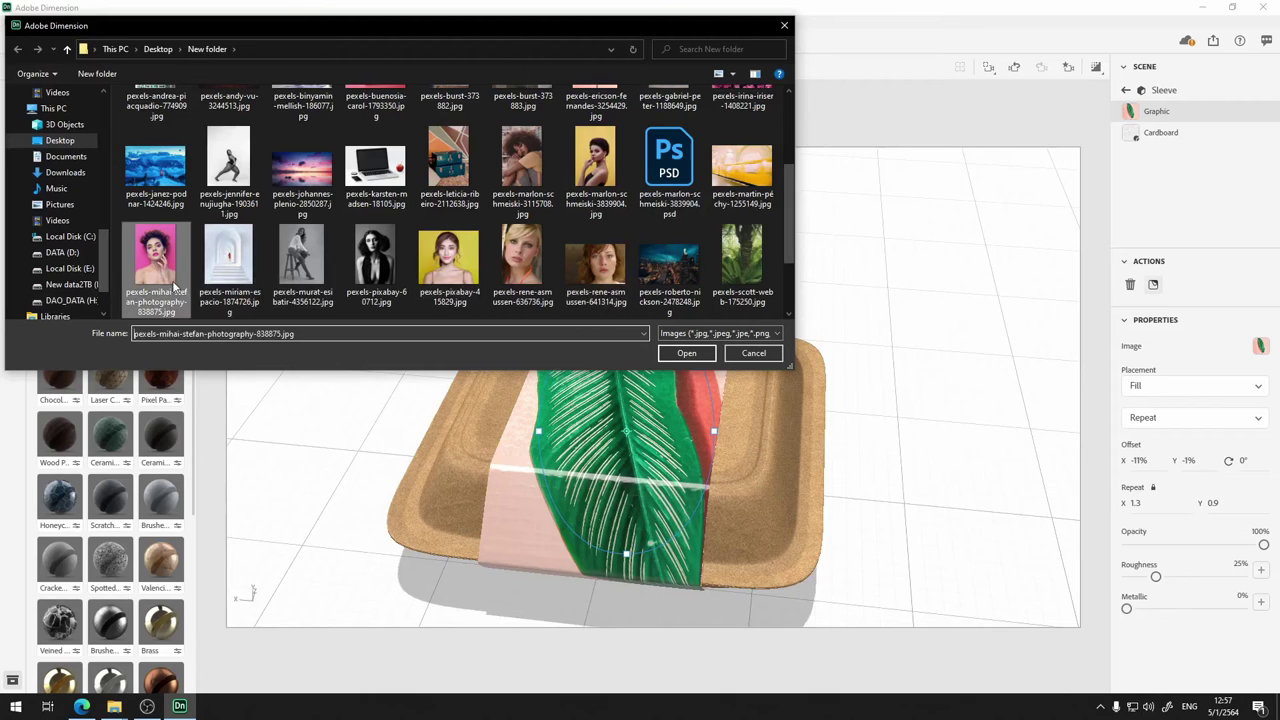
click(686, 353)
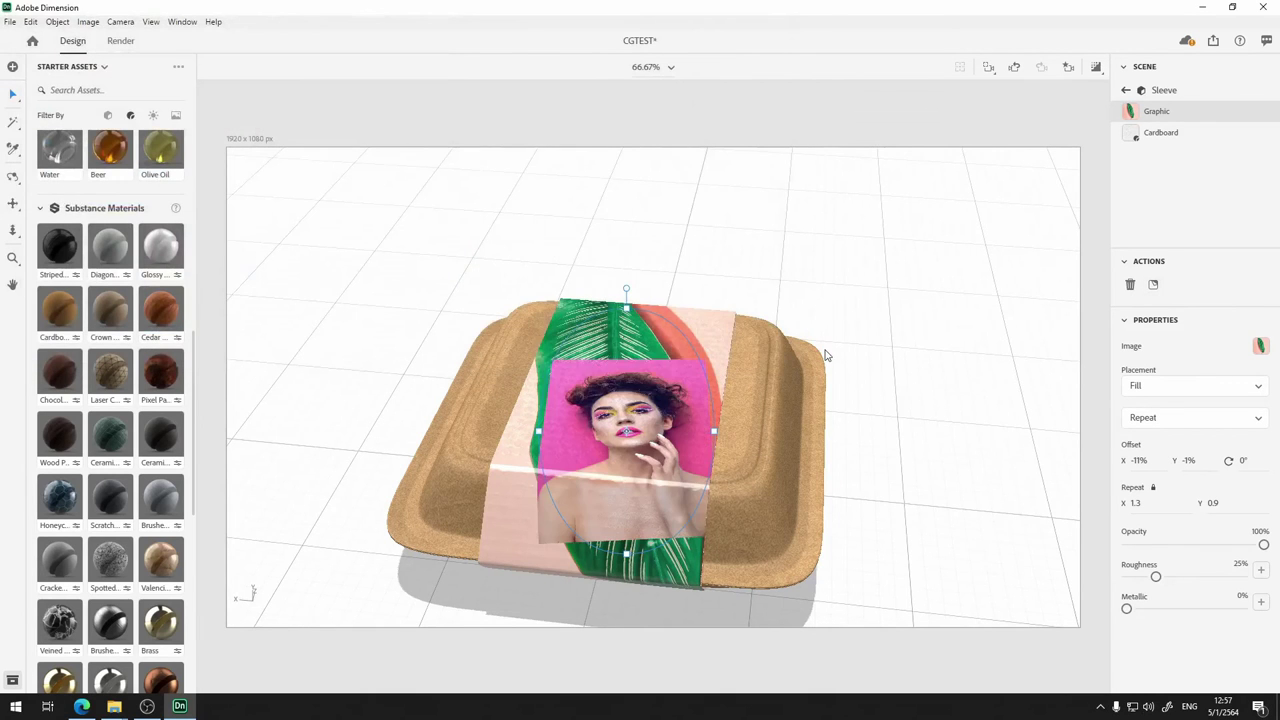
Move the portrait decal onto the sleeve's top face, adjust its fit there, and deselect it
drag(894, 346, 1006, 346)
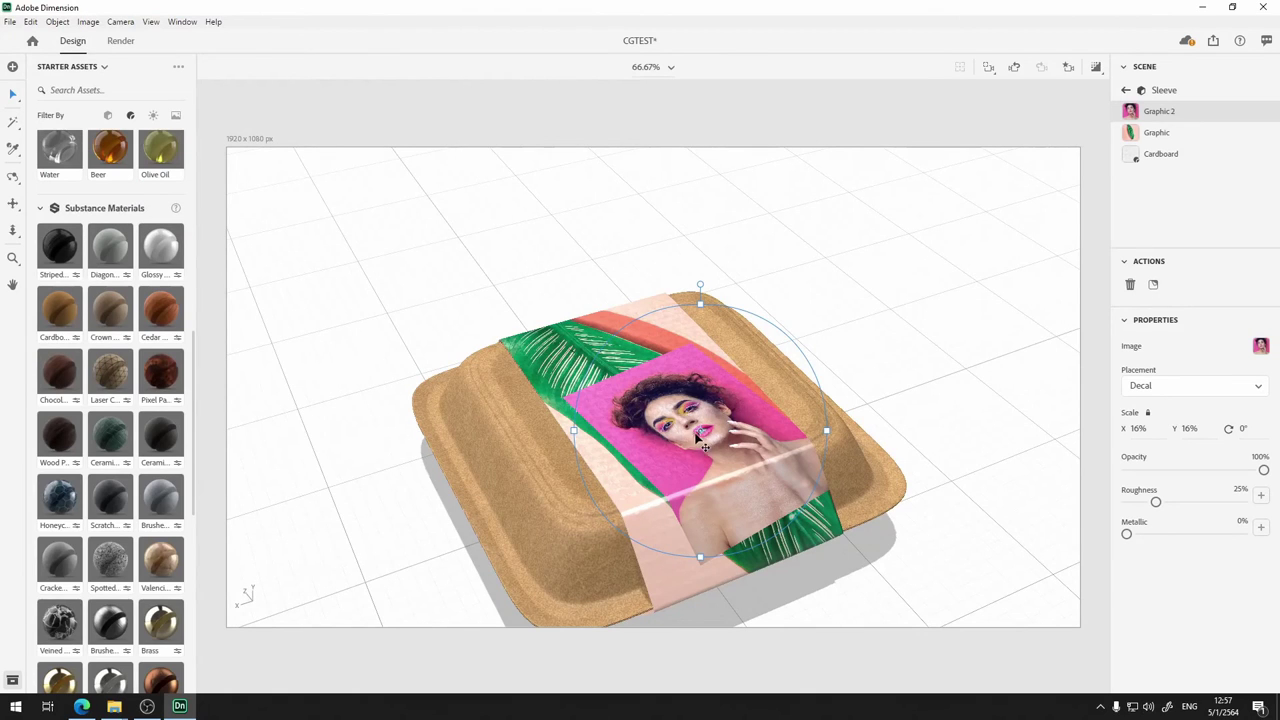
drag(714, 436, 689, 386)
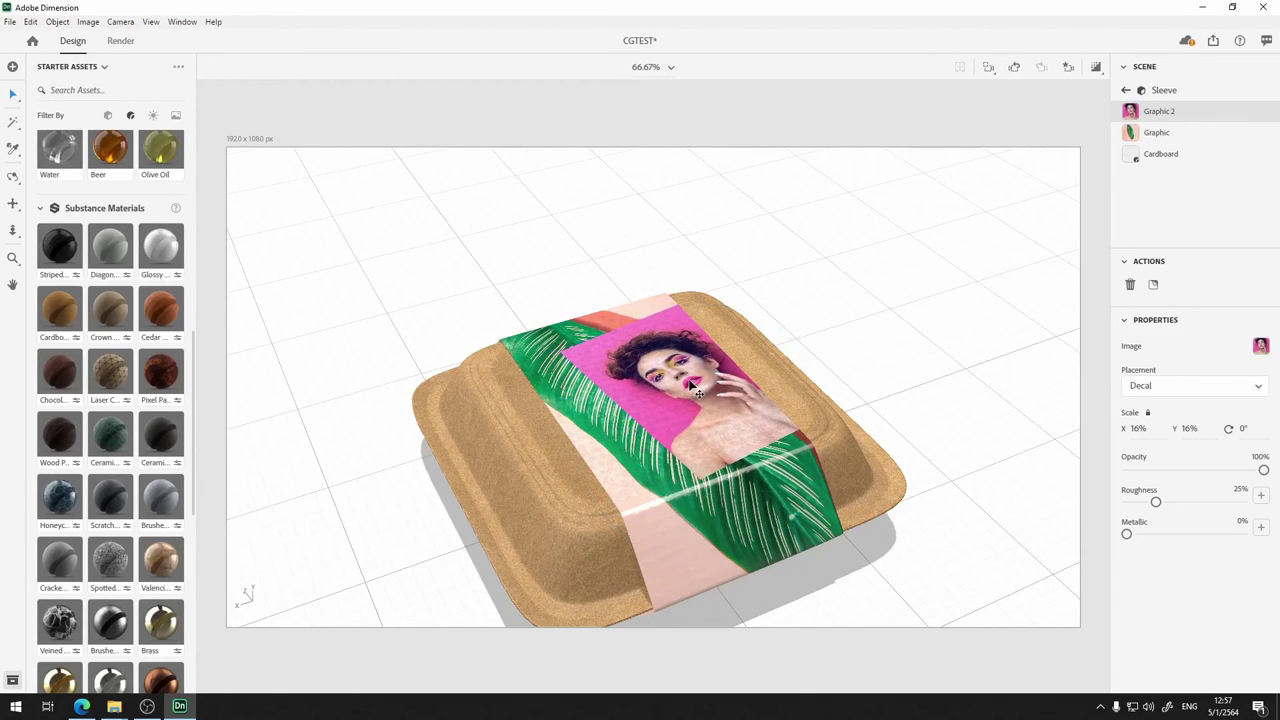
drag(690, 246, 722, 236)
mouse_move(700, 392)
mouse_down()
mouse_move(665, 395)
mouse_move(676, 390)
mouse_up()
click(962, 384)
middle_drag(962, 384, 911, 351)
scroll(923, 426, down, 3)
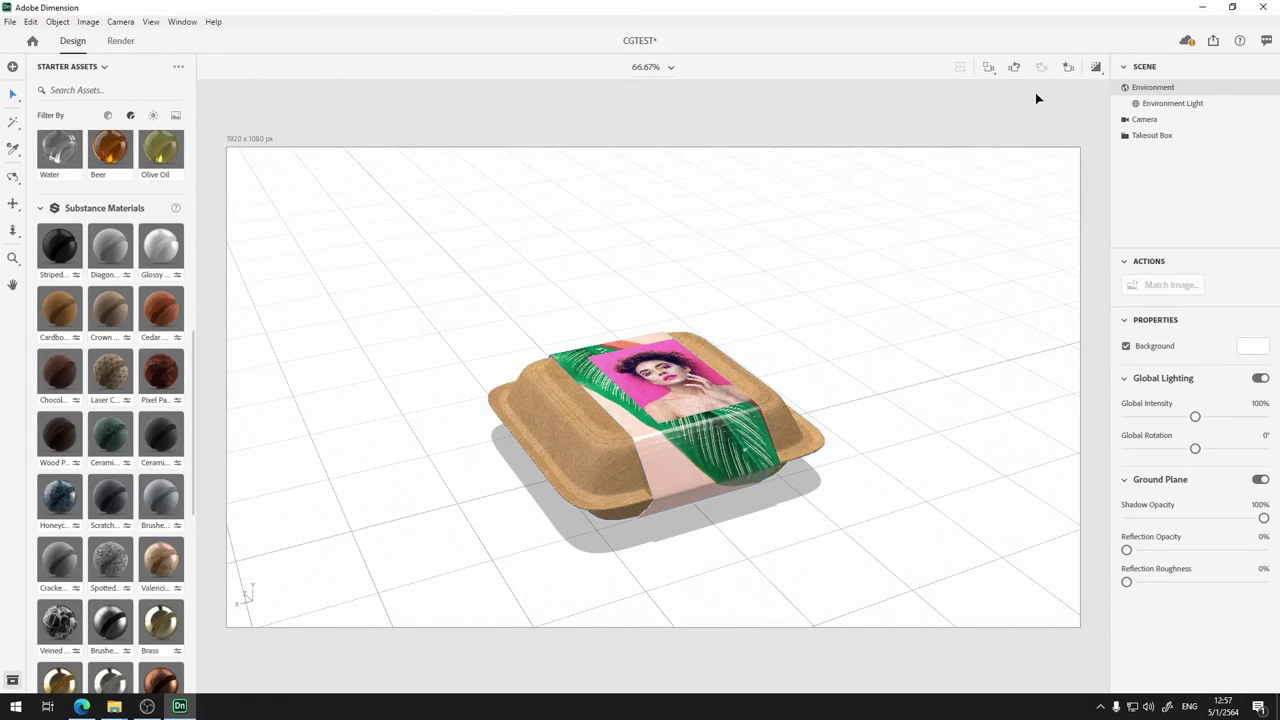
scroll(758, 357, up, 2)
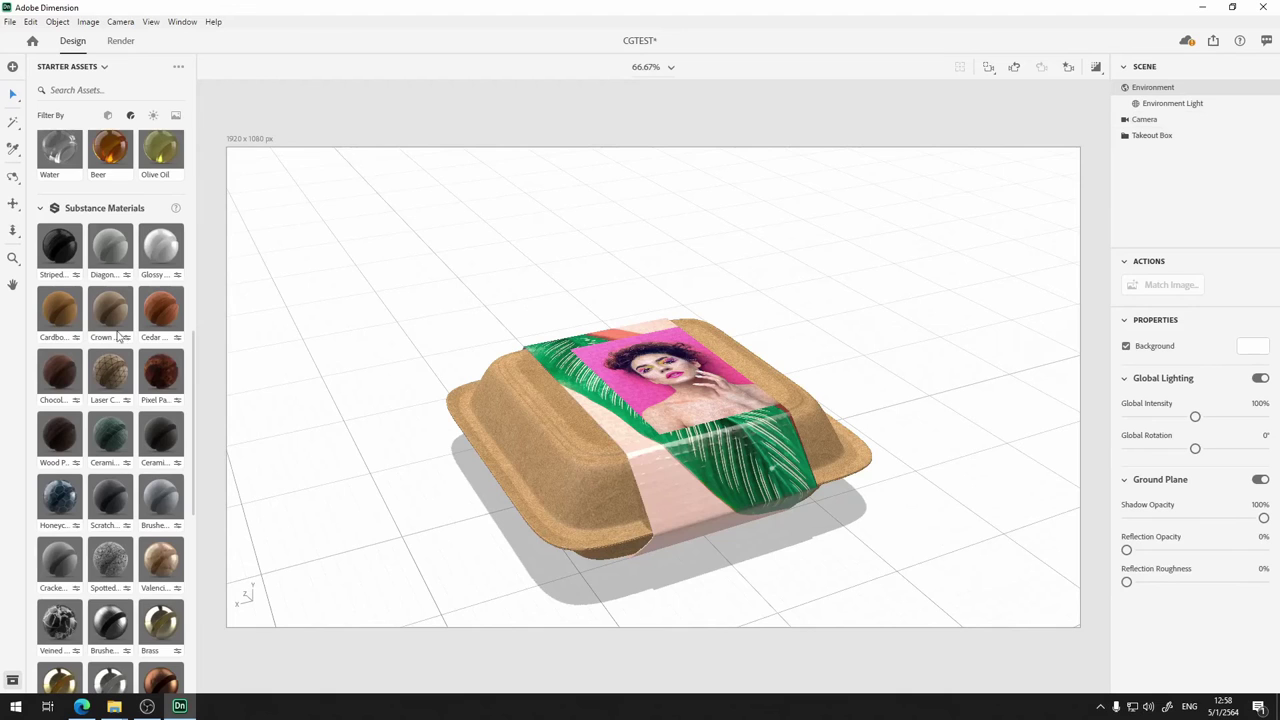
Filter the starter assets to lights, inspect the Environment Light's image and rotate that light to about -56°
click(153, 116)
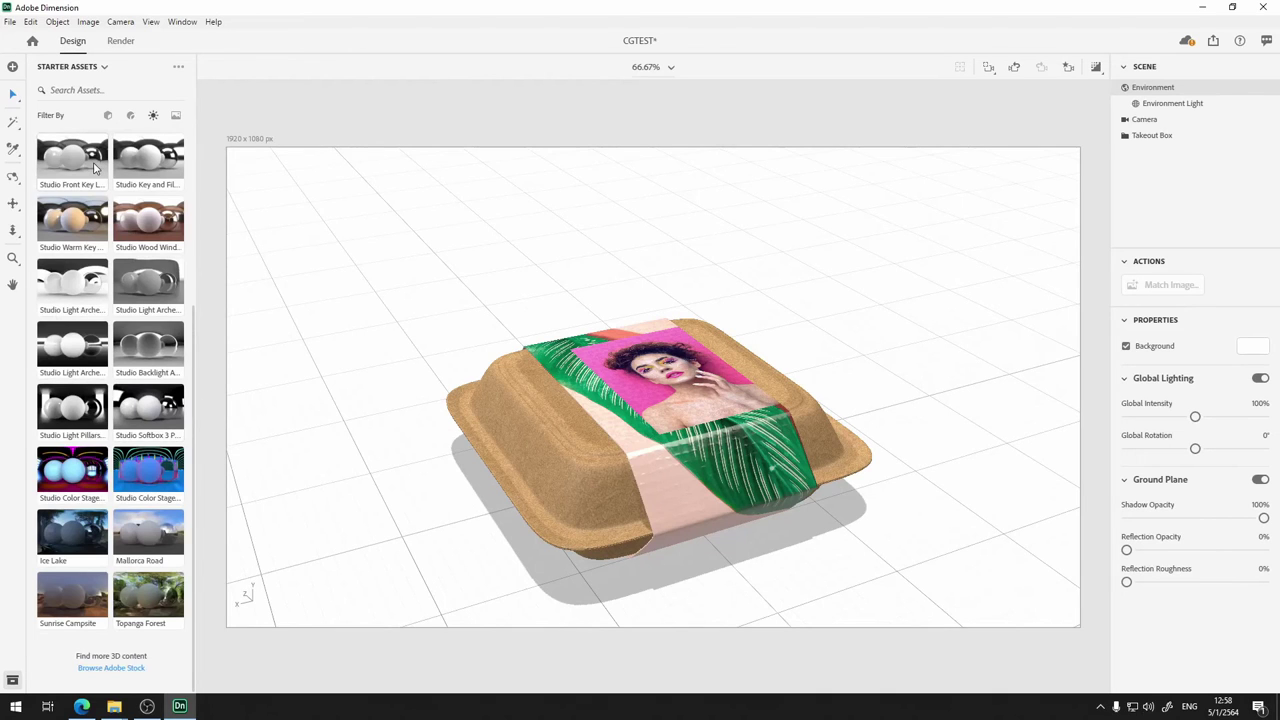
scroll(156, 244, up, 5)
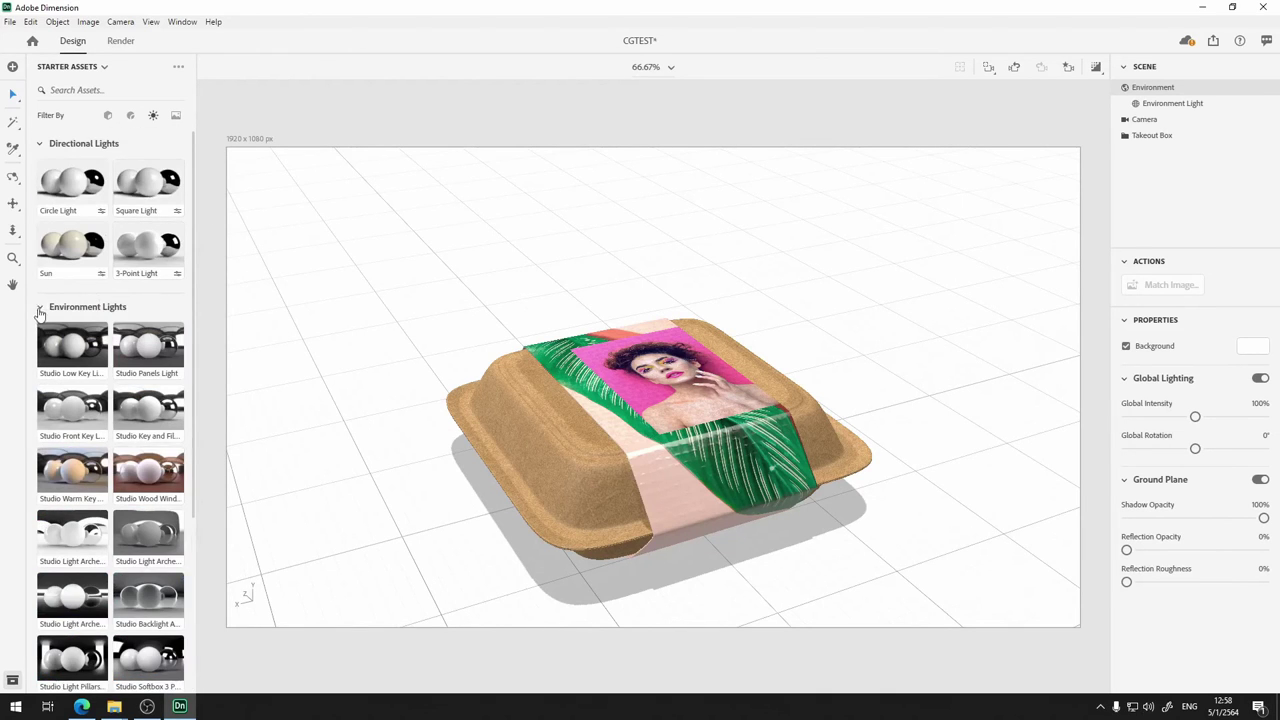
click(1214, 106)
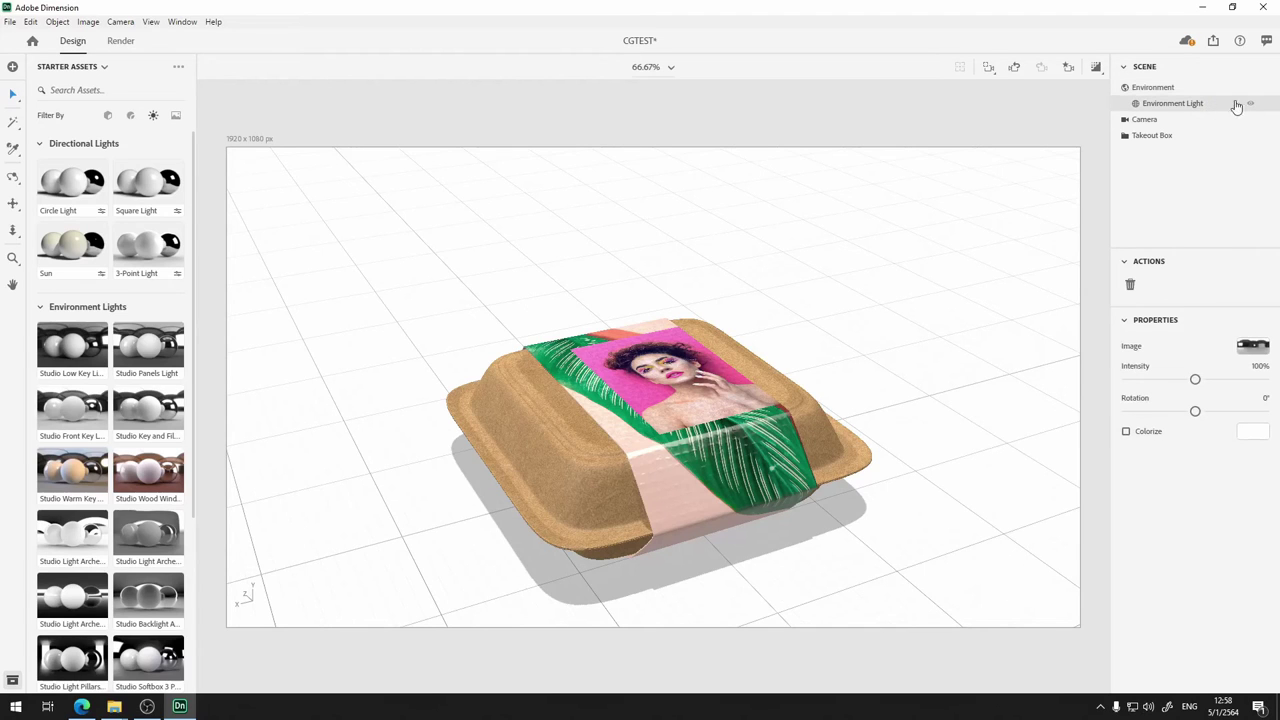
click(1260, 350)
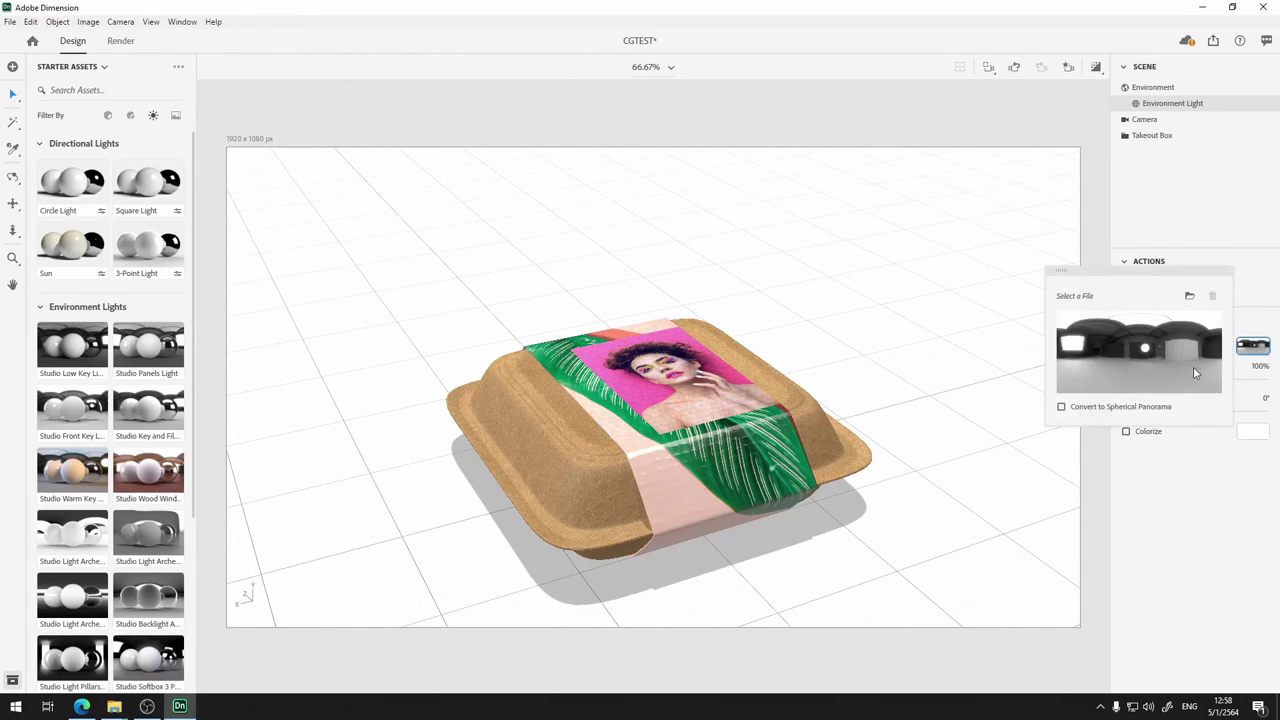
click(1237, 565)
click(1259, 350)
click(1180, 574)
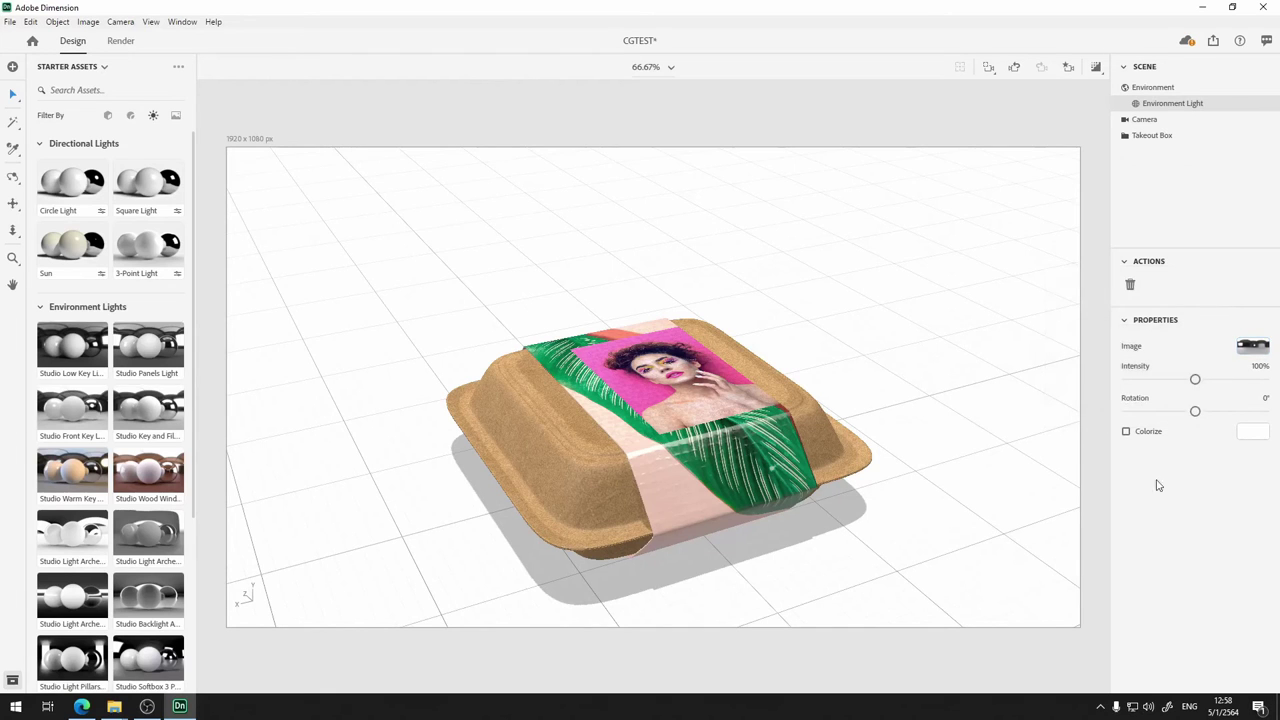
mouse_move(1199, 417)
mouse_down()
mouse_move(1265, 418)
mouse_move(1176, 426)
mouse_up()
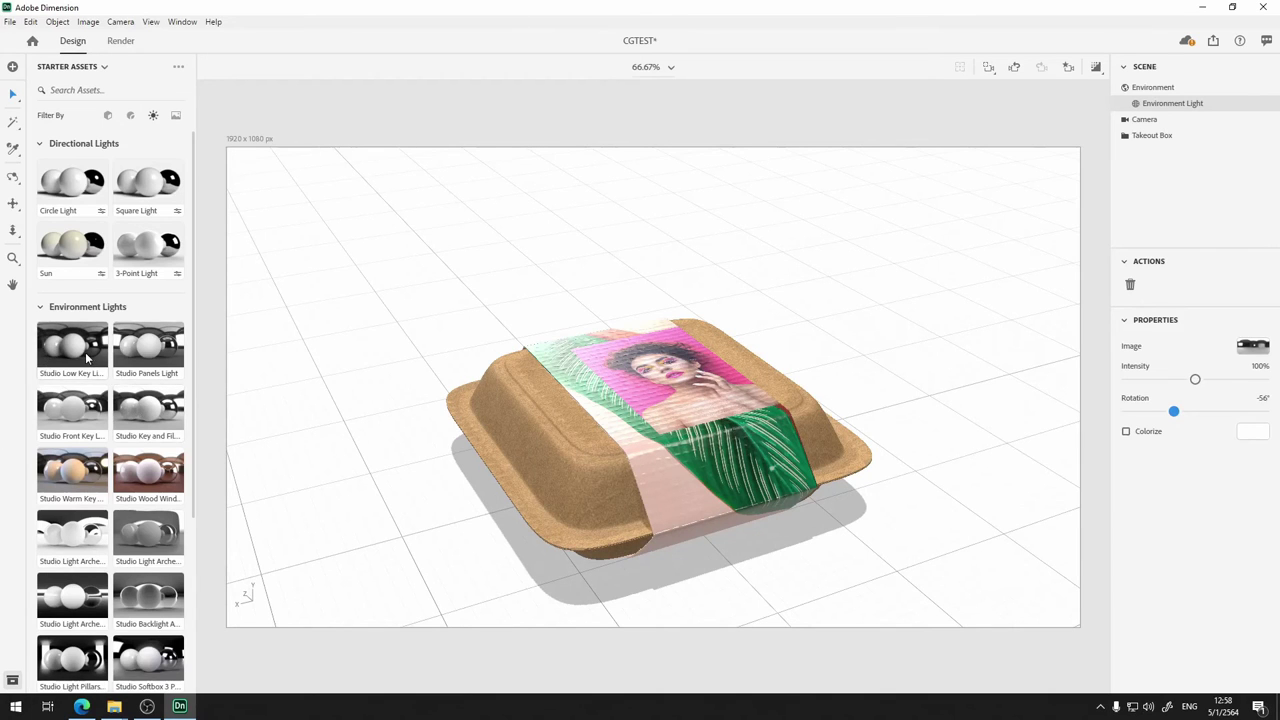
Apply the Mallorca Road environment light to the scene and set it to about -70° rotation and 183% intensity
scroll(95, 478, down, 3)
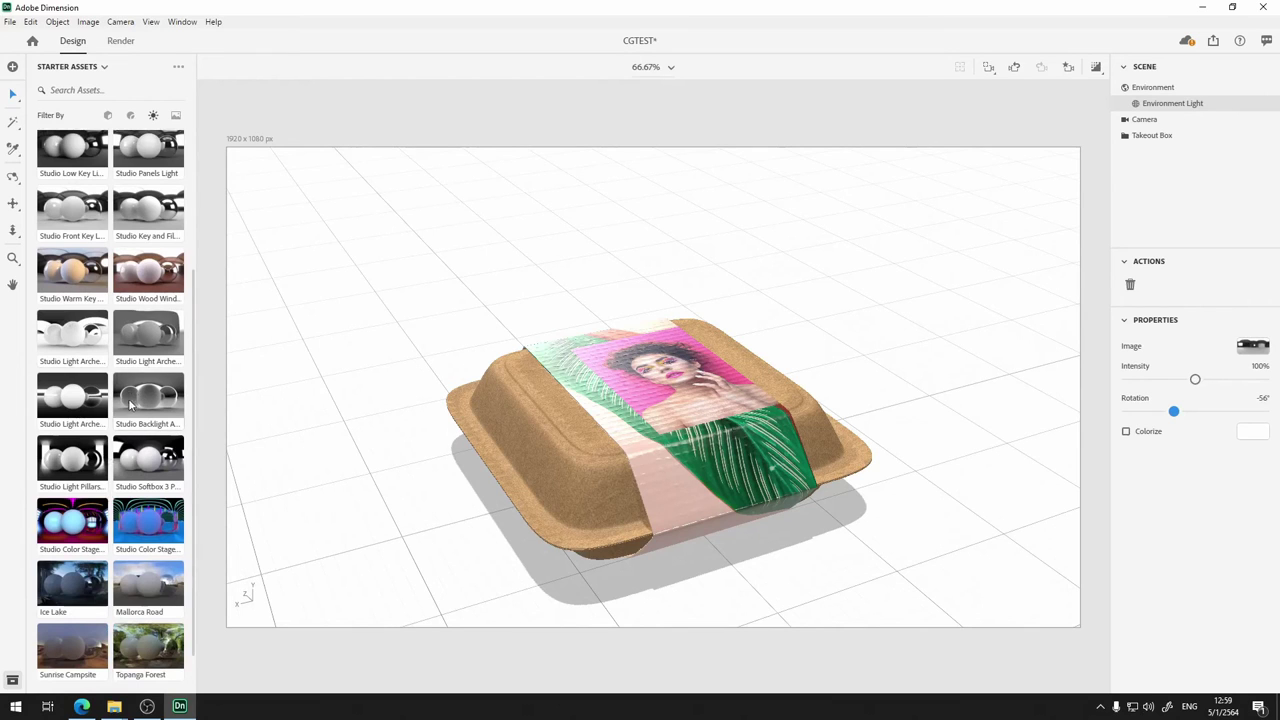
scroll(76, 472, down, 1)
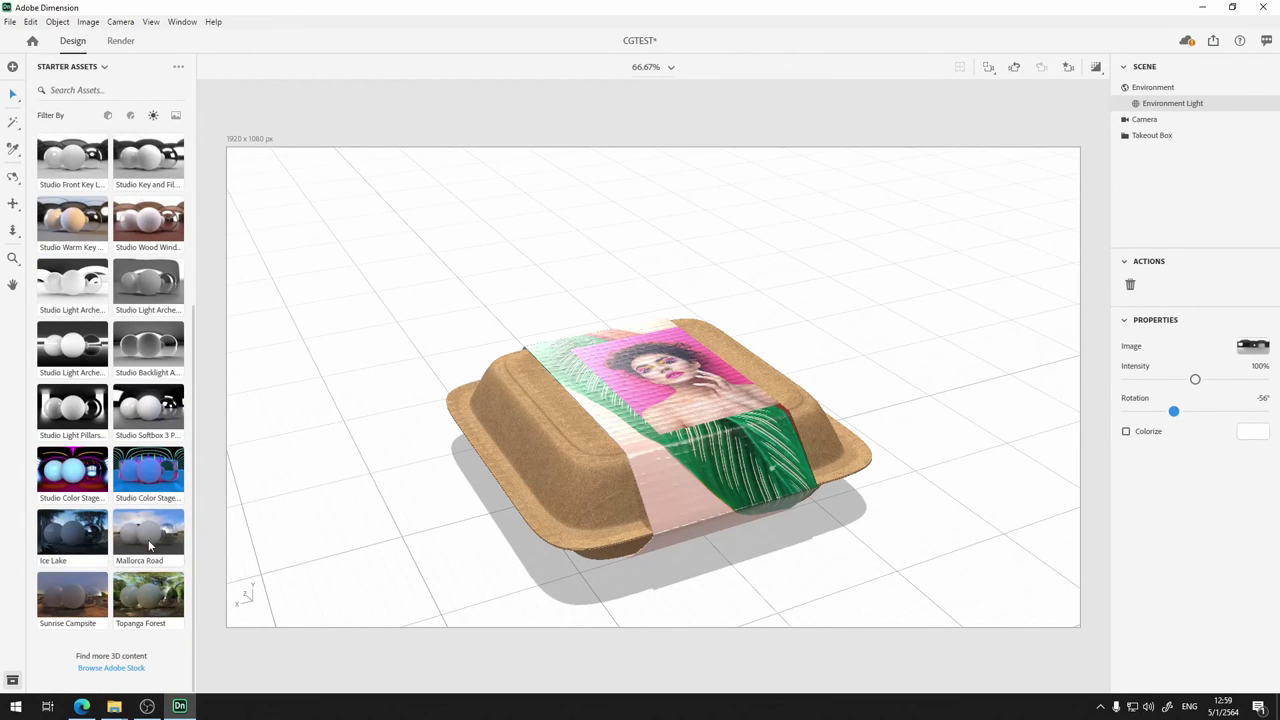
drag(157, 533, 699, 244)
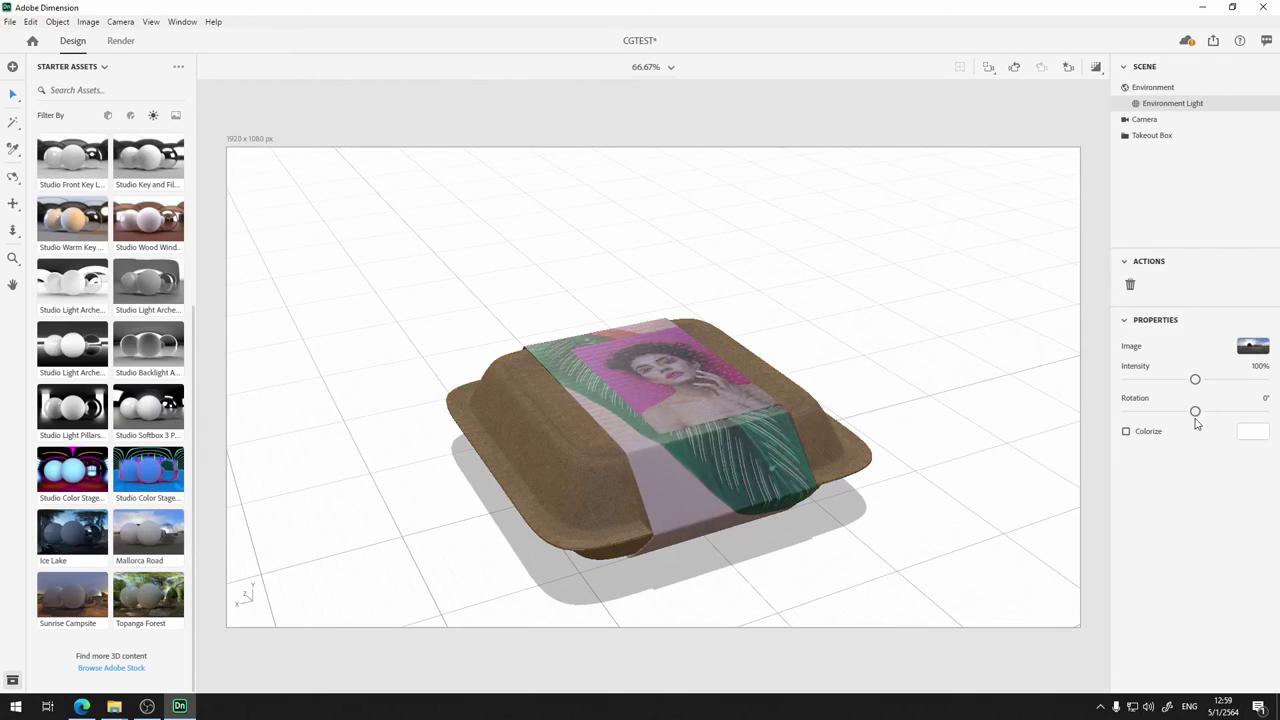
drag(1196, 418, 1168, 411)
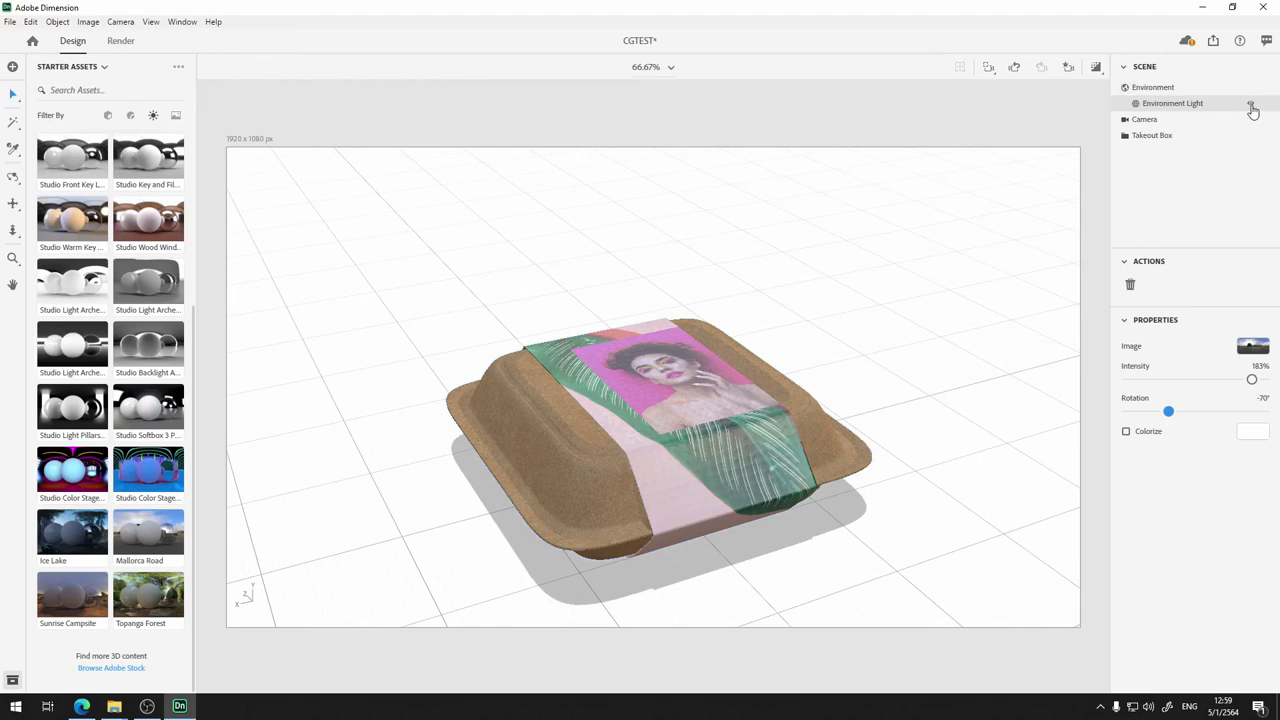
Hide the Environment Light and add a Circle Light as a directional light
click(1251, 104)
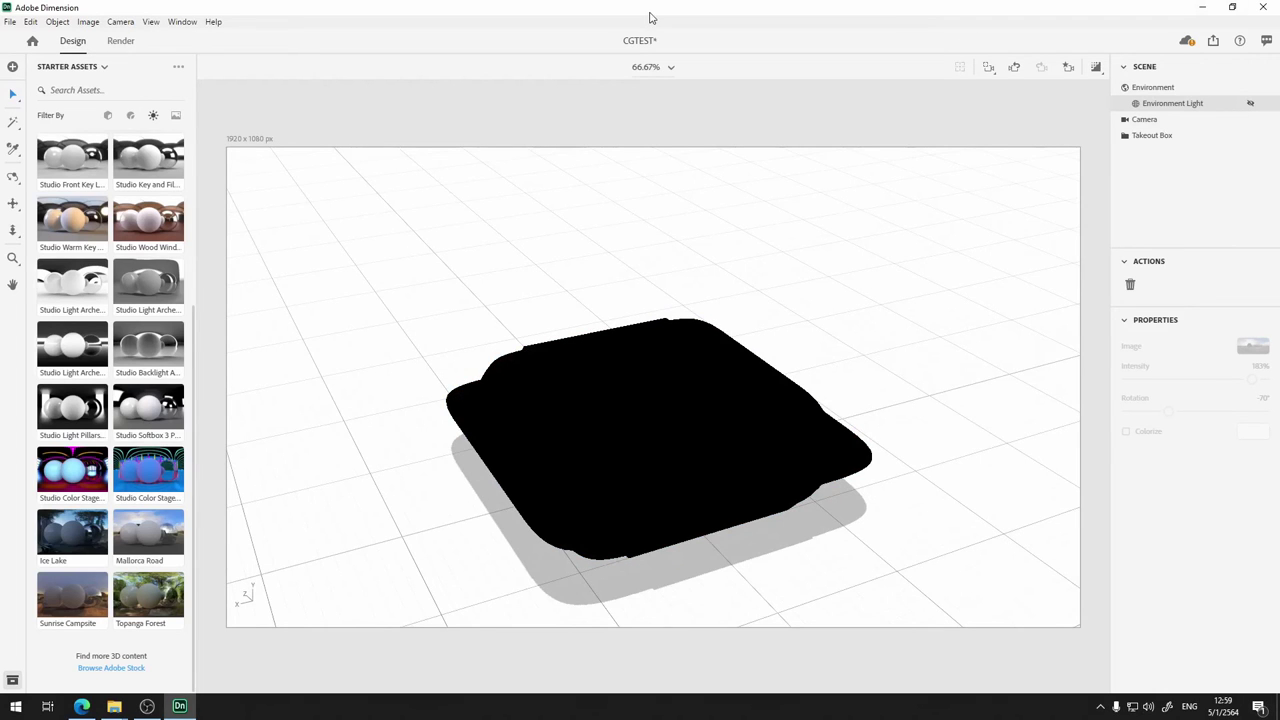
scroll(163, 260, up, 5)
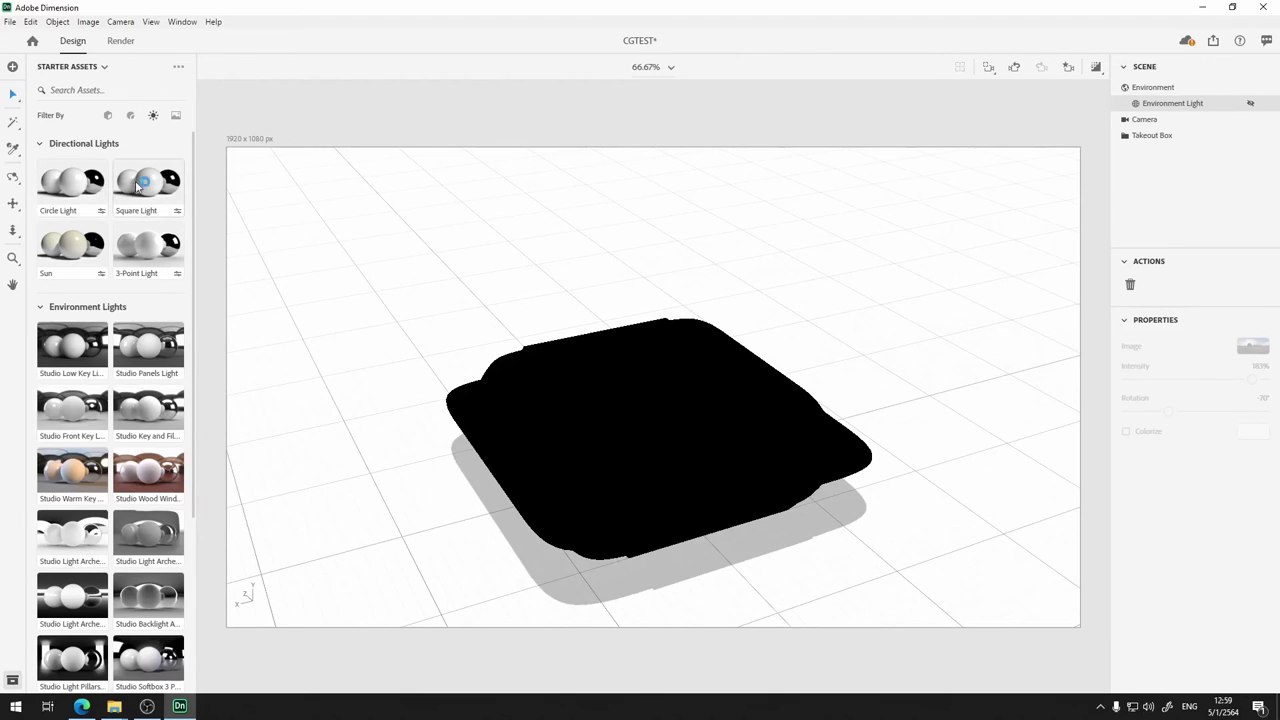
click(63, 187)
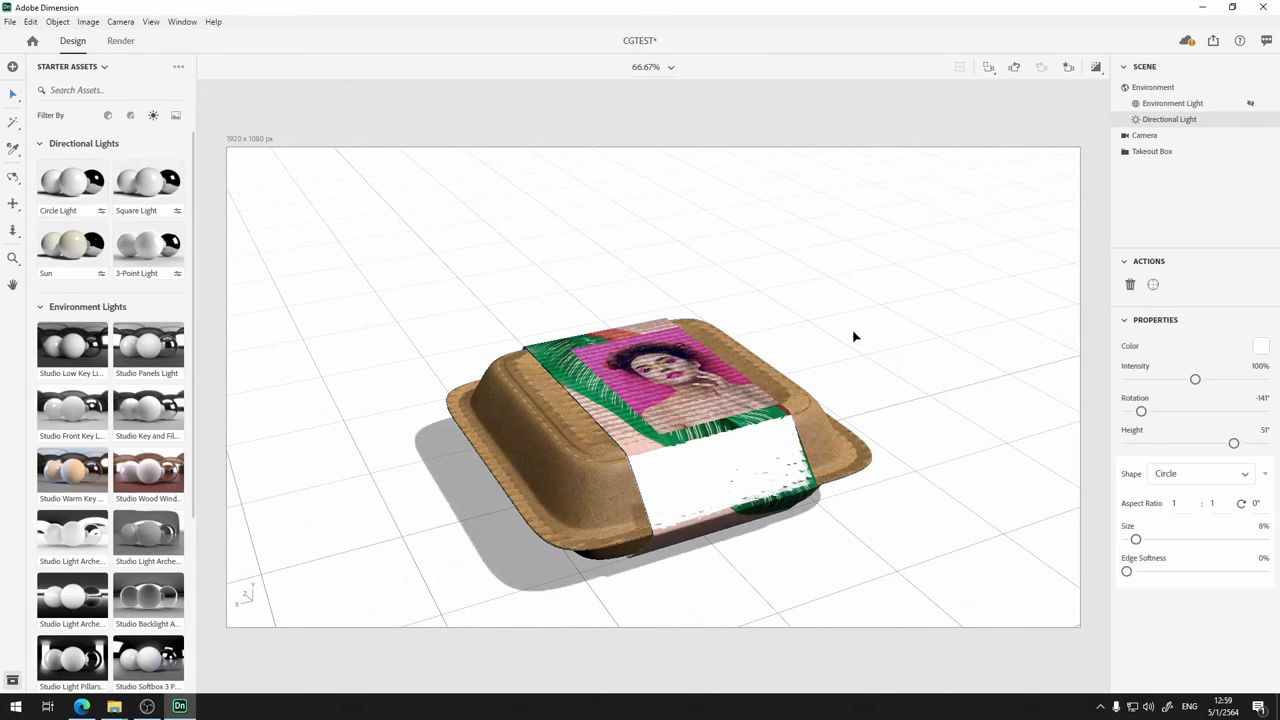
scroll(853, 337, down, 10)
scroll(853, 337, up, 10)
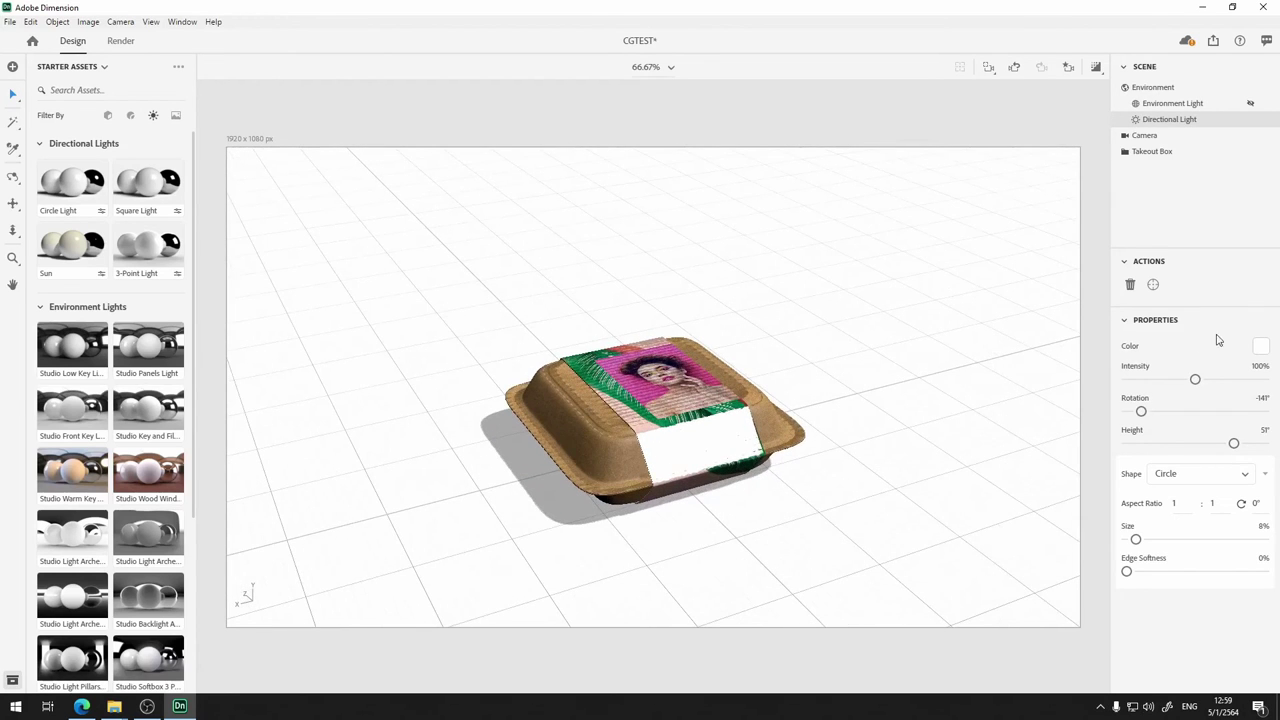
Aim the directional light at various points on the takeout box, ending at about 13° rotation and 31° height
click(1153, 285)
click(585, 424)
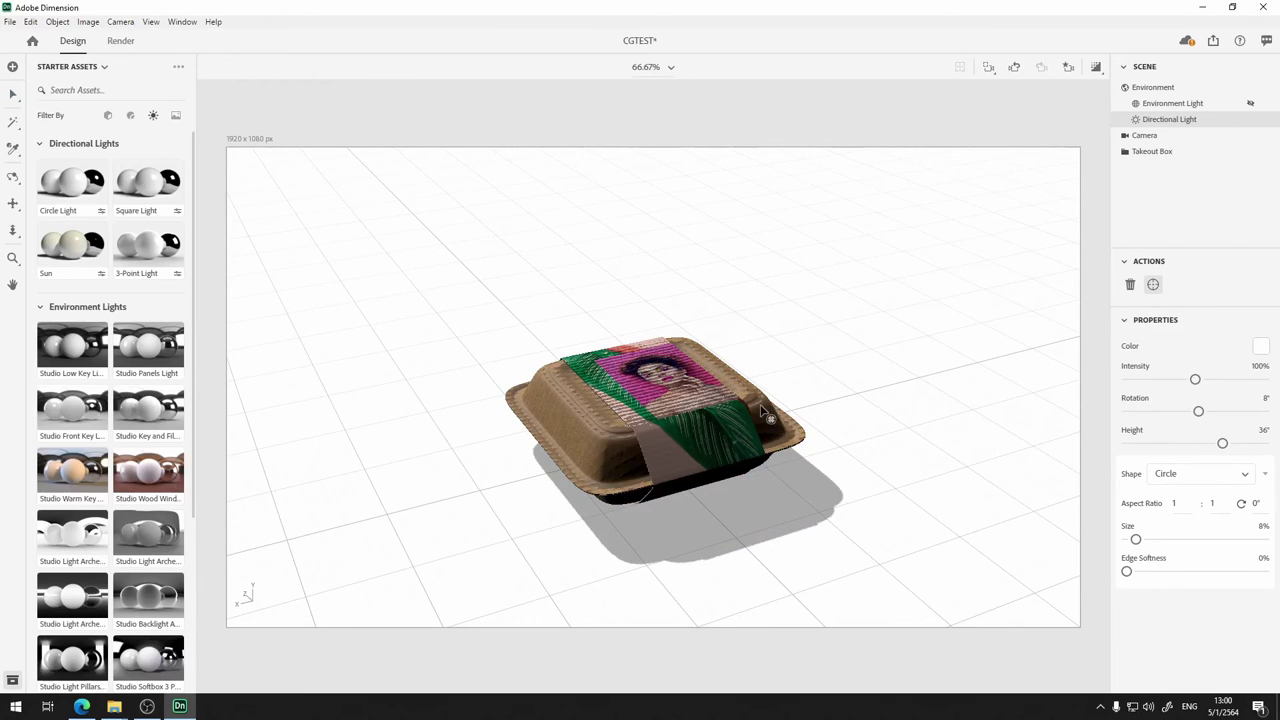
click(814, 446)
click(711, 366)
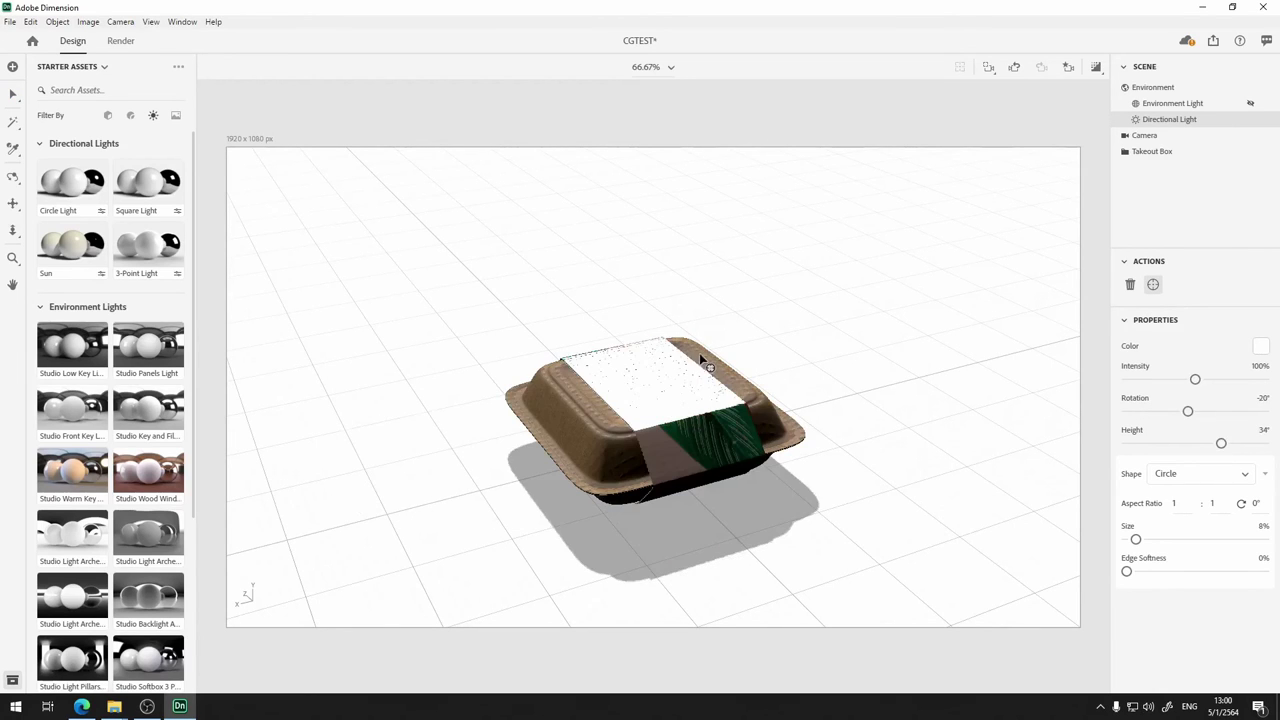
click(561, 373)
click(617, 458)
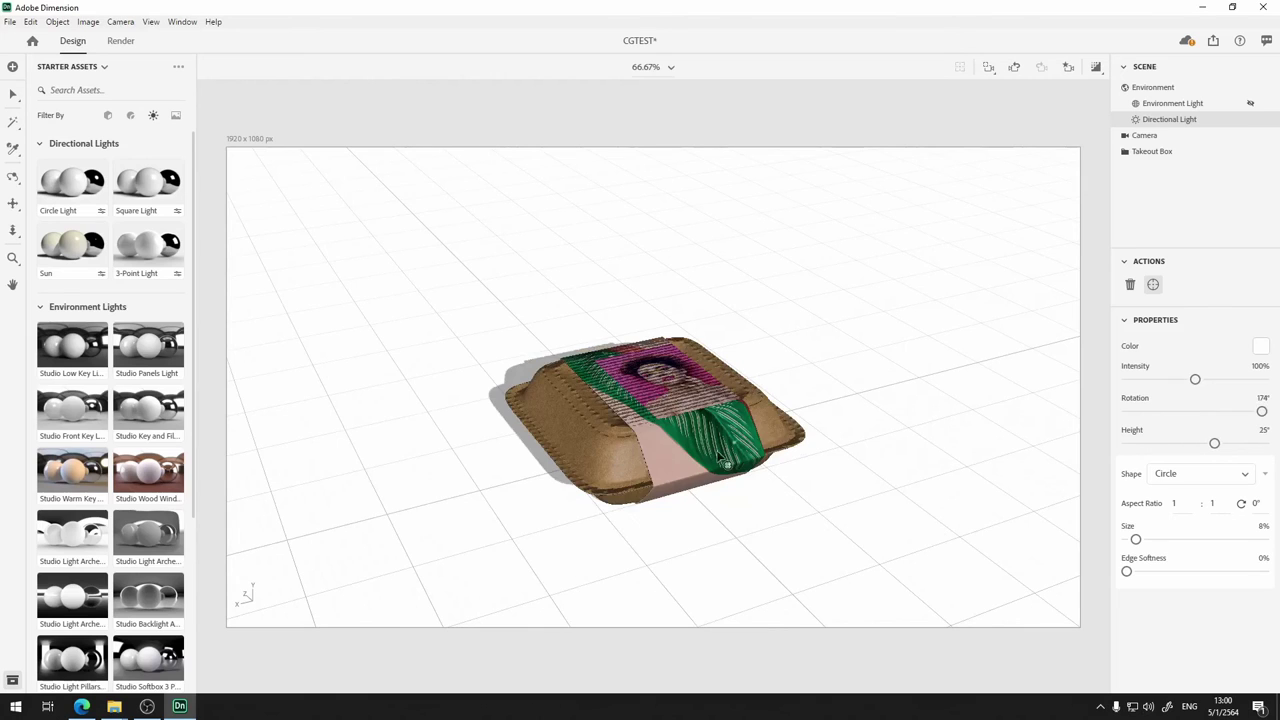
click(769, 422)
click(636, 396)
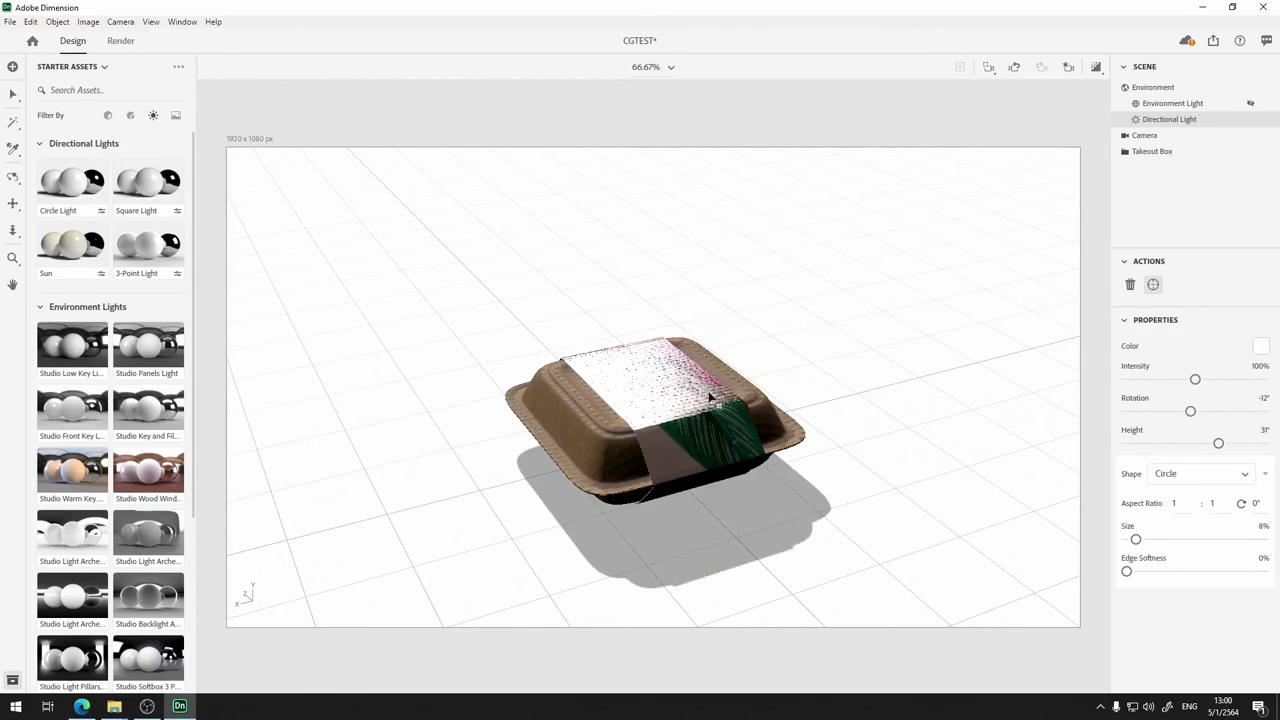
click(550, 388)
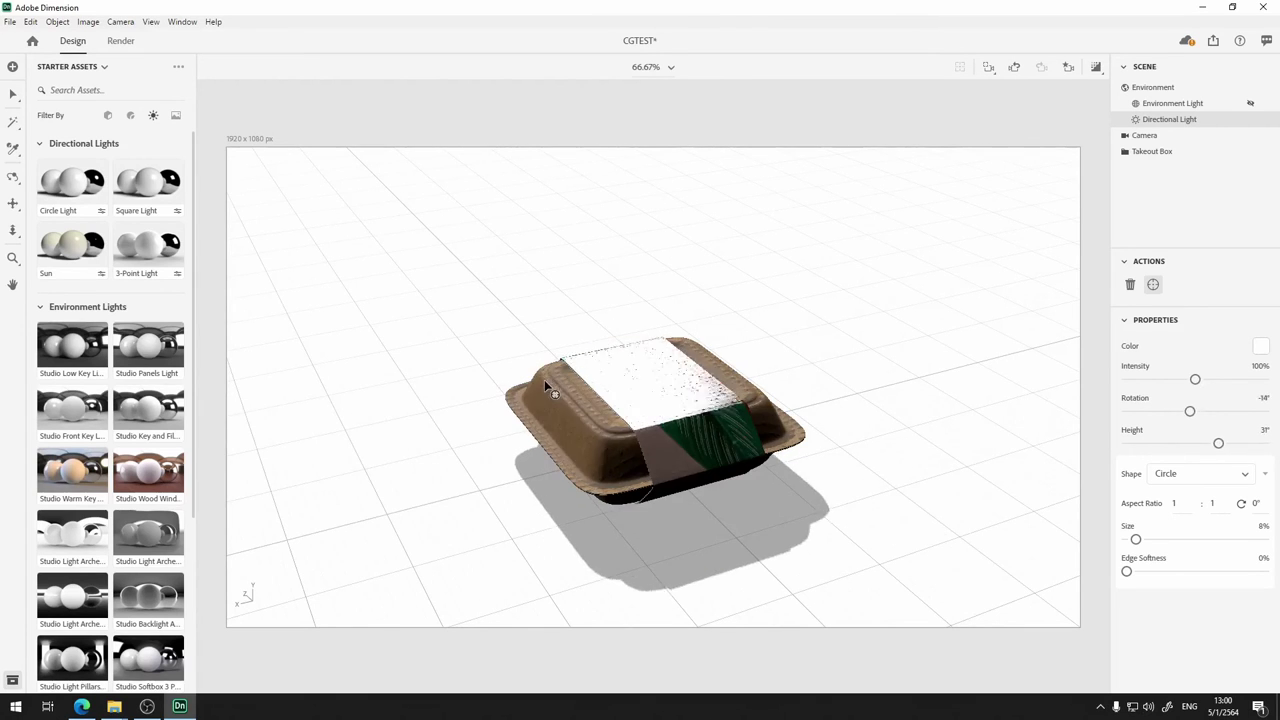
click(542, 398)
drag(536, 387, 547, 381)
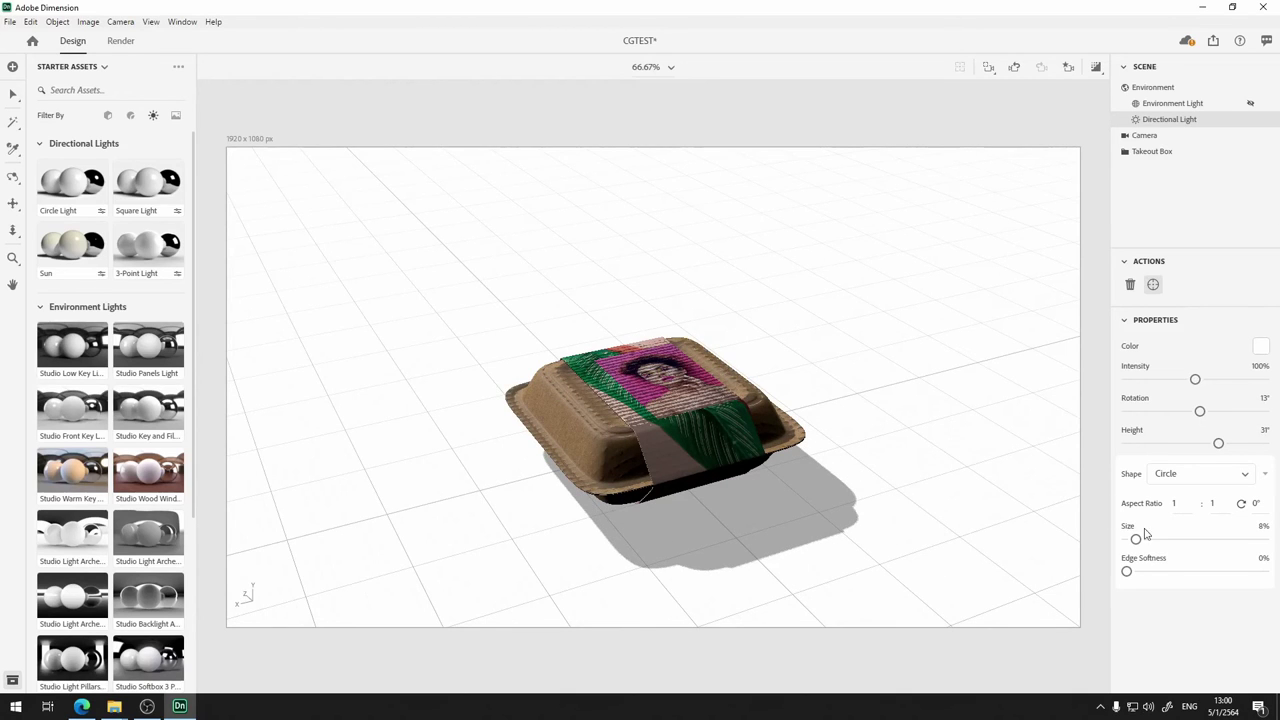
Set the directional light's size to 24%, edge softness to 19%, rotation to -55° and height to 90°
mouse_move(1138, 541)
mouse_down()
mouse_move(1184, 540)
mouse_move(1143, 546)
mouse_move(1158, 539)
mouse_up()
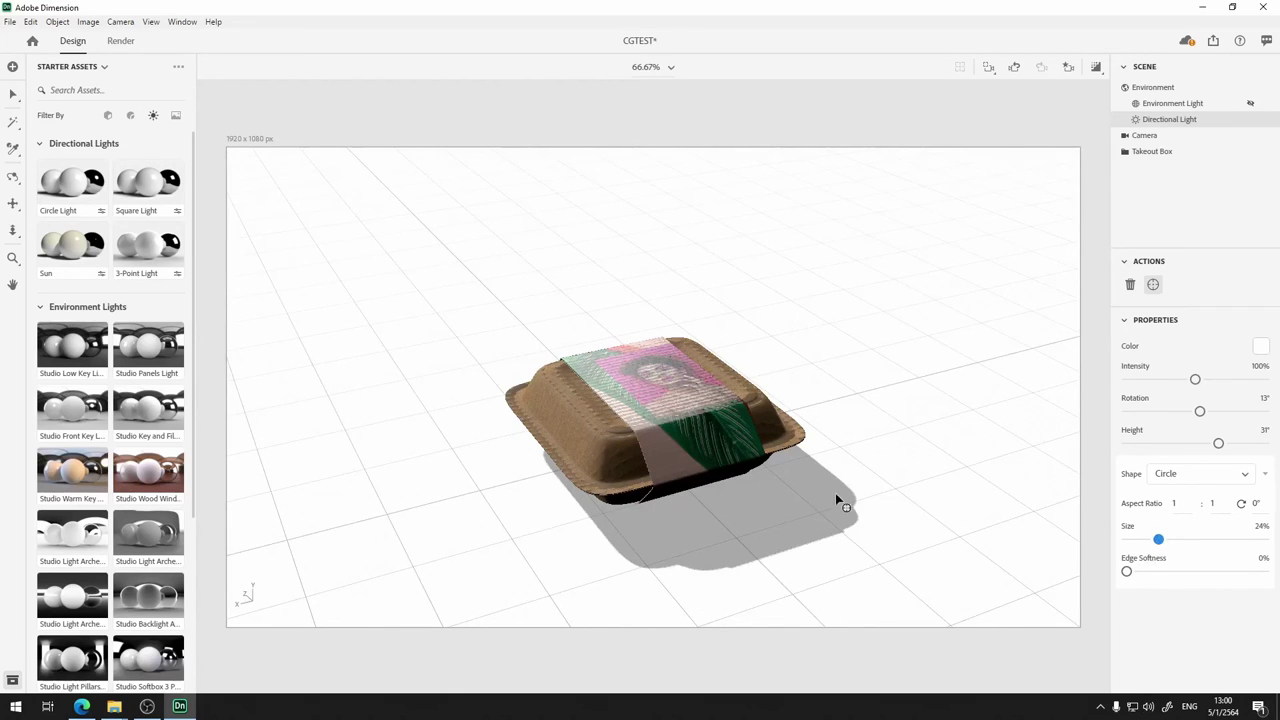
mouse_move(1127, 571)
mouse_down()
mouse_move(1240, 571)
mouse_move(1089, 571)
mouse_move(1192, 568)
mouse_move(1128, 569)
mouse_move(1152, 571)
mouse_up()
drag(1221, 444, 1265, 445)
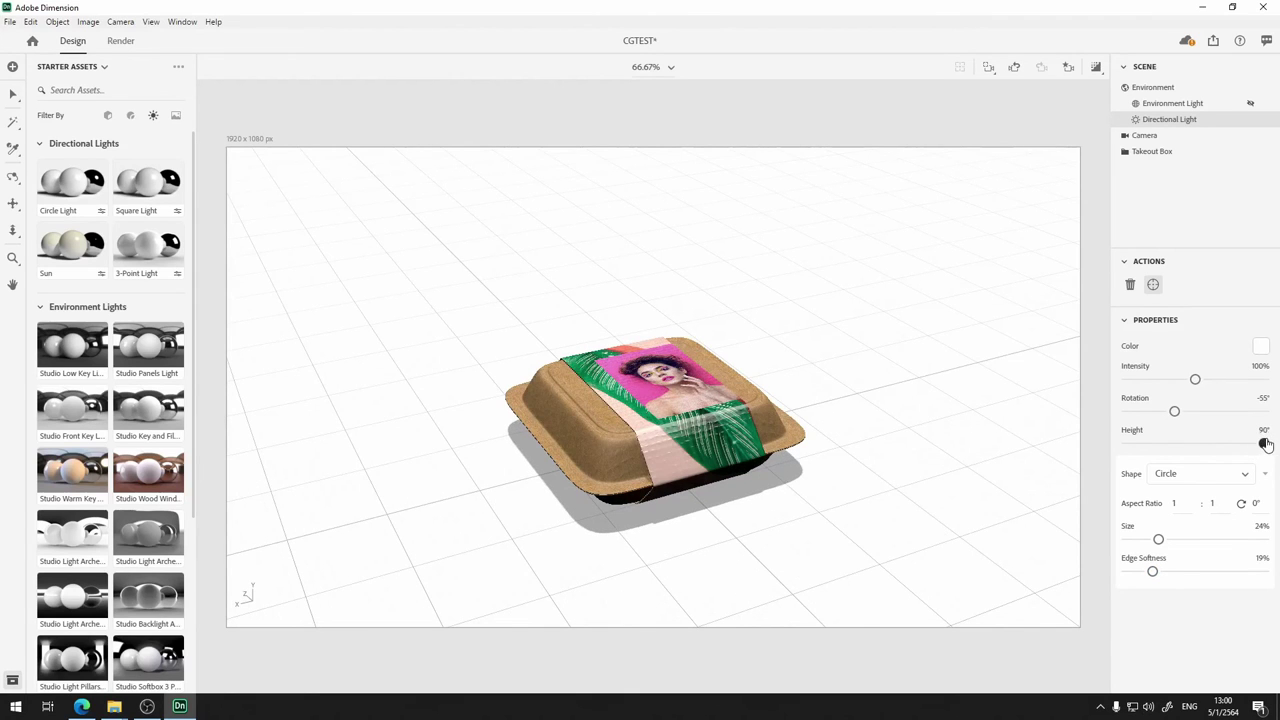
Delete the circle directional light and add the 3-Point Light set, selecting its Key Light
click(1132, 287)
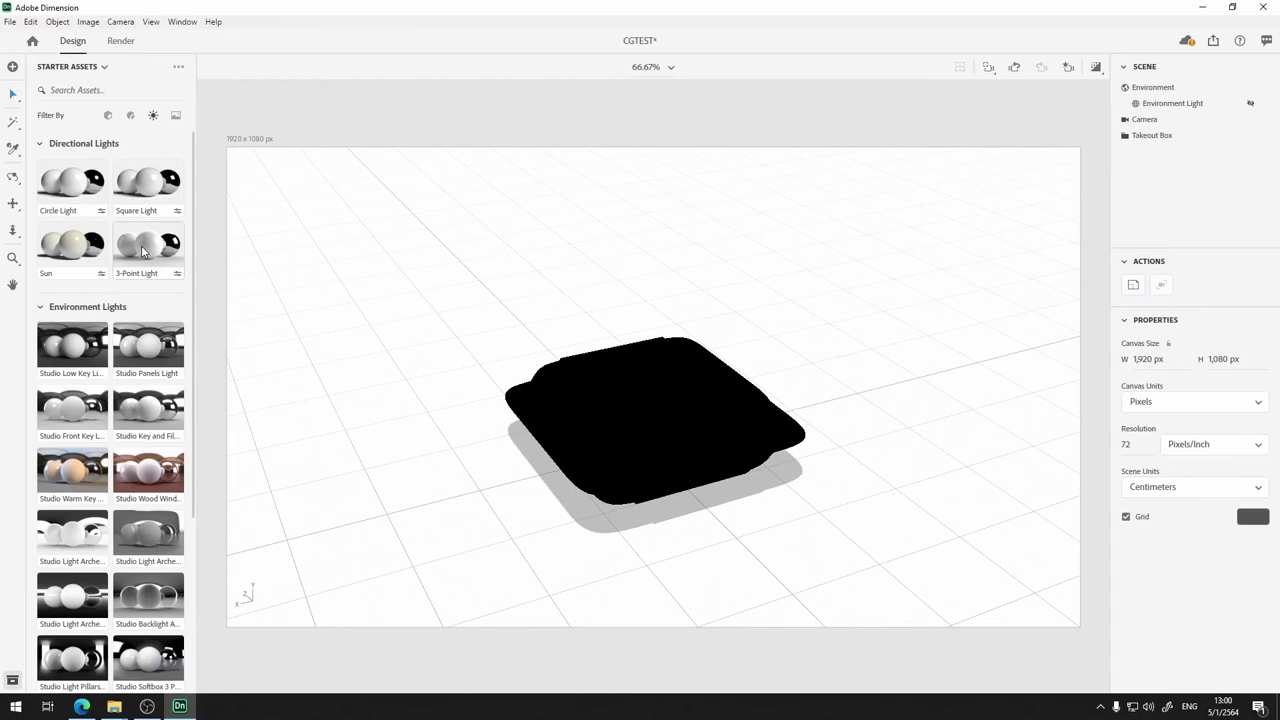
click(143, 251)
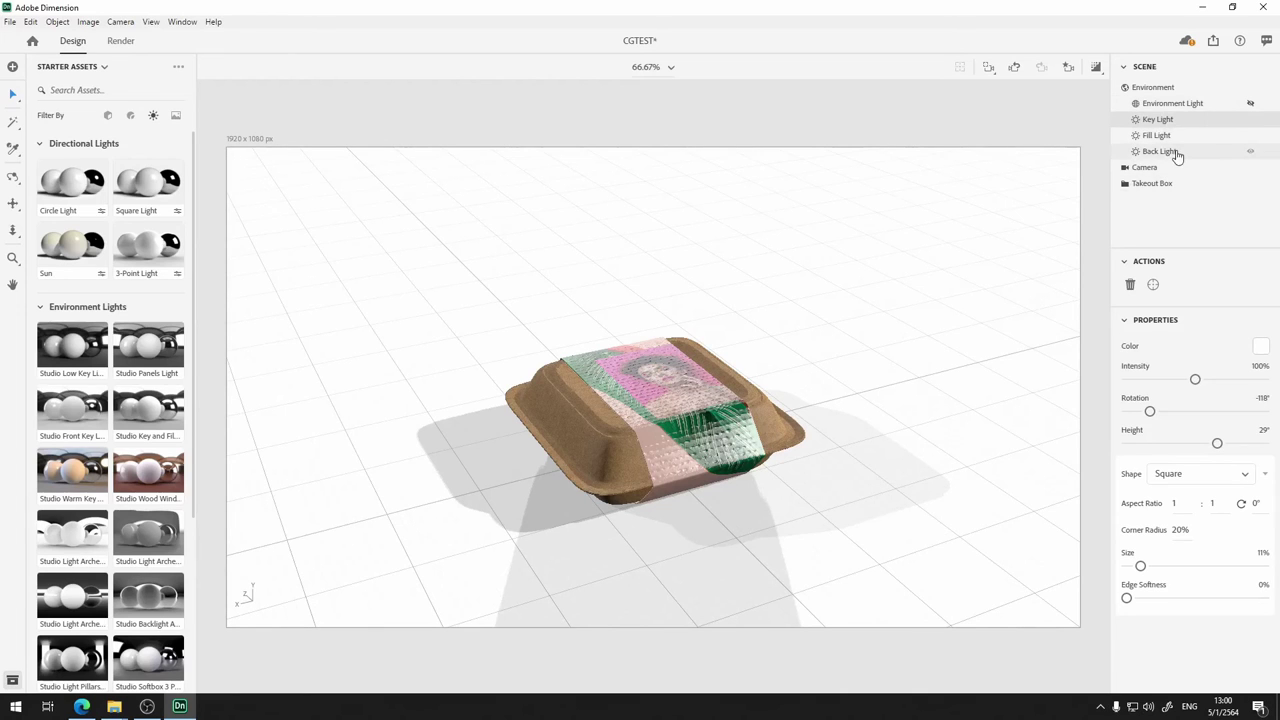
click(1176, 152)
click(1176, 121)
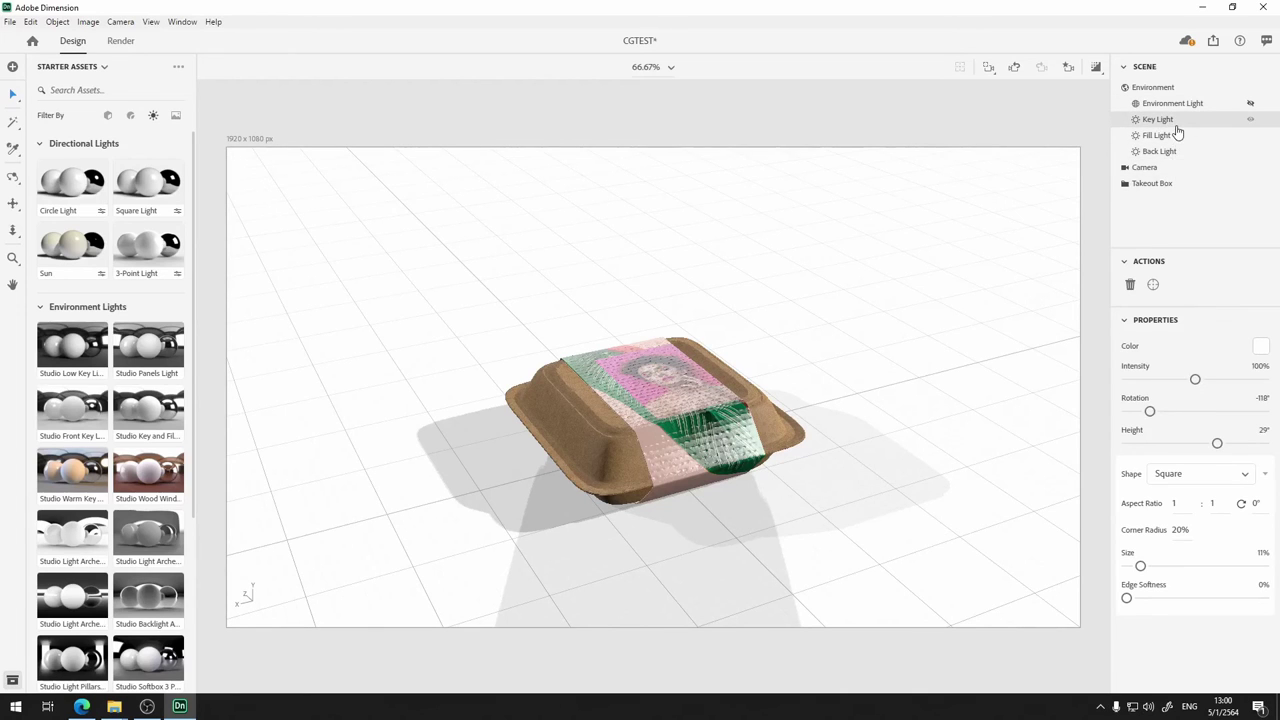
Isolate the Key Light by hiding the other lights, and set its rotation to about 30° and height to 31°
click(1250, 119)
click(1250, 135)
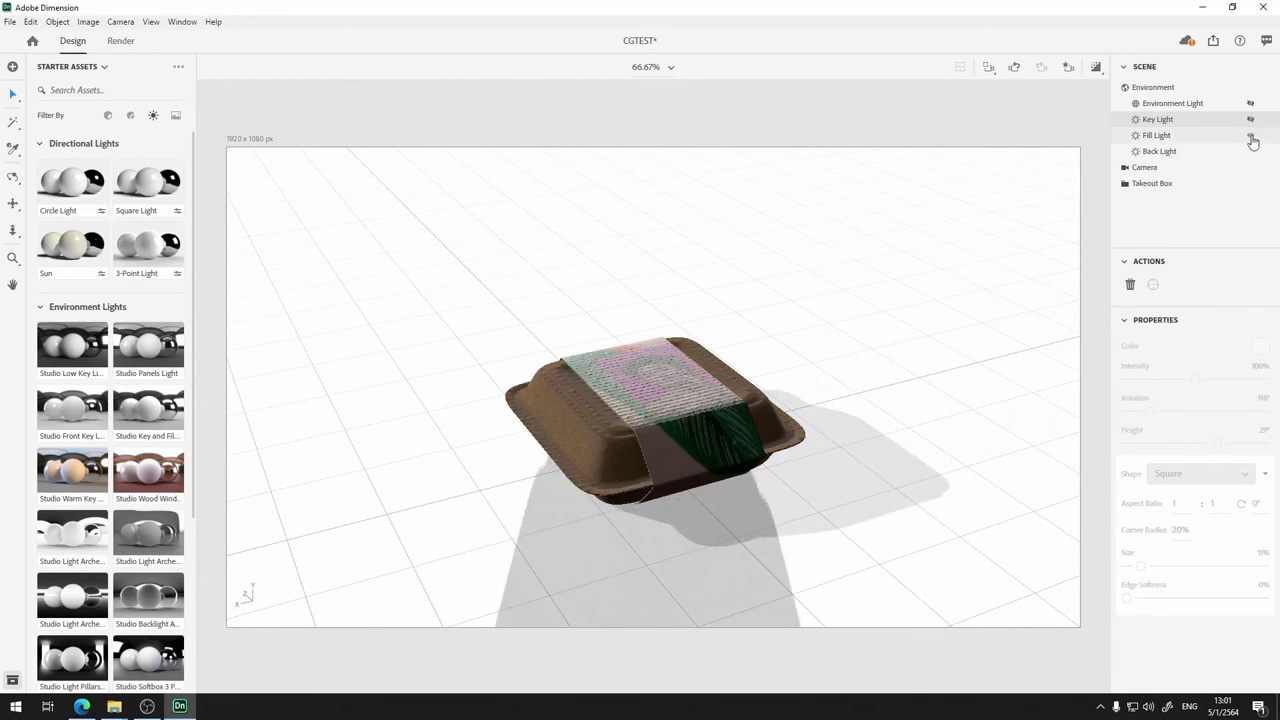
click(1250, 151)
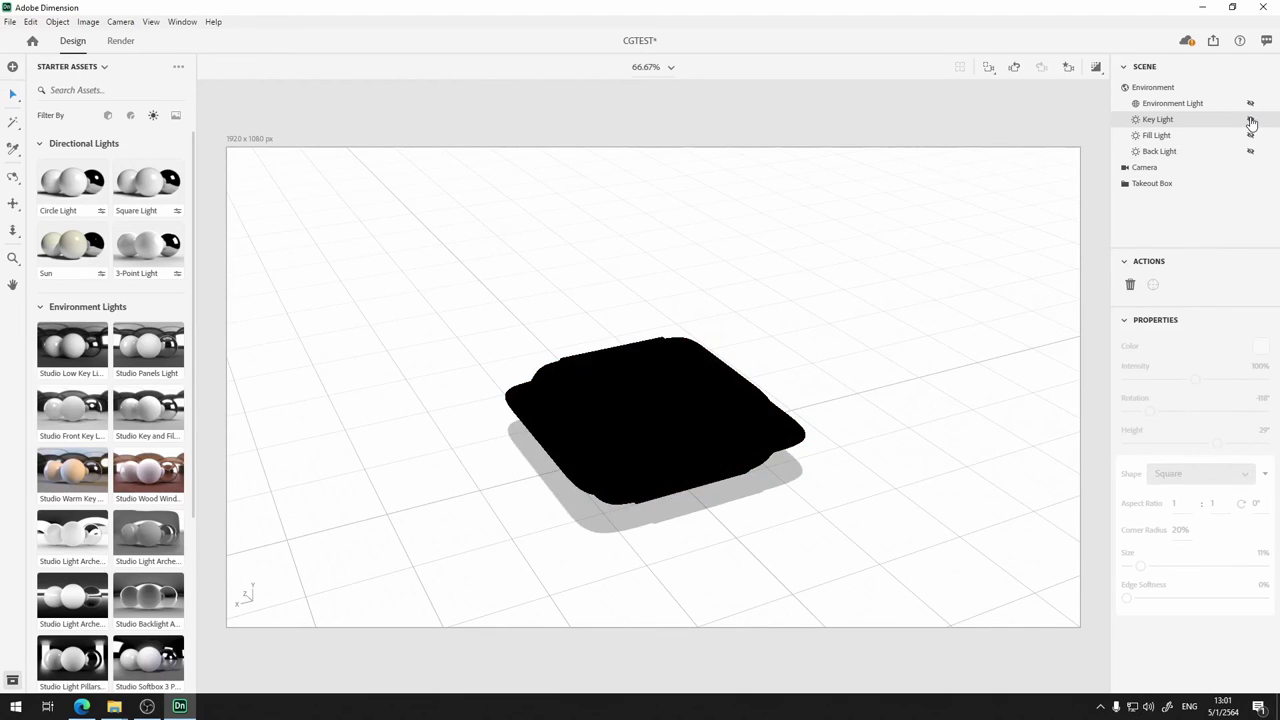
click(1250, 119)
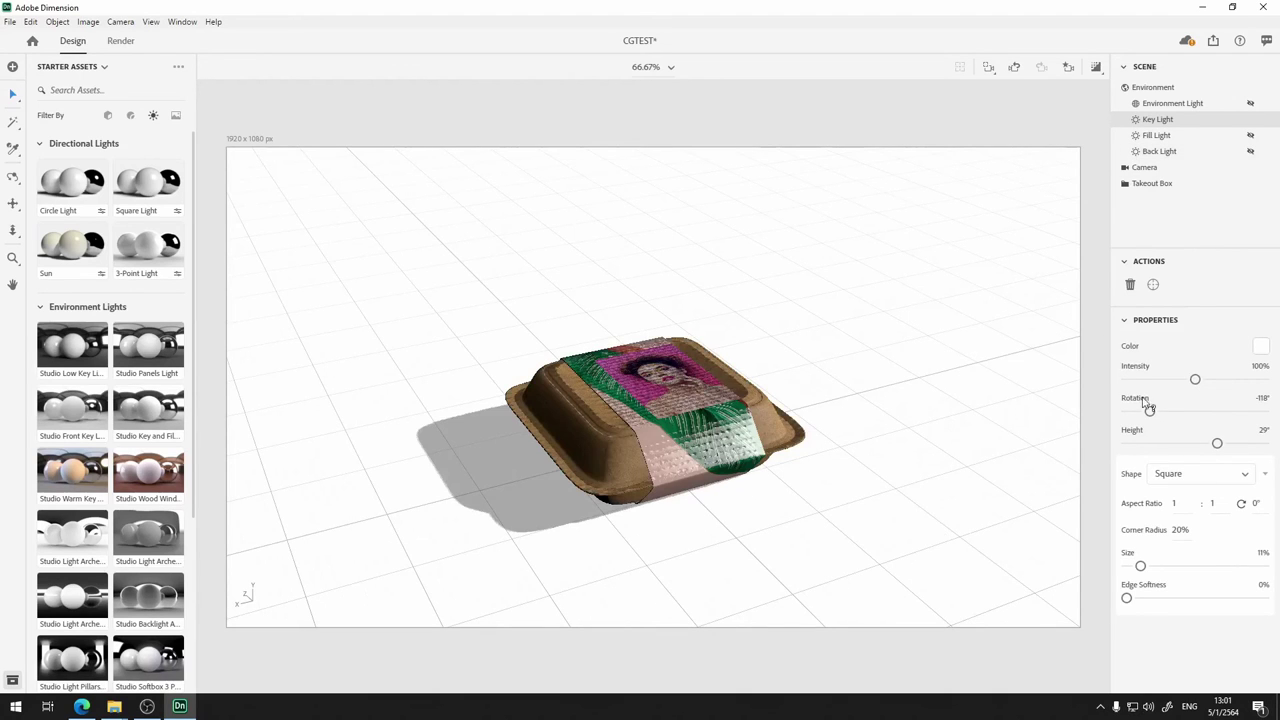
drag(1148, 415, 1201, 405)
drag(1220, 450, 1206, 410)
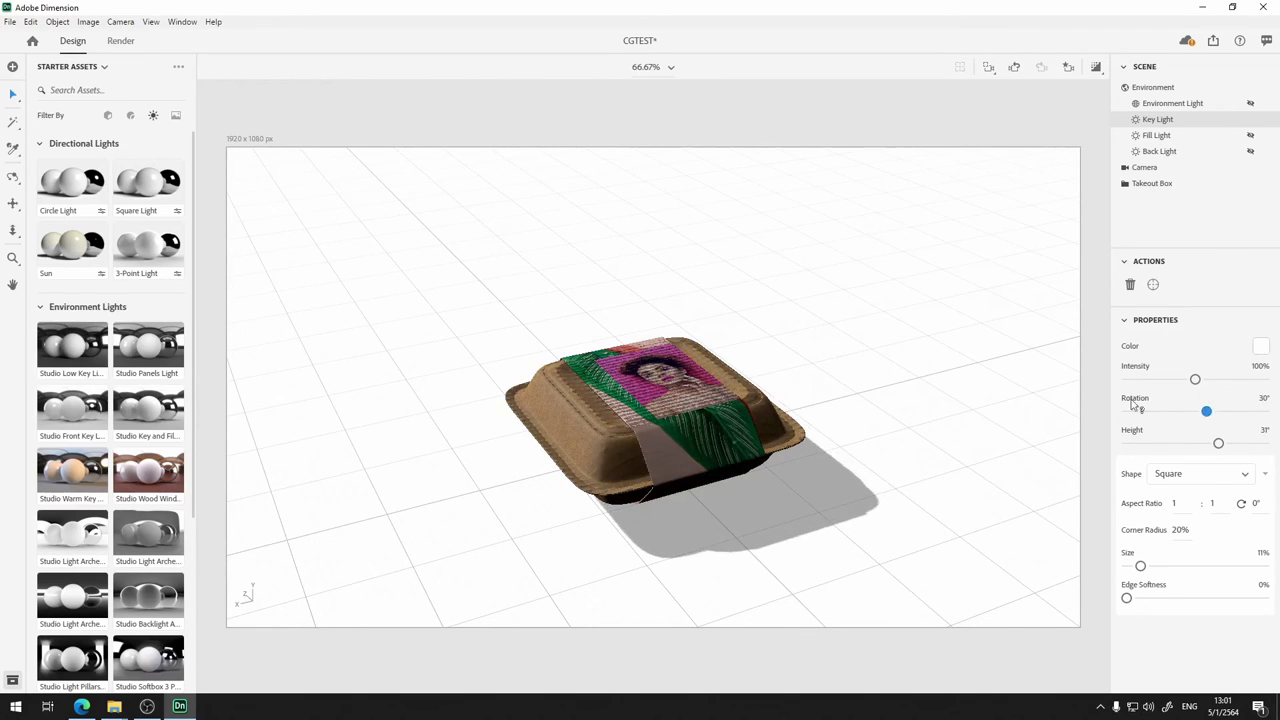
Isolate the Fill Light with the Key and Back Lights hidden, and set its rotation to about -177°
click(1251, 137)
click(1250, 120)
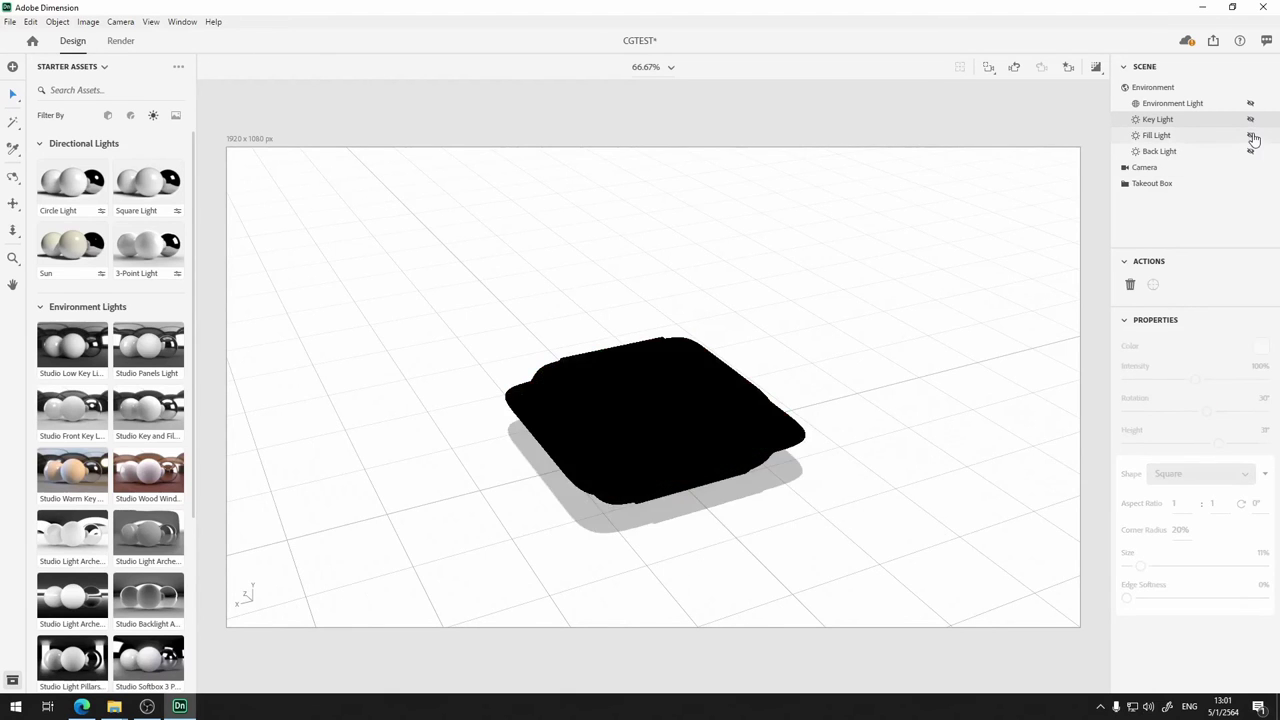
click(1210, 140)
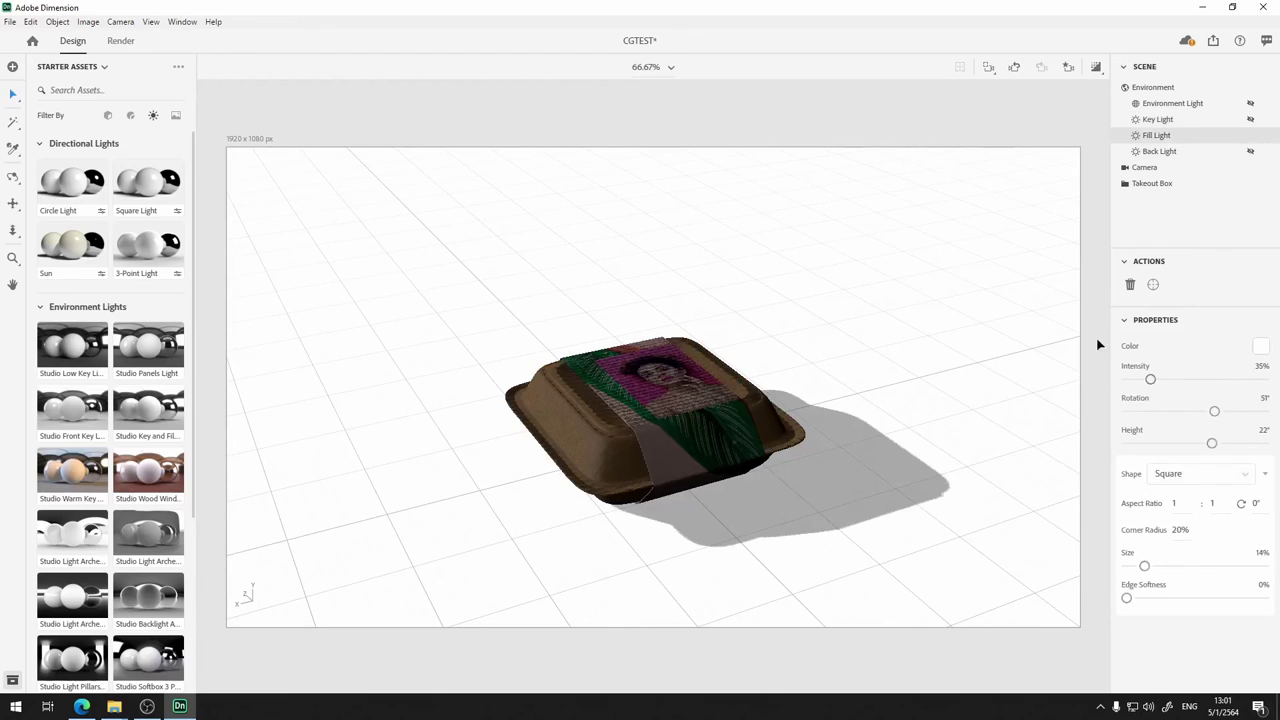
drag(1215, 417, 1128, 410)
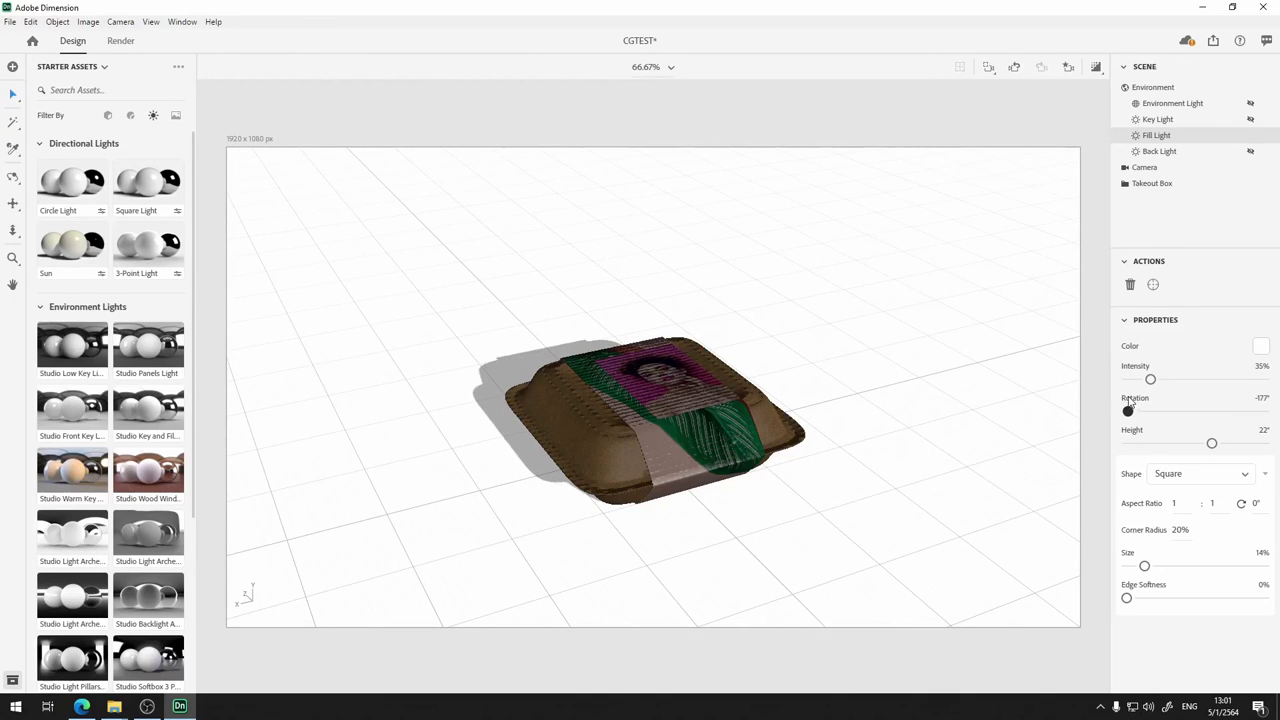
Isolate the Back Light with the Fill Light hidden, and set its intensity to 76% and height to -4°
click(1250, 136)
click(1250, 153)
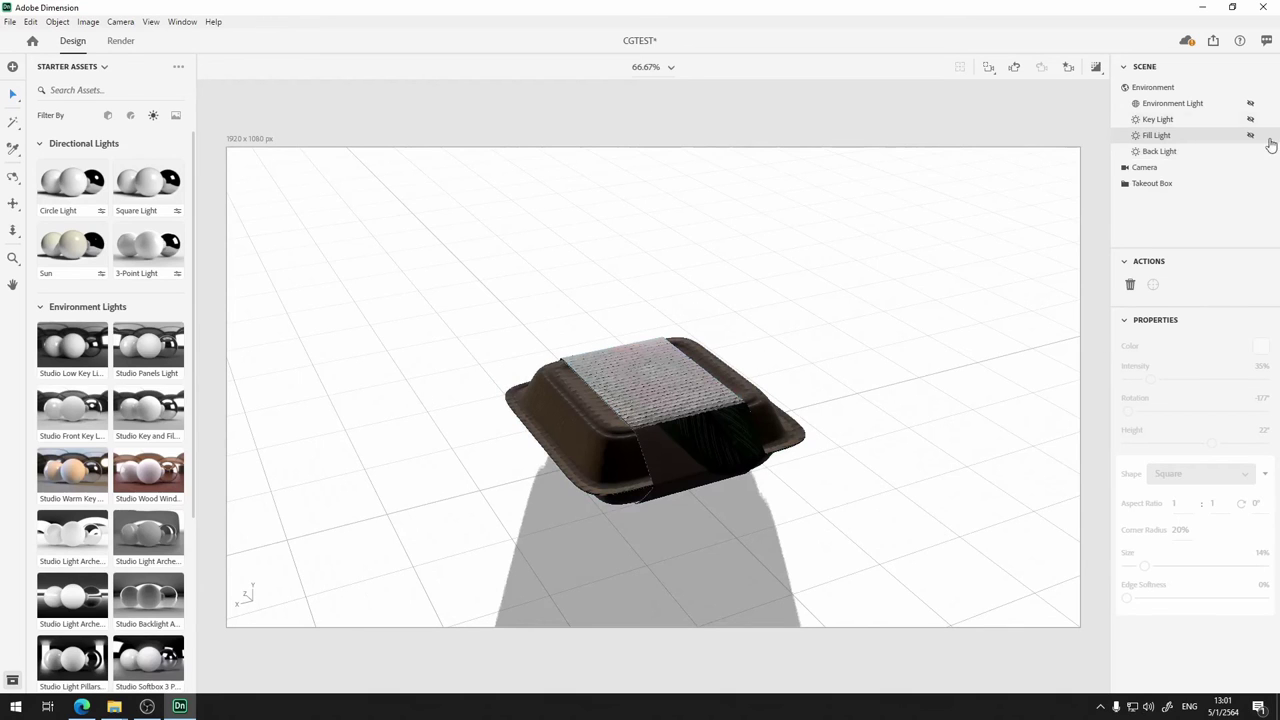
click(1207, 152)
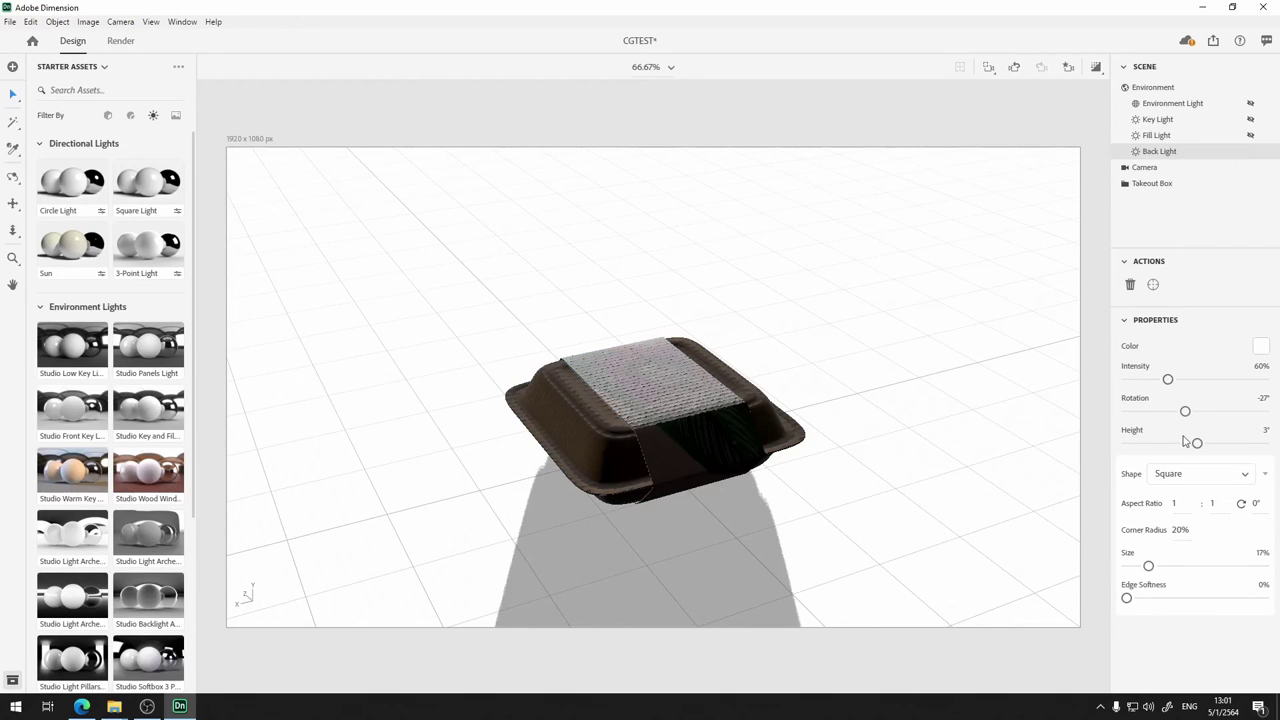
mouse_move(1170, 385)
mouse_down()
mouse_move(1192, 384)
mouse_move(1180, 383)
mouse_up()
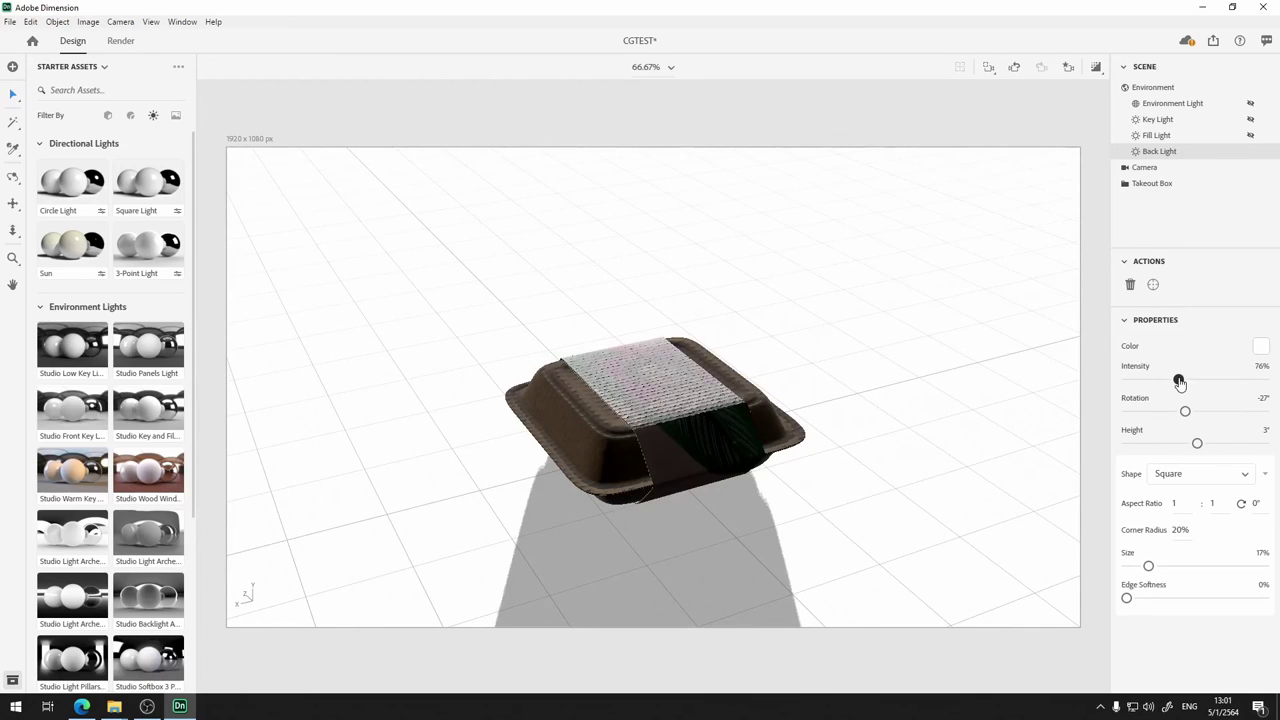
mouse_move(1196, 443)
mouse_down()
mouse_move(1174, 445)
mouse_move(1191, 443)
mouse_up()
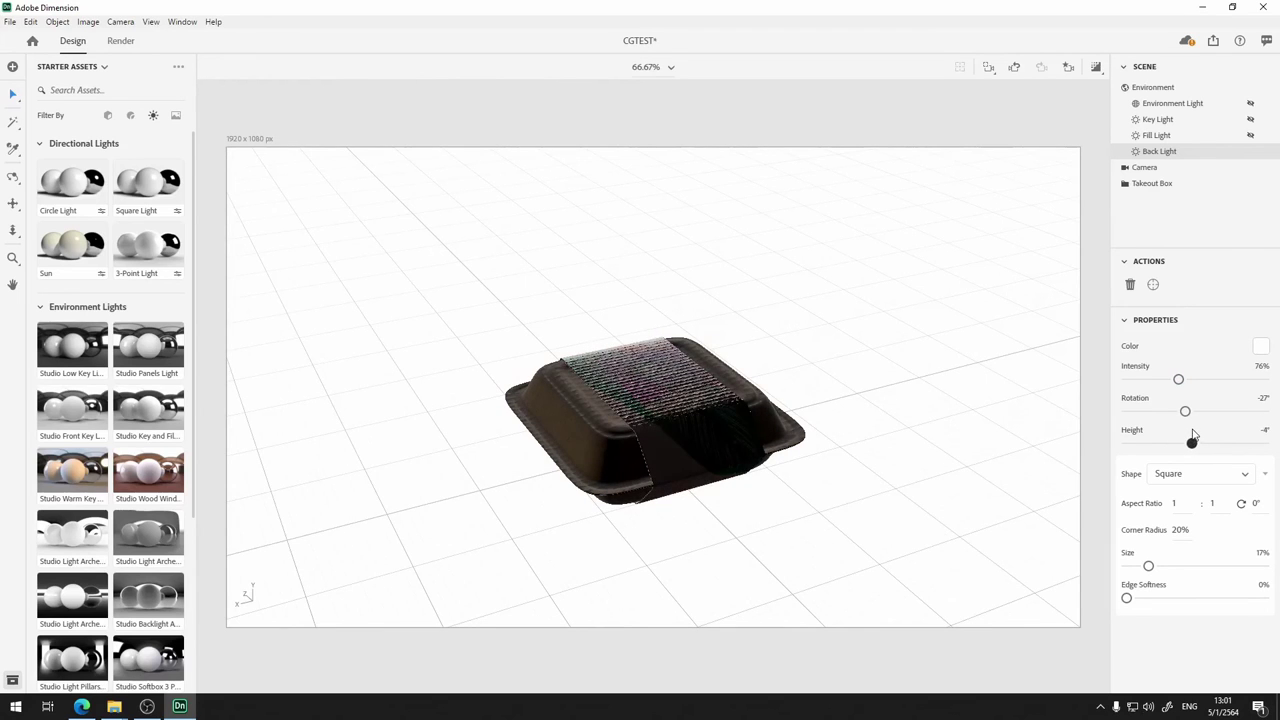
Unhide the Fill and Key Lights, and delete the Key, Fill and Back Lights from the scene
click(1250, 135)
click(1251, 120)
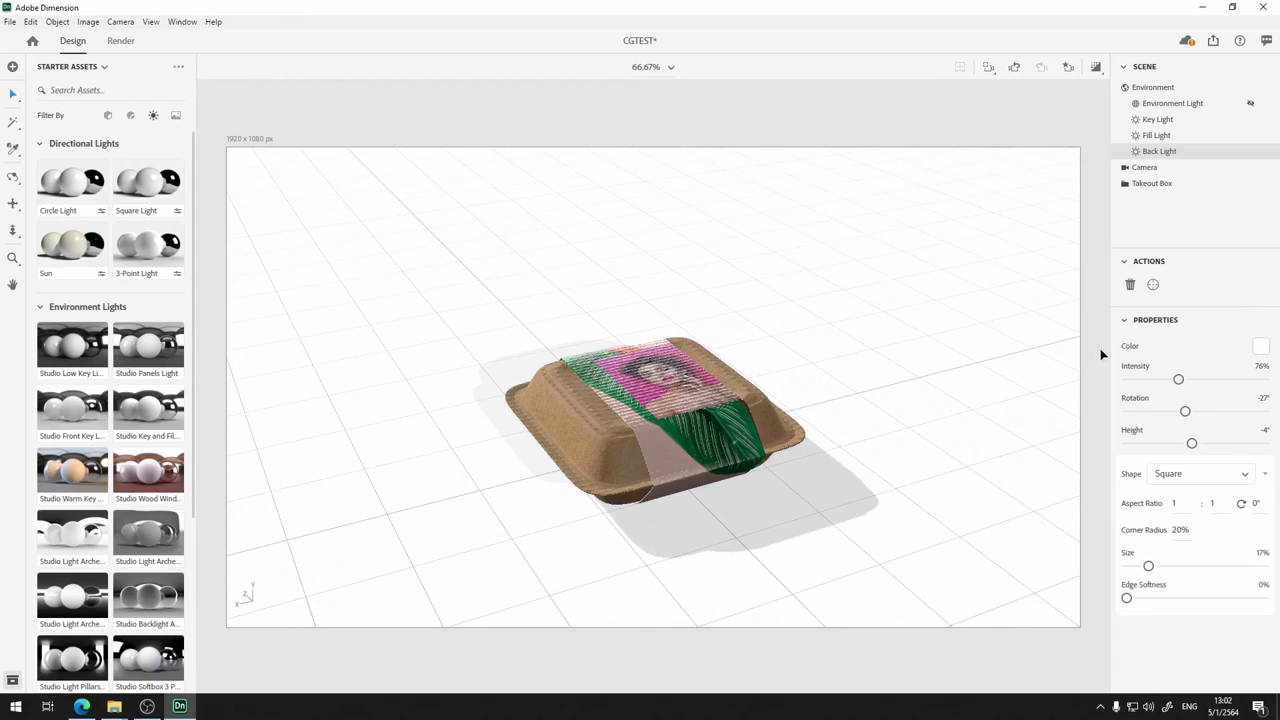
click(1198, 120)
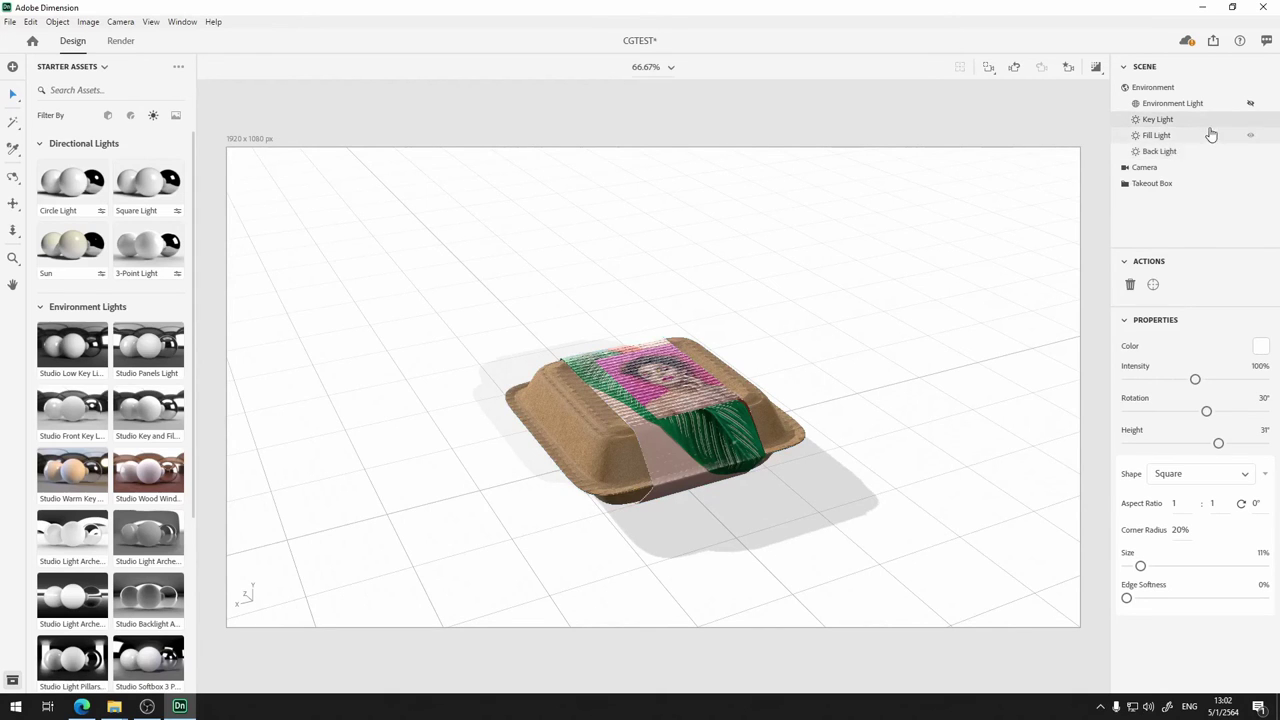
click(1130, 284)
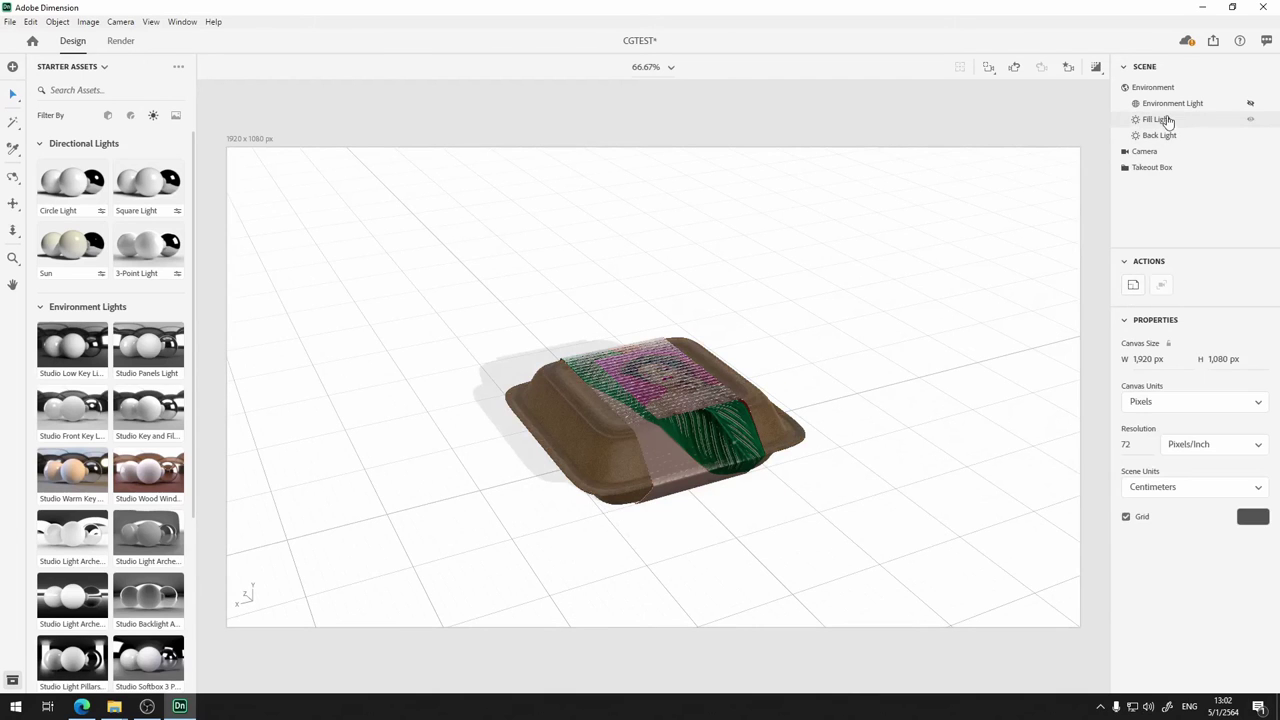
click(1160, 119)
click(1131, 285)
click(1165, 121)
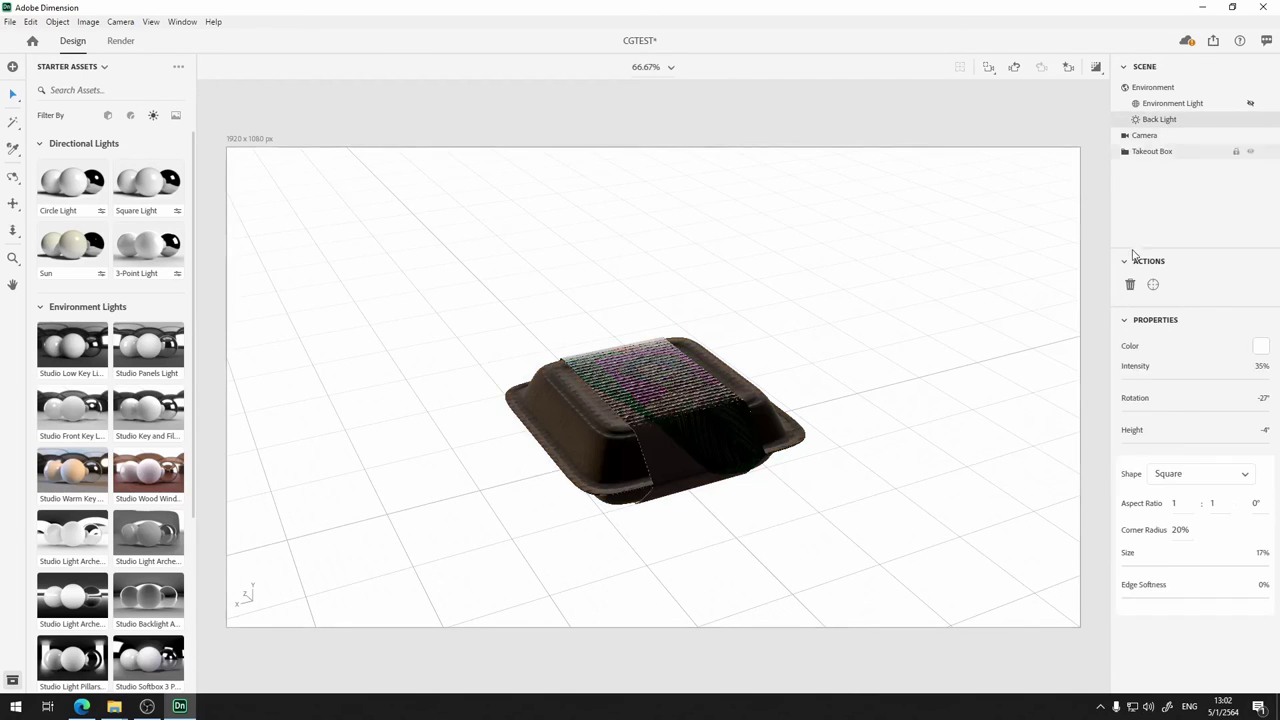
click(1131, 286)
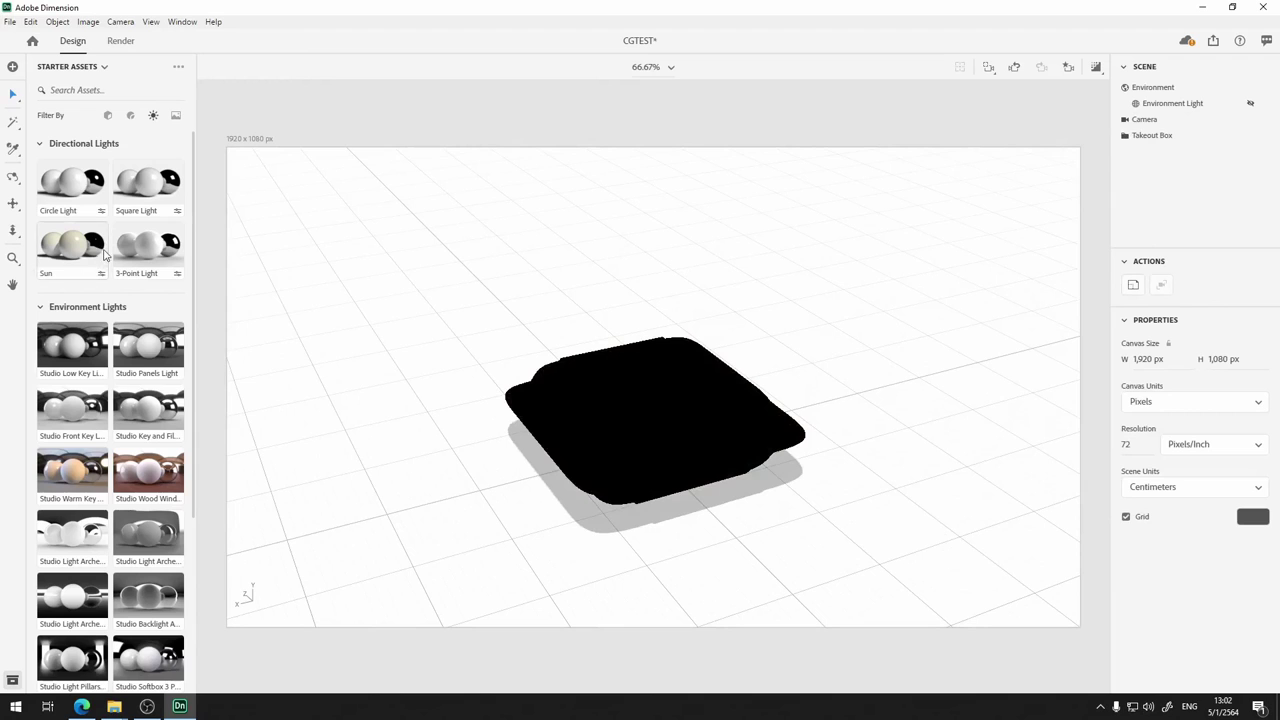
Add a Square Light as the directional light and set its rotation to about 101° and height to 61°
click(147, 195)
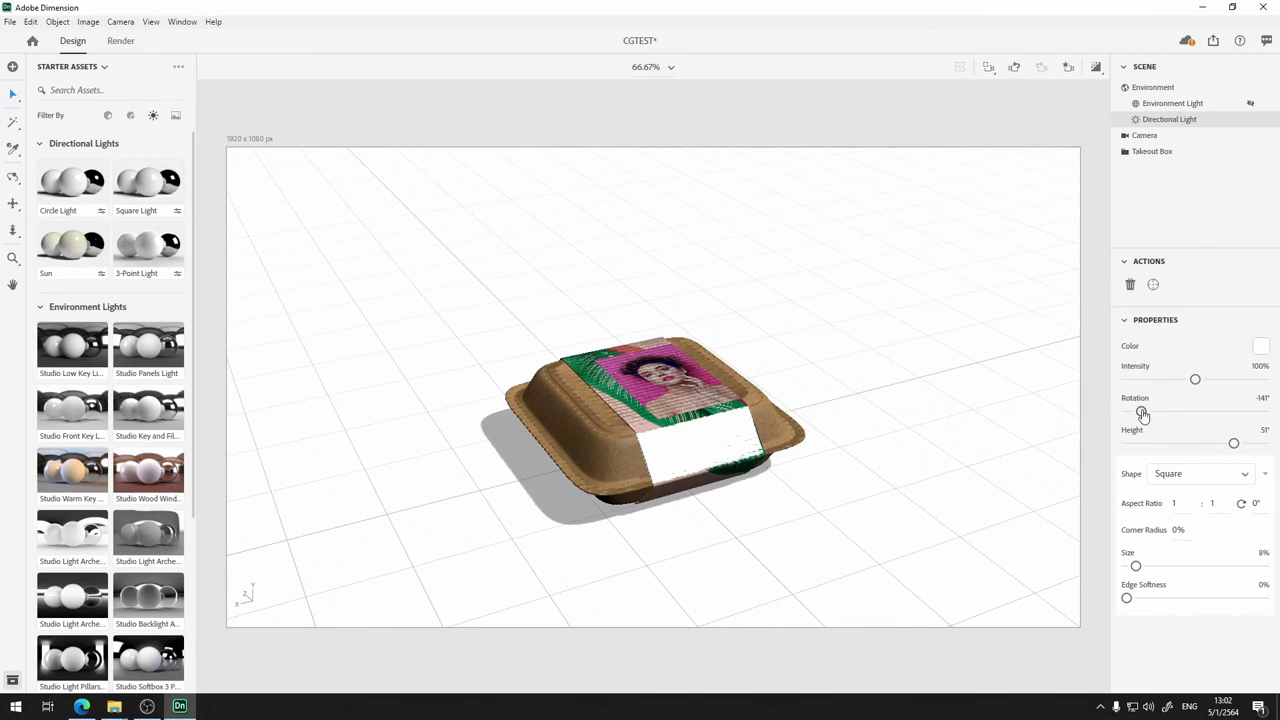
drag(1141, 413, 1234, 412)
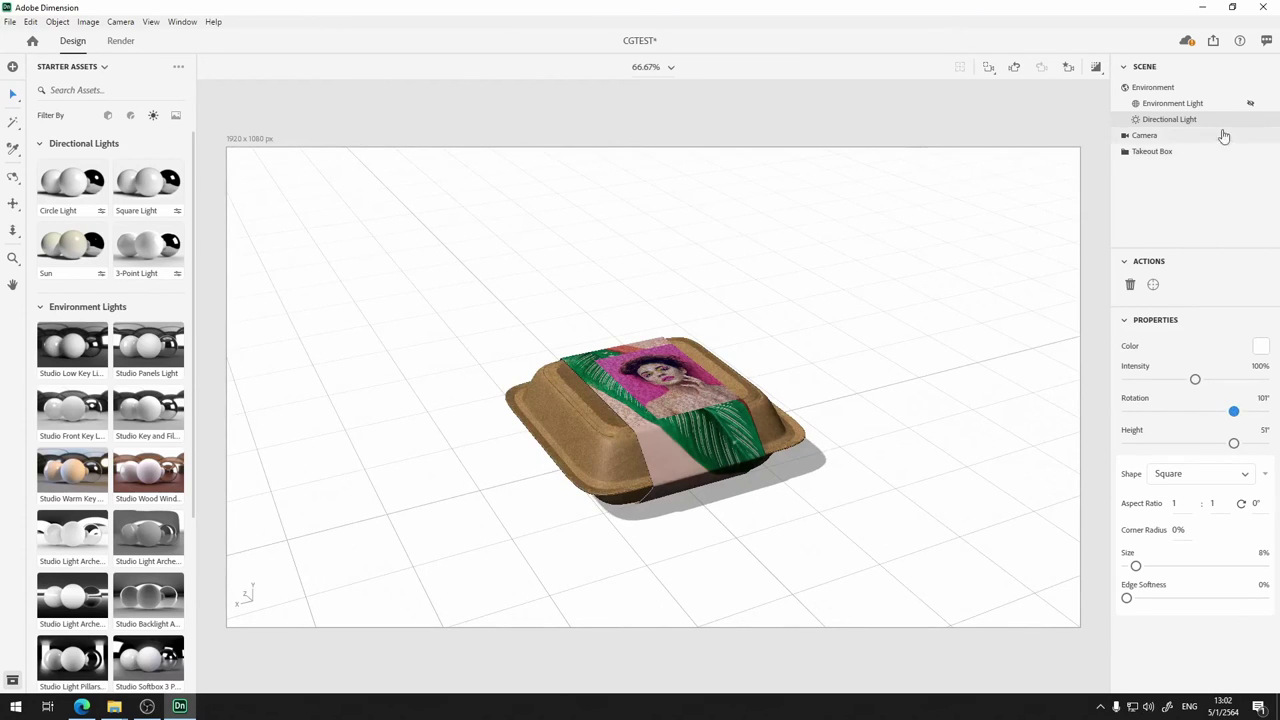
mouse_move(1234, 444)
mouse_down()
mouse_move(1258, 444)
mouse_move(1214, 444)
mouse_move(1241, 444)
mouse_up()
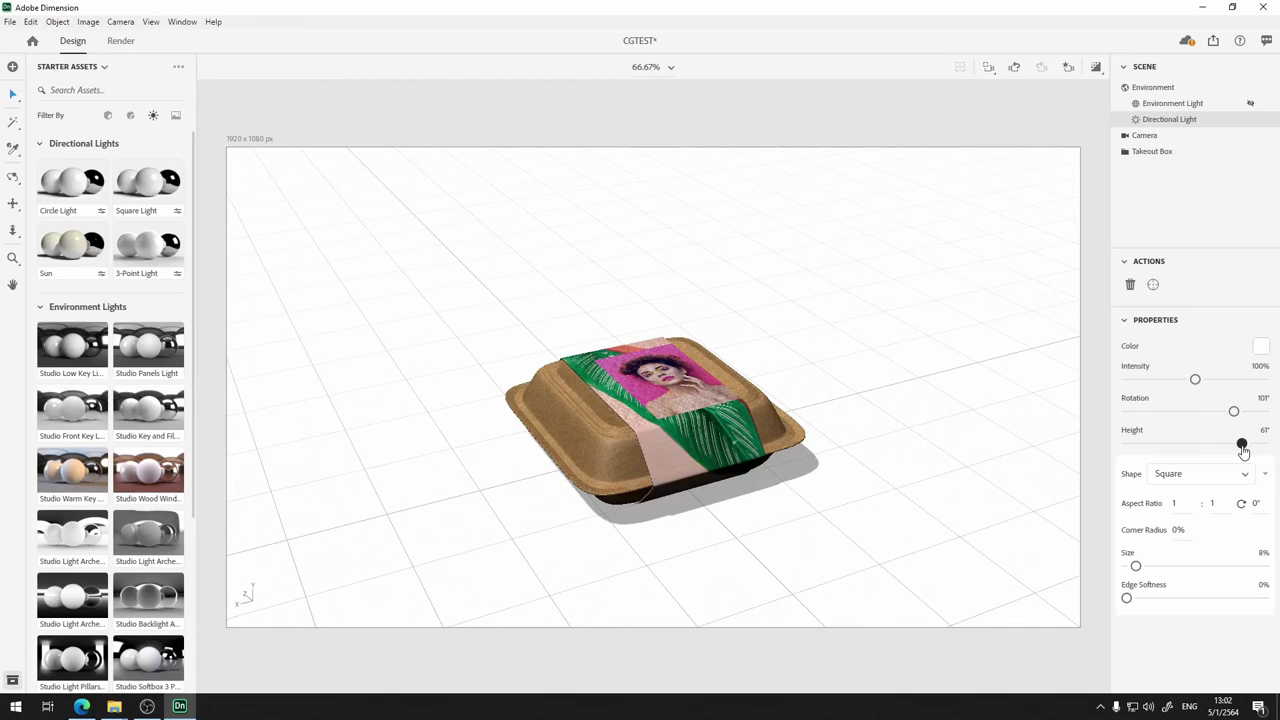
Set the square light's size to 55% and edge softness to 3%, and preview the rendered shadow
drag(1135, 566, 1201, 568)
mouse_move(1128, 600)
mouse_down()
mouse_move(1171, 600)
mouse_move(1130, 604)
mouse_up()
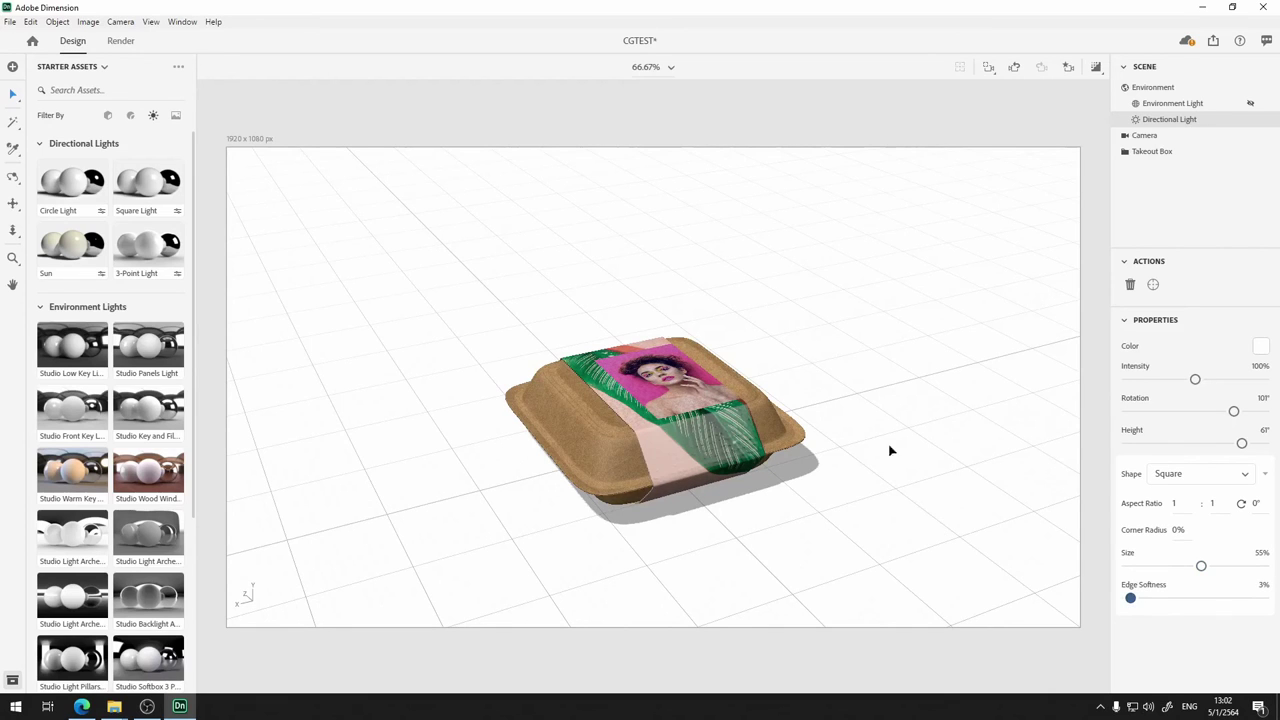
click(1095, 67)
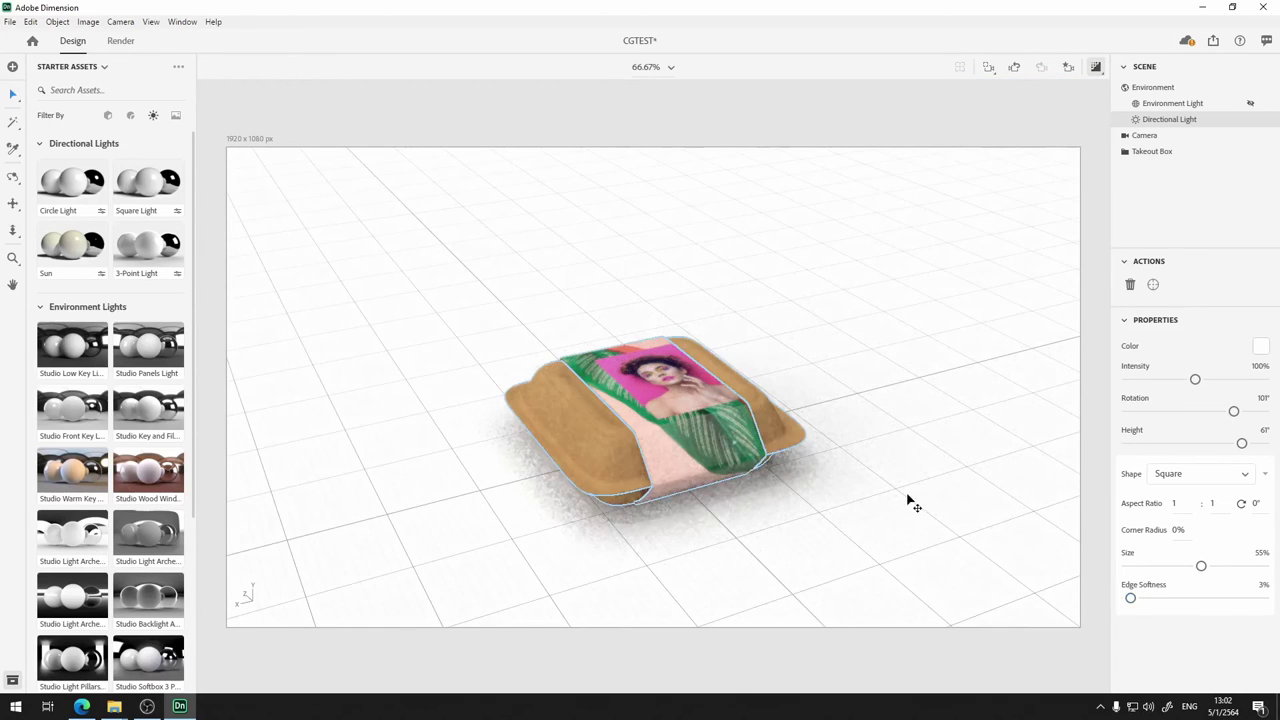
Set the square light's edge softness to 0% and size to 15%, and unhide the Environment Light
drag(1128, 603, 1119, 605)
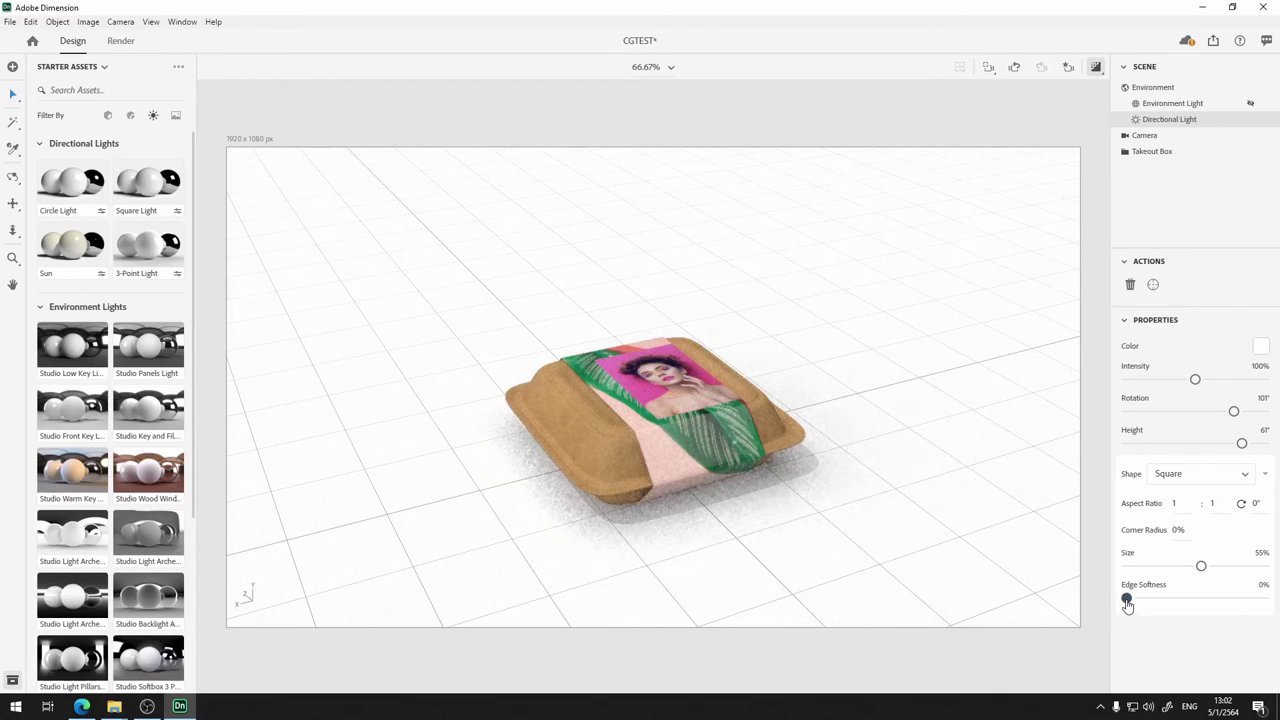
drag(1196, 567, 1147, 567)
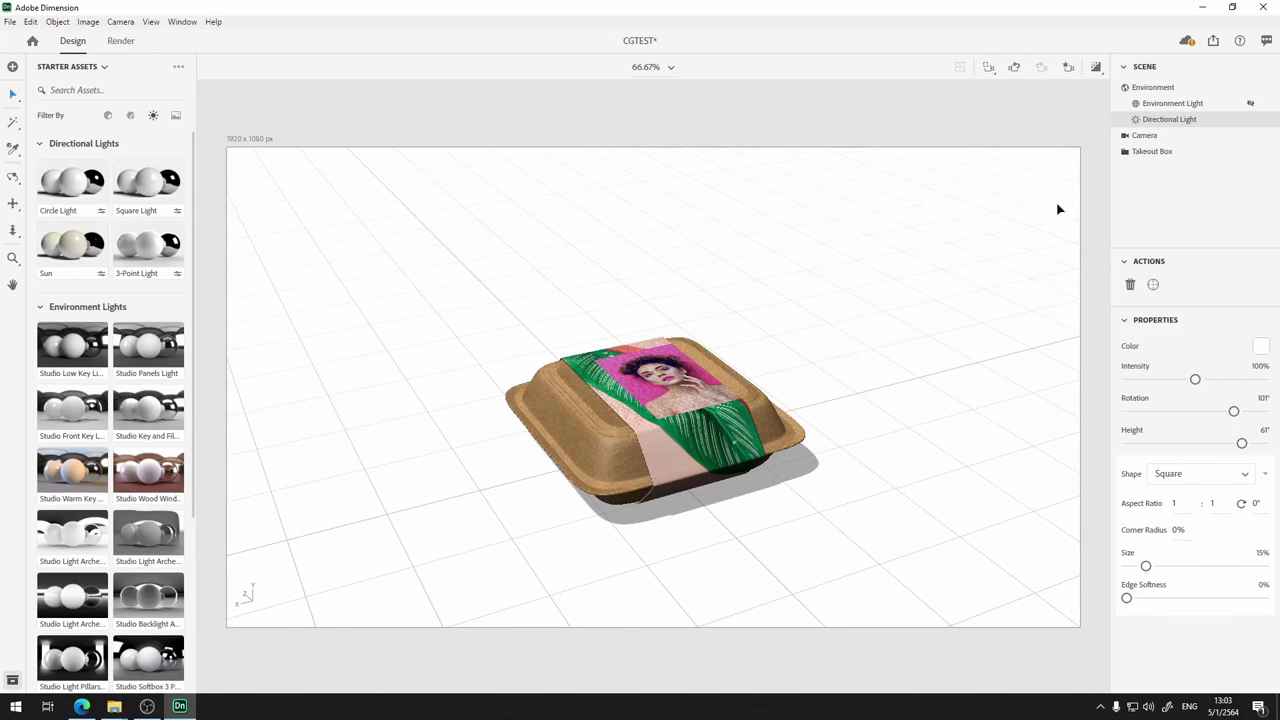
click(1185, 104)
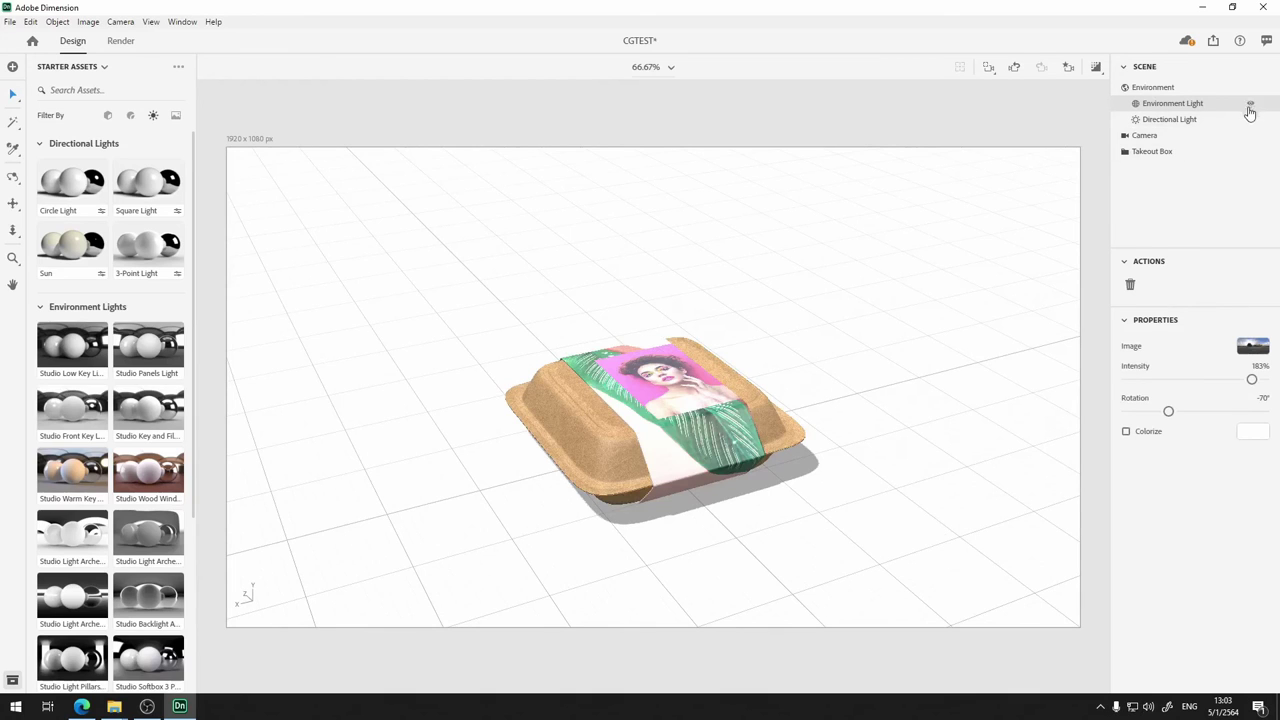
Set the Environment Light's intensity to 98% and view its image options
drag(1254, 387, 1195, 384)
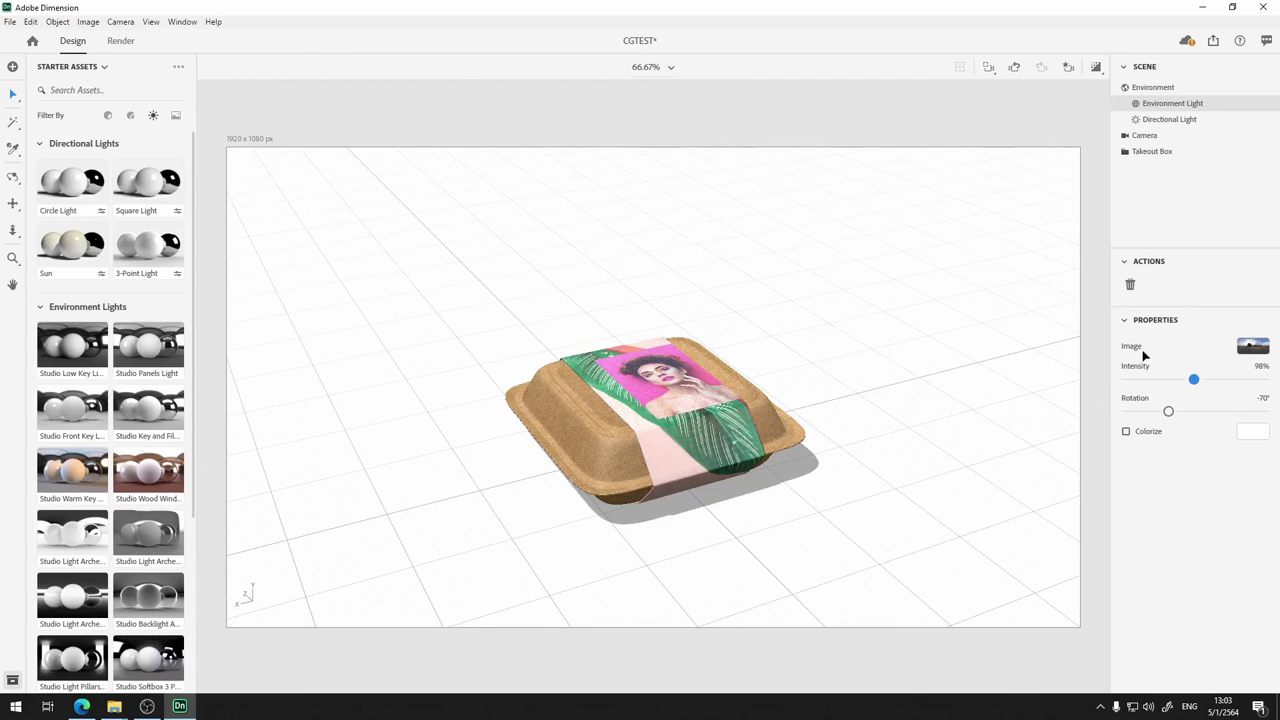
click(1253, 347)
mouse_move(1252, 354)
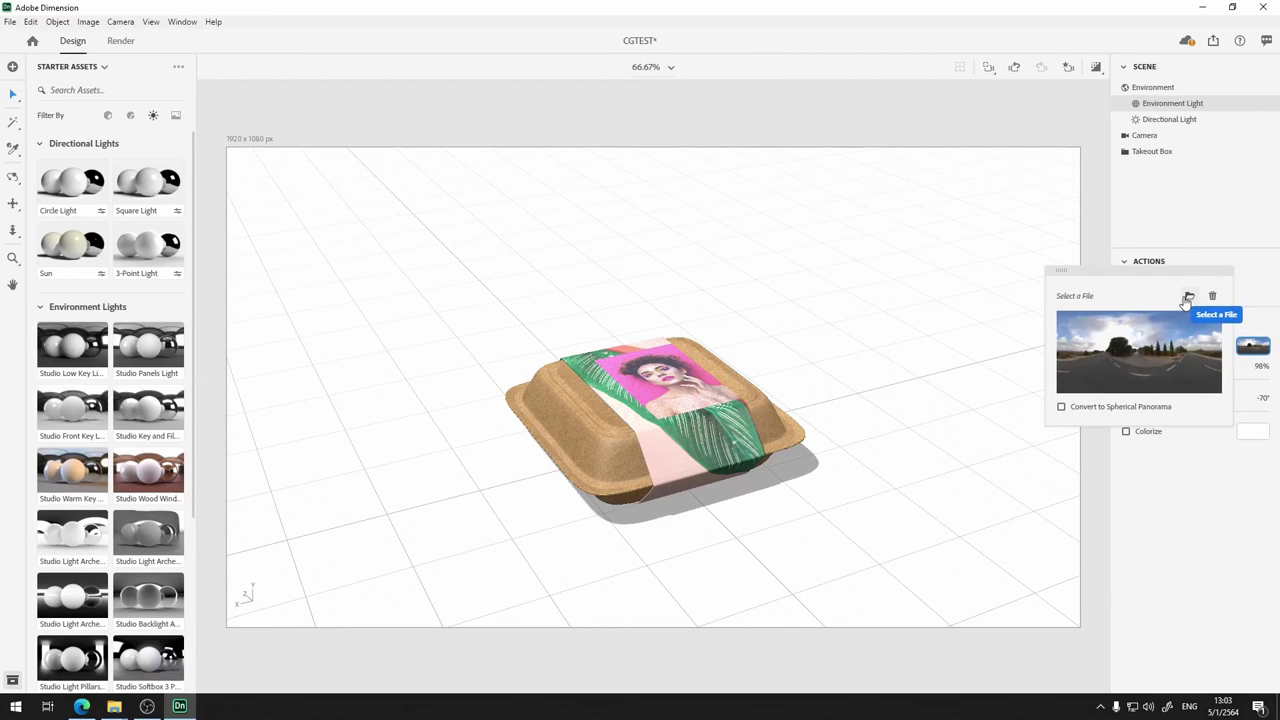
click(1227, 541)
Switch to the browser and examine the Lilienstein panorama and its download sizes on the HDRI Haven page
click(72, 712)
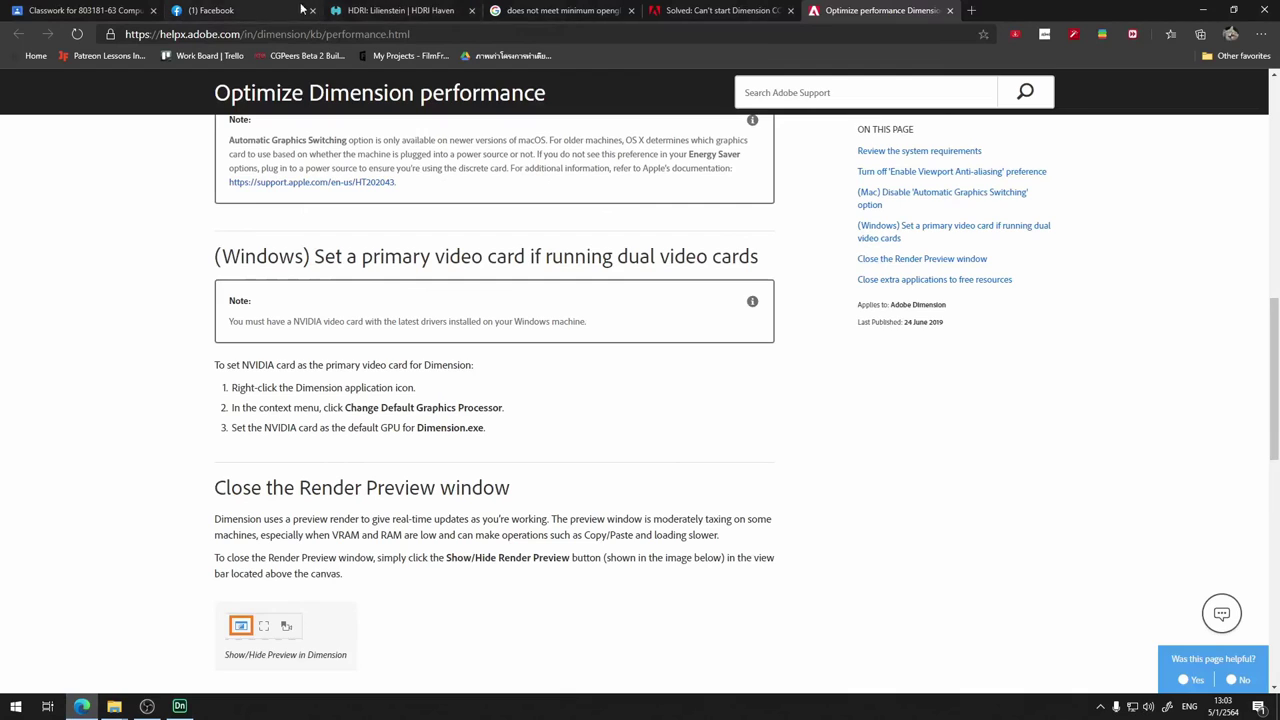
click(395, 10)
scroll(250, 406, up, 1)
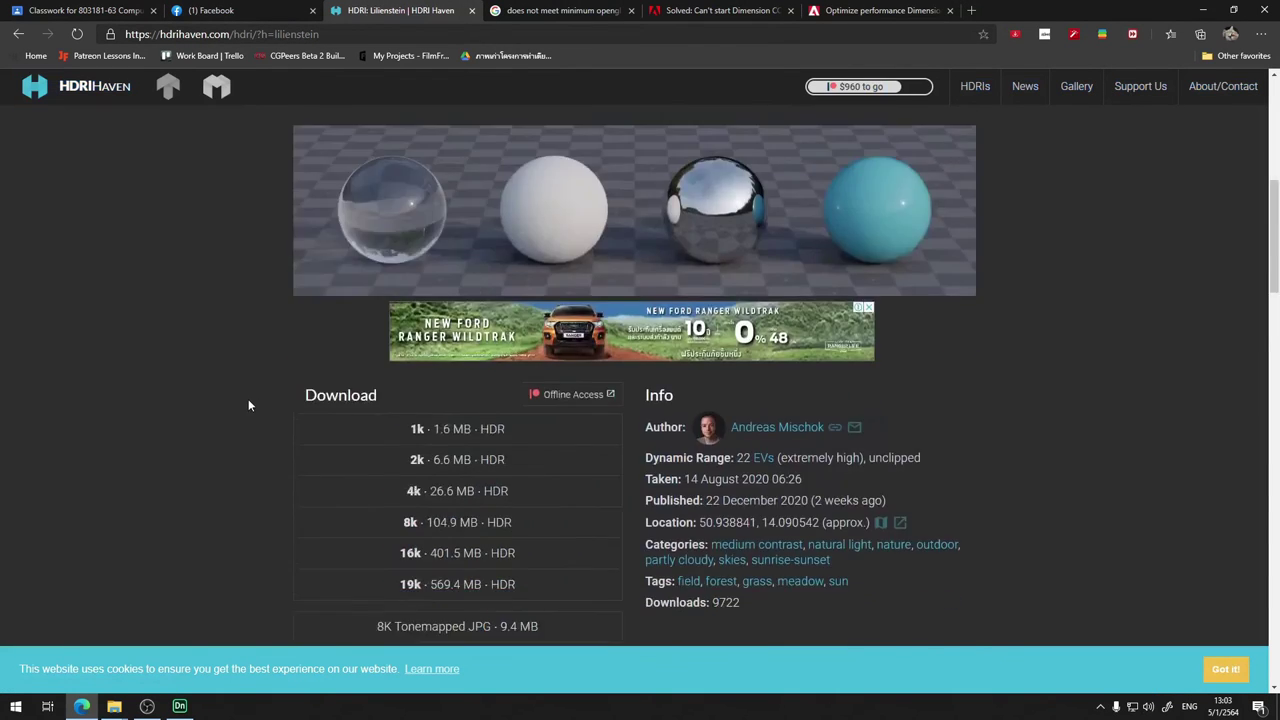
scroll(249, 406, up, 5)
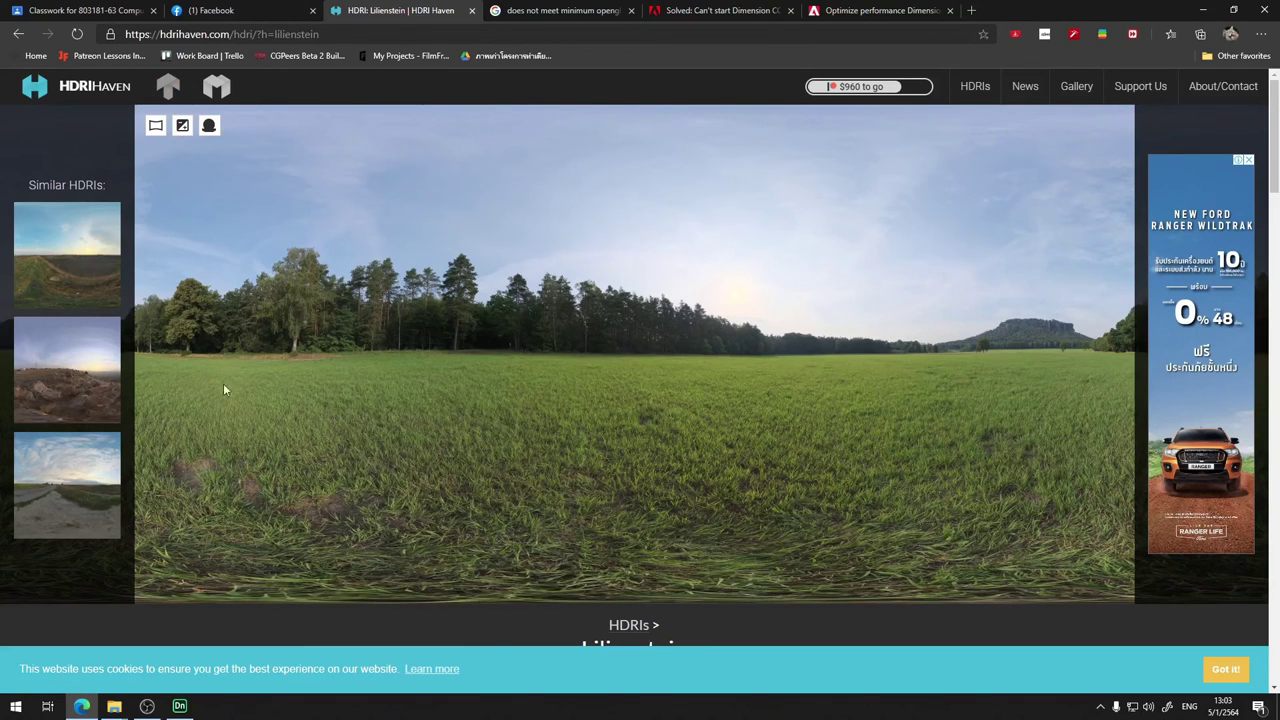
scroll(357, 405, down, 7)
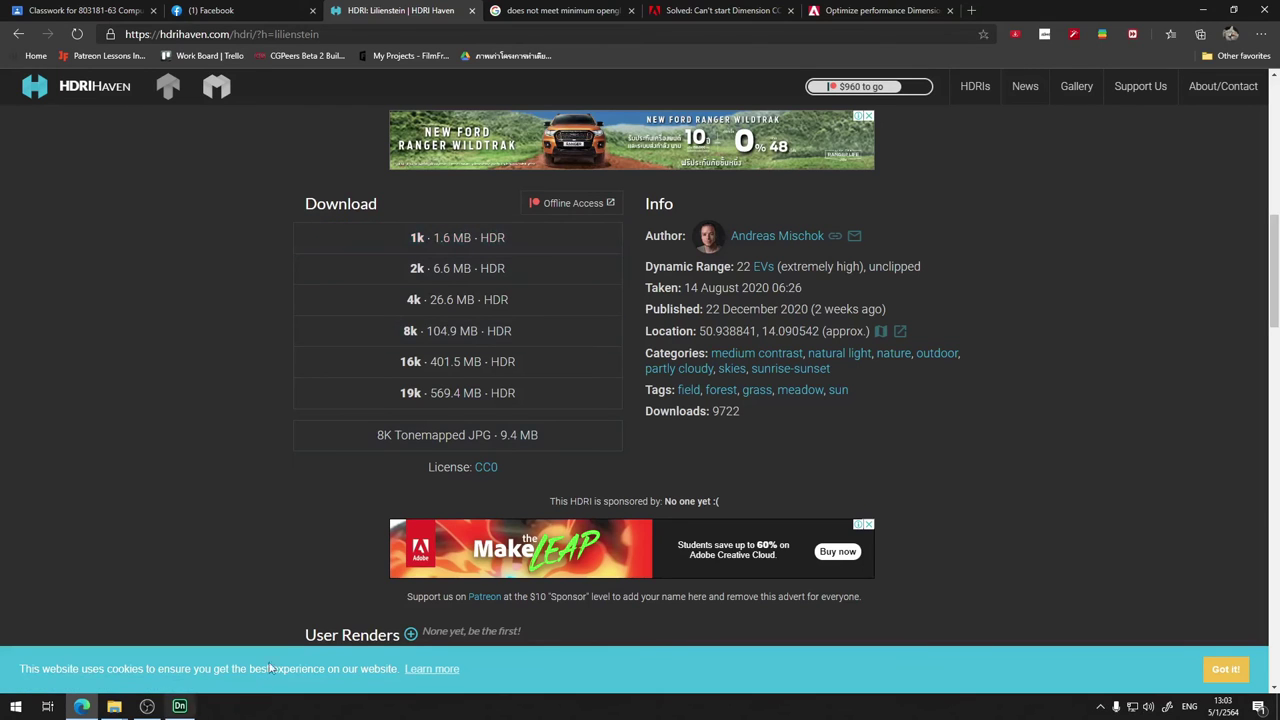
Switch back to Adobe Dimension and replace the Environment Light's image with the grass-field HDR file from the DATA (D:) Download folder
click(179, 706)
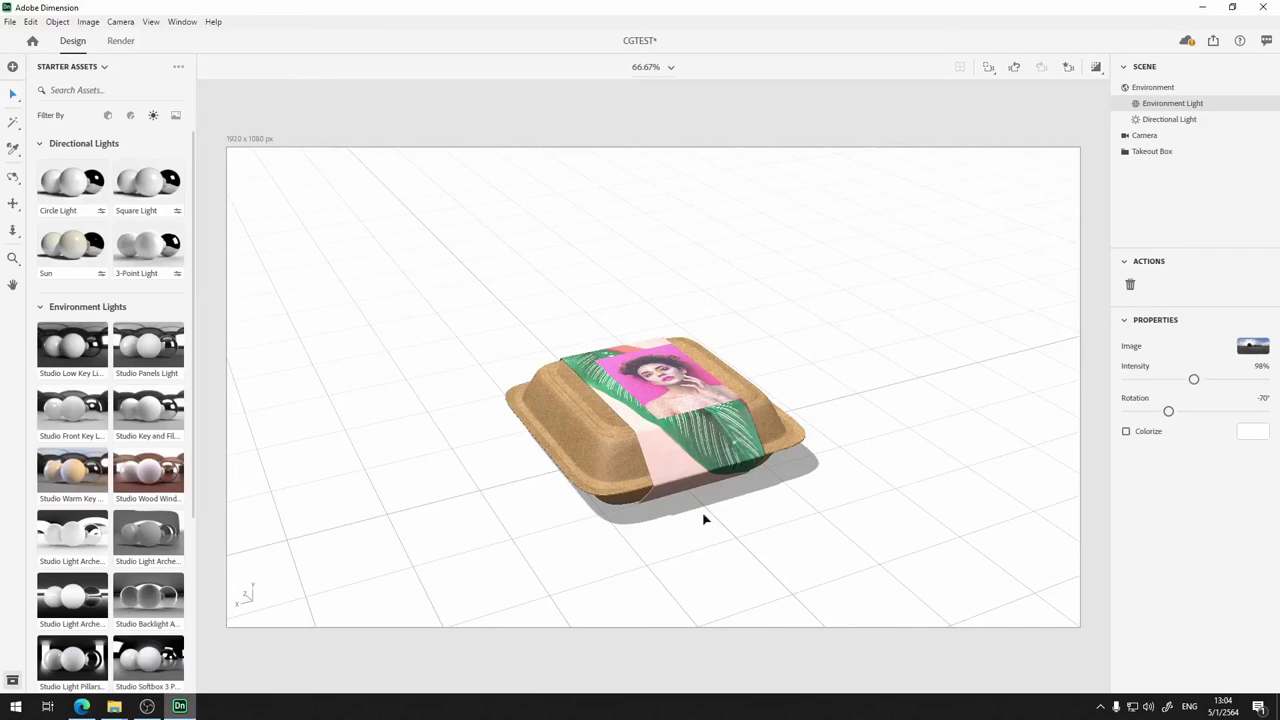
click(1256, 348)
click(1189, 295)
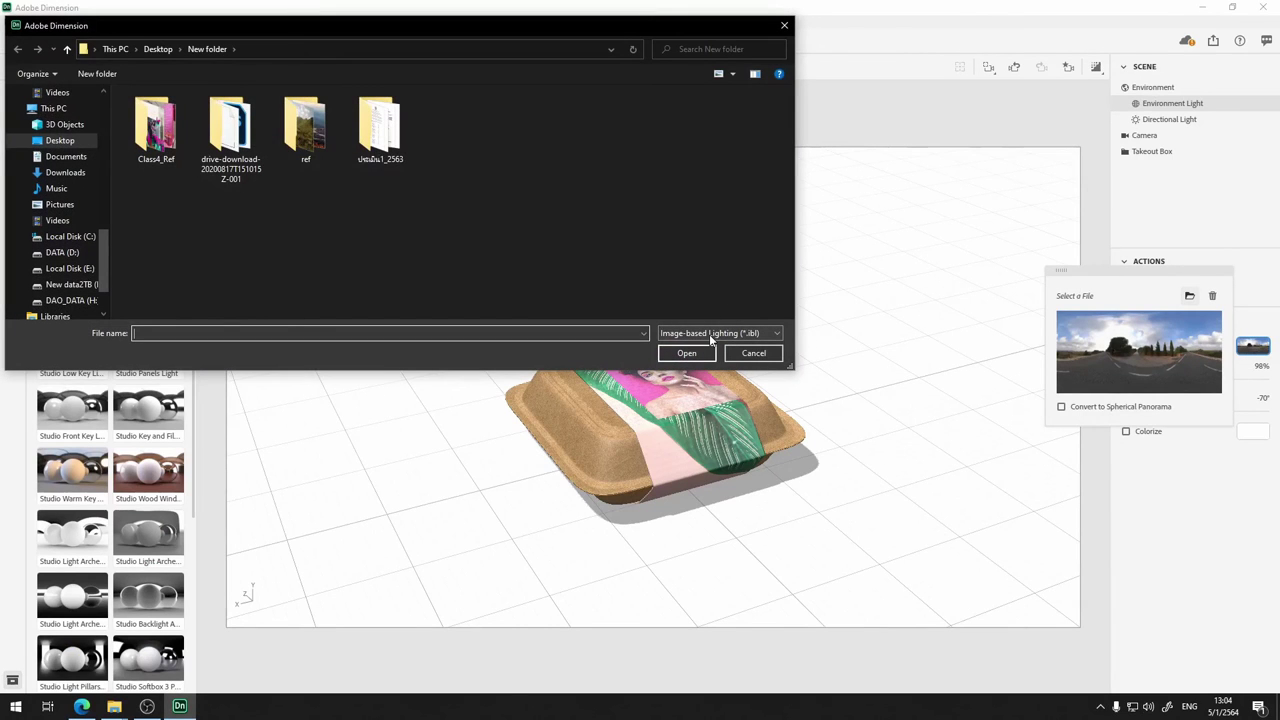
click(715, 334)
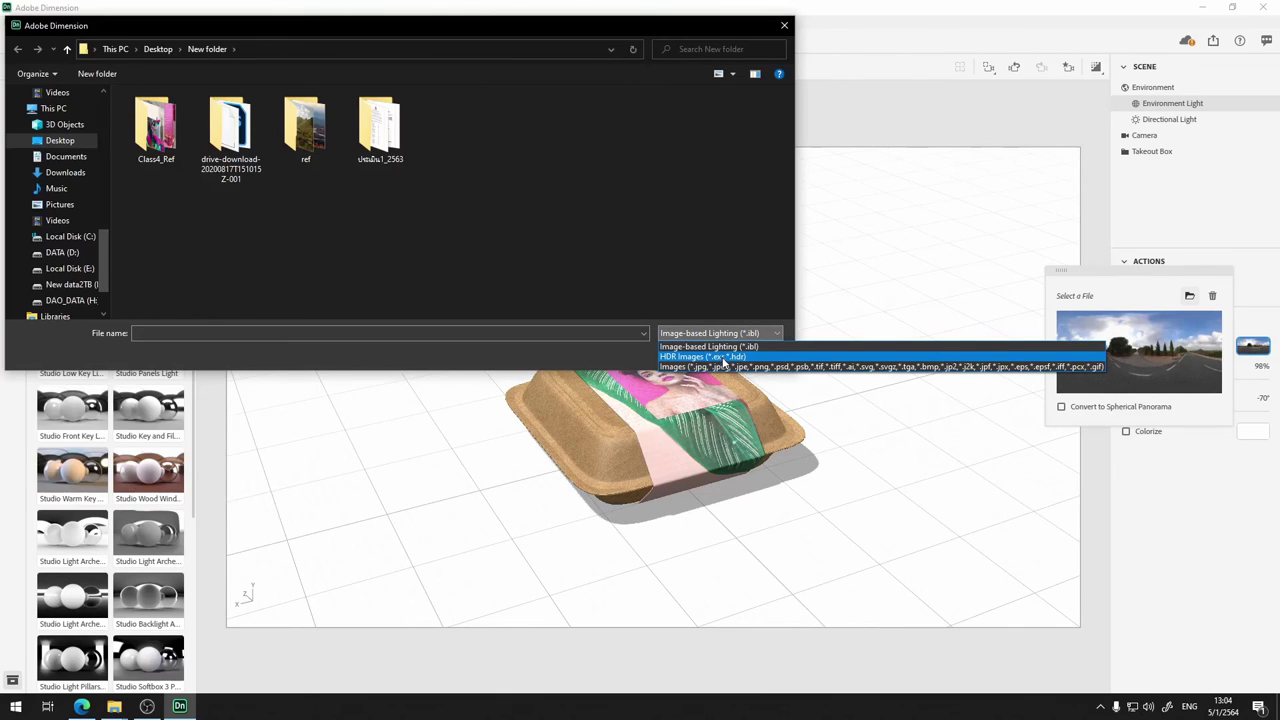
click(722, 357)
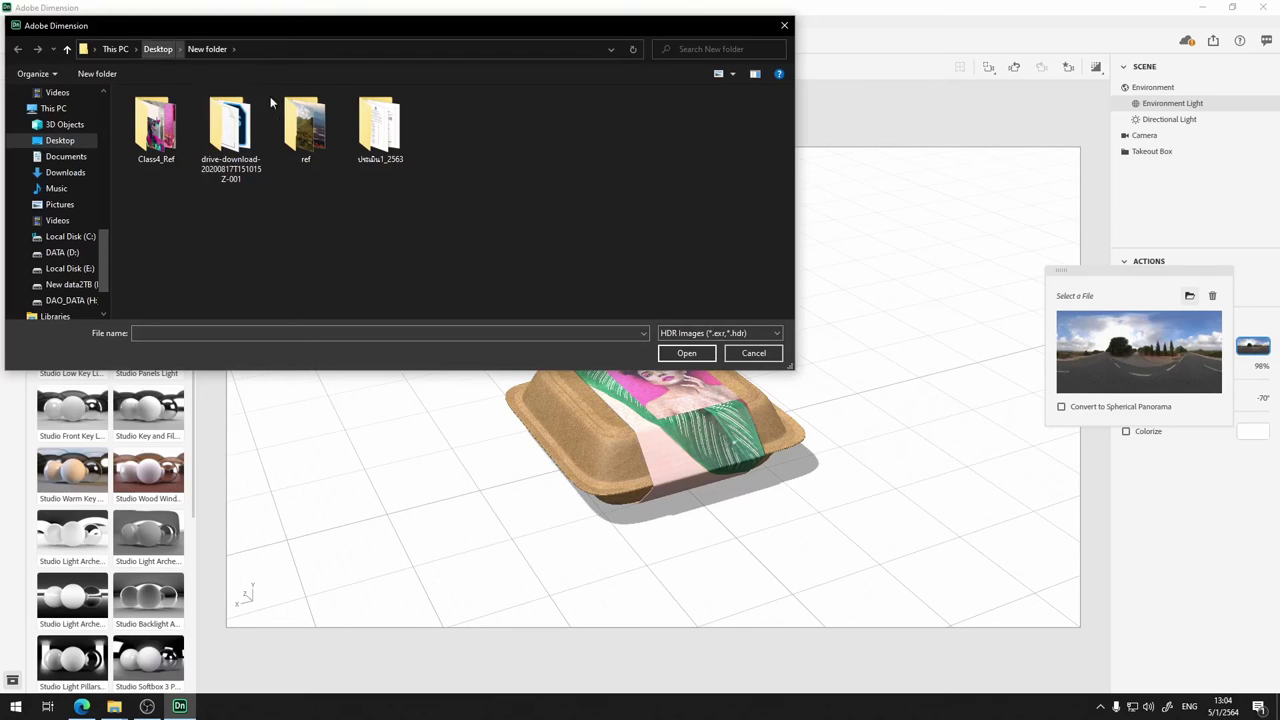
scroll(70, 110, up, 5)
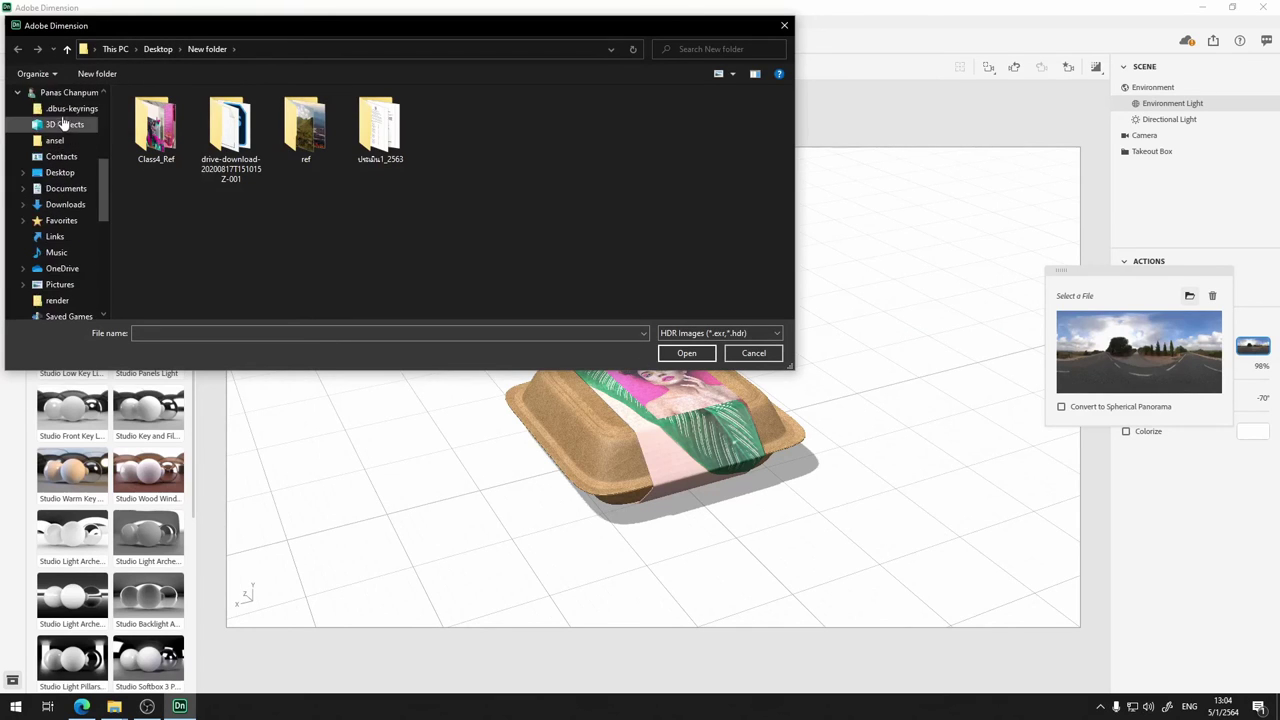
drag(104, 214, 108, 308)
click(62, 188)
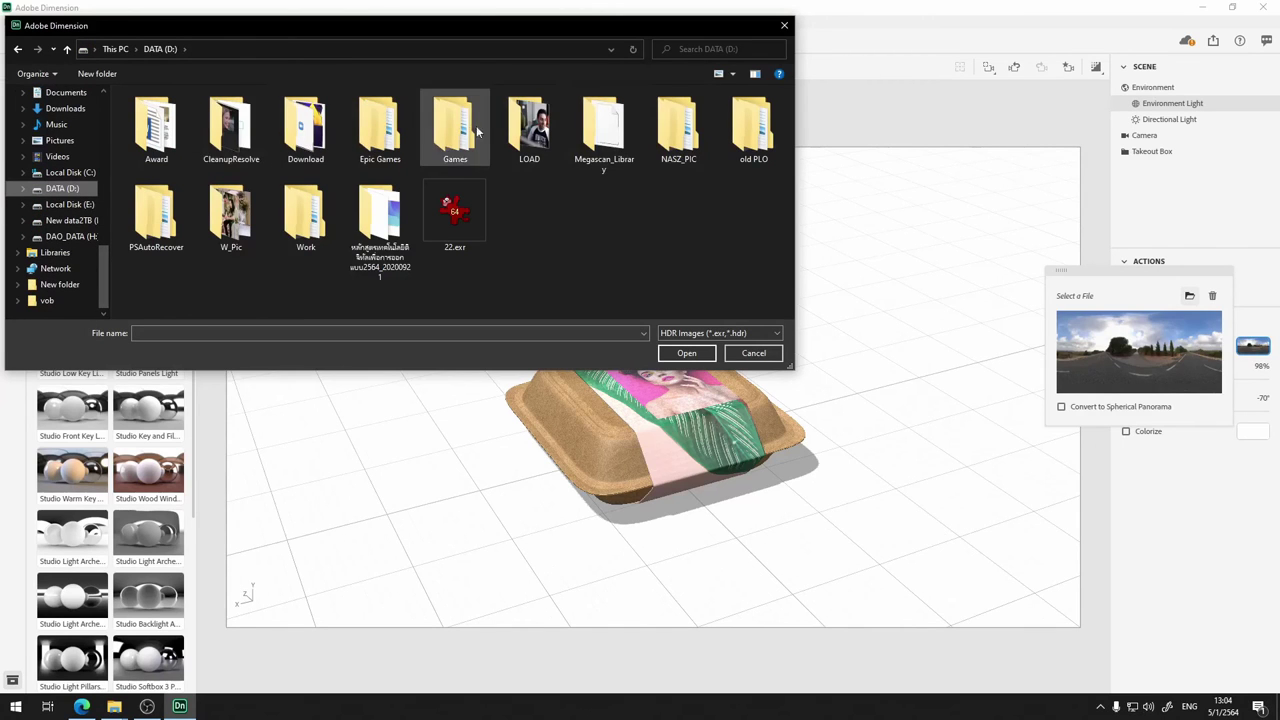
double_click(300, 128)
click(686, 139)
click(686, 353)
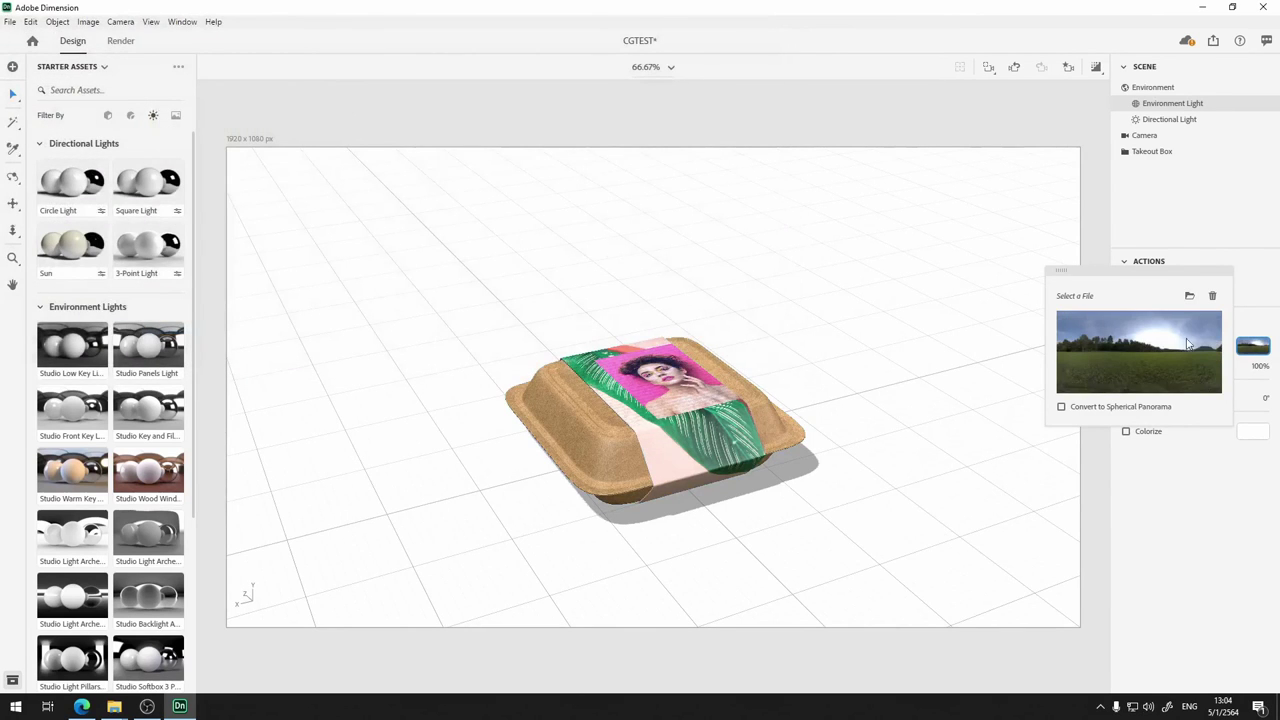
Examine the file types accepted for the Environment Light's image and cancel the file selection
click(1189, 295)
click(712, 334)
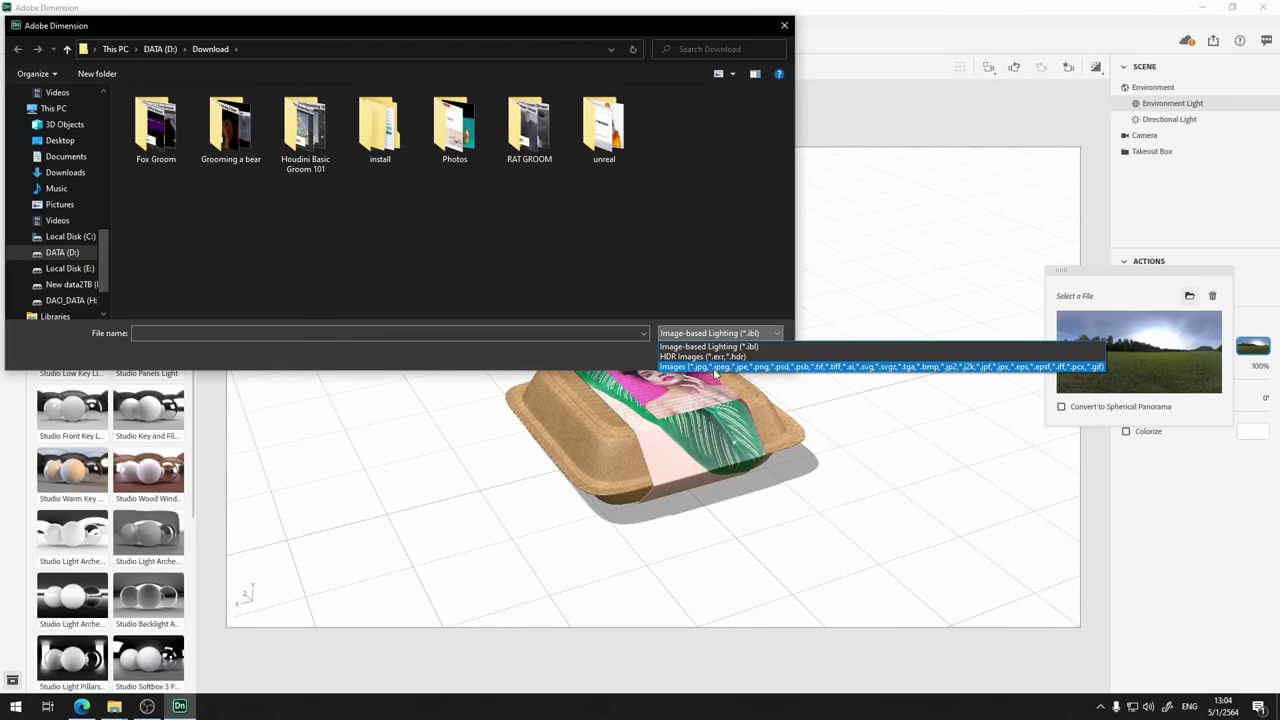
click(557, 349)
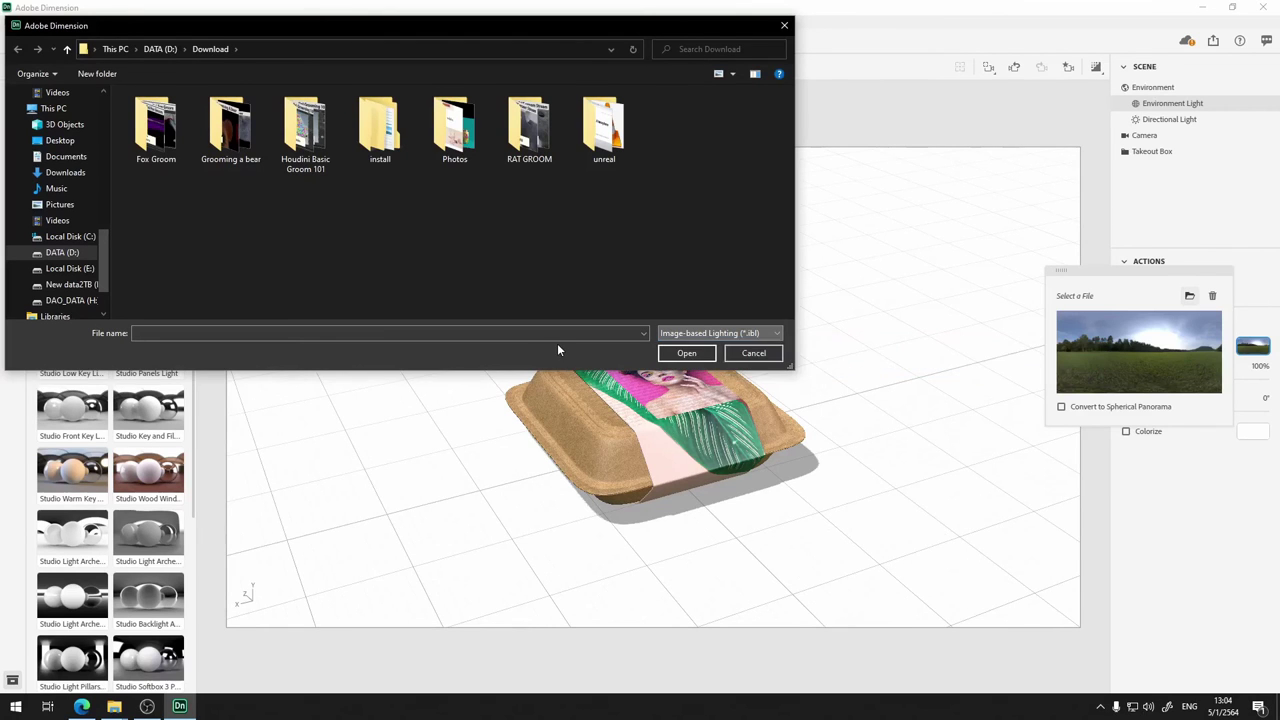
click(755, 354)
click(1172, 500)
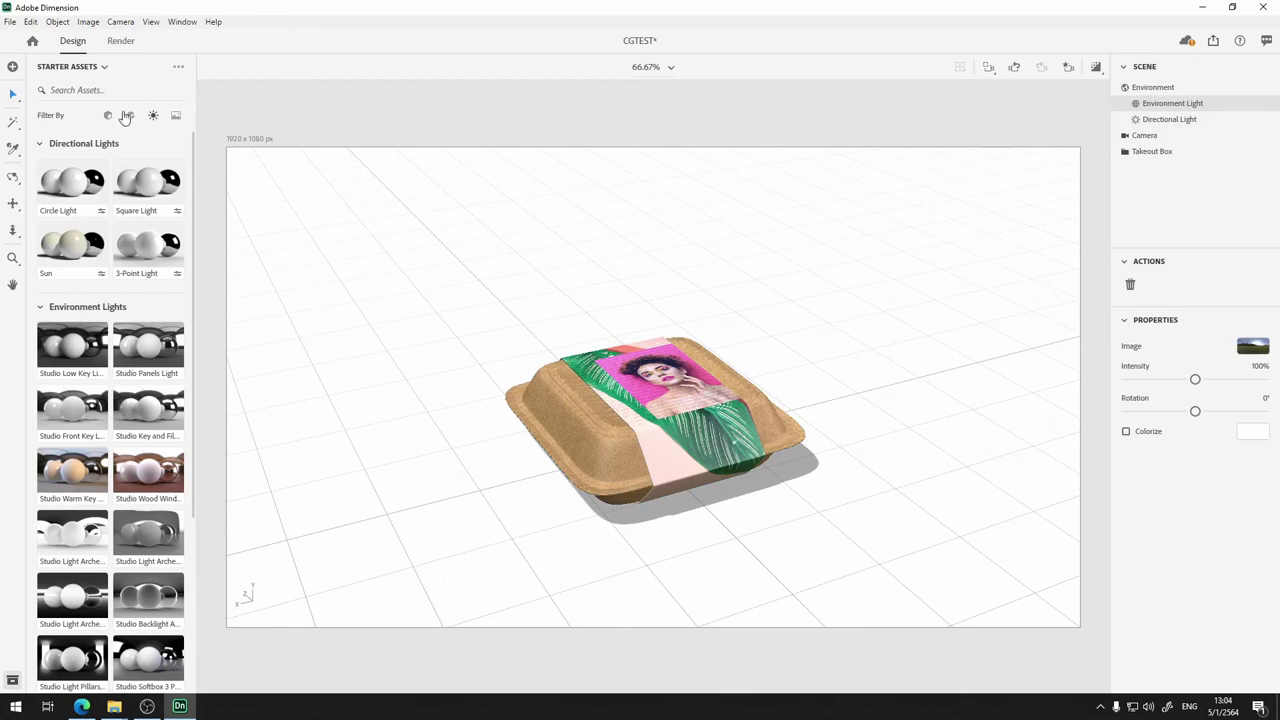
Filter the starter assets to images and turn off the canvas grid
click(174, 118)
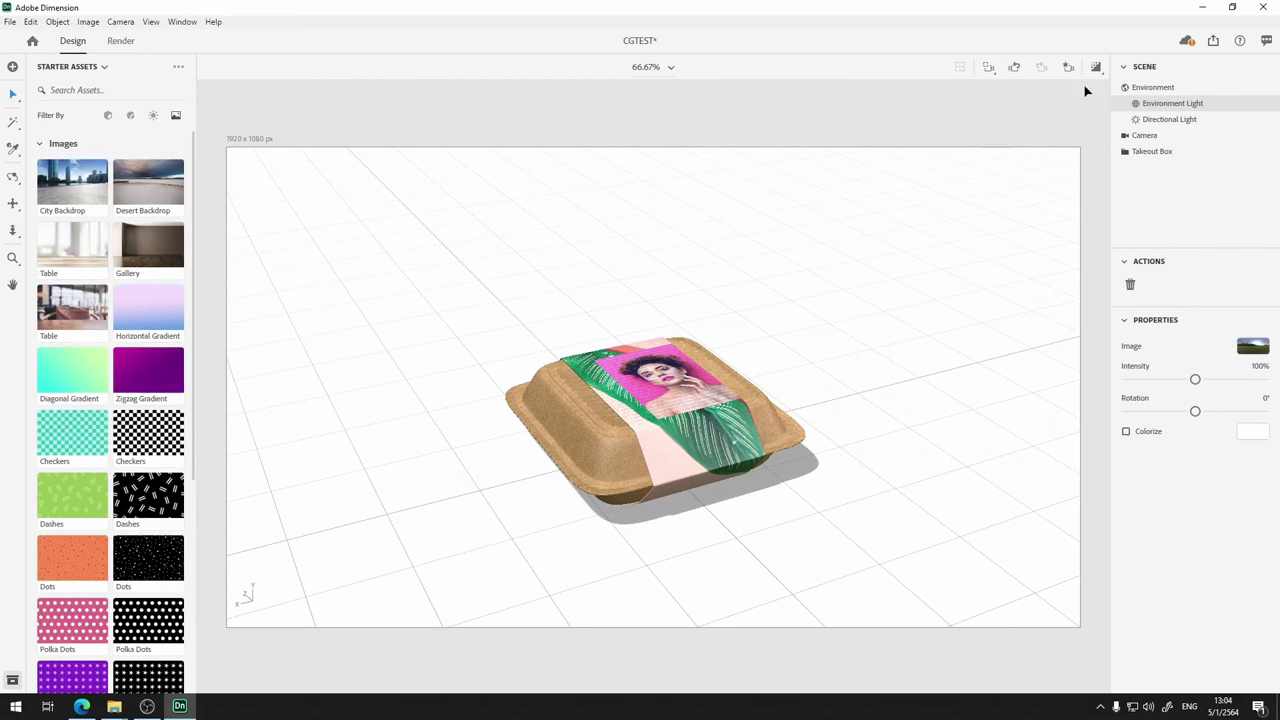
click(1208, 215)
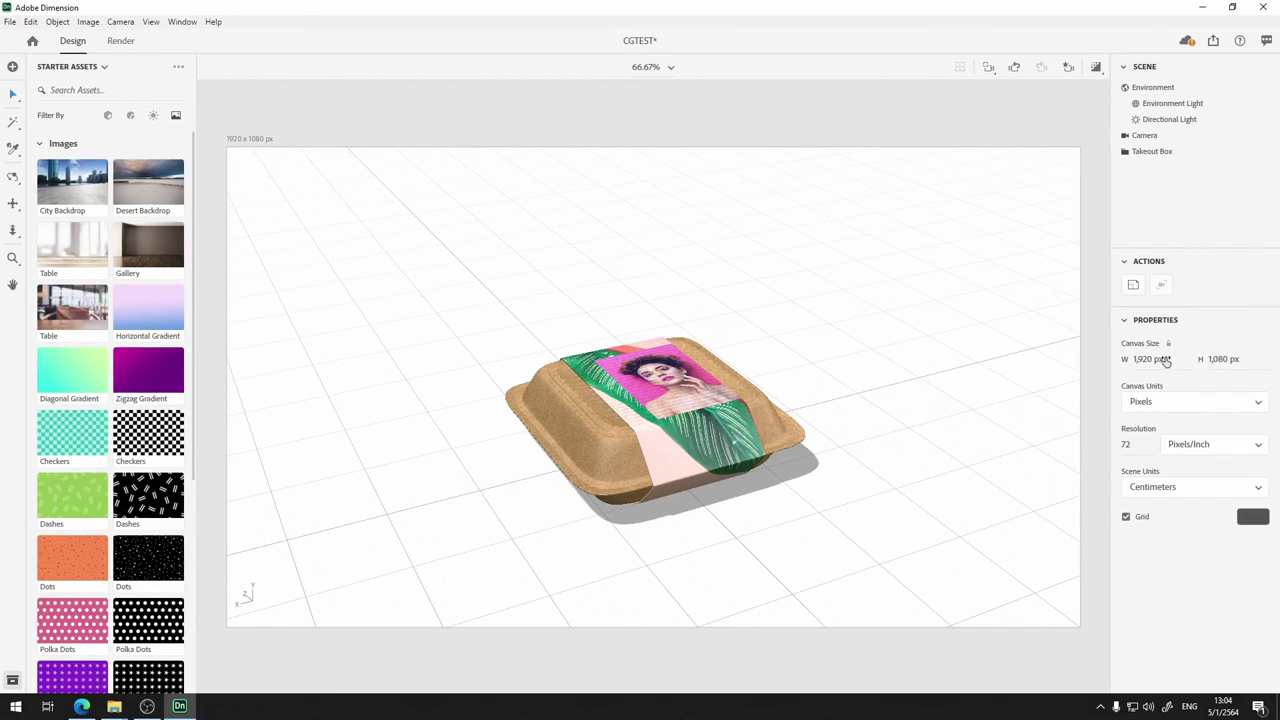
click(1126, 517)
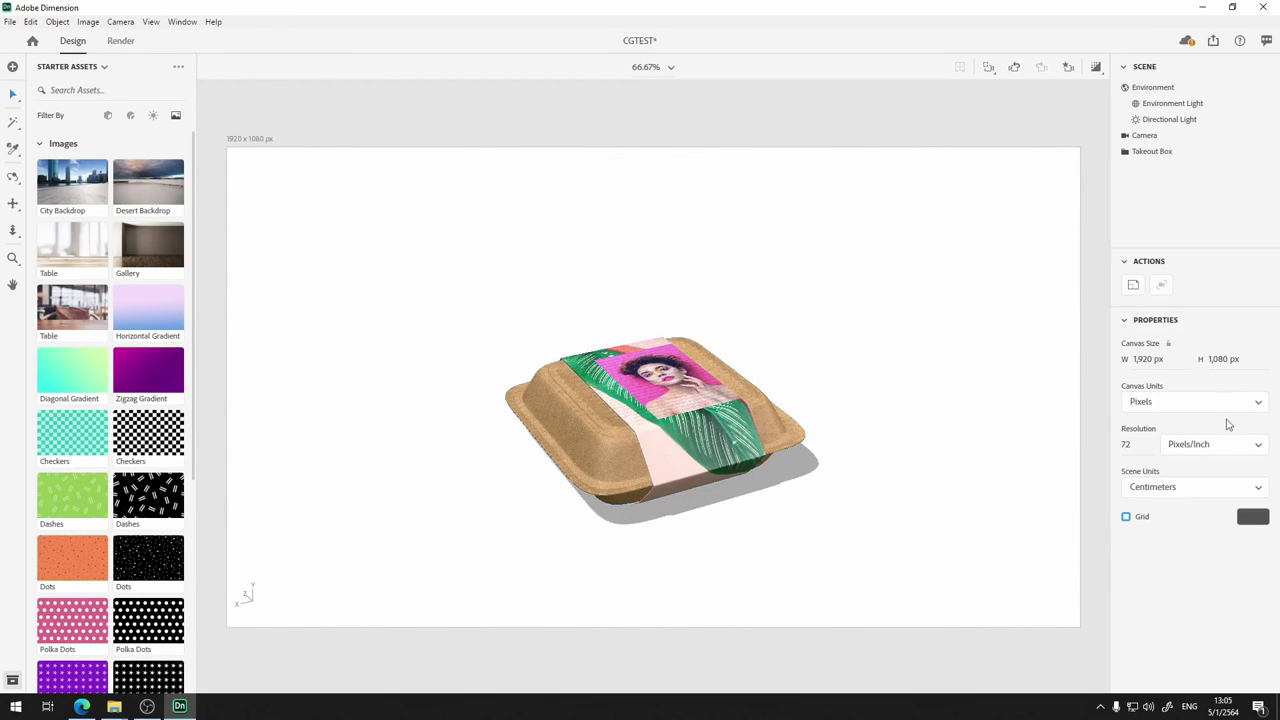
Set the environment's background color to light pink, RGB 255, 199, 199
click(1162, 90)
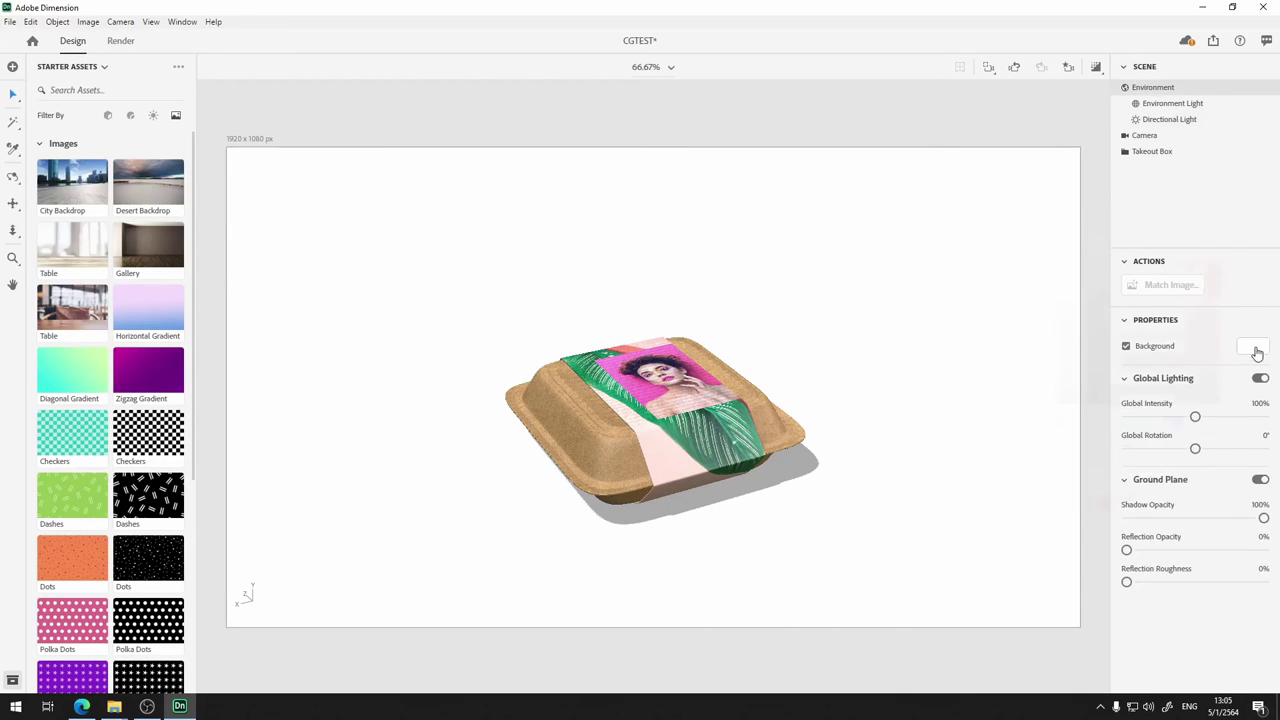
click(1252, 347)
click(1121, 260)
drag(1123, 260, 1094, 235)
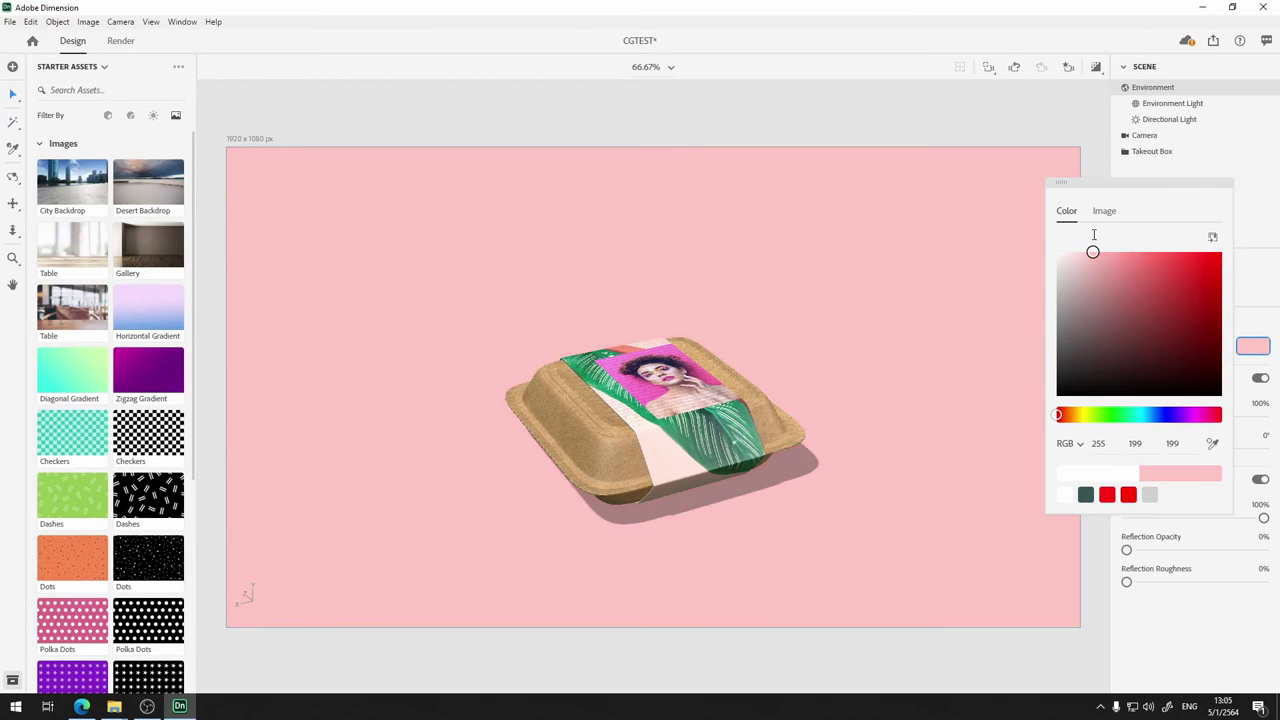
click(1268, 275)
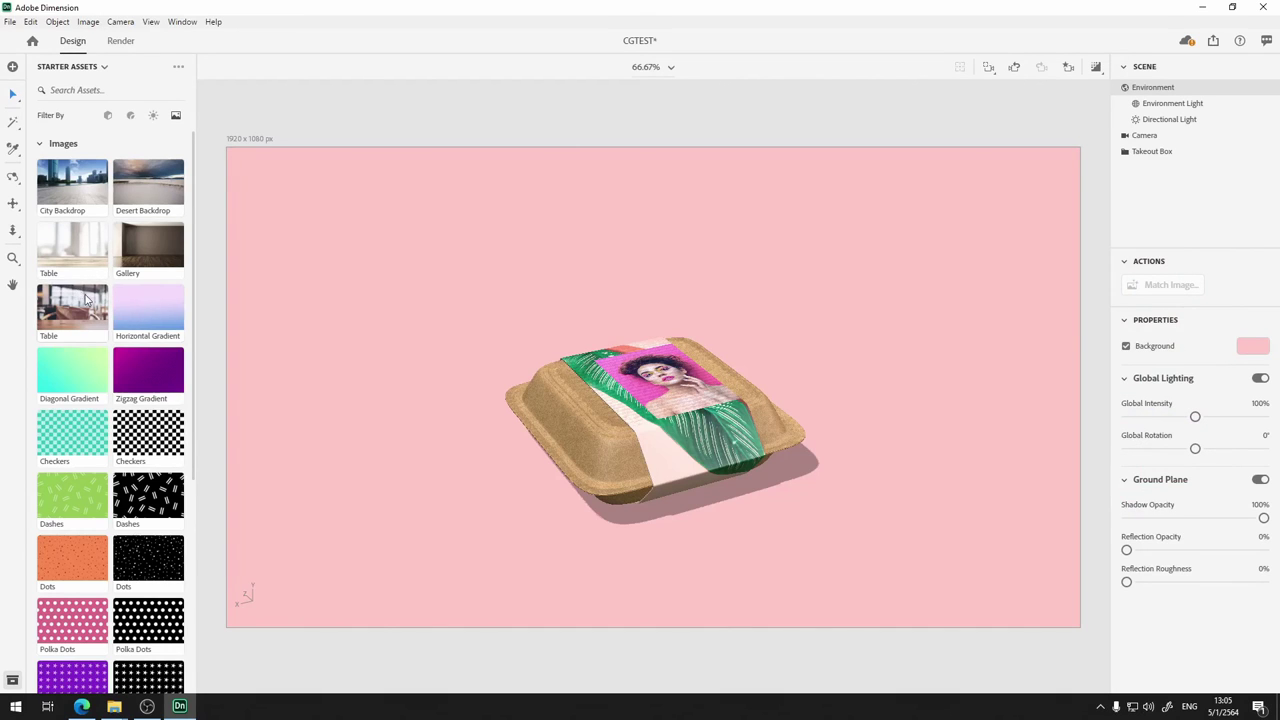
Apply the café Table image as the background and match the canvas to its aspect ratio, with multiple lights and matched camera perspective
click(86, 298)
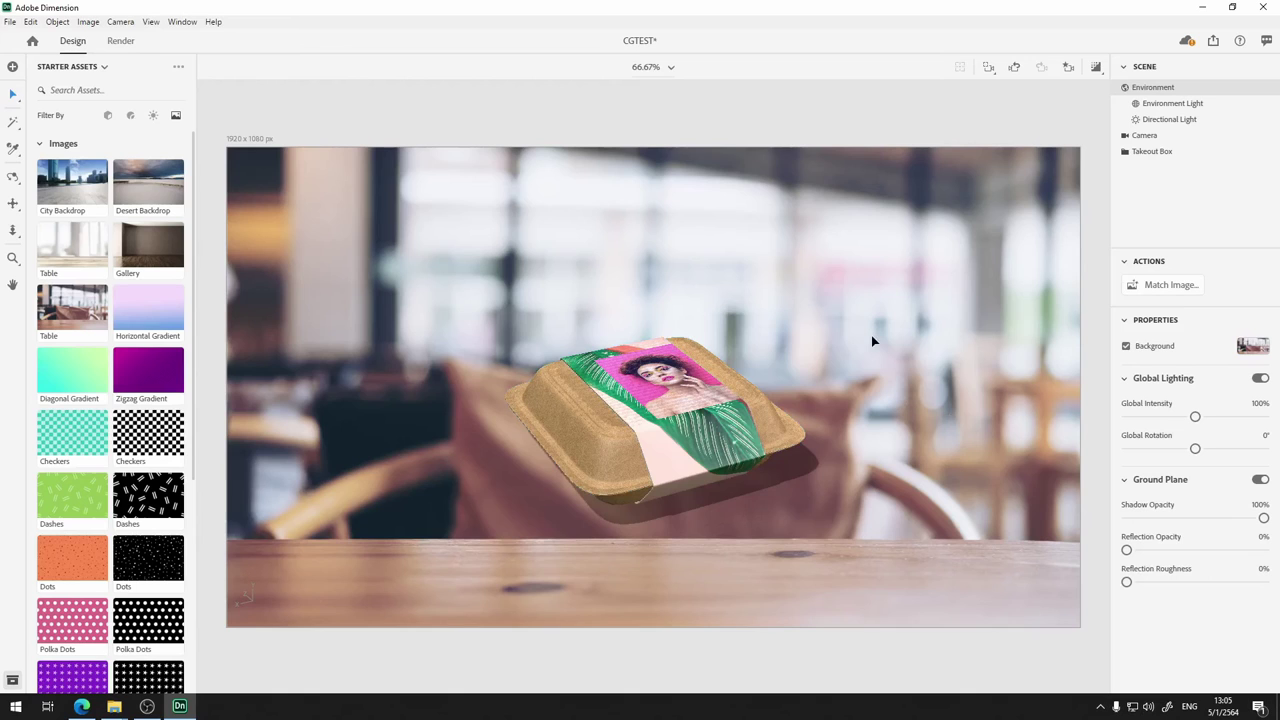
click(1187, 288)
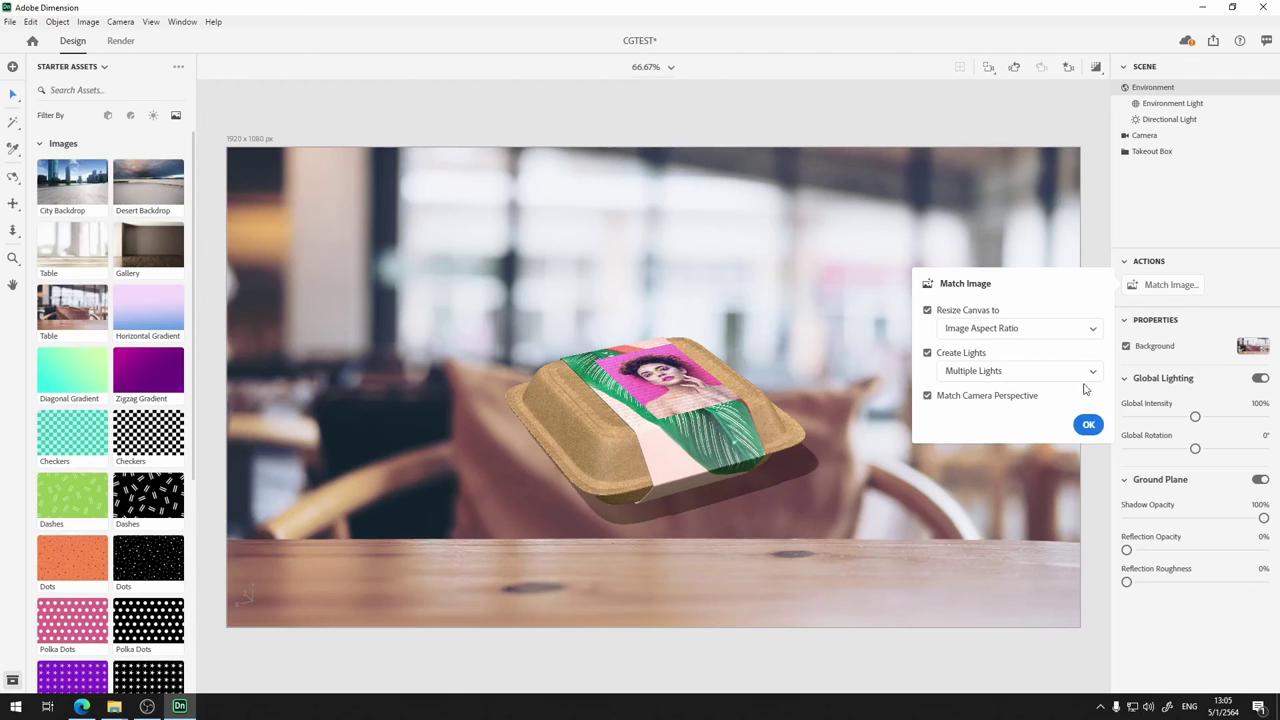
click(1089, 426)
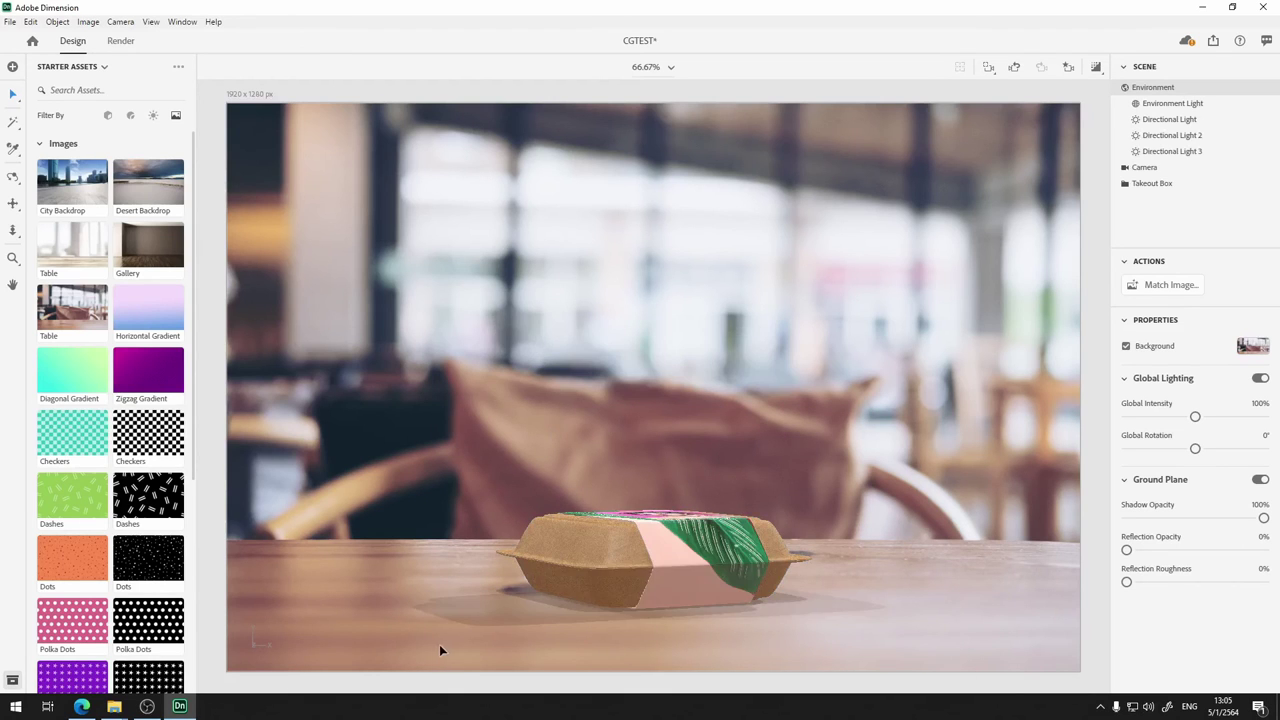
Preview the rendered takeout box on the table, and set the global rotation to -65° and global intensity to 110%
click(1096, 68)
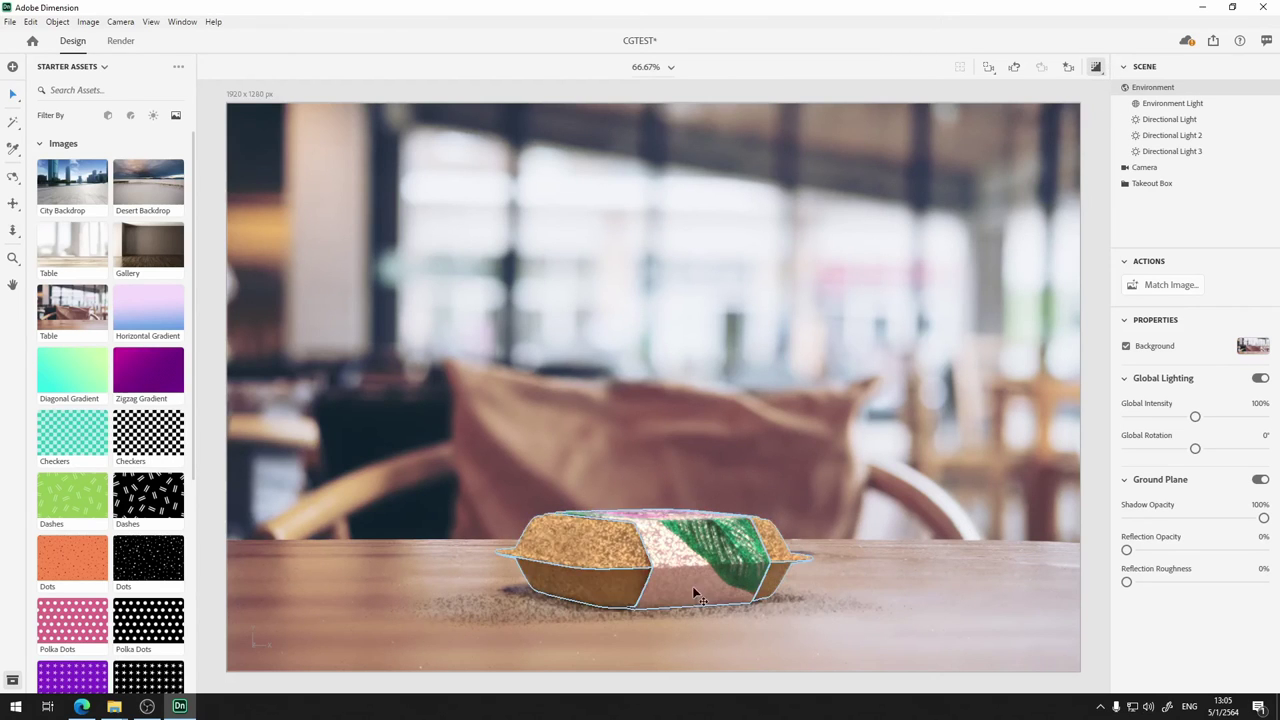
click(1097, 68)
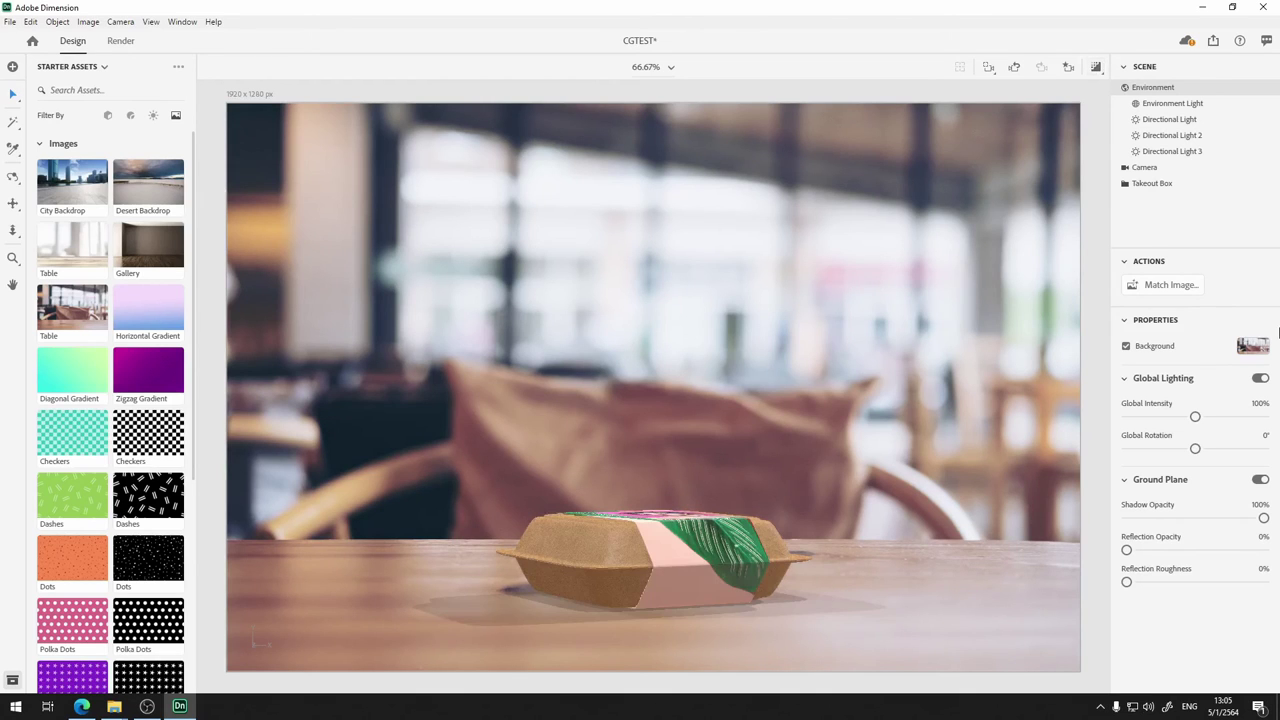
mouse_move(1195, 448)
mouse_down()
mouse_move(1236, 449)
mouse_move(1152, 456)
mouse_move(1172, 452)
mouse_up()
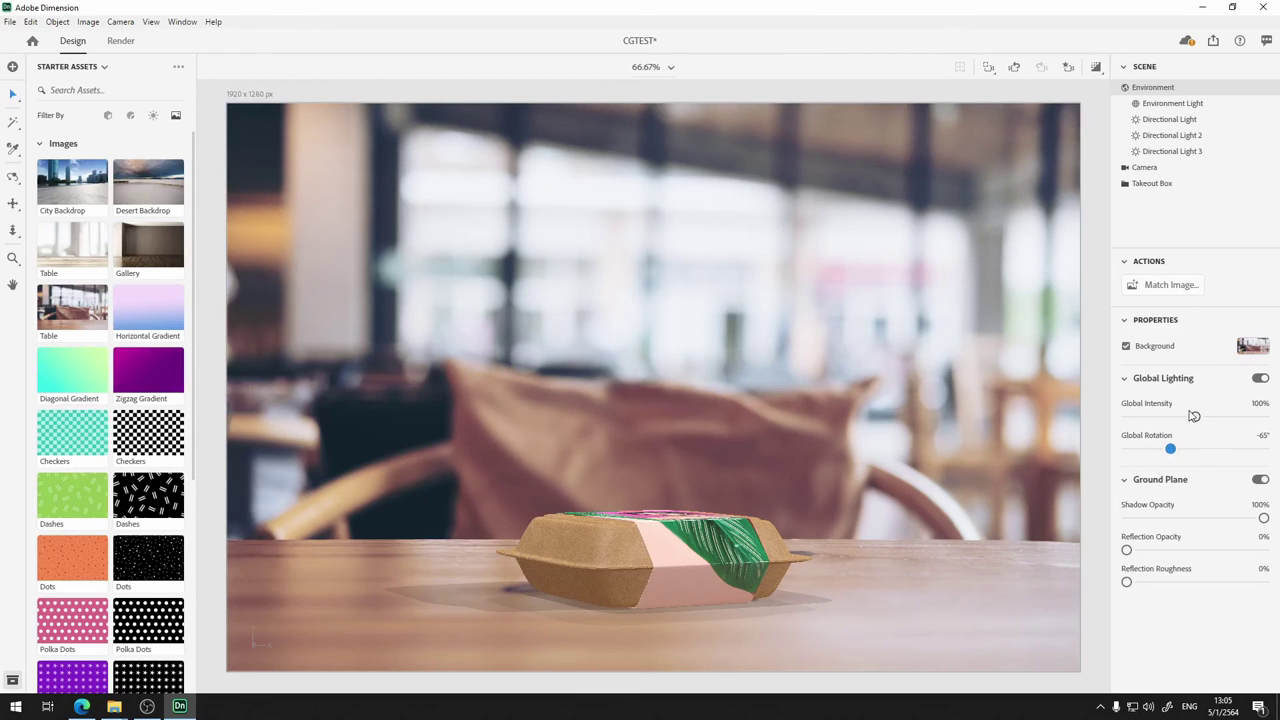
mouse_move(1196, 420)
mouse_down()
mouse_move(1222, 421)
mouse_move(1201, 420)
mouse_up()
Try the Horizontal Gradient, black Dots and black Stripes images as backgrounds with the takeout box seen from above
drag(147, 305, 645, 239)
middle_drag(803, 331, 829, 466)
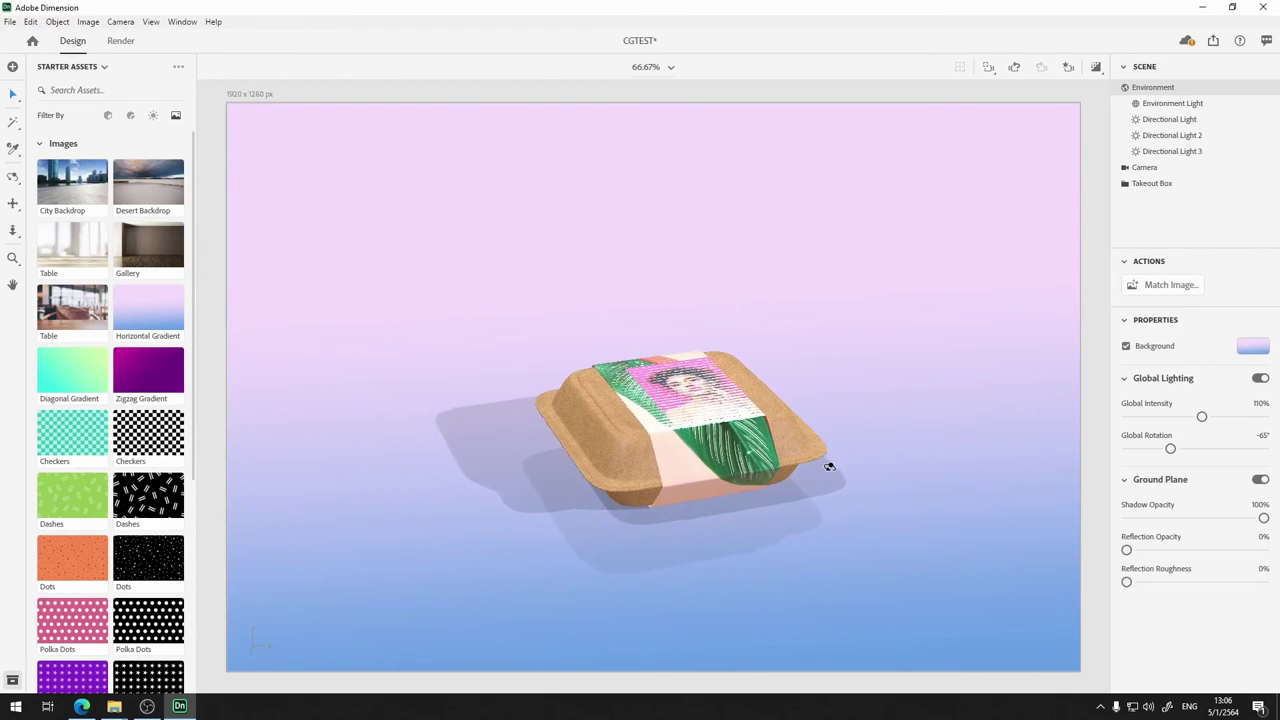
click(160, 573)
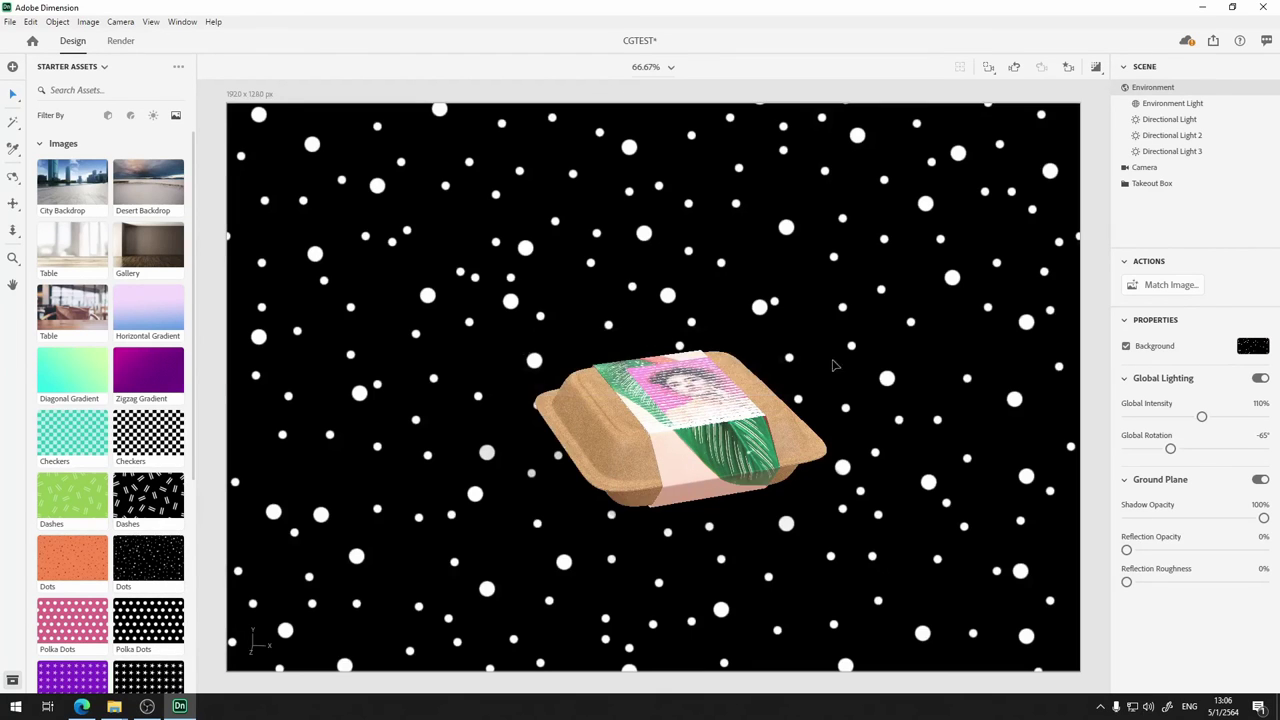
middle_drag(754, 561, 750, 536)
scroll(47, 655, down, 4)
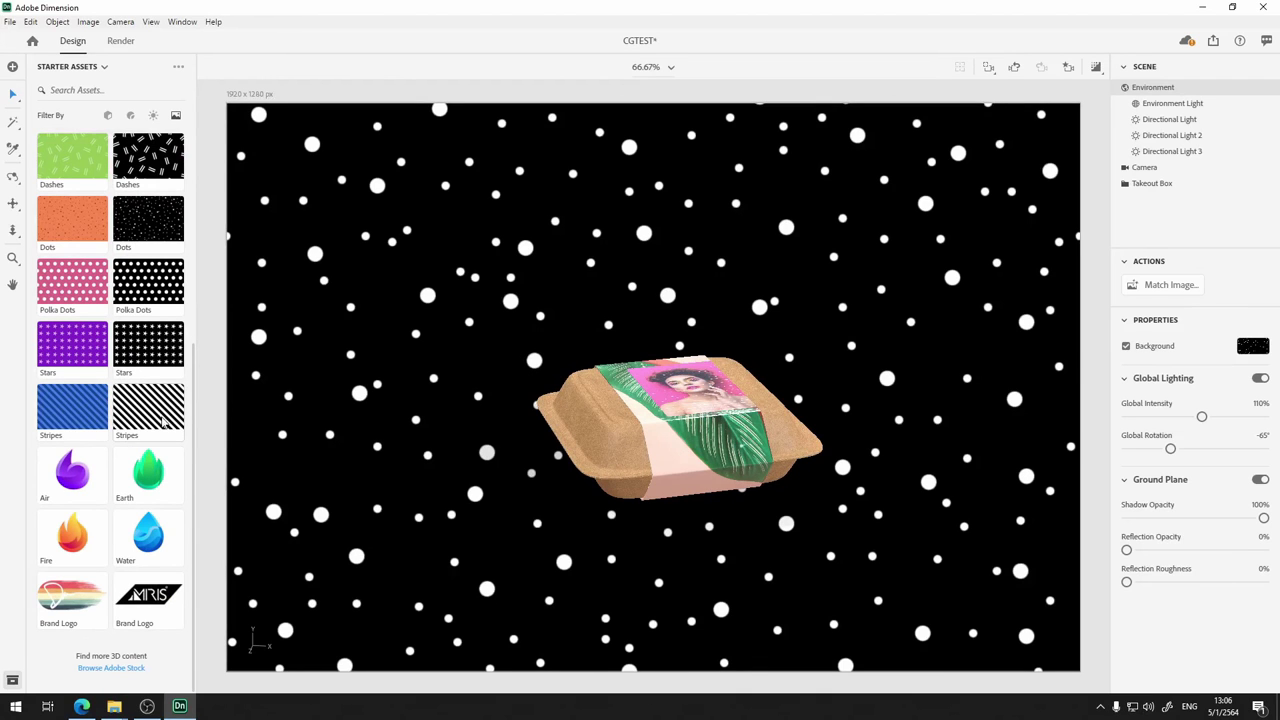
click(163, 422)
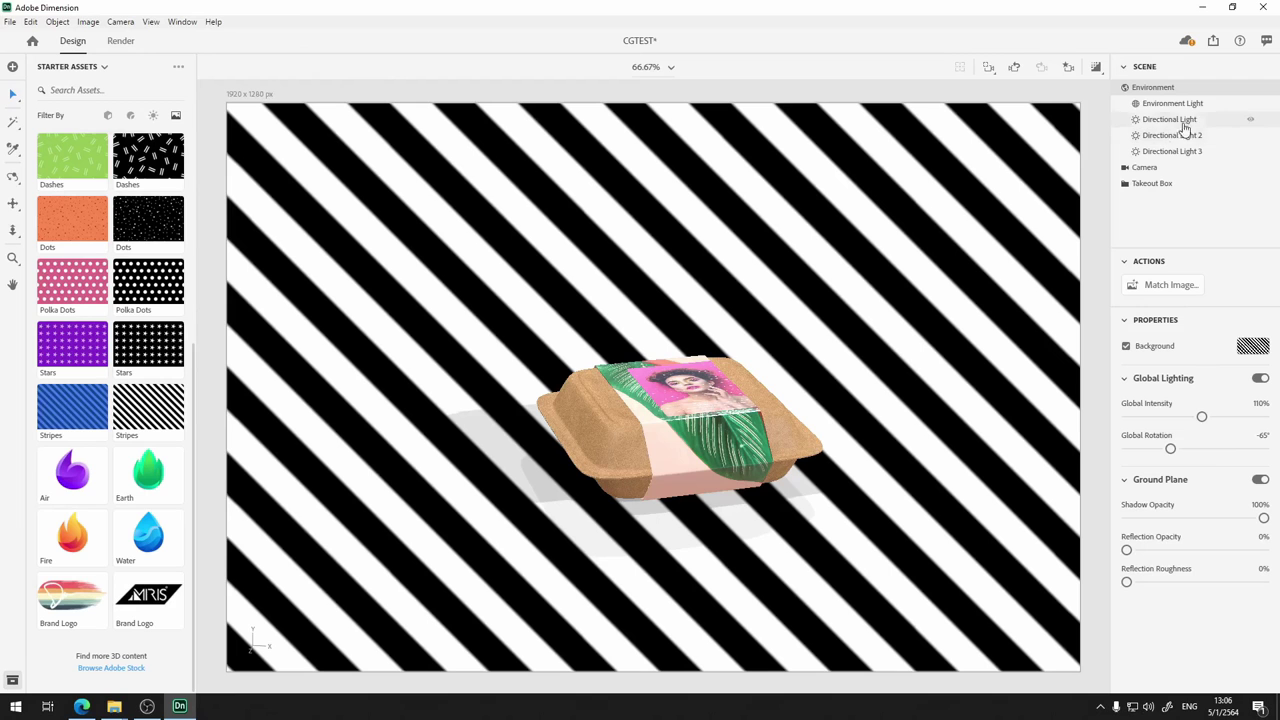
Replace the striped background with the Diagonal Gradient image
click(1255, 350)
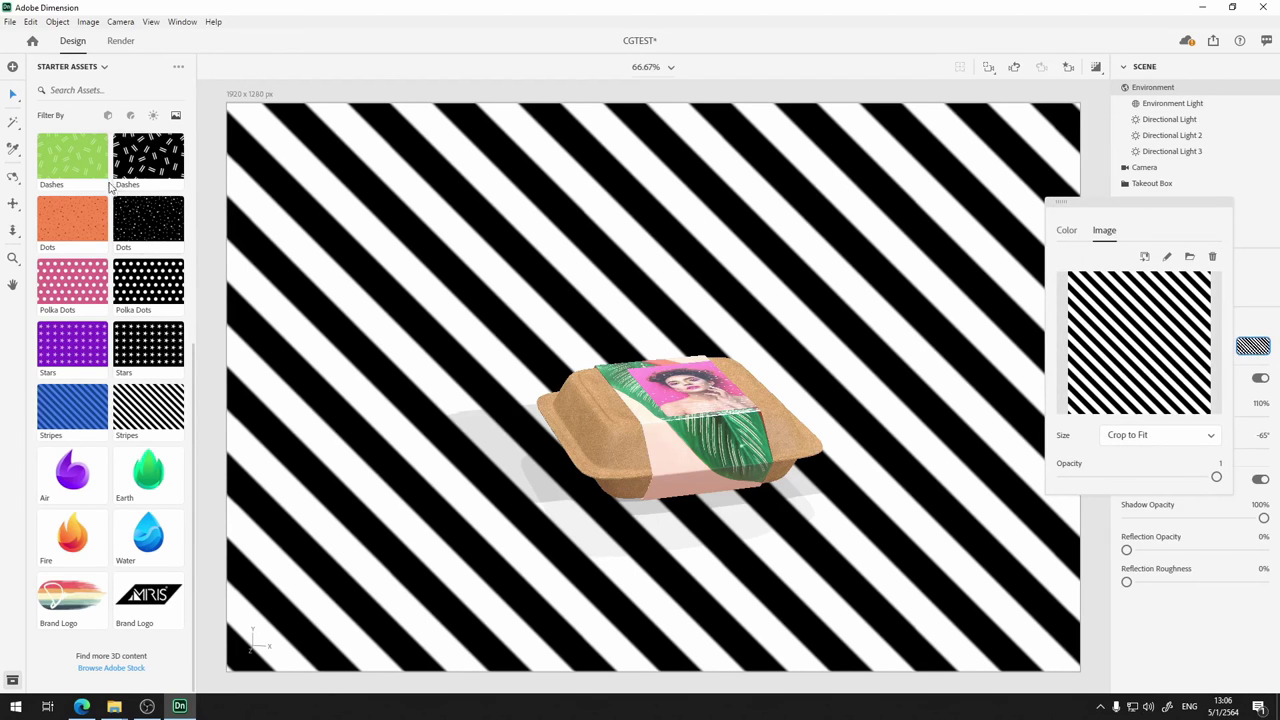
scroll(92, 372, up, 4)
click(92, 372)
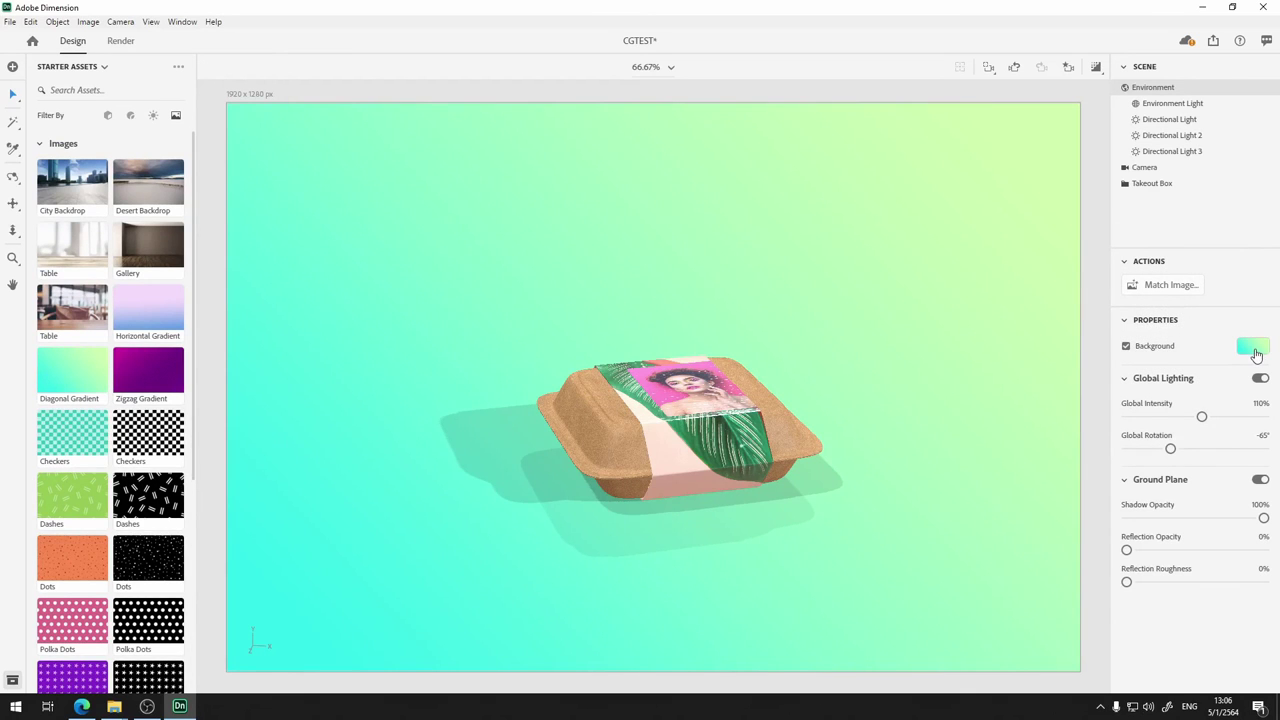
Replace the gradient background with the purple sunset lake photo from the desktop's New folder
click(1254, 348)
click(1189, 257)
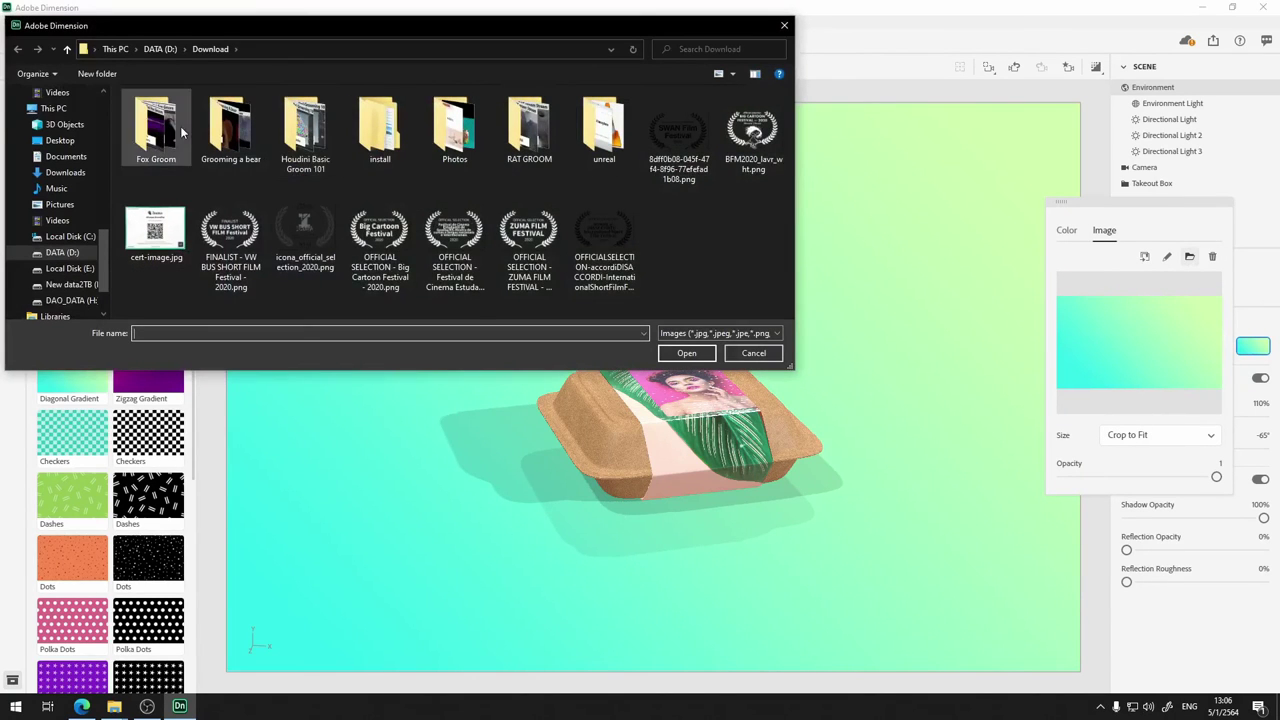
scroll(74, 128, up, 6)
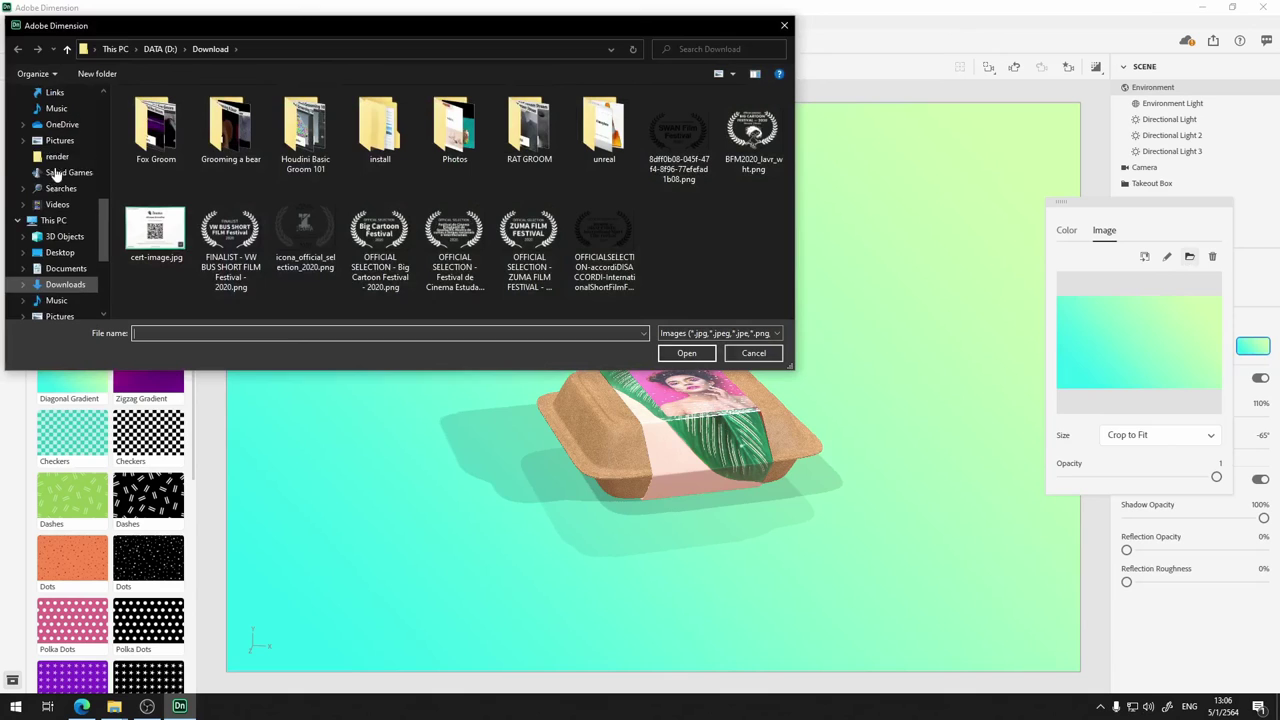
scroll(72, 128, up, 5)
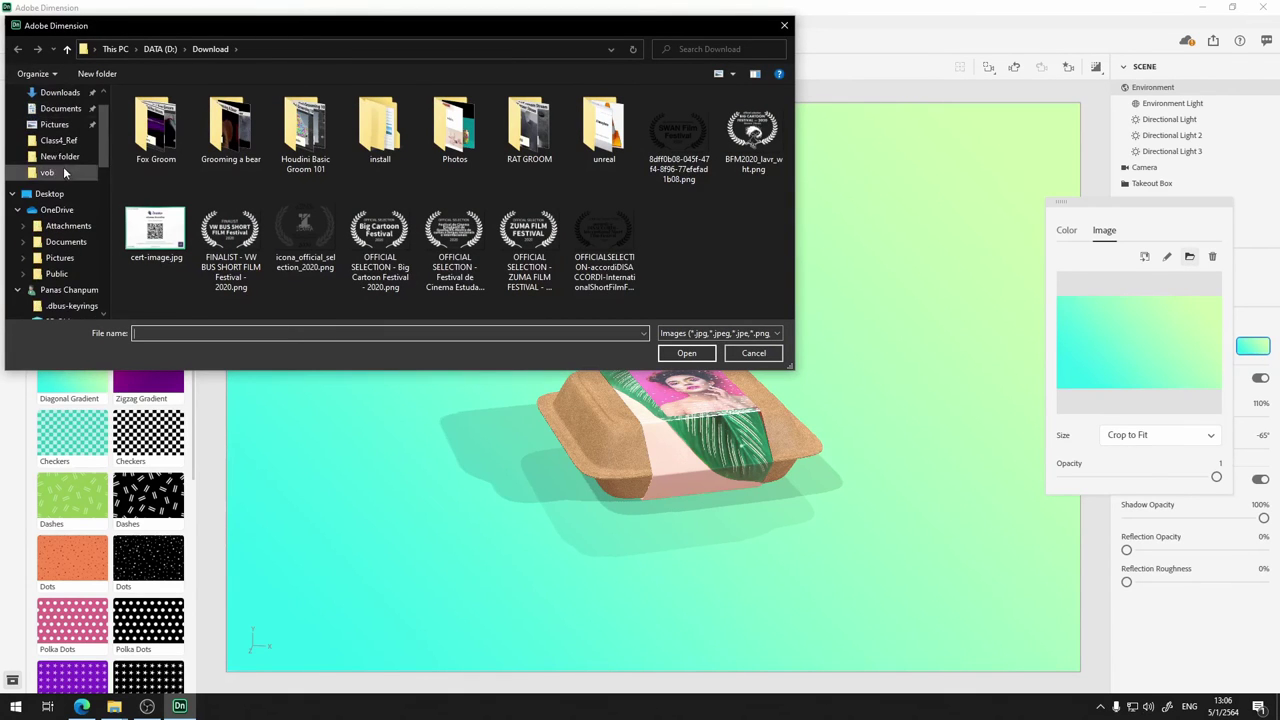
click(60, 156)
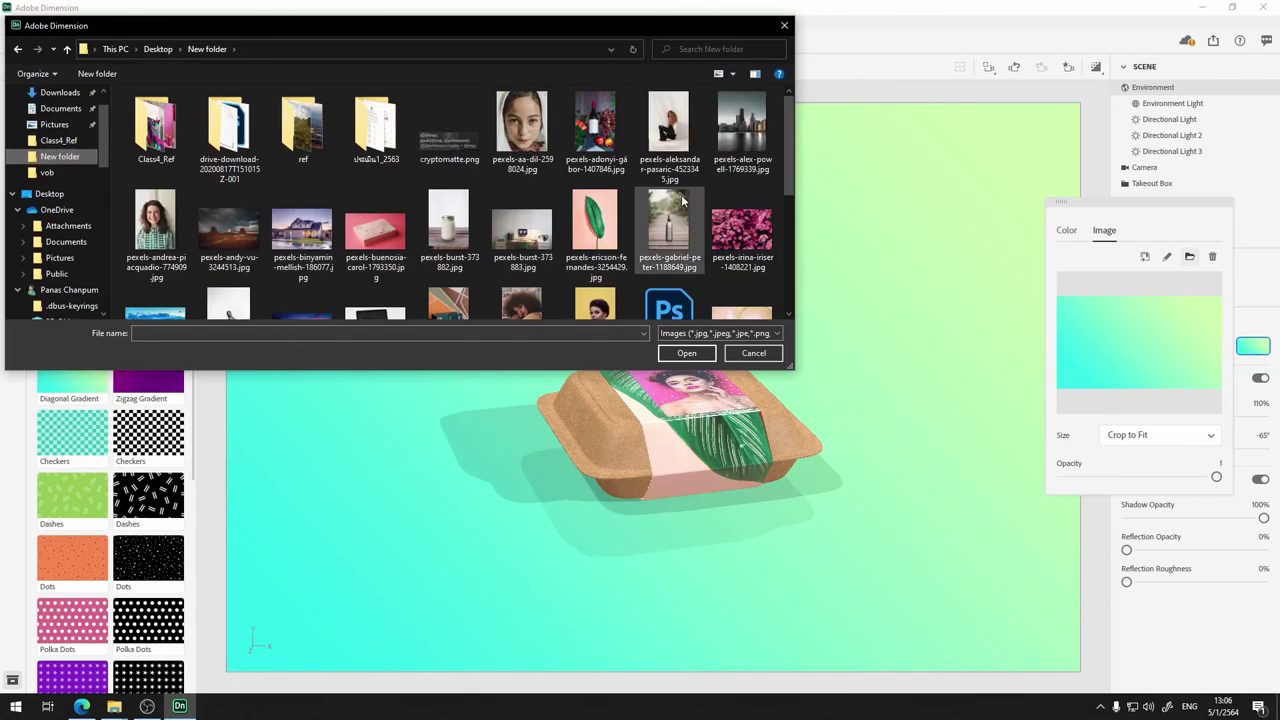
scroll(725, 244, down, 5)
scroll(718, 237, up, 1)
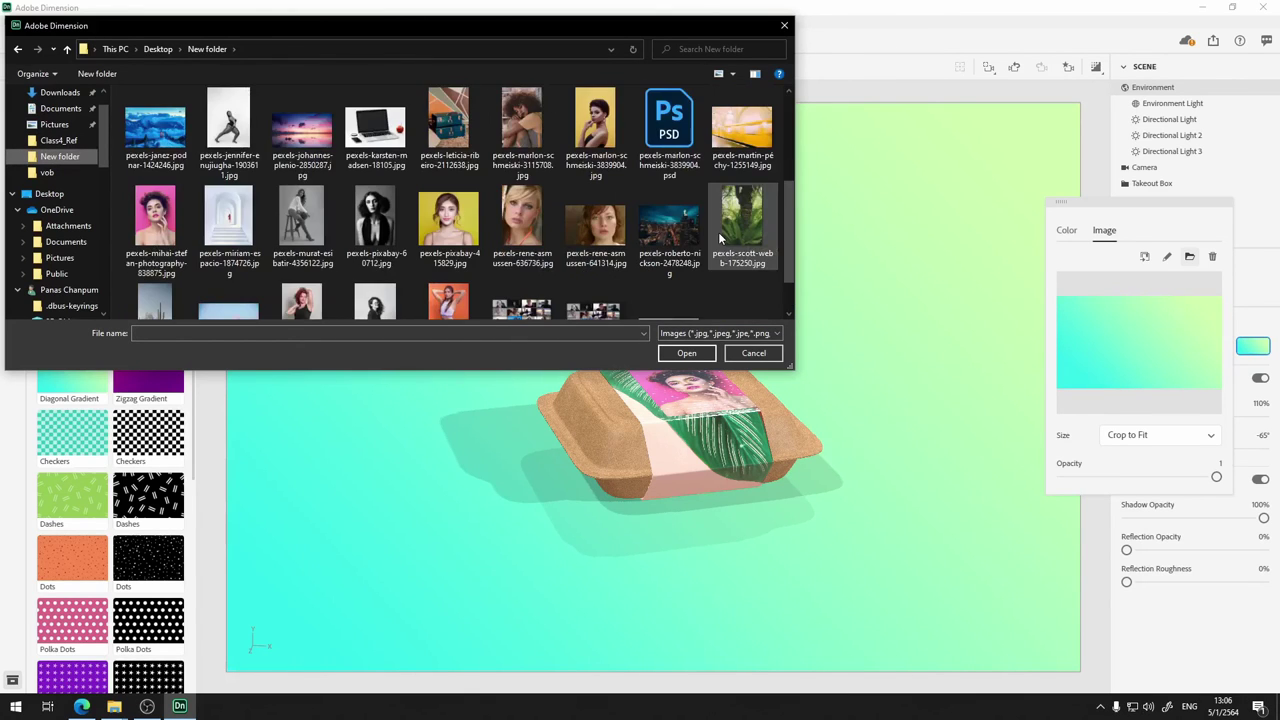
click(303, 143)
click(687, 354)
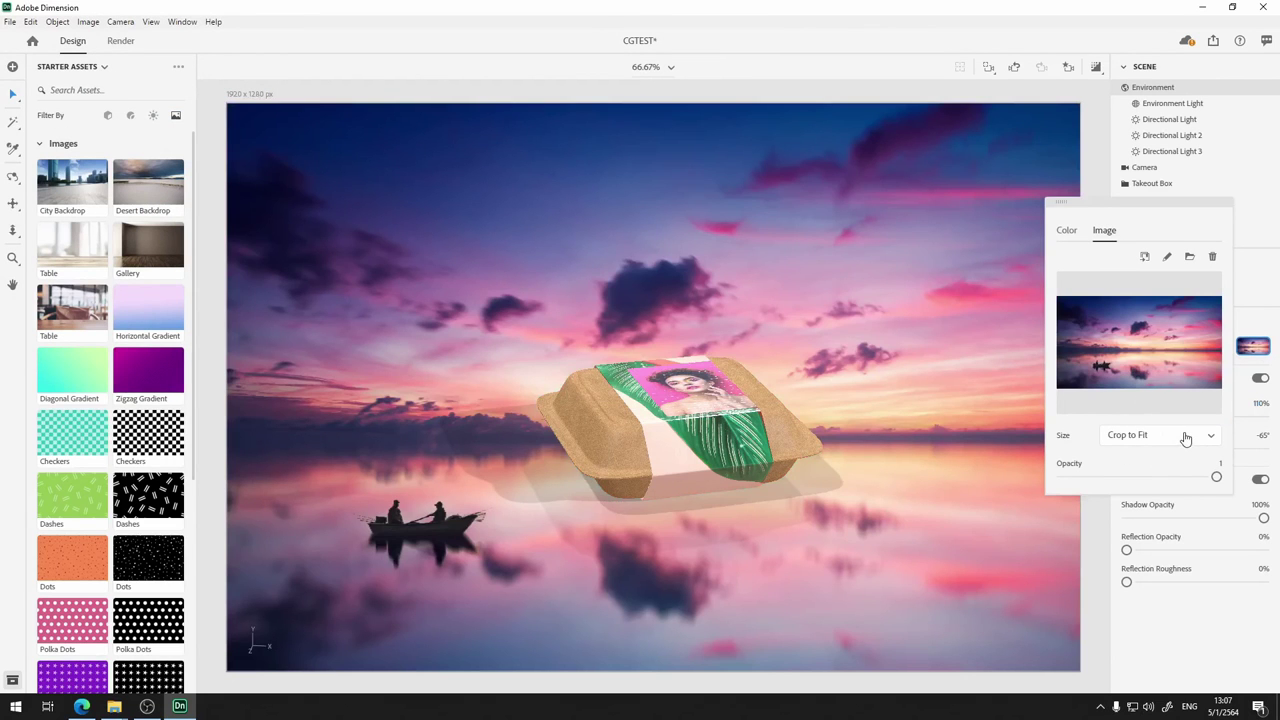
Compare the Scale to Fit, Original Size and Crop to Fit sizing options on the background image, ending with Crop to Fit
click(1186, 437)
click(1162, 463)
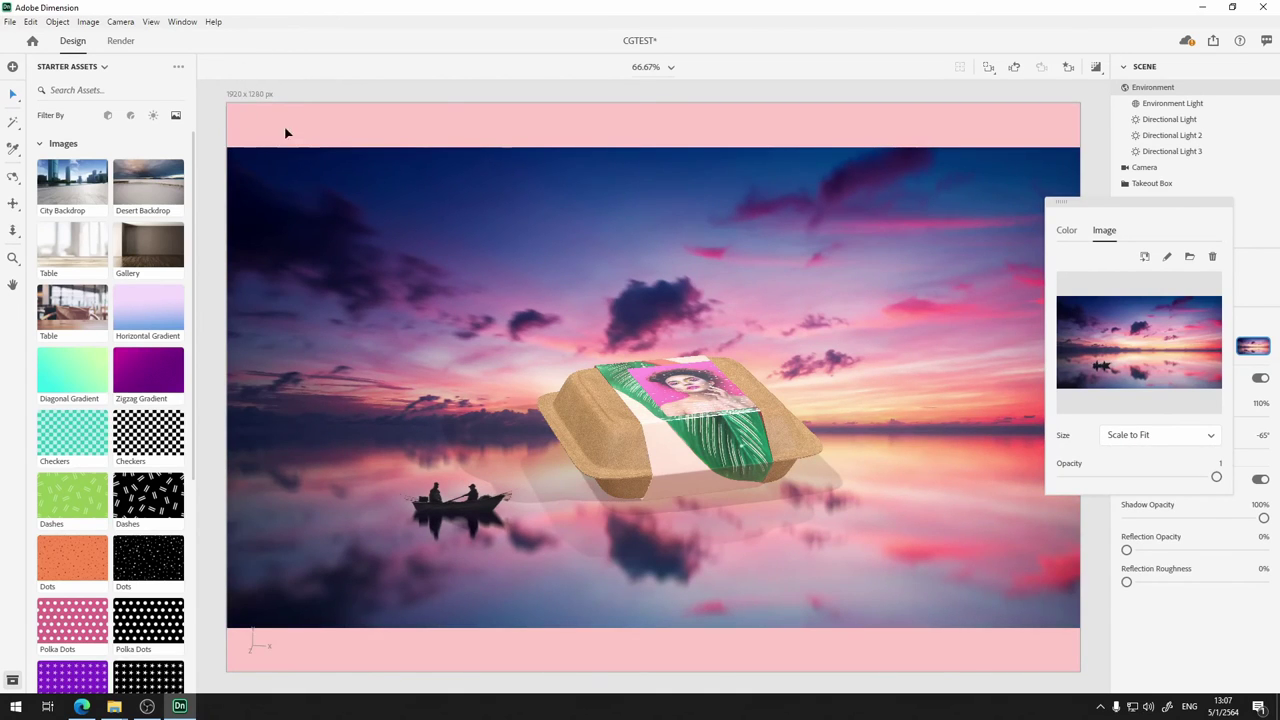
click(1162, 436)
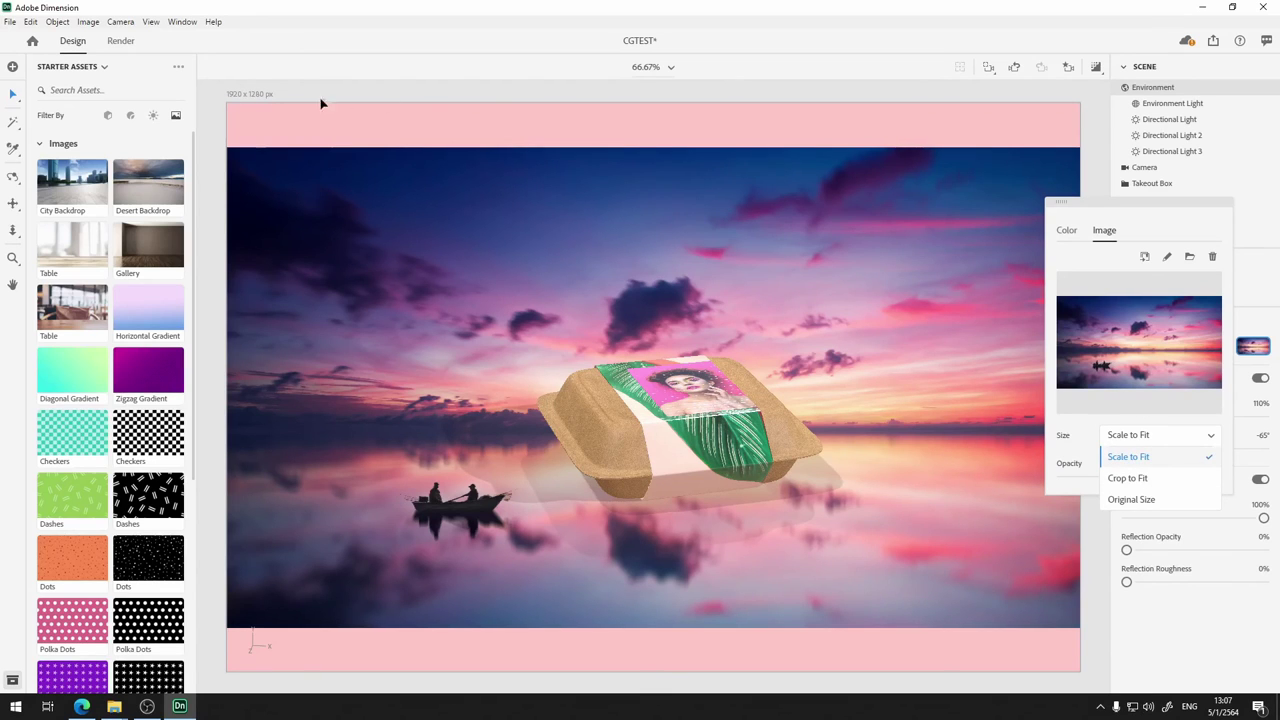
click(1162, 479)
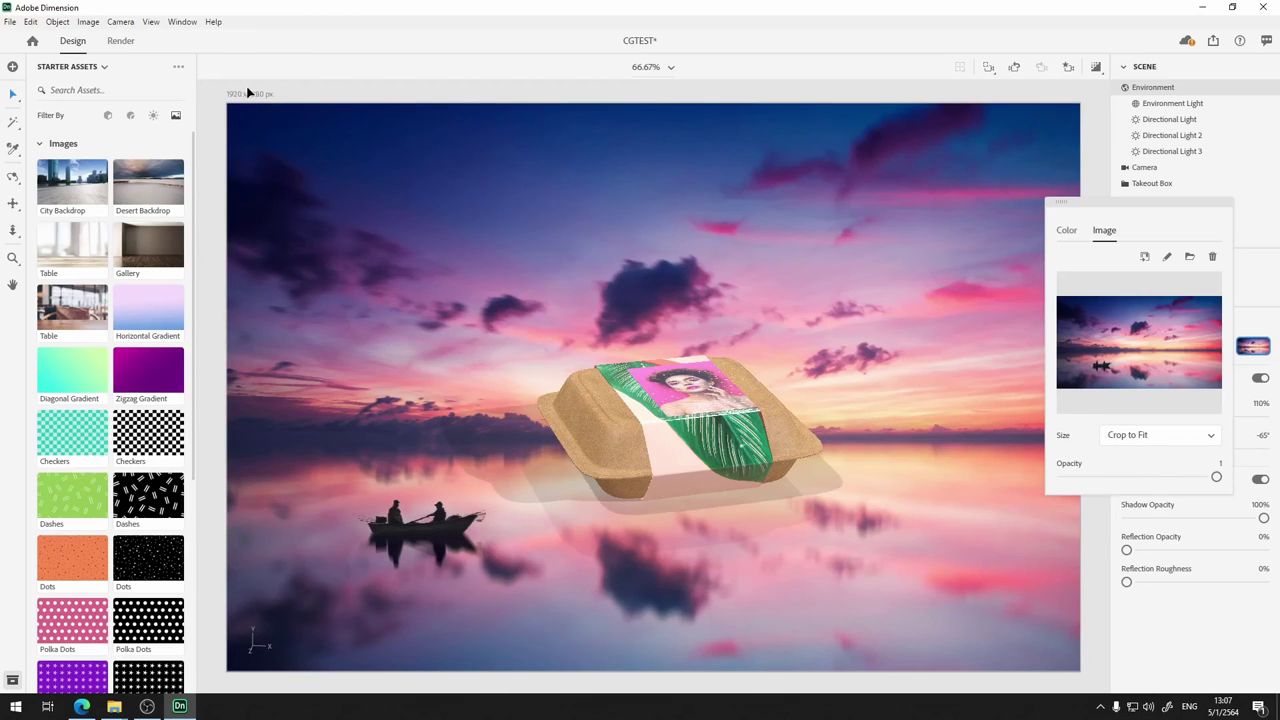
click(1188, 432)
click(1175, 458)
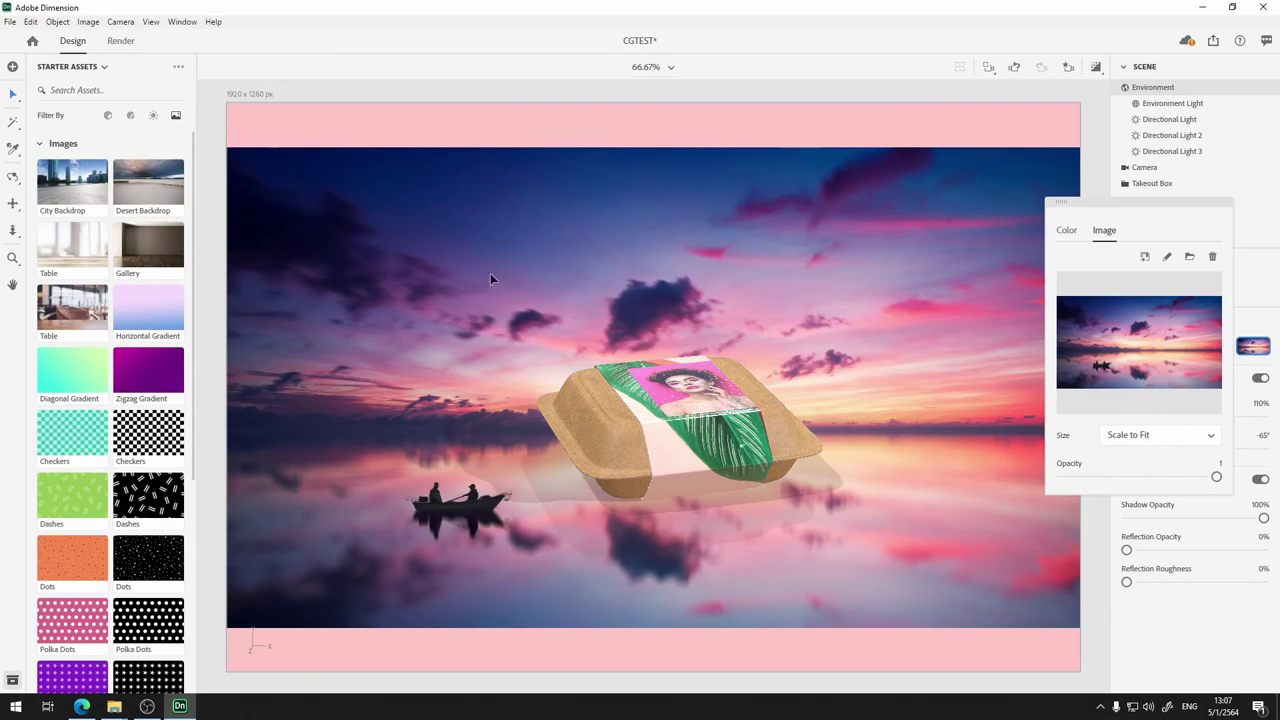
click(1163, 444)
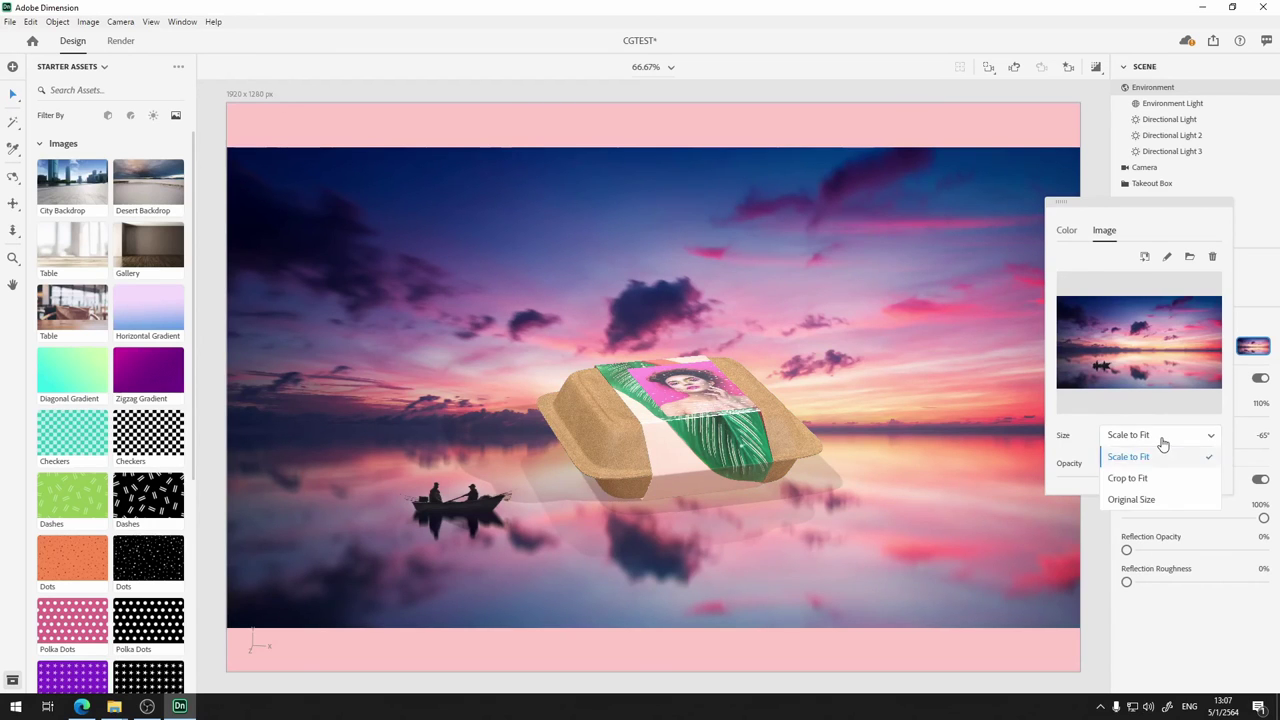
click(1140, 500)
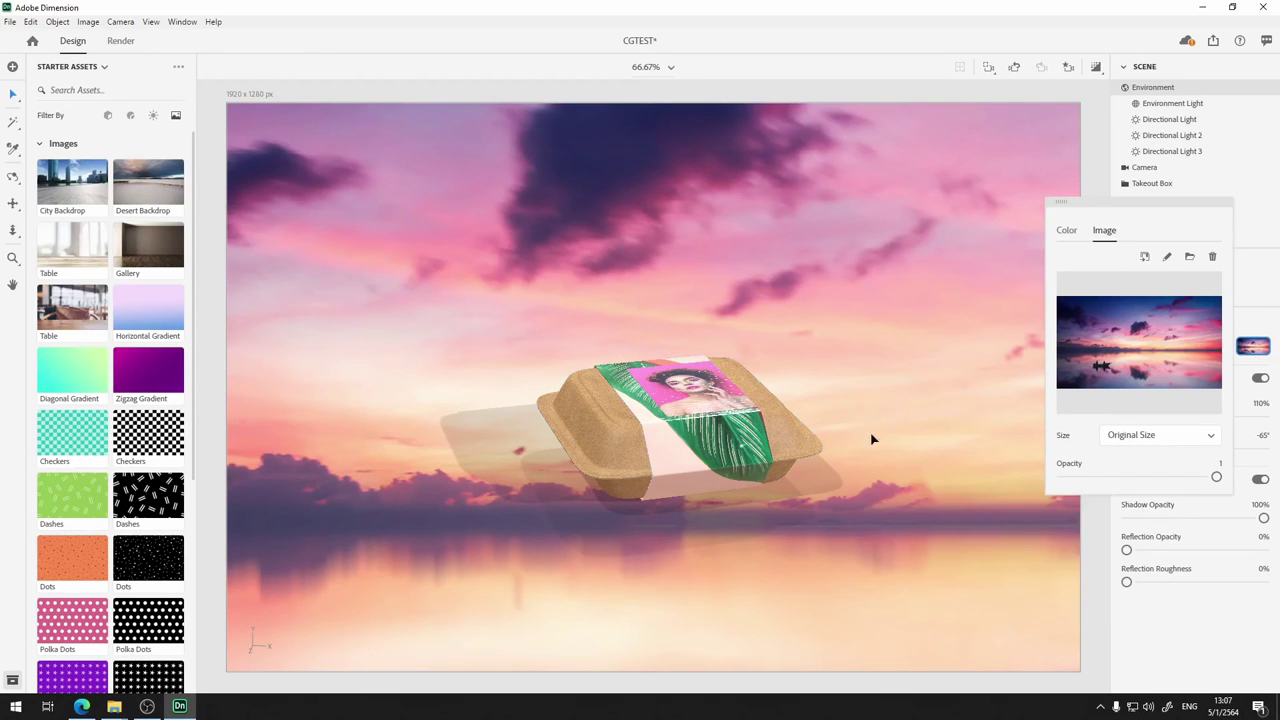
click(1140, 436)
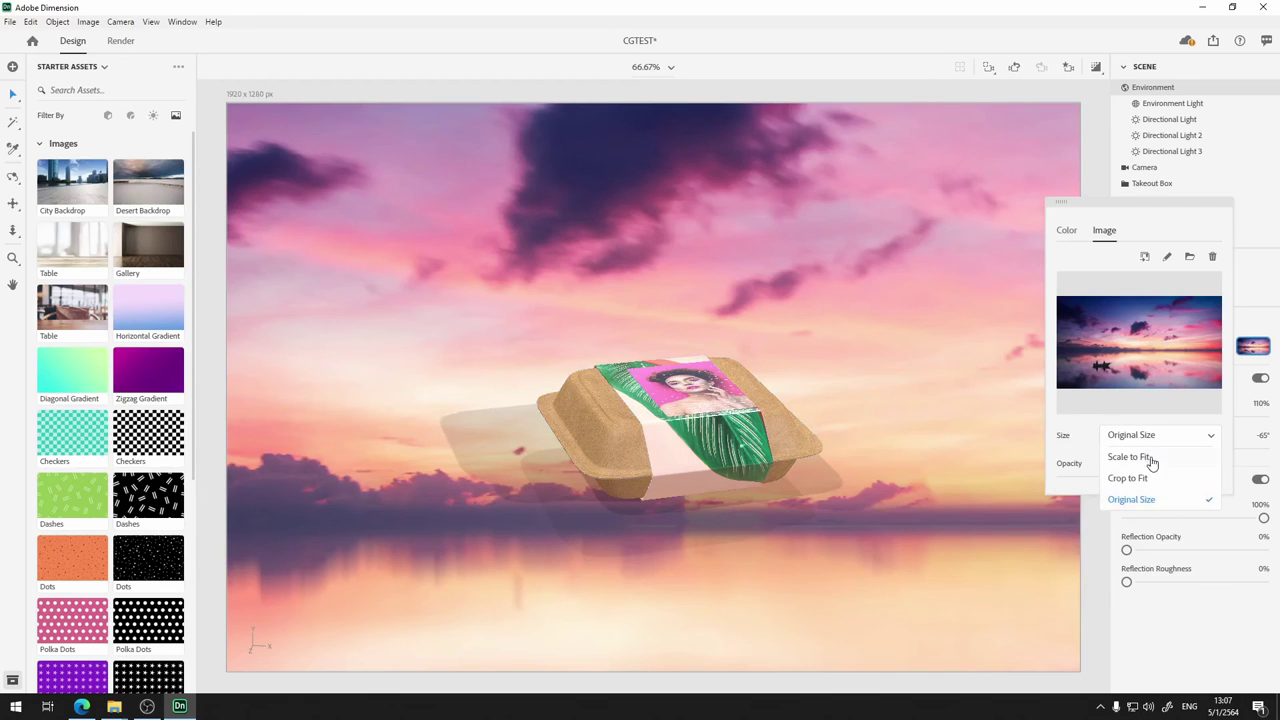
click(1150, 460)
click(1155, 442)
click(1155, 482)
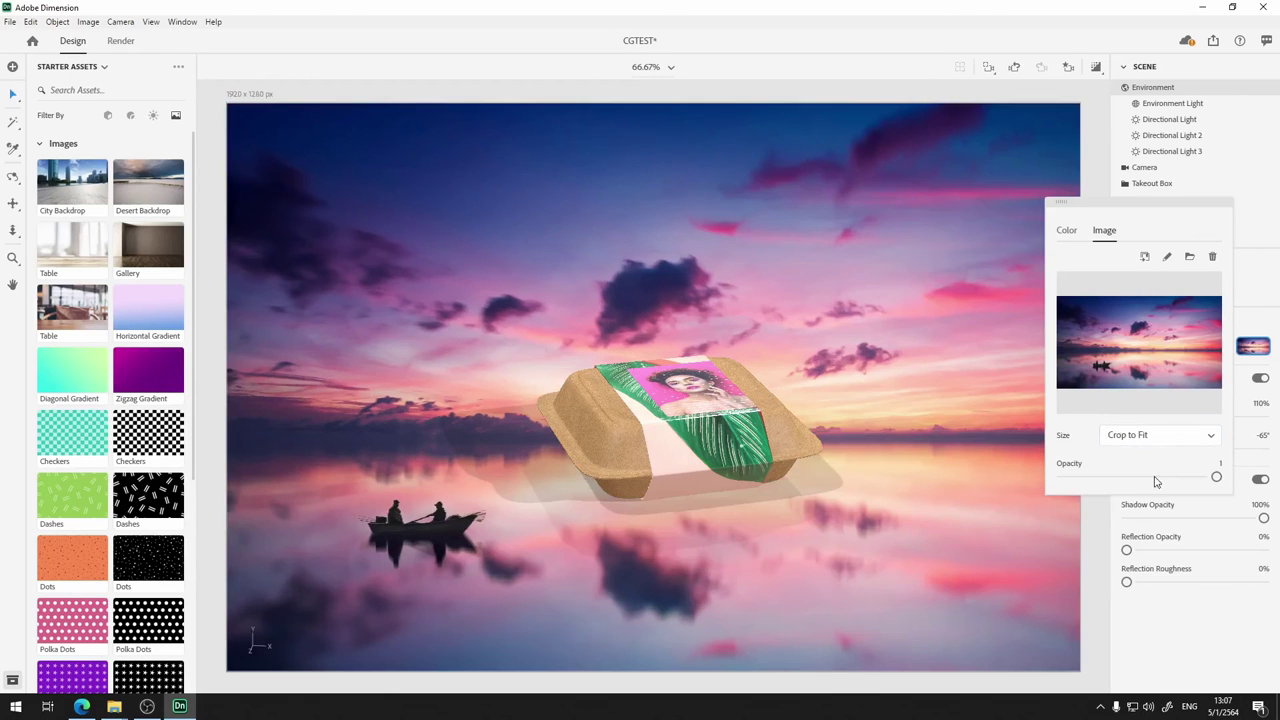
Set the canvas height to 1080 px and lower the camera to a near side-on view of the takeout box
click(706, 96)
click(1224, 358)
text(1,0)
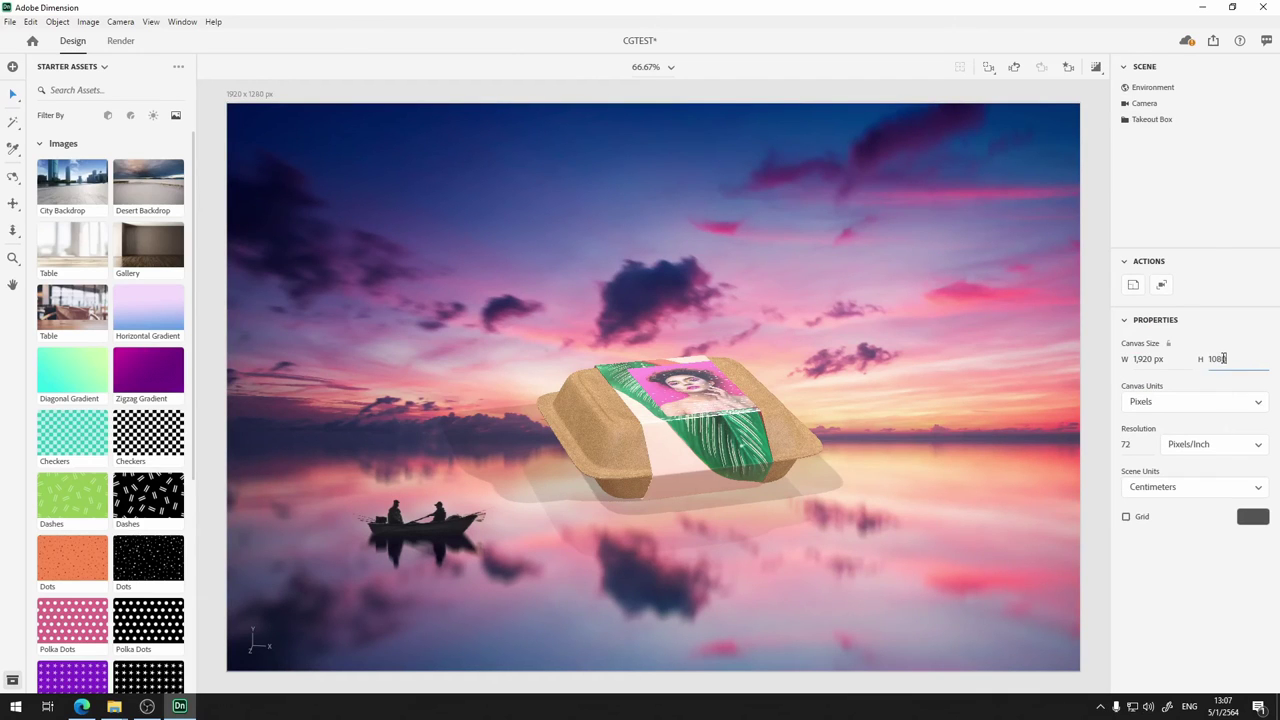
text(80)
key(Return)
drag(759, 318, 745, 143)
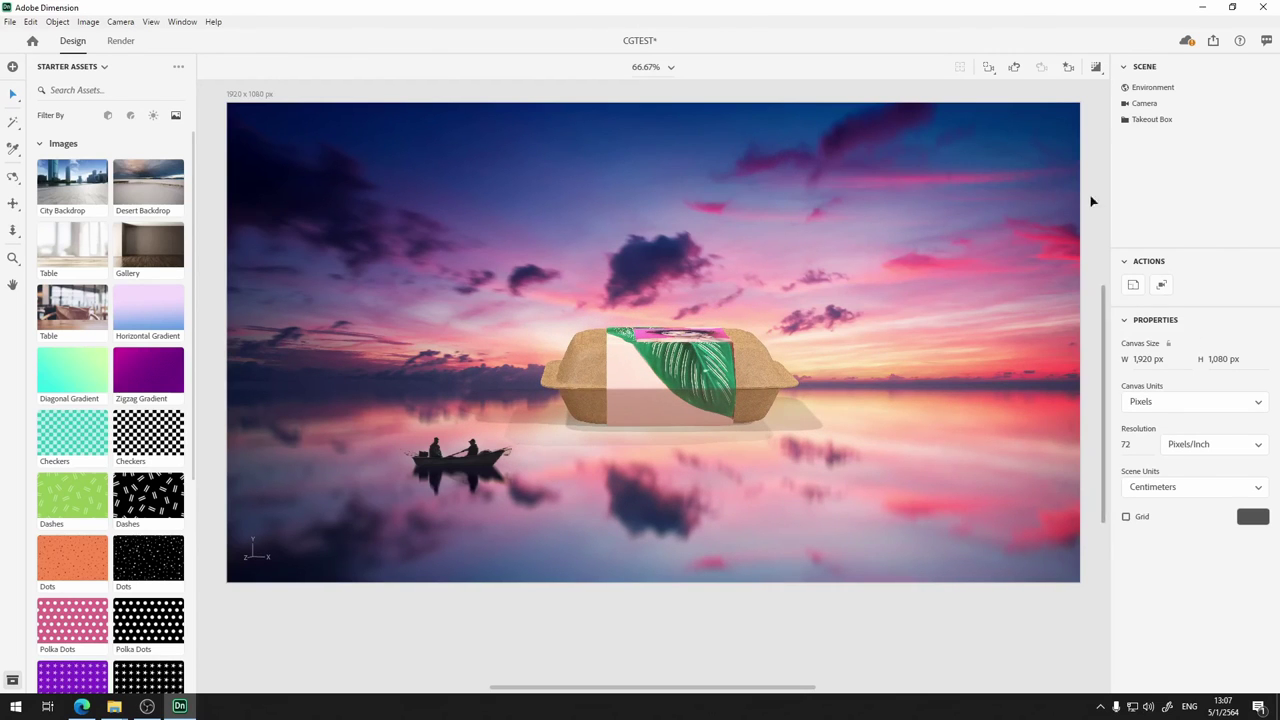
Match the scene to the sunset image, with the canvas at the image aspect ratio, Outdoor Sunlight lights and matched camera perspective
click(1165, 87)
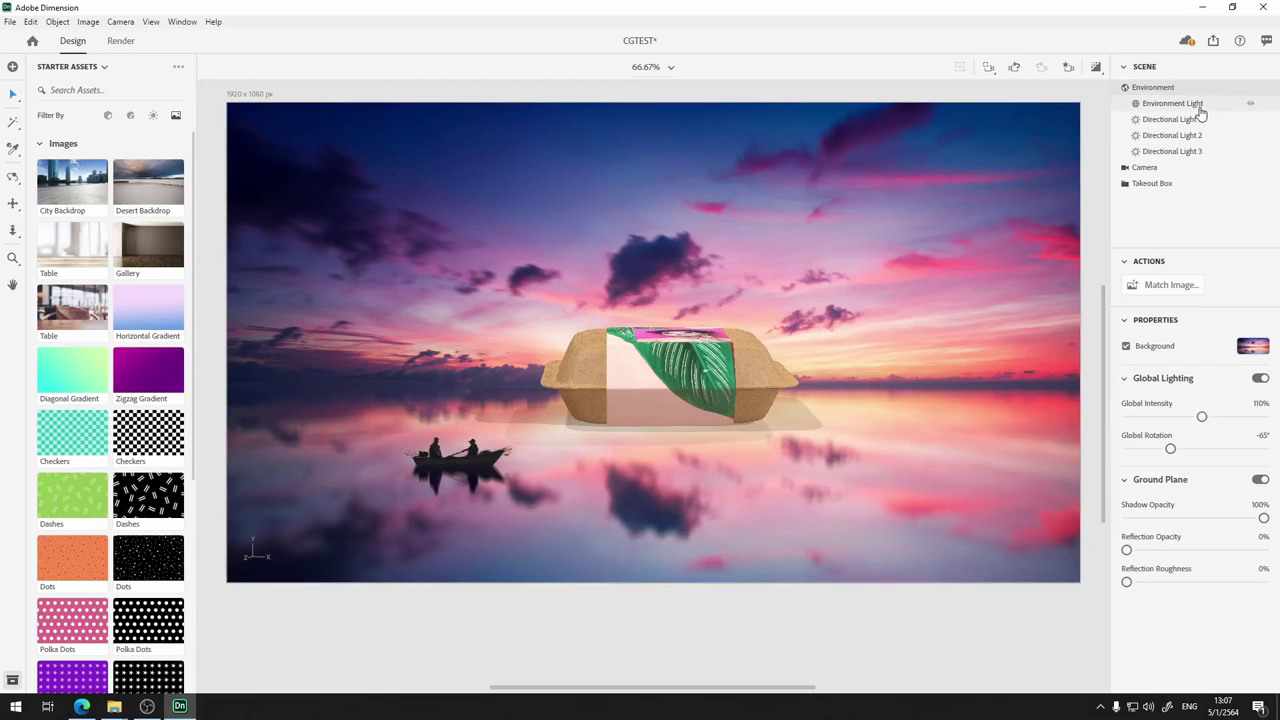
click(1265, 346)
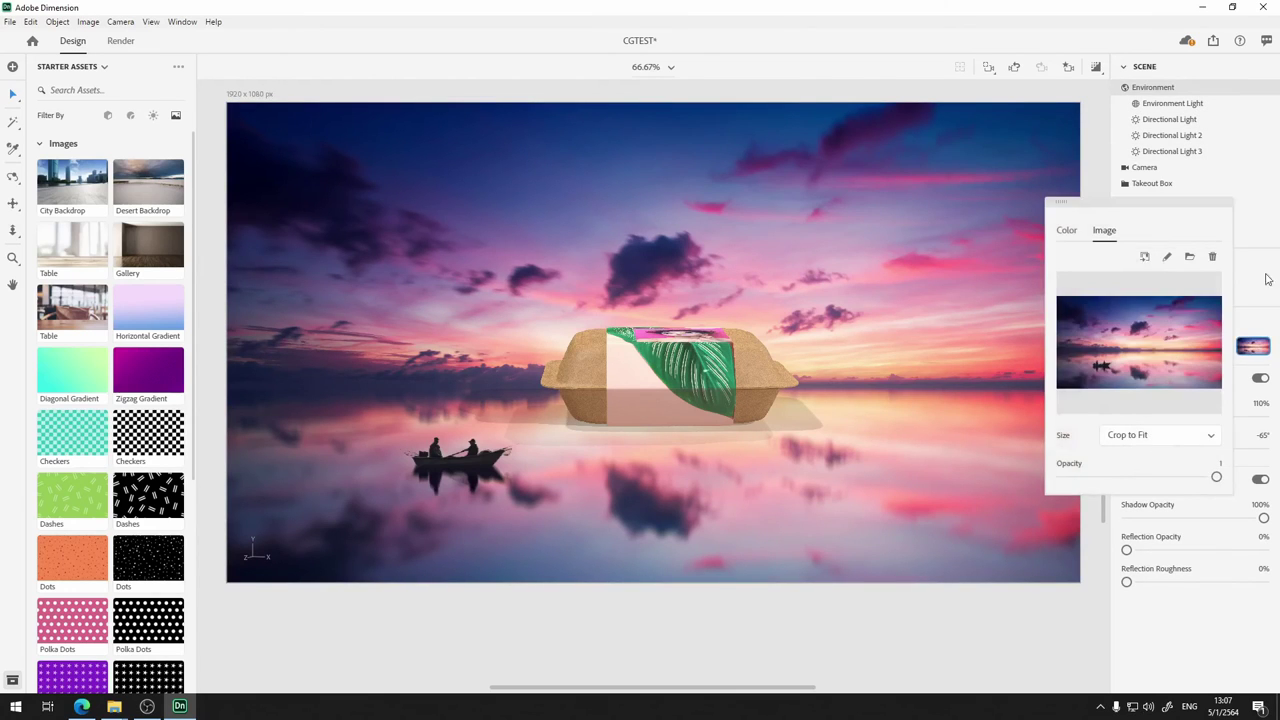
click(1268, 296)
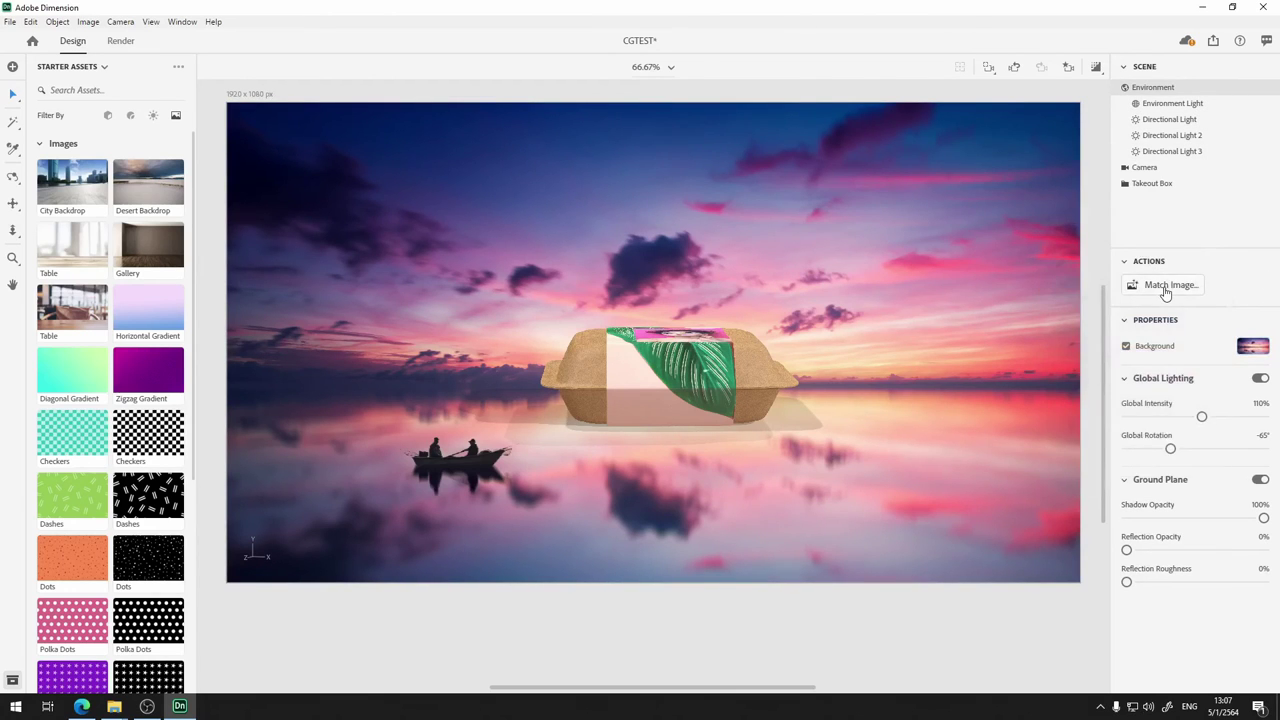
click(1165, 286)
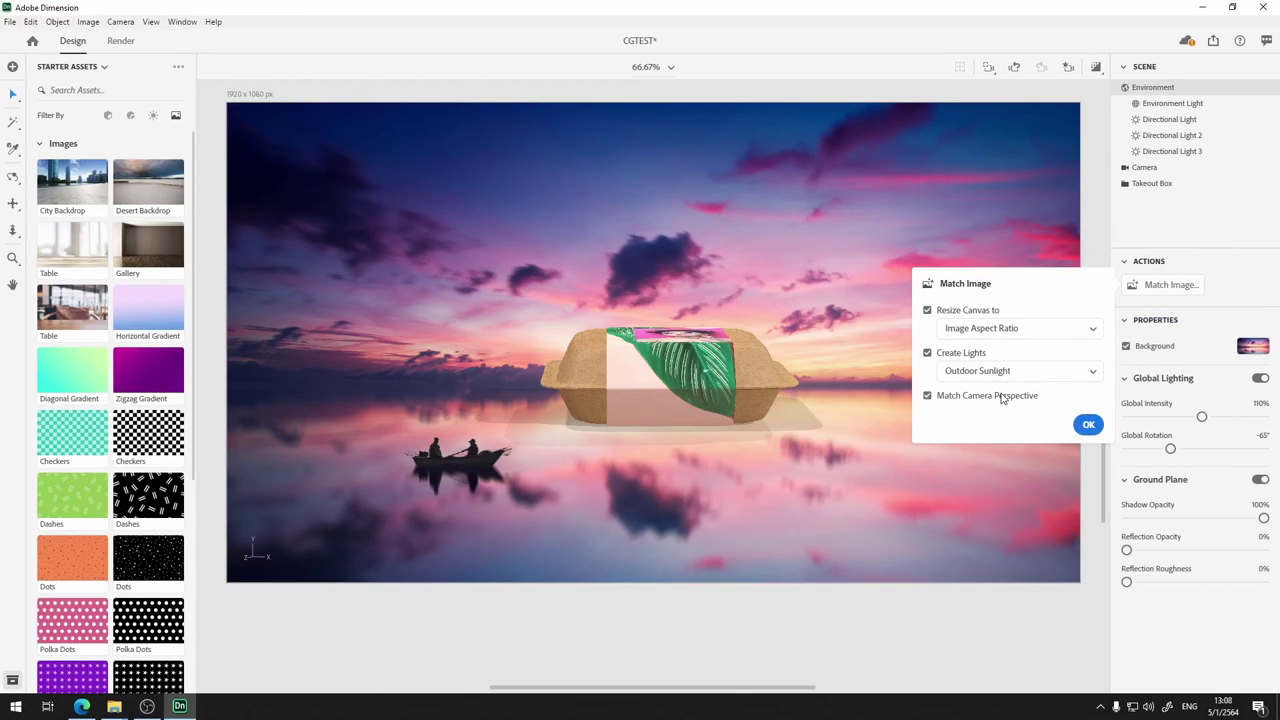
click(1088, 424)
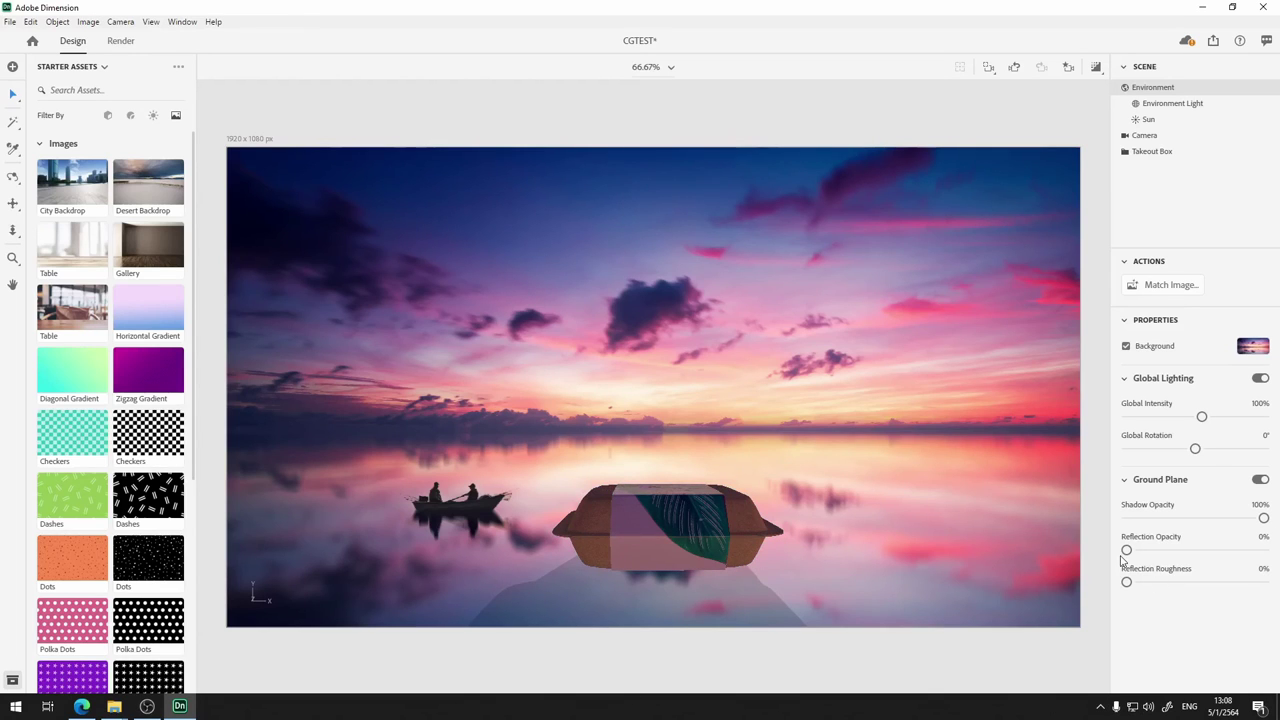
Try the cactus desert photo from the same folder as the background image
mouse_move(1126, 551)
mouse_down()
mouse_move(1173, 551)
mouse_move(1126, 551)
mouse_up()
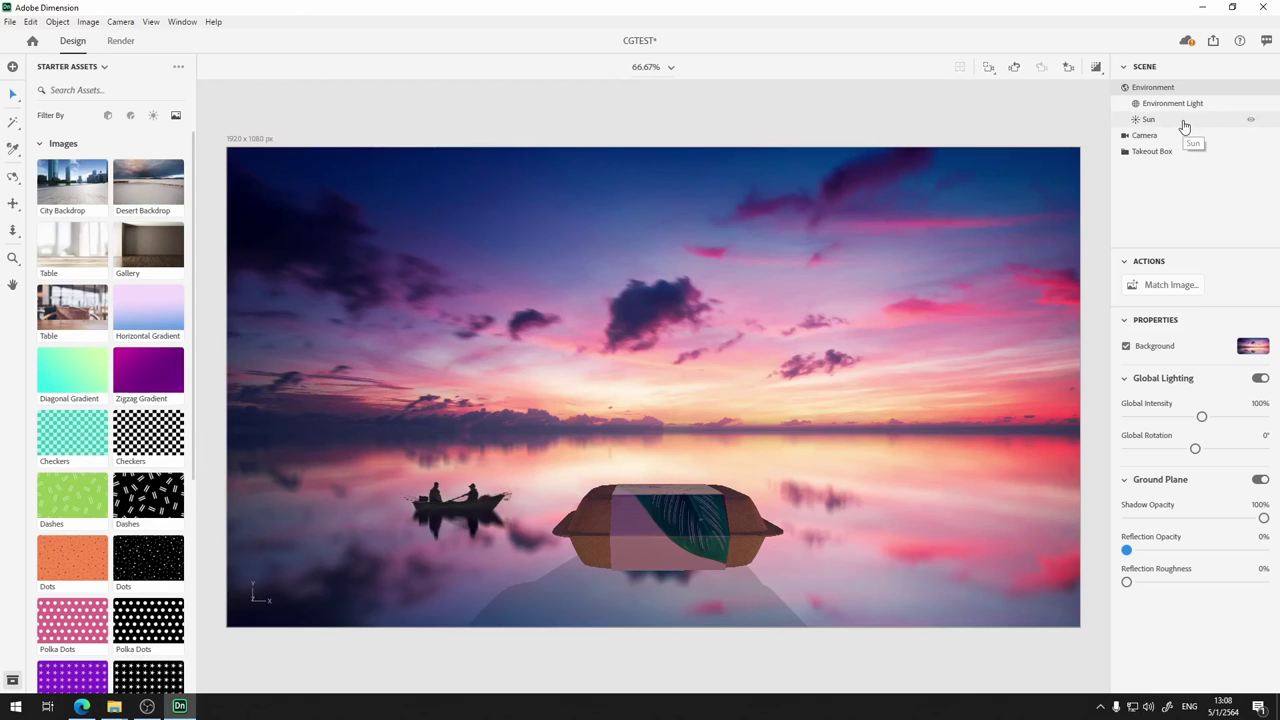
click(1253, 347)
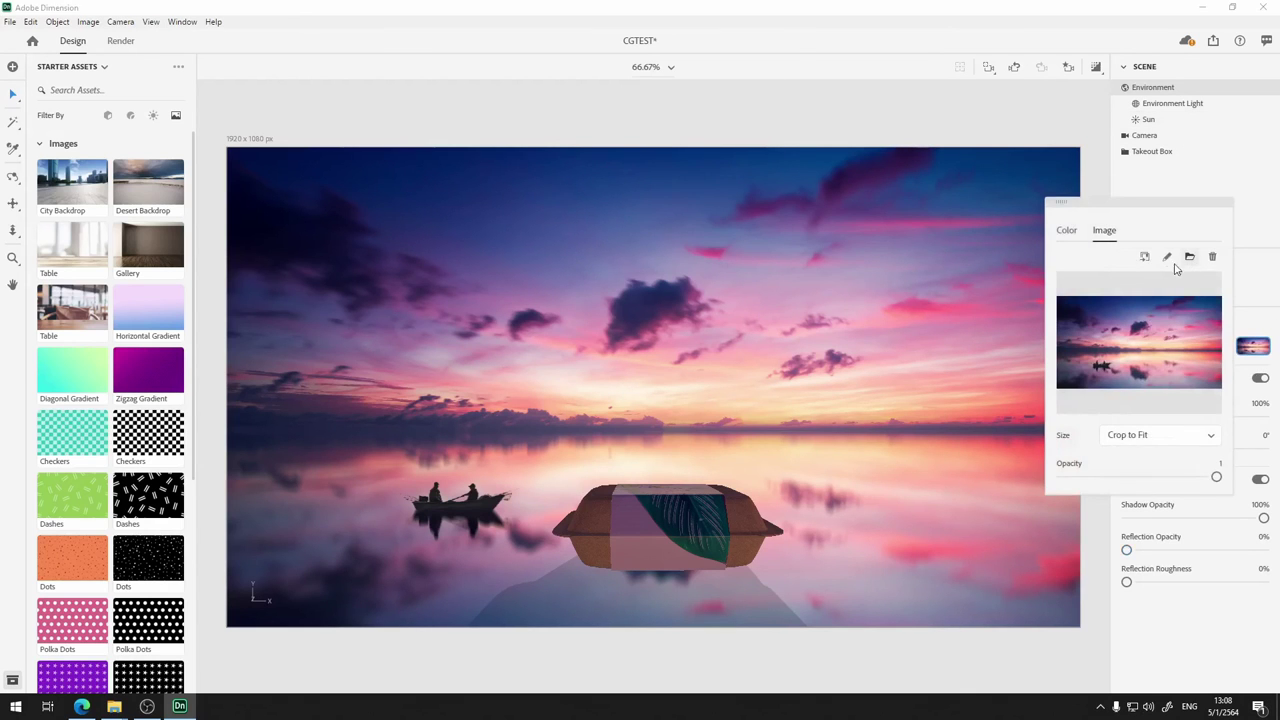
click(1188, 258)
scroll(420, 240, down, 5)
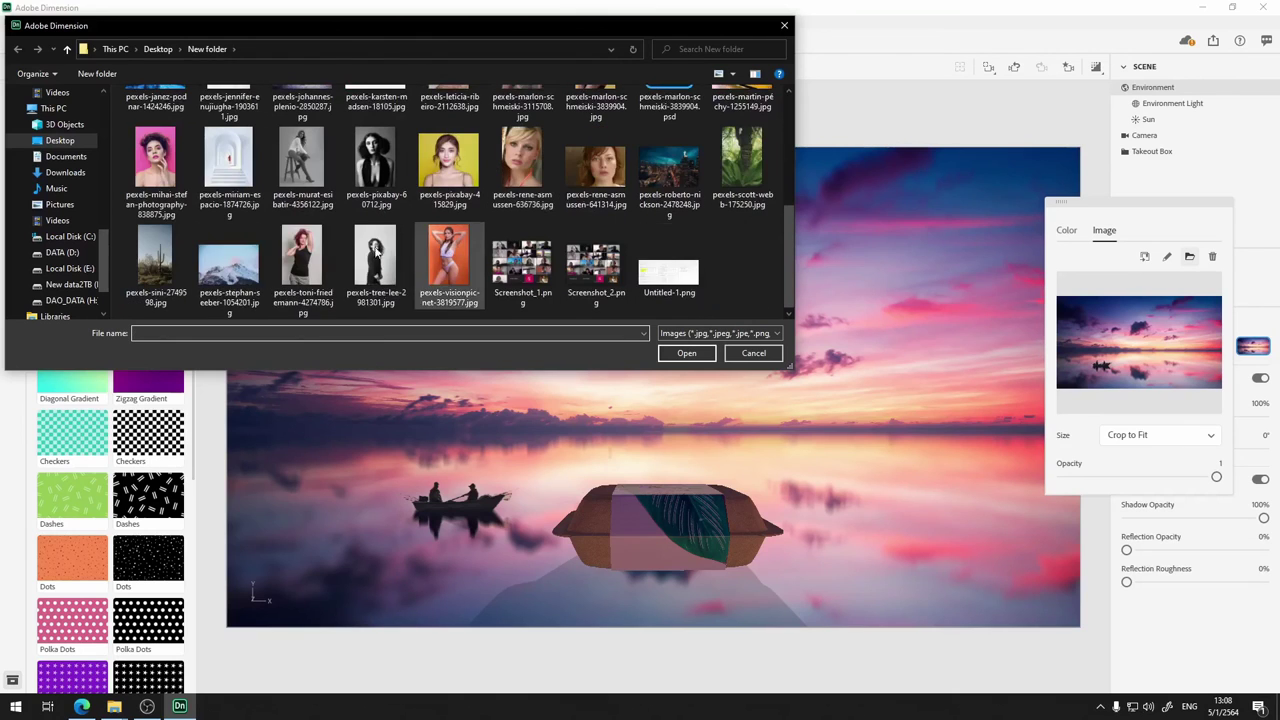
click(205, 272)
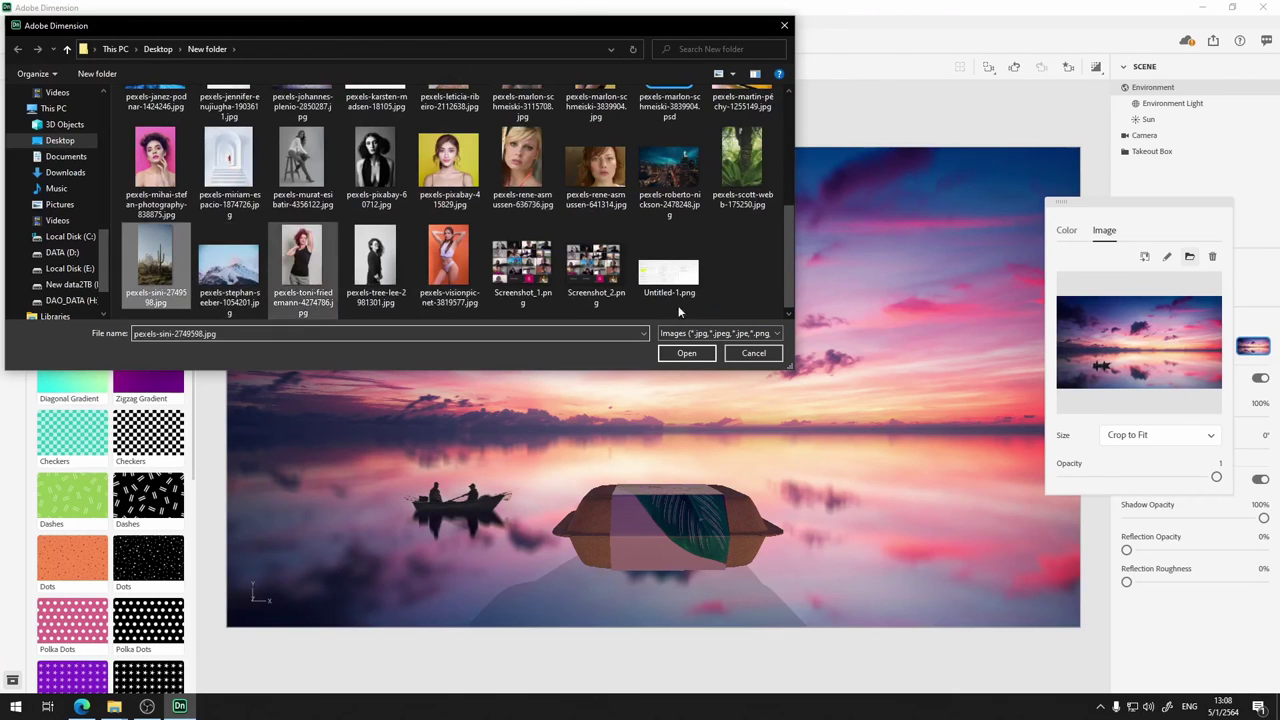
click(687, 351)
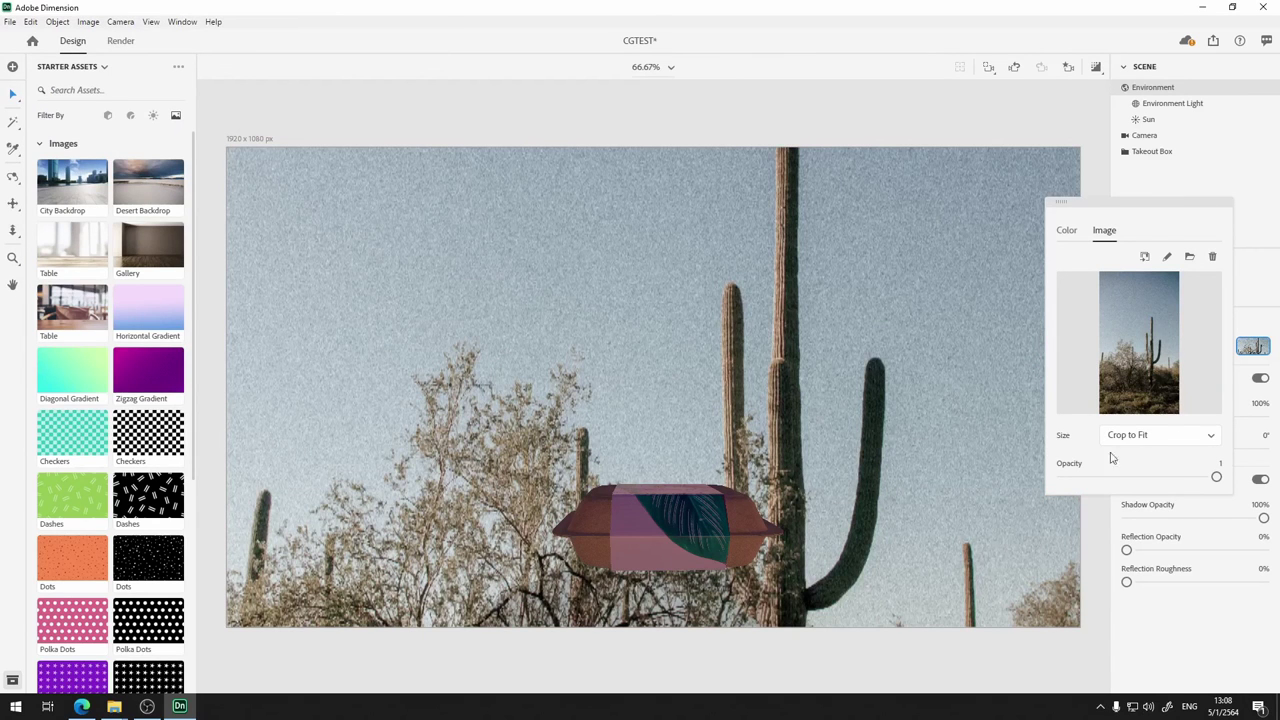
Replace the background with the desert lightning photo and match the scene to it, using Image Aspect Ratio, Abstract lights and matched camera perspective
click(1189, 256)
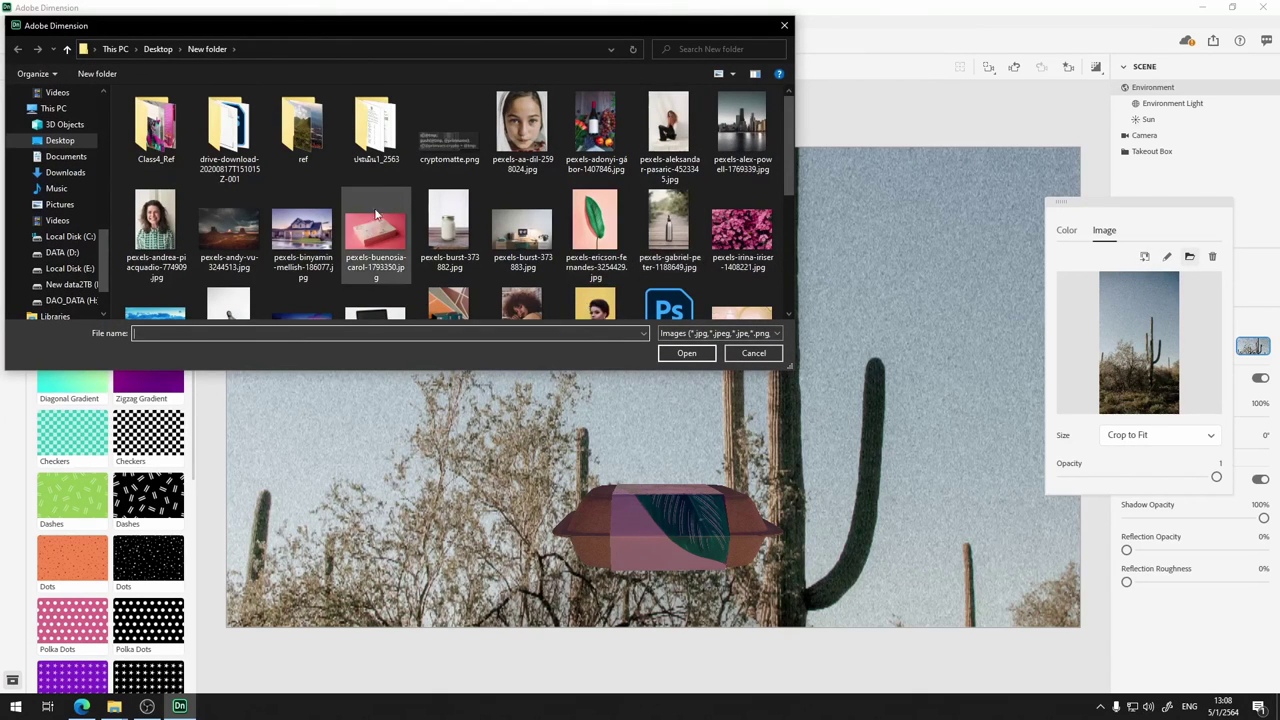
click(229, 228)
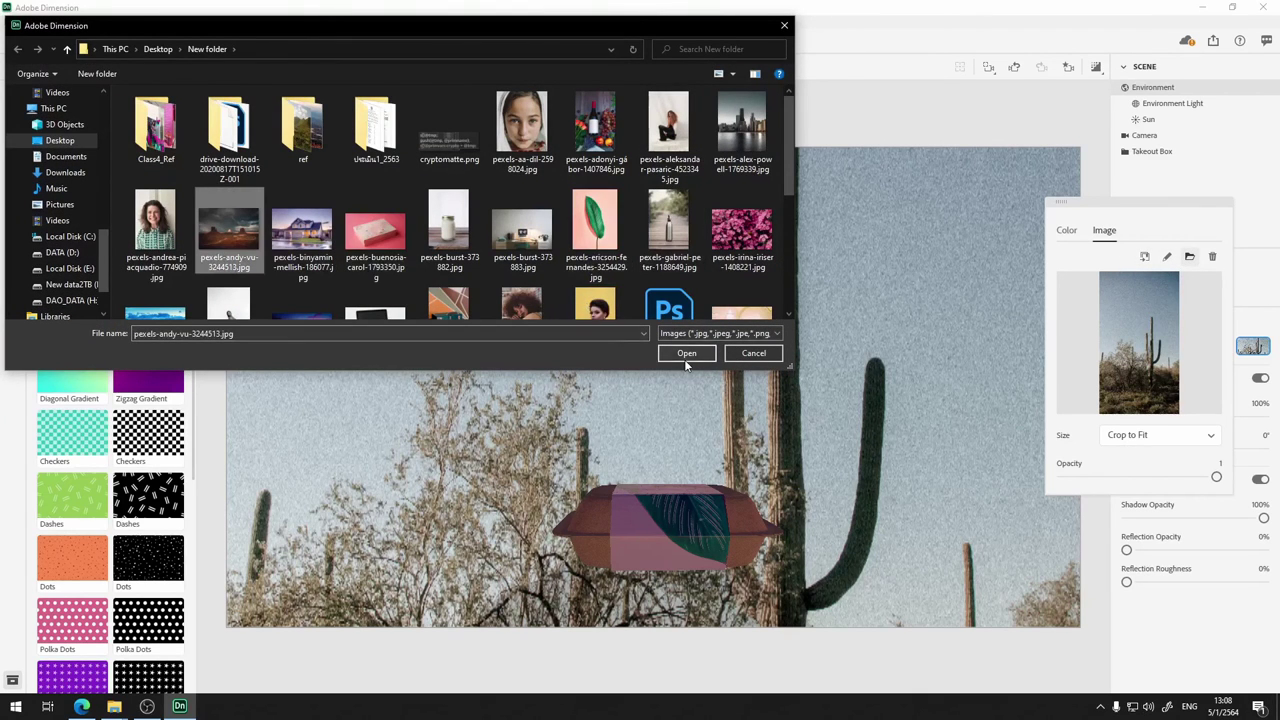
click(686, 353)
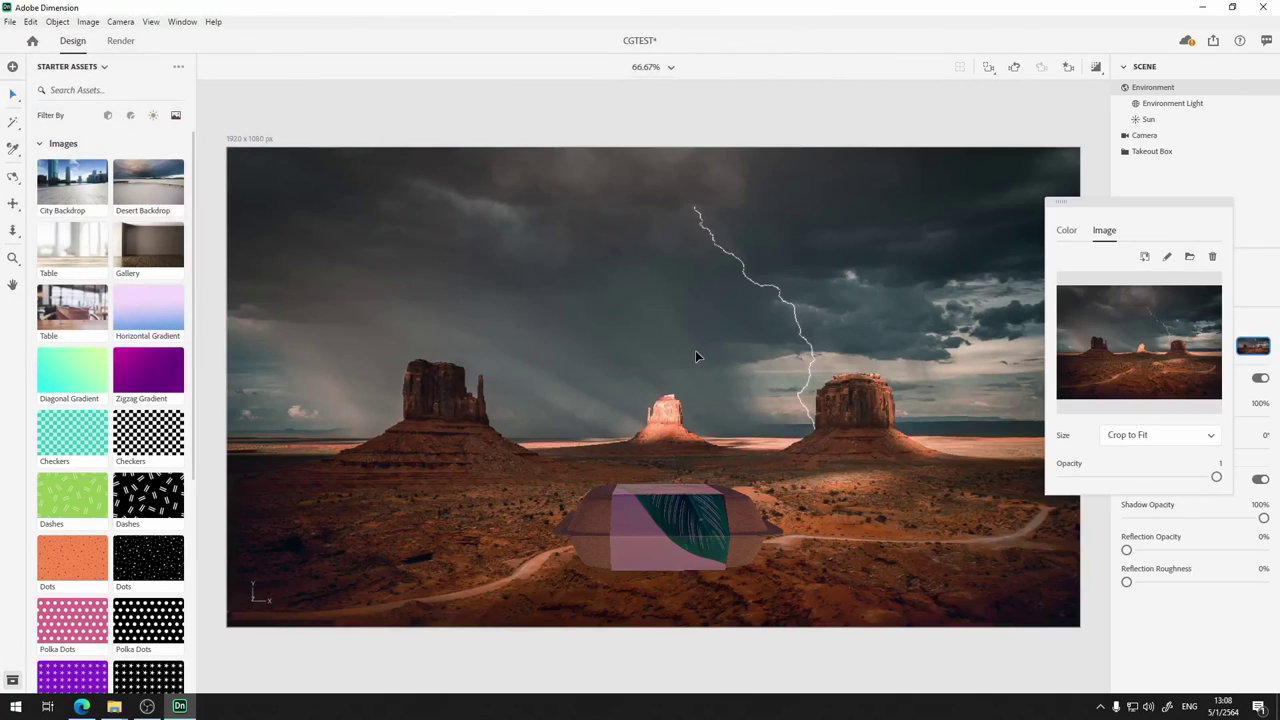
click(1272, 298)
click(1168, 285)
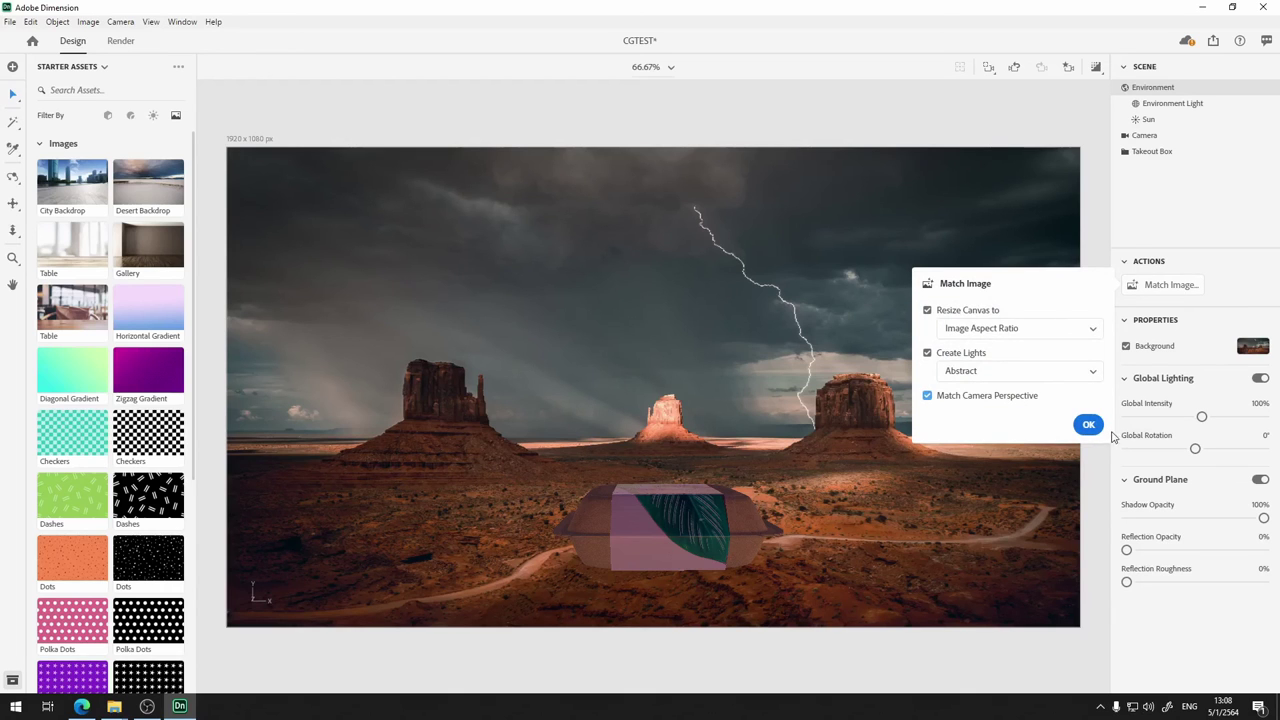
click(1088, 424)
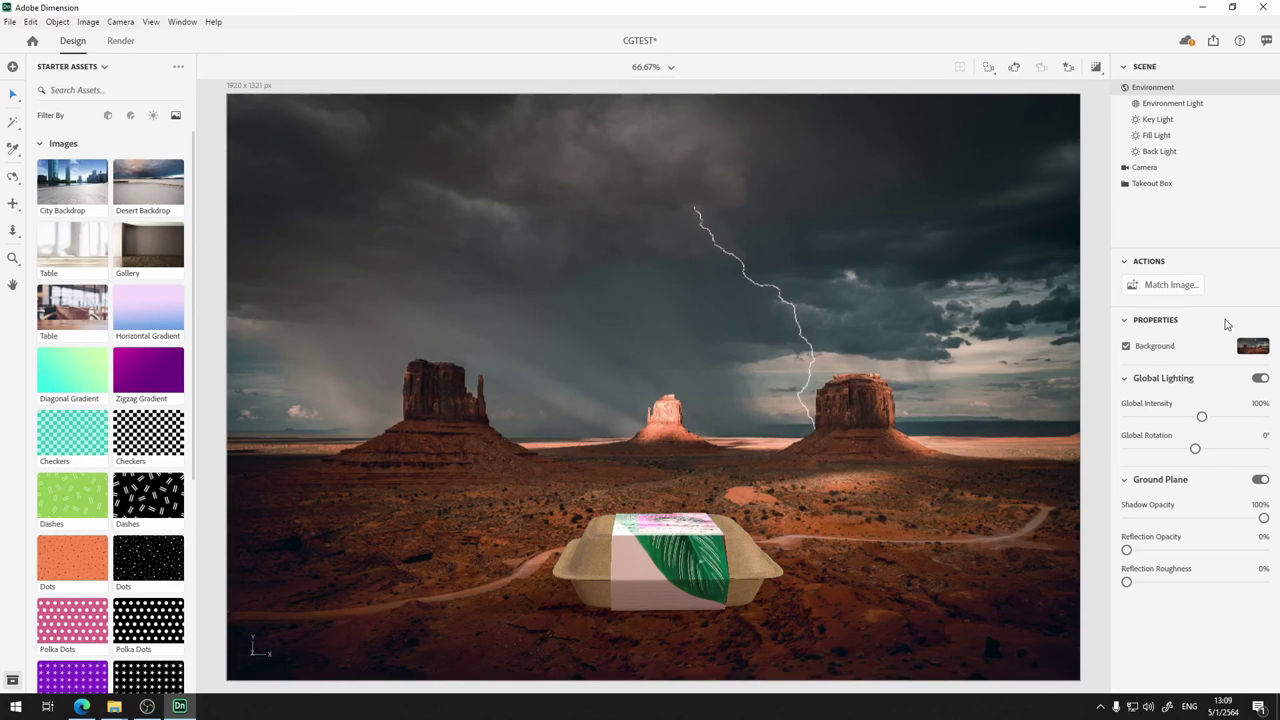
Set the global intensity to 132% and the global rotation to 103°, and orbit the camera slightly around the takeout box
drag(1201, 416, 1233, 461)
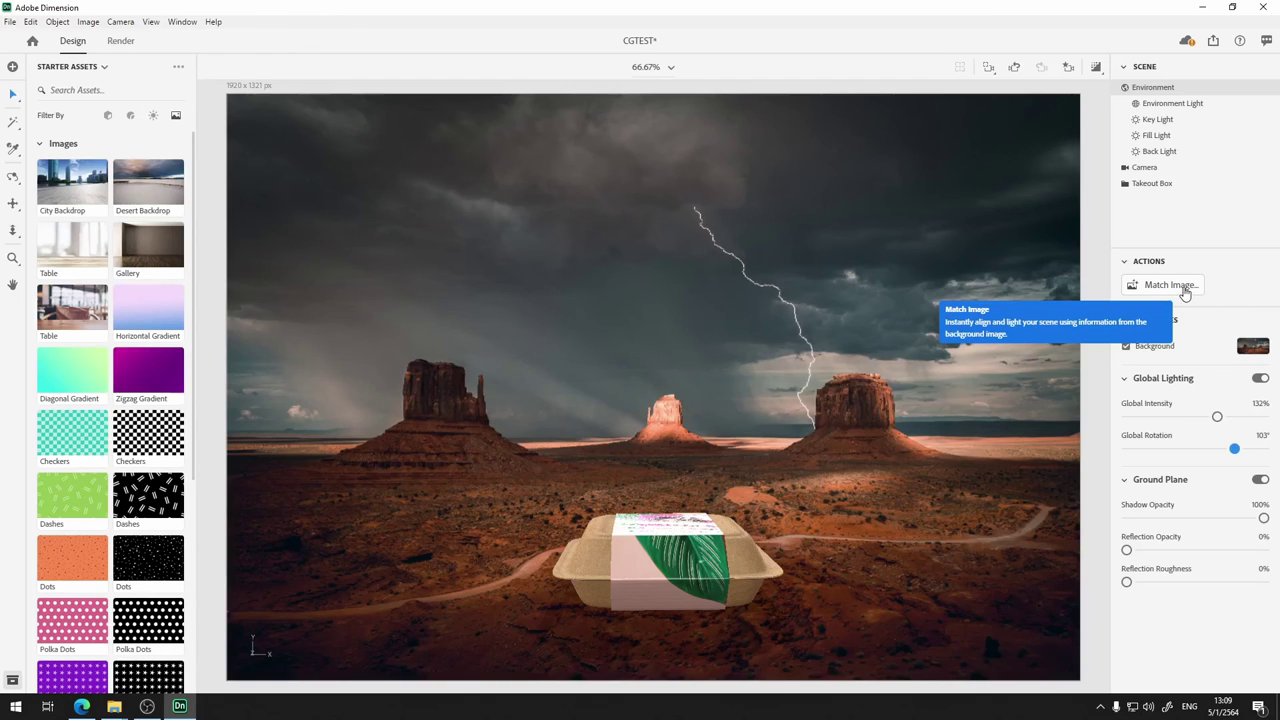
mouse_move(818, 432)
middle_down()
mouse_move(801, 457)
mouse_move(815, 418)
middle_up()
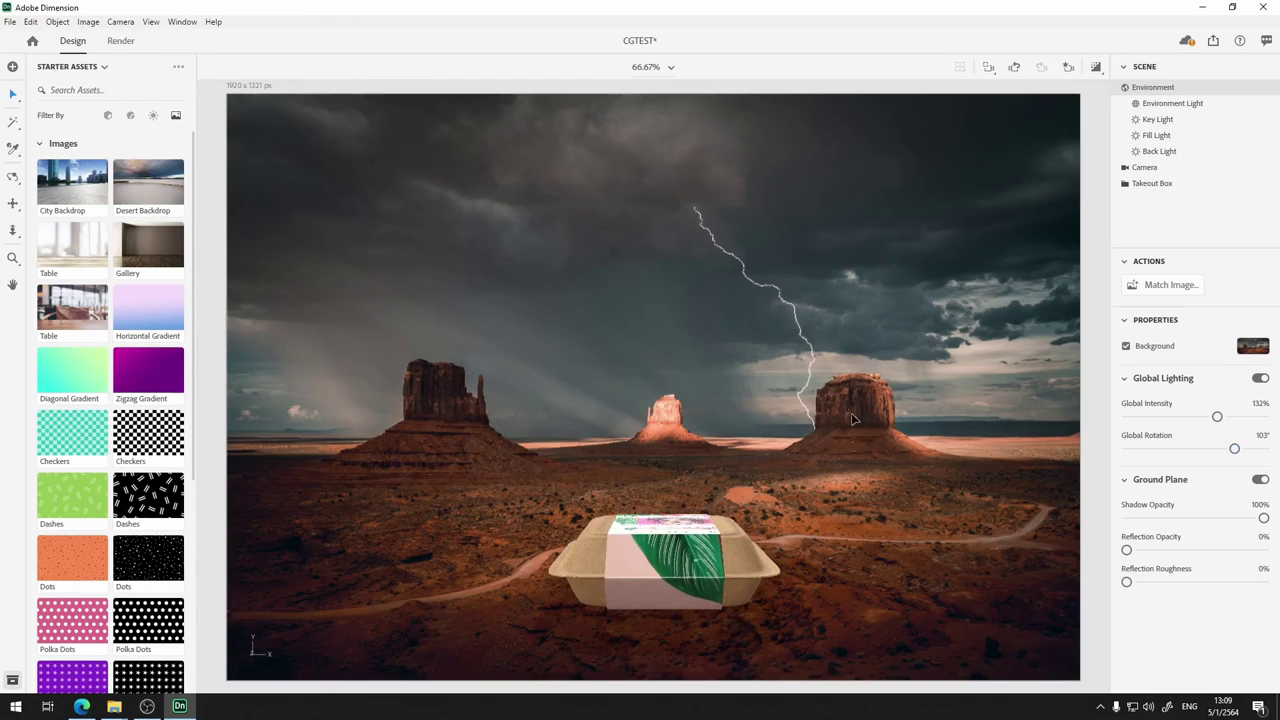
Run Match Image again on the desert lightning background with Image Aspect Ratio, Abstract lights and matched camera perspective
click(1179, 290)
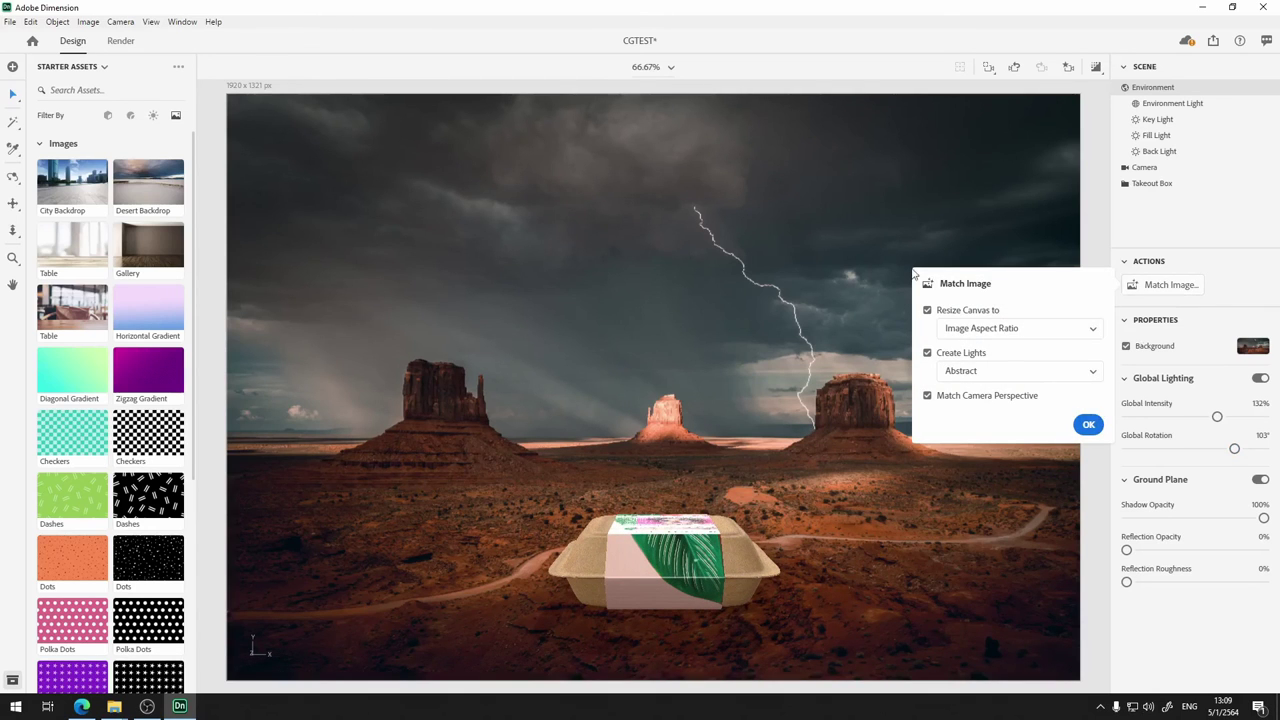
click(1089, 424)
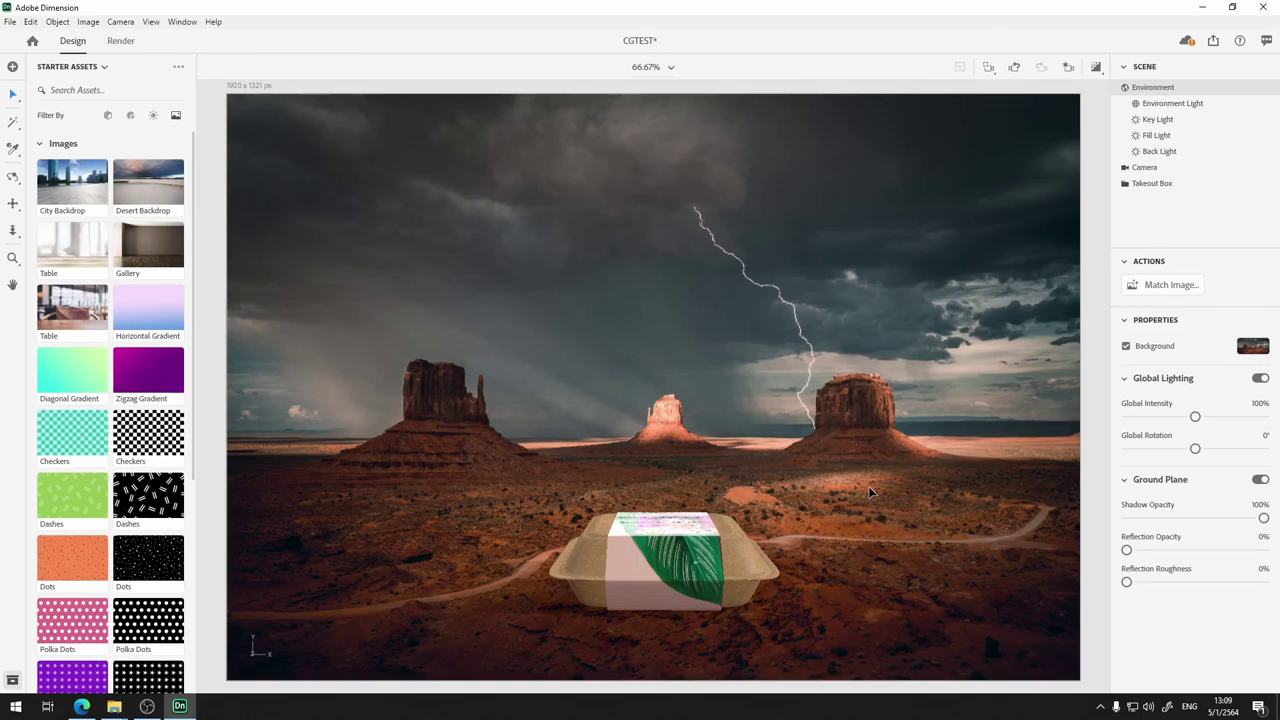
Save the current camera view of the takeout box as a camera bookmark named View 1
click(1069, 67)
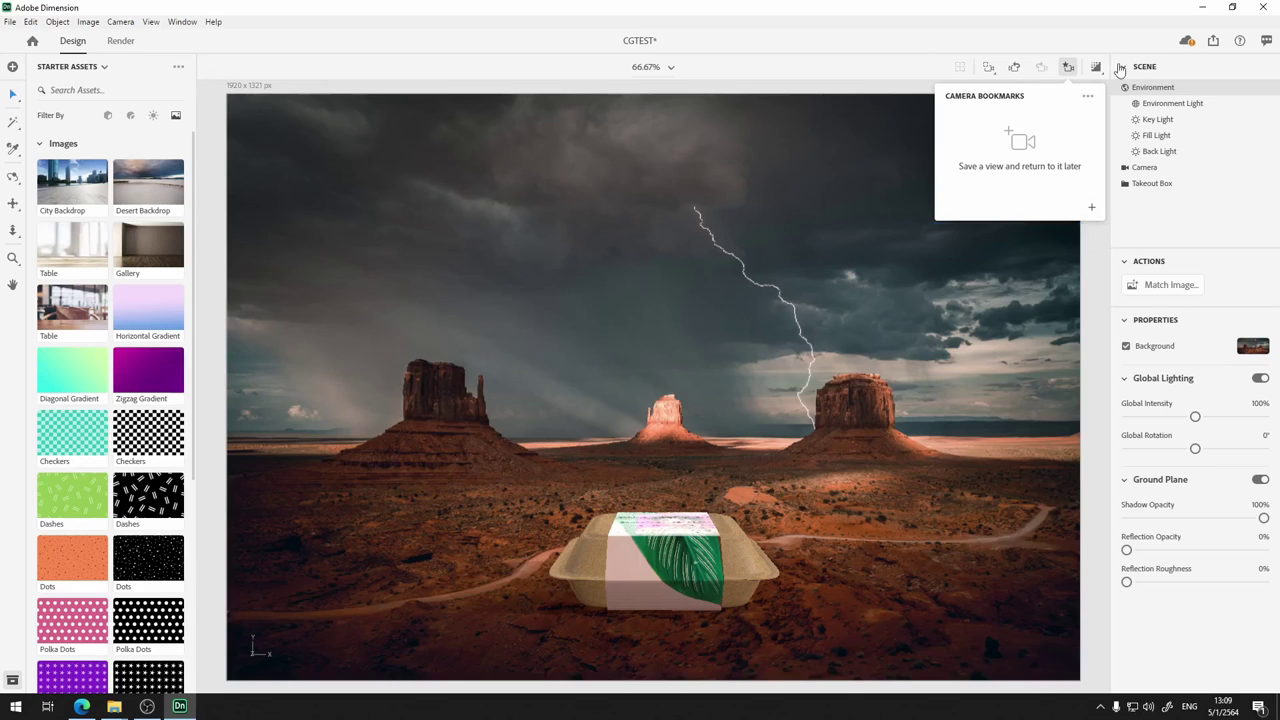
click(1069, 70)
click(1069, 70)
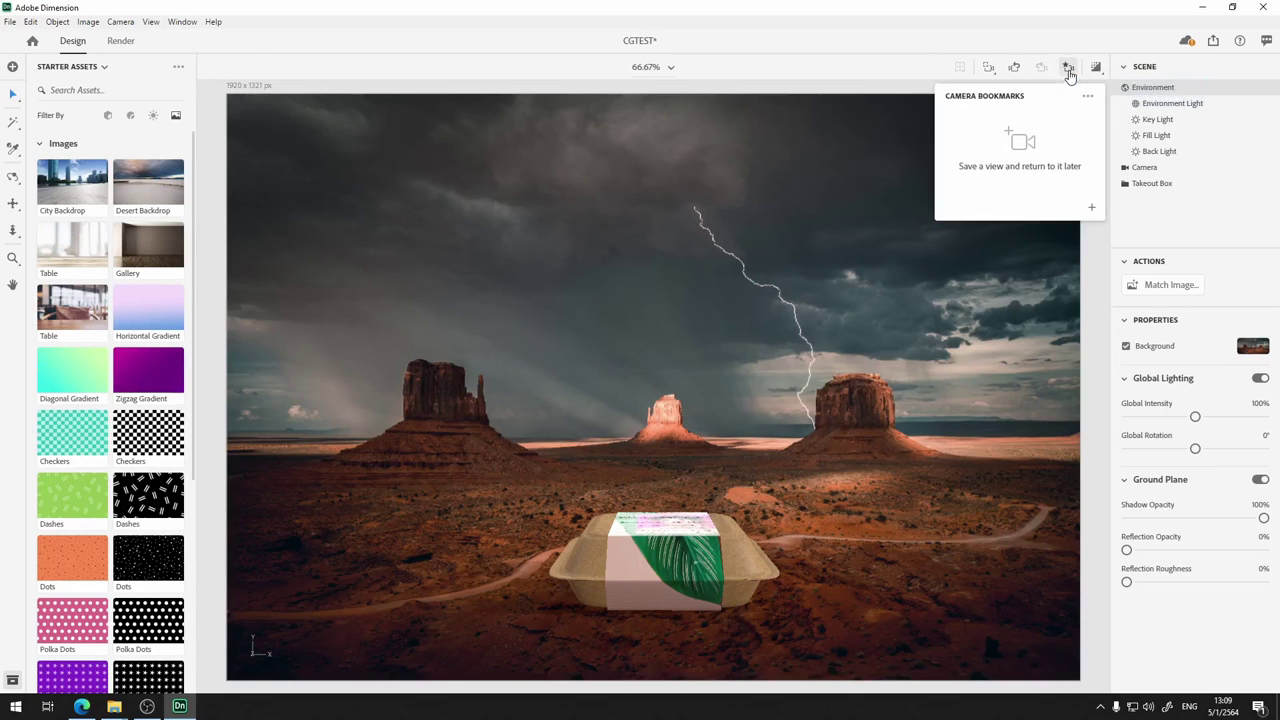
click(1092, 209)
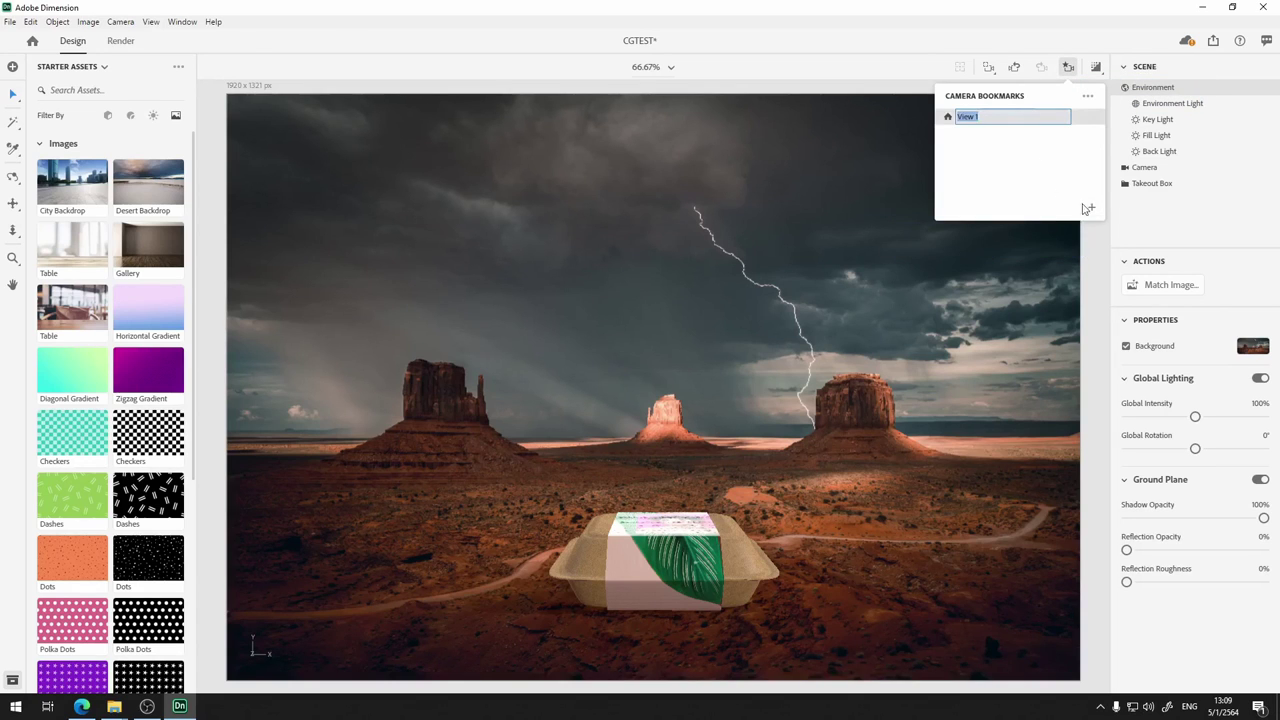
key(Return)
Orbit the camera around the takeout box to see its lid artwork, and restore the View 1 bookmark
drag(968, 325, 1022, 167)
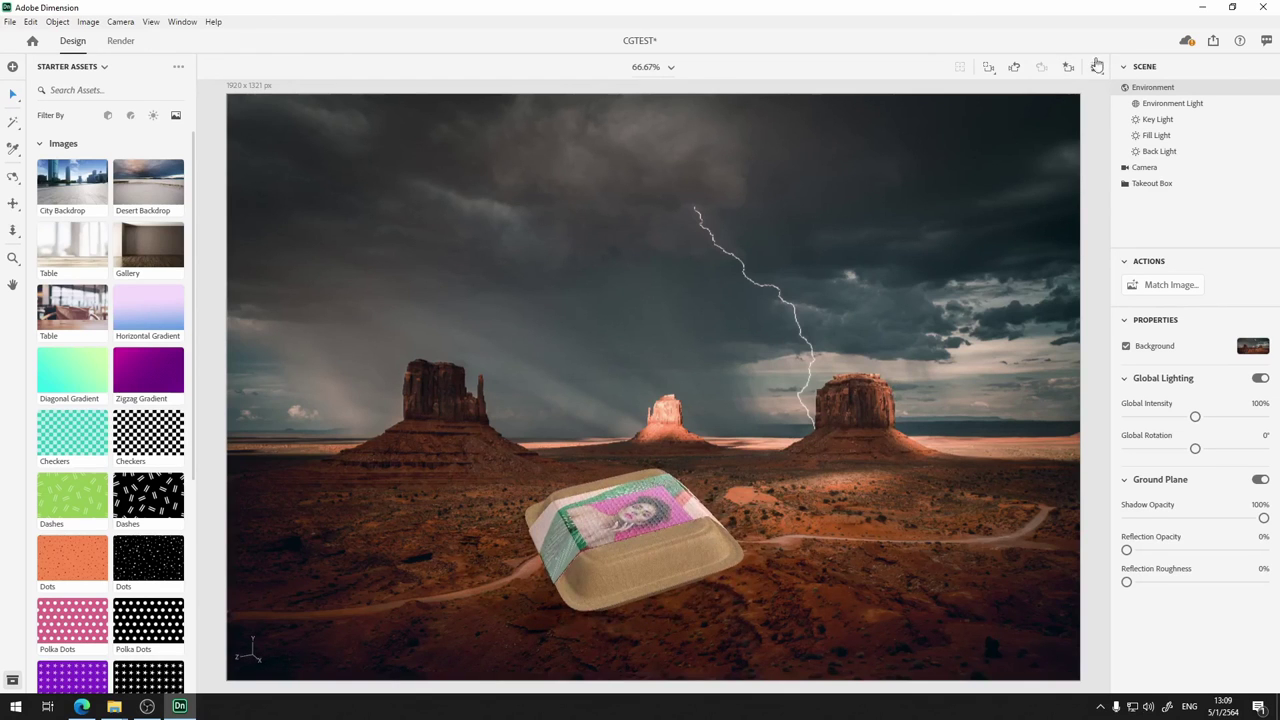
drag(624, 375, 704, 387)
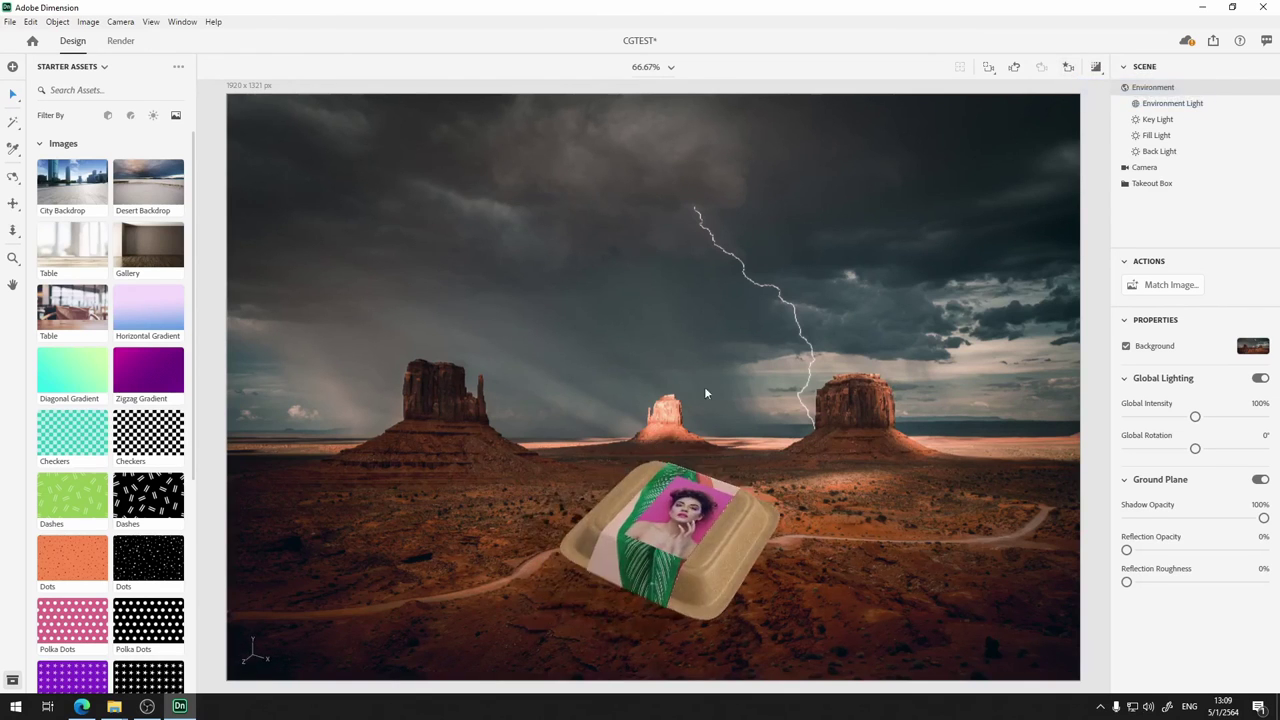
click(1068, 67)
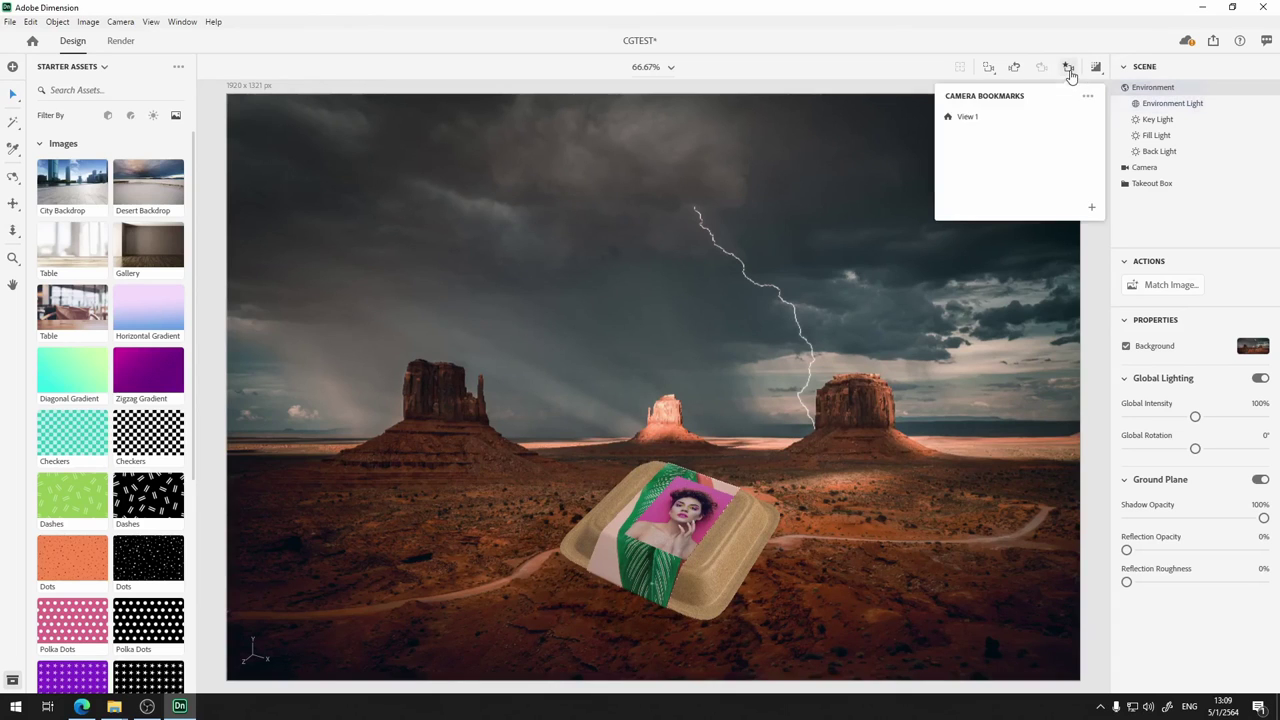
click(981, 120)
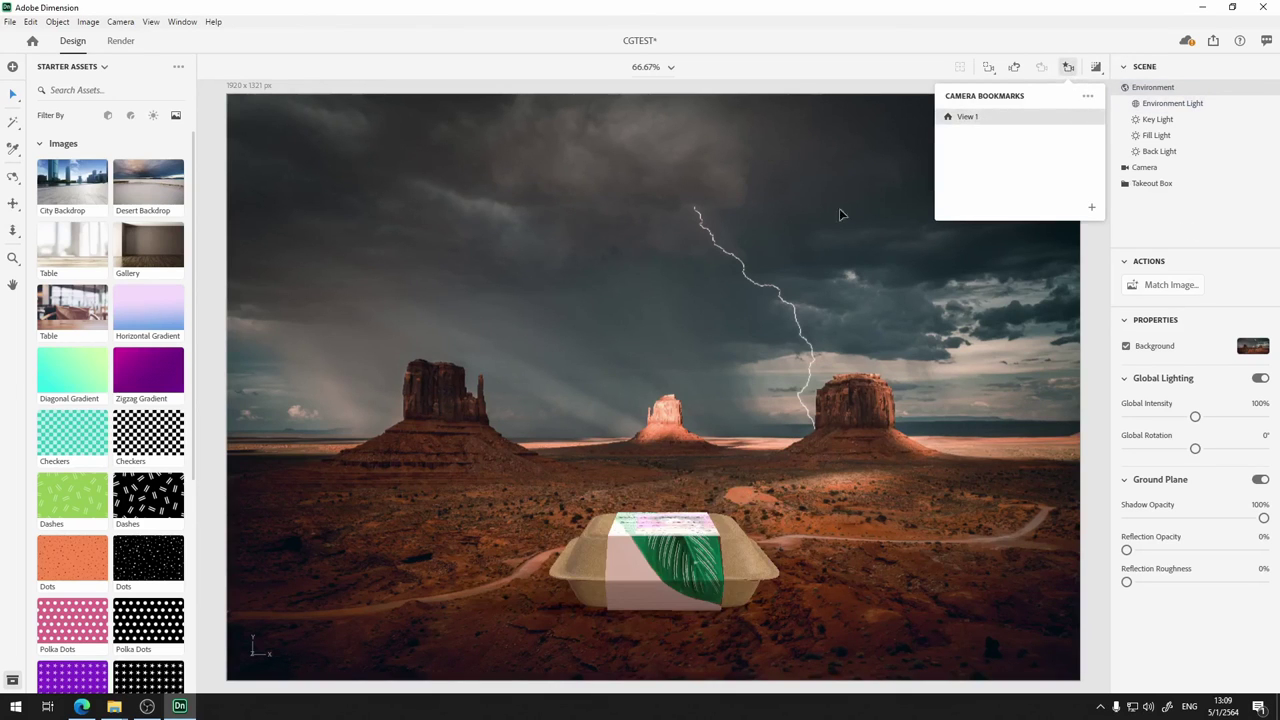
click(955, 427)
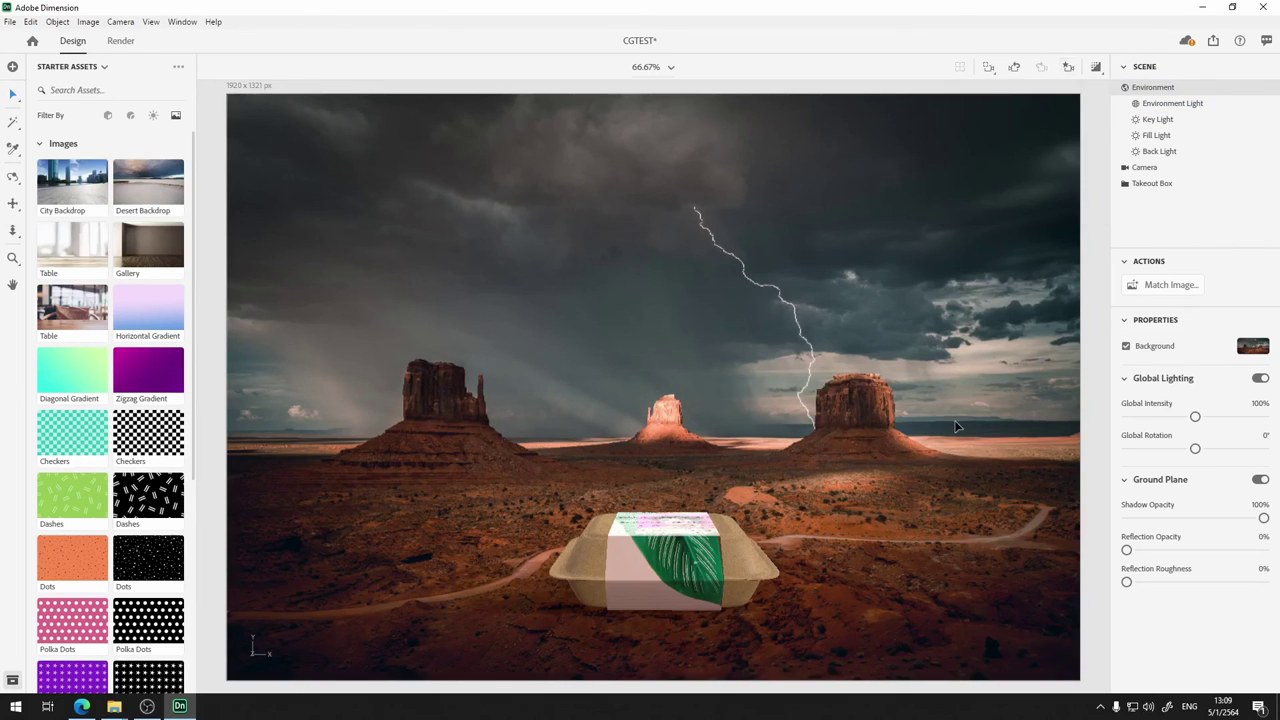
Frame the takeout box and move the camera to a close angled view, and return to the View 1 bookmark
click(989, 70)
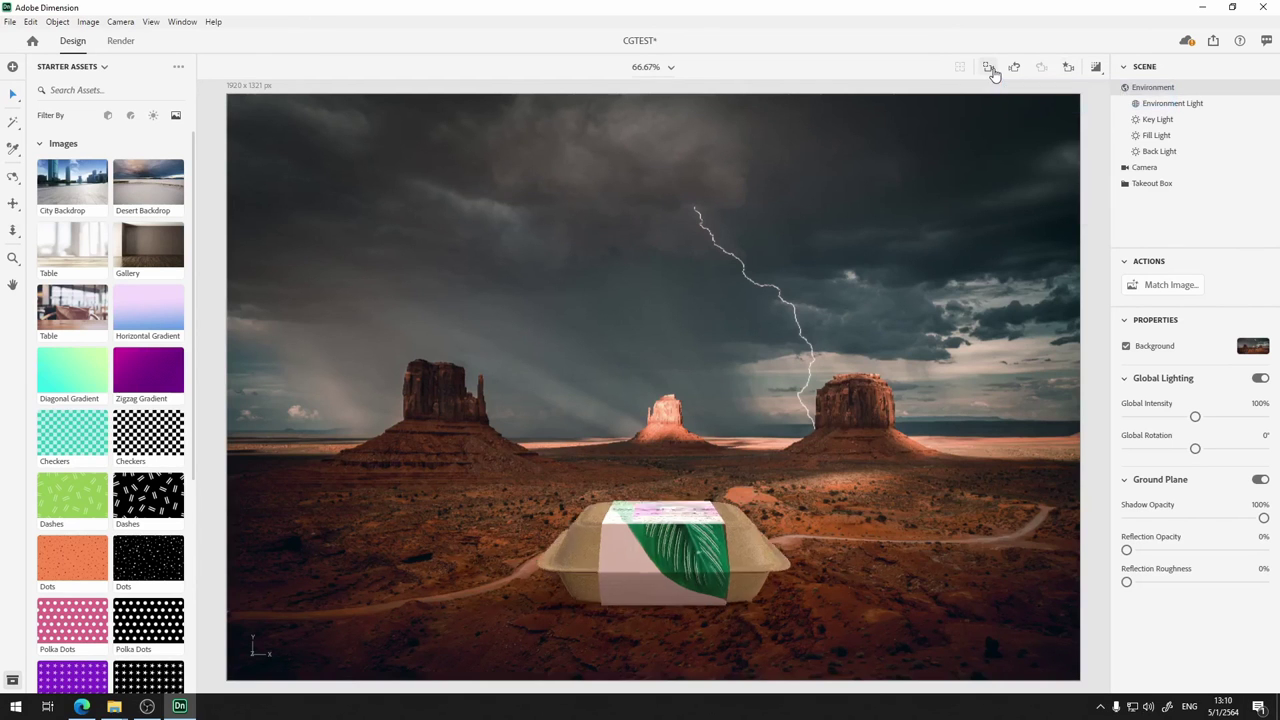
right_drag(957, 174, 860, 259)
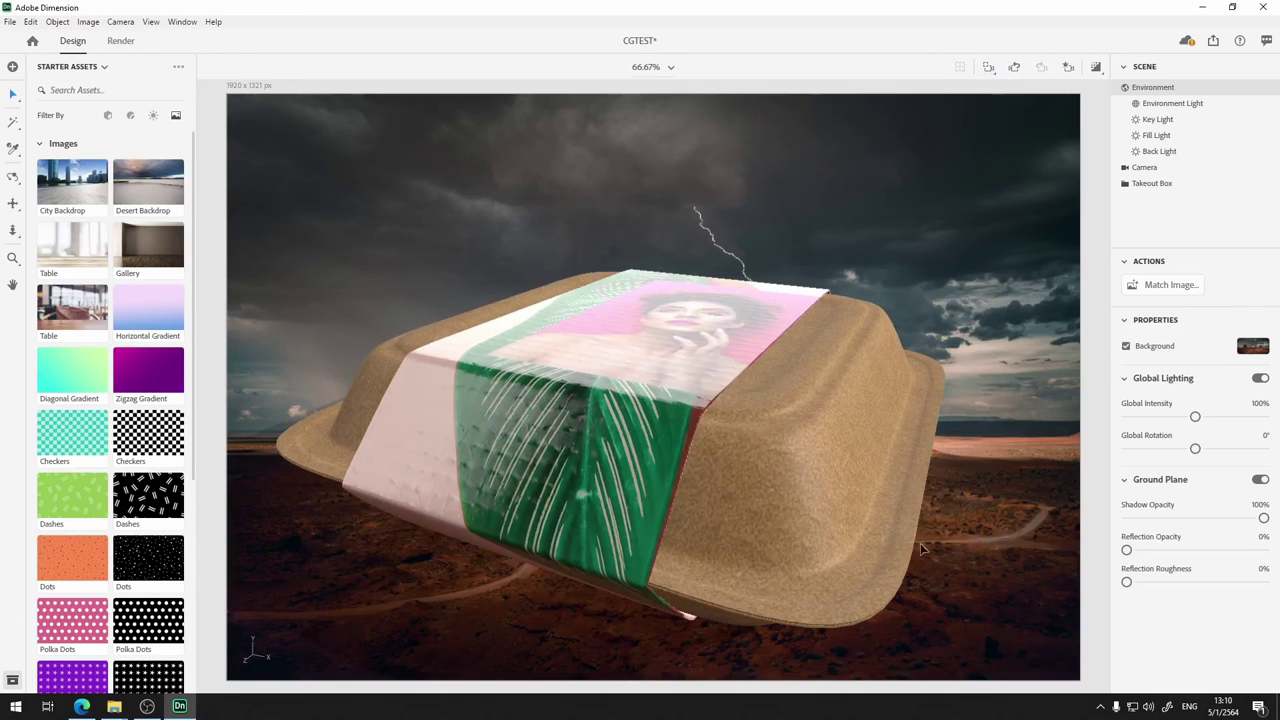
click(1068, 67)
click(1049, 119)
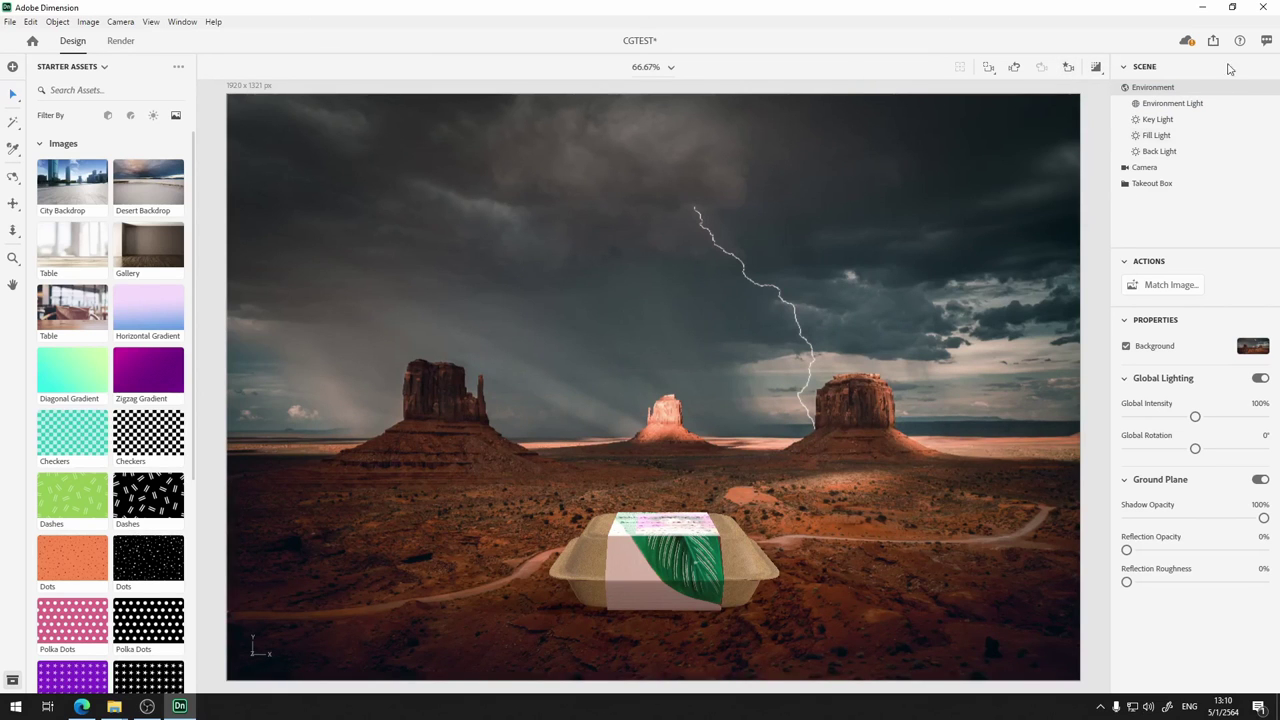
Browse the starter images, switch the background to a solid color and set it back to the desert lightning image
scroll(180, 327, down, 5)
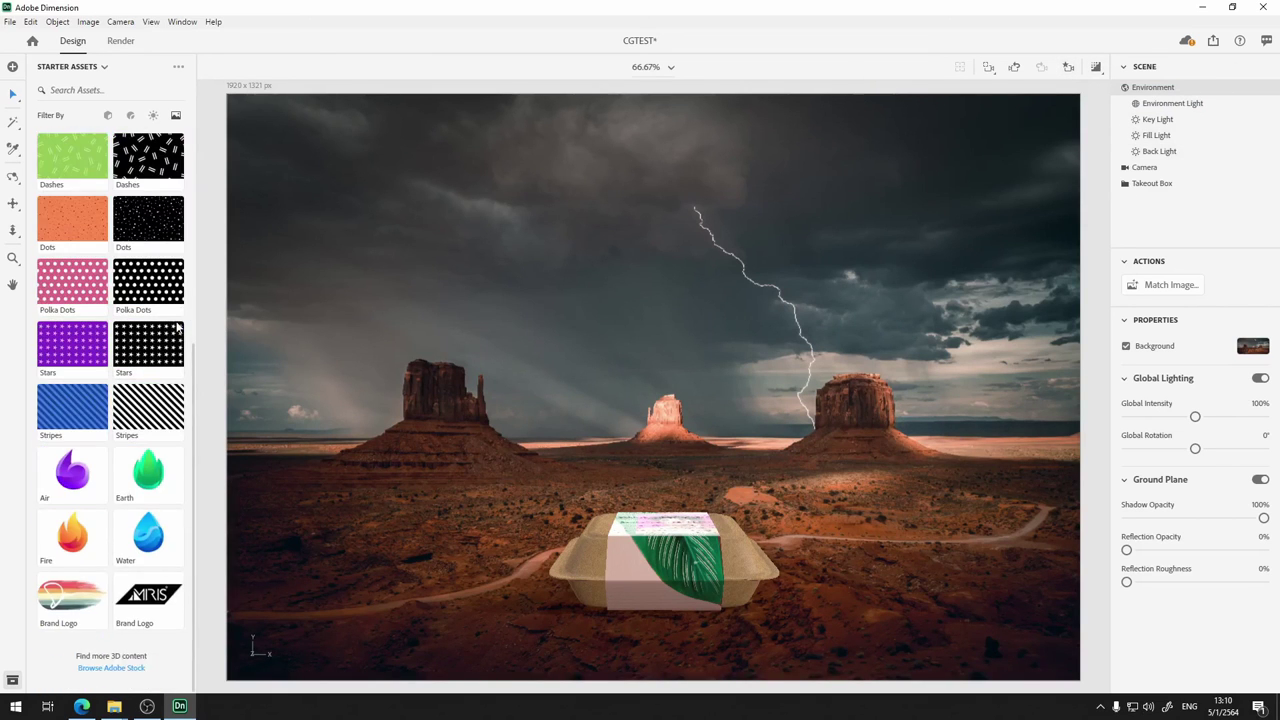
scroll(128, 442, up, 5)
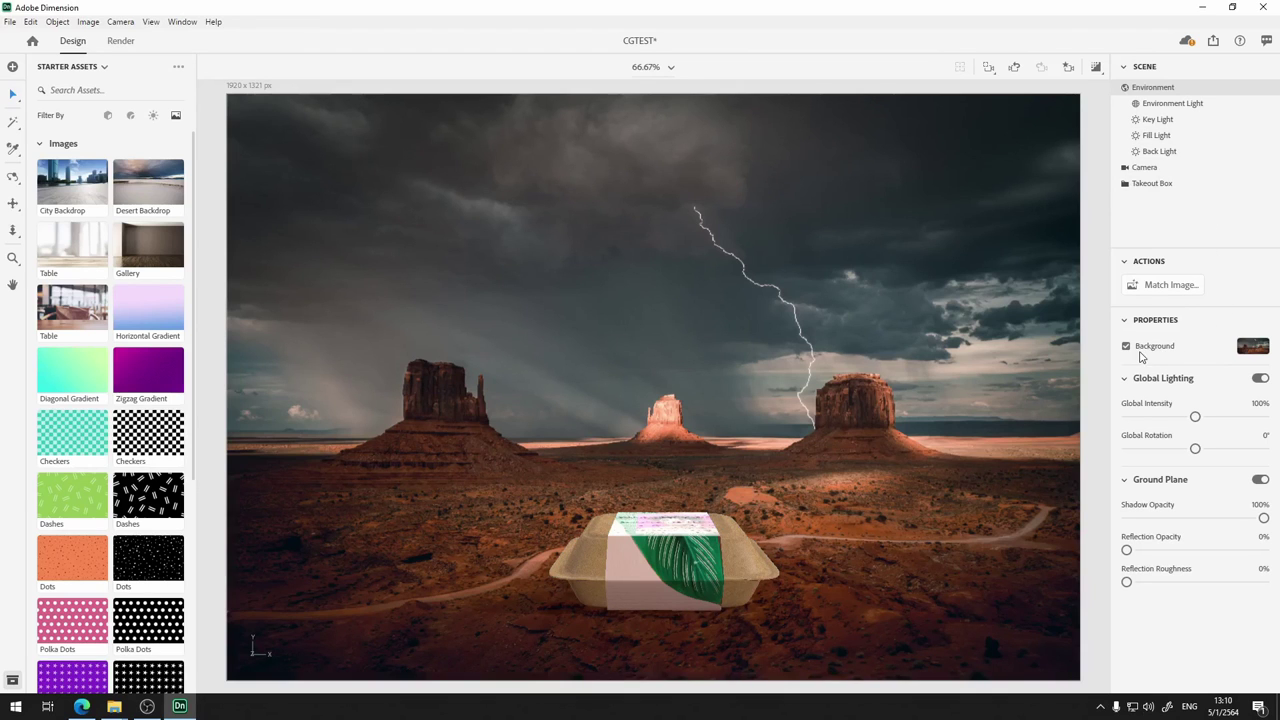
click(1253, 348)
click(1069, 236)
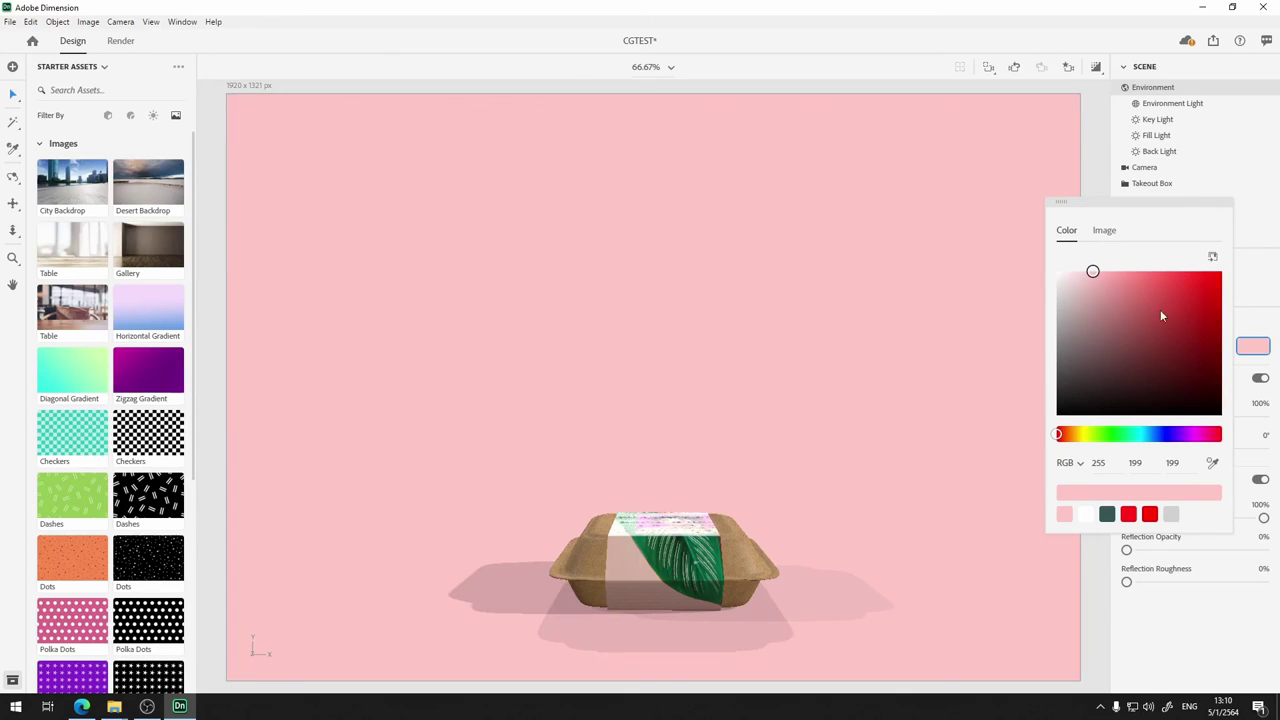
click(1106, 238)
click(1214, 622)
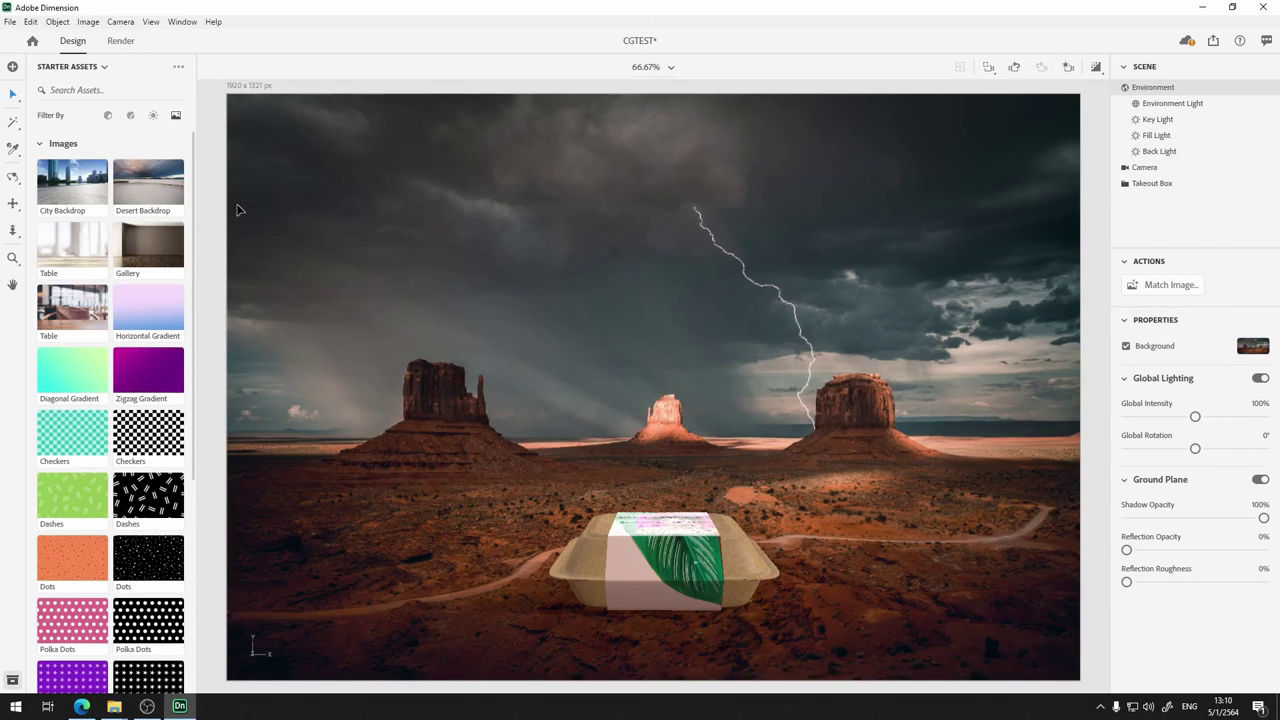
Set up a local render of View 1 only, leaving the current view out
click(121, 41)
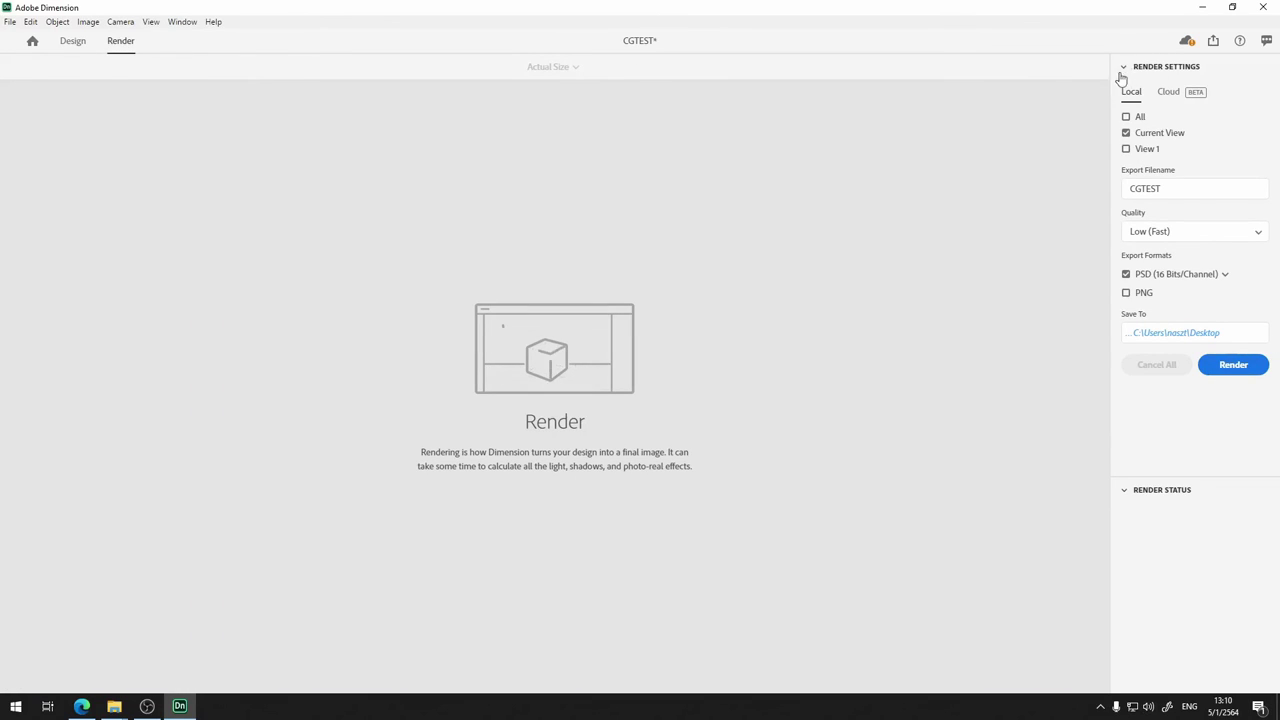
click(1126, 133)
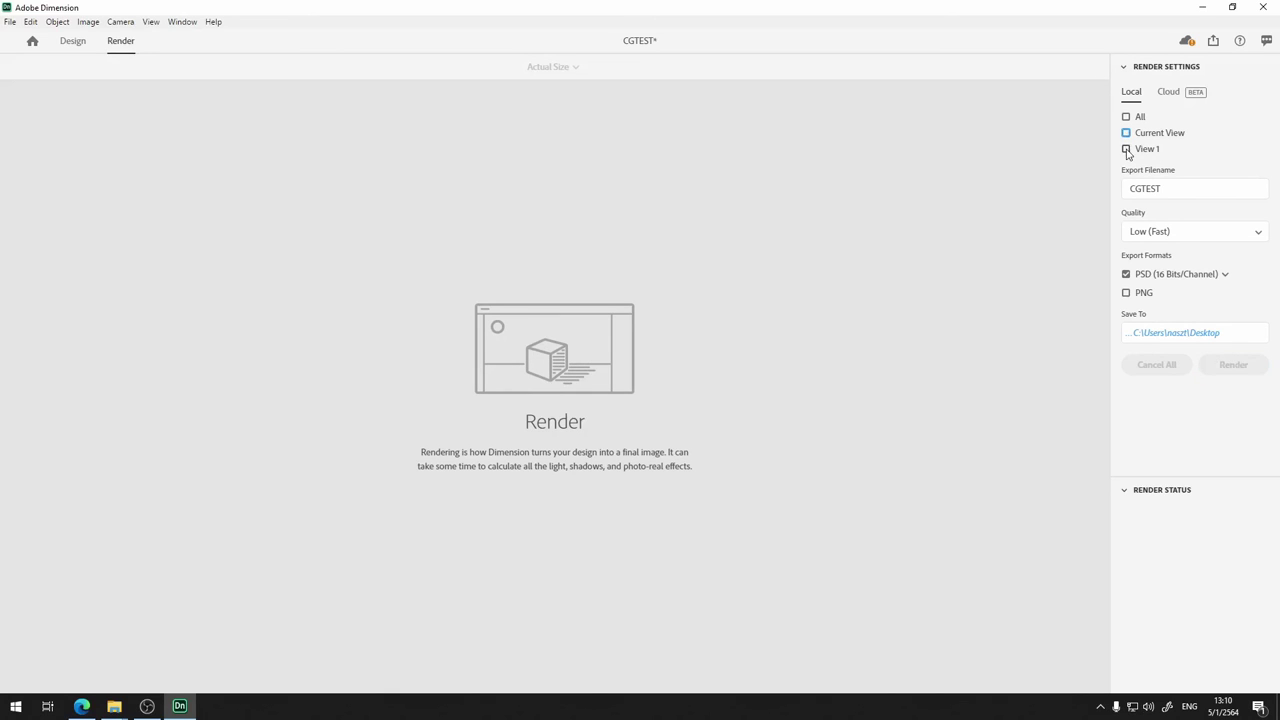
click(1126, 149)
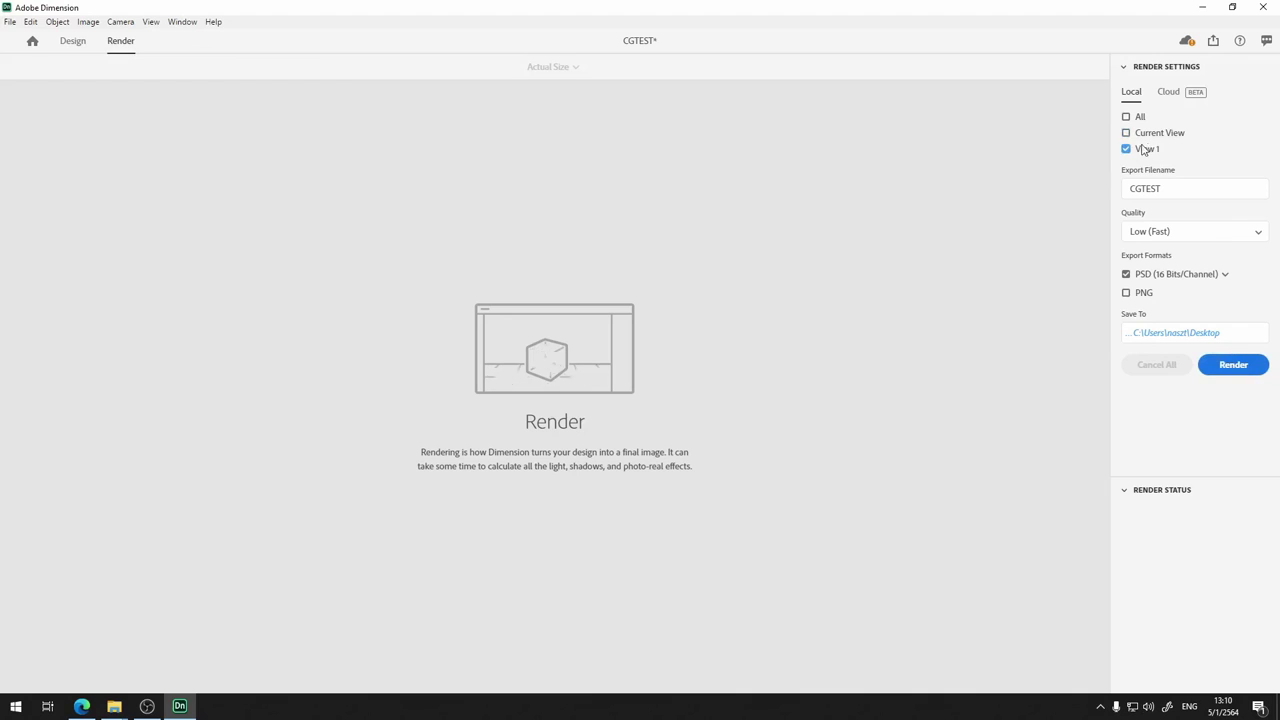
click(1126, 133)
click(1126, 133)
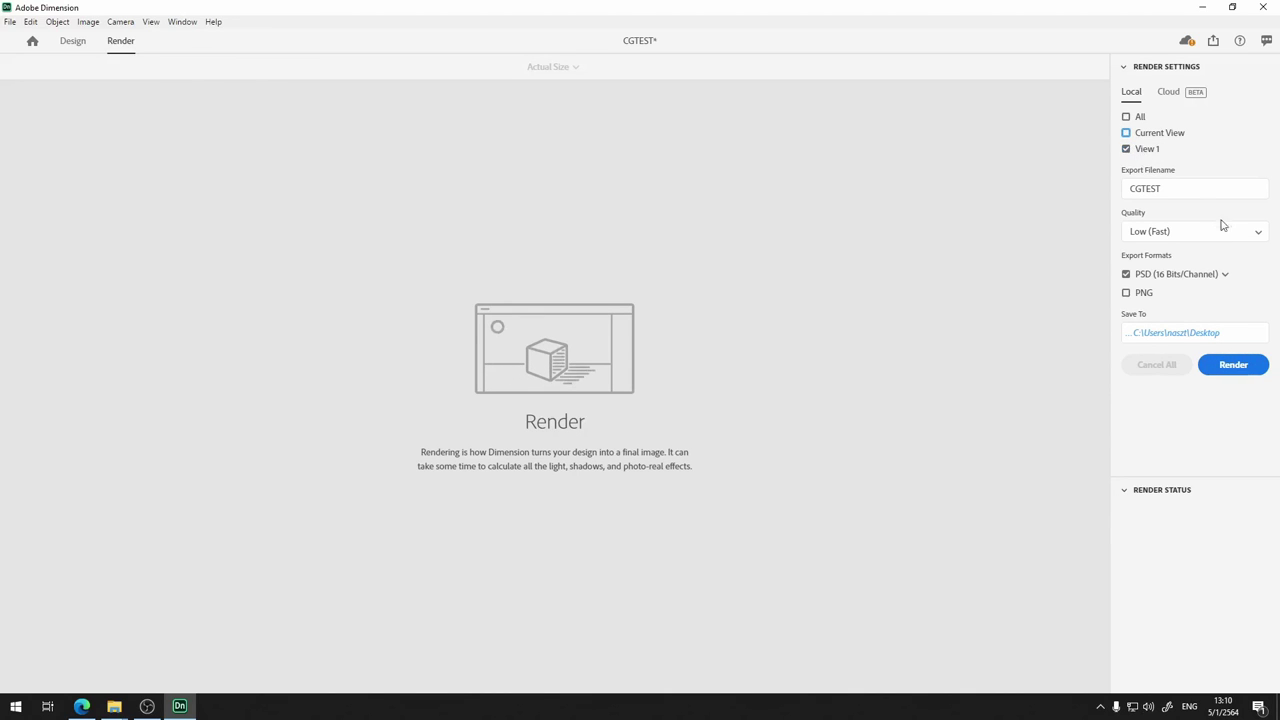
Keep the filename CGTEST, Low (Fast) quality and PSD (16 Bits/Channel), add PNG as an export format, and render View 1
click(1186, 187)
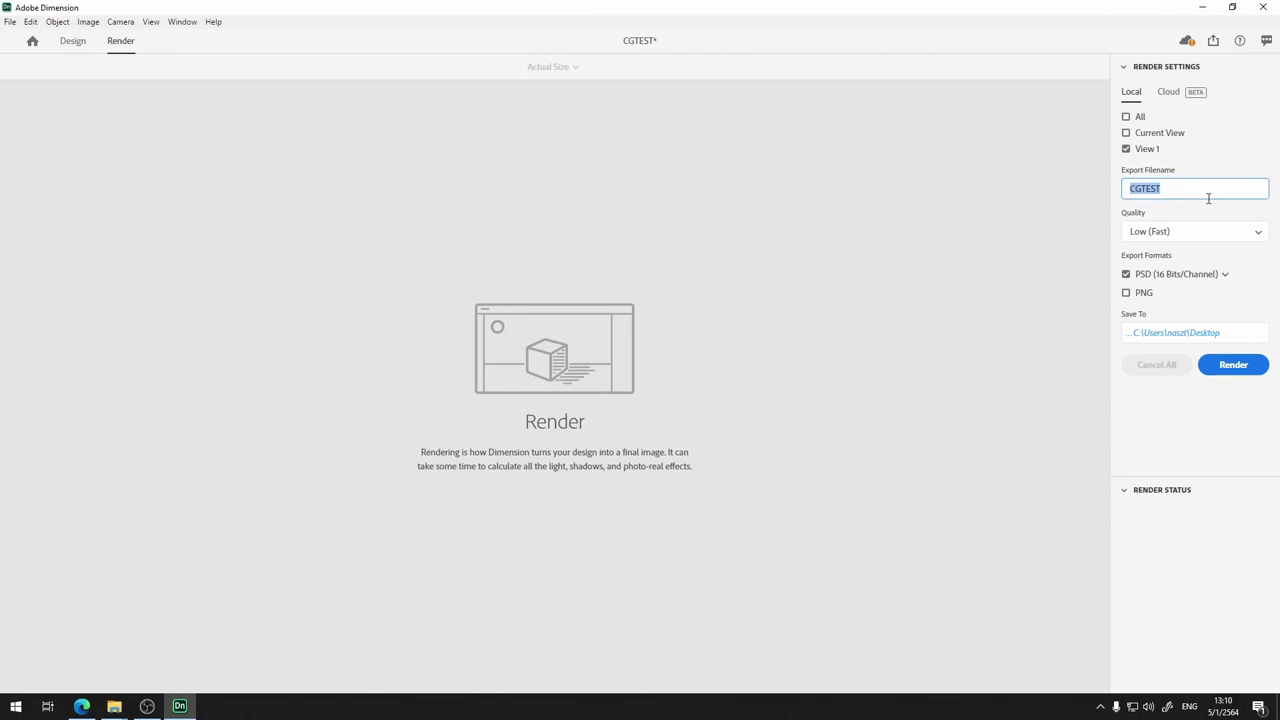
click(1220, 238)
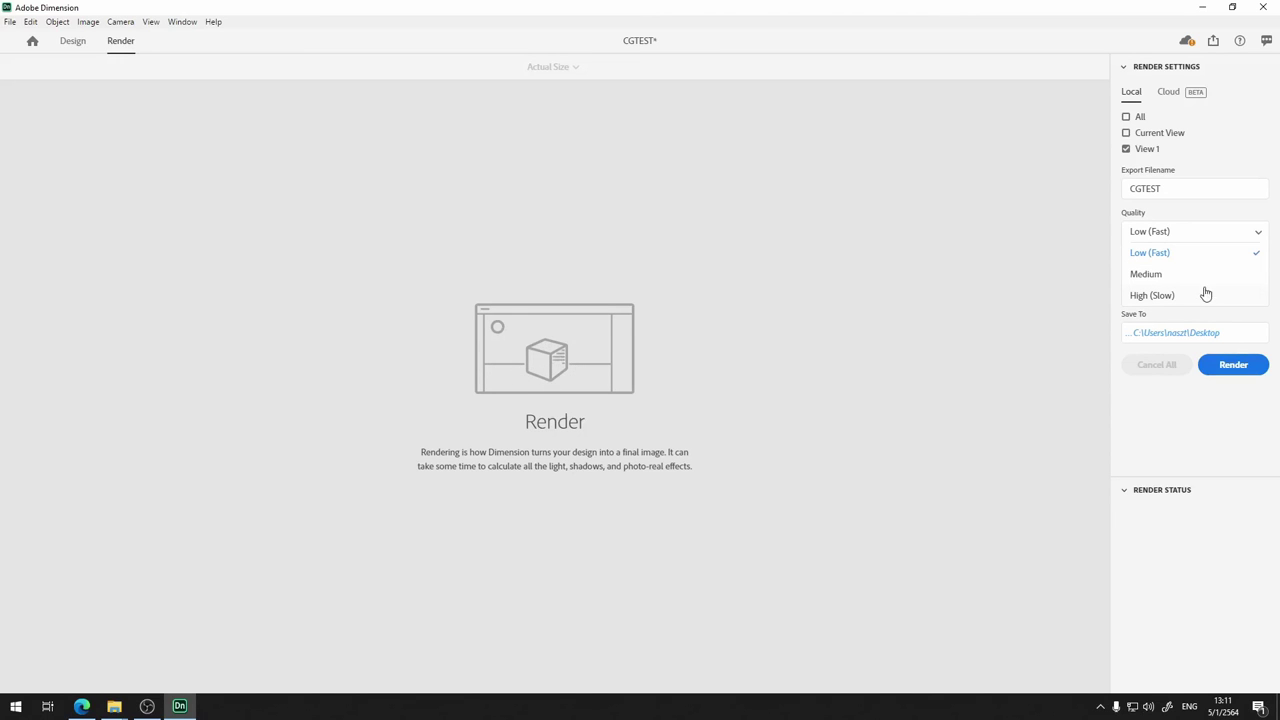
click(1168, 454)
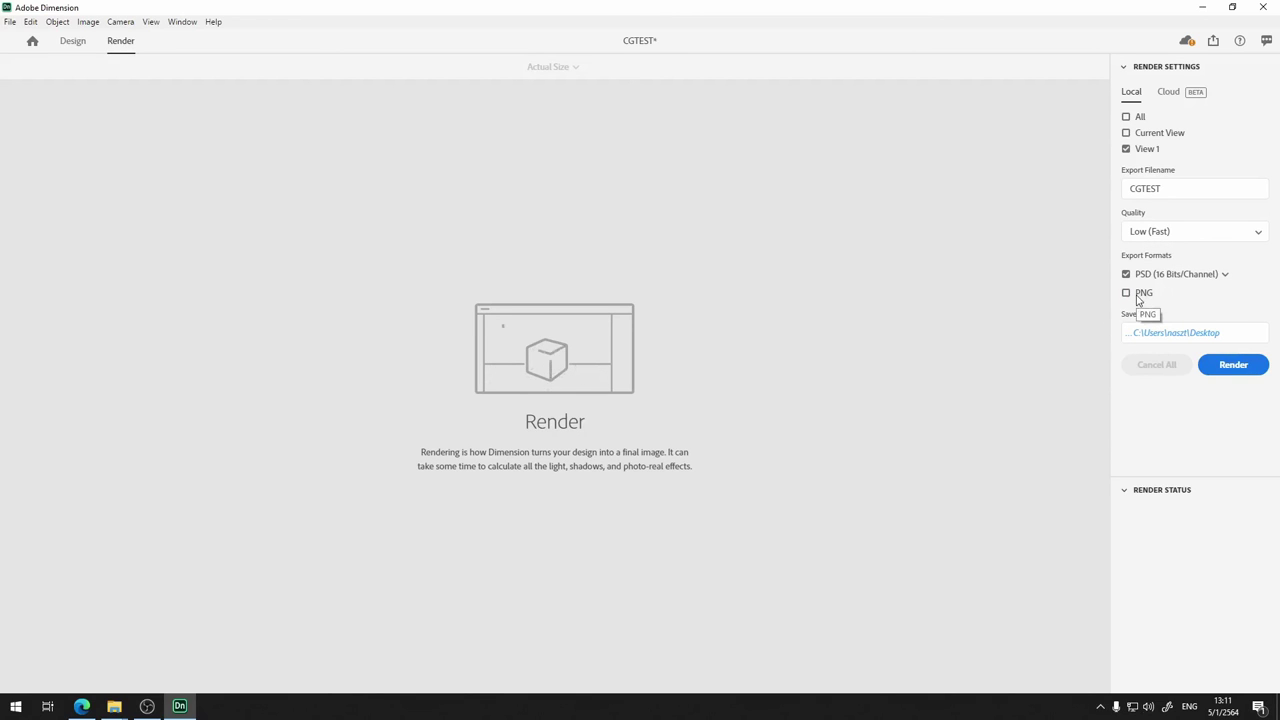
click(1168, 274)
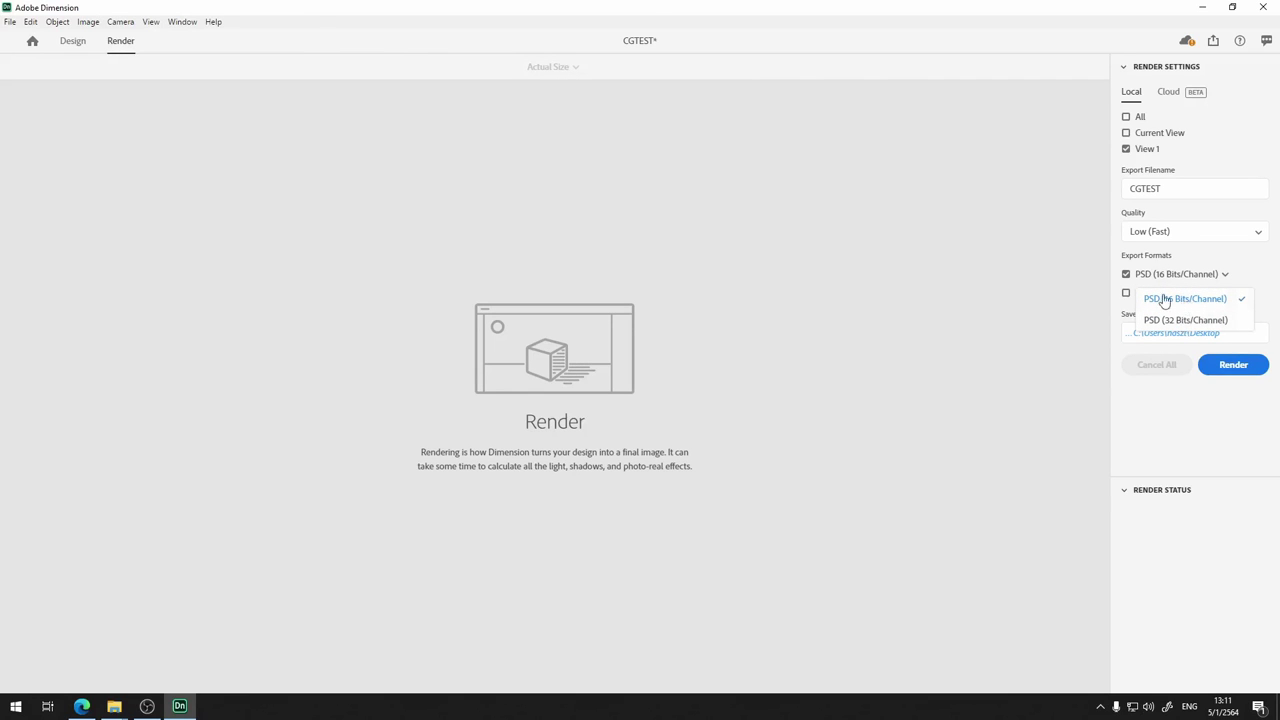
click(1127, 294)
click(1126, 293)
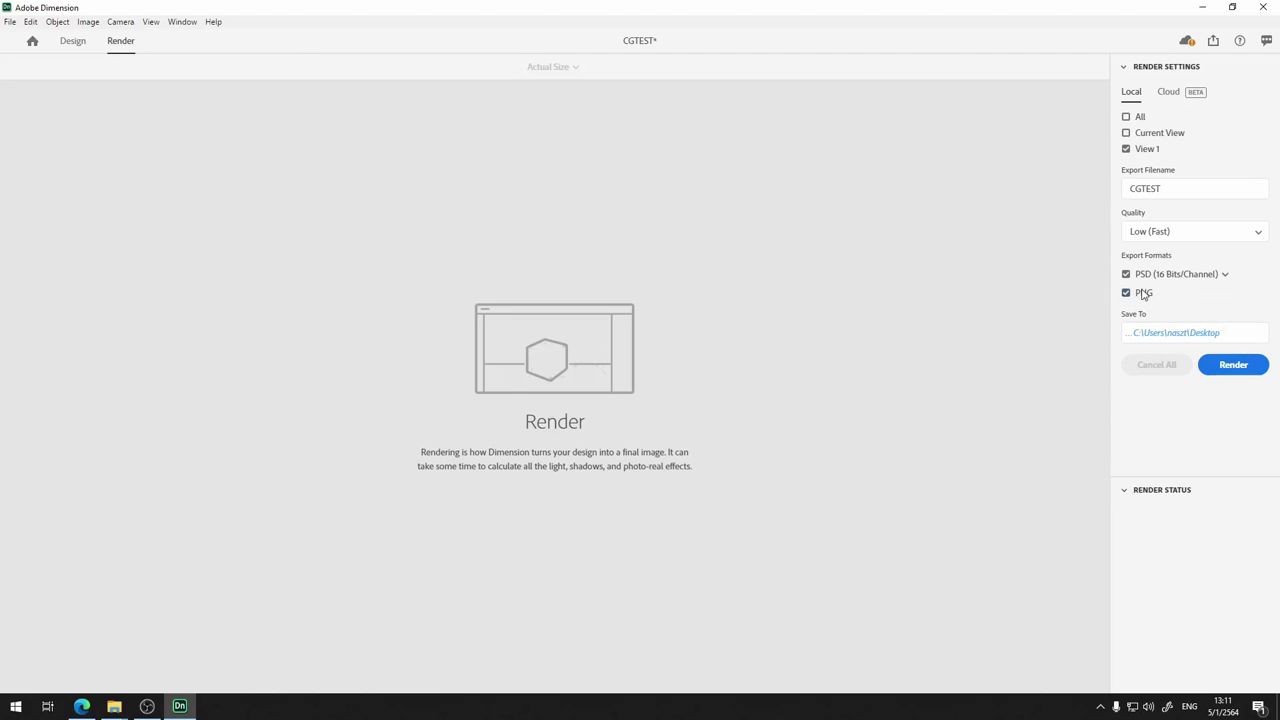
click(1239, 366)
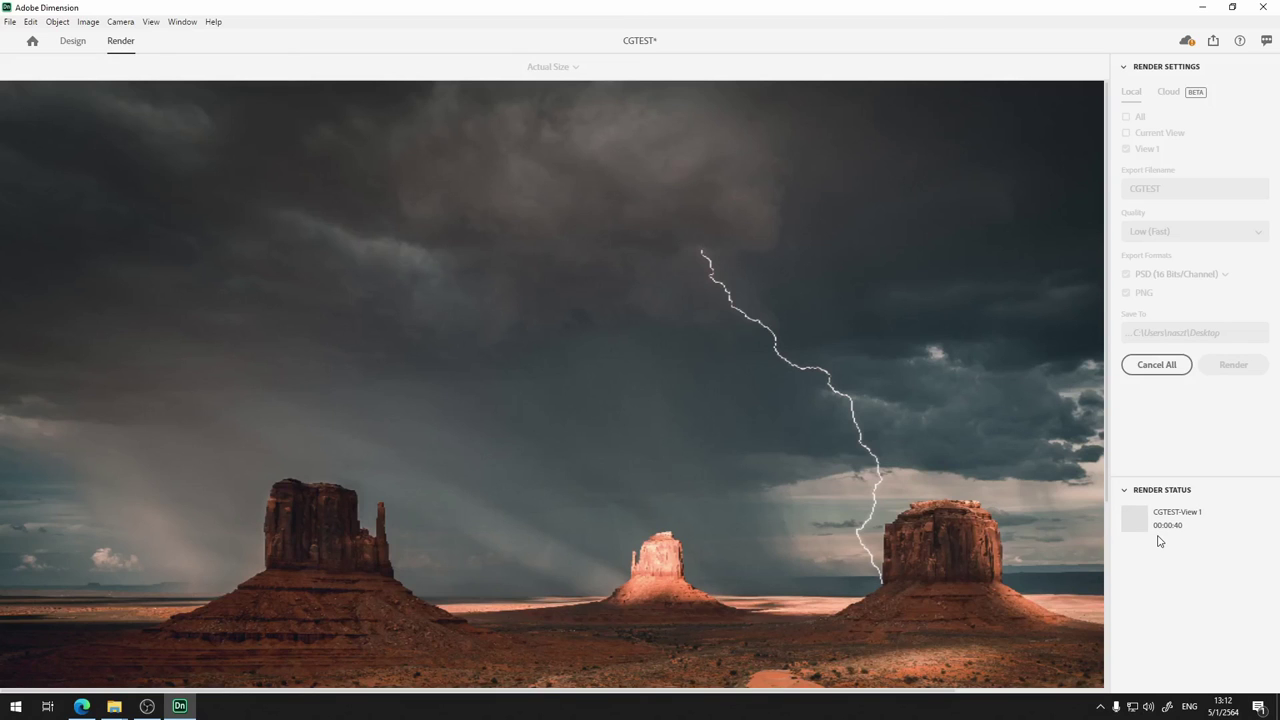
mouse_move(1229, 517)
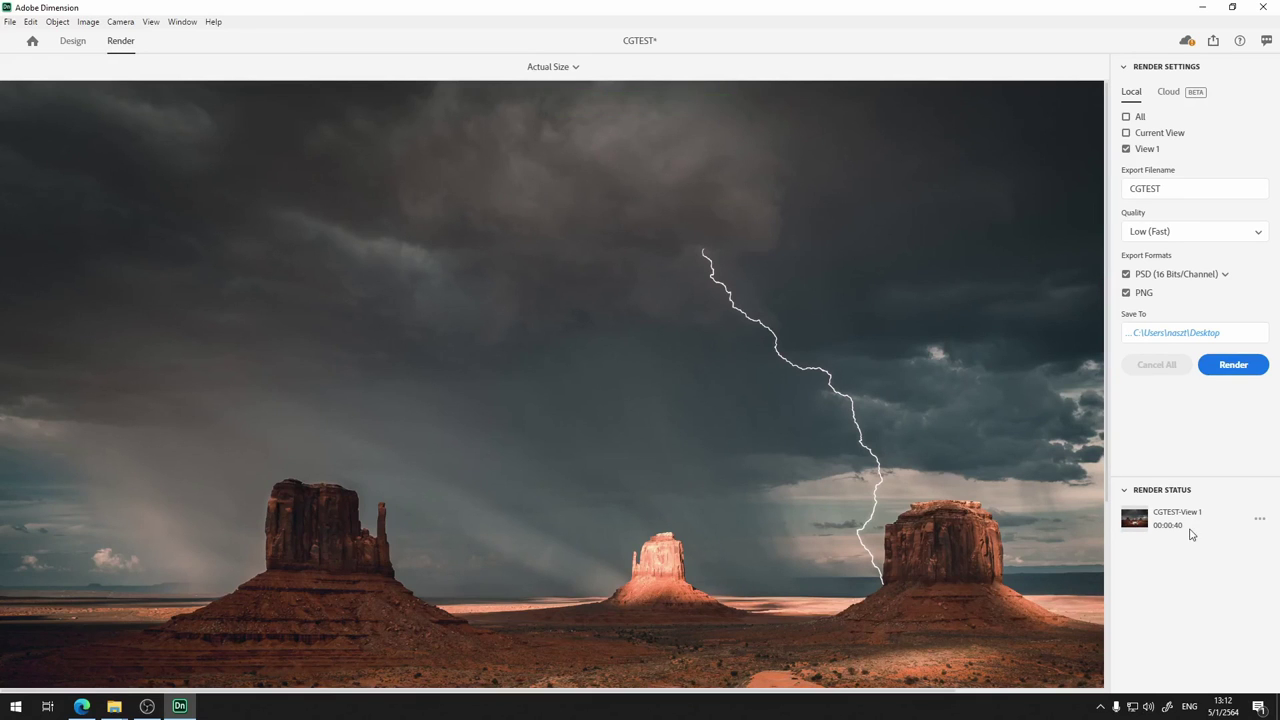
Show the finished render in its folder, and view CGTEST-View 1.png in the image viewer before closing it
click(1258, 522)
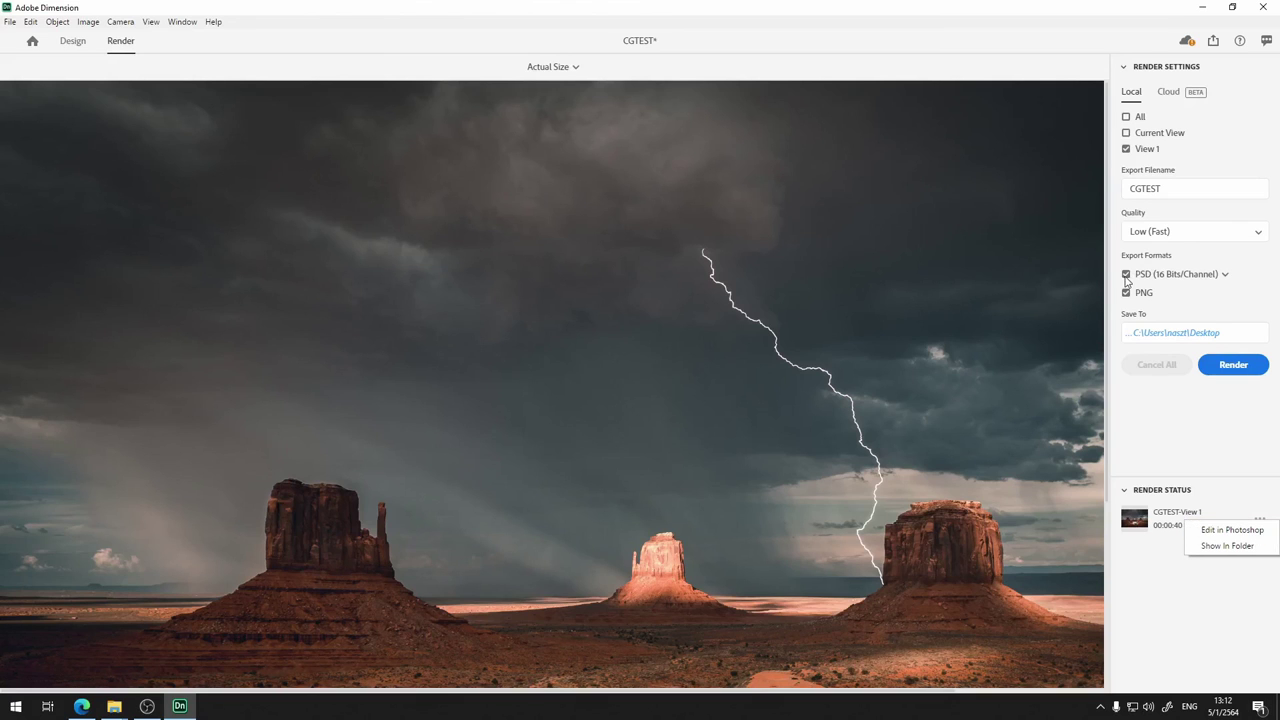
click(1227, 548)
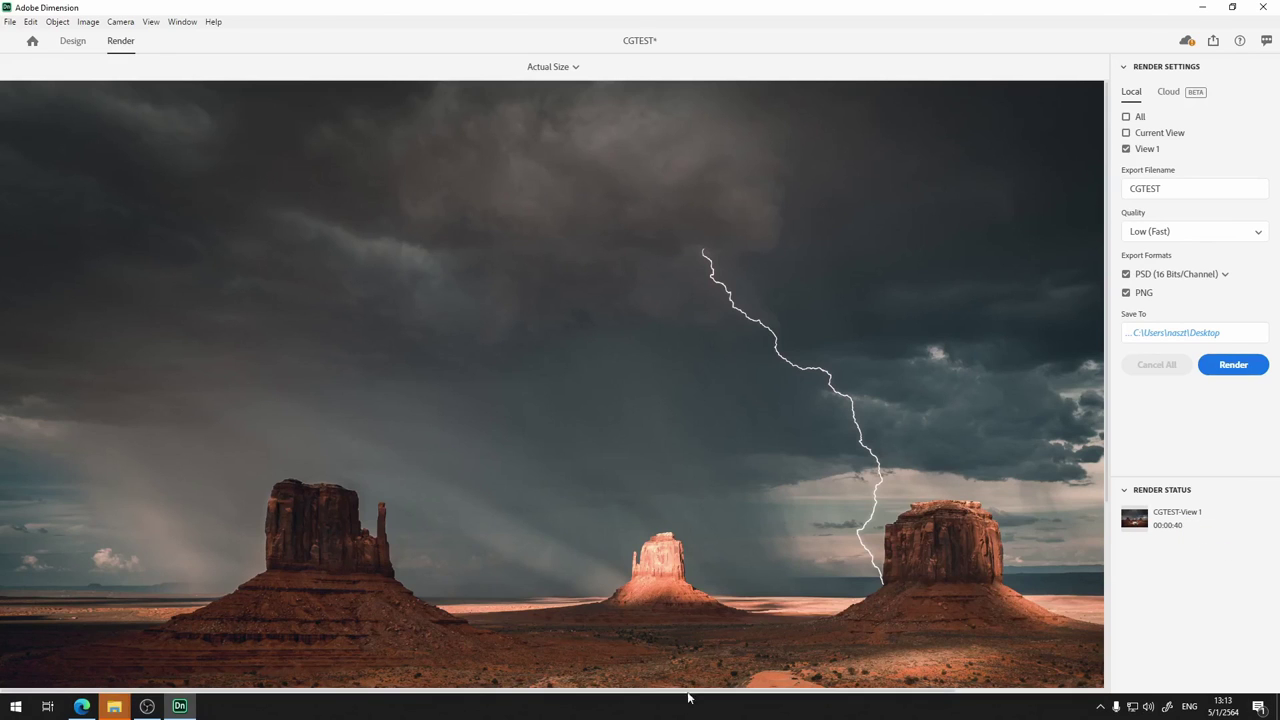
mouse_move(114, 706)
click(254, 643)
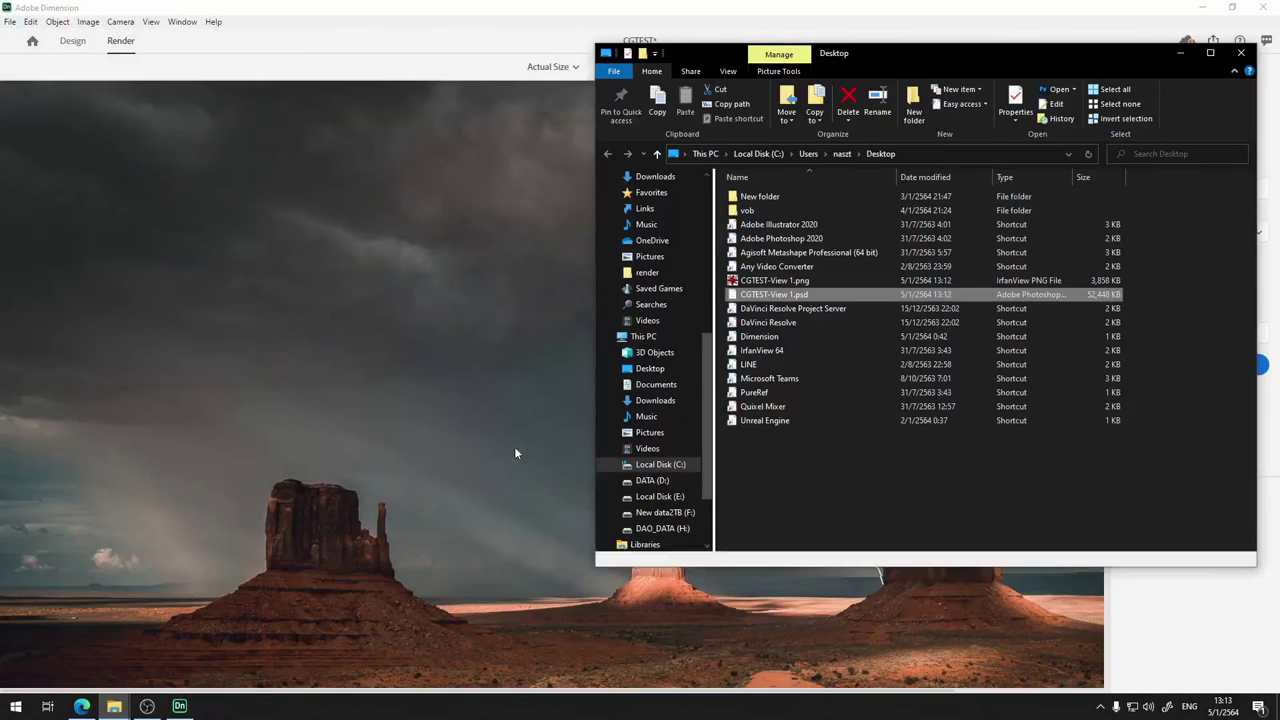
double_click(811, 280)
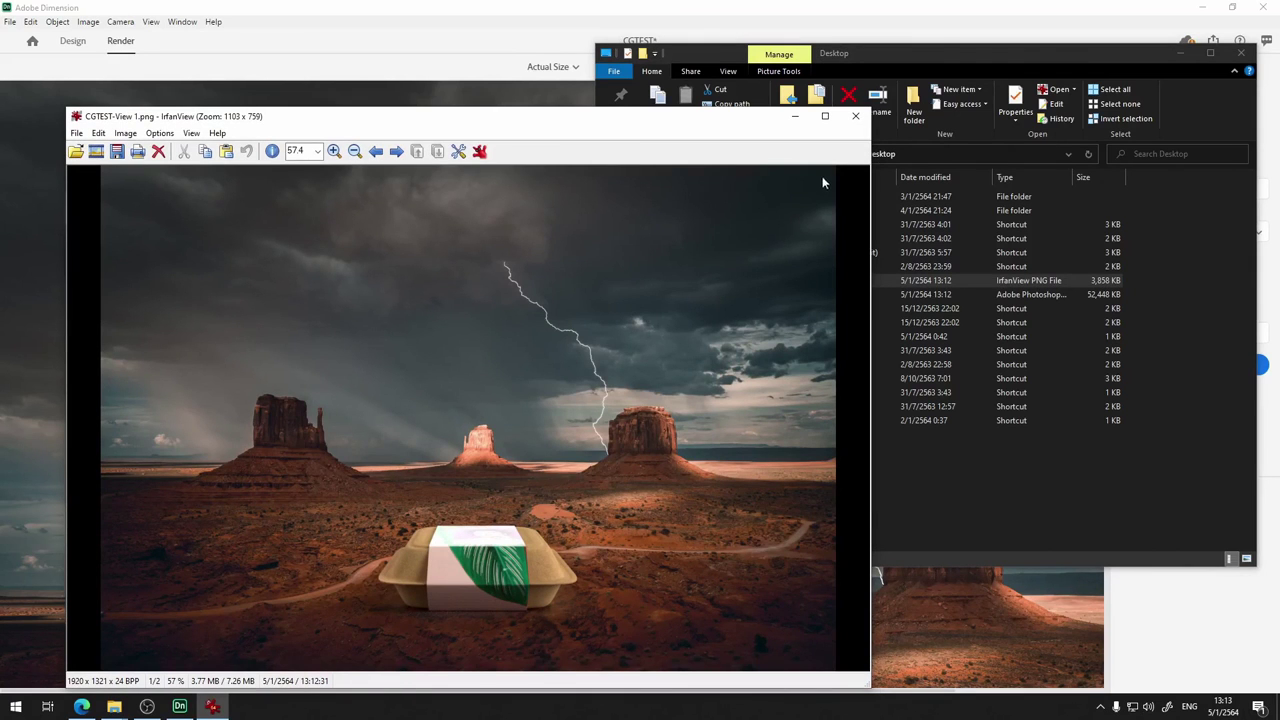
click(855, 116)
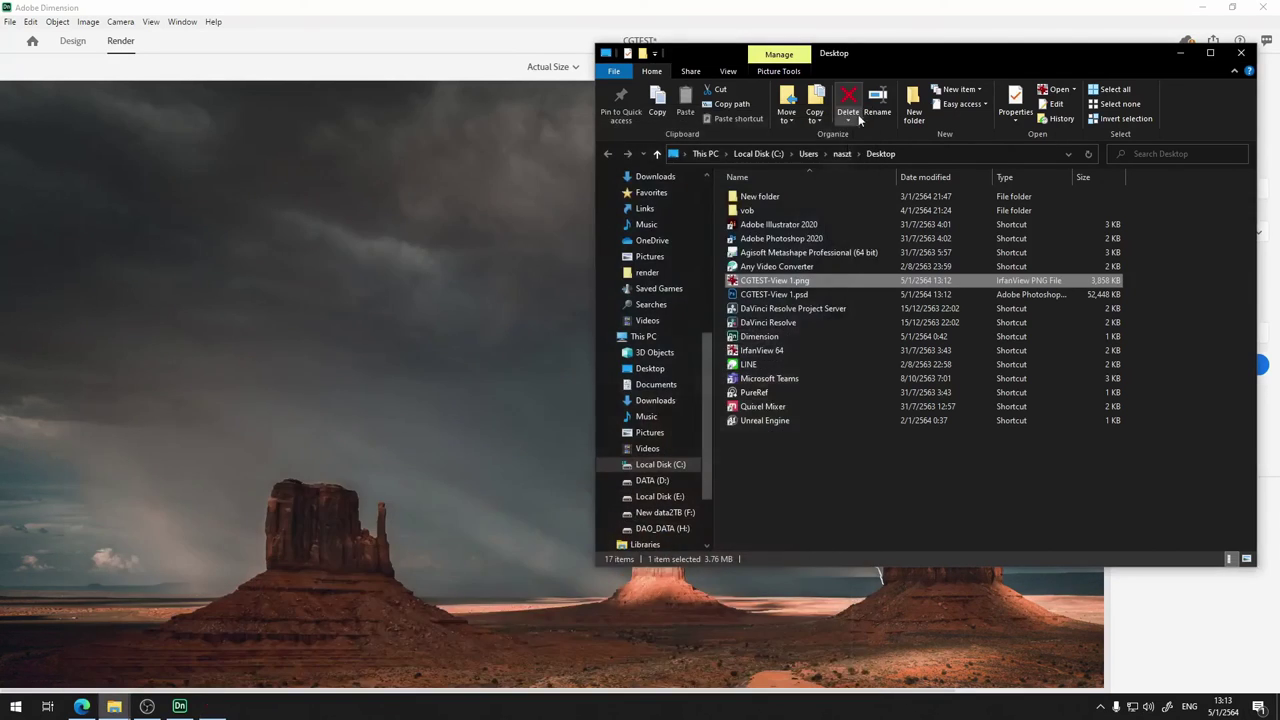
Locate CGTEST-View 1.psd in the output folder, and open the finished View 1 render for editing in Photoshop
click(789, 298)
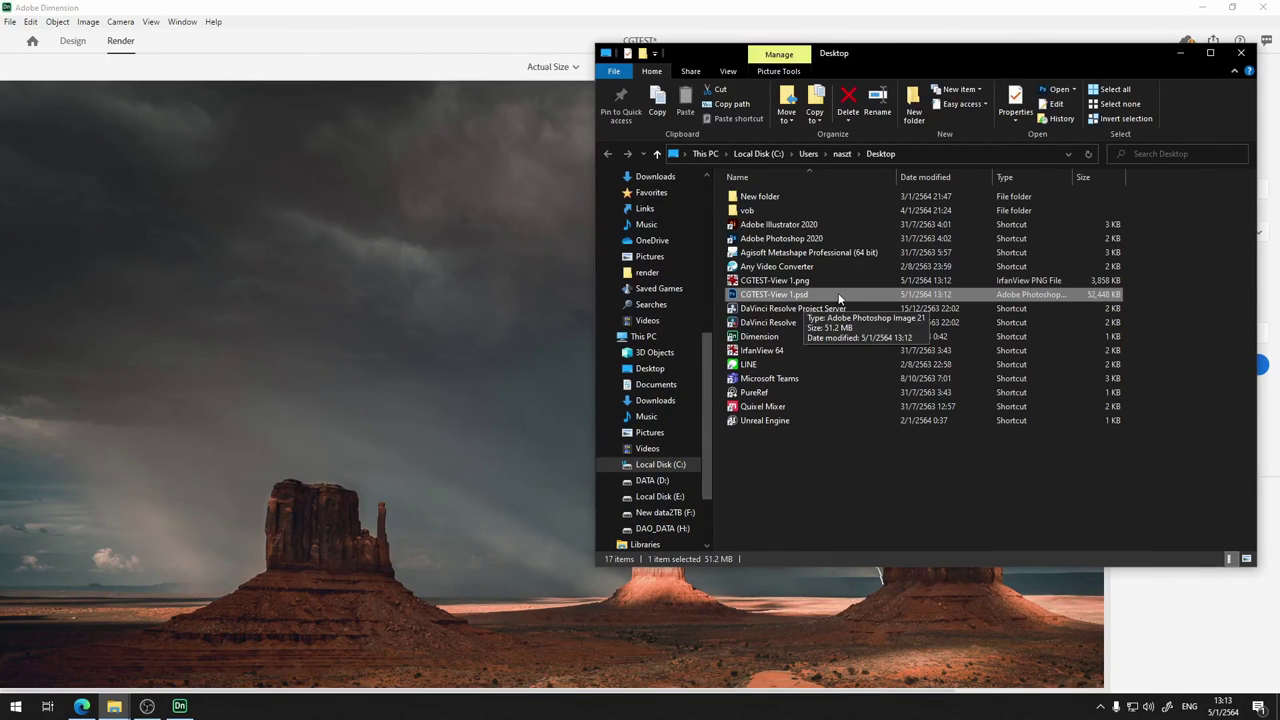
click(1172, 646)
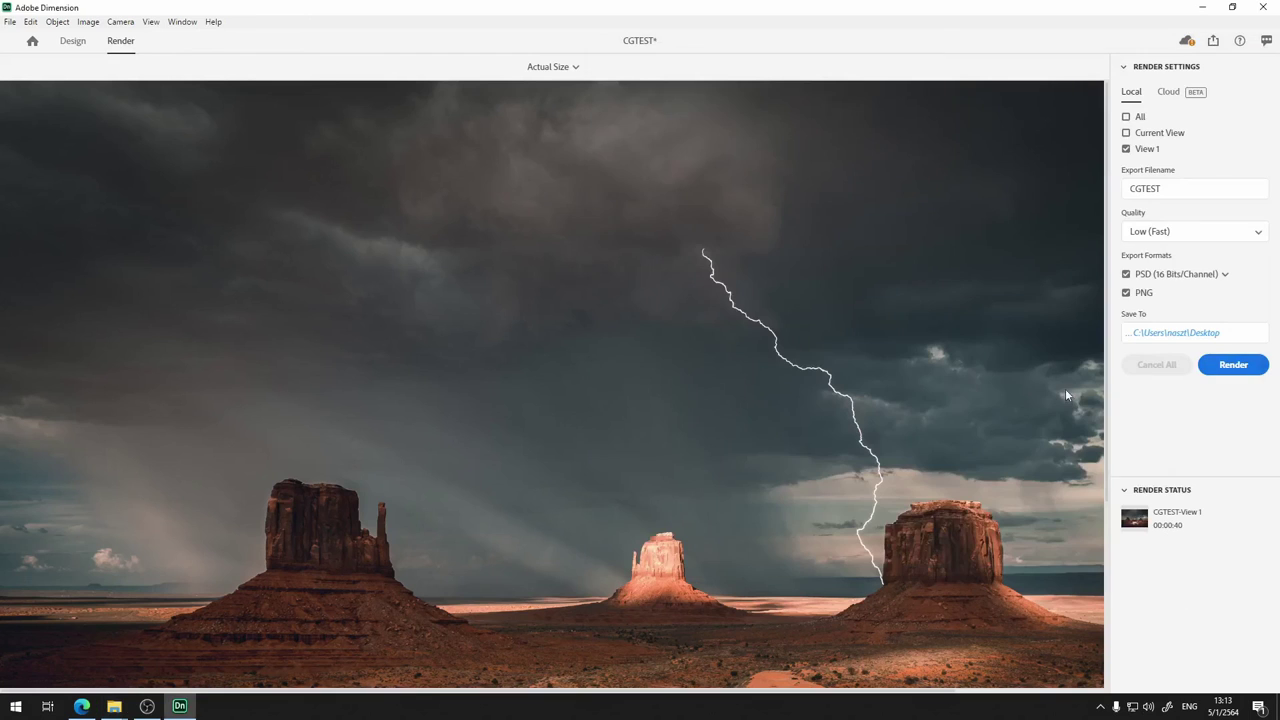
click(113, 708)
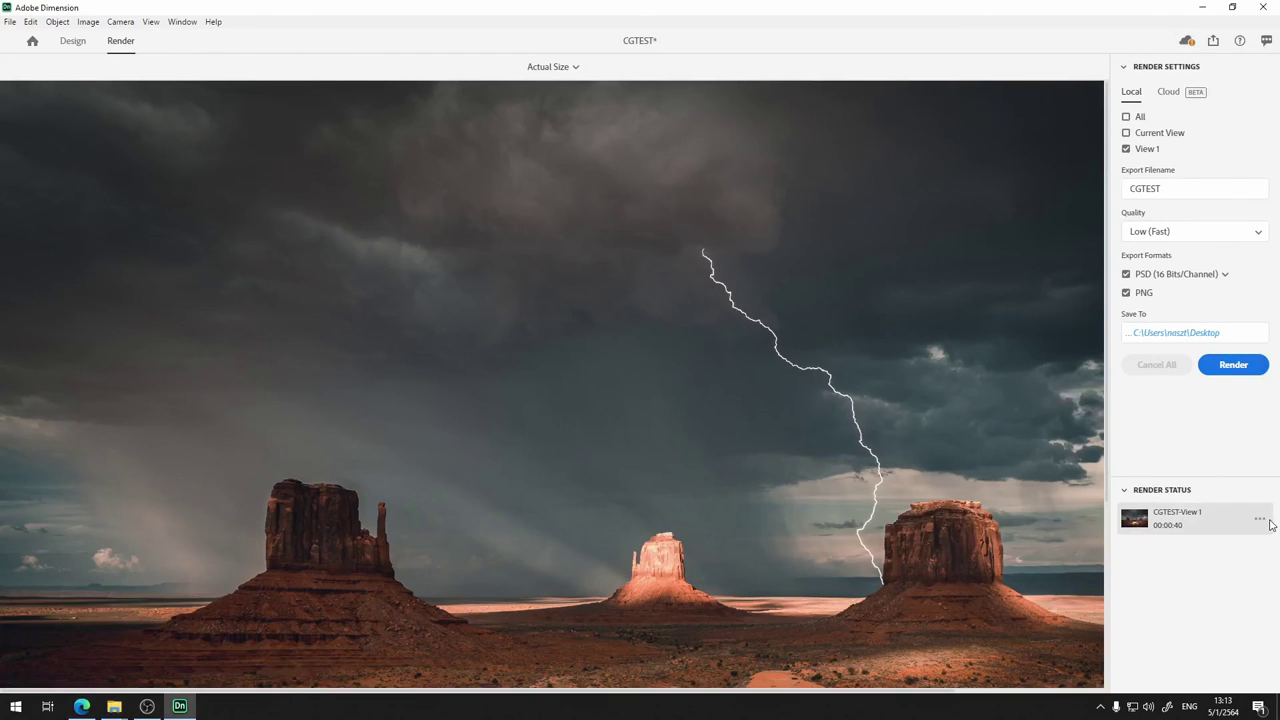
click(1258, 522)
click(1233, 530)
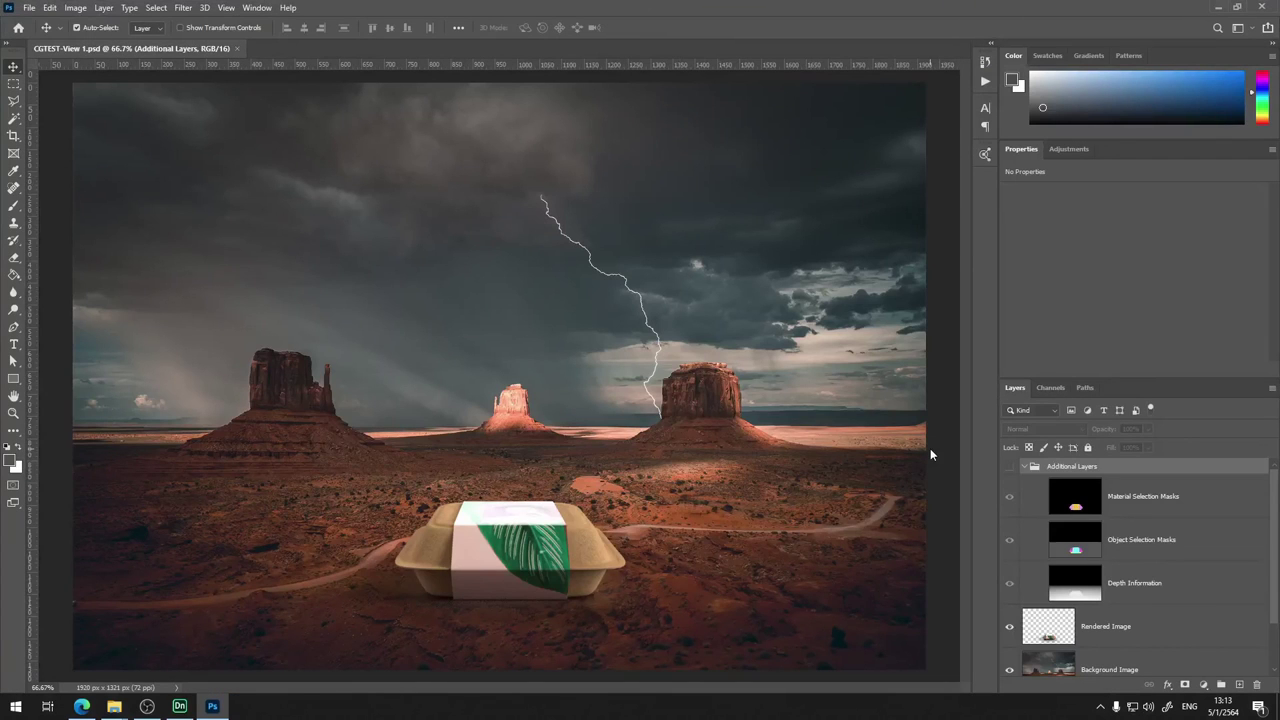
Hide the Rendered Image and Background Image layers to expose the Background Color, and show the Rendered Image again
scroll(1190, 586, down, 2)
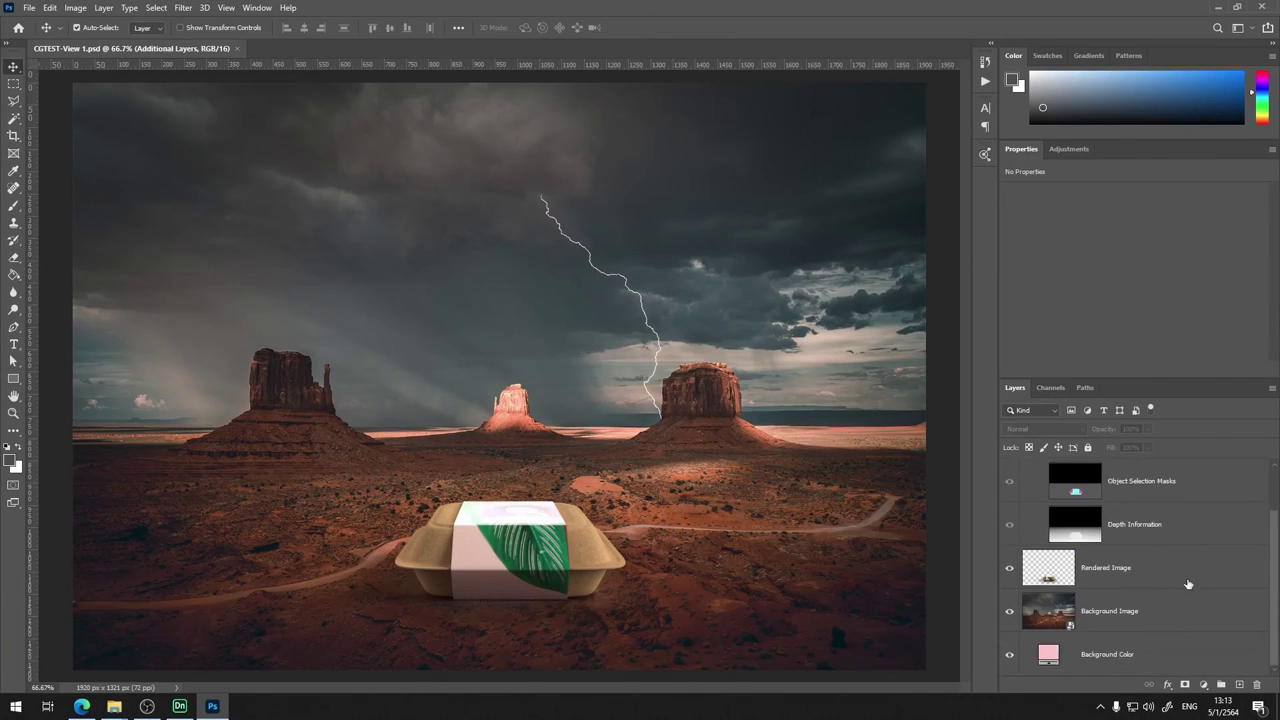
click(1009, 569)
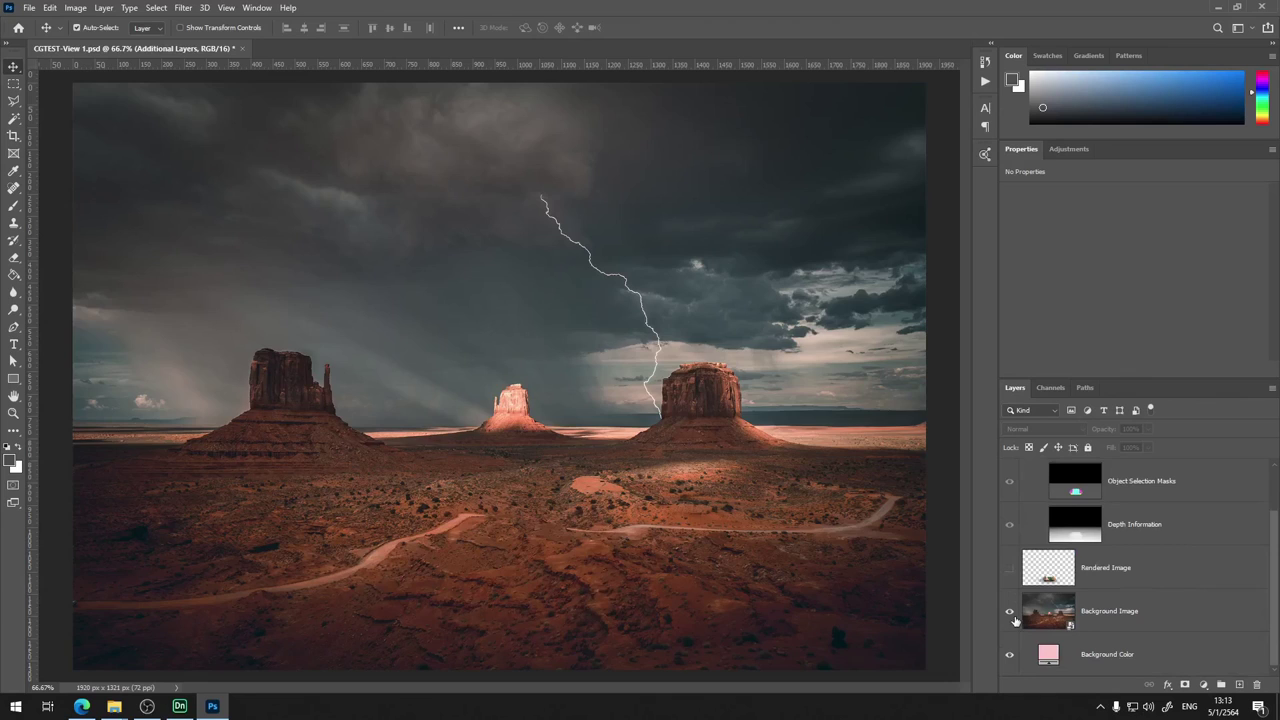
click(1009, 611)
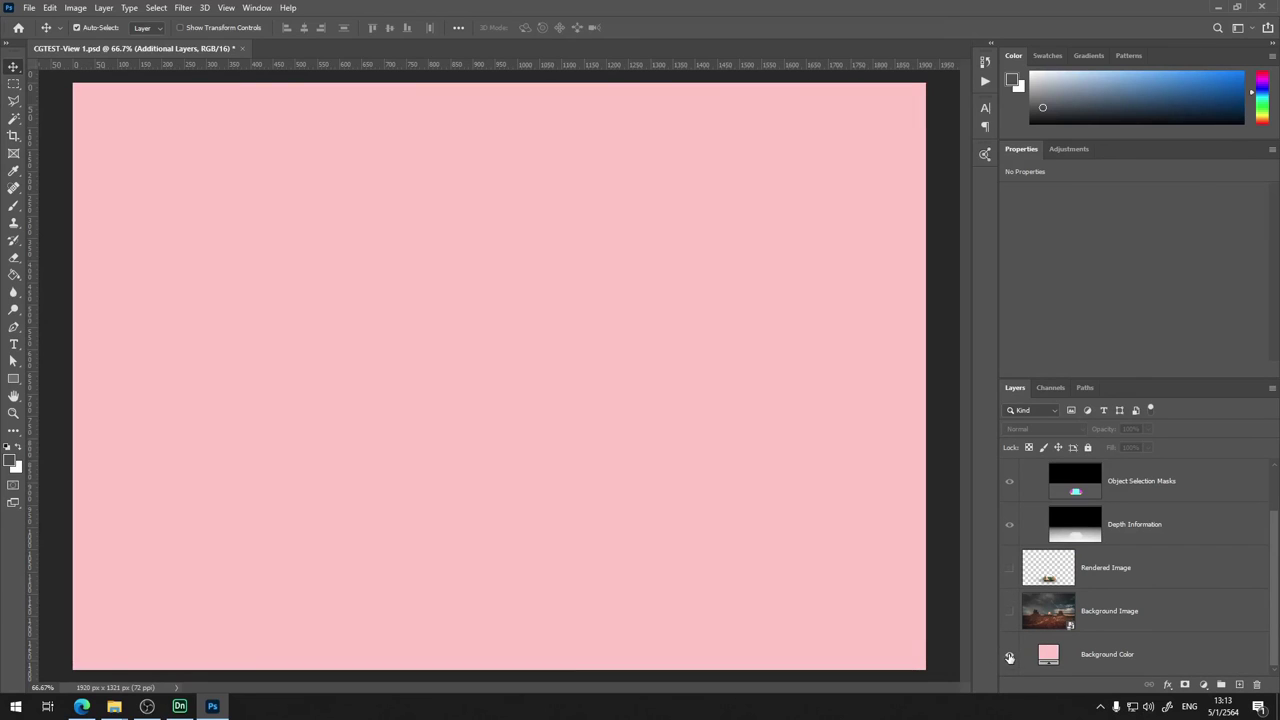
click(1009, 569)
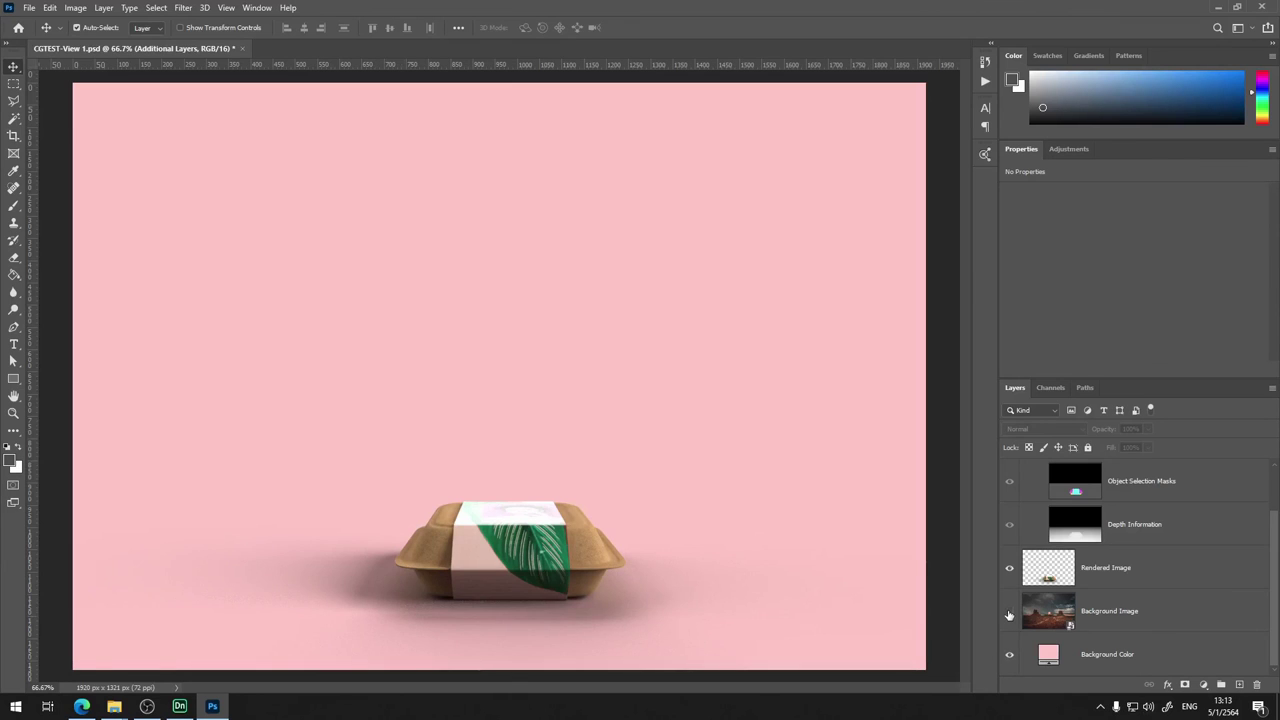
Toggle the Background Image layer's visibility repeatedly to compare the box against the desert photo and the plain background color, leaving the photo visible
click(1009, 612)
click(1009, 612)
click(1009, 612)
click(1009, 612)
click(1009, 612)
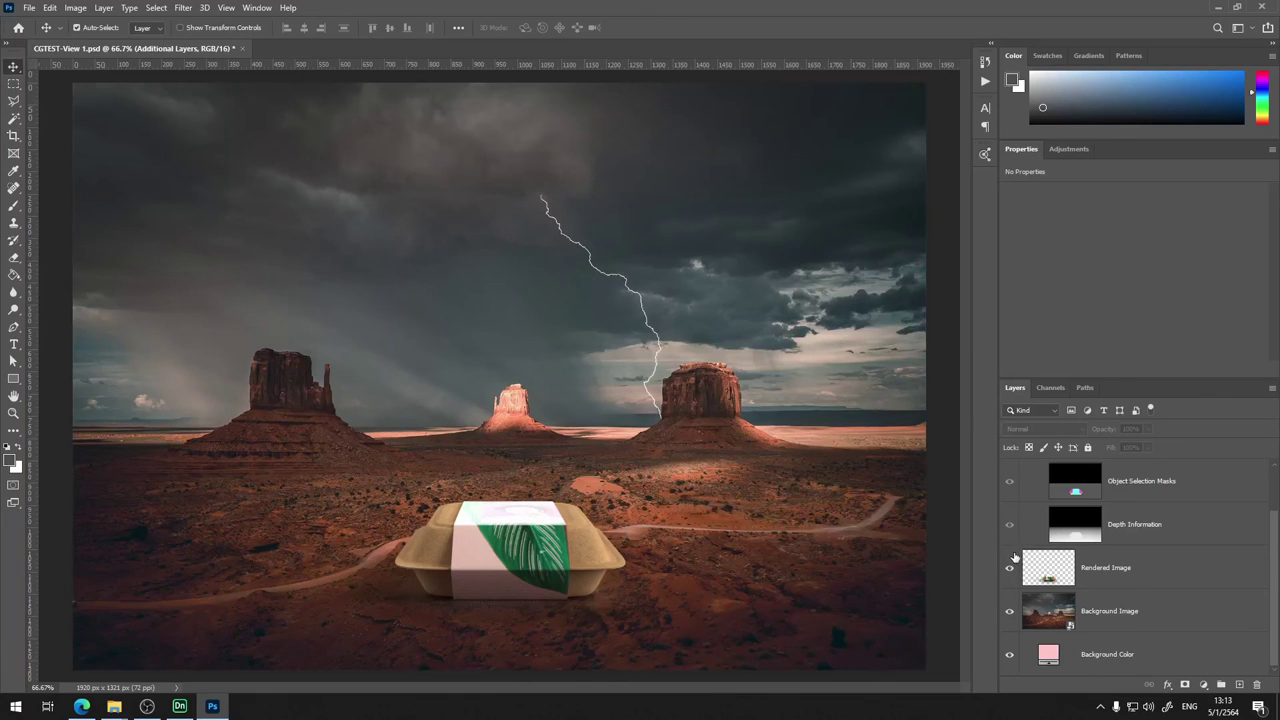
click(1012, 614)
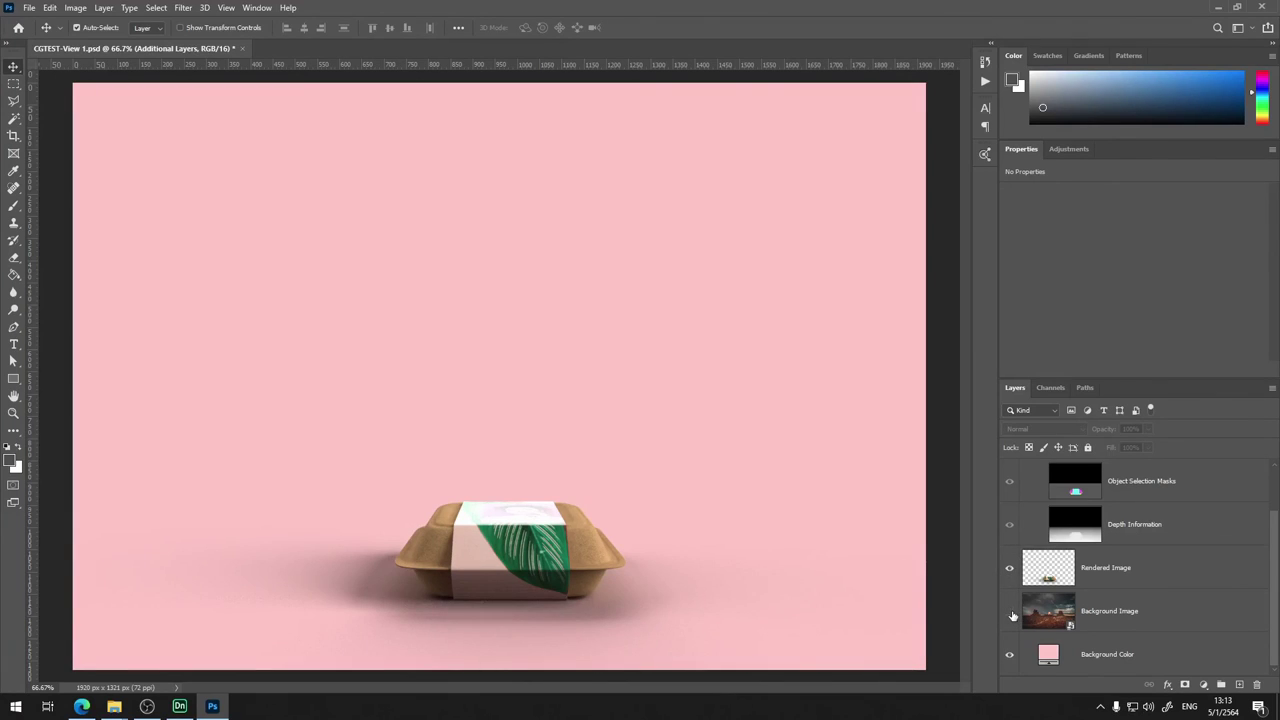
click(1007, 617)
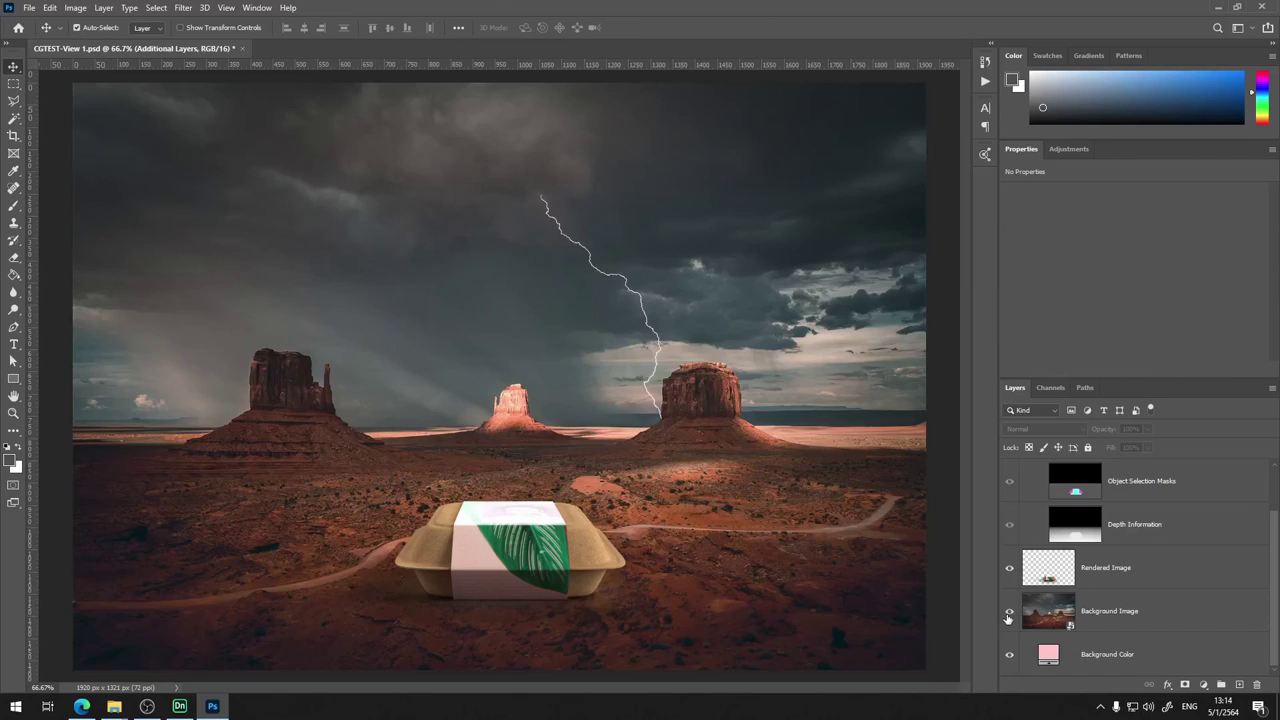
click(1009, 613)
click(1009, 613)
Show the Additional Layers group, and hide Material Selection Masks and Object Selection Masks in turn to examine the passes down to Depth Information
scroll(1016, 522, up, 2)
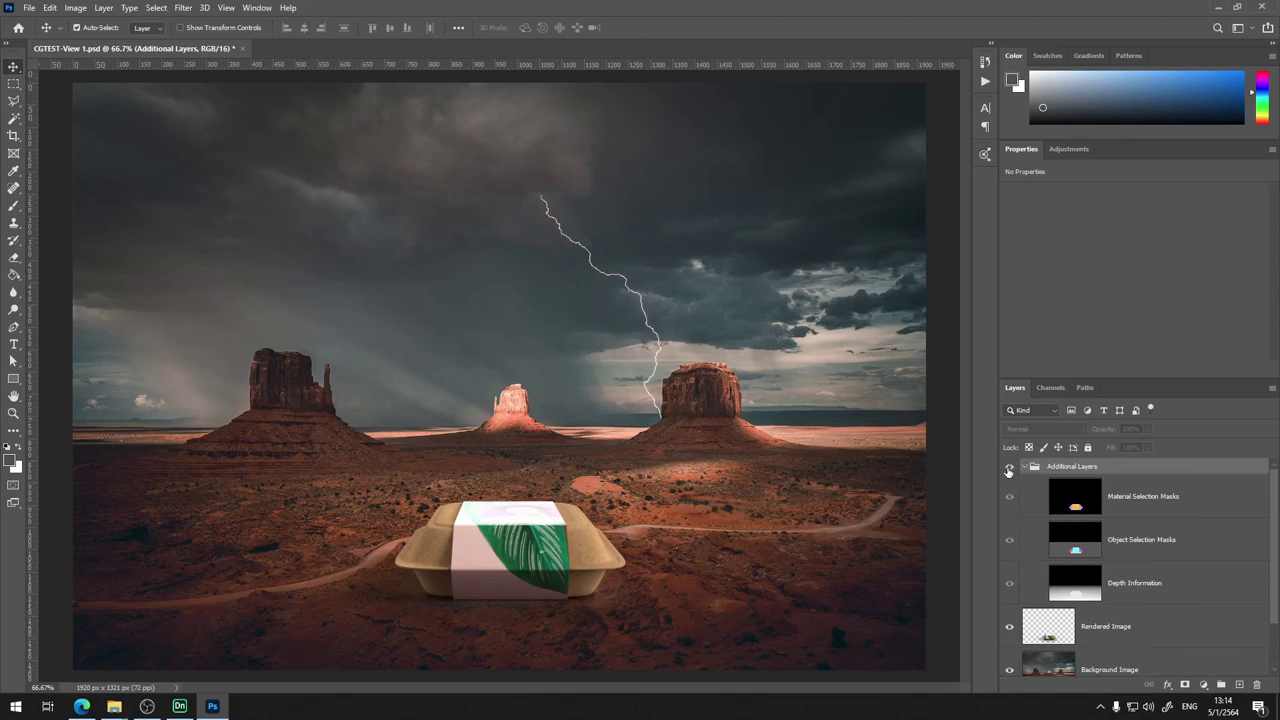
click(1009, 467)
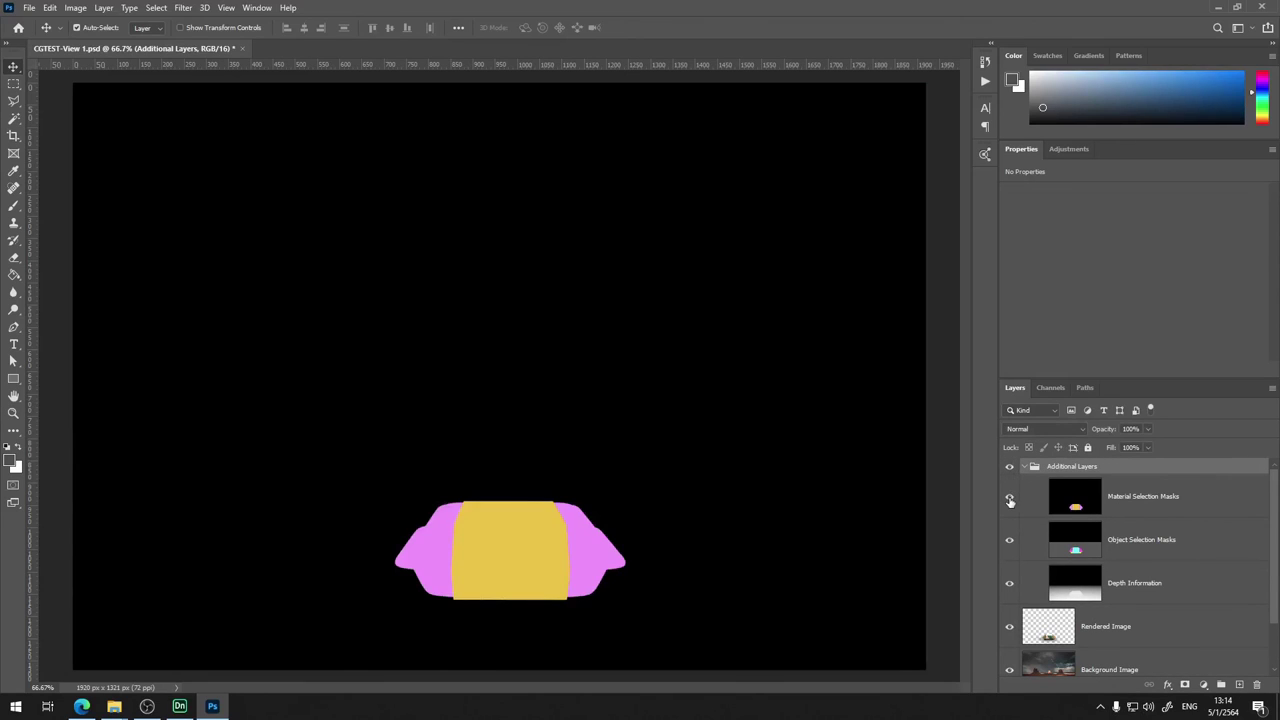
click(1009, 497)
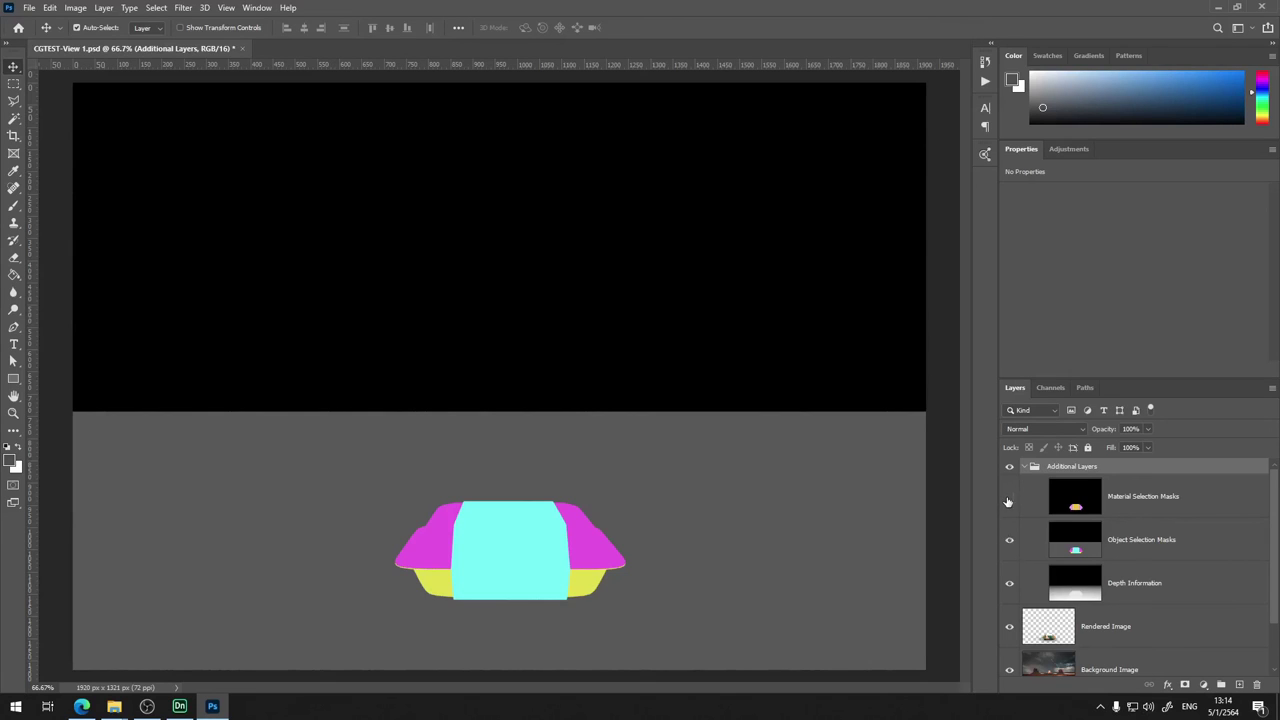
click(1009, 540)
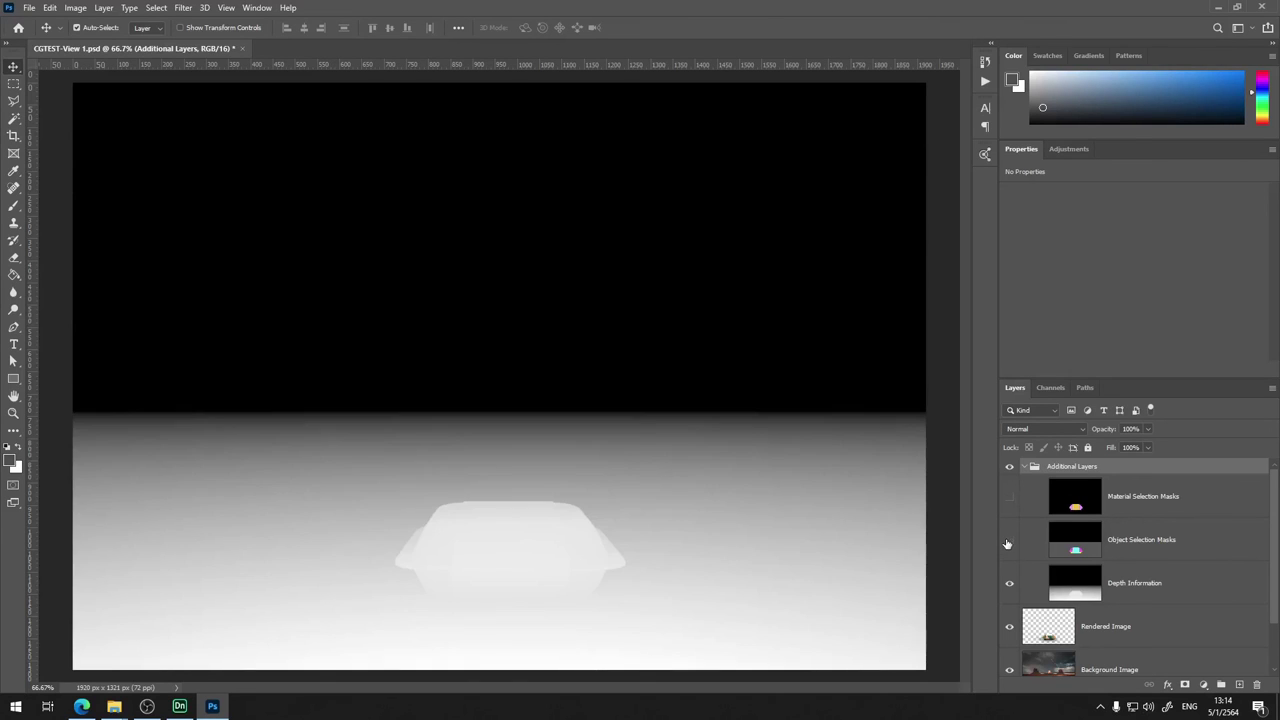
Restore the visibility of both selection mask layers and collapse the Additional Layers group
click(1009, 540)
click(1009, 540)
click(1009, 496)
click(1009, 540)
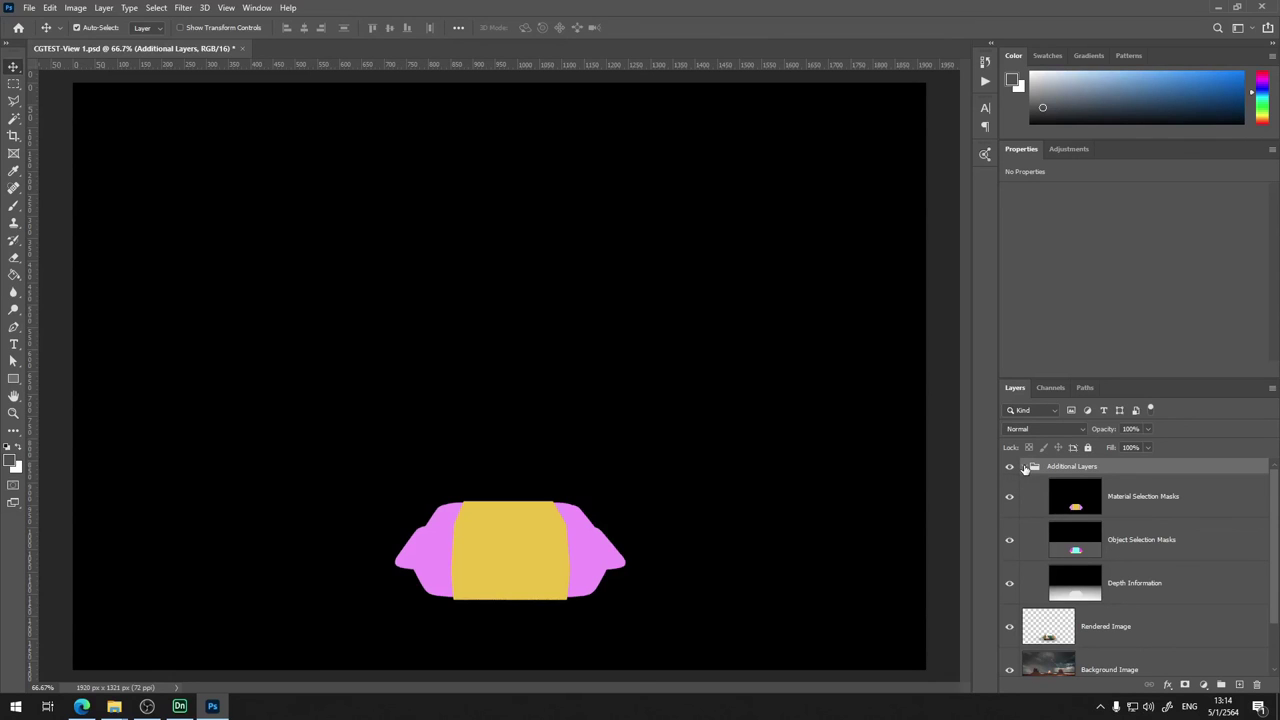
click(1024, 467)
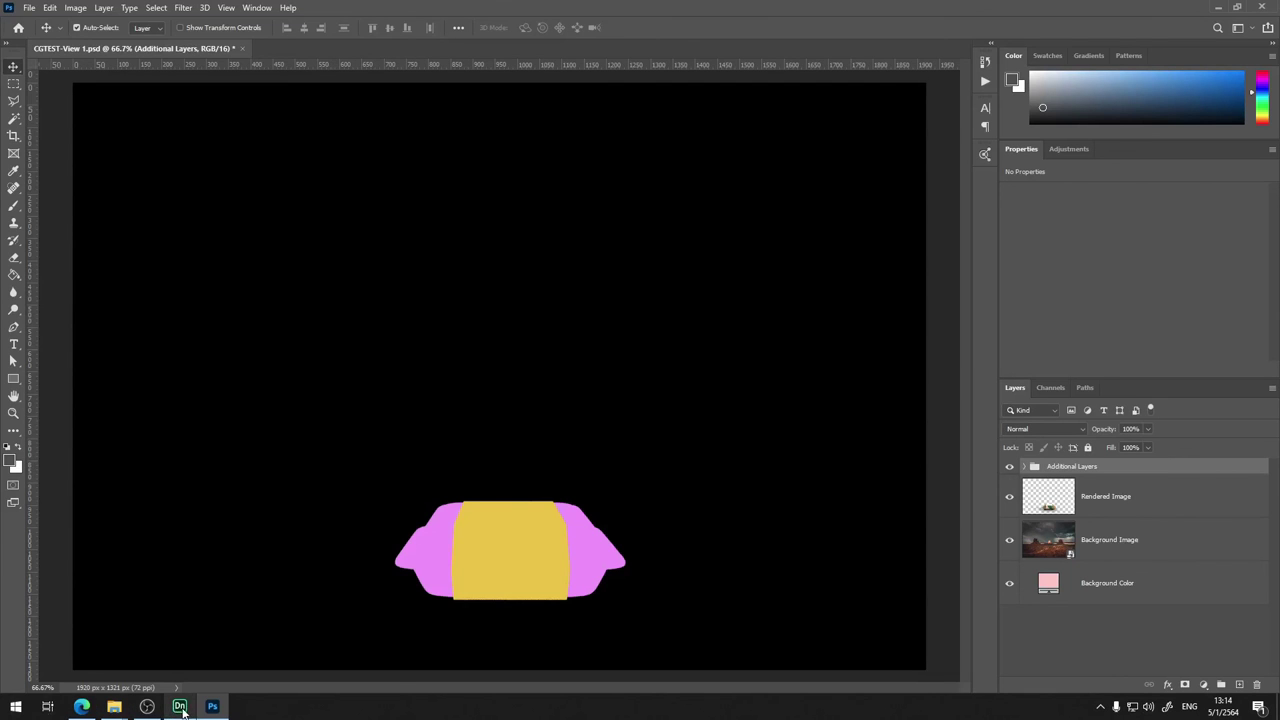
Switch to Adobe Dimension, return the CGTEST scene to Design mode, and turn off the environment's background image
click(179, 706)
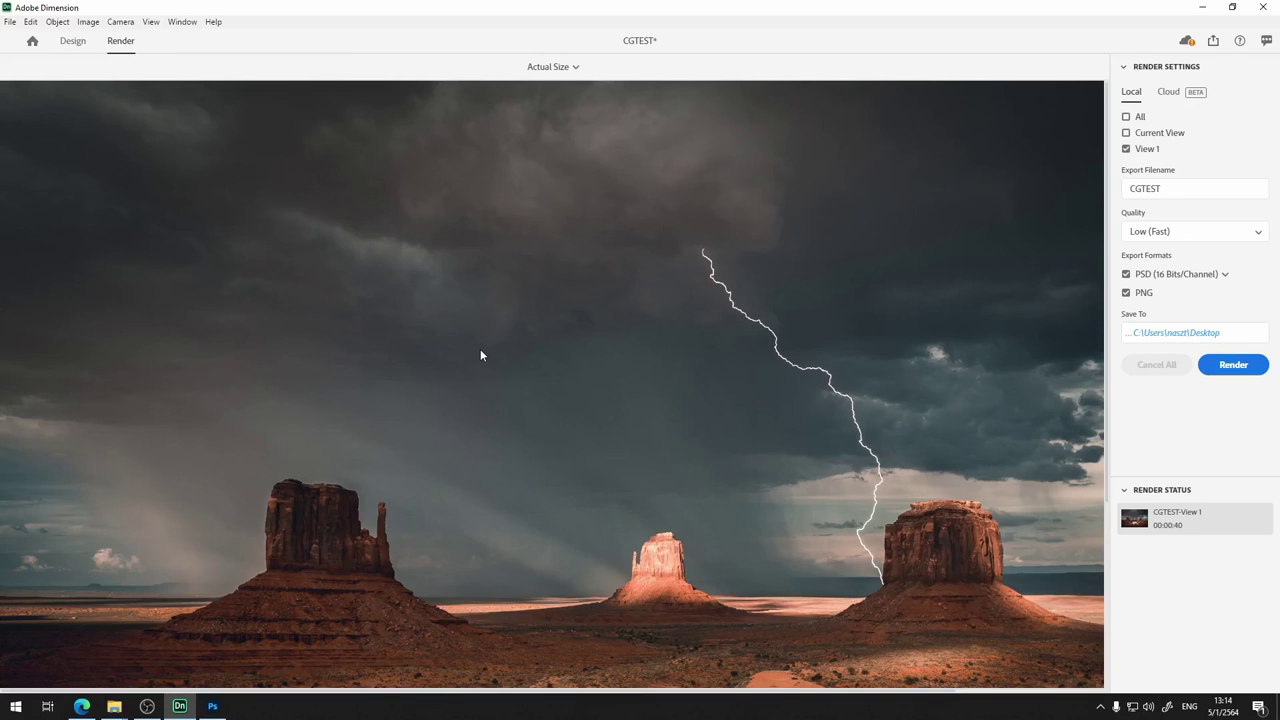
click(72, 41)
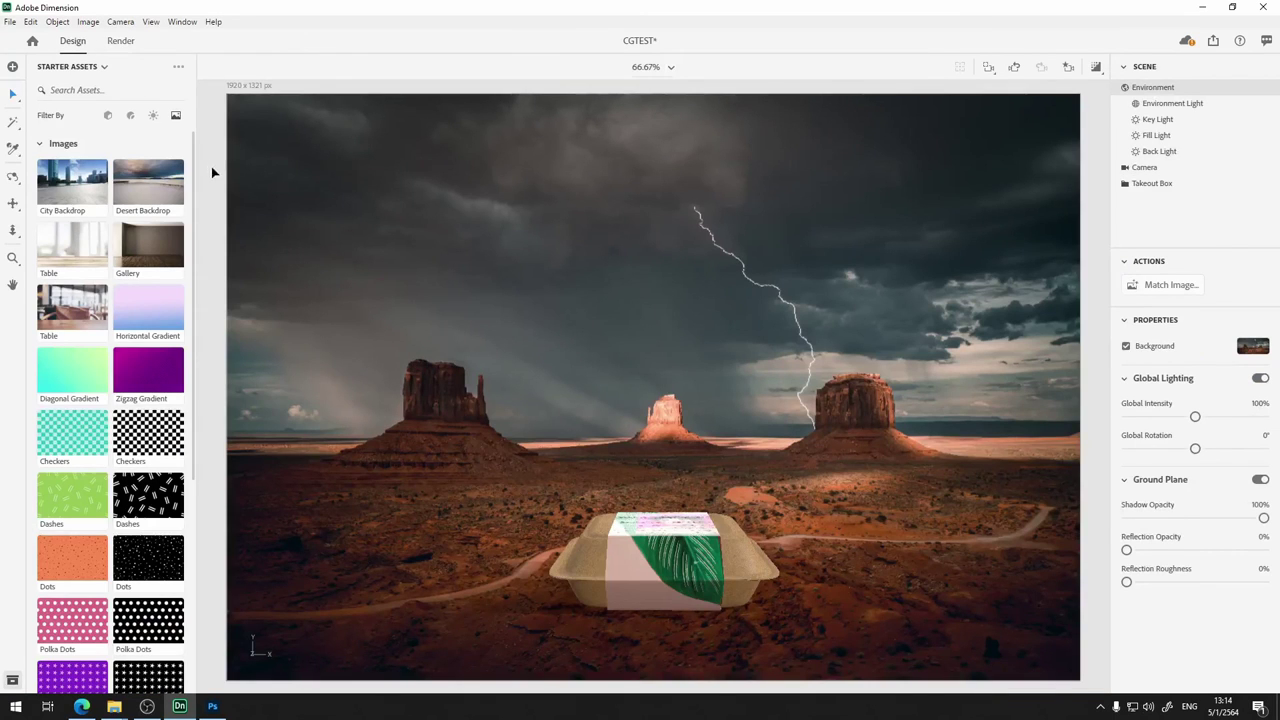
click(1126, 346)
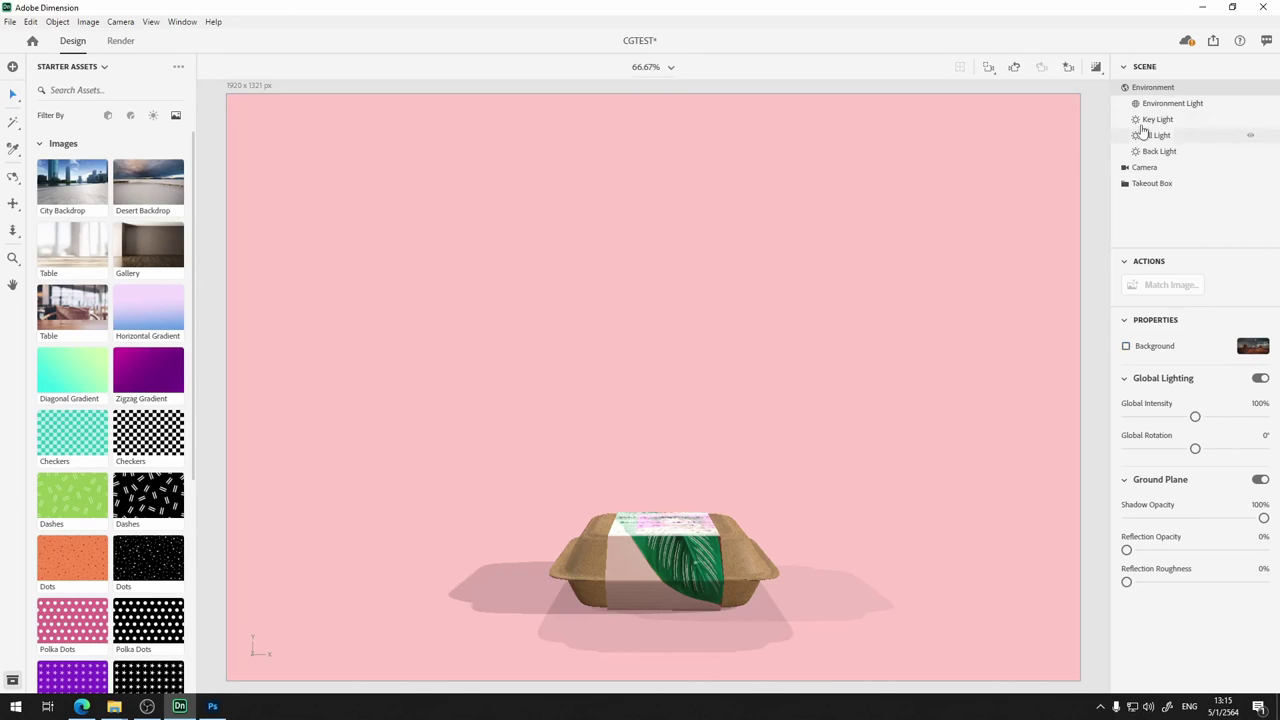
Hide the Key, Fill, Back and Environment lights in the scene, and filter the starter assets to show only lights
click(1250, 120)
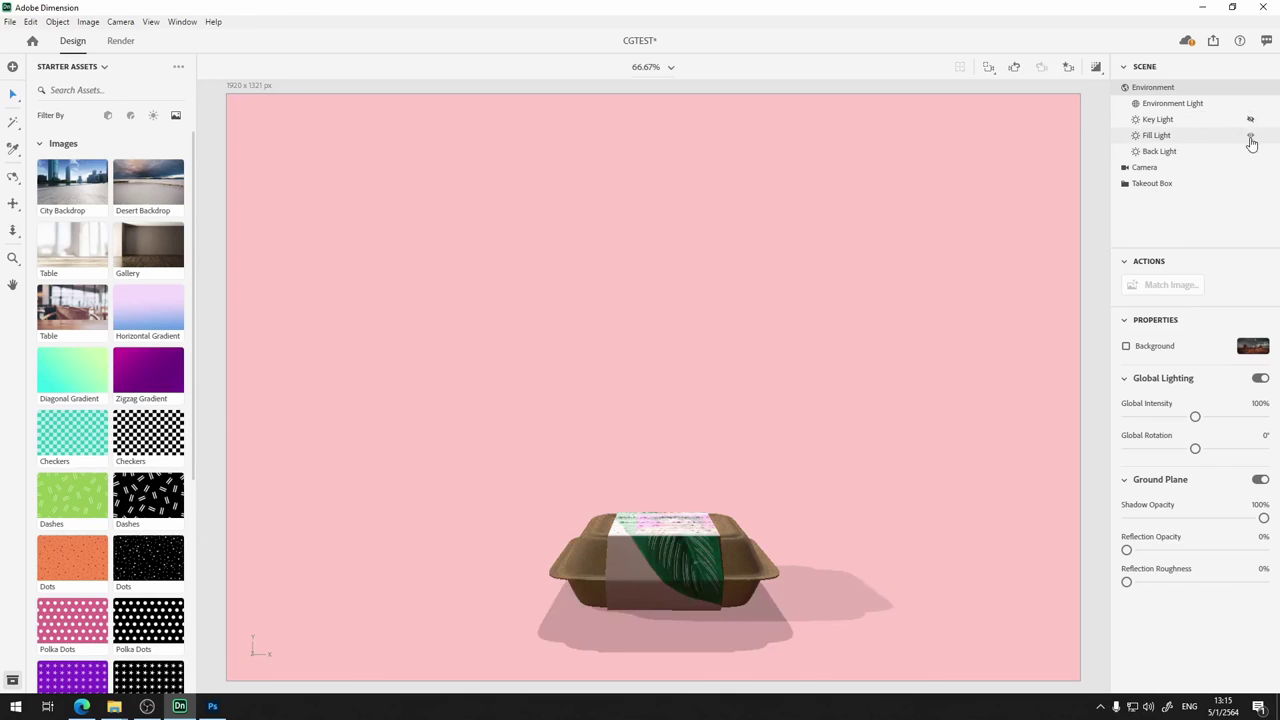
click(1250, 135)
click(1251, 152)
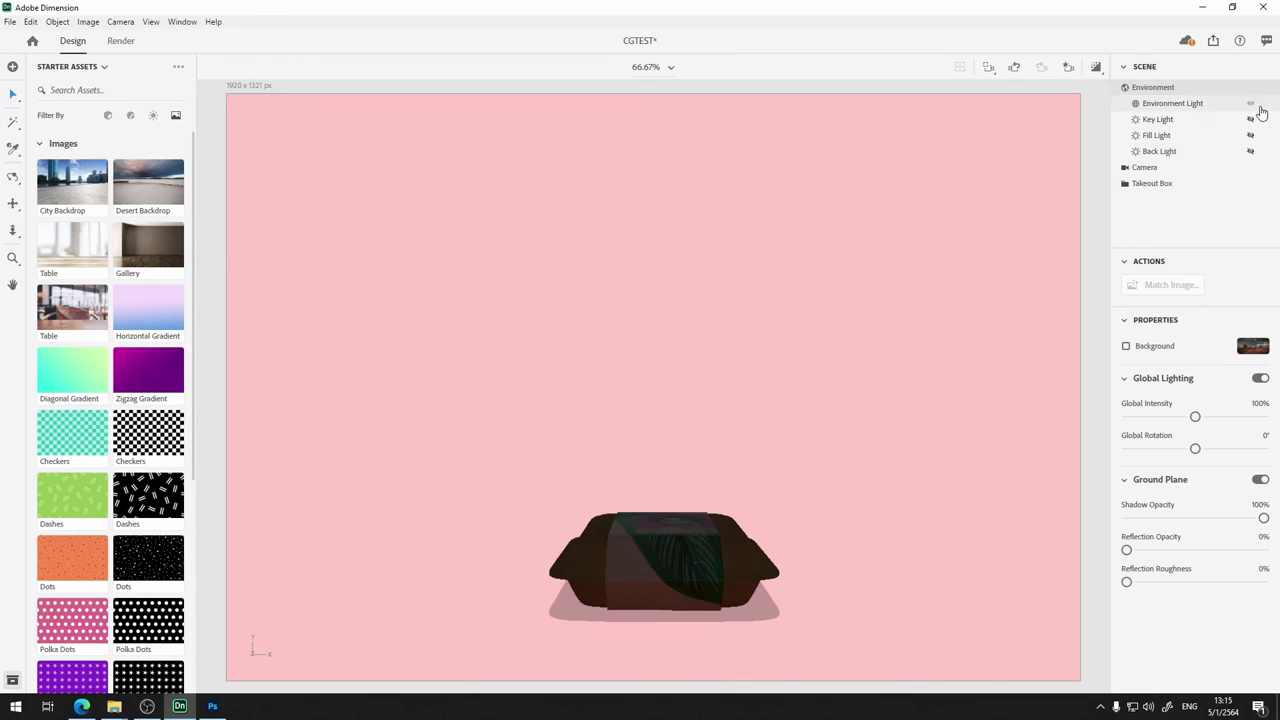
click(1250, 104)
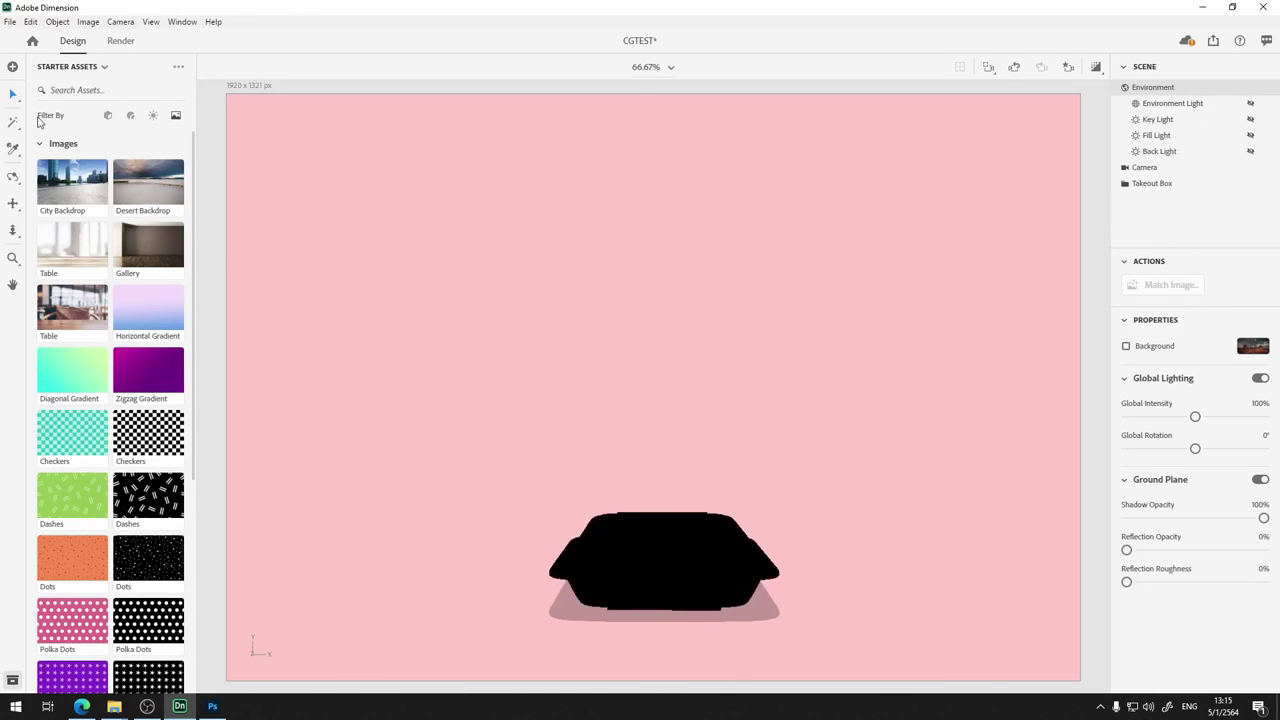
click(153, 115)
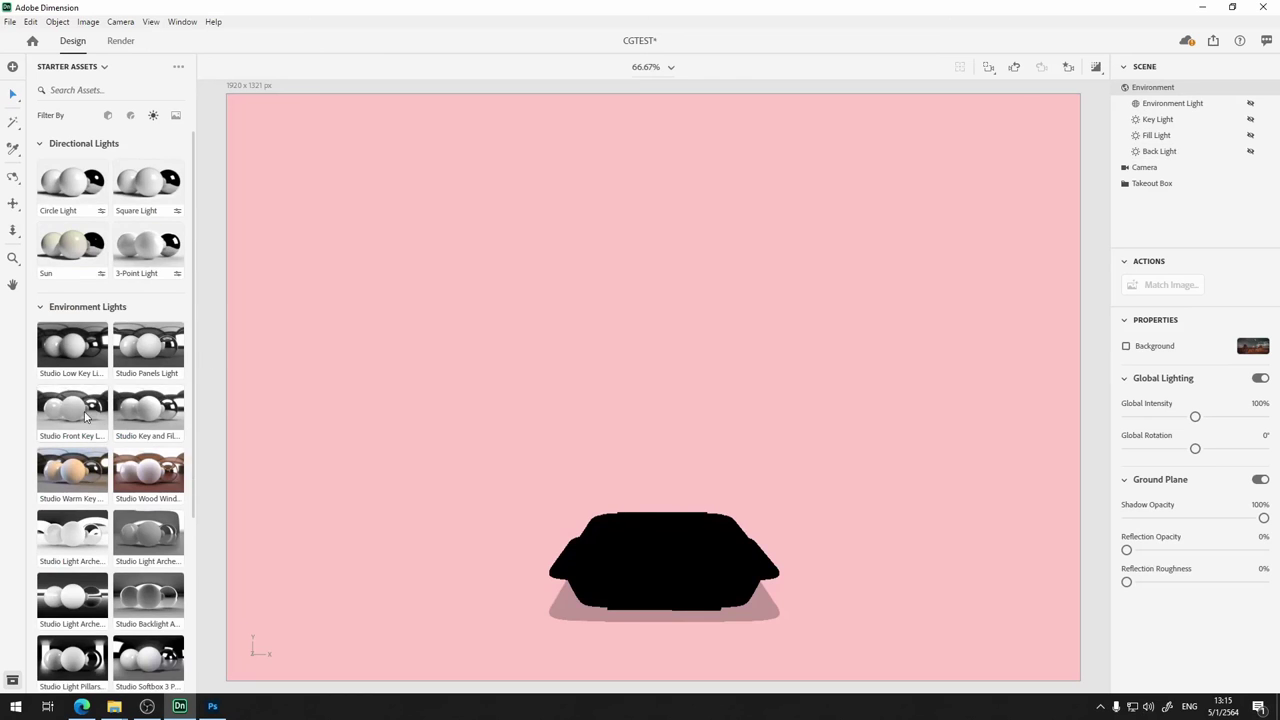